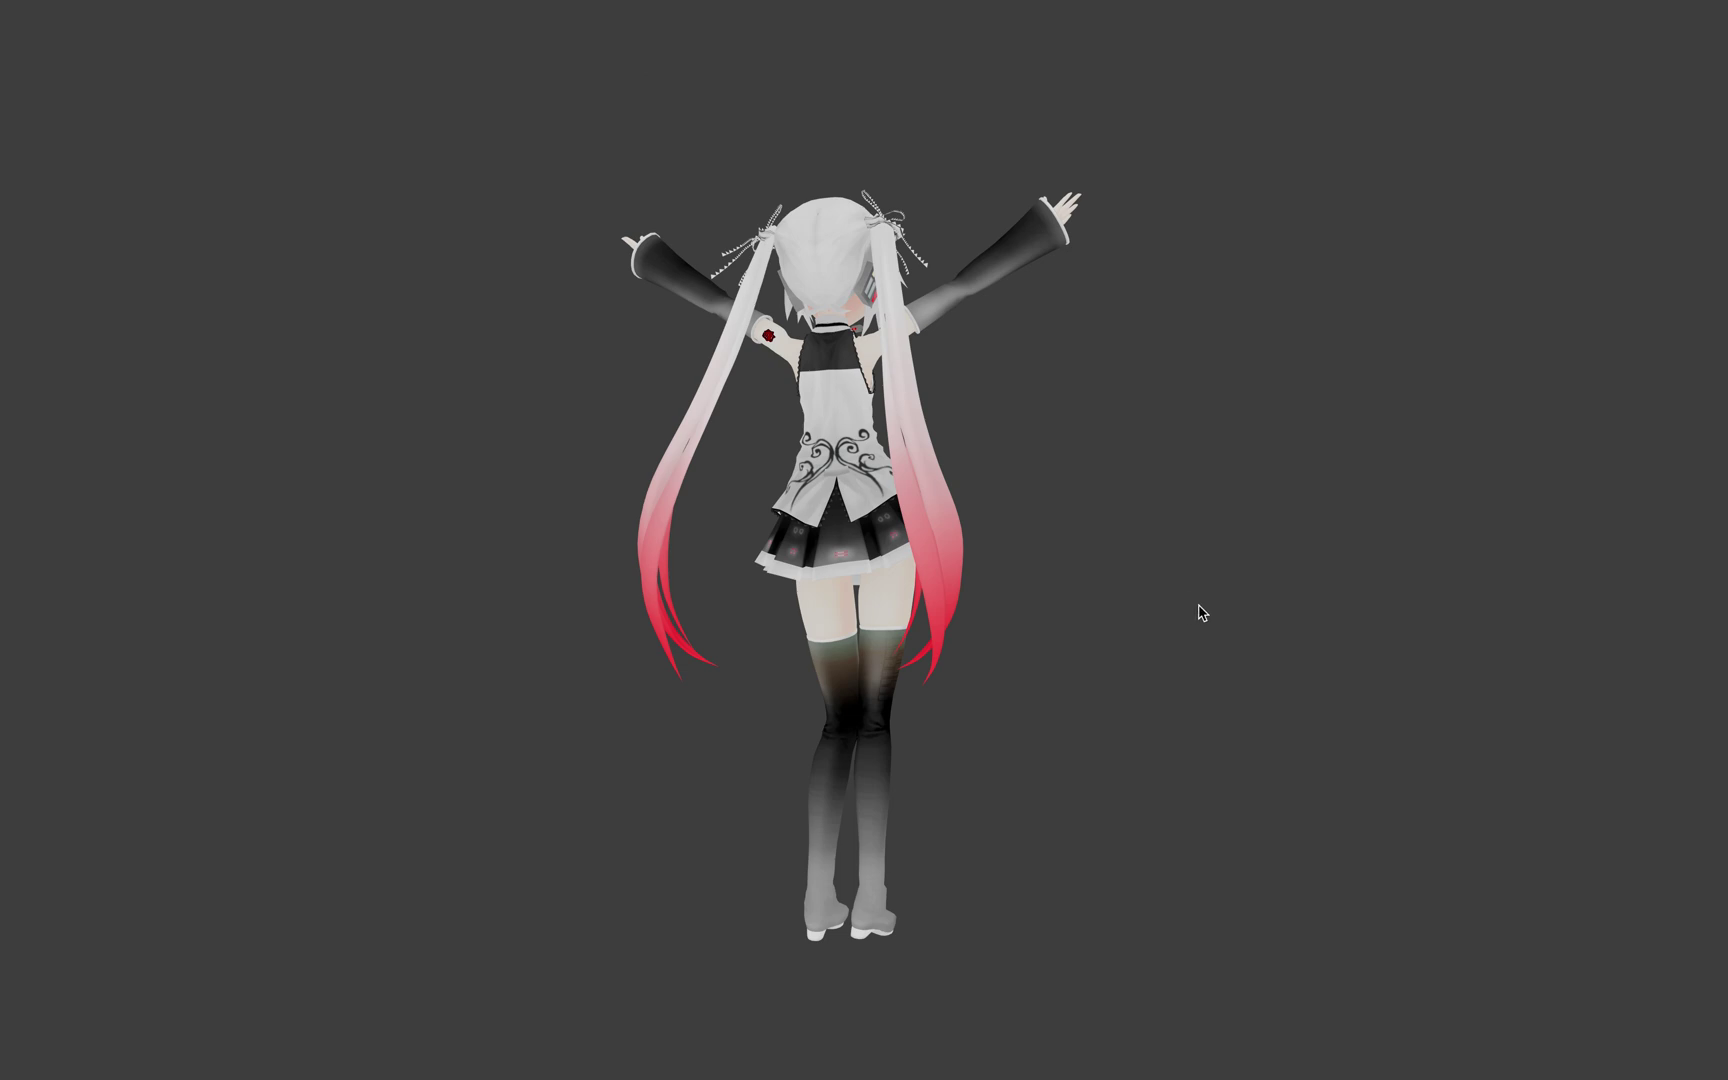
# View the character model from the front and bring the viewport back from fullscreen to the full workspace layout.
pyautogui.moveTo(1199, 605); pyautogui.dragTo(810, 610, button='middle')
pyautogui.scroll(-1, 859, 616)
pyautogui.scroll(1, 1011, 640)
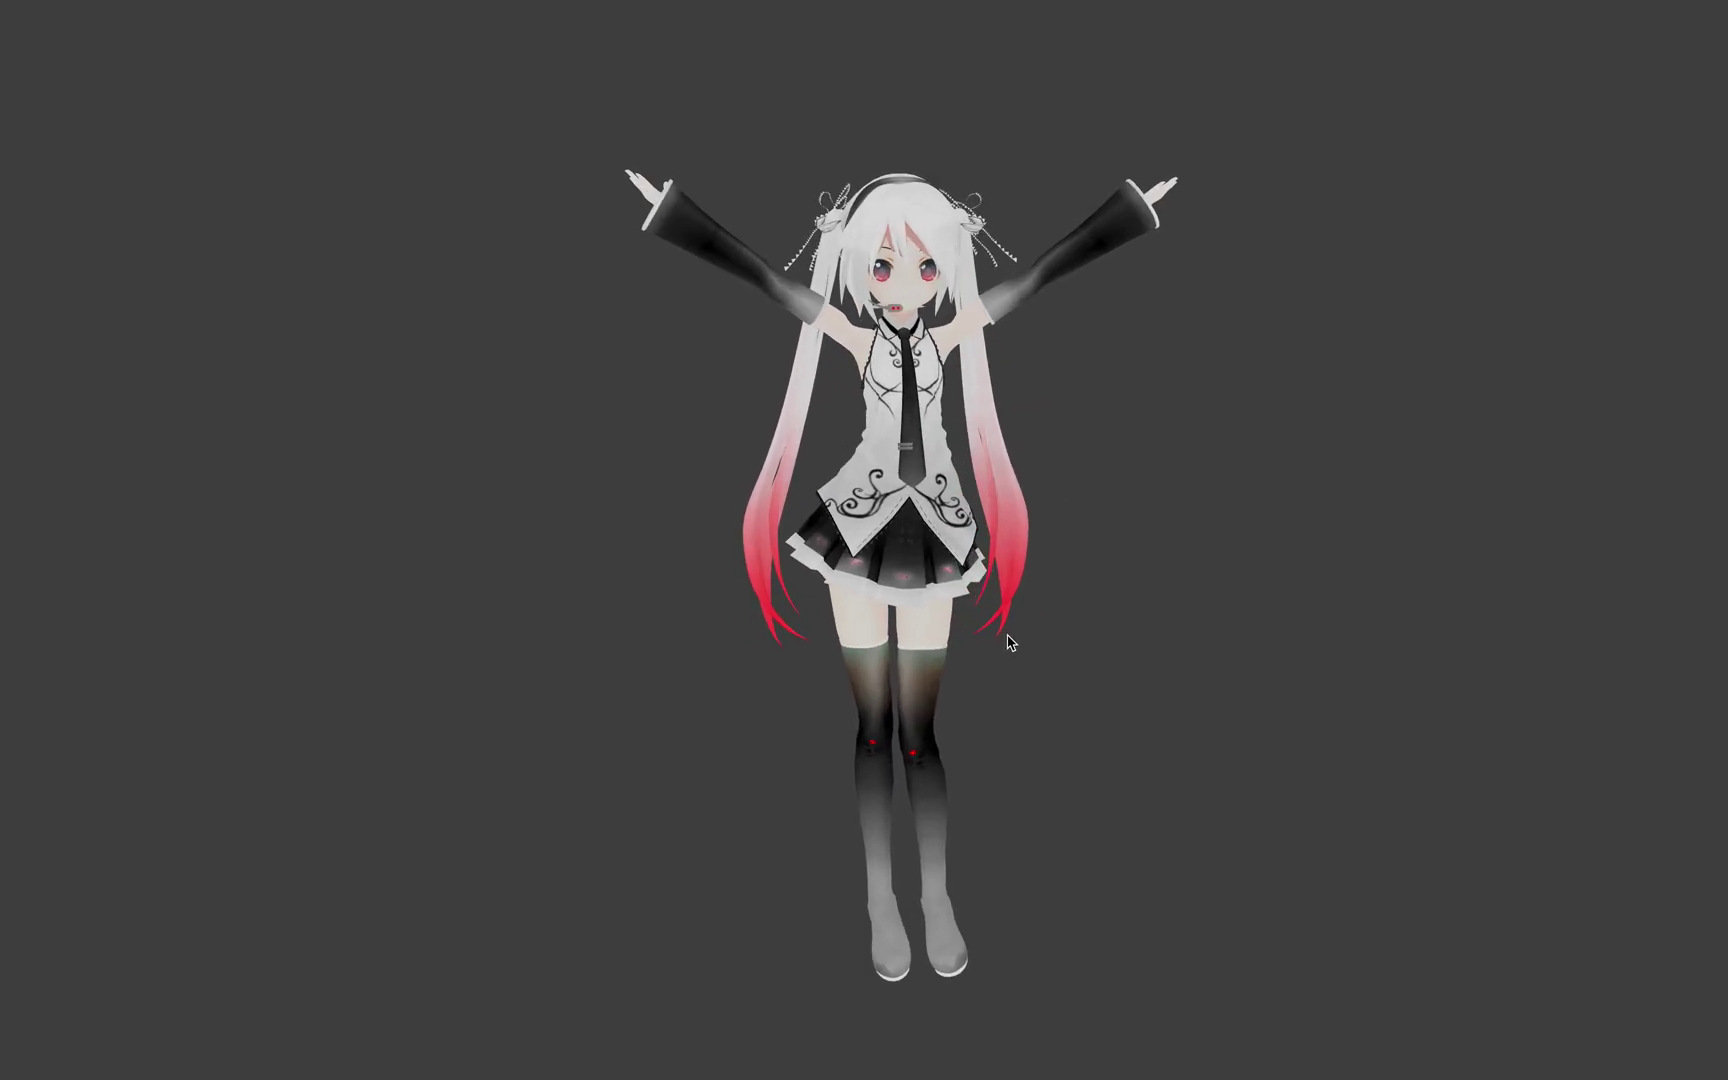
pyautogui.hotkey('ctrl', 'alt', 'space')
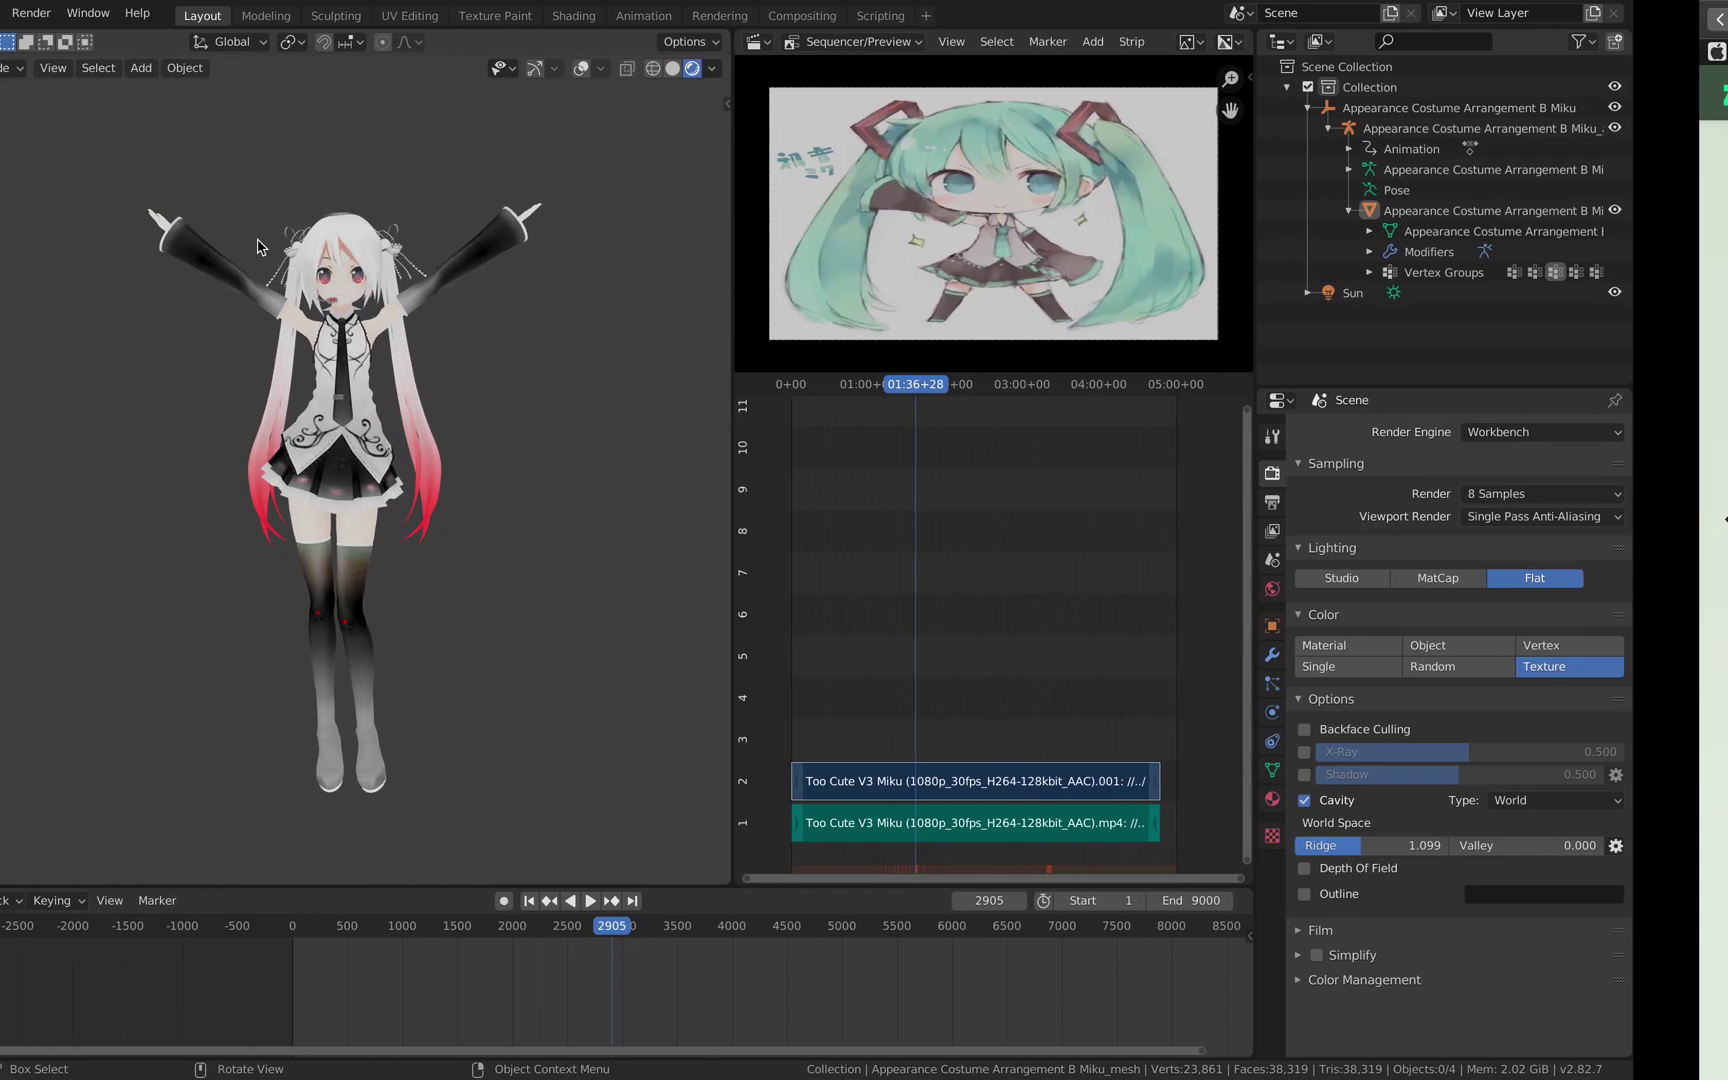
# Switch to Safari and look through the VRoid Studio page's character creation features.
pyautogui.hotkey('ctrl', 'Right')
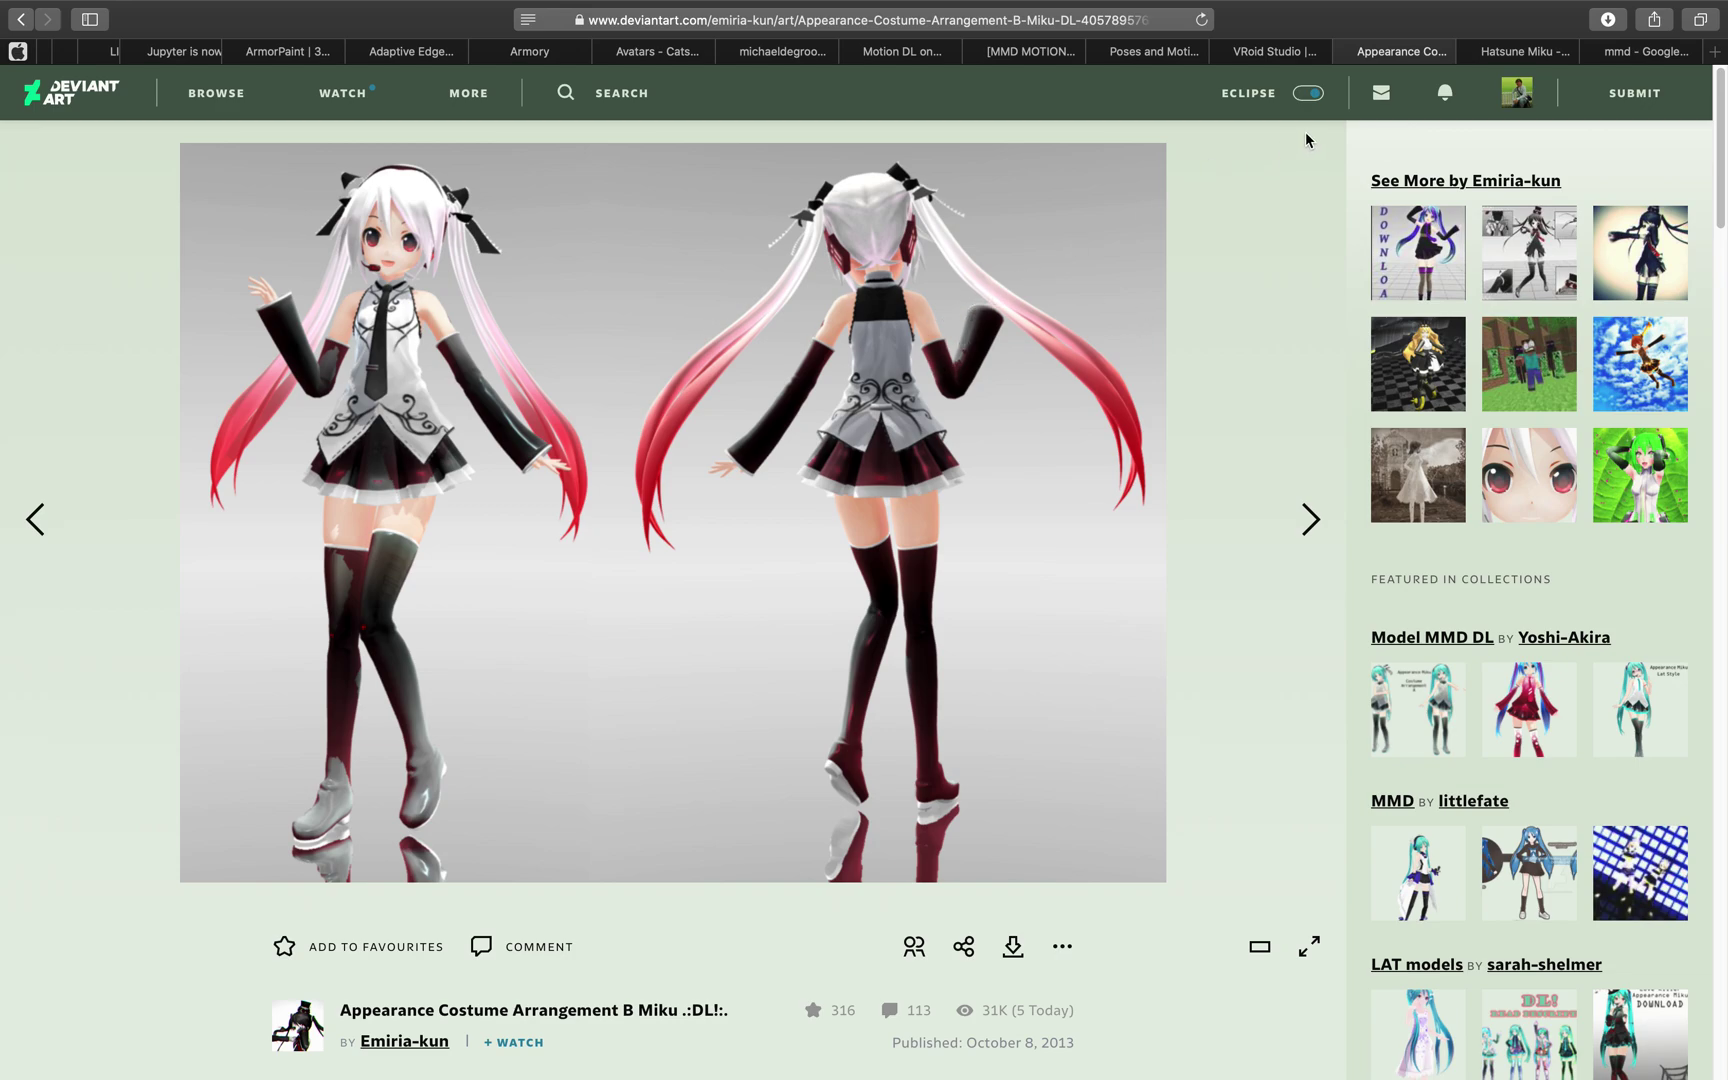
pyautogui.click(1274, 52)
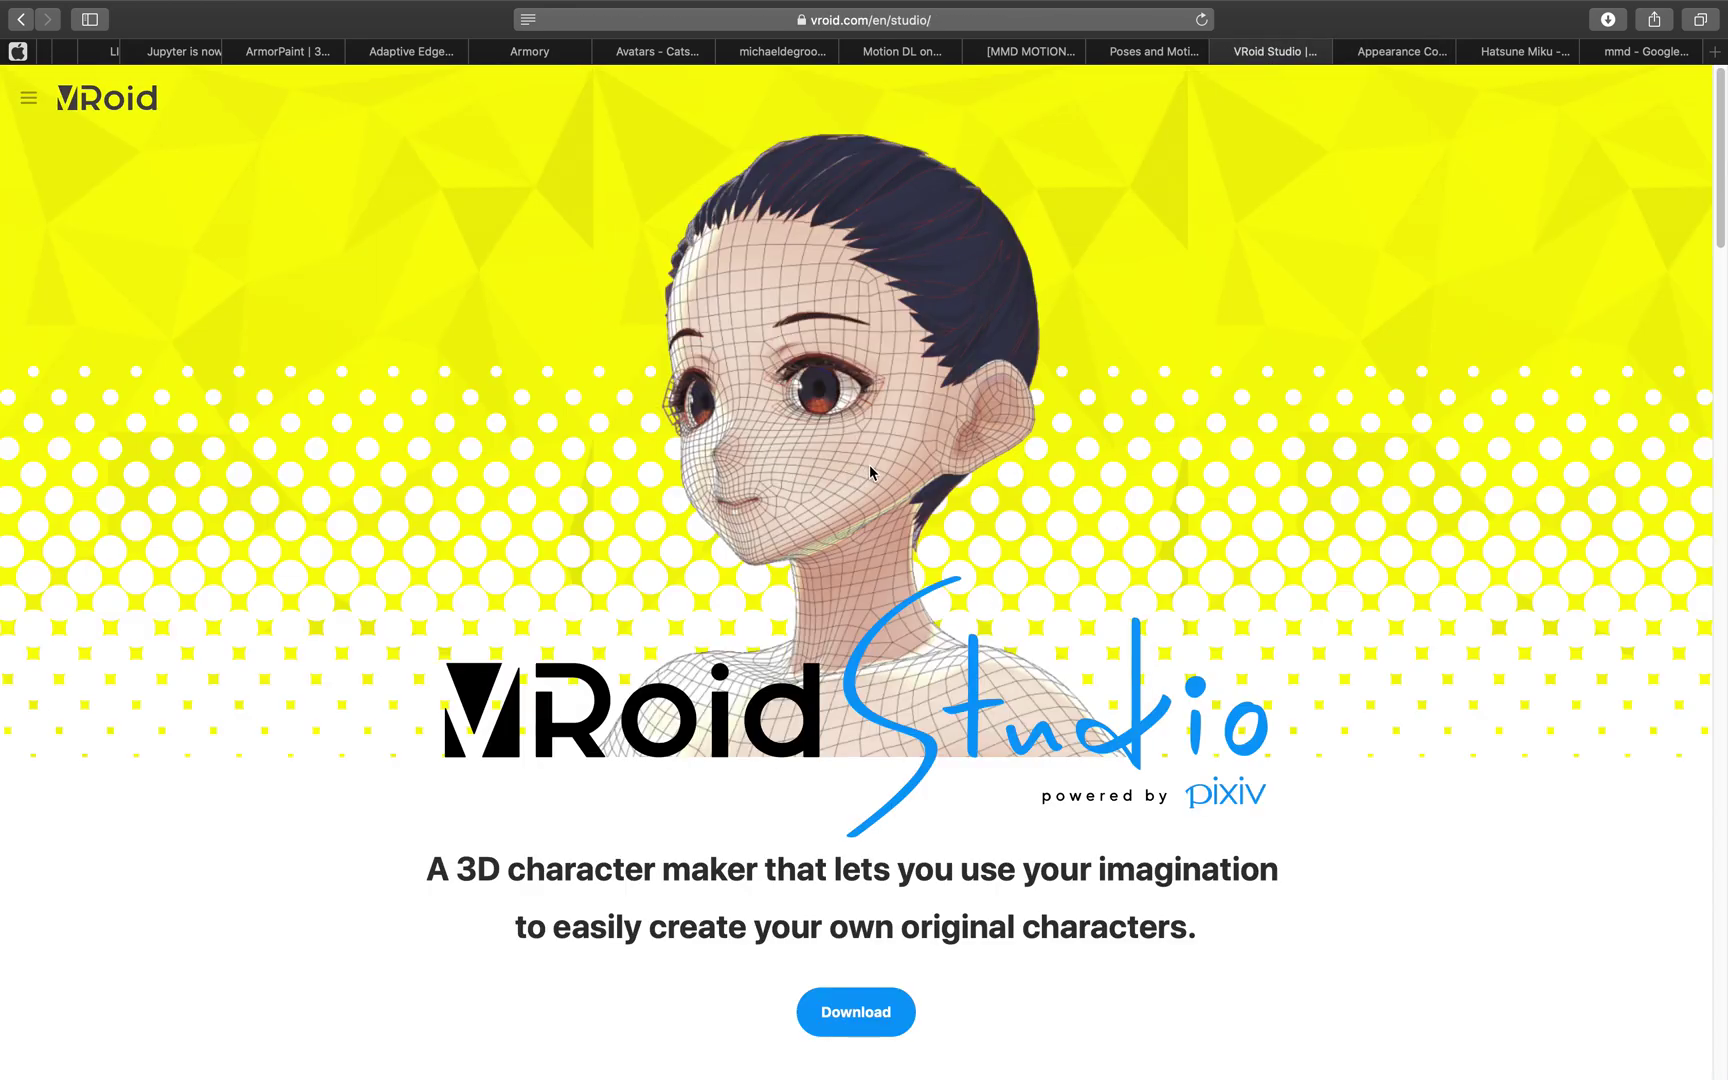
pyautogui.scroll(-15, 870, 470)
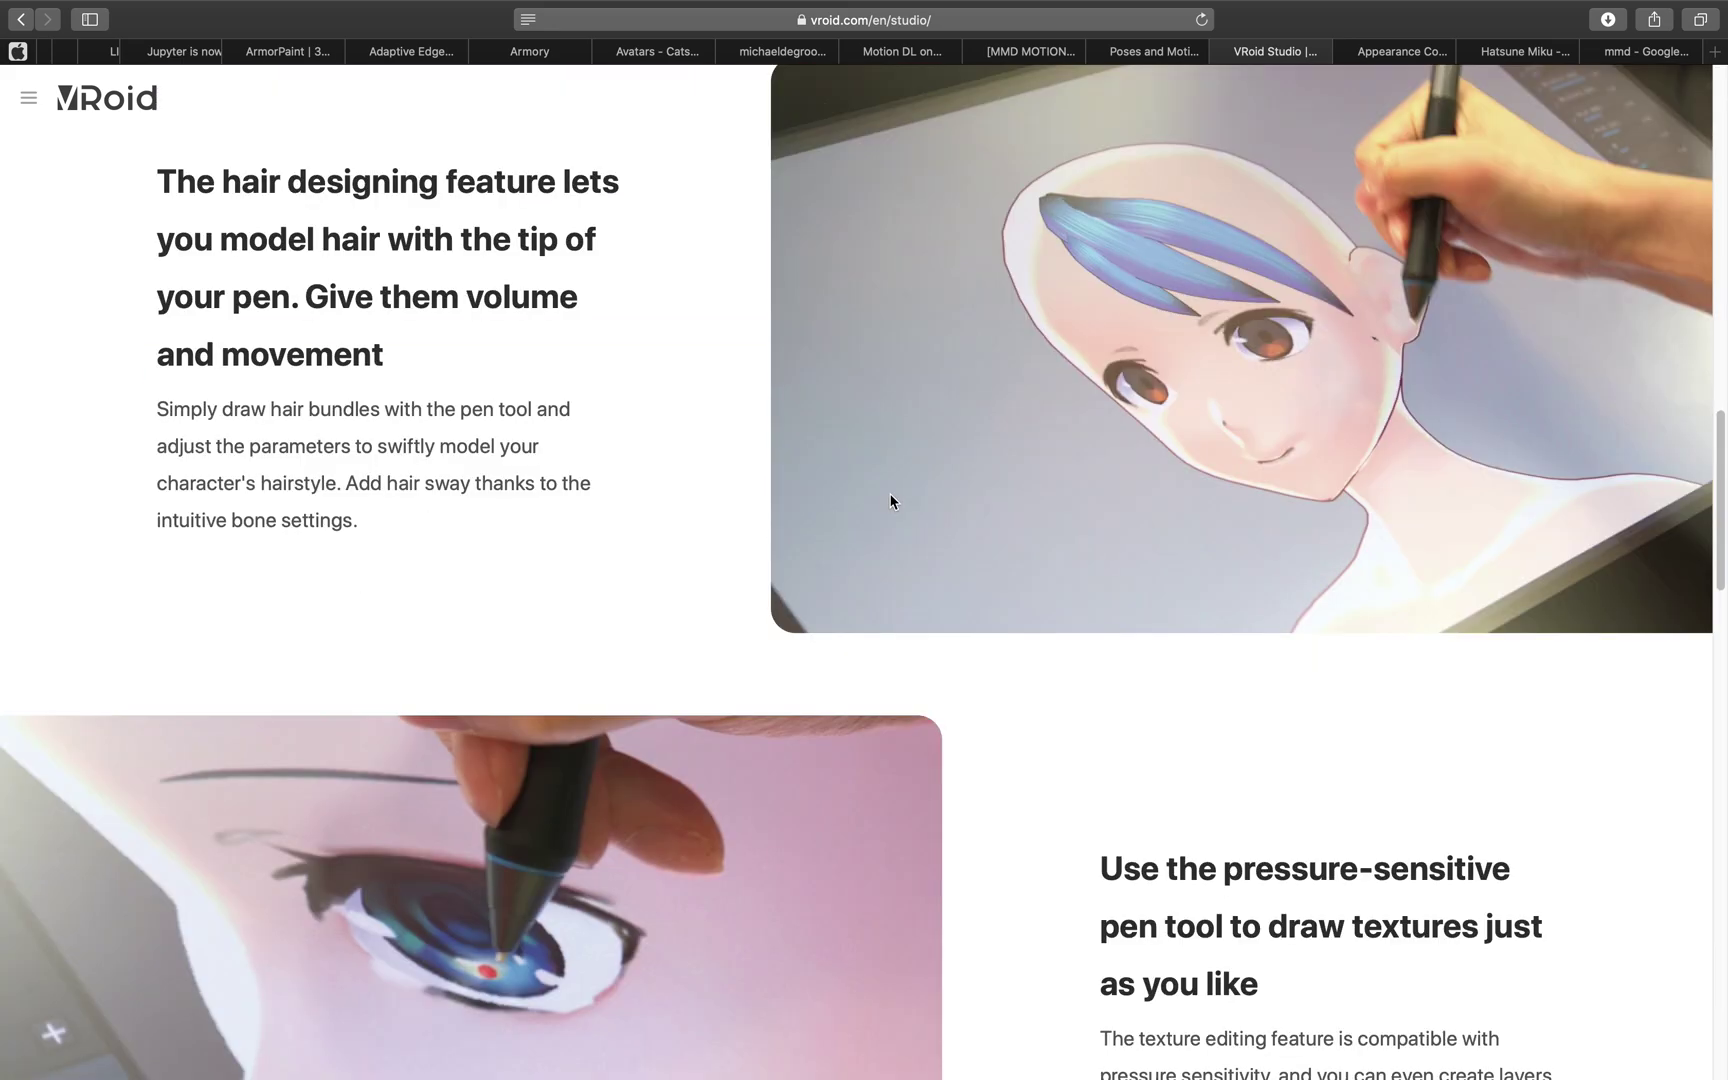
pyautogui.scroll(-7, 893, 500)
pyautogui.scroll(-7, 895, 515)
pyautogui.scroll(20, 1195, 463)
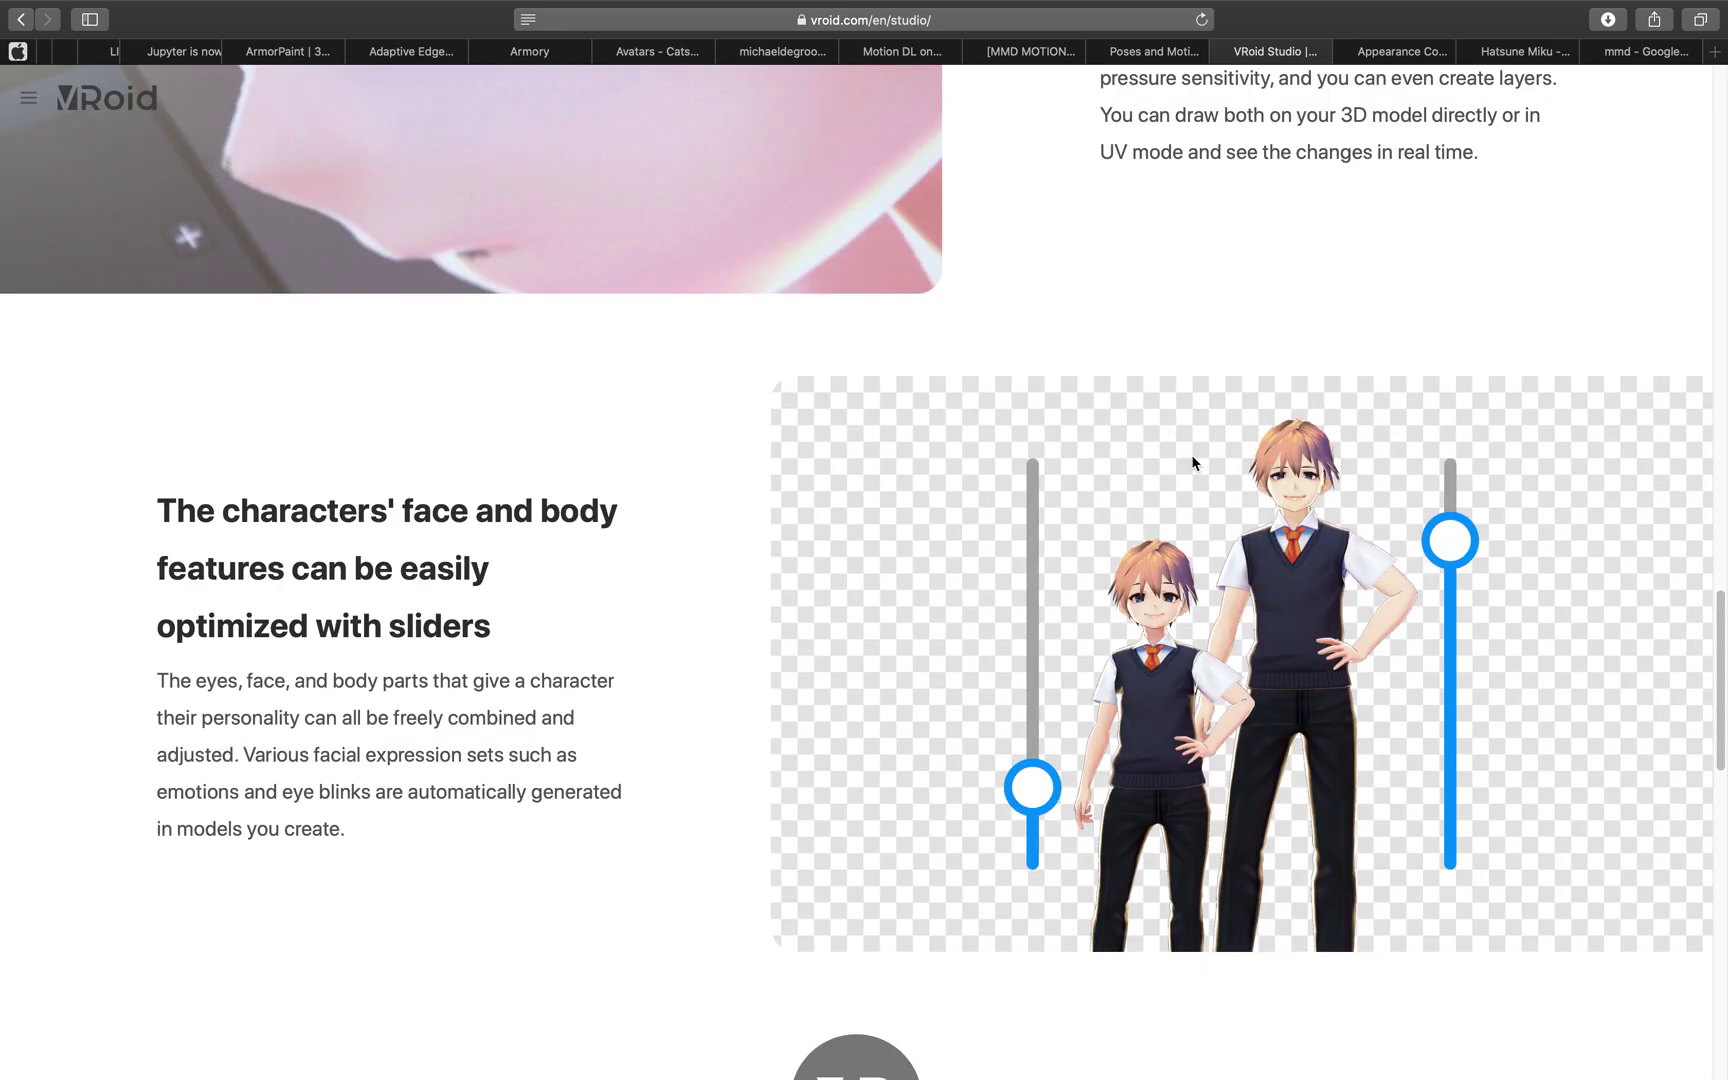
pyautogui.scroll(9, 1195, 460)
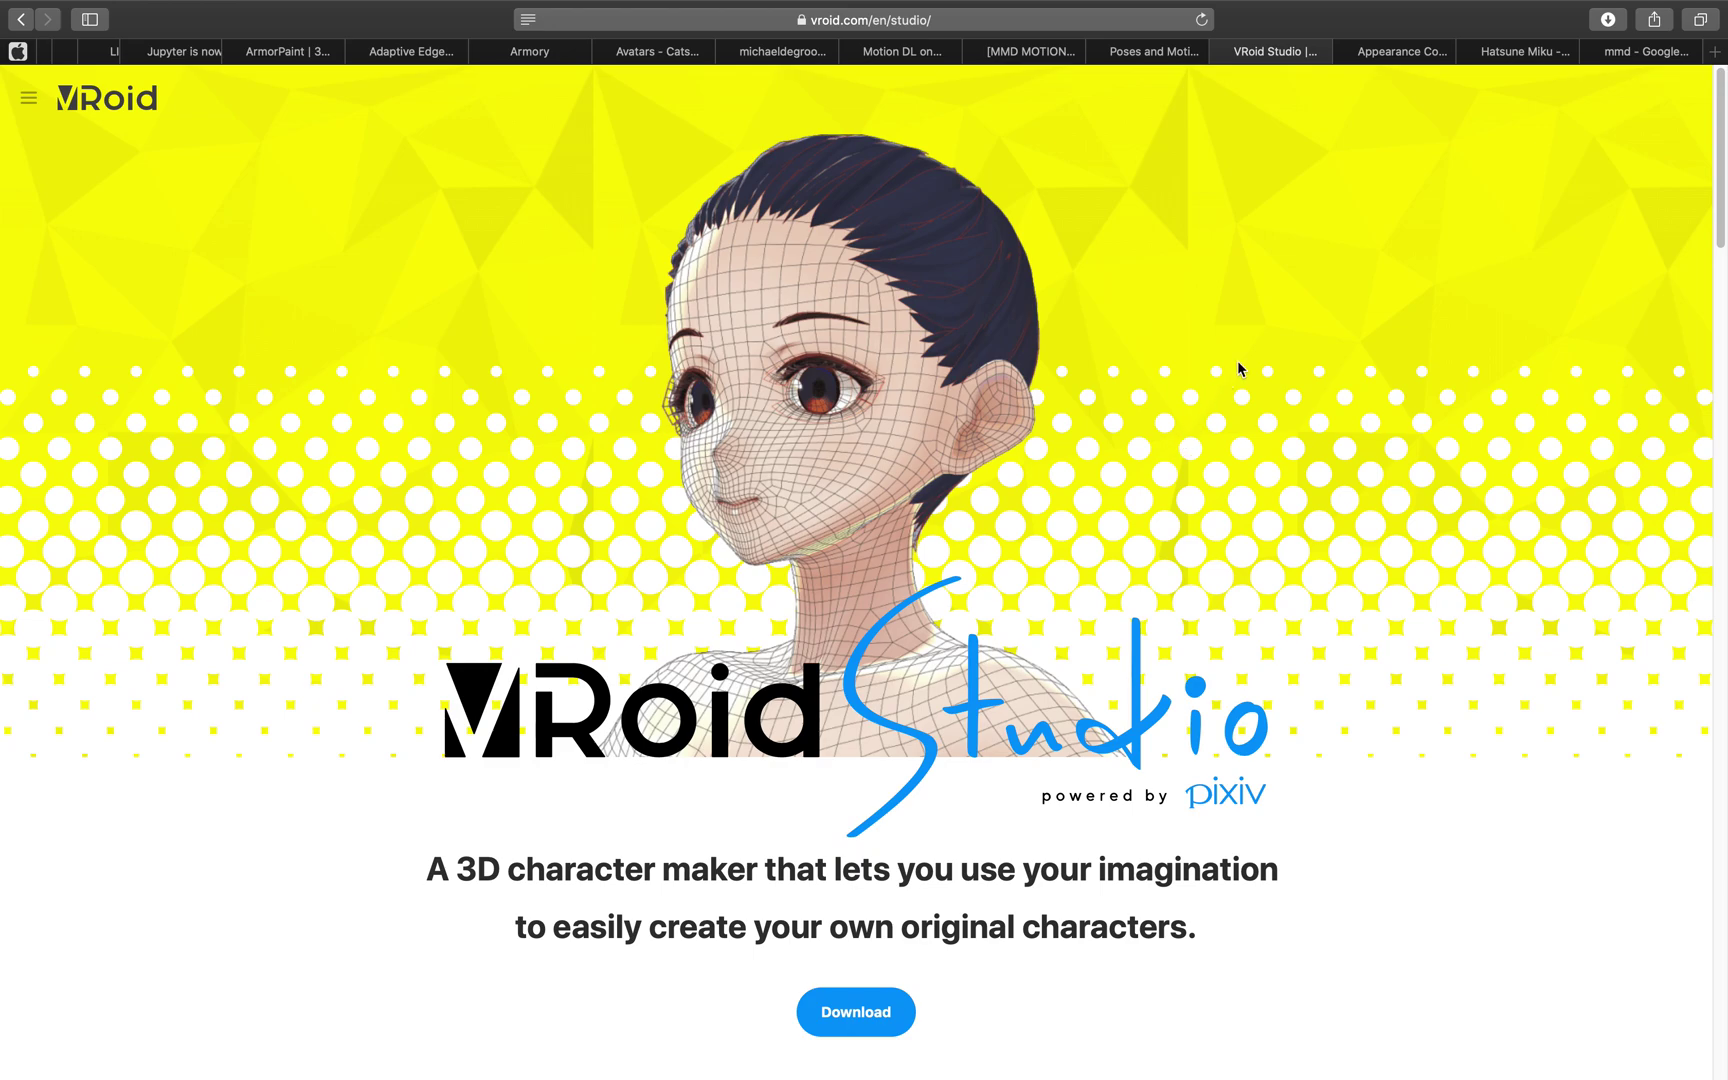
# Look over the Hatsune Miku image results and return to the DeviantArt page for Appearance Costume Arrangement B Miku.
pyautogui.click(1373, 60)
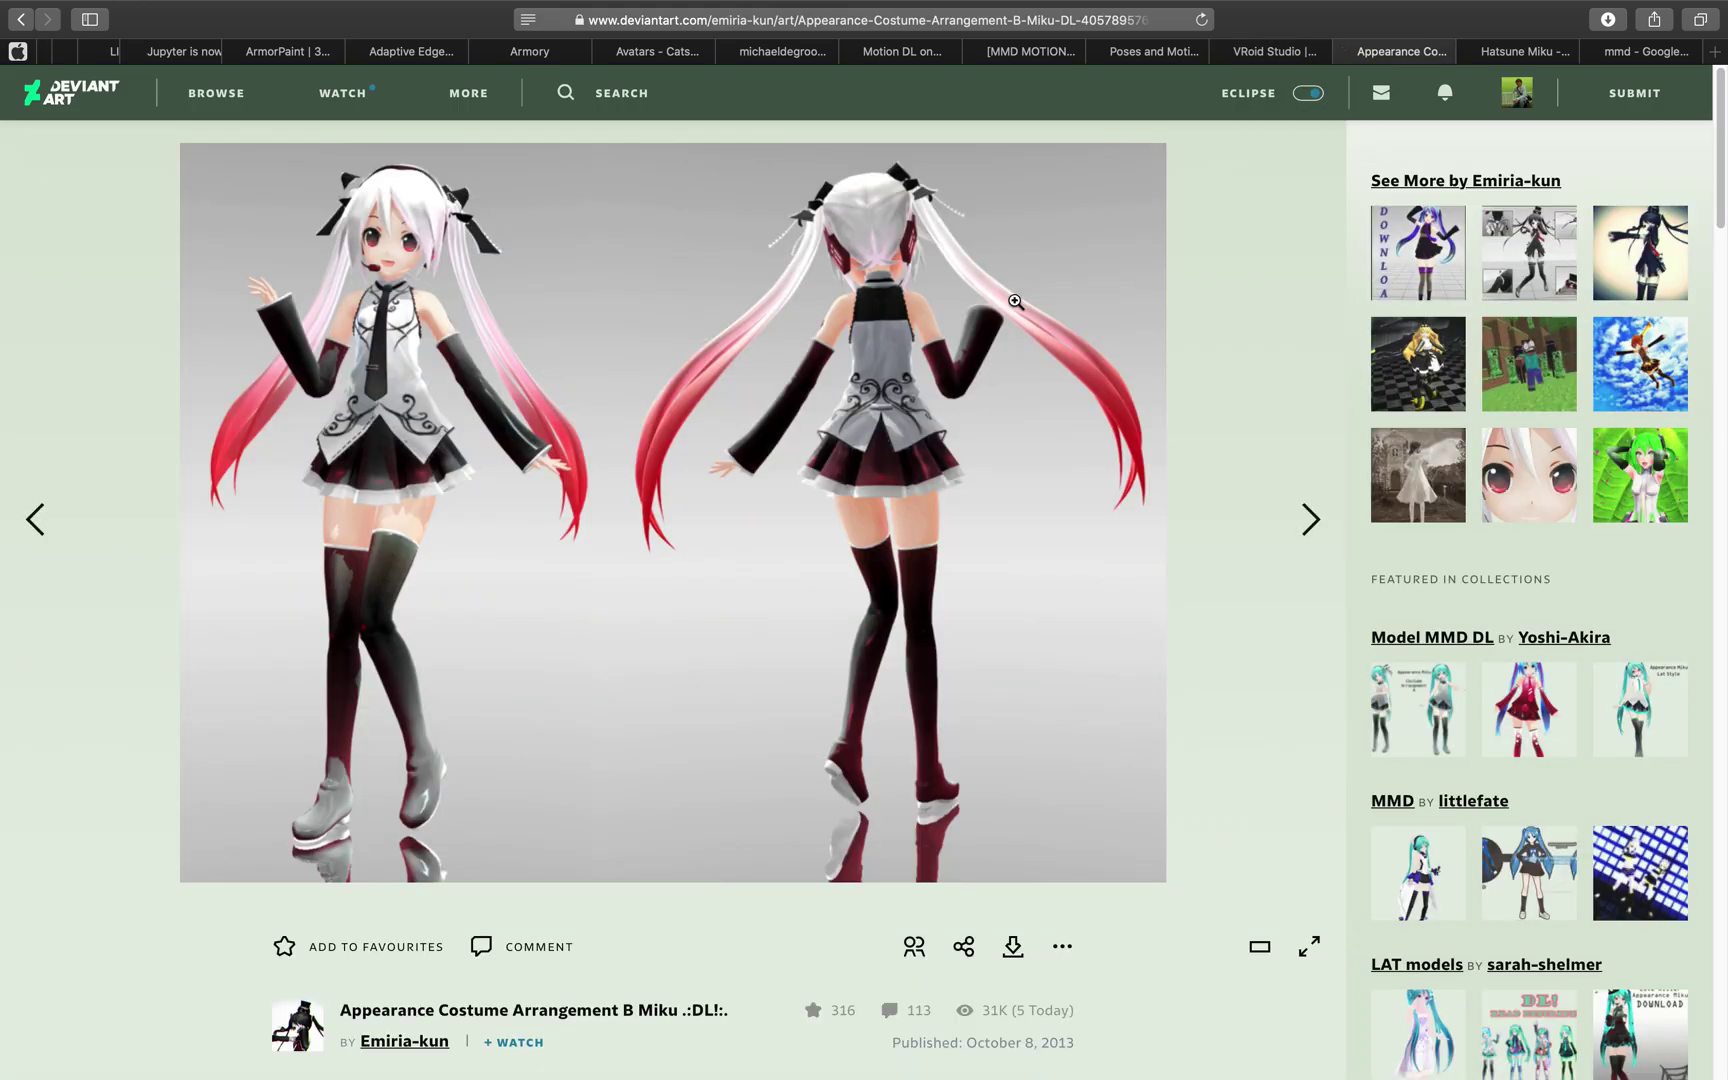
pyautogui.click(1516, 51)
pyautogui.scroll(-1, 850, 400)
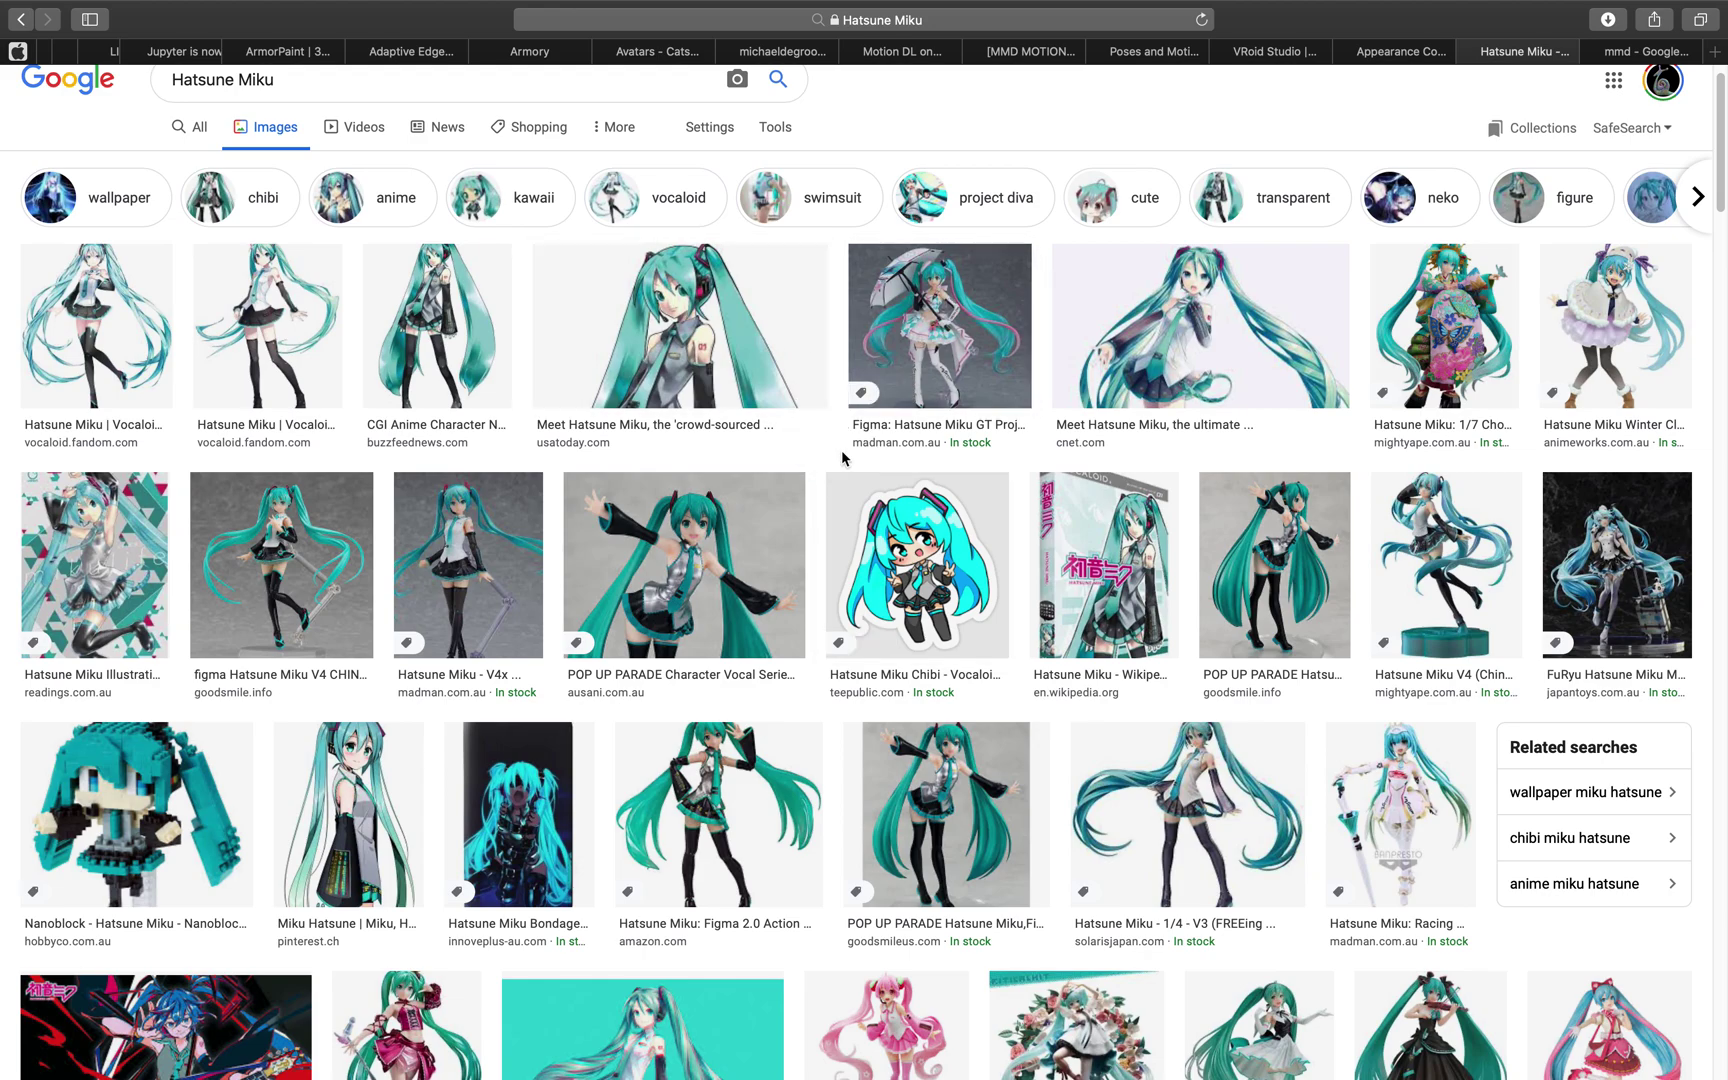
pyautogui.scroll(-1, 841, 450)
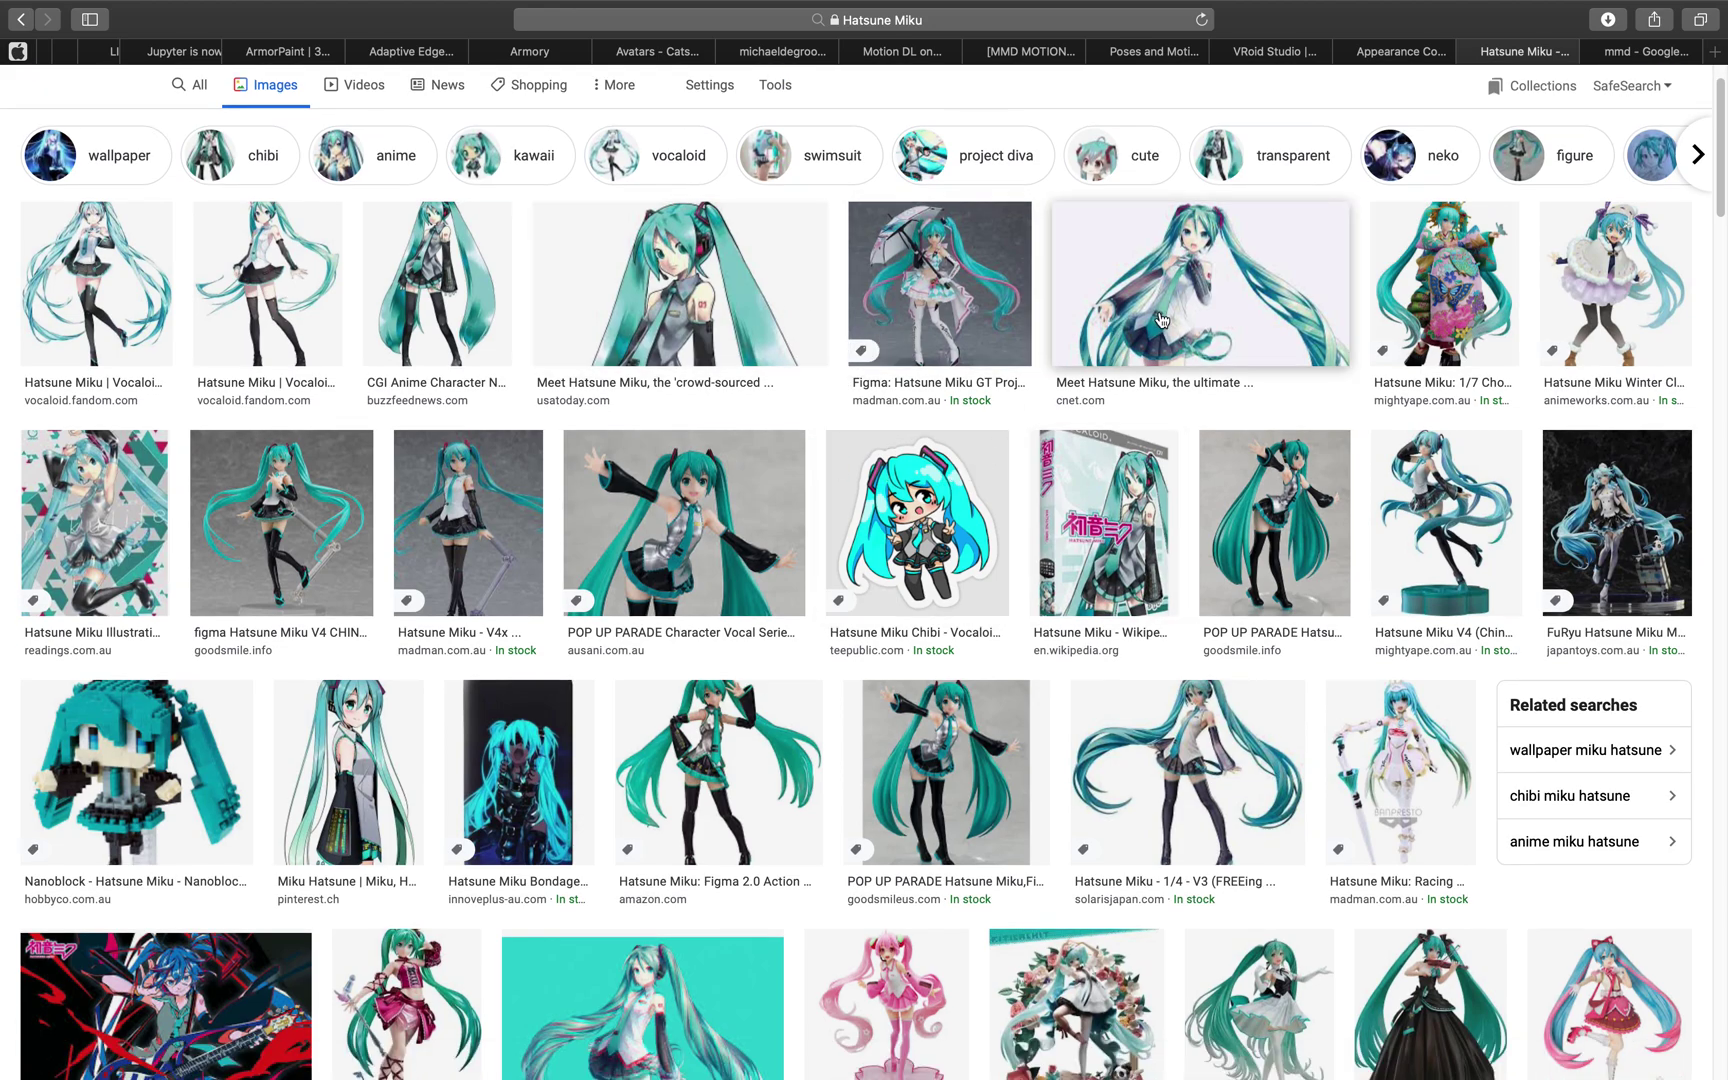
pyautogui.scroll(2, 1165, 315)
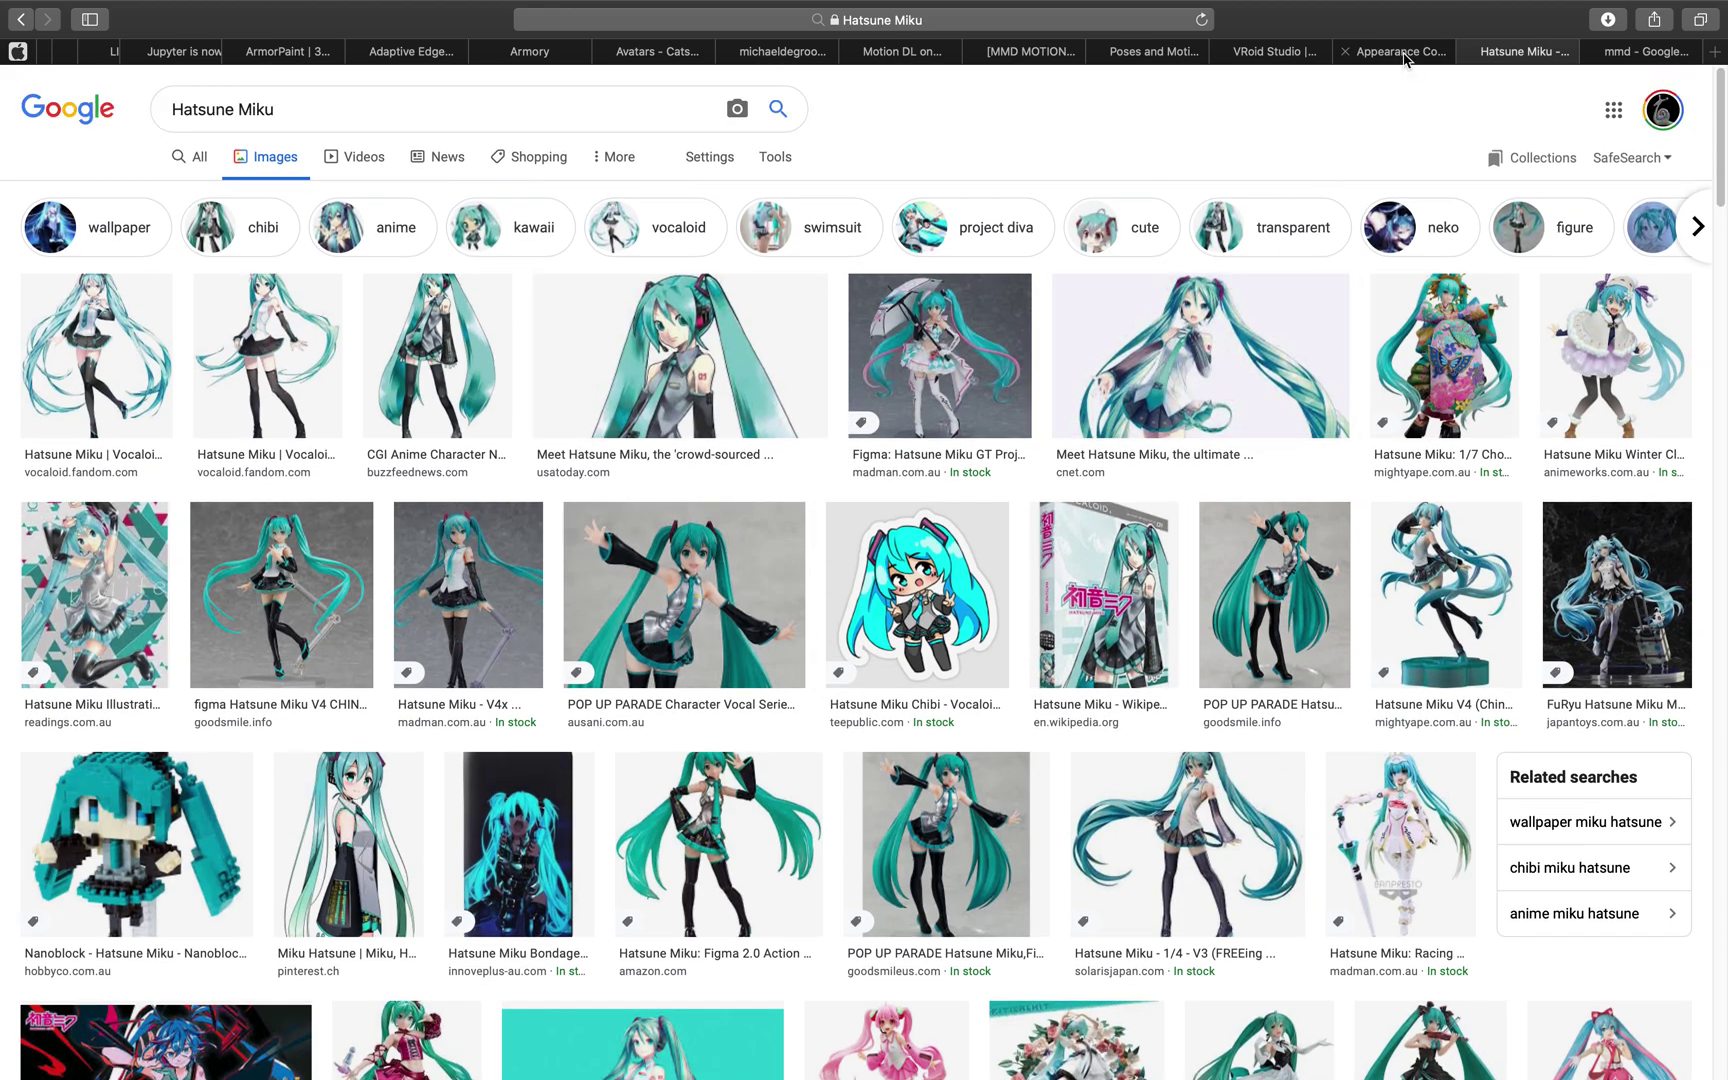
pyautogui.click(1405, 55)
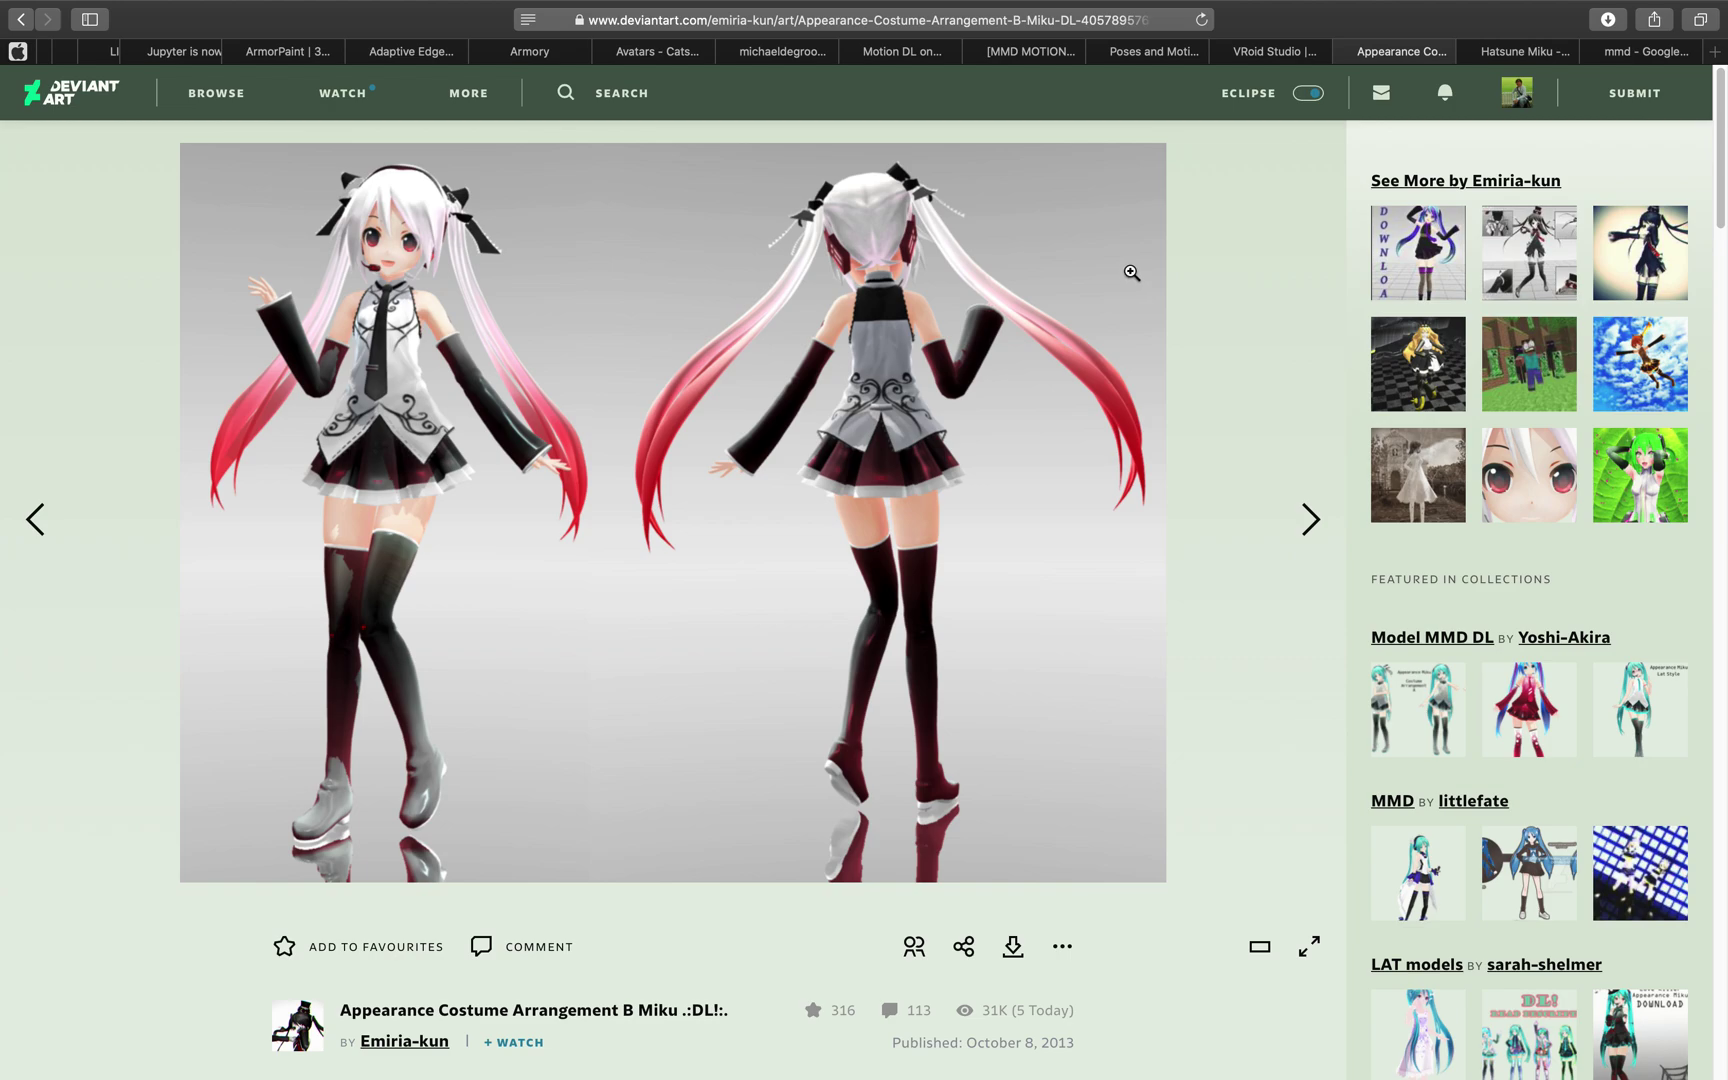
# Browse the DeviantArt Poses and Motion Data gallery for downloadable MMD pose packs and motions.
pyautogui.click(1185, 55)
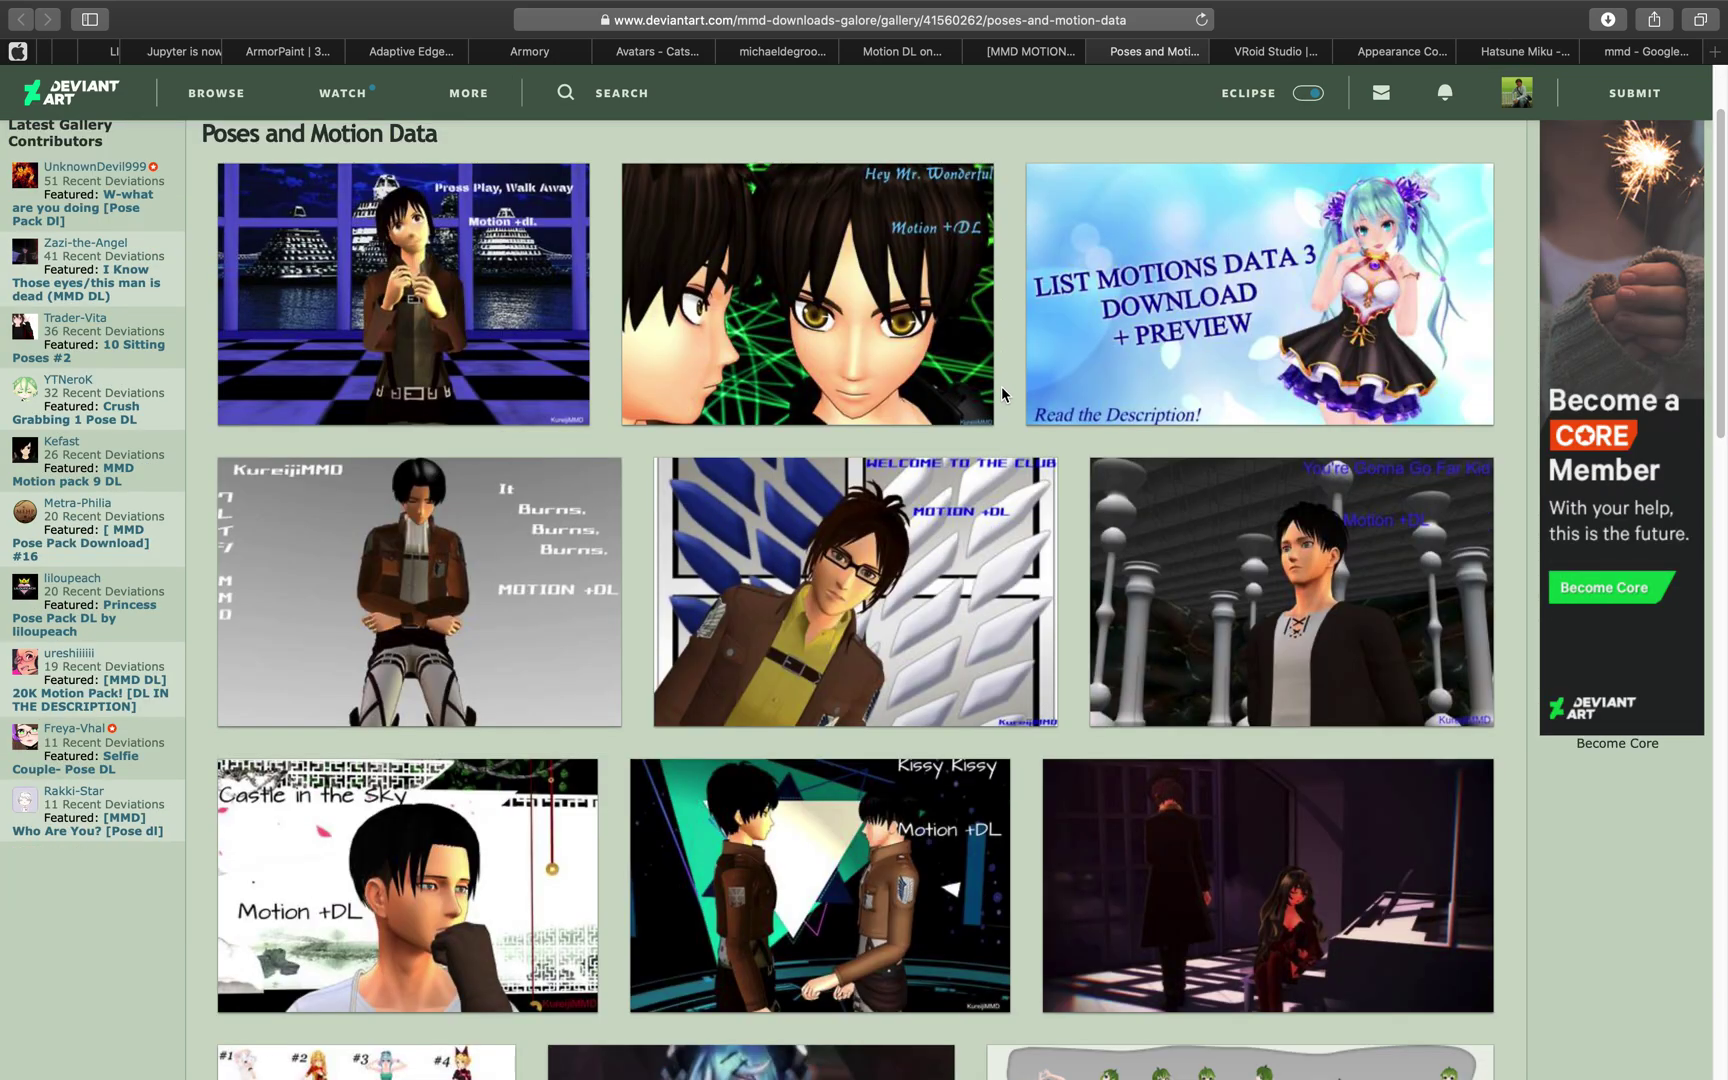
pyautogui.scroll(-3, 1000, 386)
pyautogui.scroll(-6, 1015, 484)
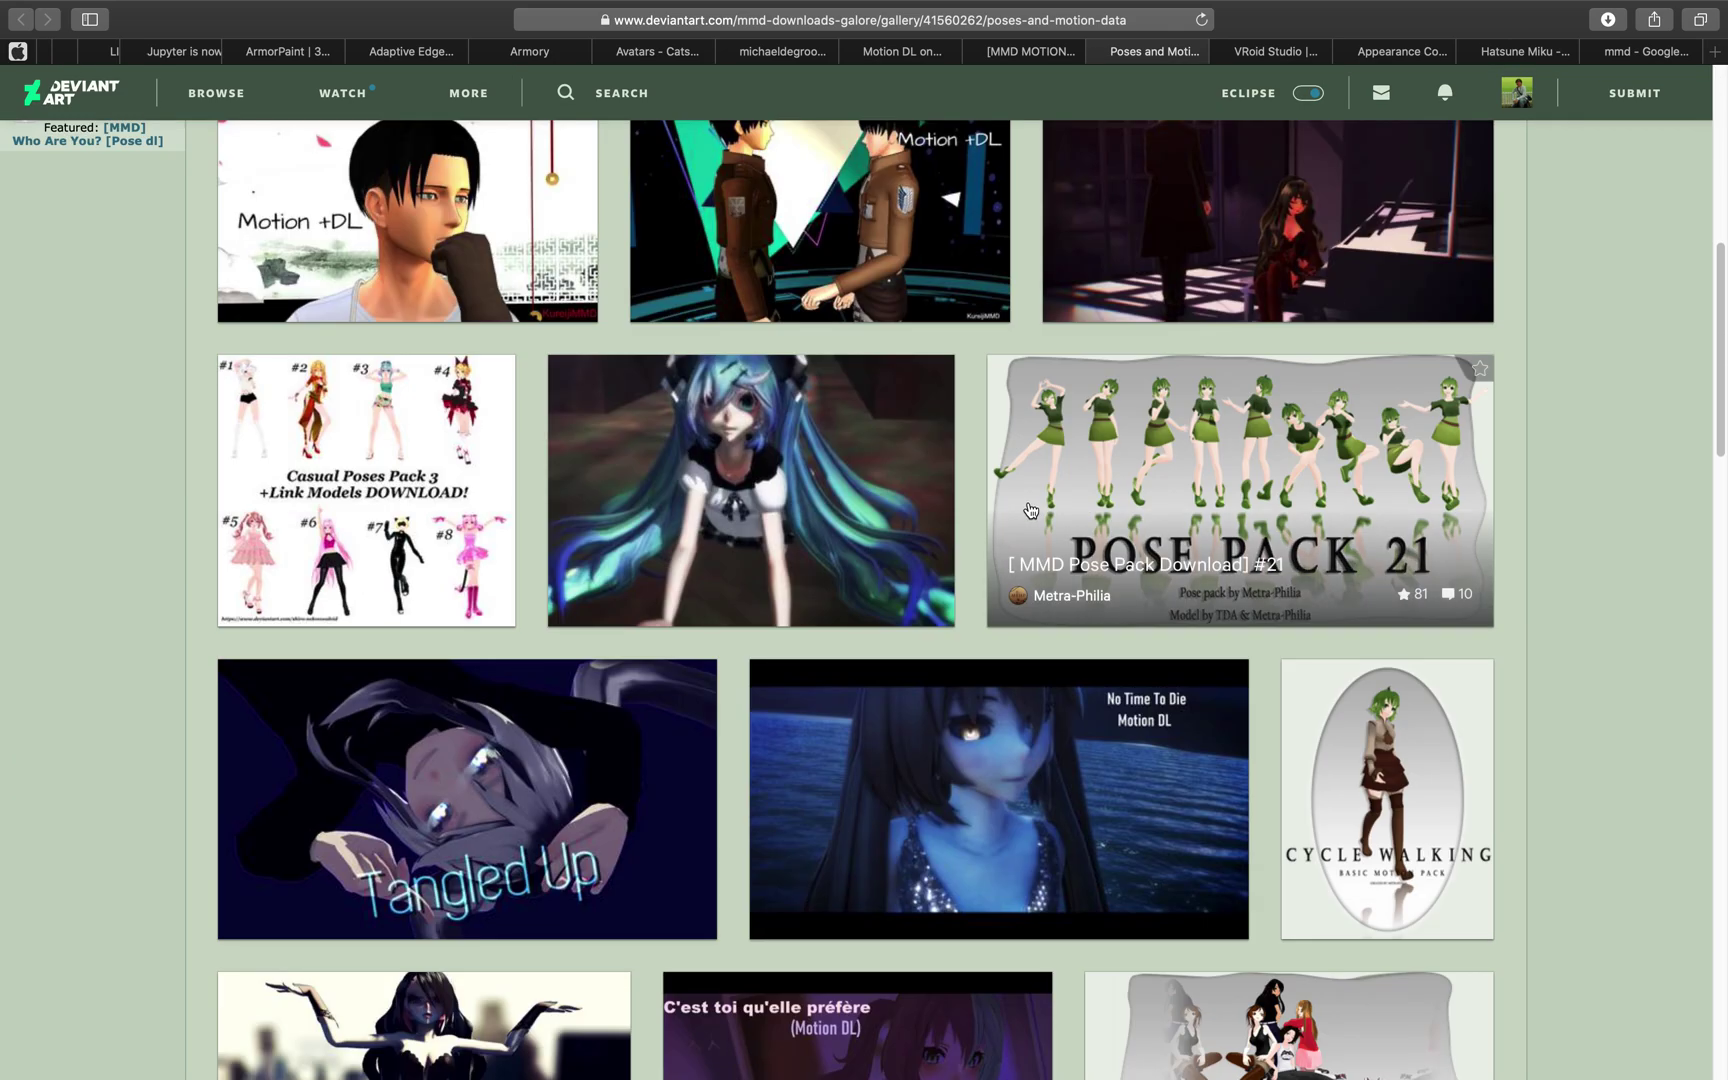
pyautogui.scroll(-5, 1027, 511)
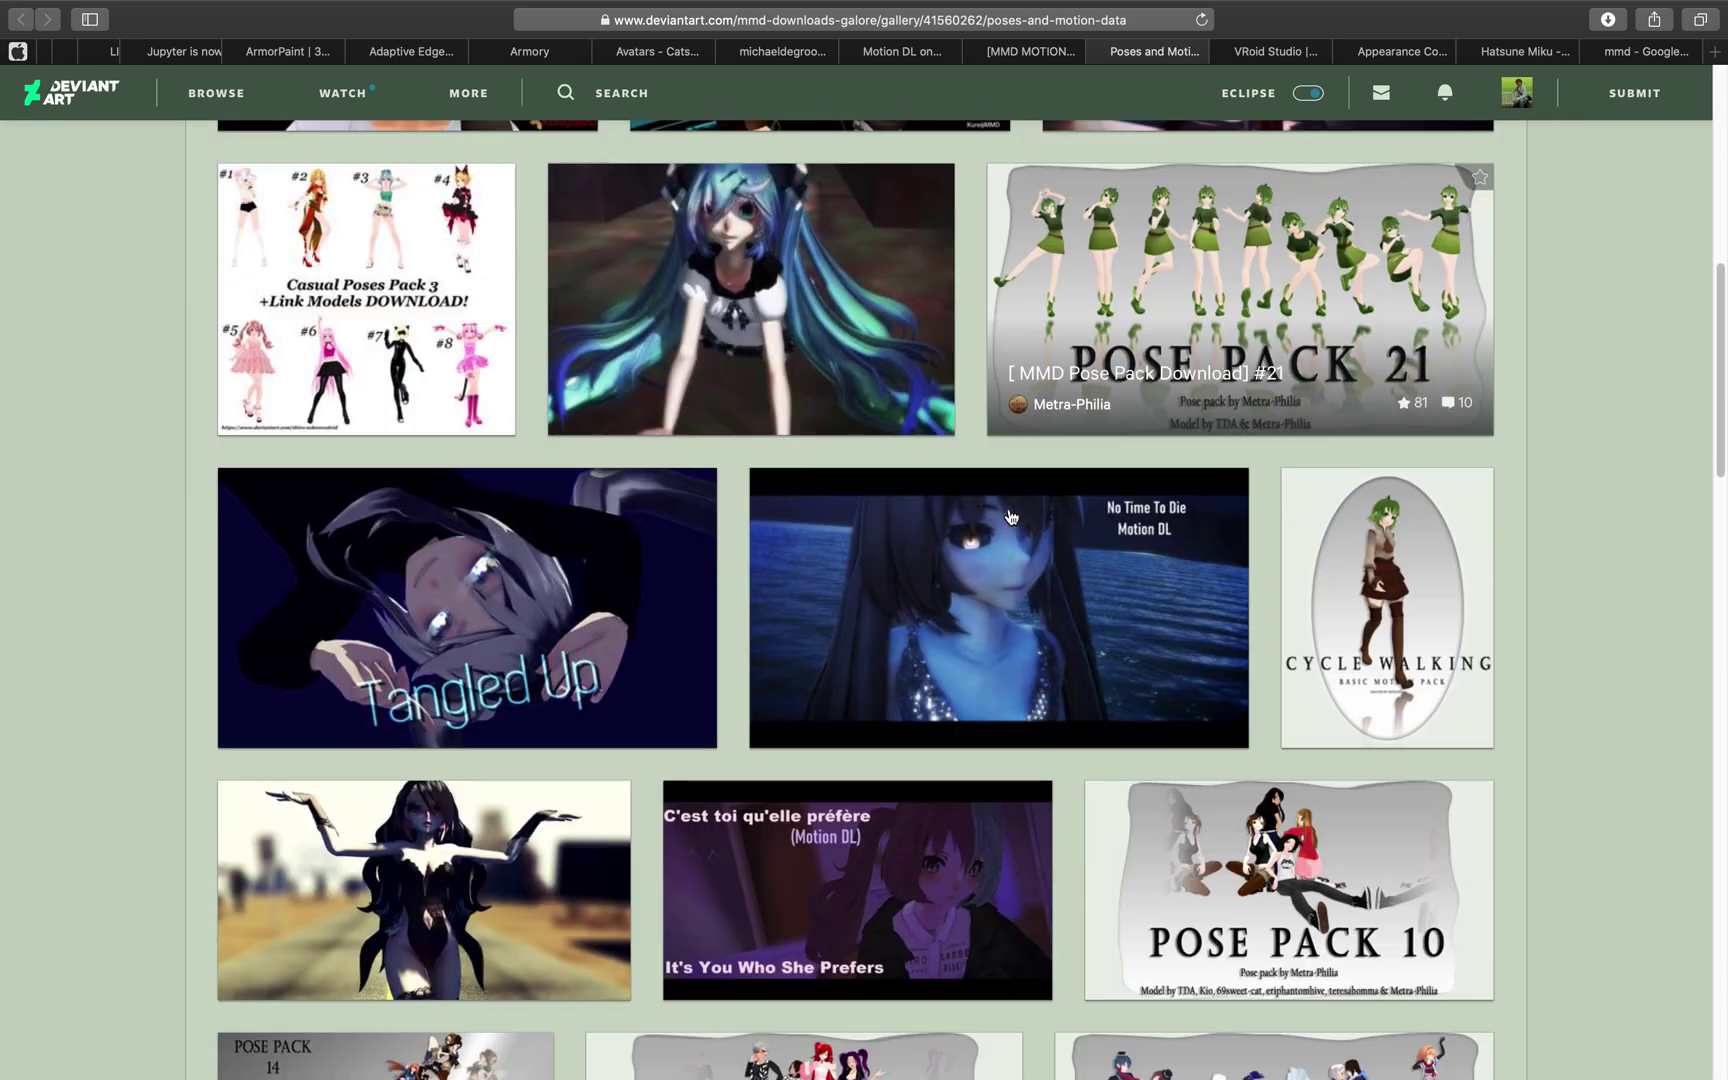
pyautogui.scroll(-2, 1013, 522)
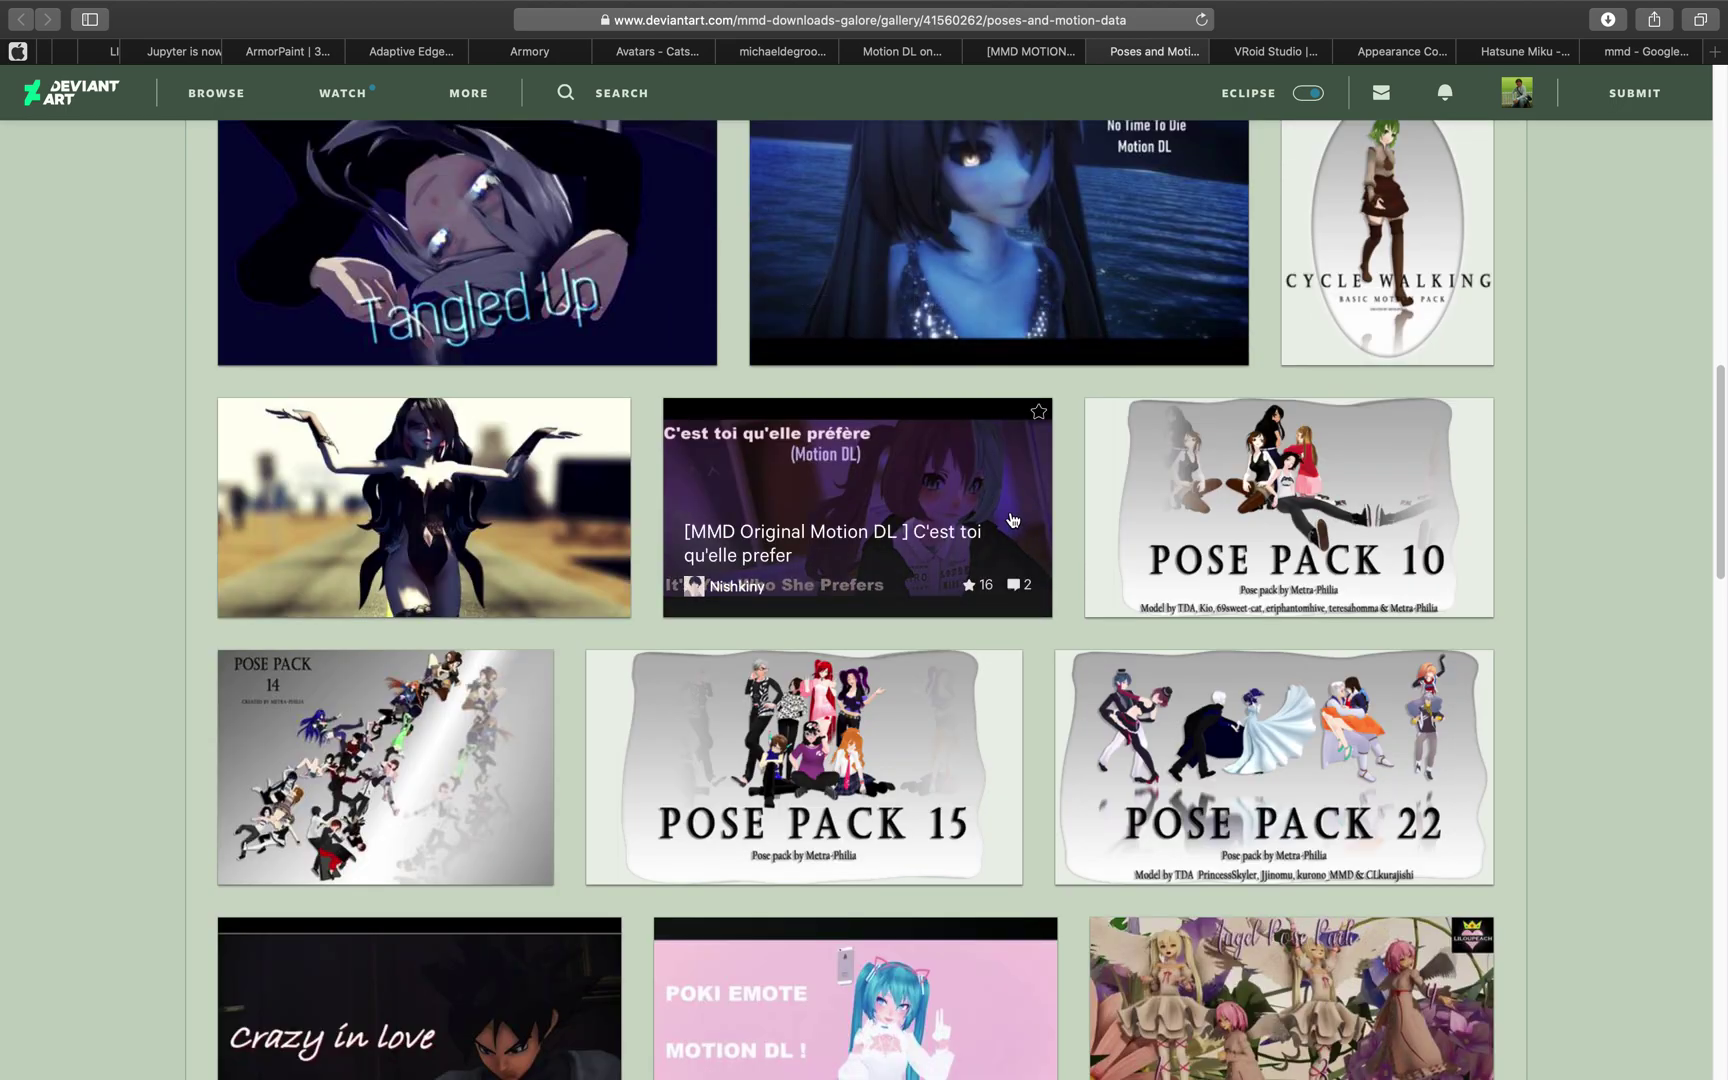
pyautogui.scroll(-6, 1013, 522)
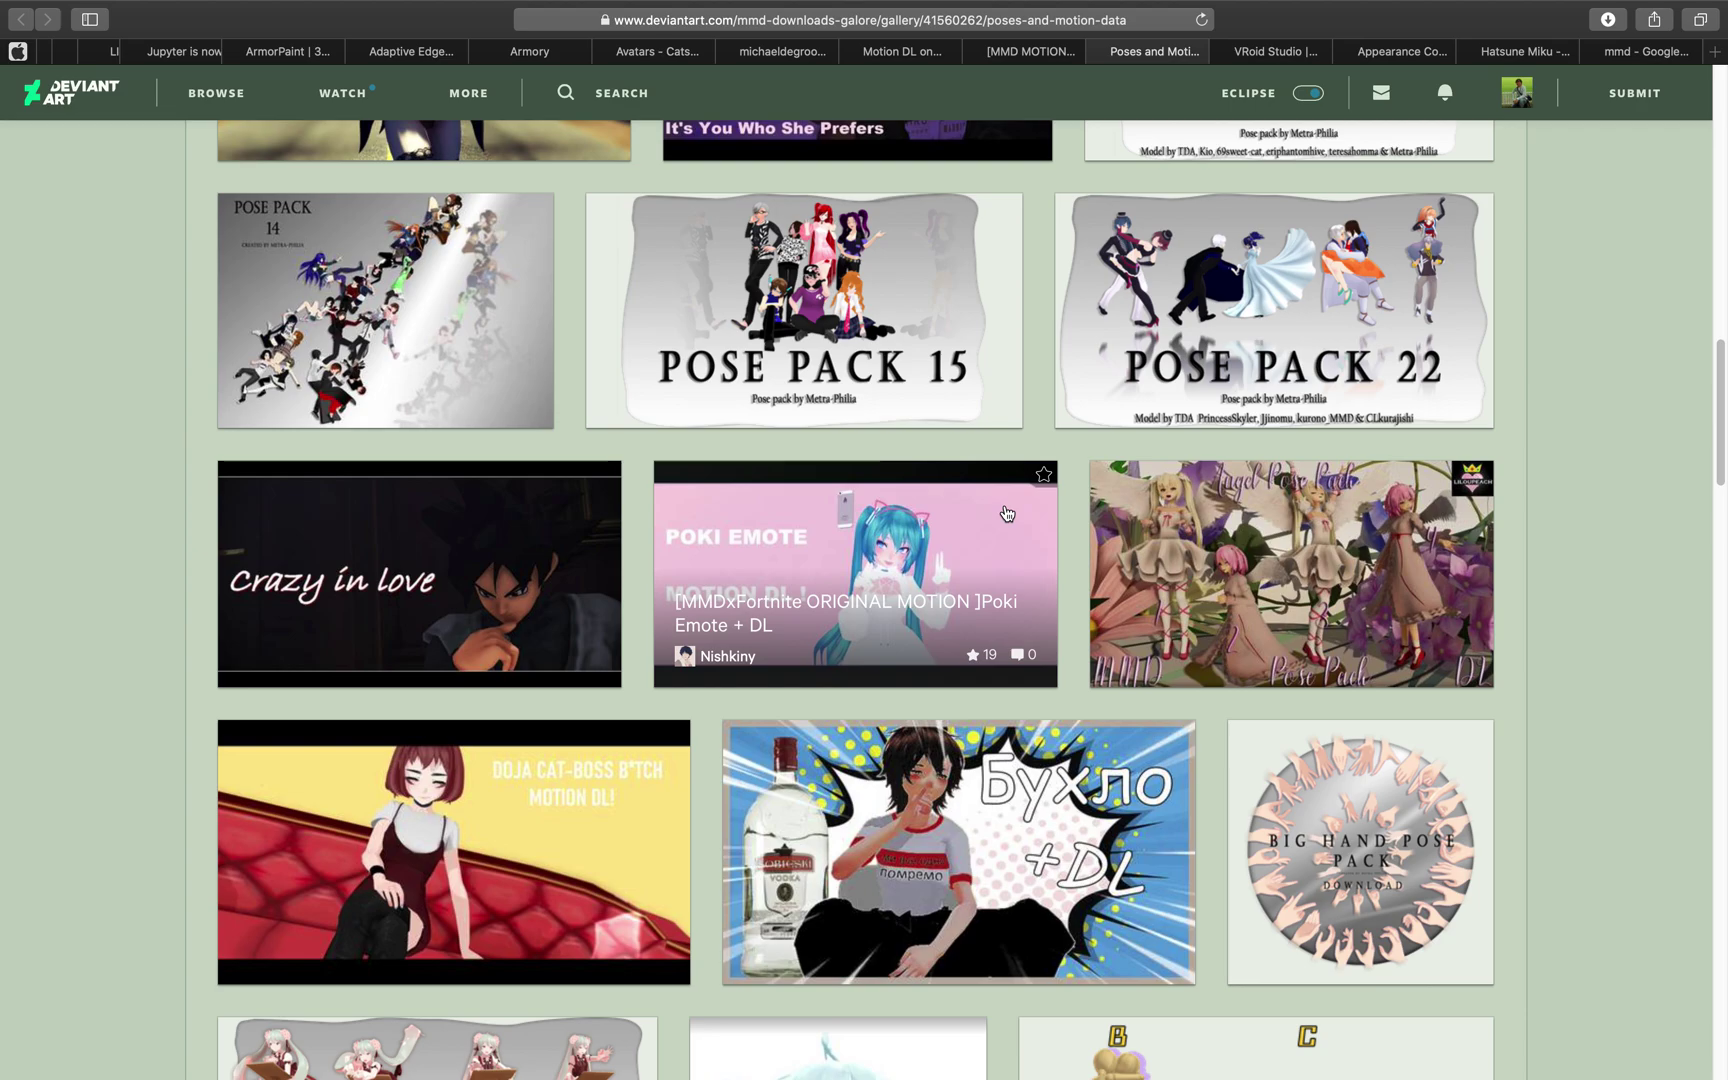
pyautogui.scroll(-7, 1007, 513)
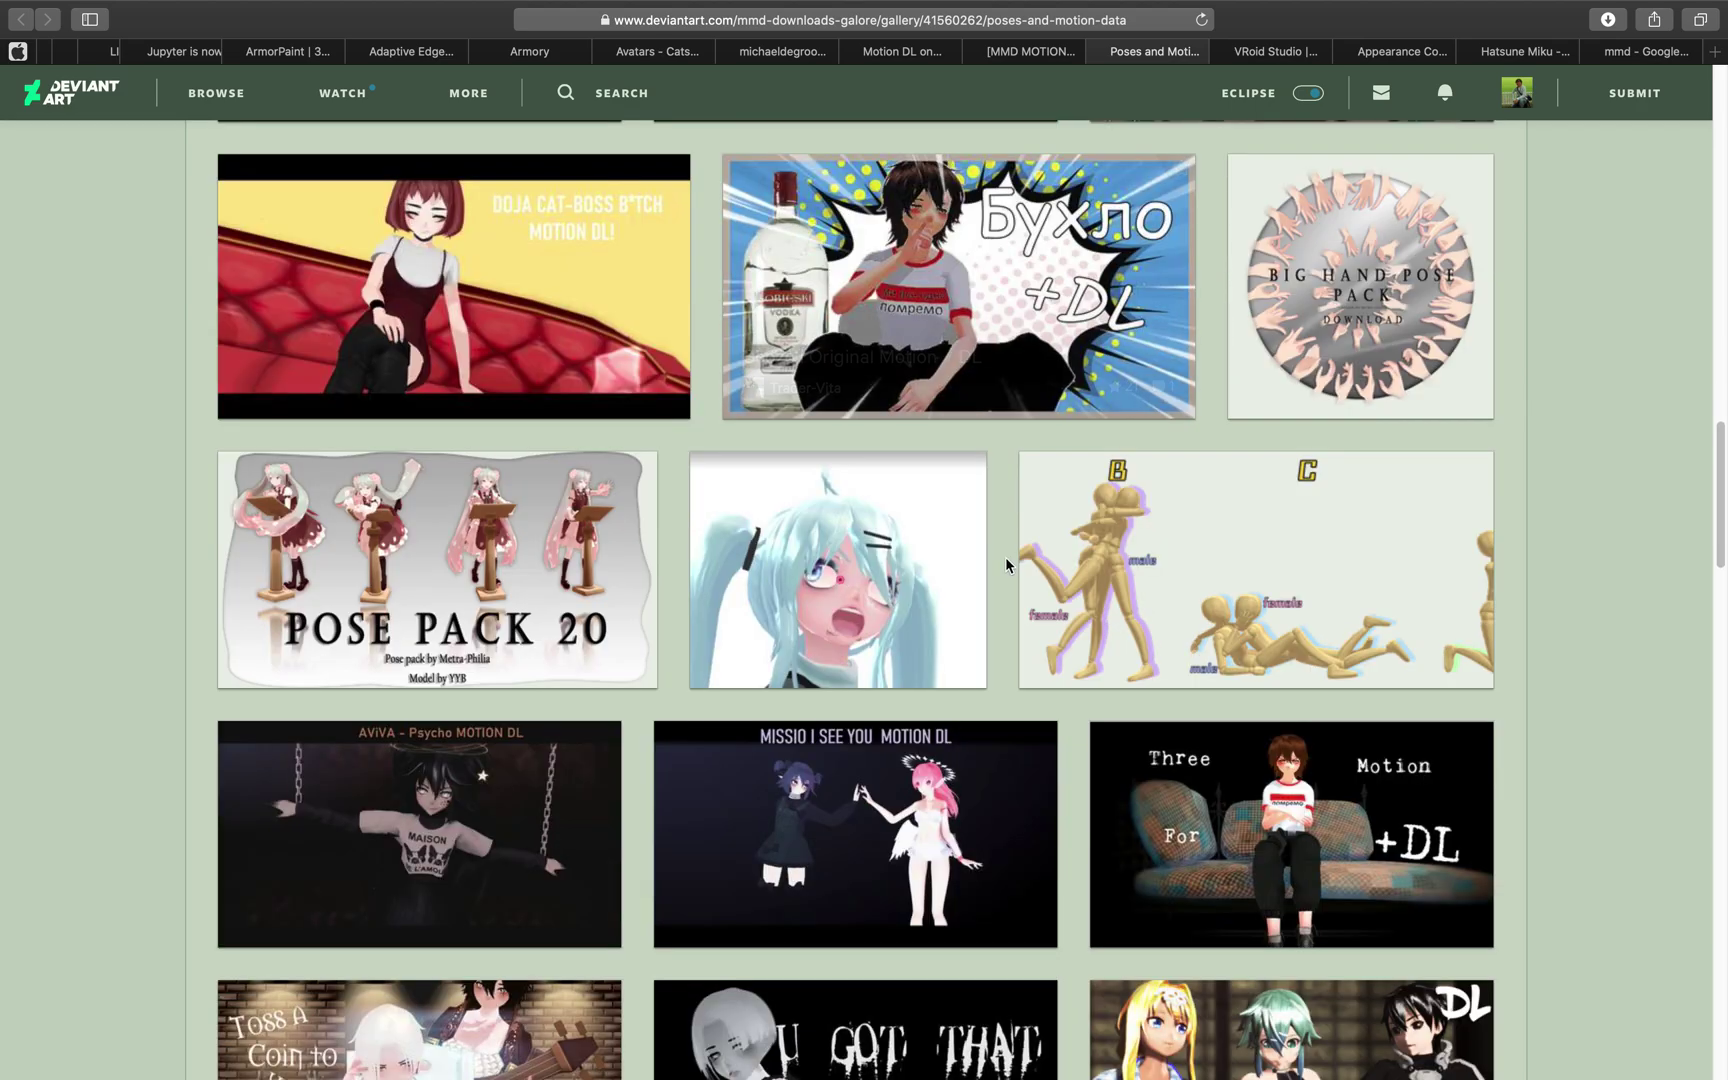
pyautogui.scroll(8, 1014, 556)
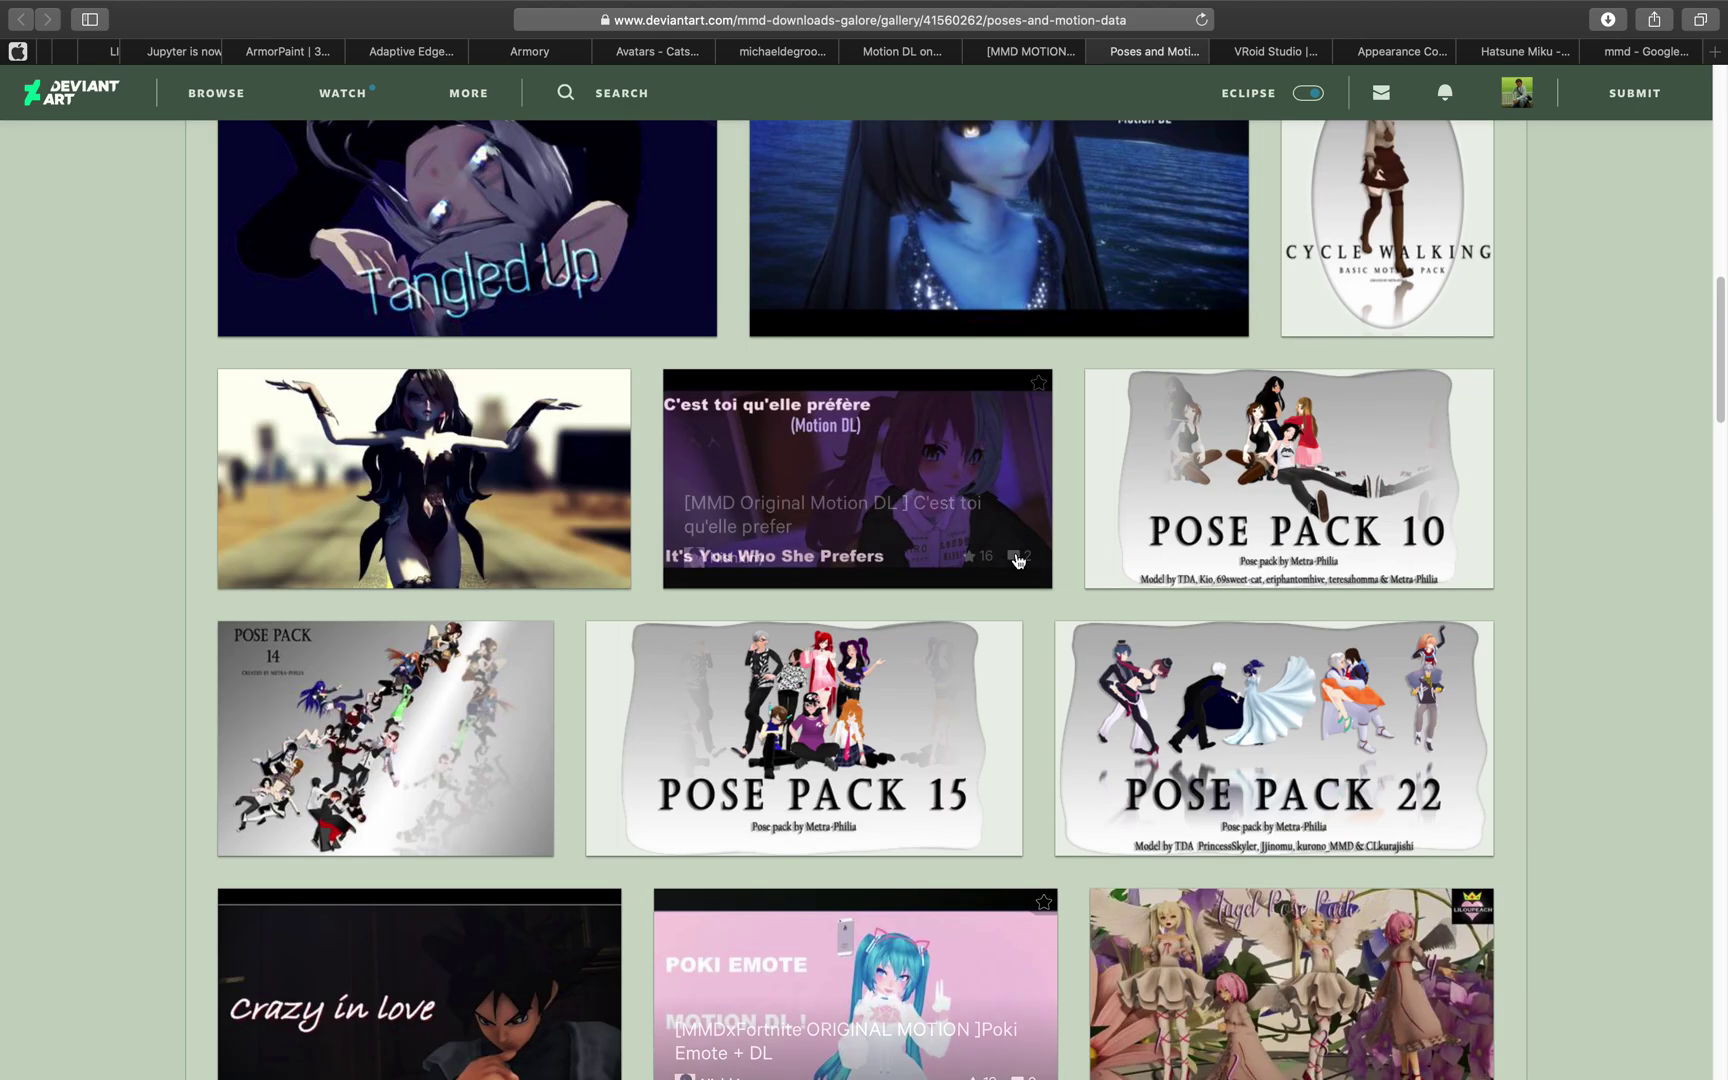
pyautogui.scroll(3, 1014, 556)
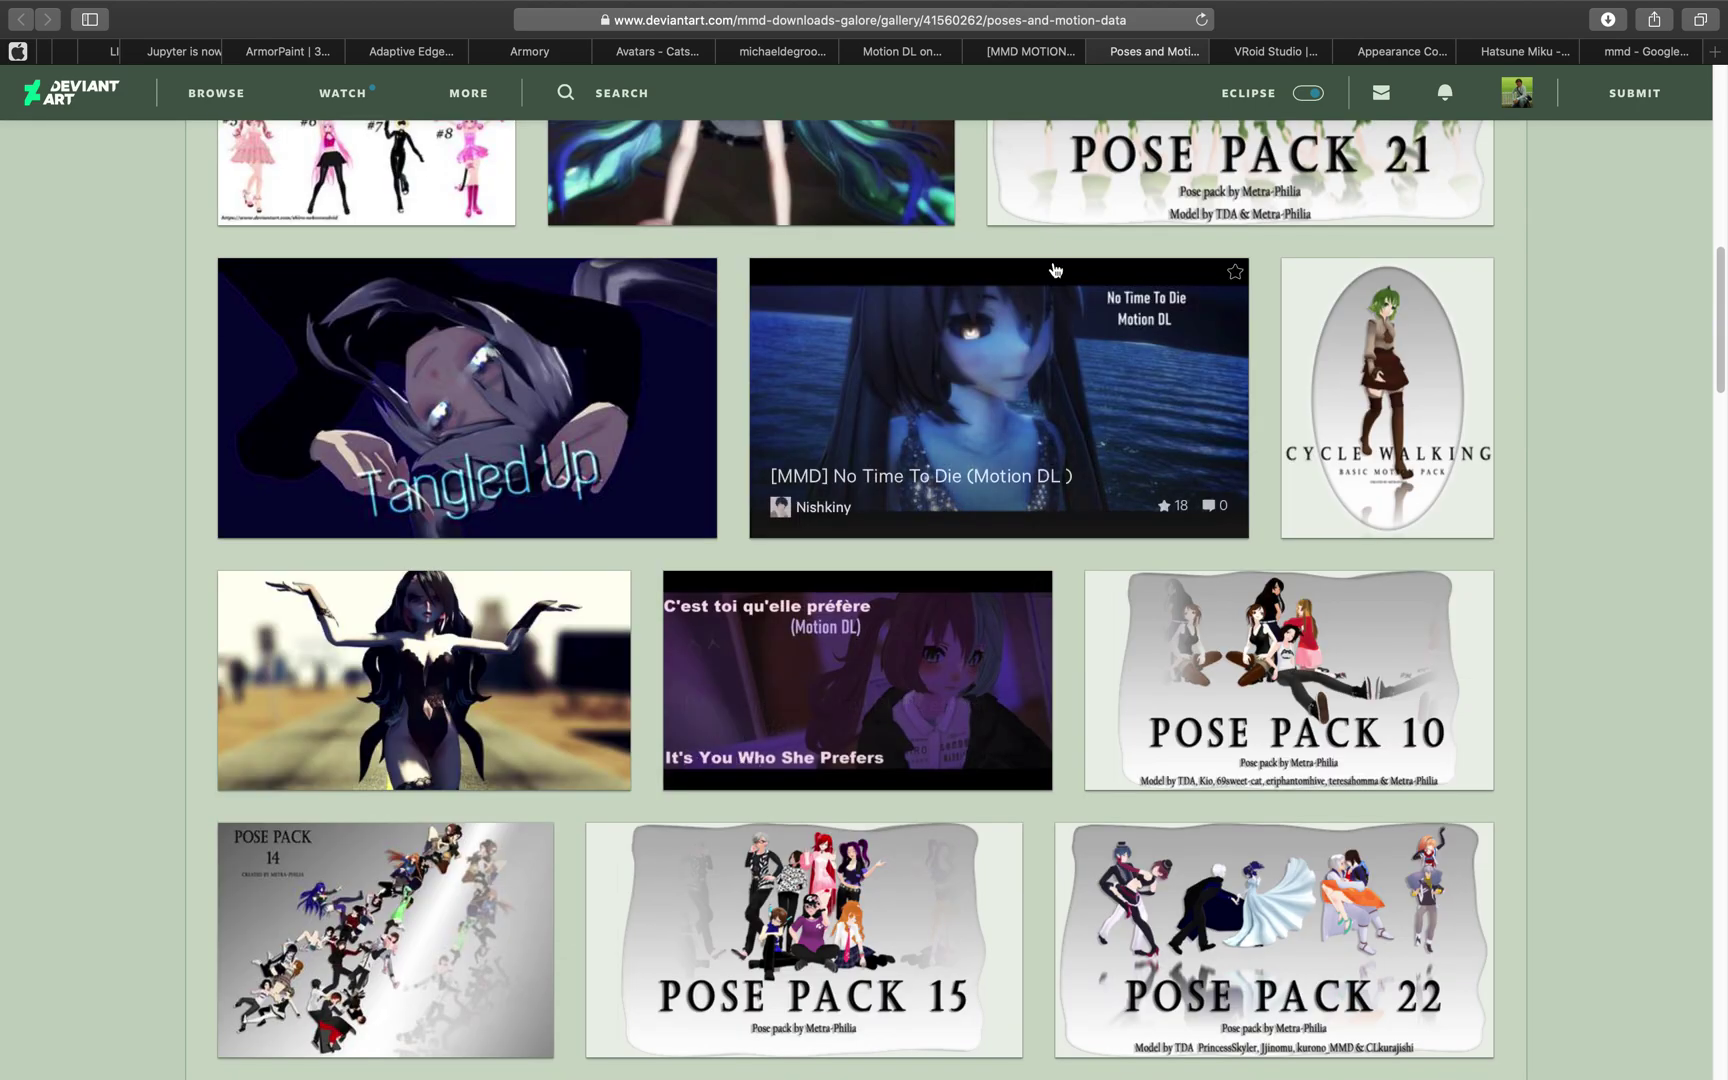
# Check the MMD-Dance-comunnity Motion DL gallery, and return to the Appearance Costume Arrangement B Miku page.
pyautogui.click(1036, 60)
pyautogui.click(912, 58)
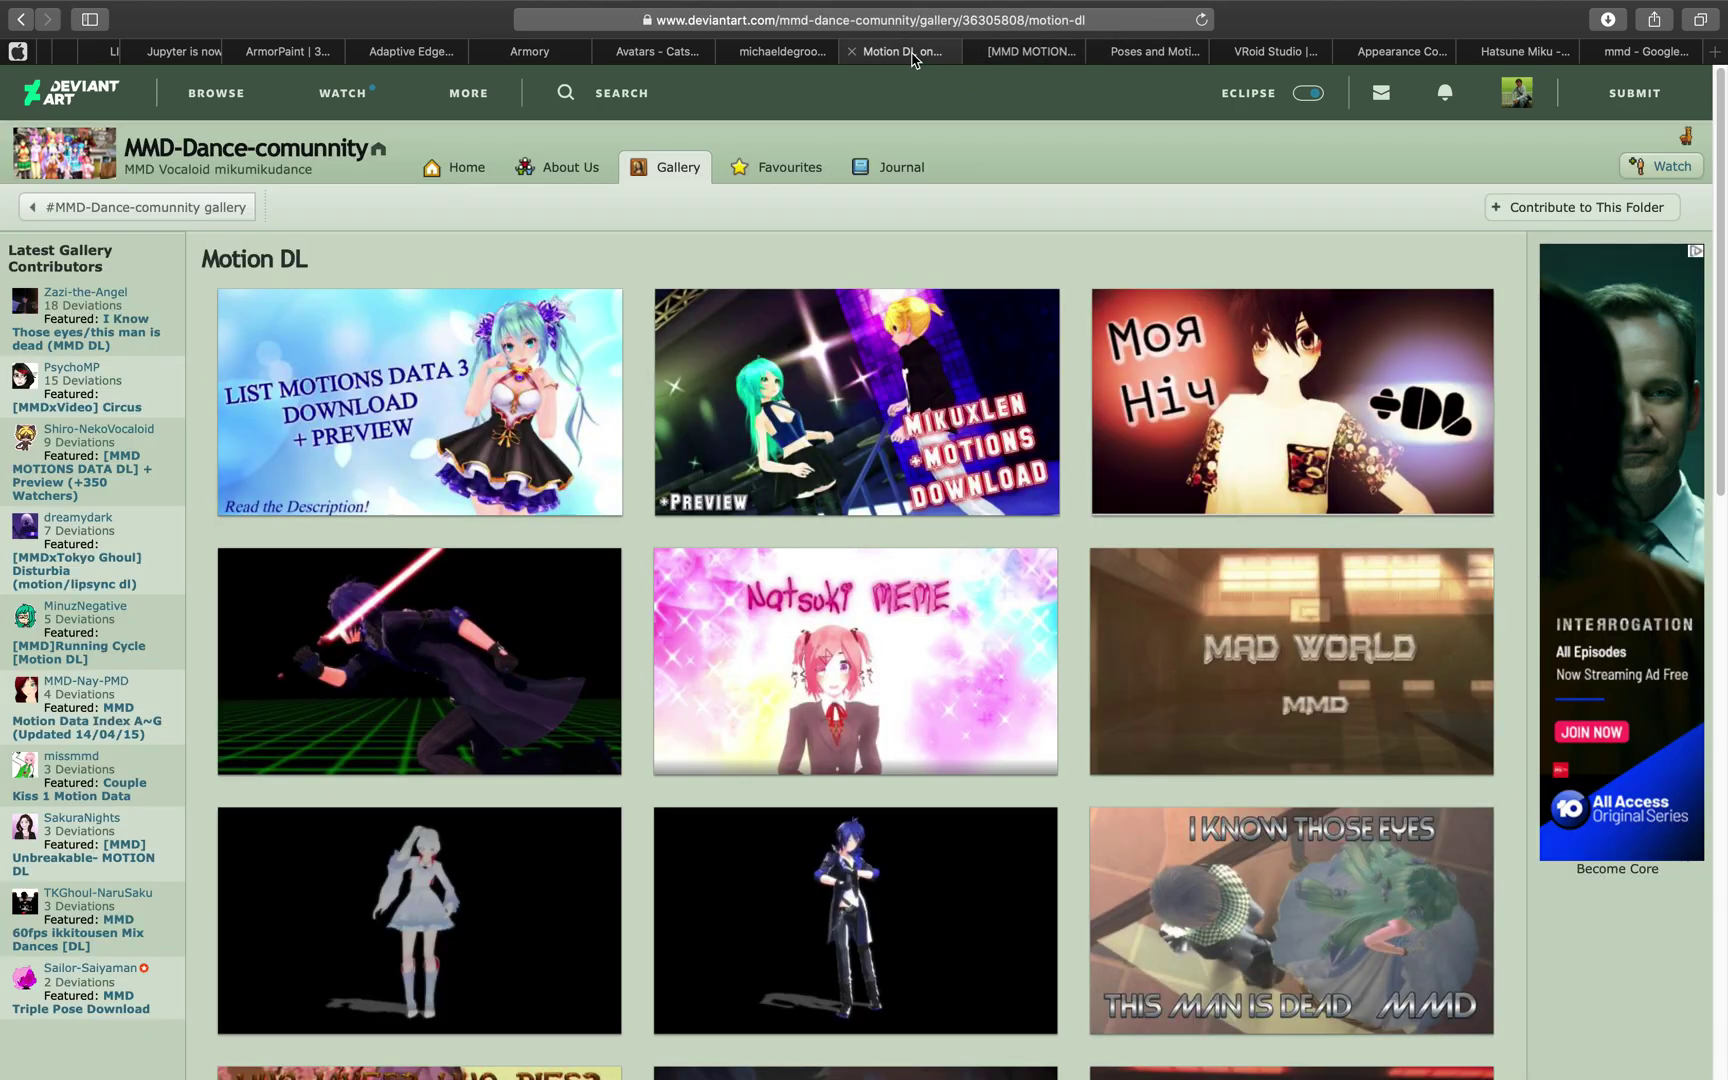
pyautogui.scroll(-3, 1115, 262)
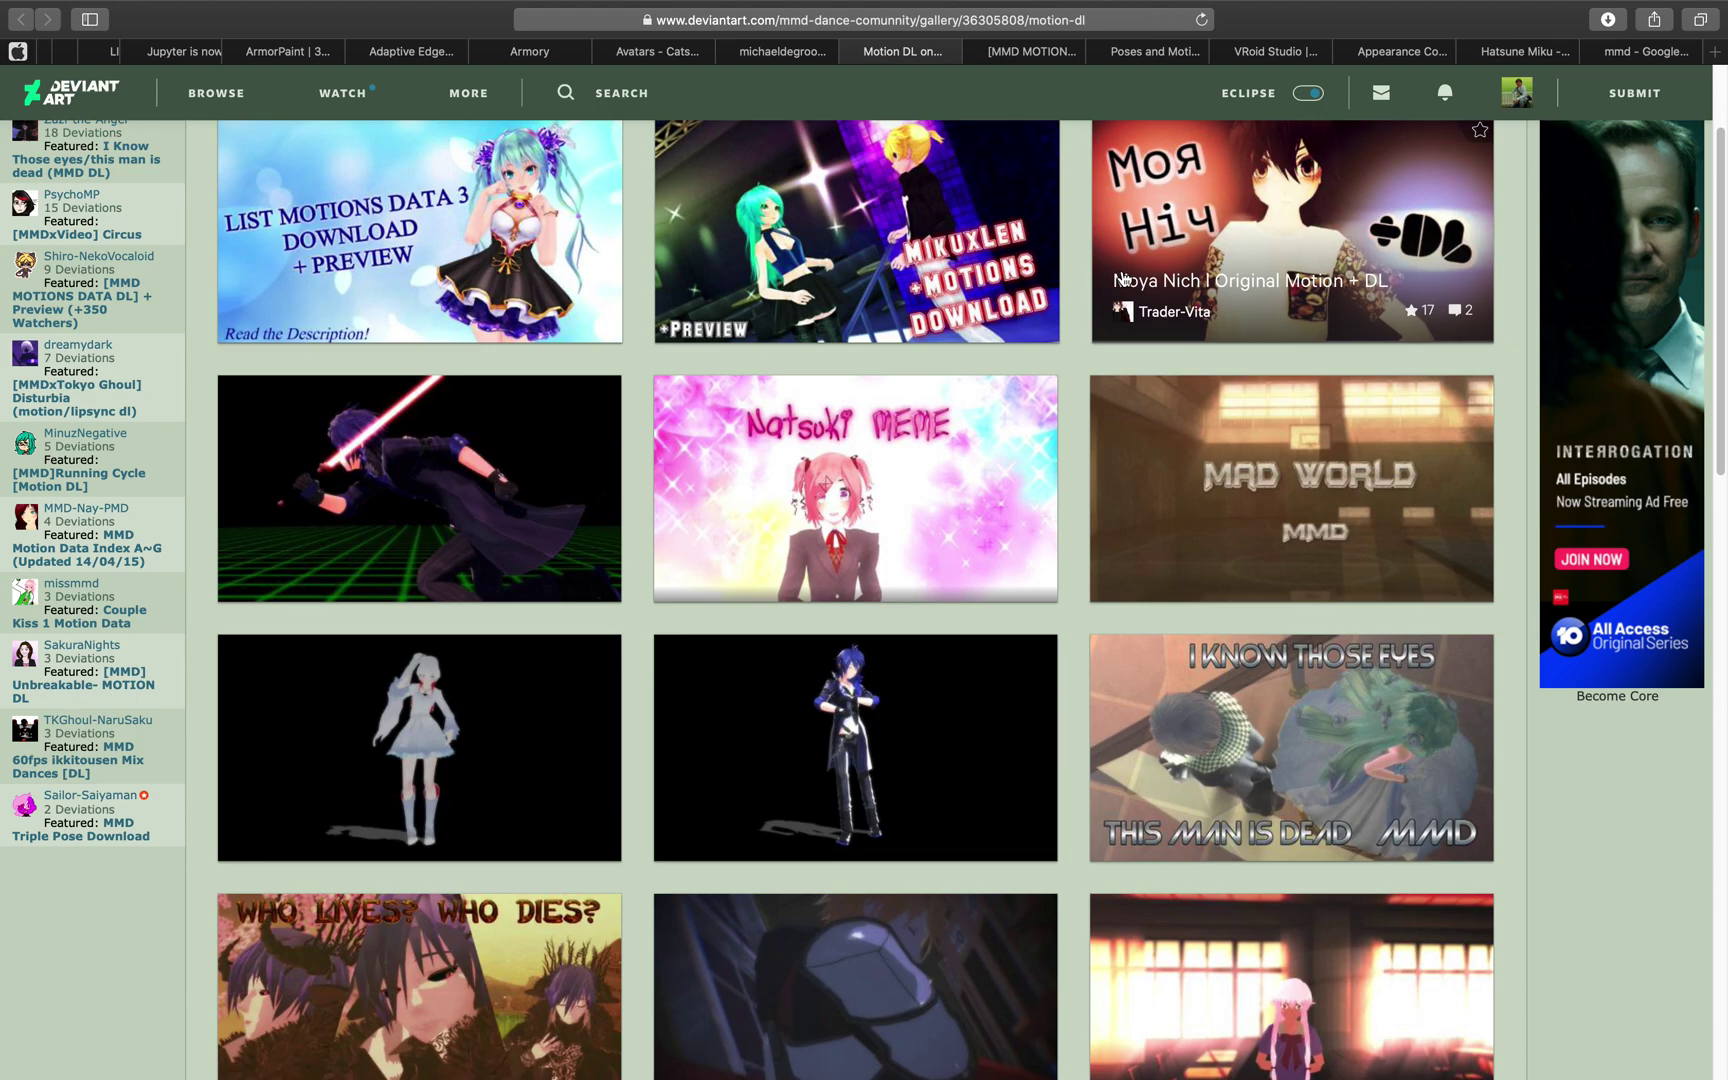
pyautogui.scroll(3, 1125, 279)
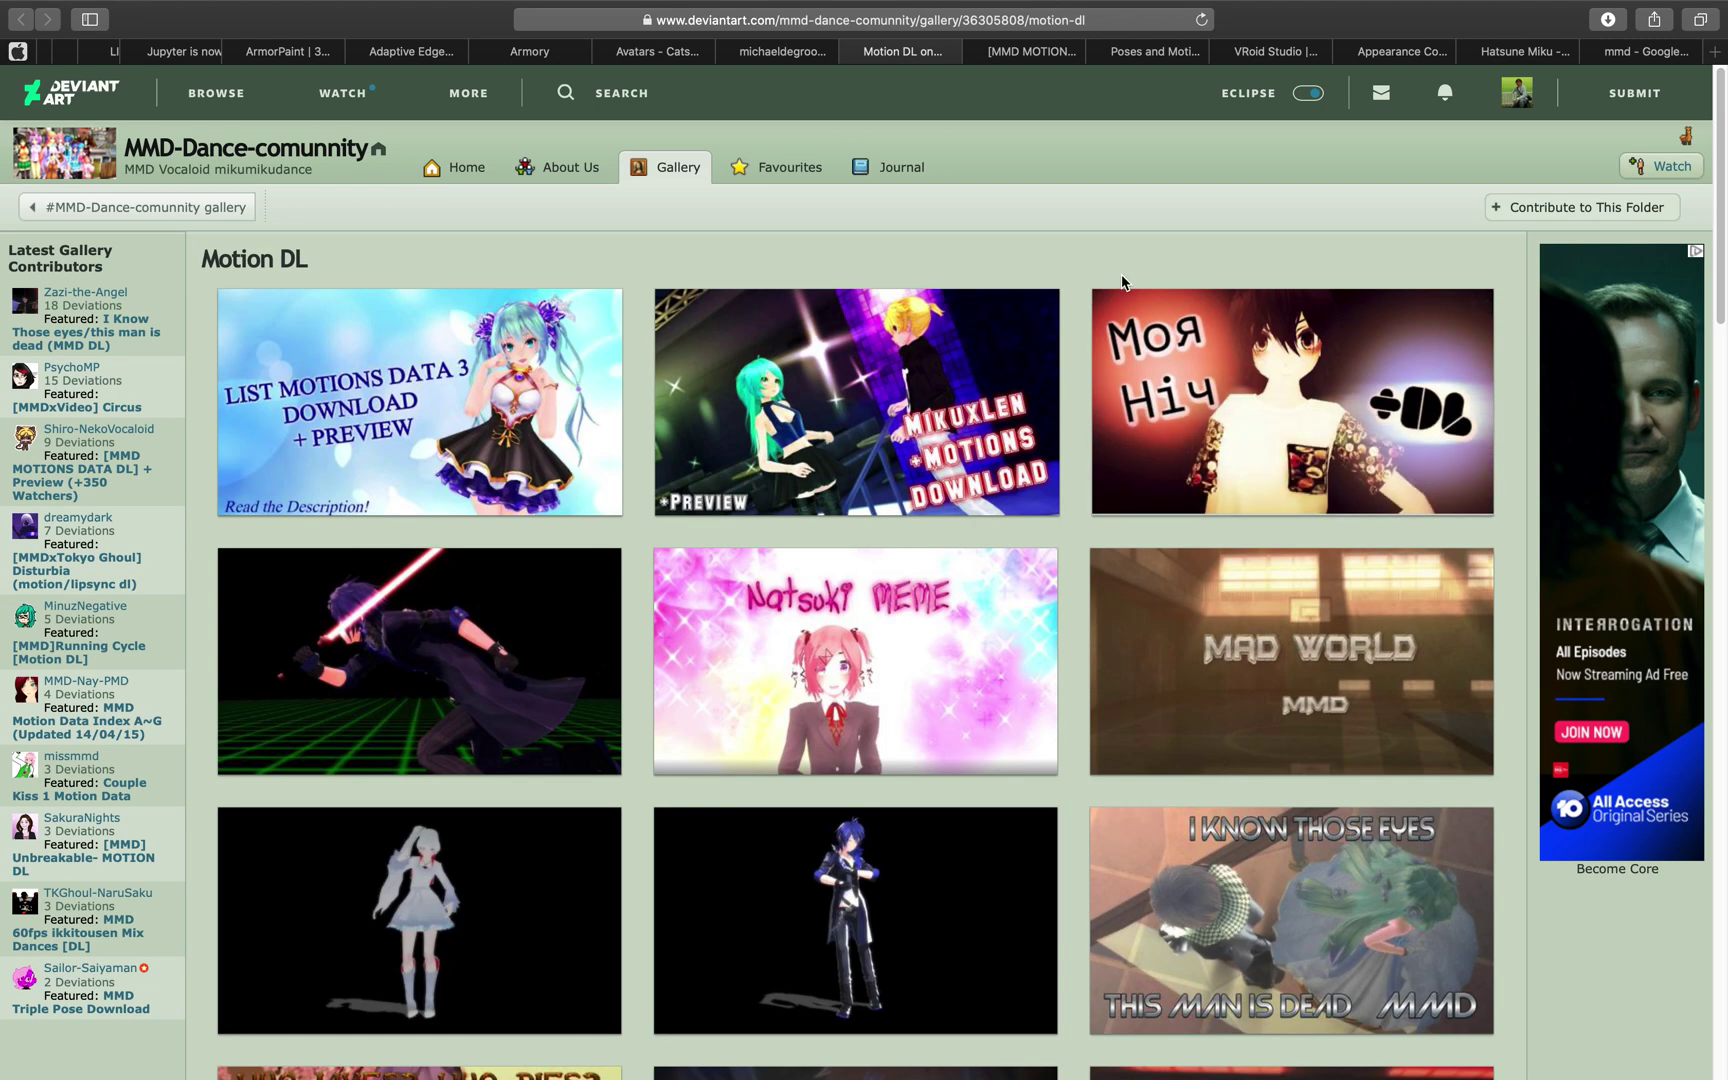
pyautogui.click(1420, 51)
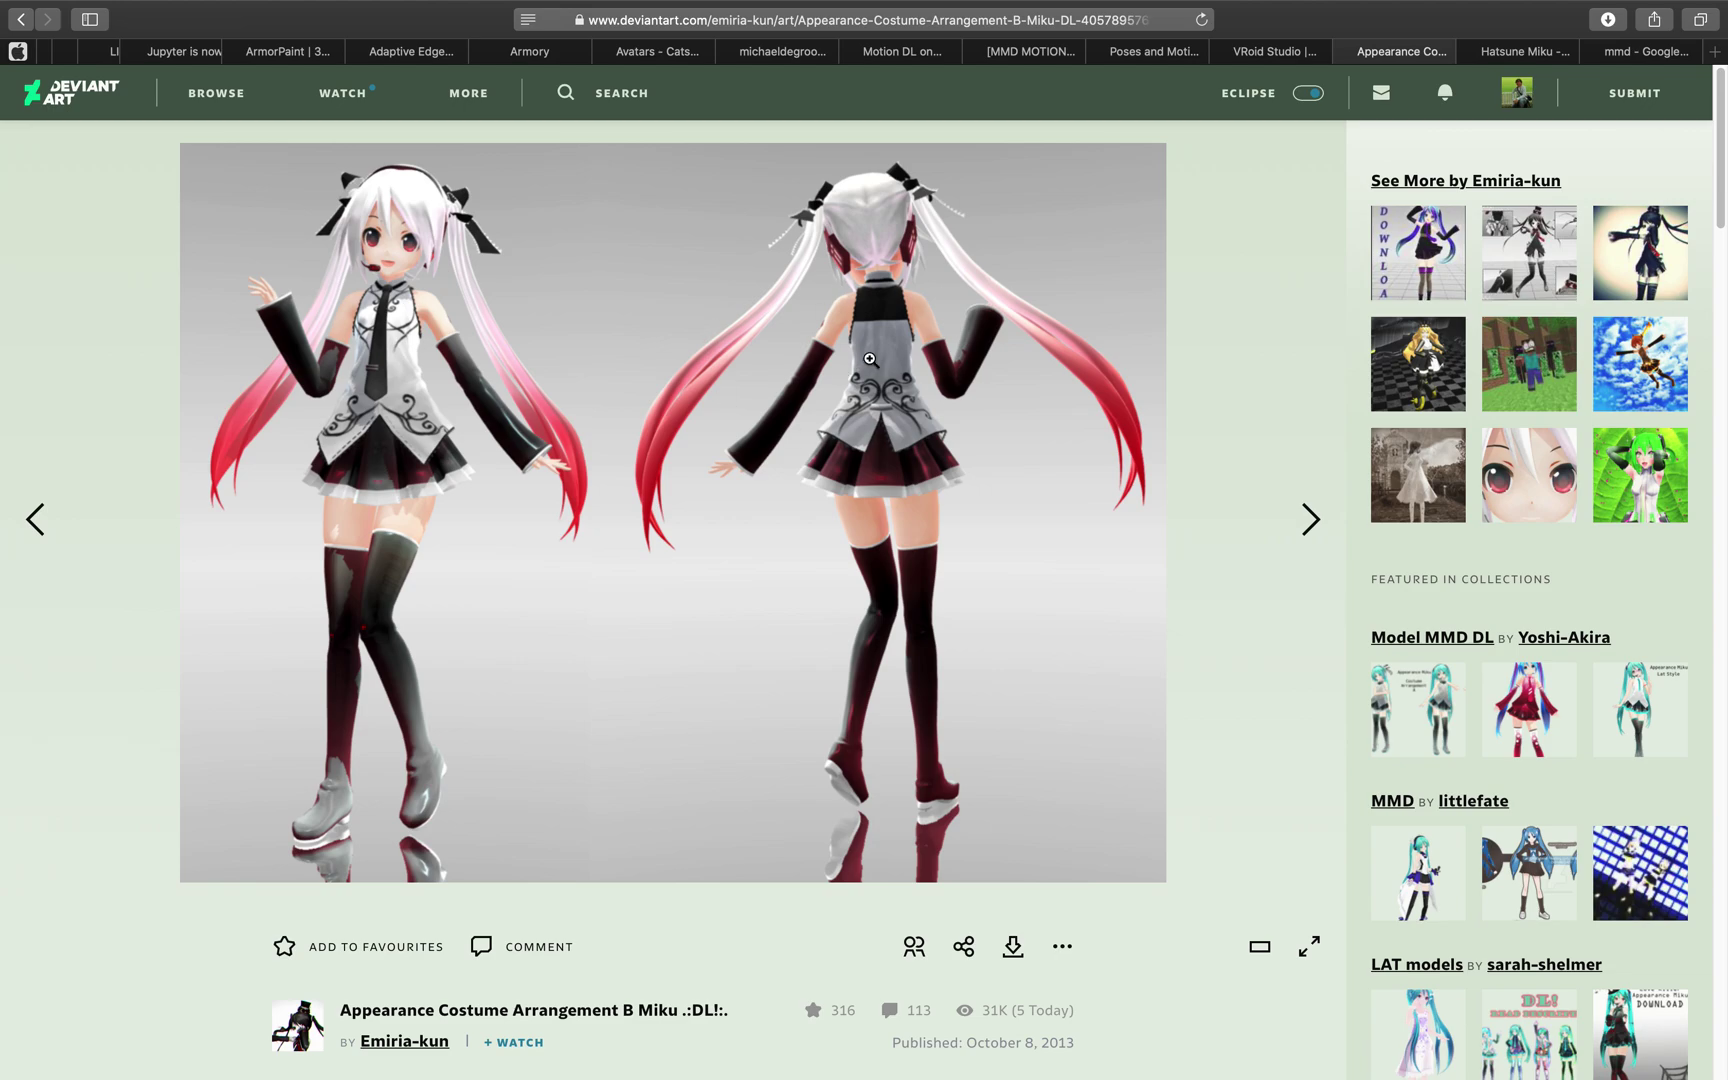
# Switch back to Blender, play the character's dance animation and scrub through the timeline, stopping at frame 4459.
pyautogui.hotkey('ctrl', 'Left')
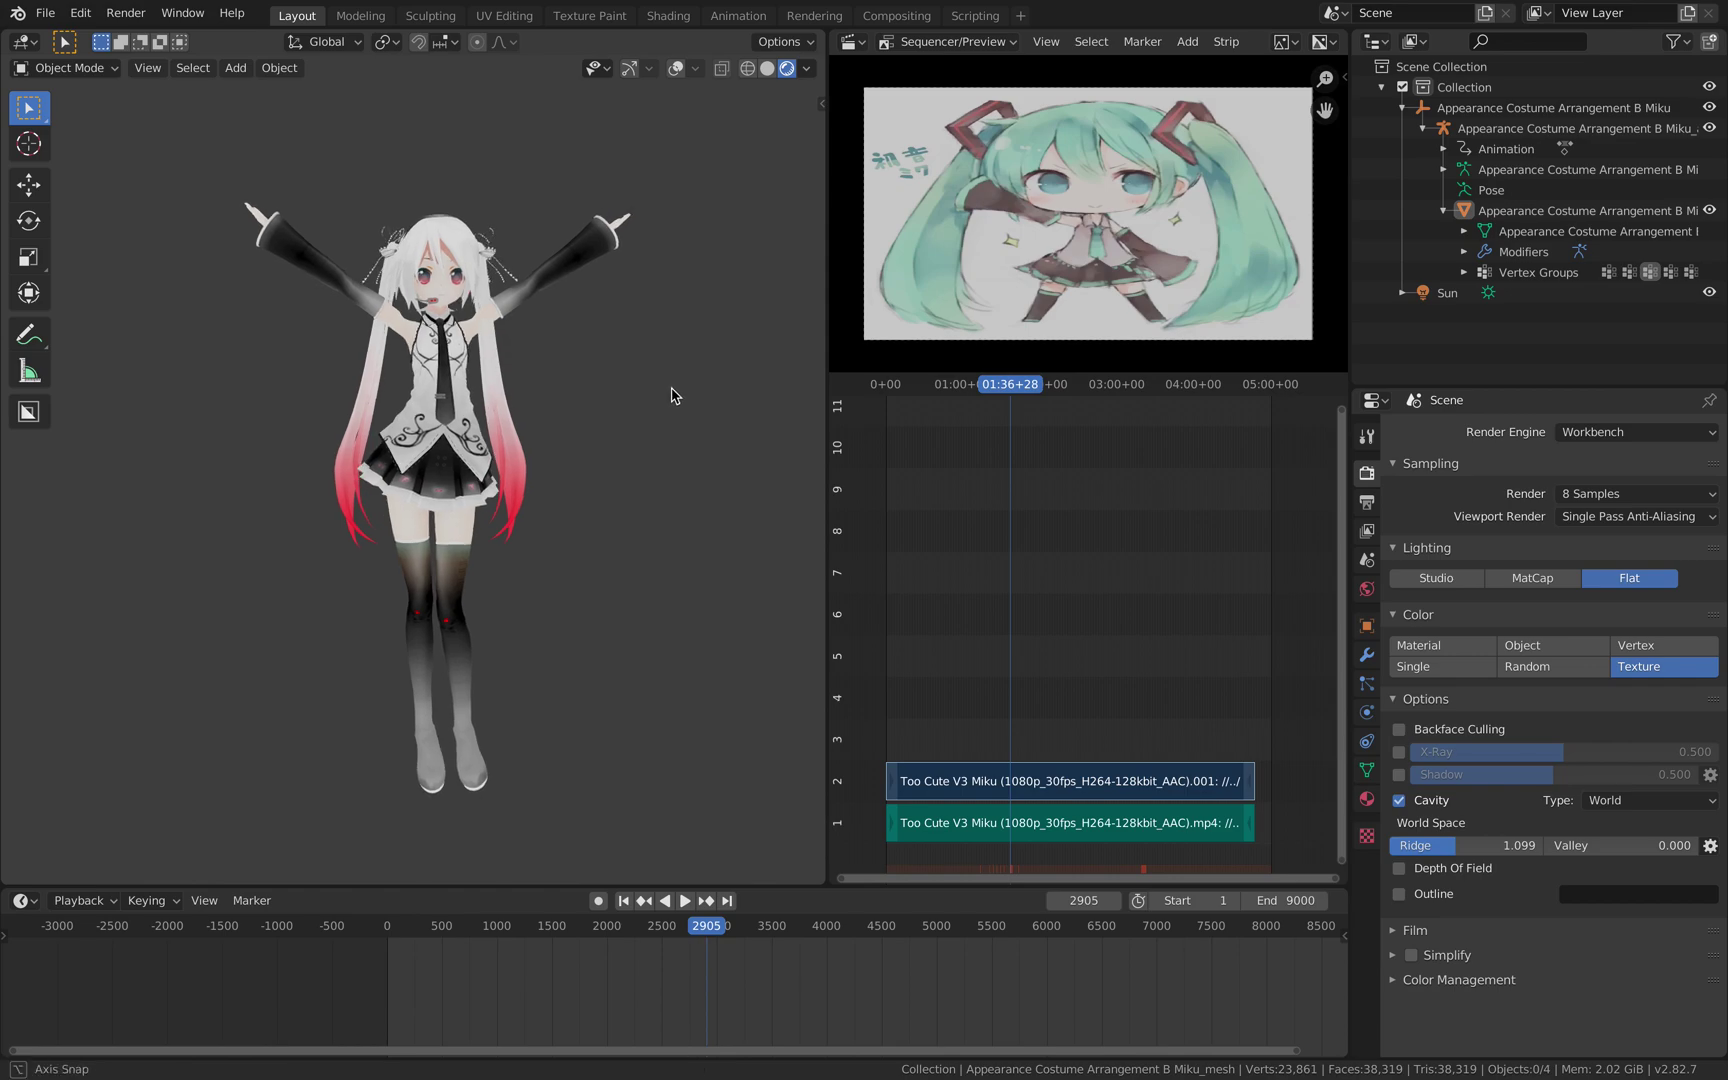
pyautogui.scroll(2, 660, 395)
pyautogui.scroll(-2, 615, 392)
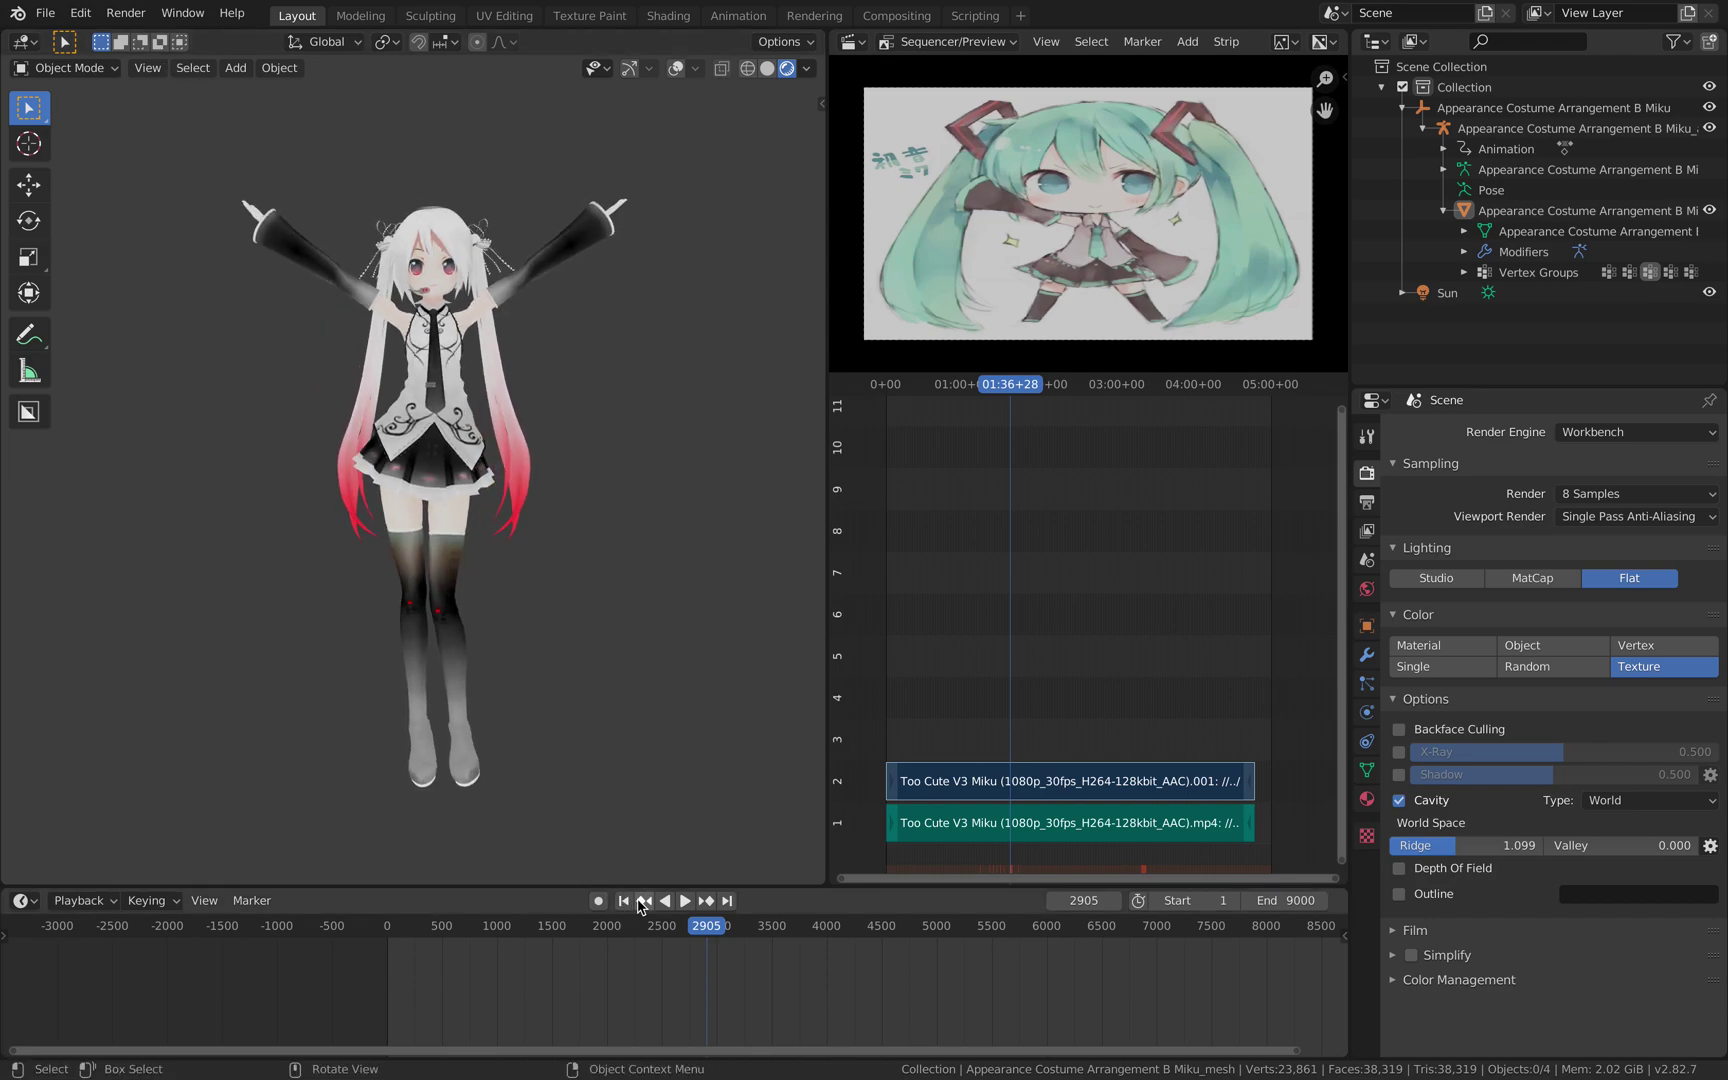
pyautogui.press('space')
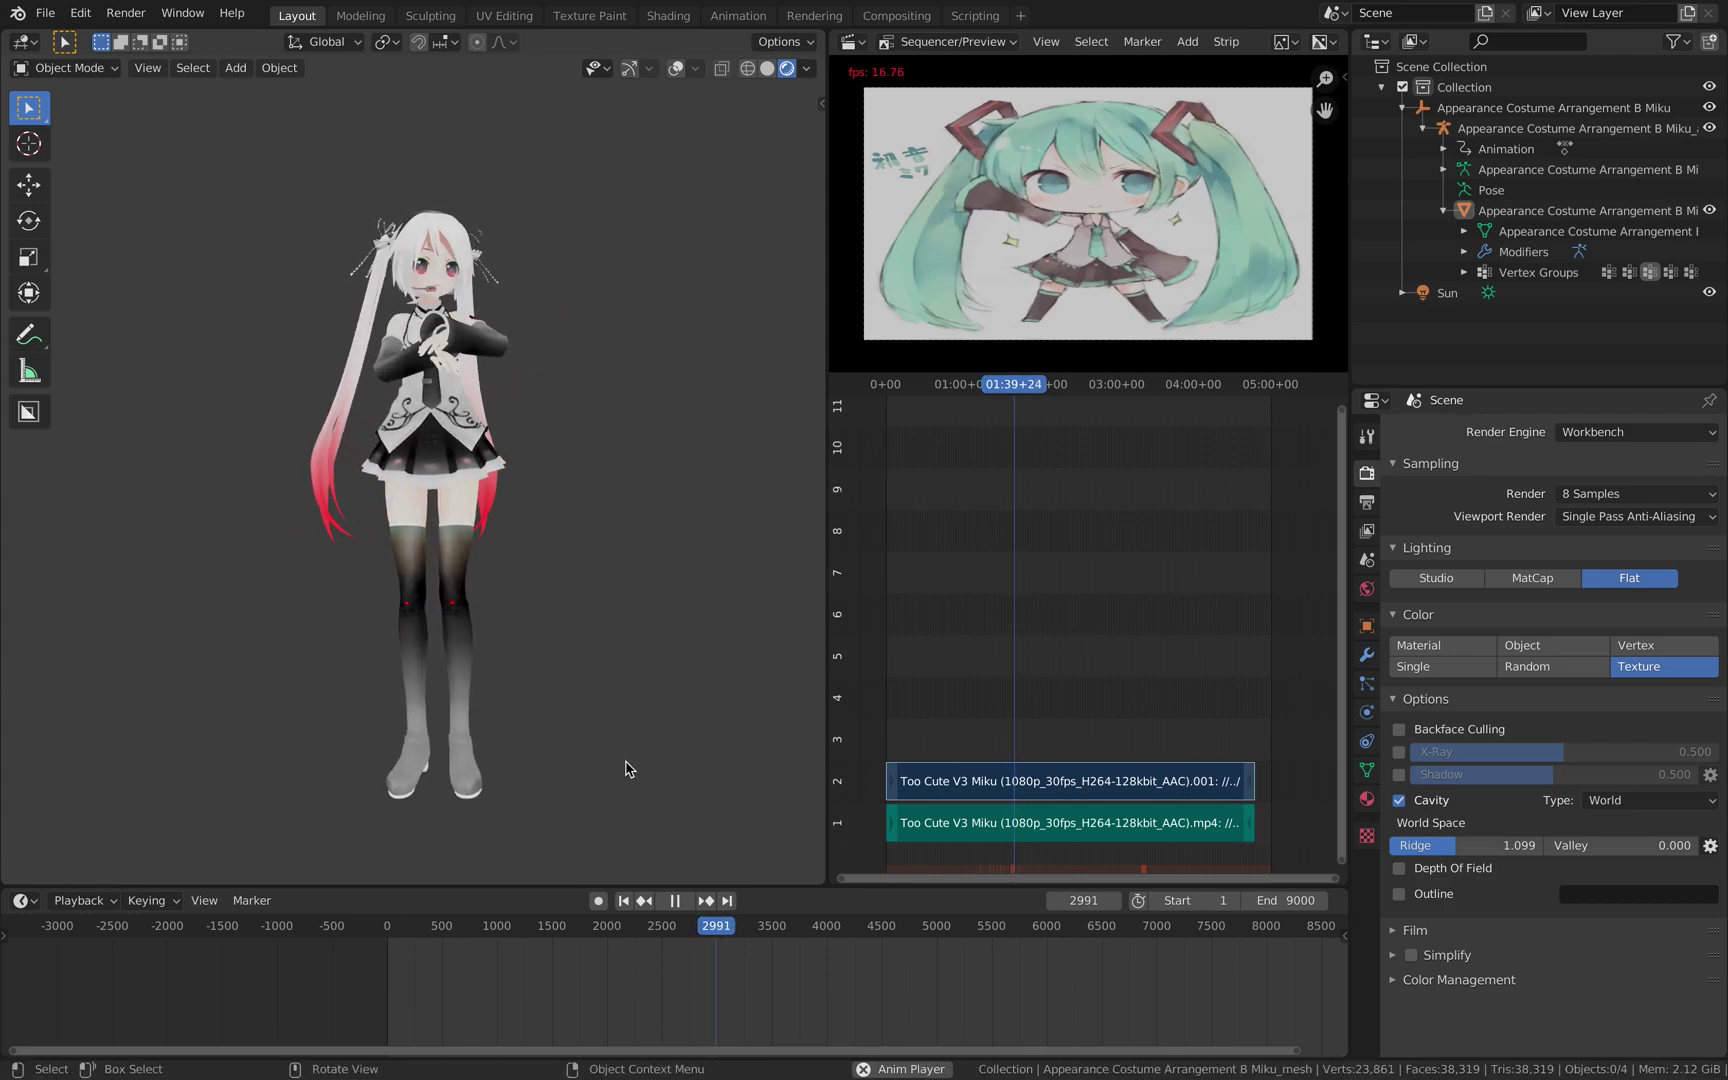
pyautogui.click(755, 926)
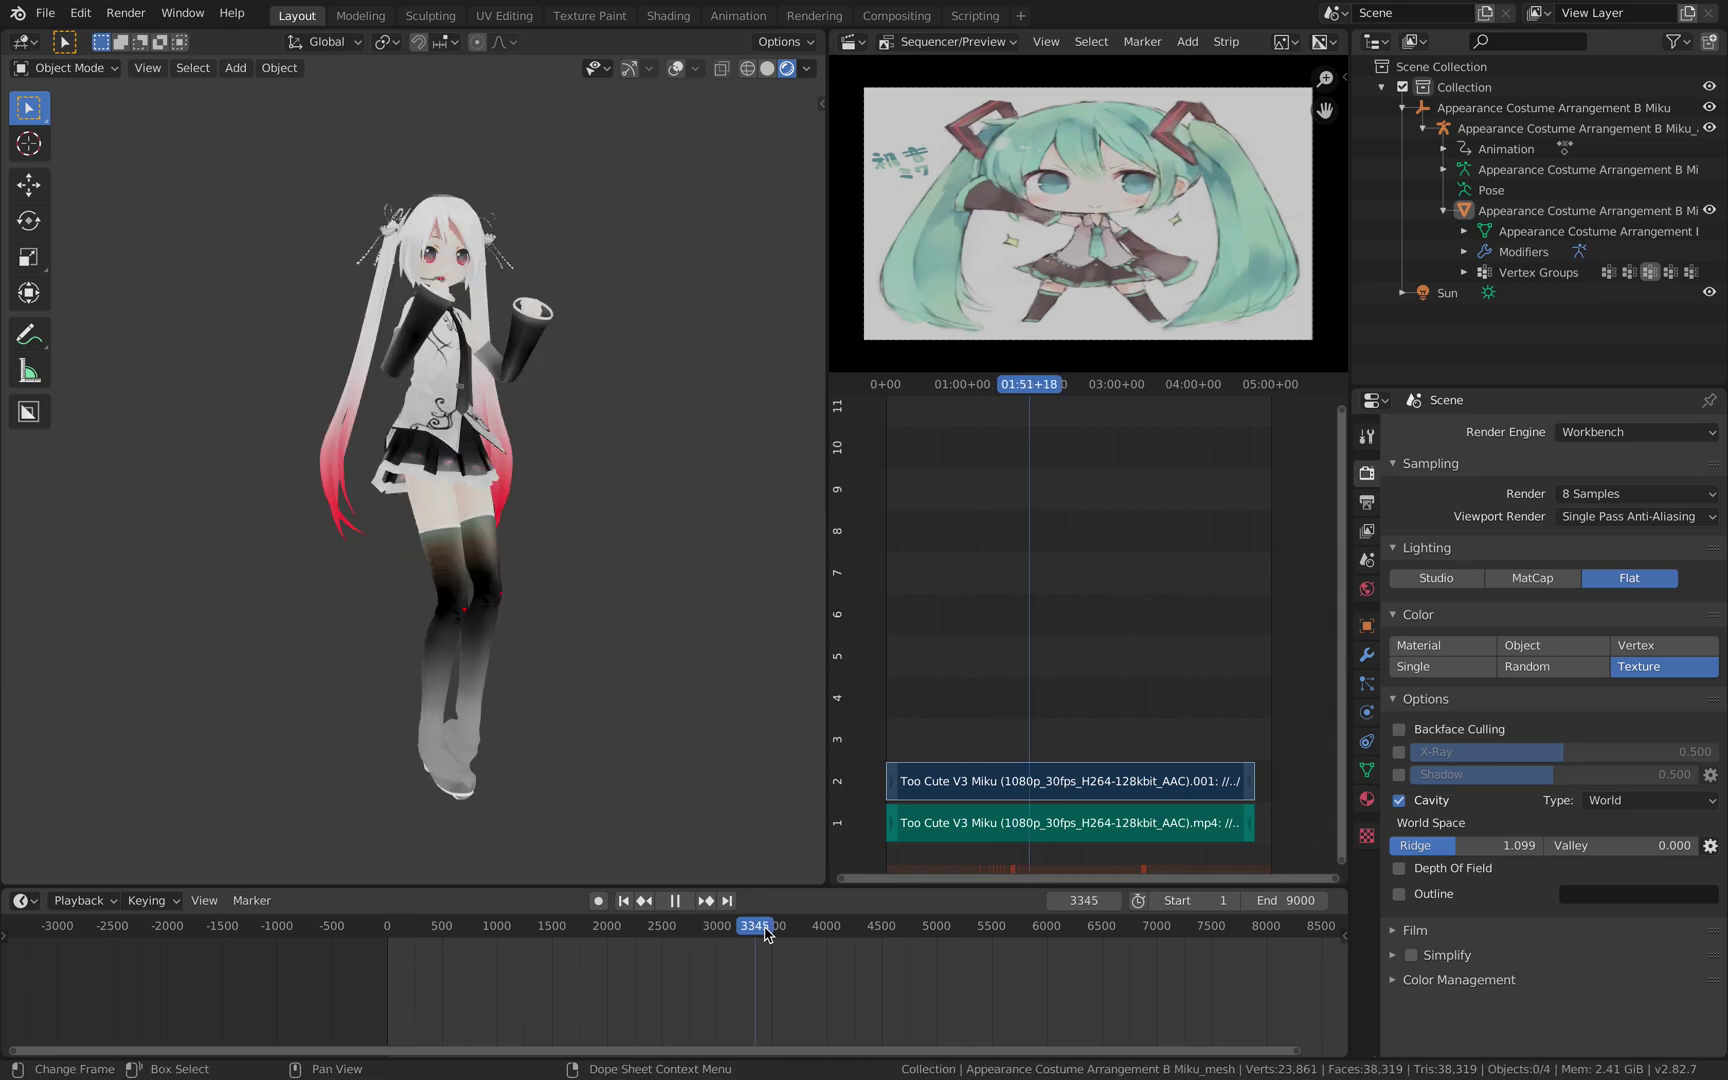
pyautogui.moveTo(765, 932); pyautogui.dragTo(893, 960)
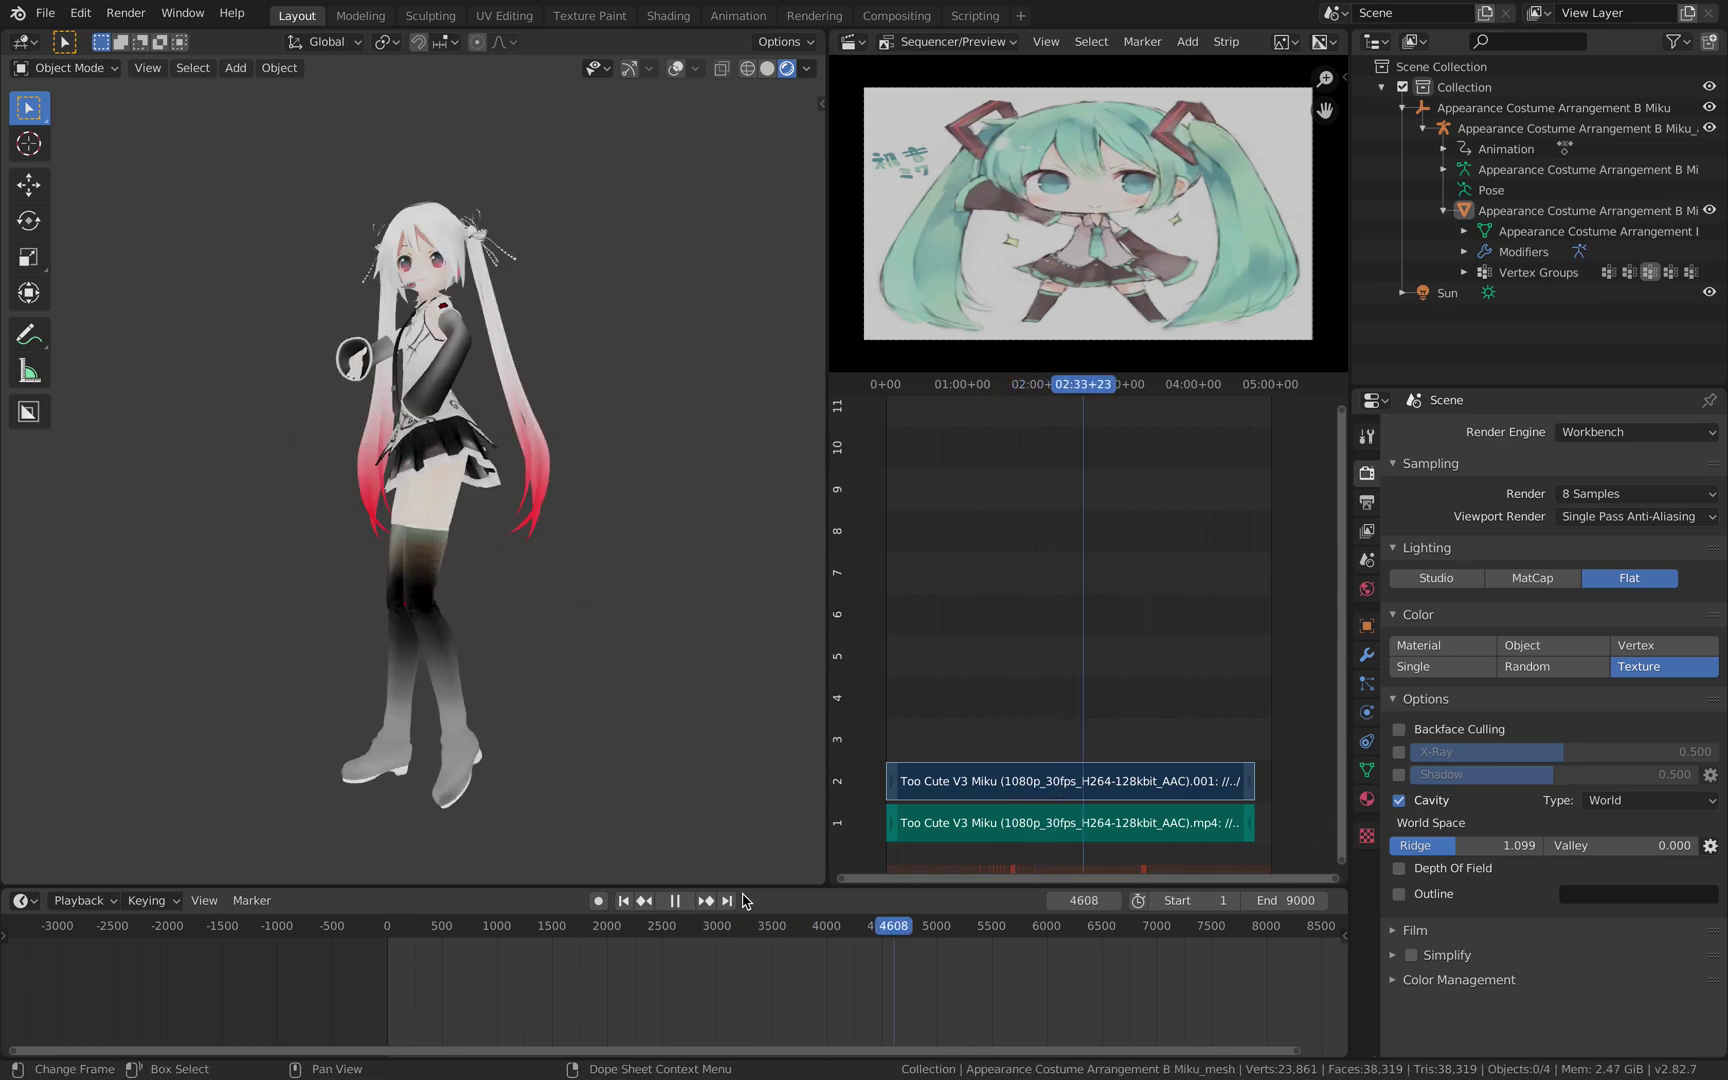
pyautogui.press('Escape')
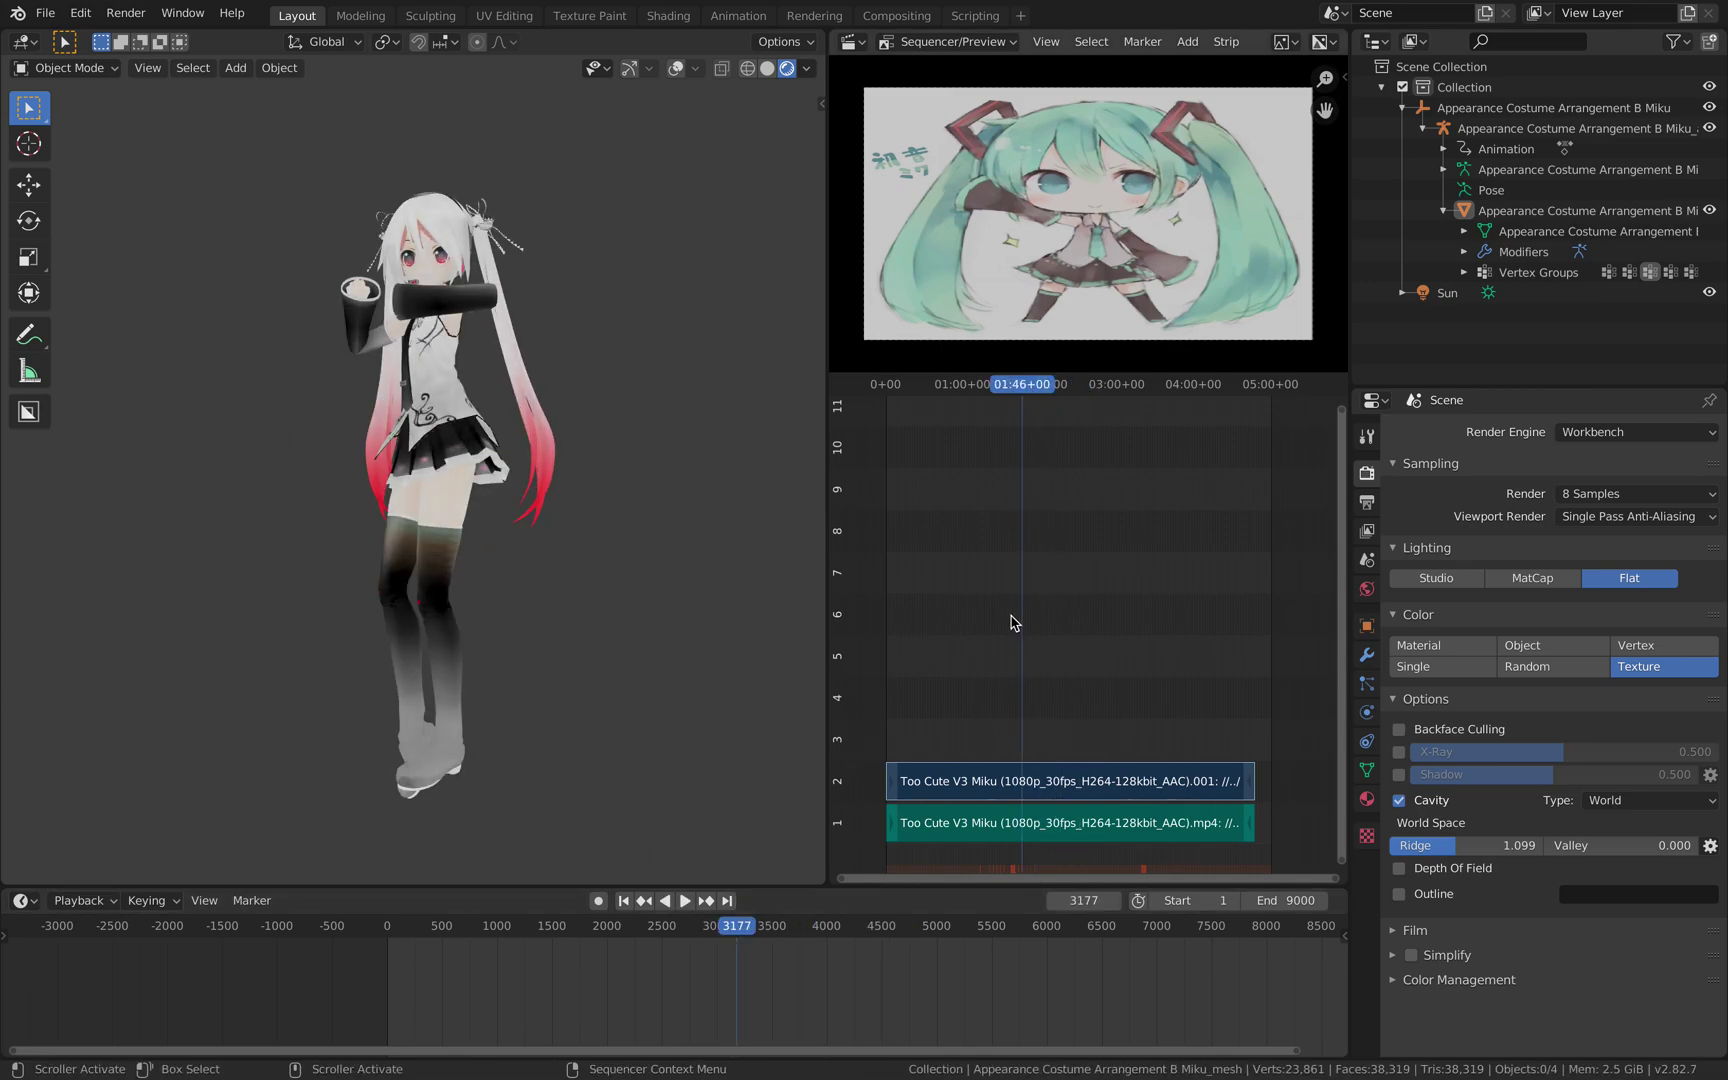
pyautogui.press('space')
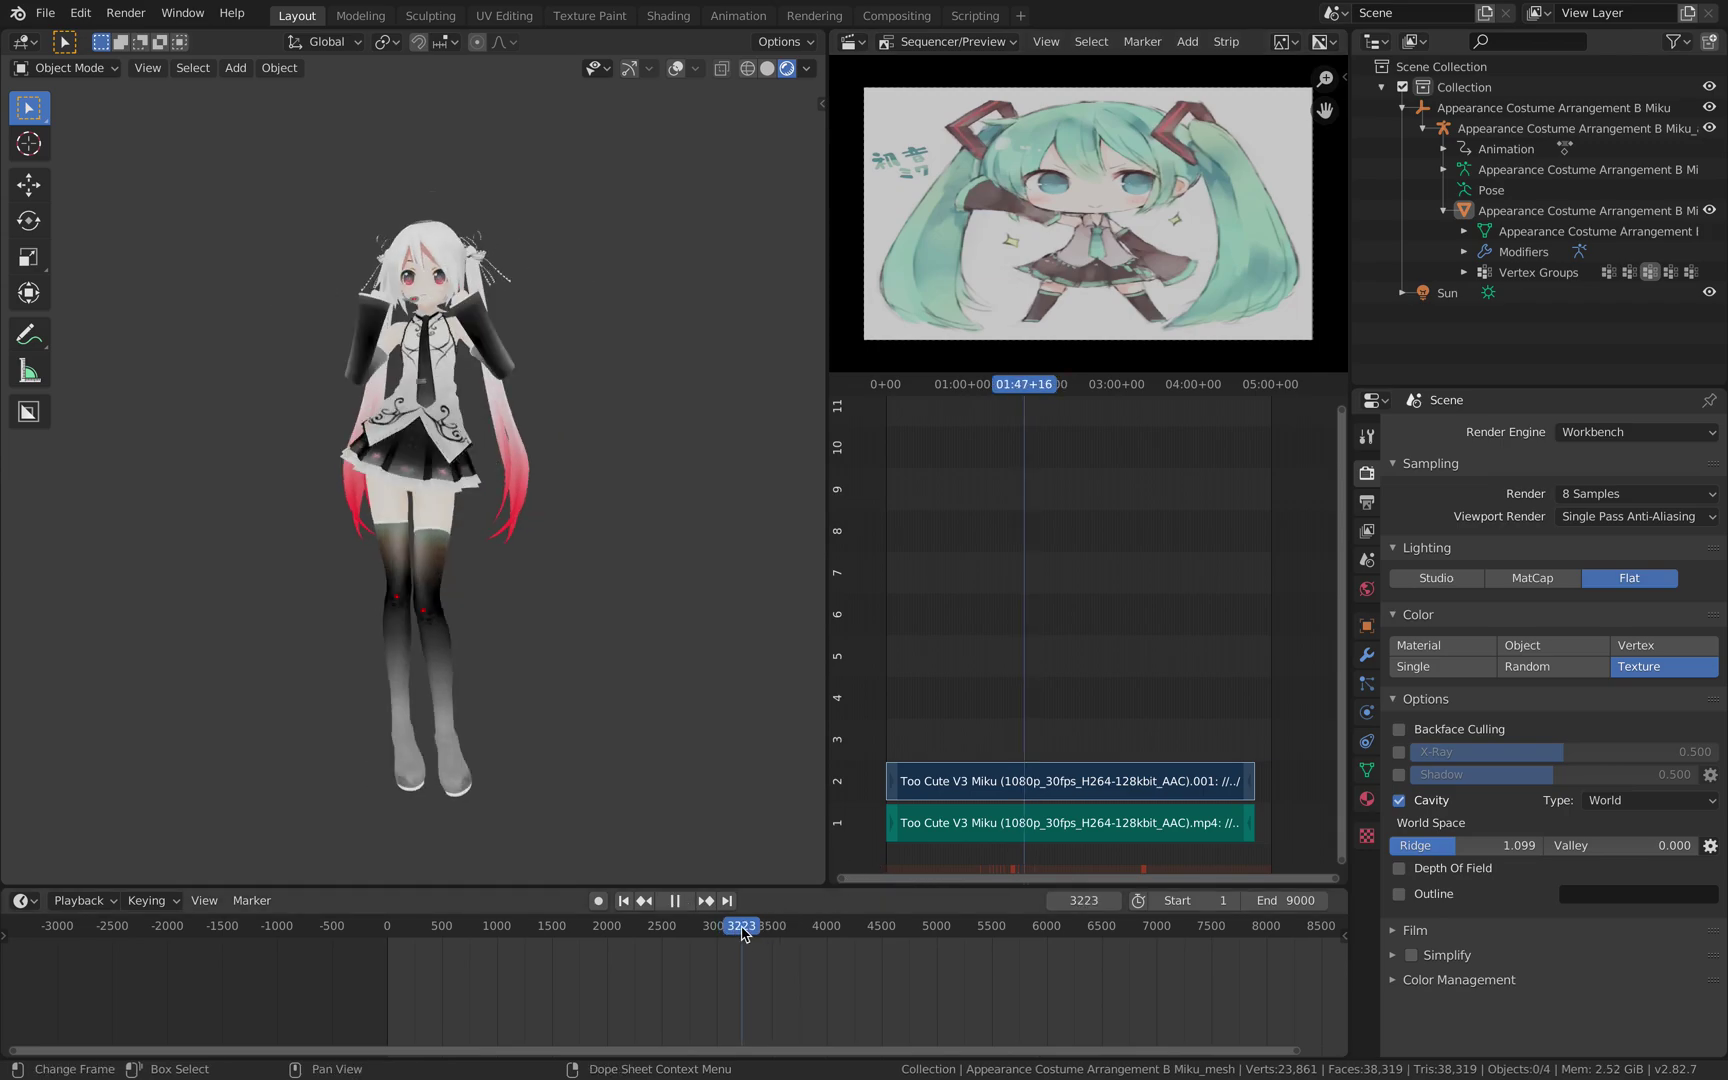
pyautogui.moveTo(745, 935); pyautogui.dragTo(878, 928)
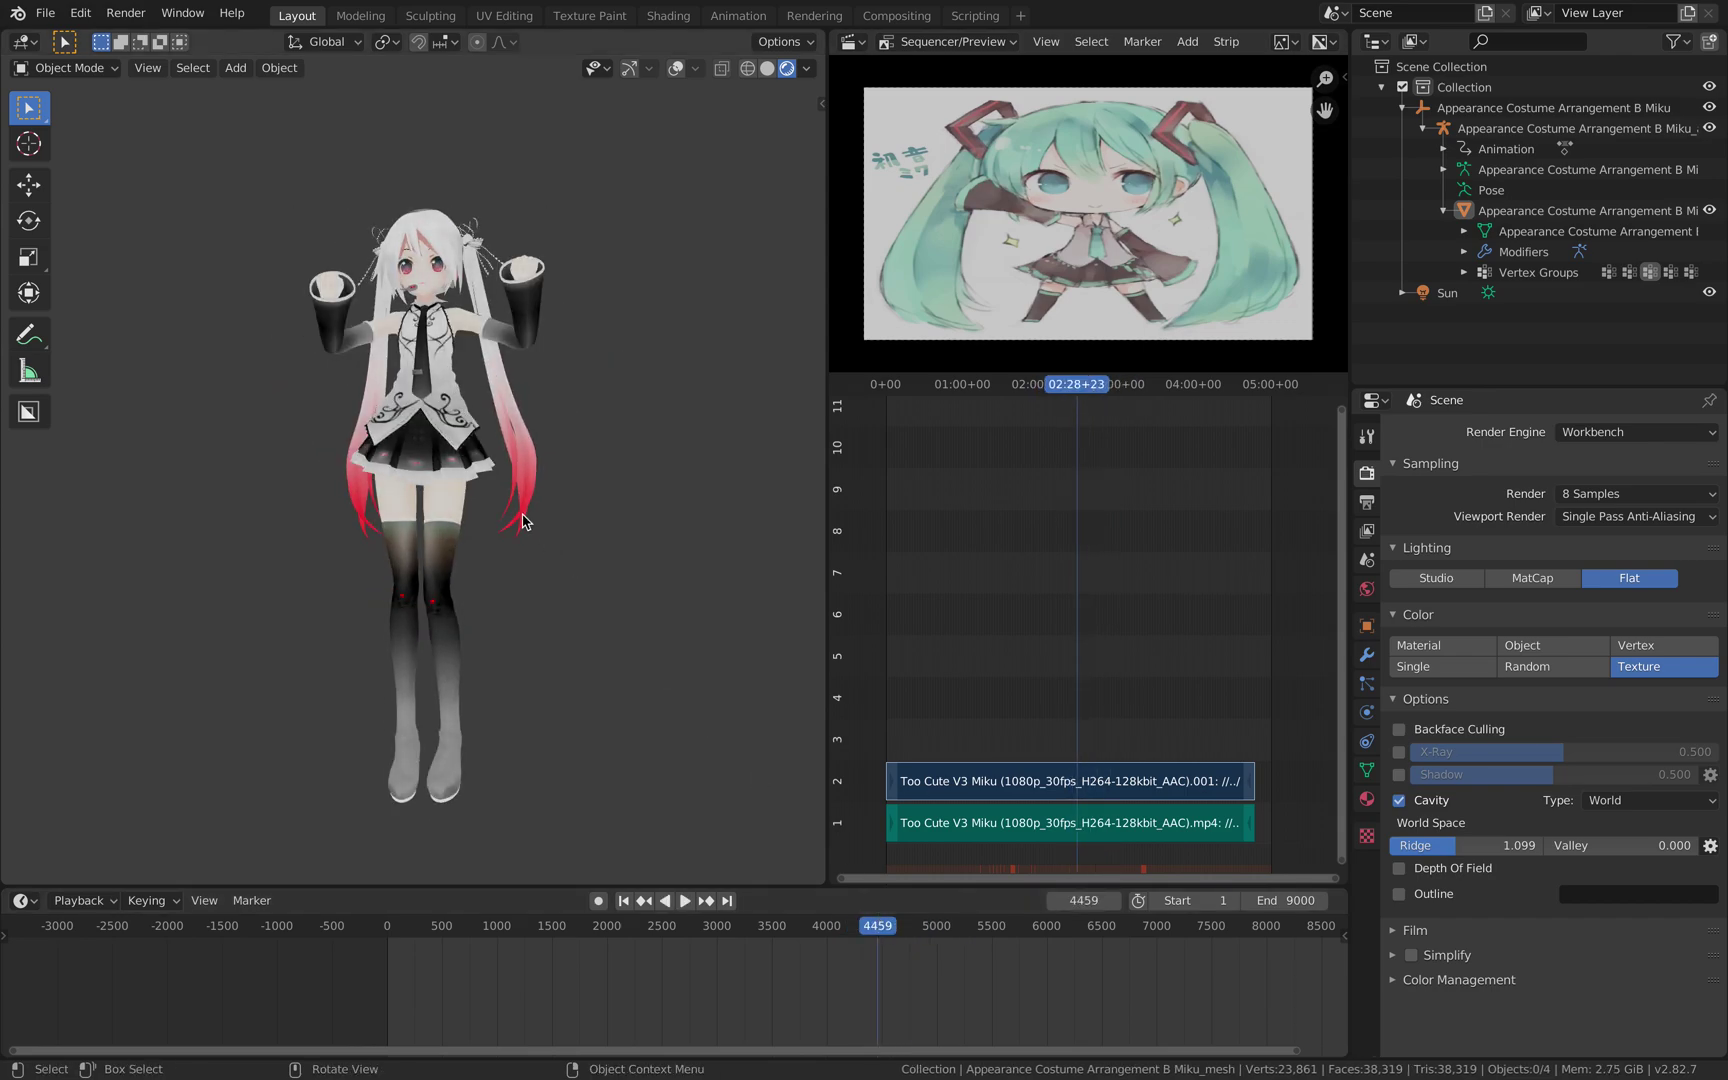
pyautogui.scroll(2, 606, 644)
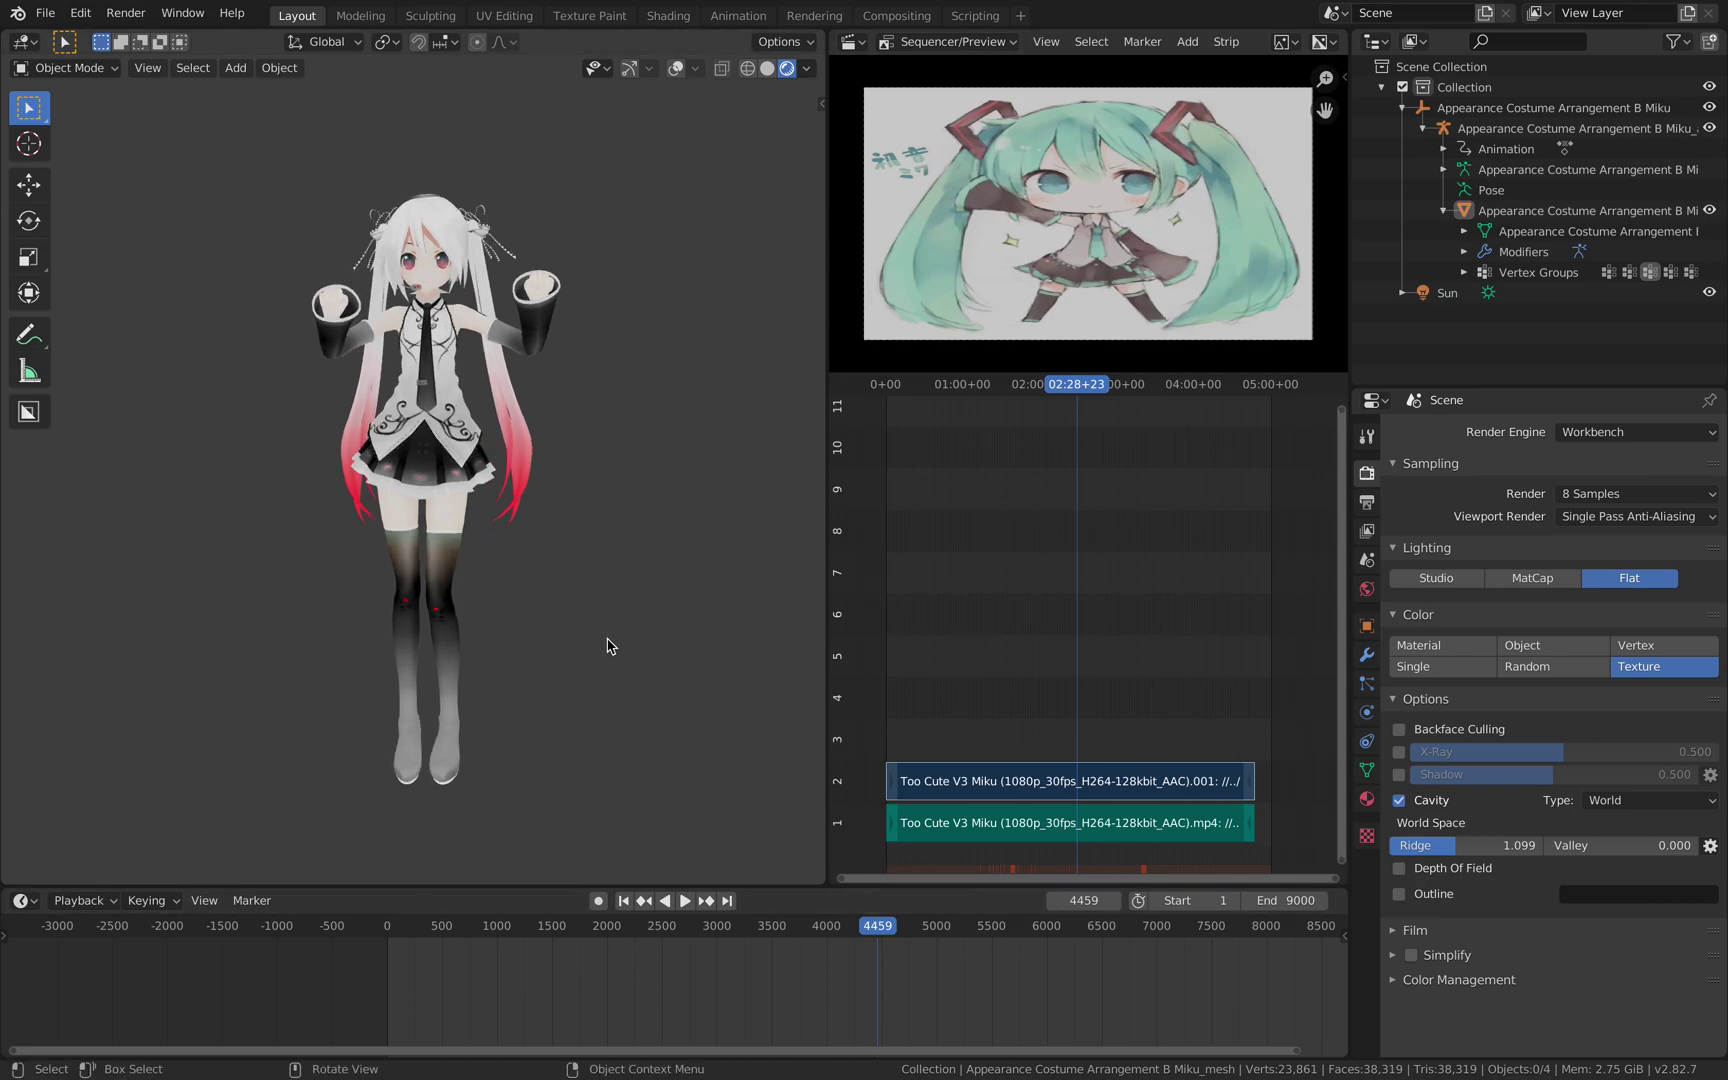
pyautogui.scroll(-1, 598, 650)
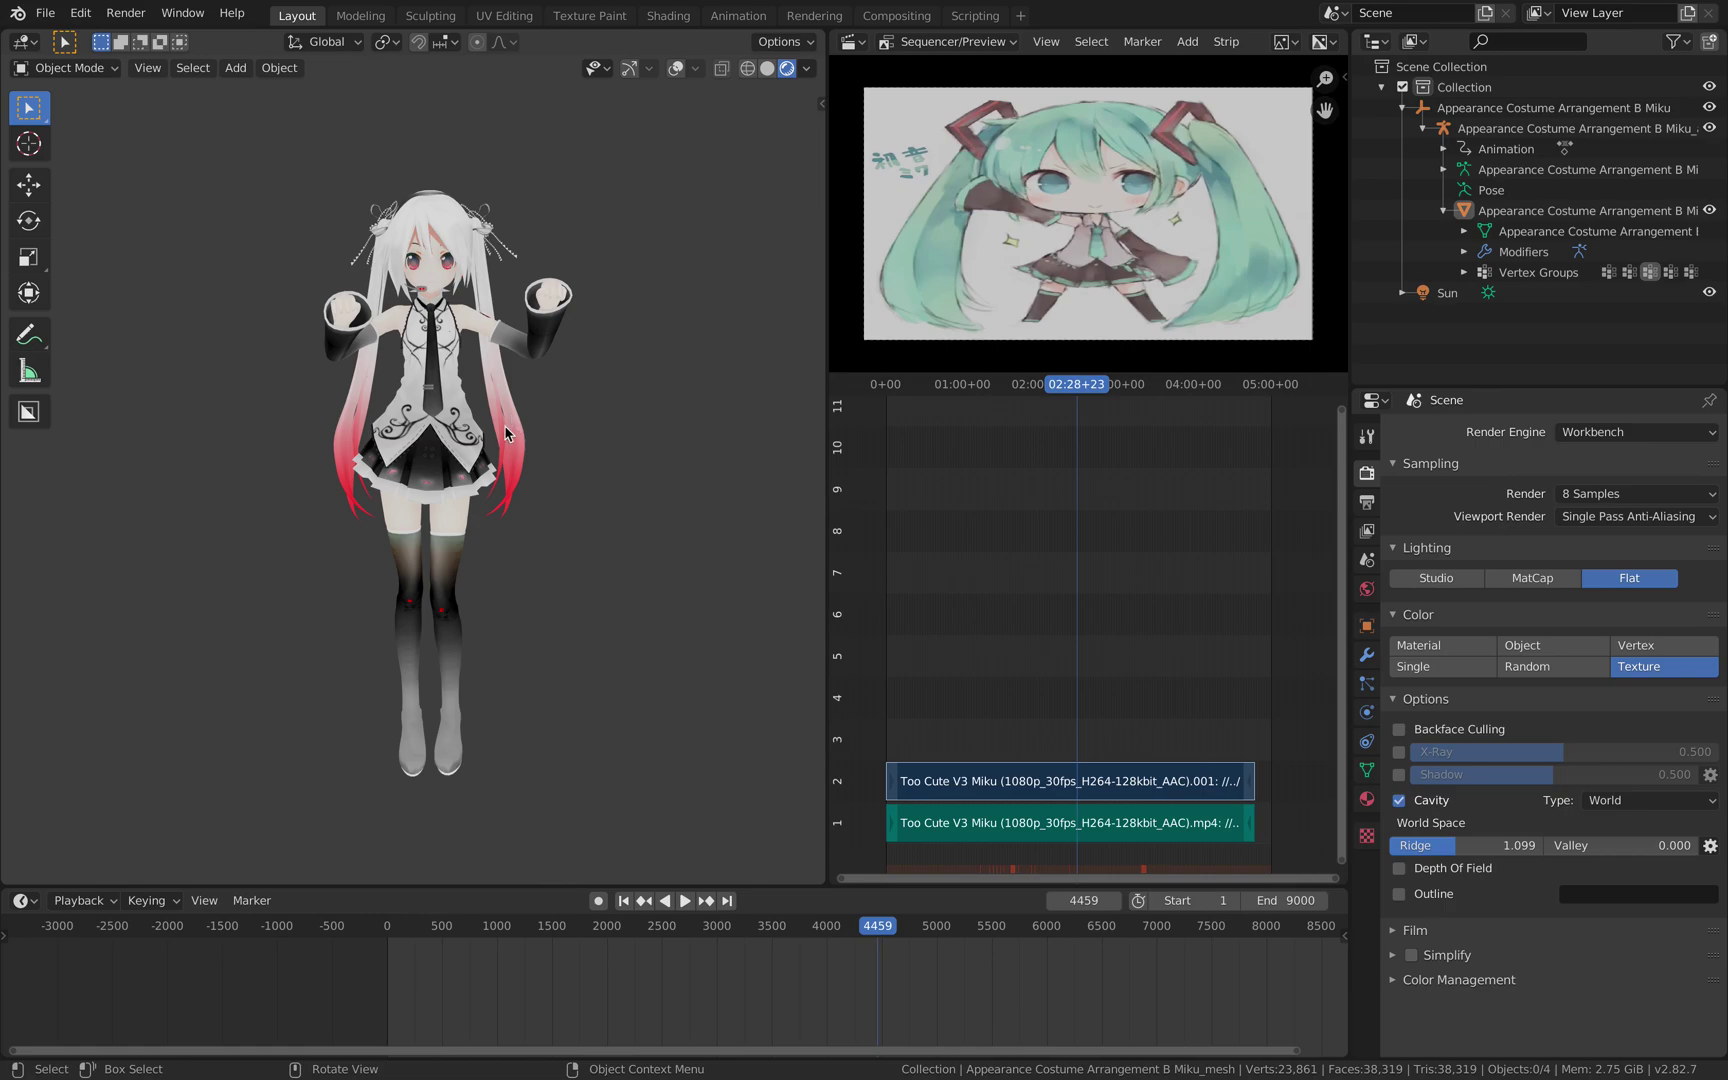
pyautogui.moveTo(285, 339)
pyautogui.mouseDown(button='middle')
pyautogui.moveTo(675, 328)
pyautogui.moveTo(252, 342)
pyautogui.mouseUp(button='middle')
pyautogui.scroll(2, 264, 340)
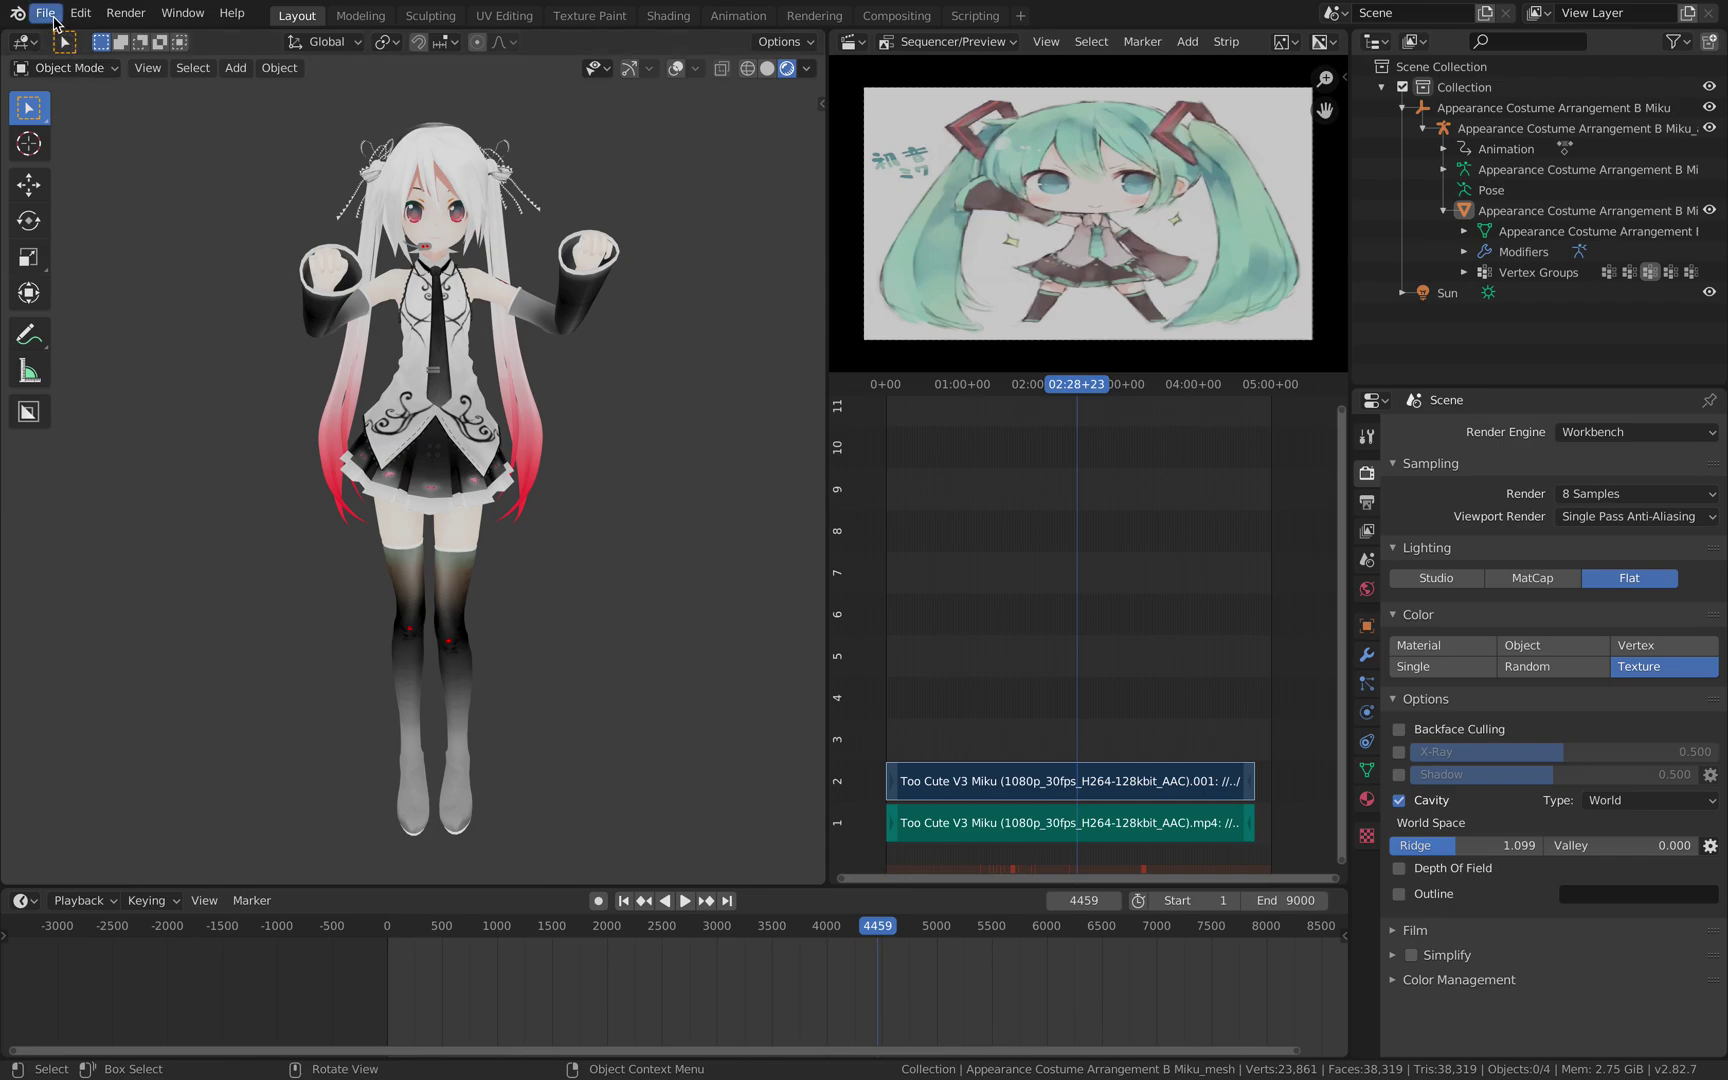
# Preview the dance from different frames, playing it from frame 2503 and stopping at frame 5451, and move the playhead to frame 6330.
pyautogui.click(54, 19)
pyautogui.moveTo(138, 314)
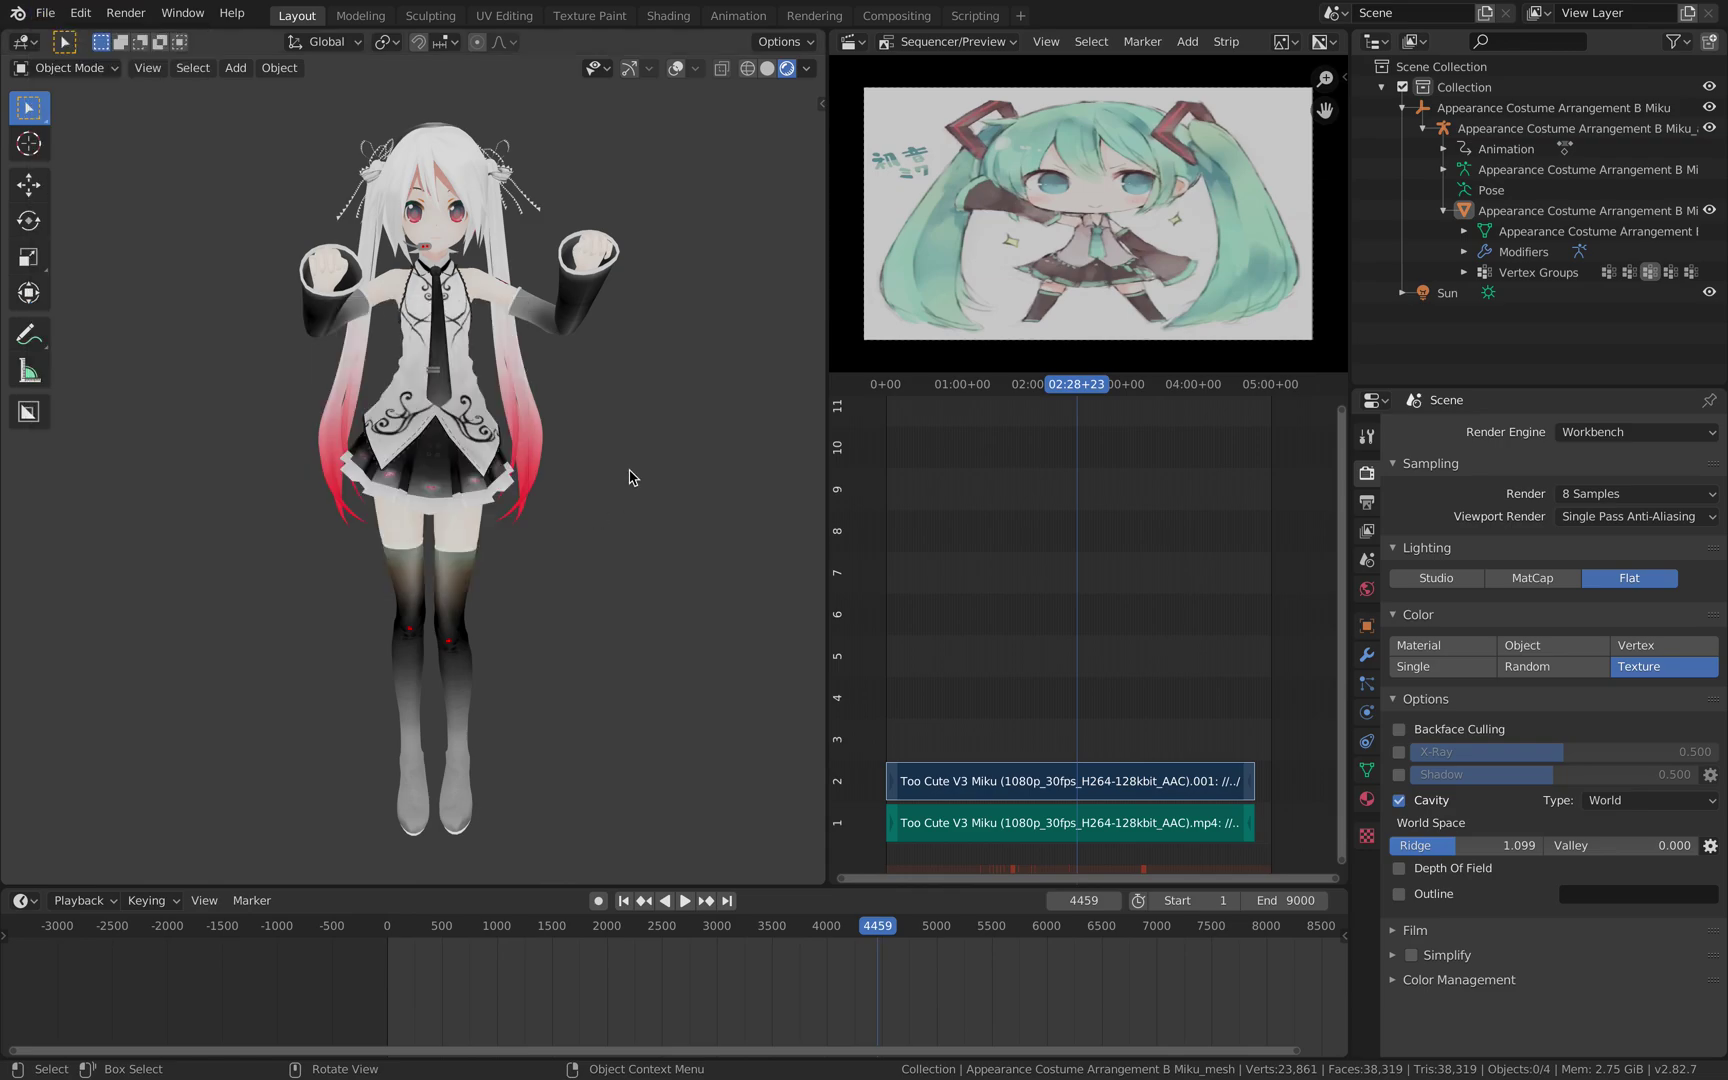
pyautogui.moveTo(630, 477)
pyautogui.keyDown('shift'); pyautogui.mouseDown(button='middle')
pyautogui.moveTo(605, 486)
pyautogui.moveTo(646, 464)
pyautogui.mouseUp(button='middle'); pyautogui.keyUp('shift')
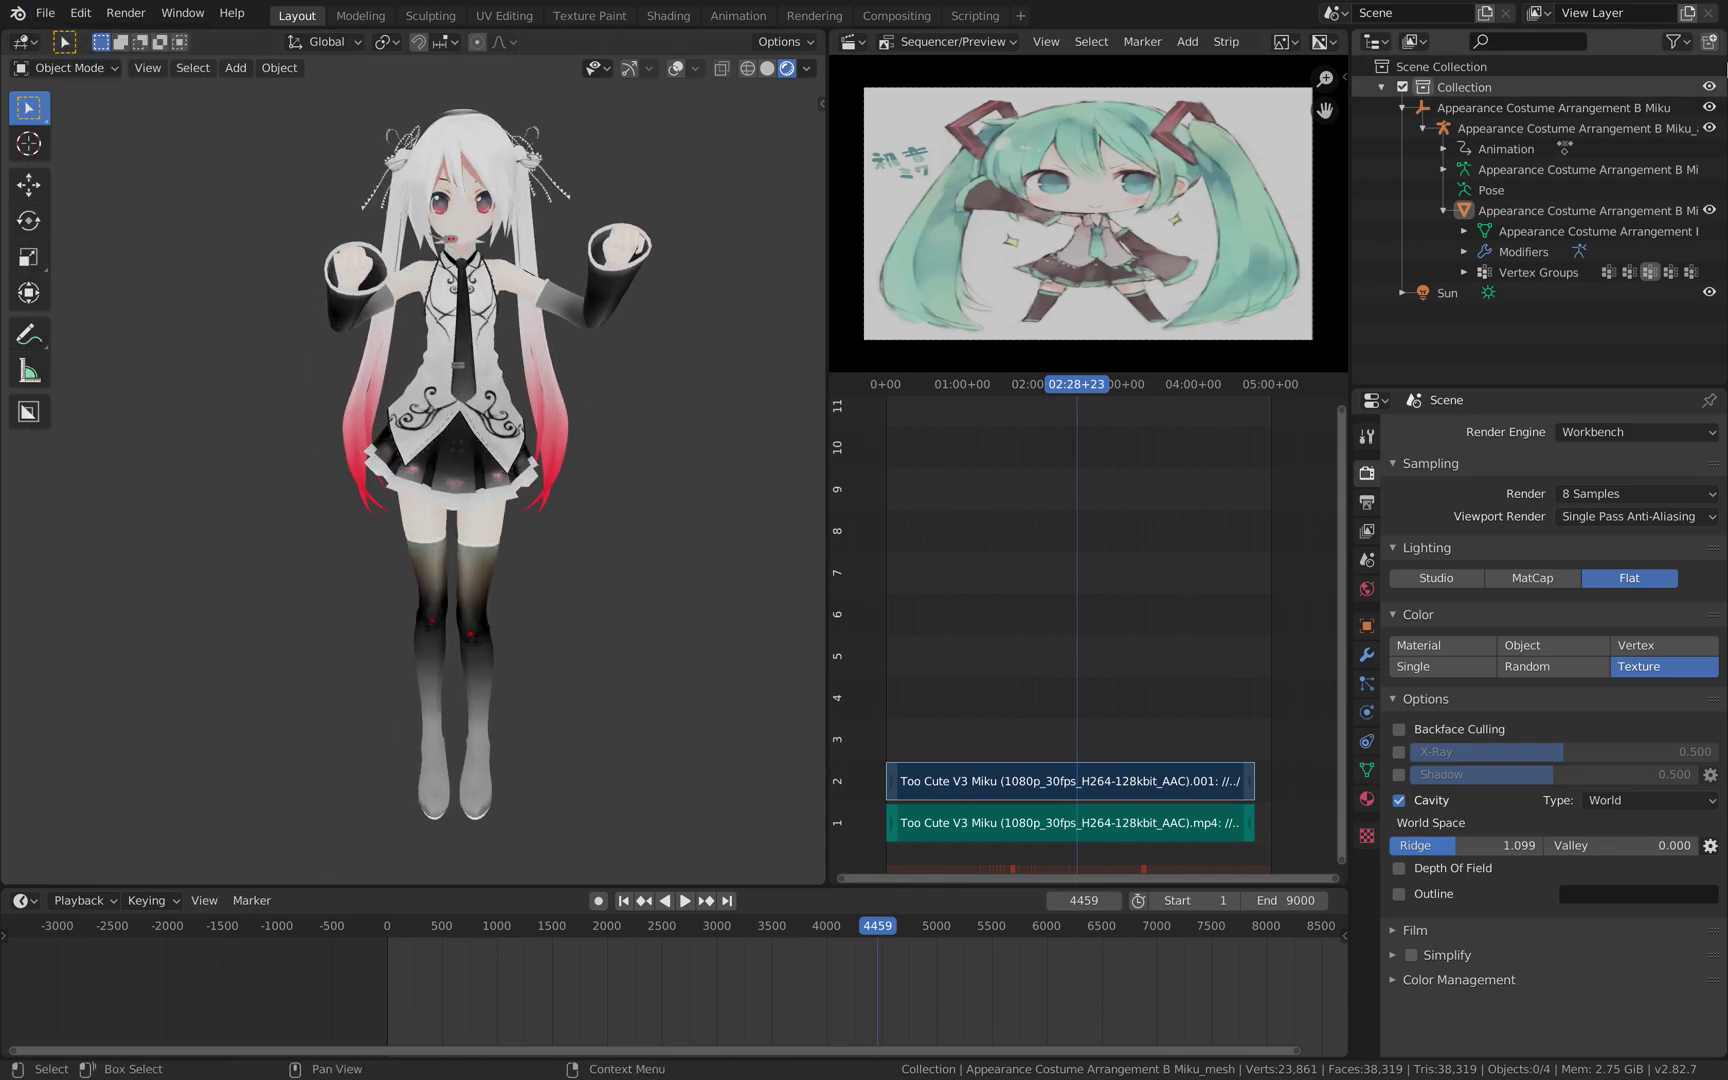
pyautogui.click(664, 928)
pyautogui.press('space')
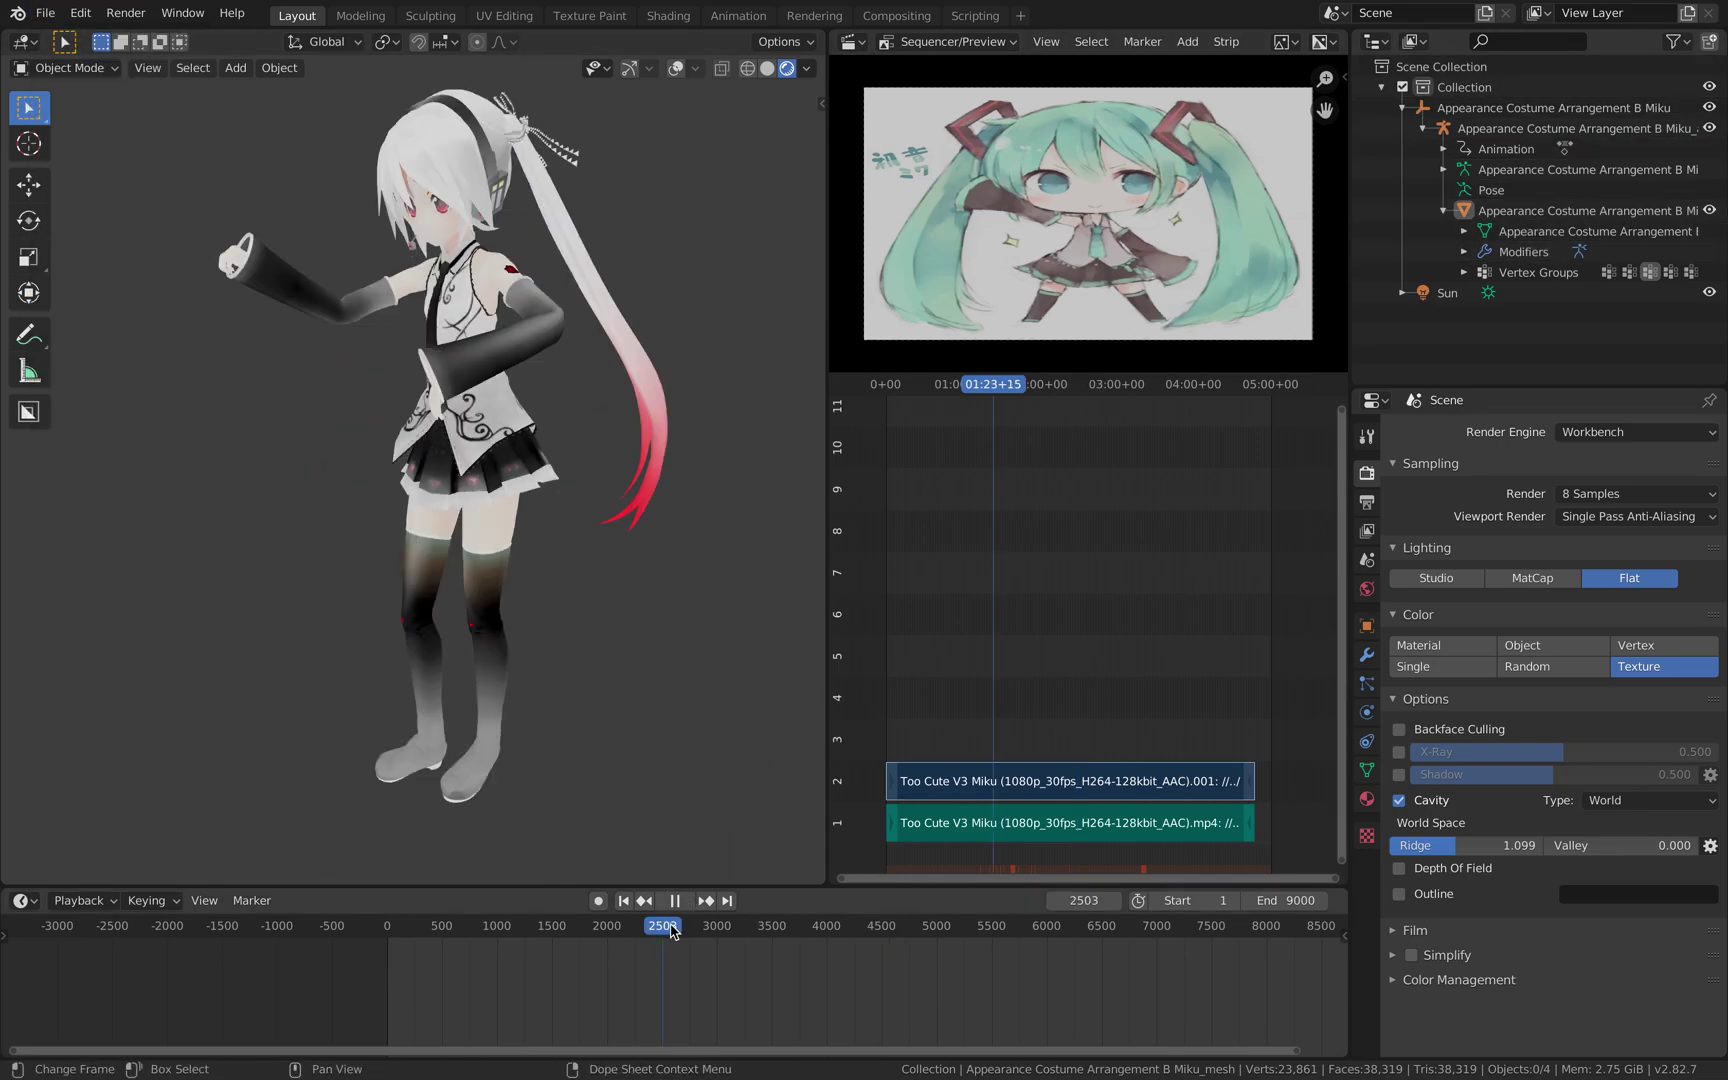
pyautogui.moveTo(670, 930); pyautogui.dragTo(985, 928)
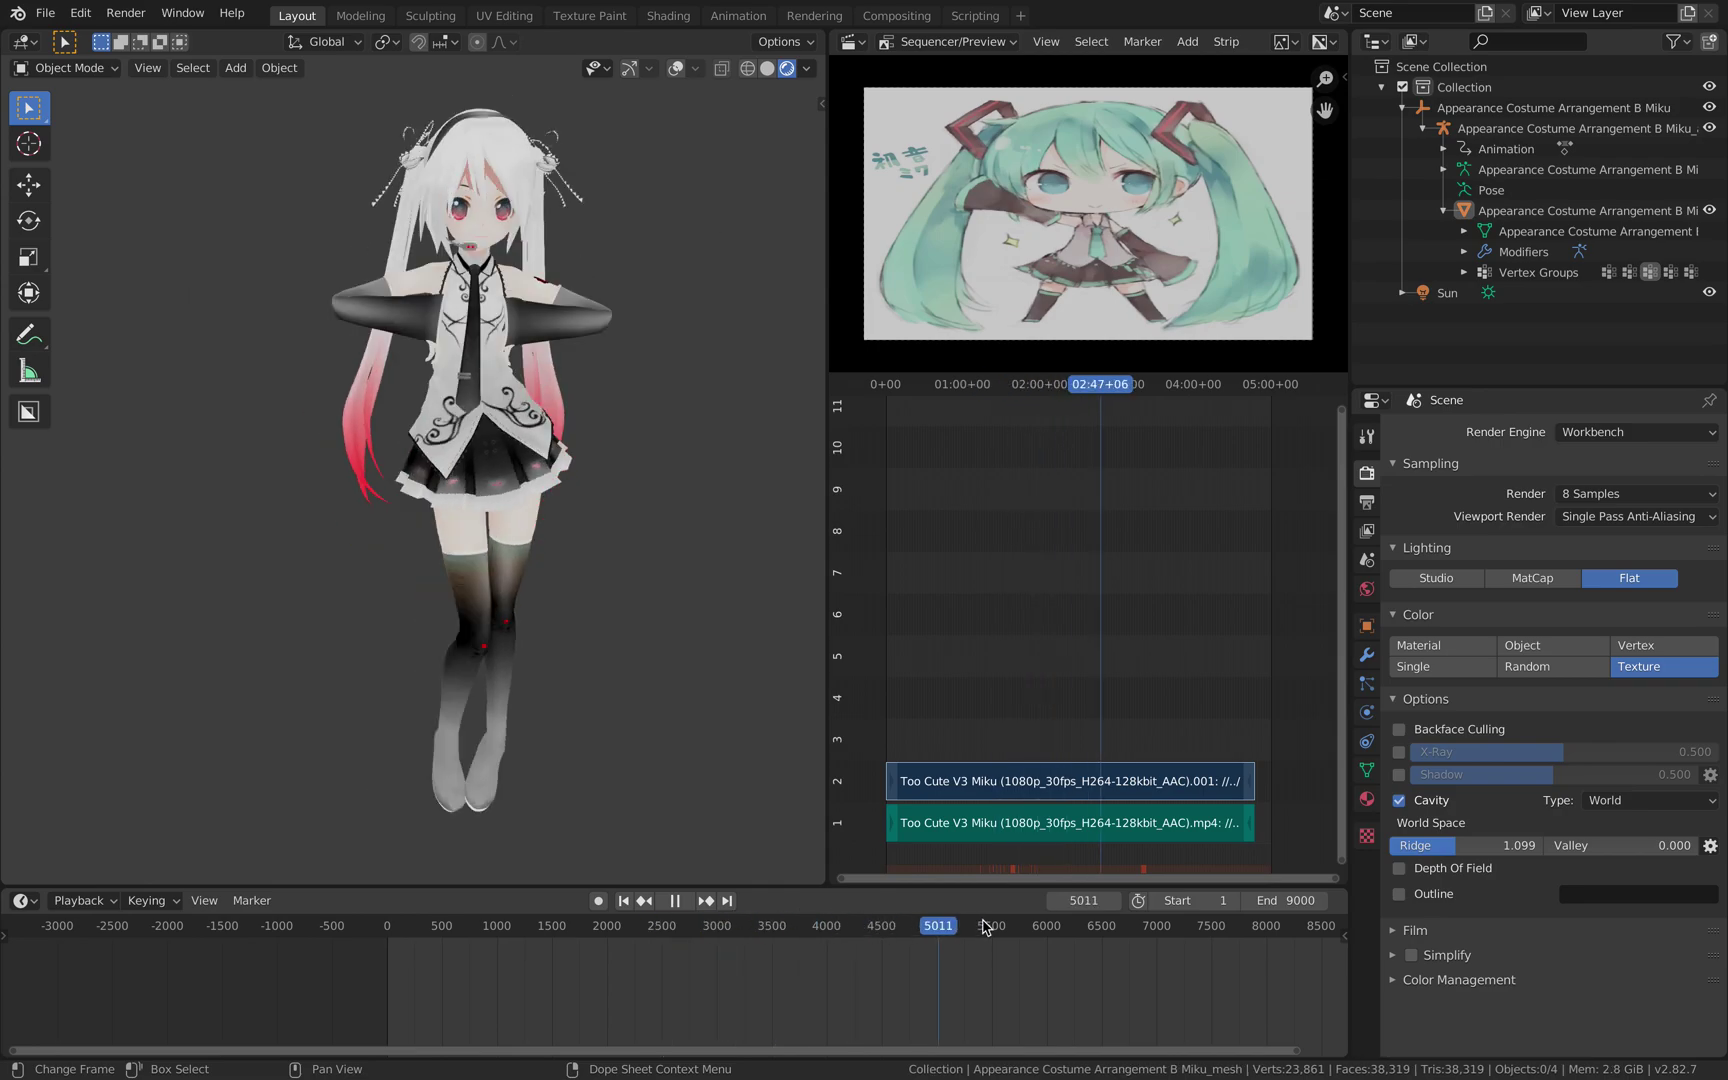
pyautogui.click(985, 927)
pyautogui.press('space')
pyautogui.moveTo(628, 474); pyautogui.dragTo(599, 474, button='middle')
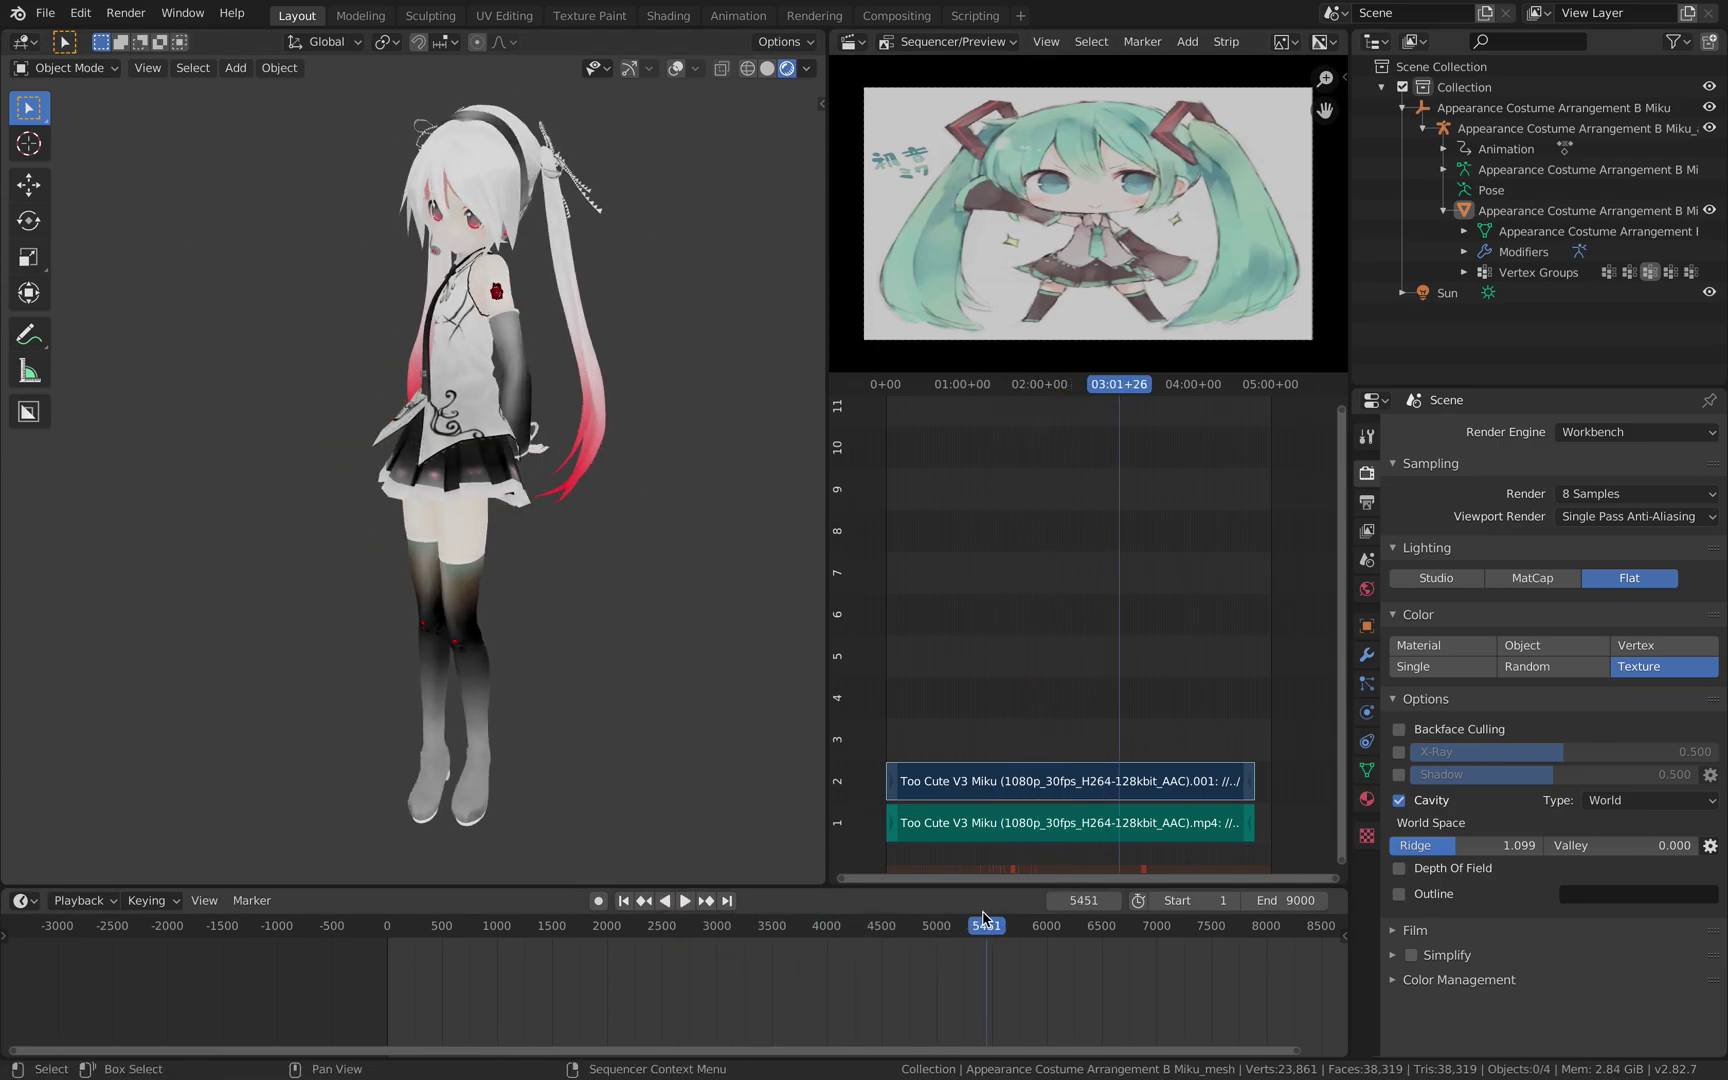
pyautogui.click(1085, 926)
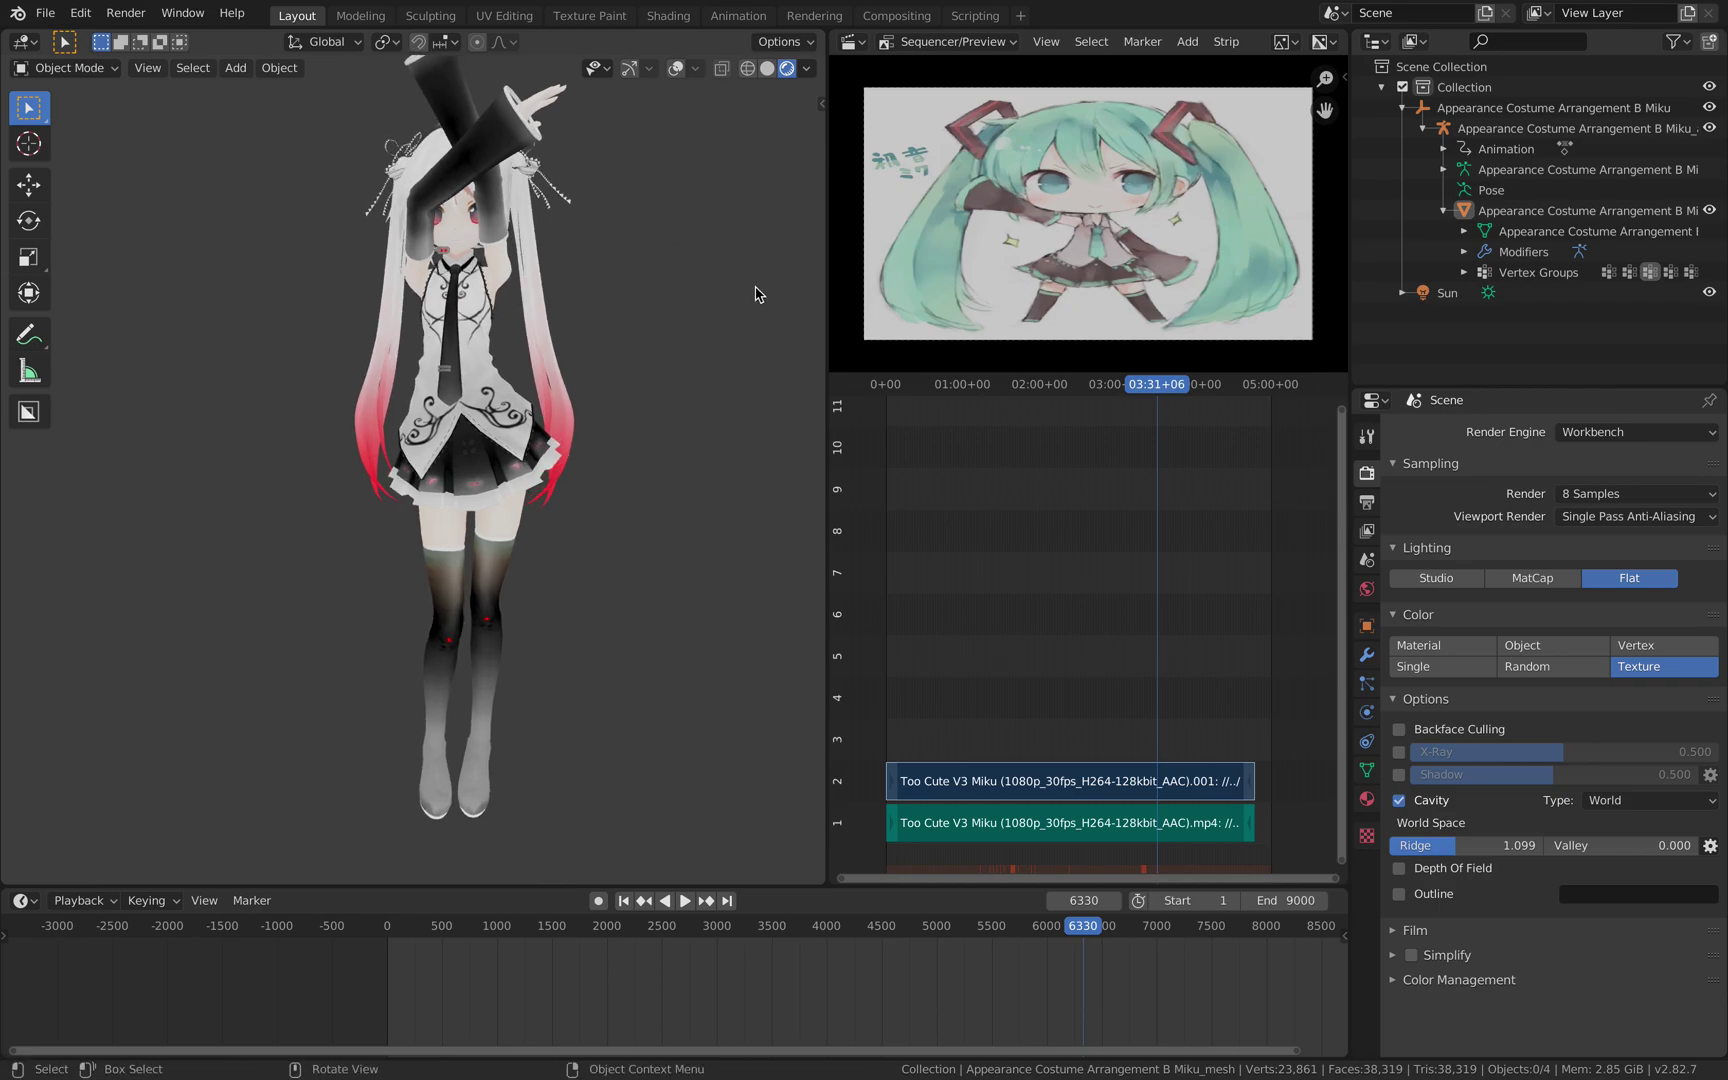
# Show the splash screen to check the Blender version, close it, and briefly play the dance, stopping at frame 6346.
pyautogui.click(17, 13)
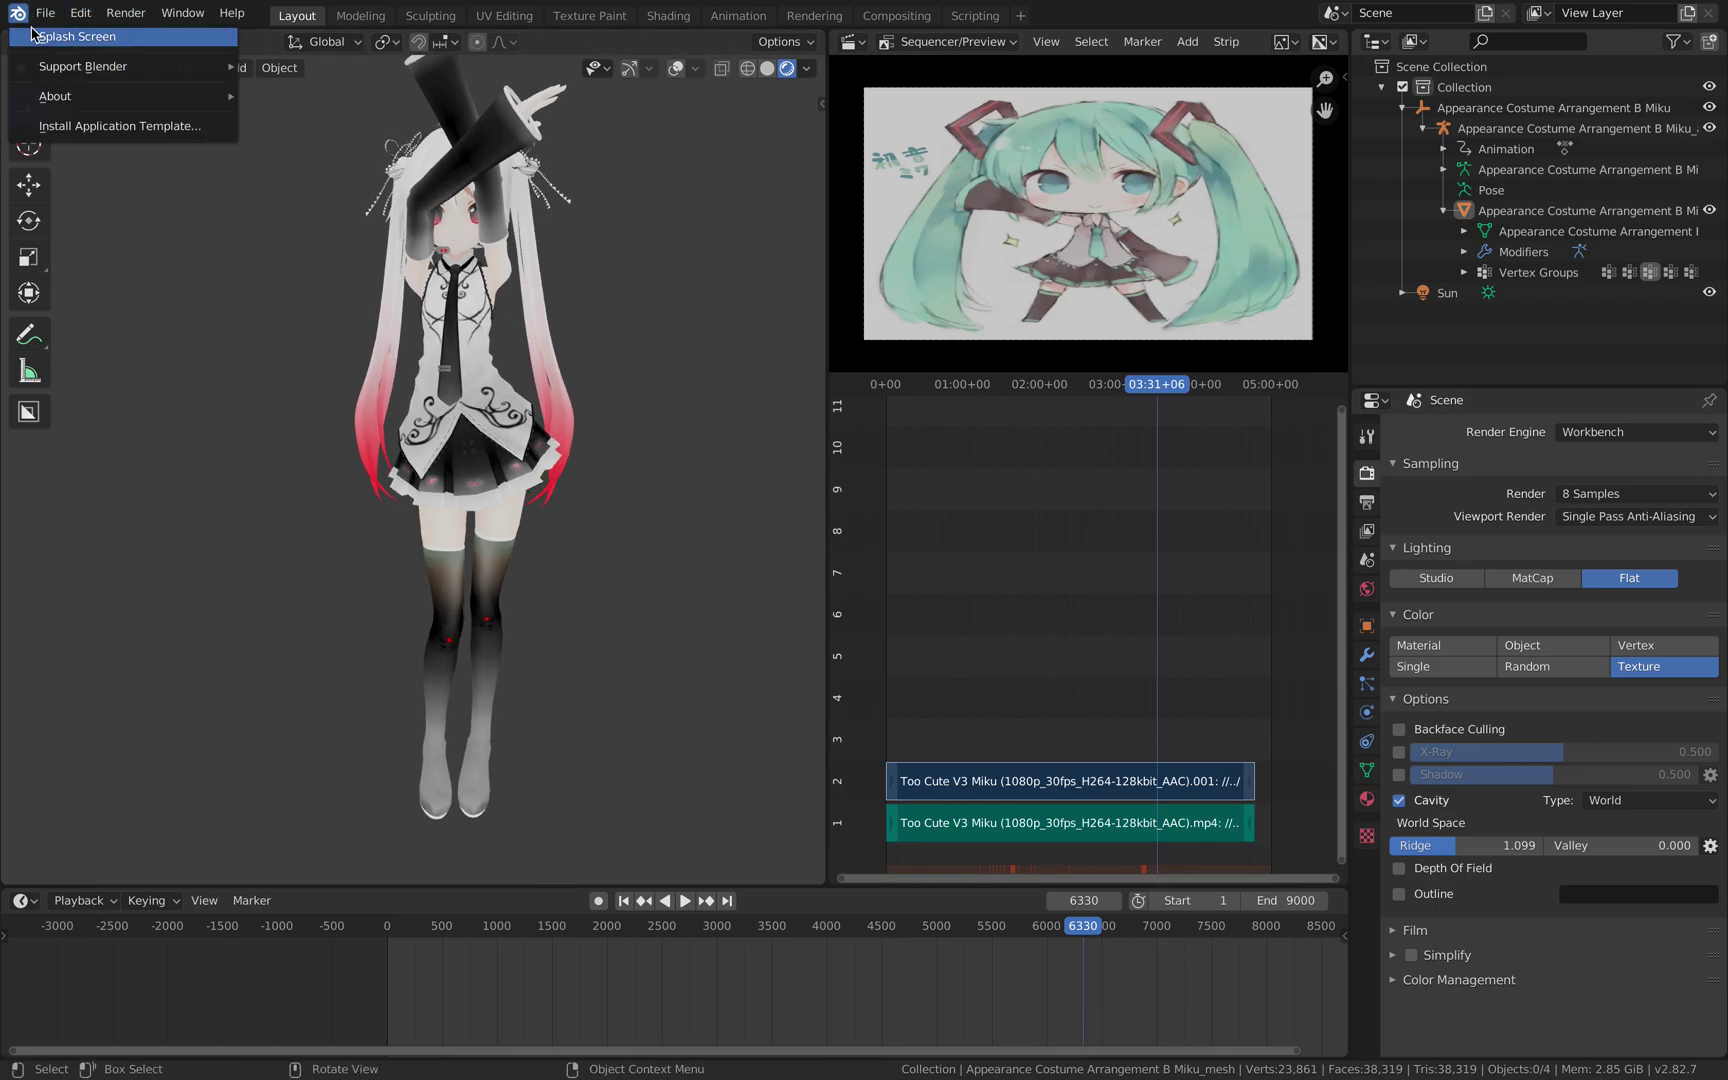
pyautogui.click(35, 31)
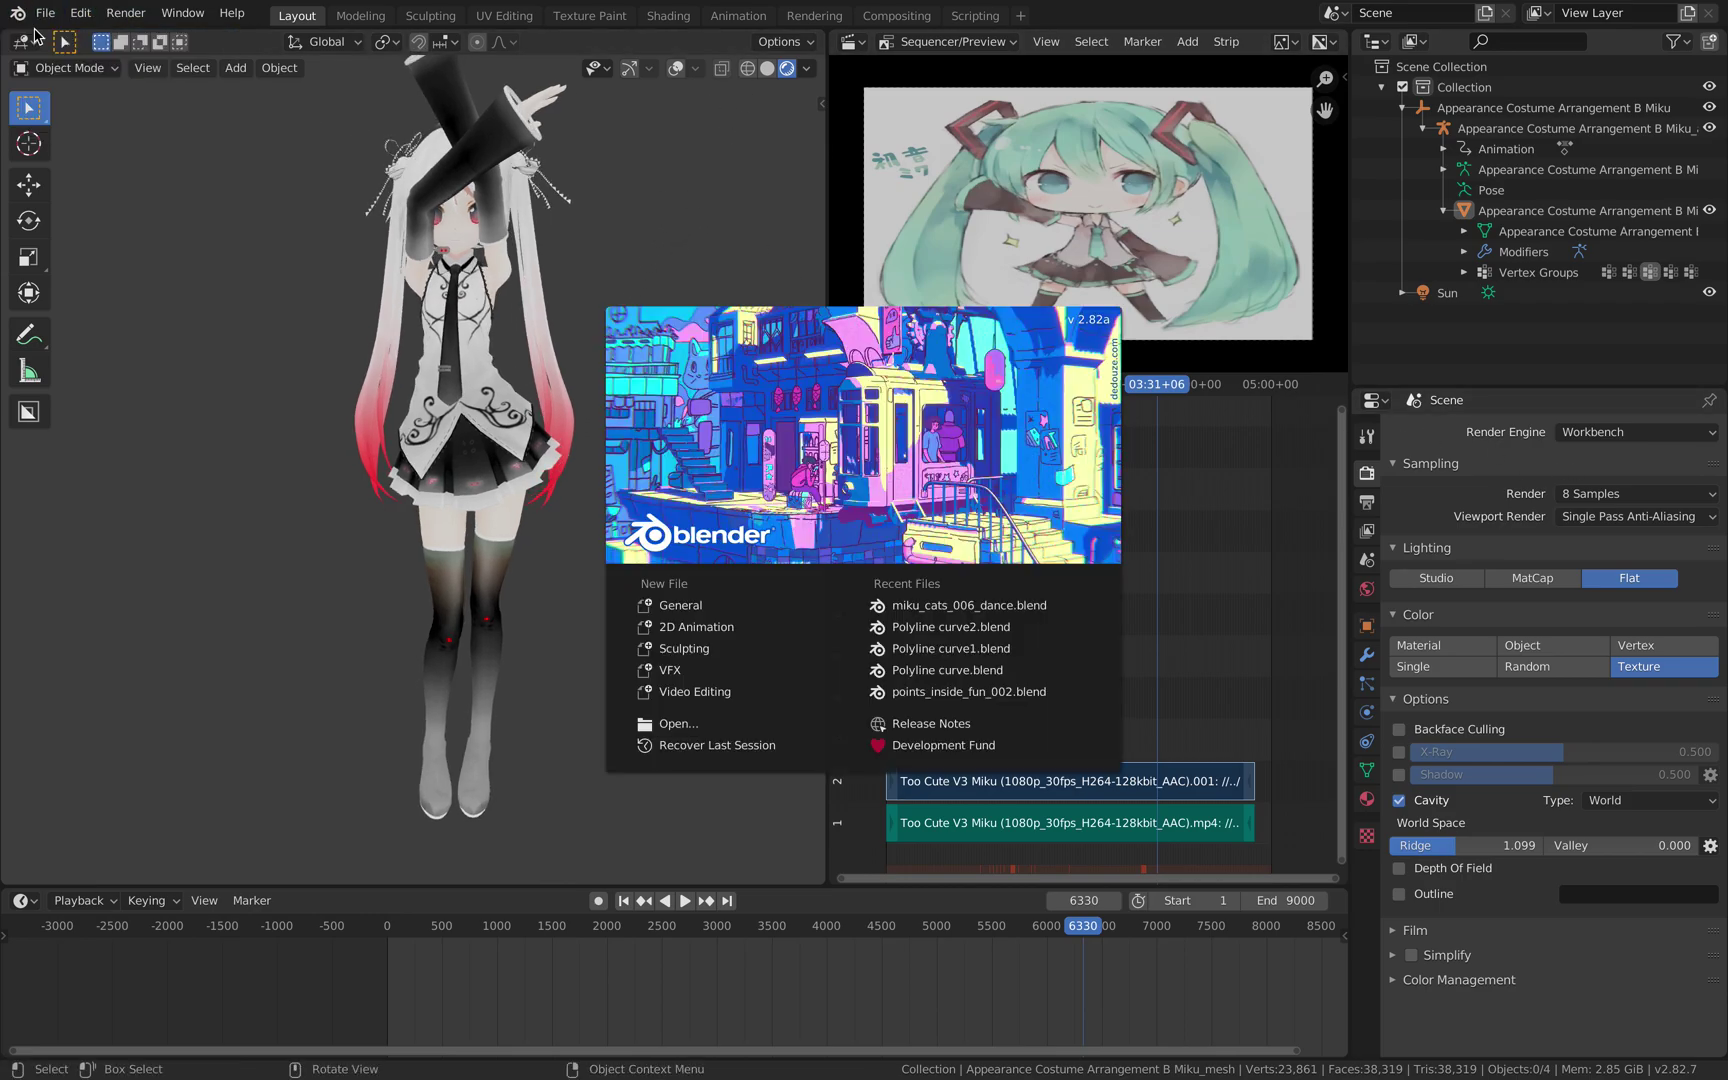
pyautogui.click(662, 301)
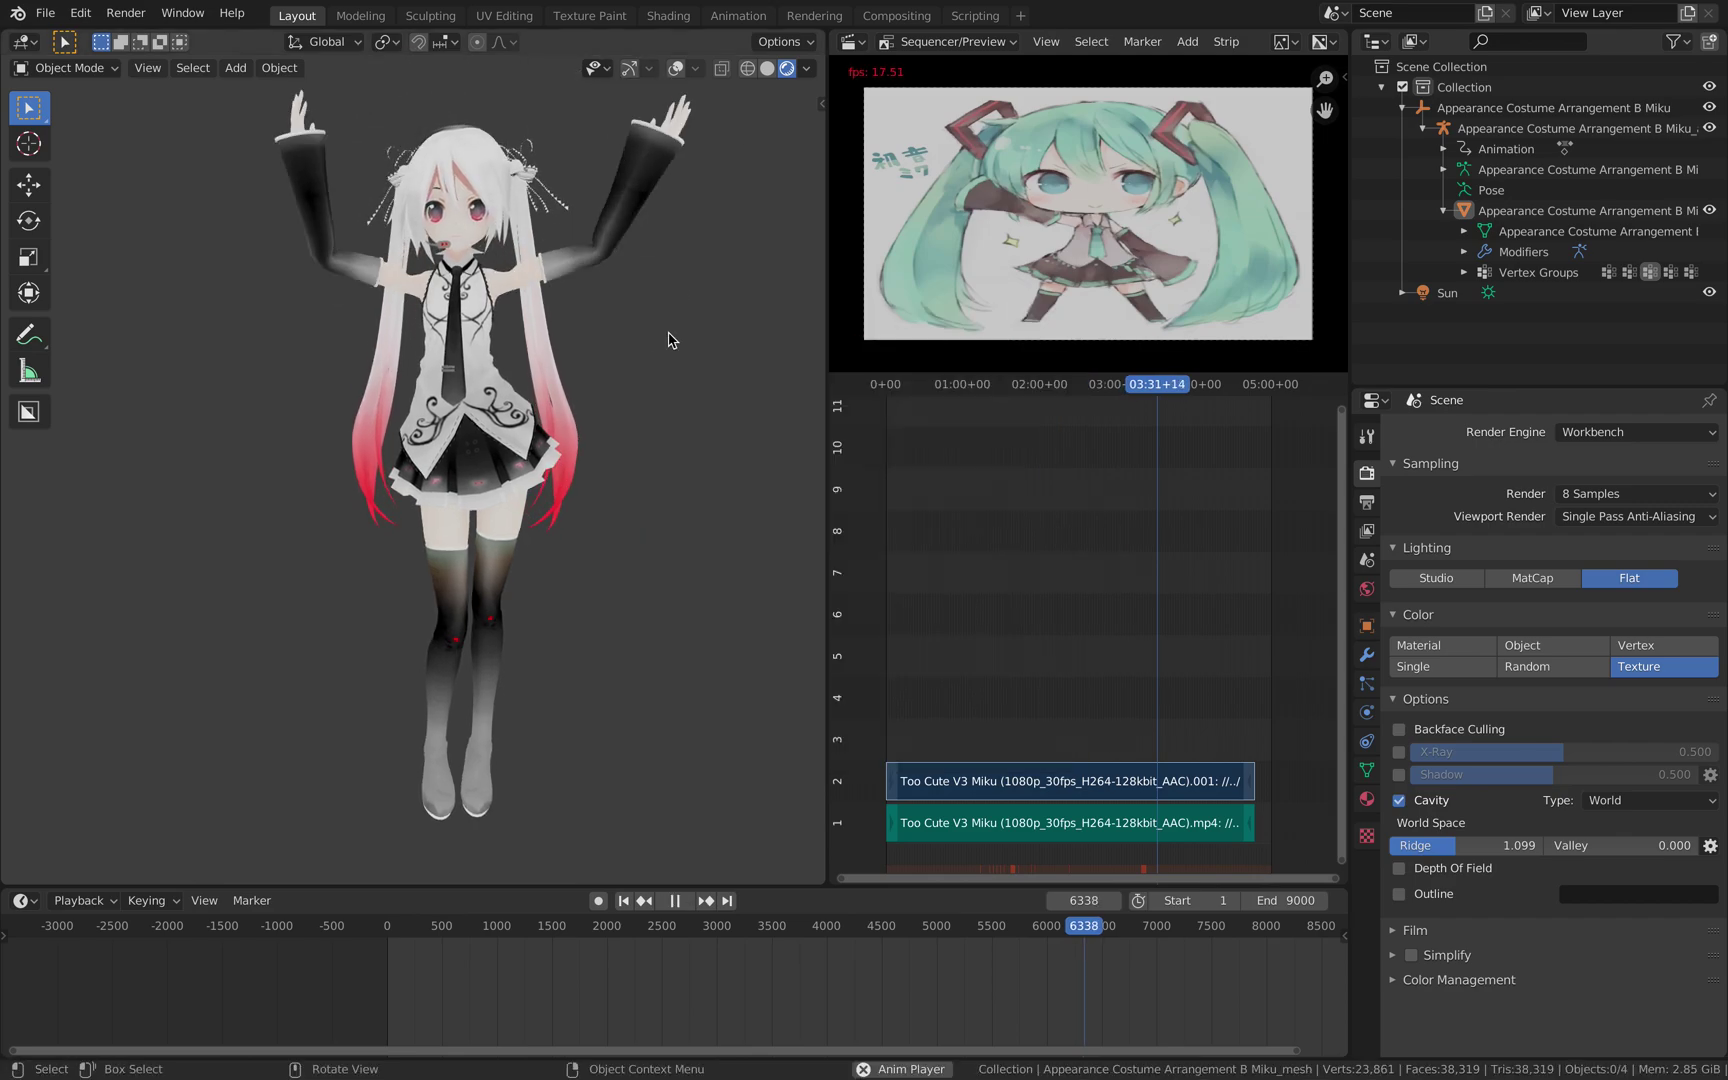
pyautogui.hotkey('ctrl', 'alt', 'space')
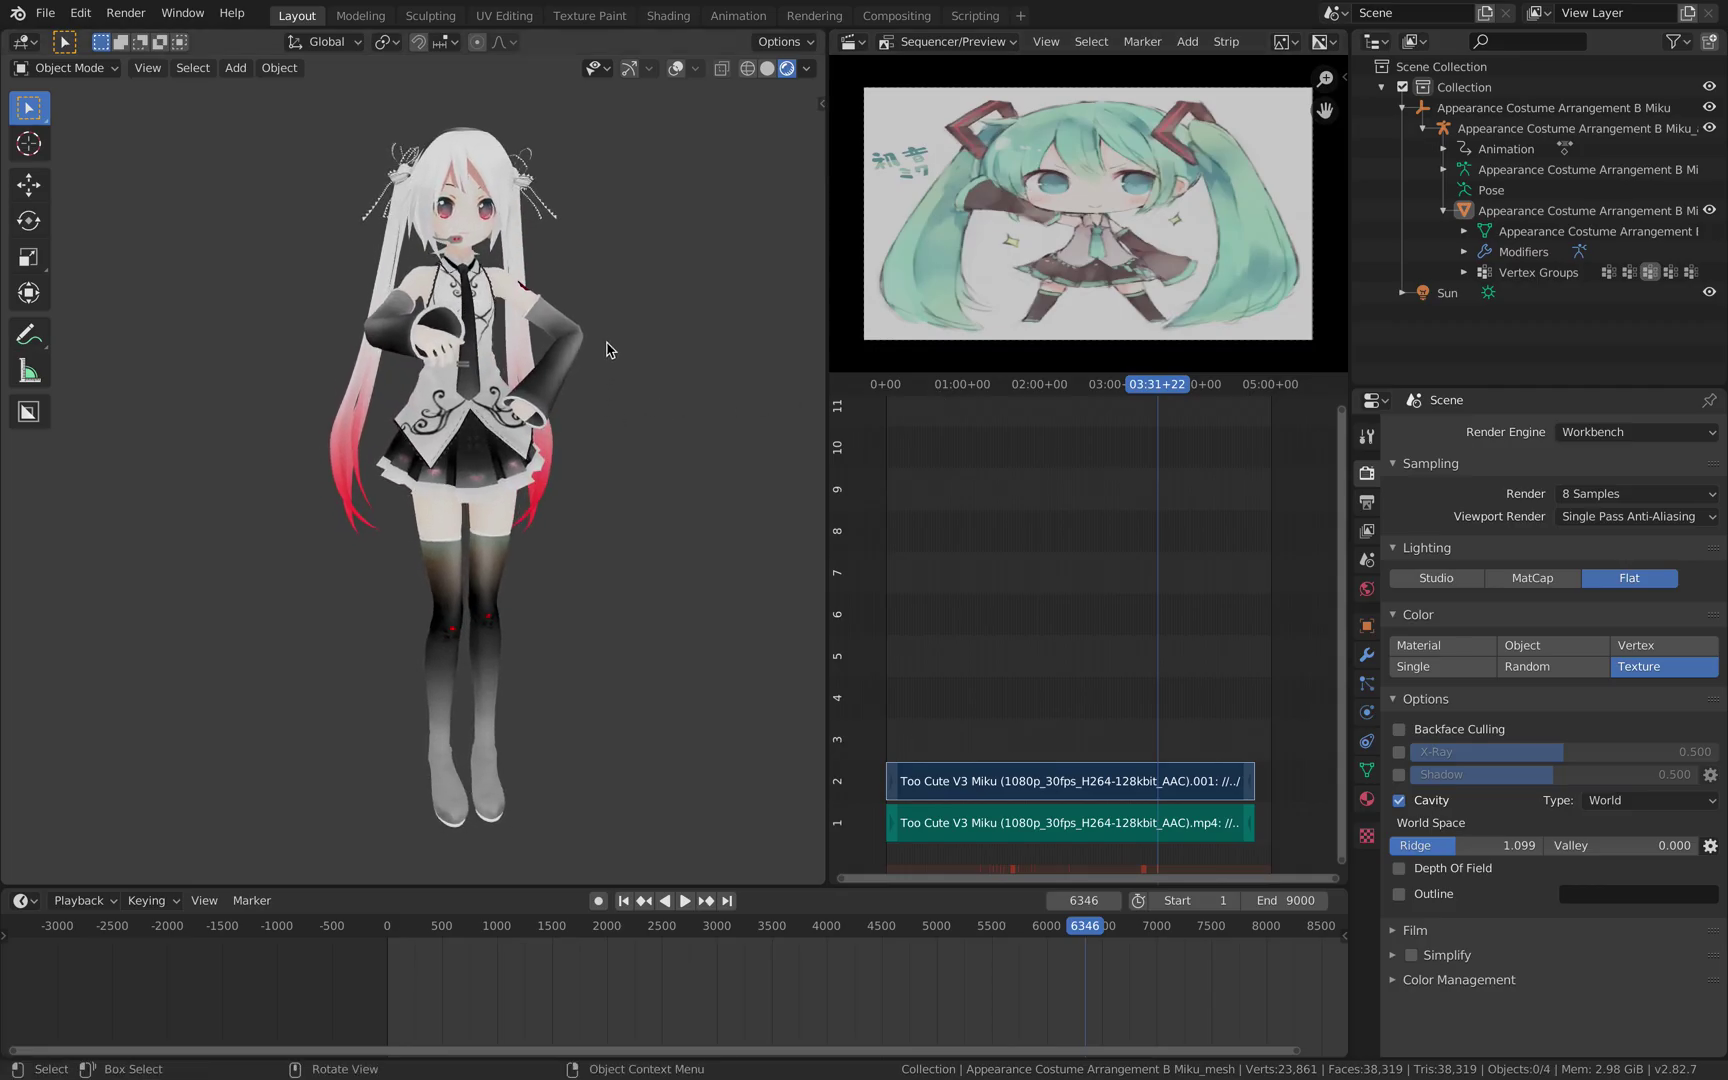
# Compare the character in solid viewport shading and return to rendered shading.
pyautogui.click(767, 68)
pyautogui.moveTo(700, 220)
pyautogui.mouseDown(button='middle')
pyautogui.moveTo(733, 262)
pyautogui.moveTo(667, 255)
pyautogui.moveTo(690, 220)
pyautogui.mouseUp(button='middle')
pyautogui.click(788, 69)
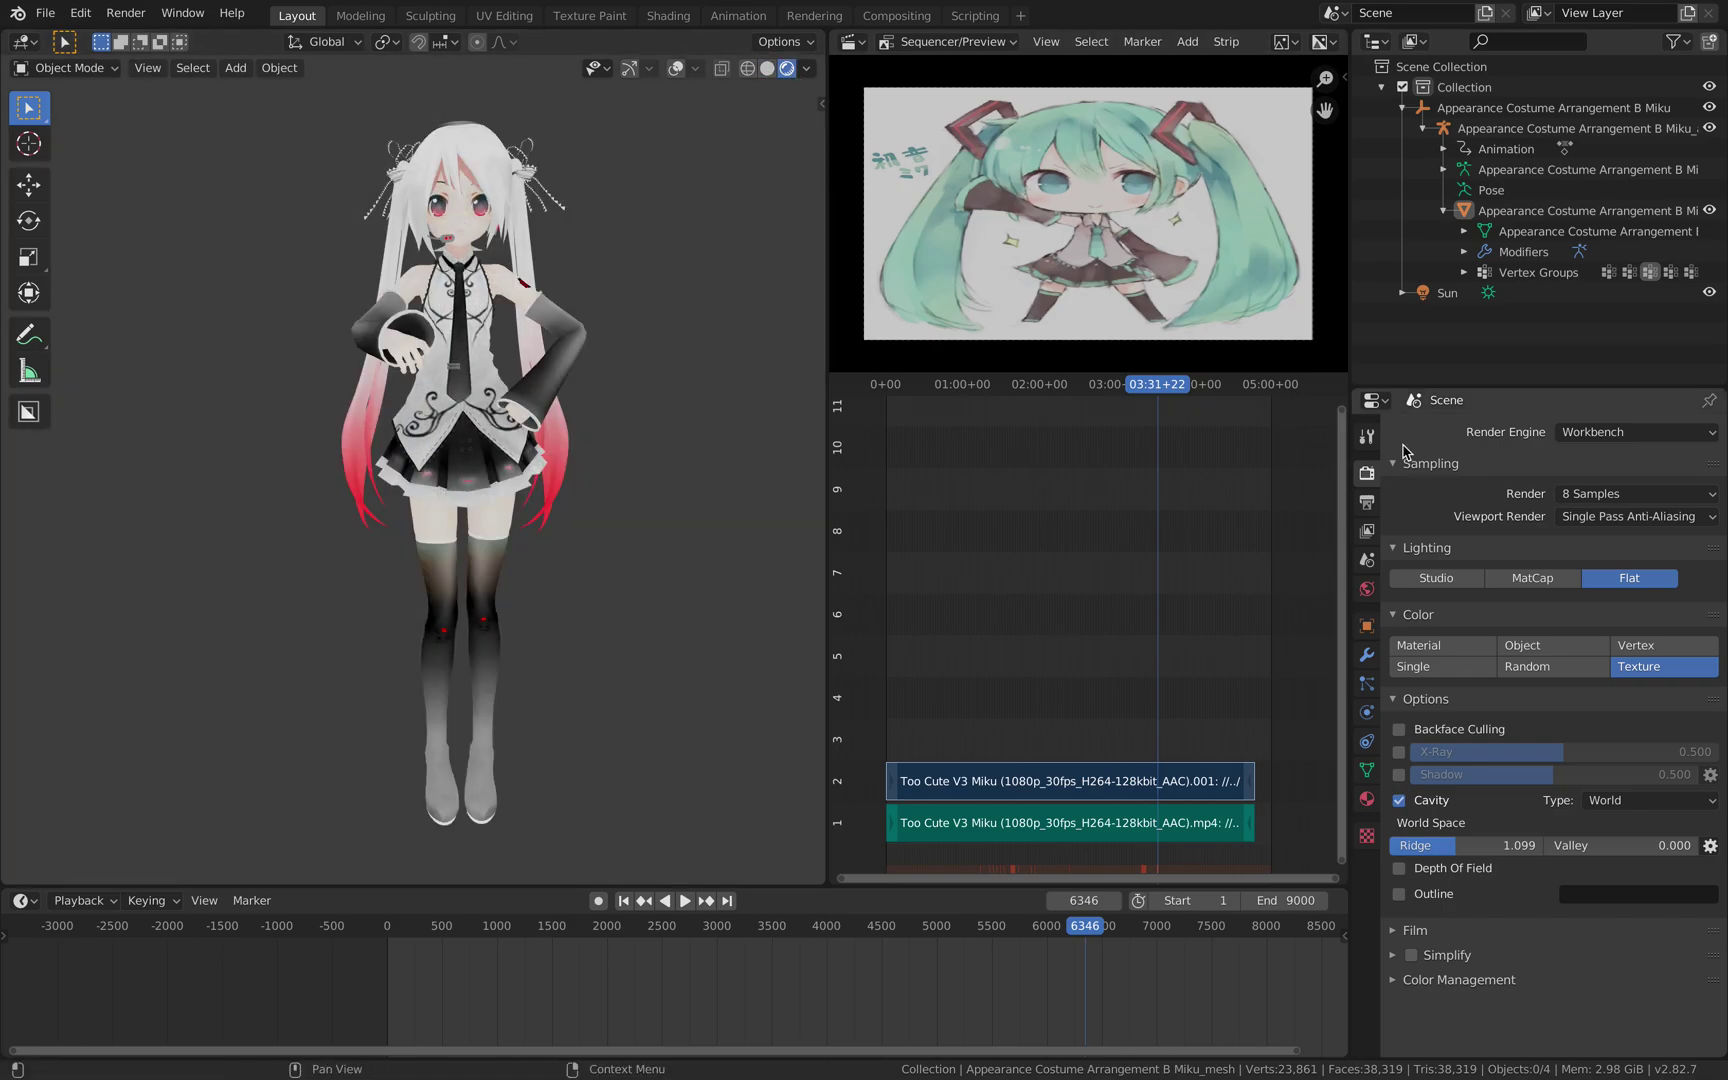
# Try the Eevee render engine on the character, examine it from another angle, and set the engine back to Workbench.
pyautogui.click(1597, 437)
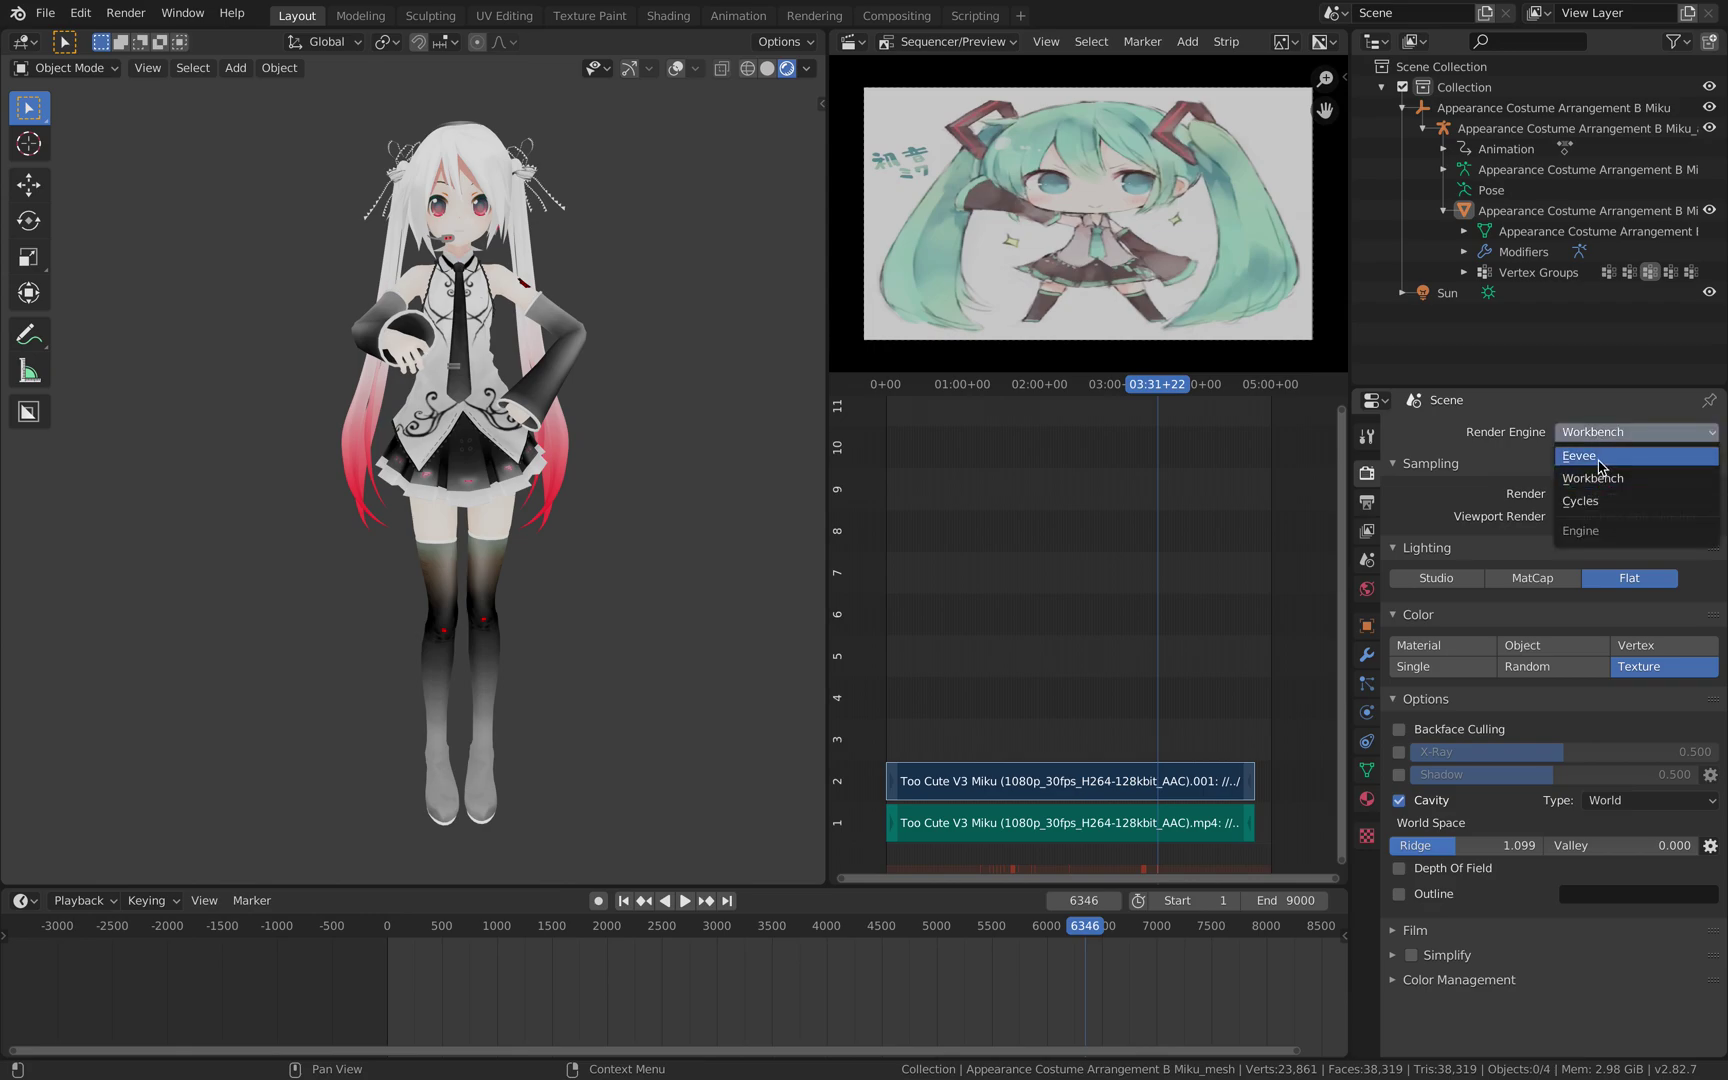
pyautogui.click(1600, 457)
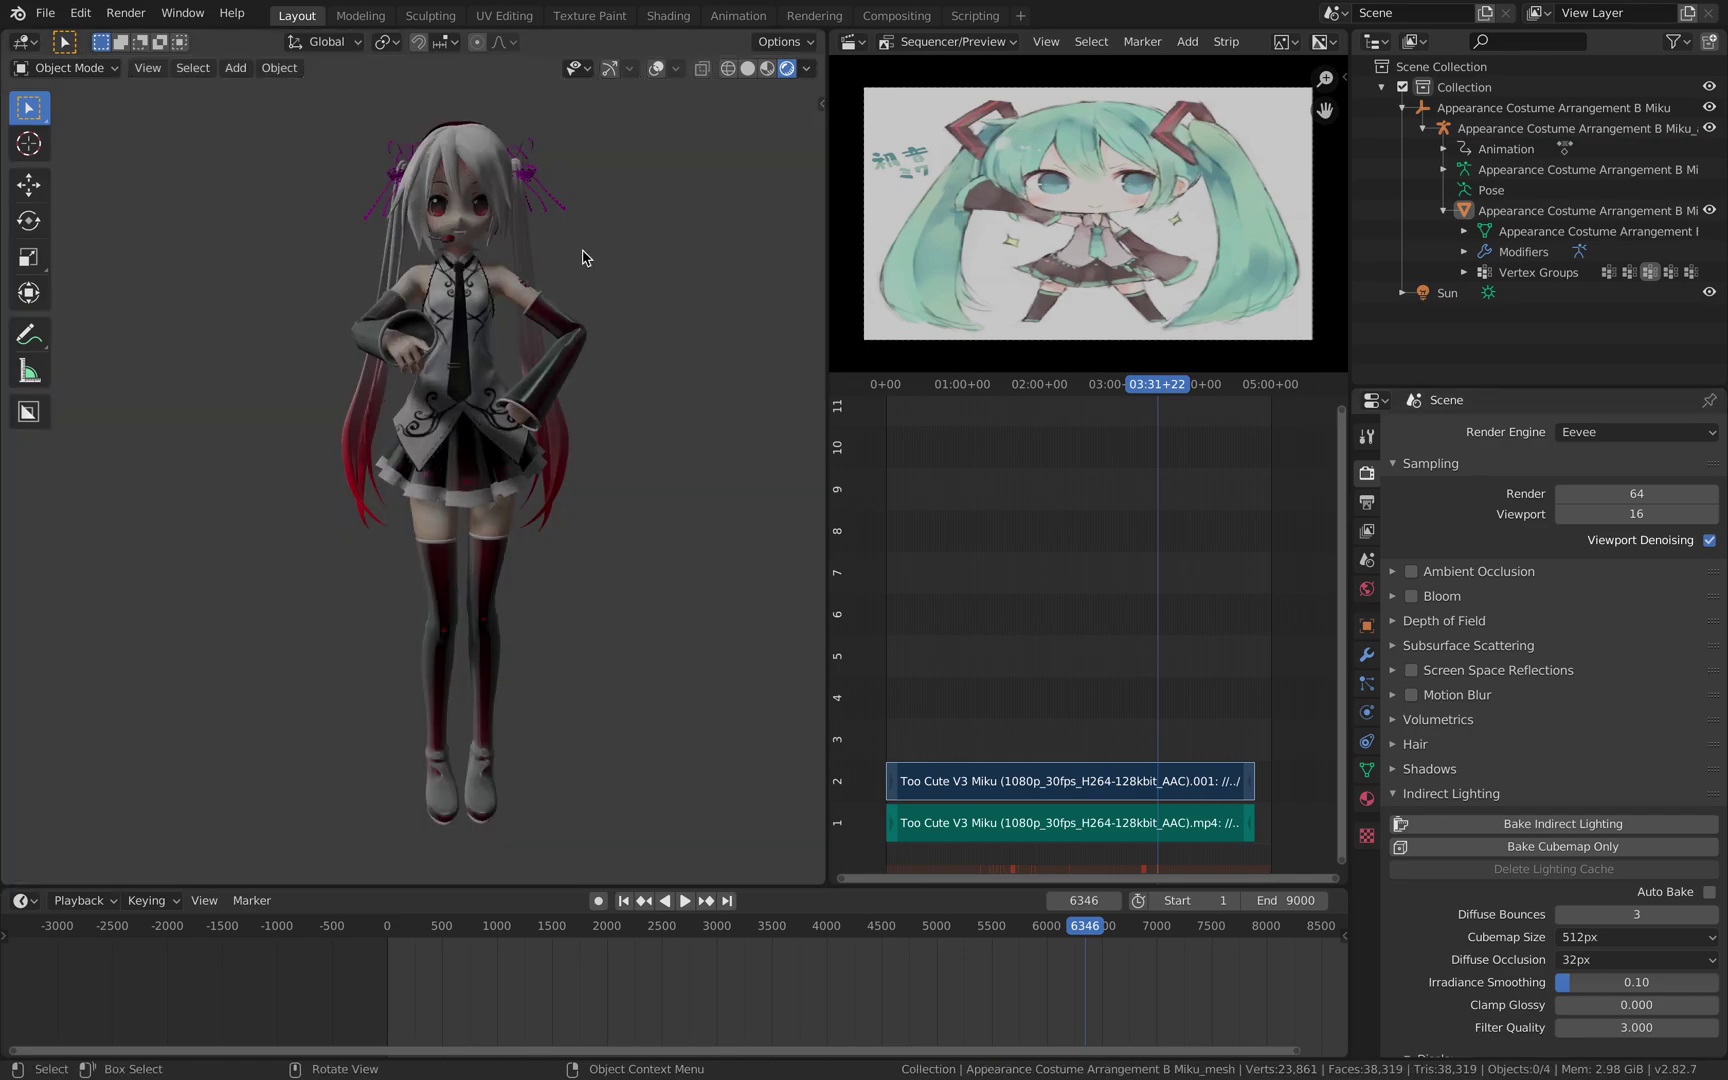
pyautogui.moveTo(582, 255)
pyautogui.mouseDown(button='middle')
pyautogui.moveTo(635, 271)
pyautogui.moveTo(610, 267)
pyautogui.mouseUp(button='middle')
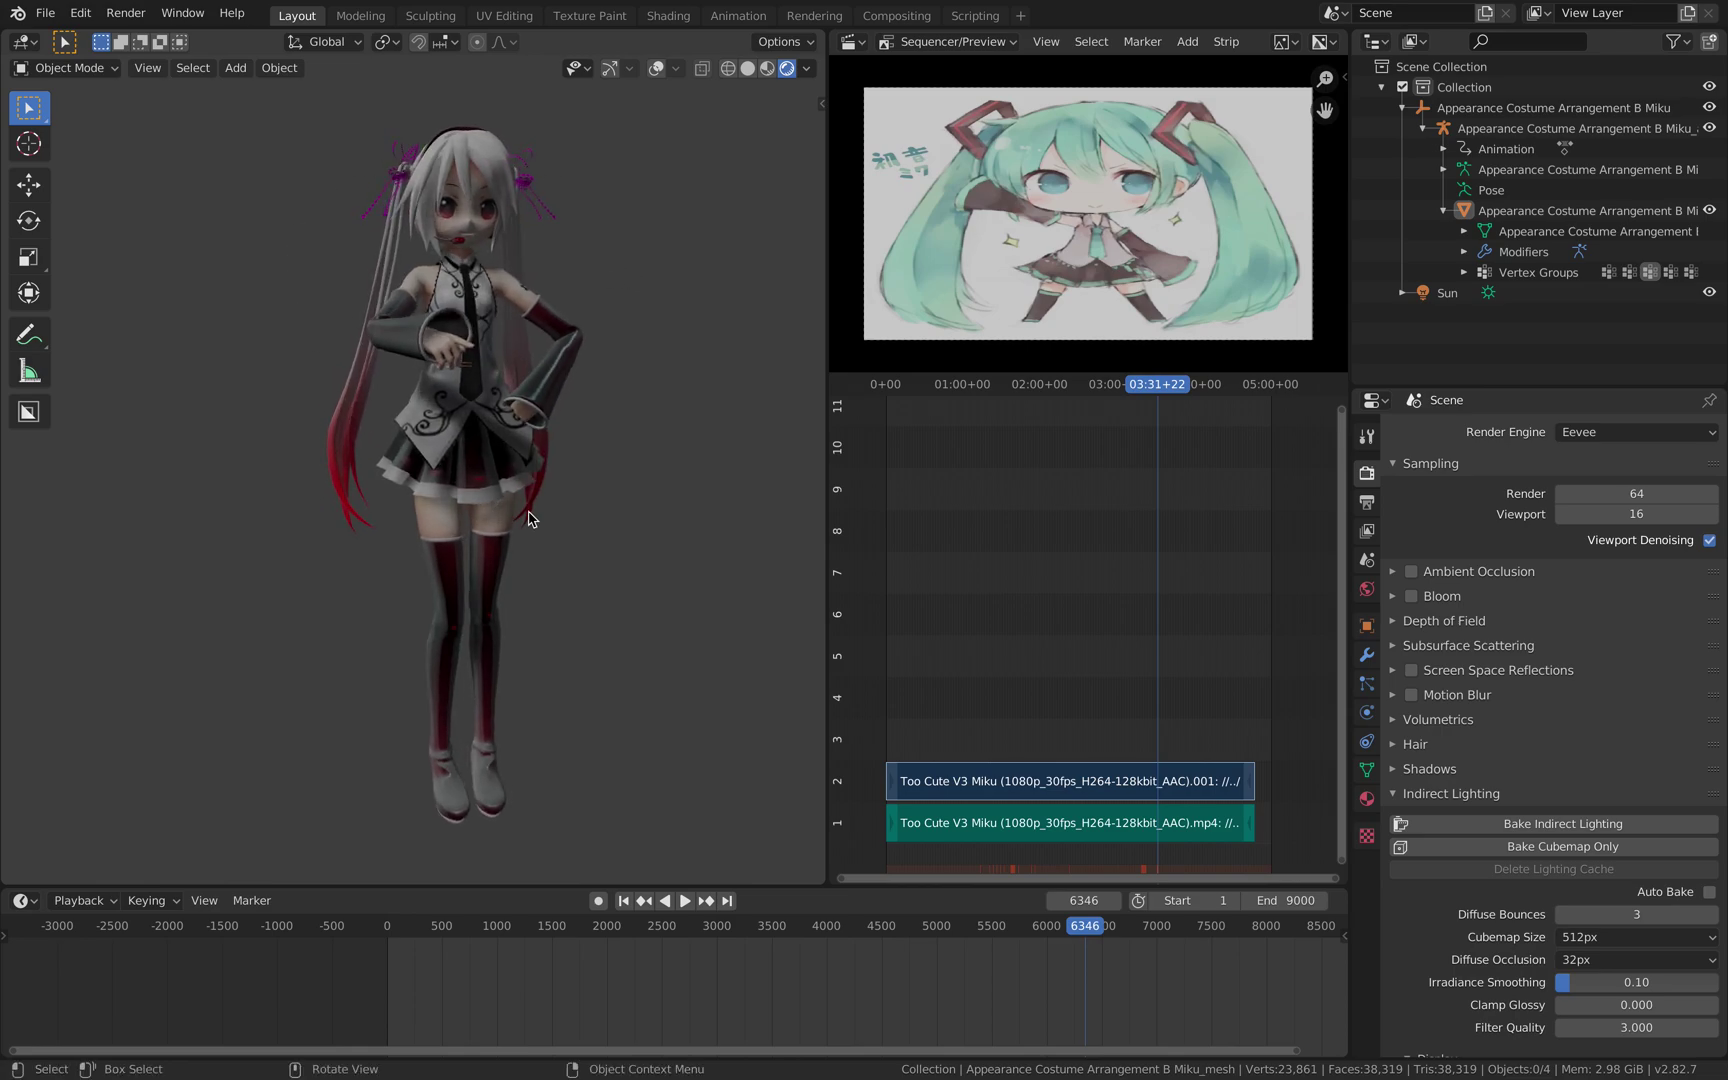
pyautogui.moveTo(481, 183); pyautogui.dragTo(463, 185, button='middle')
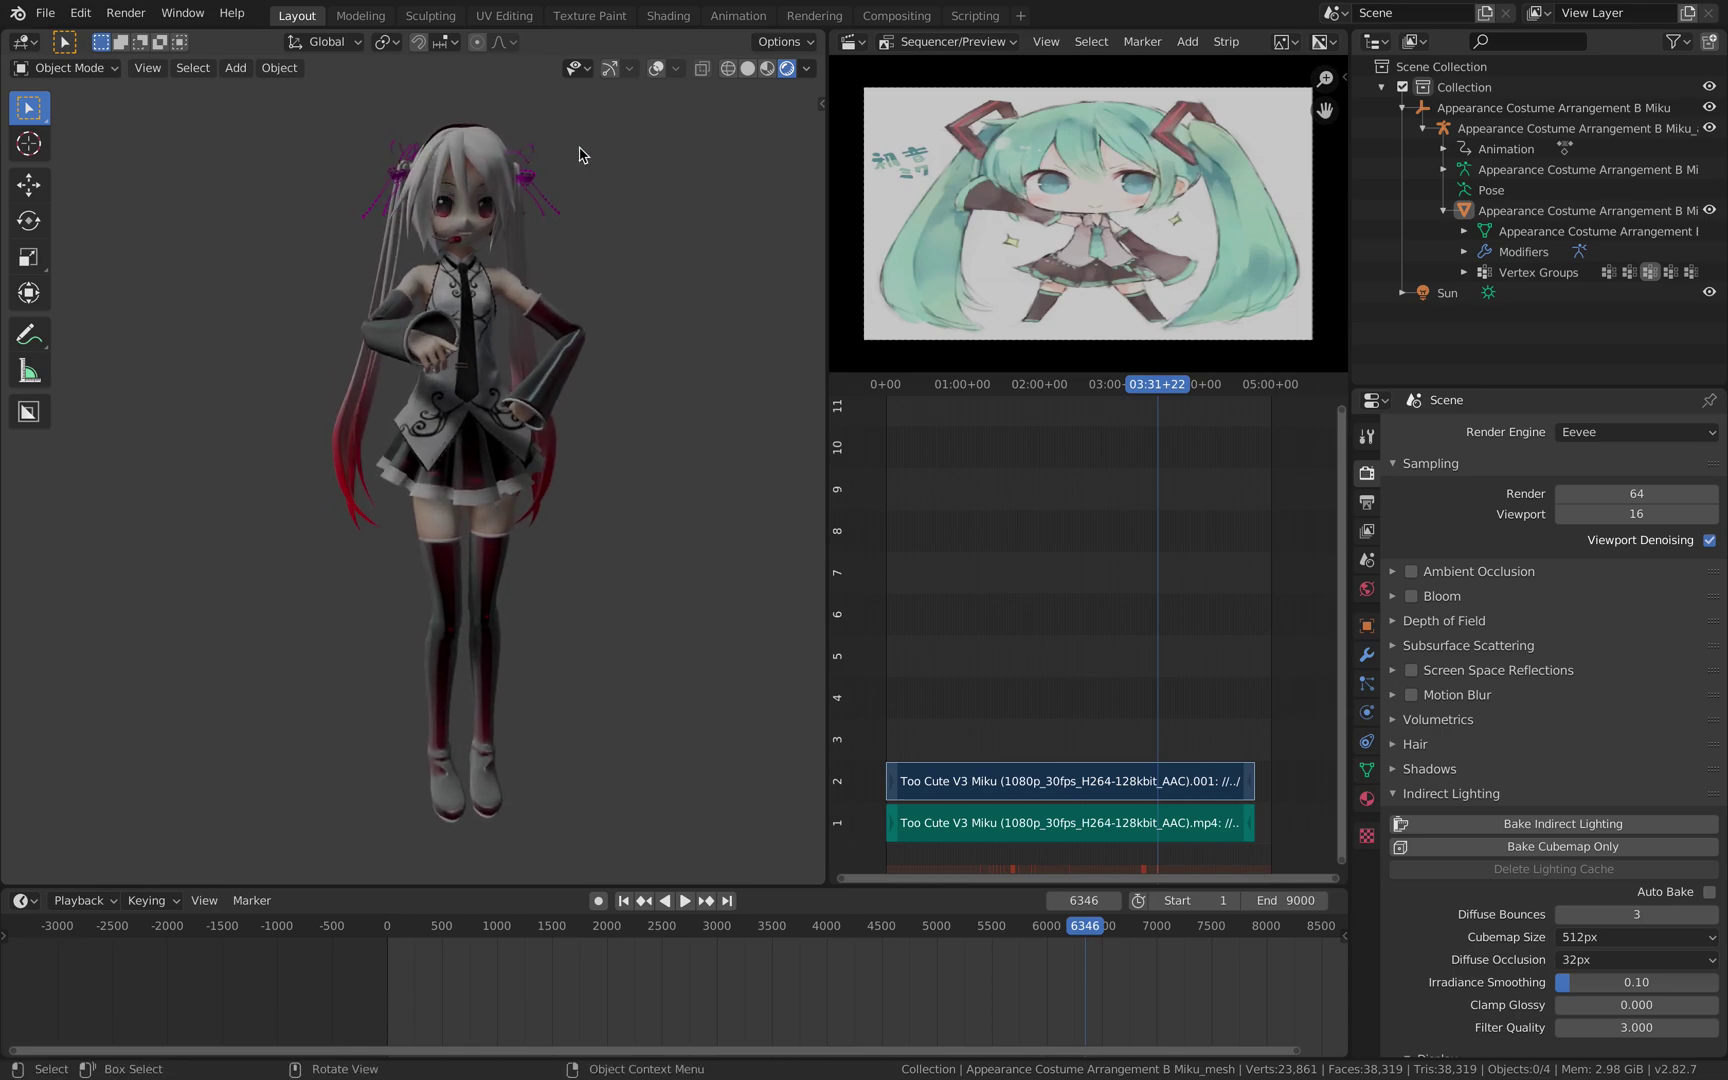
pyautogui.click(1595, 432)
pyautogui.click(1612, 480)
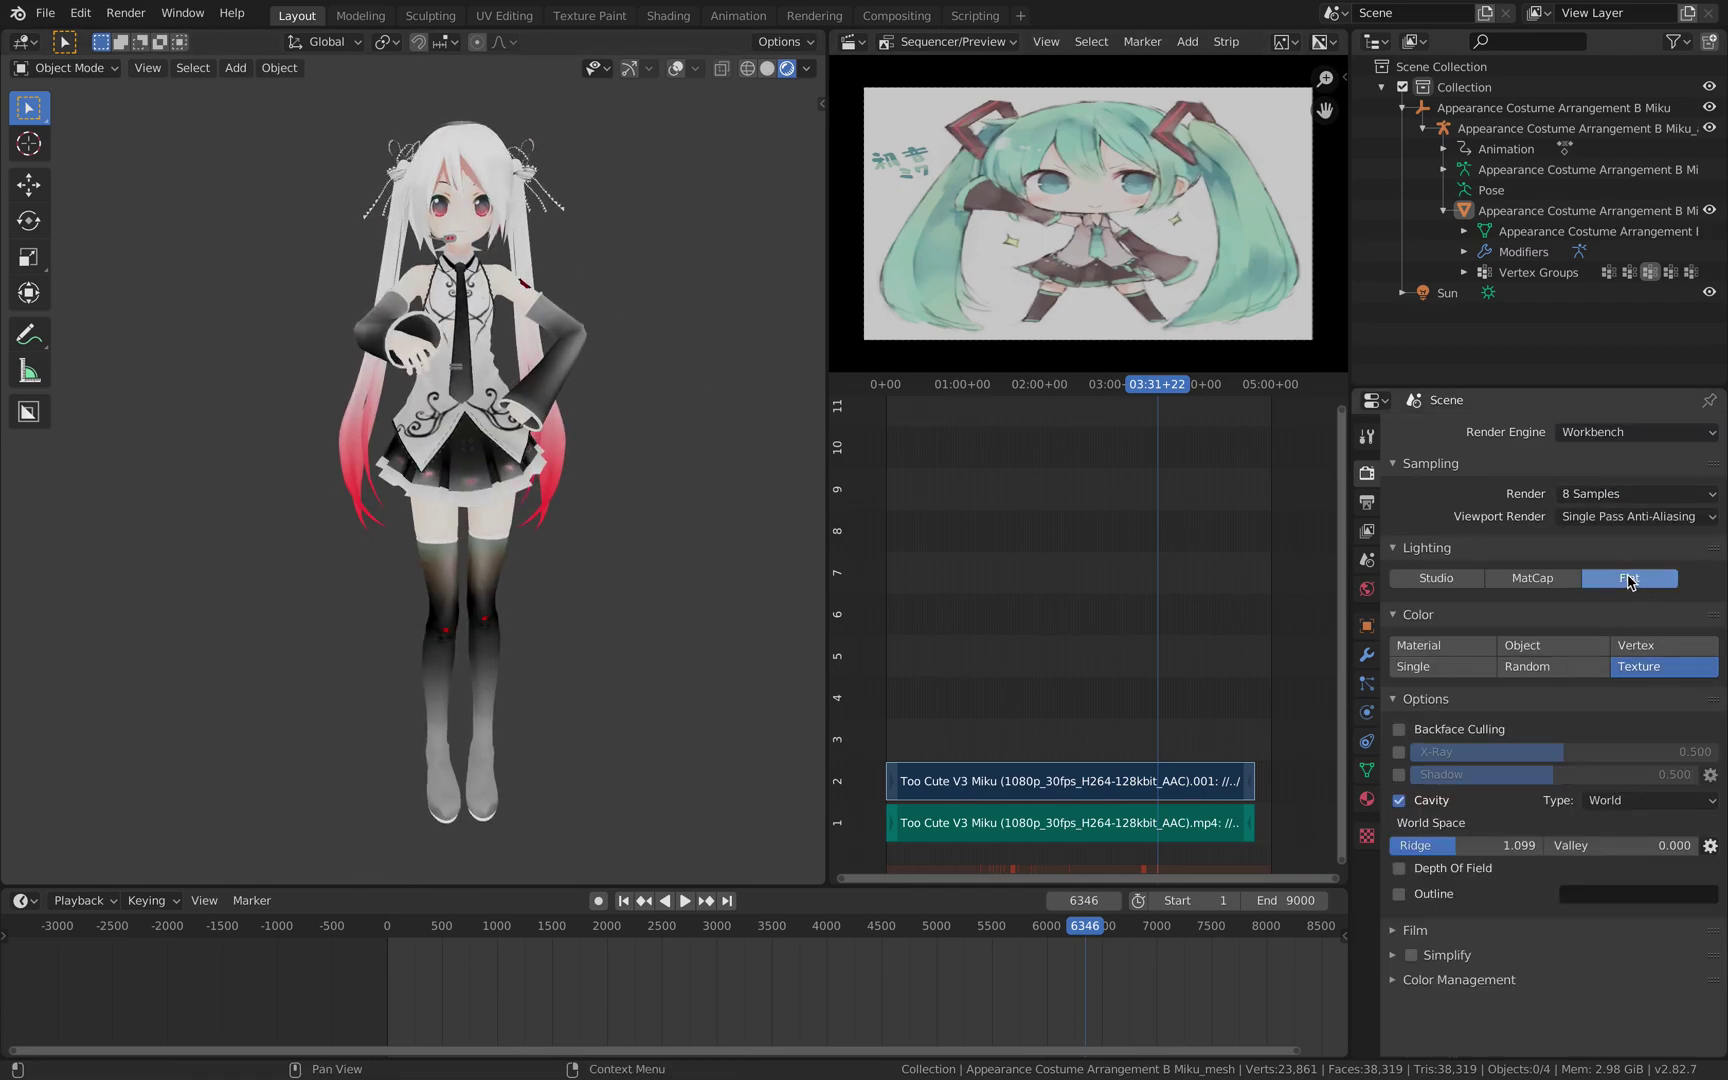
# Try MatCap and Studio lighting for the Workbench render and return to Flat lighting.
pyautogui.click(1532, 578)
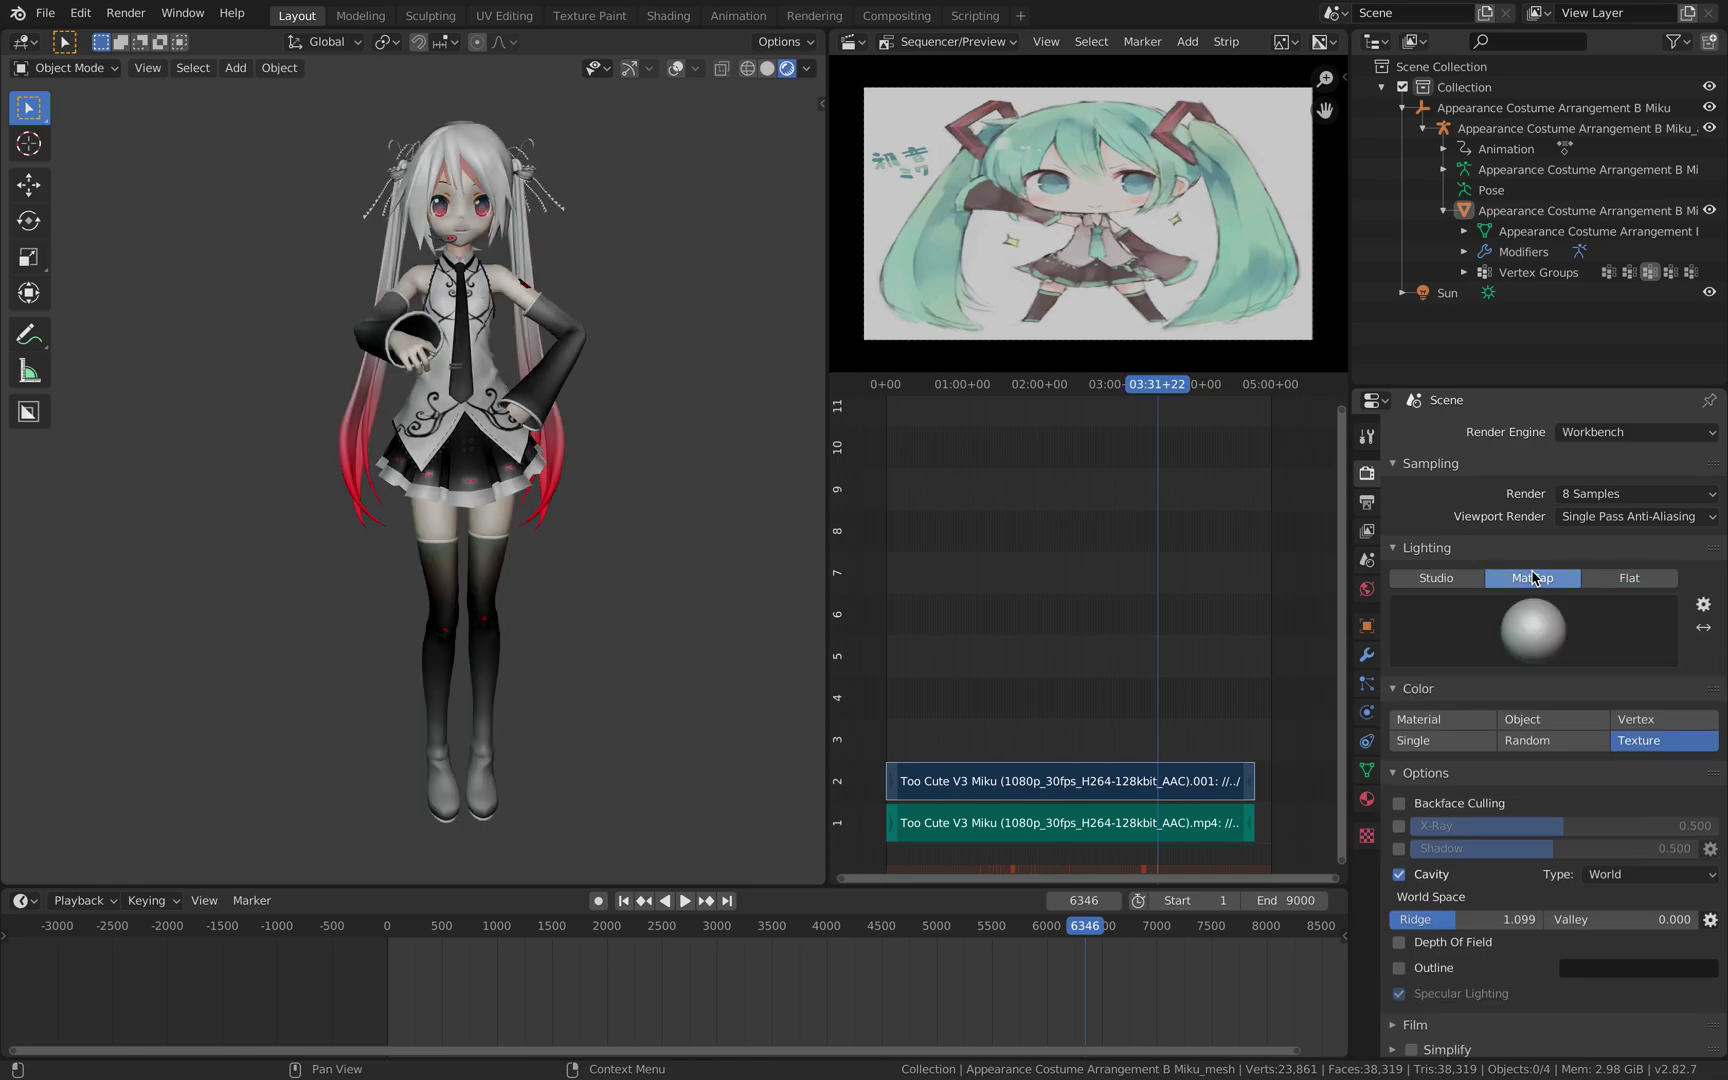
pyautogui.click(1455, 580)
pyautogui.click(1532, 578)
pyautogui.click(1622, 579)
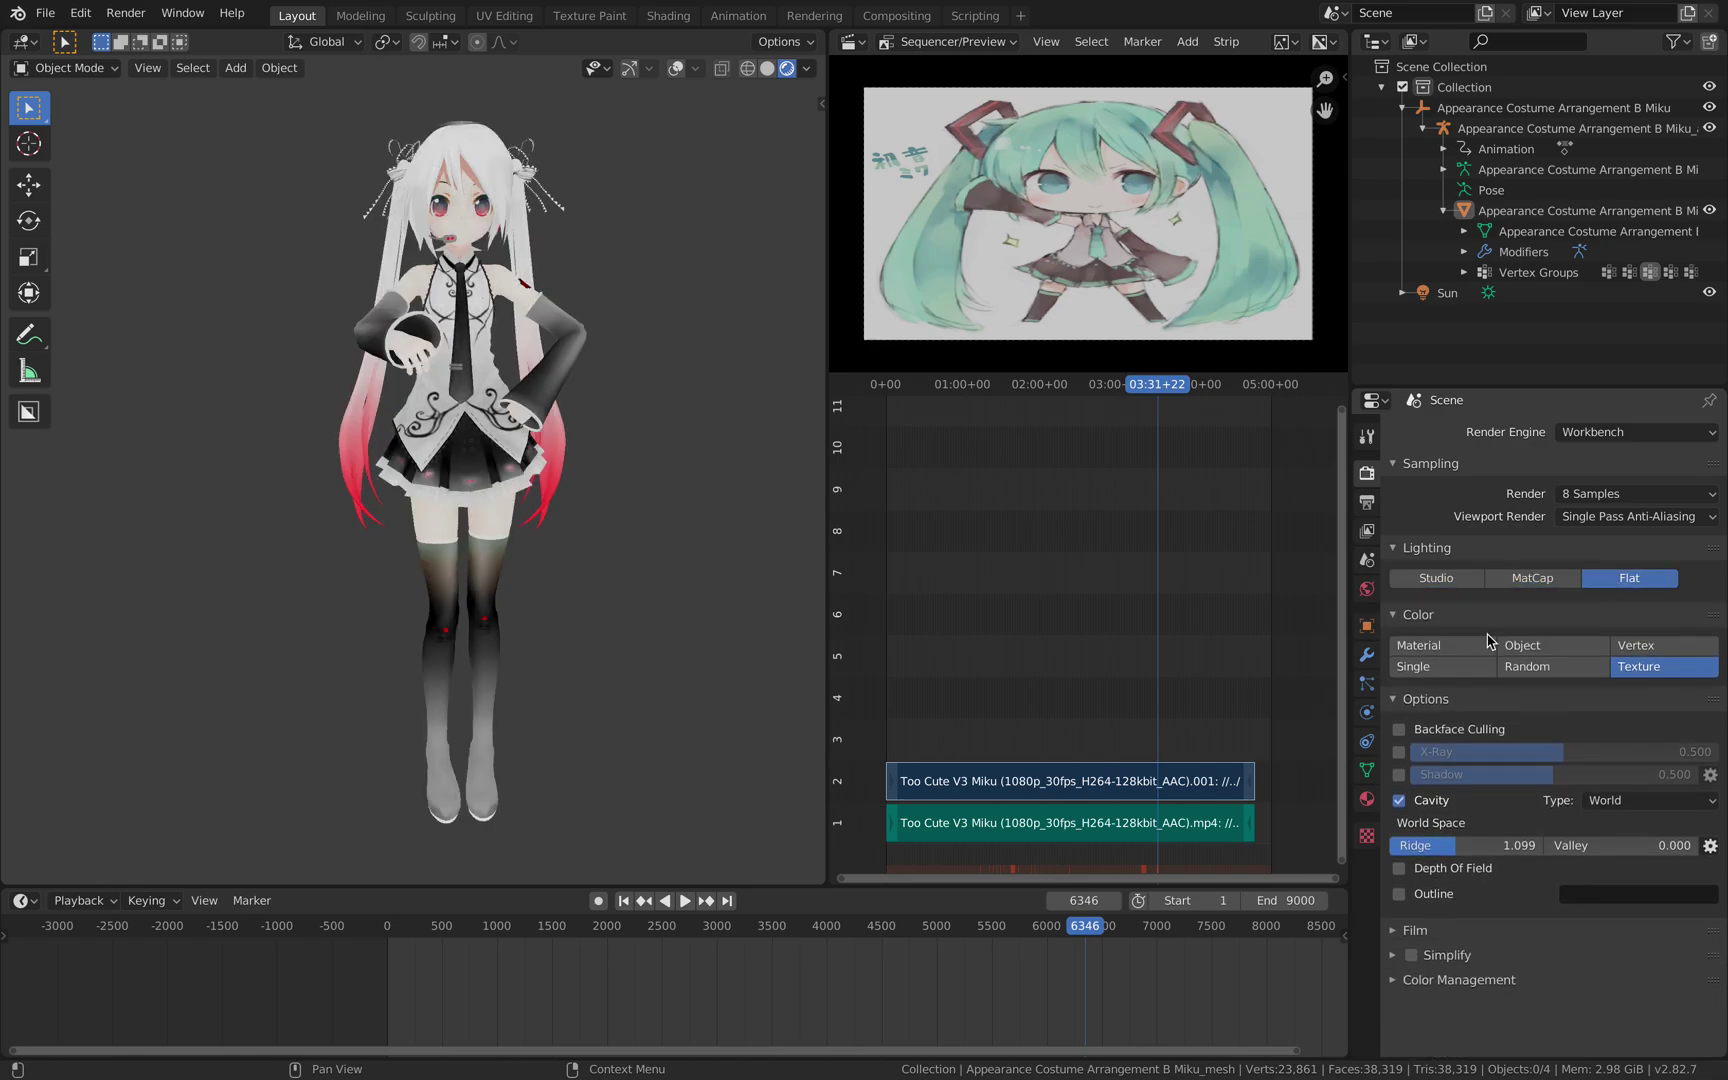
# Try the Workbench Shadow option, examine the shading on the character close up, and turn it off again.
pyautogui.click(1399, 775)
pyautogui.scroll(5, 407, 310)
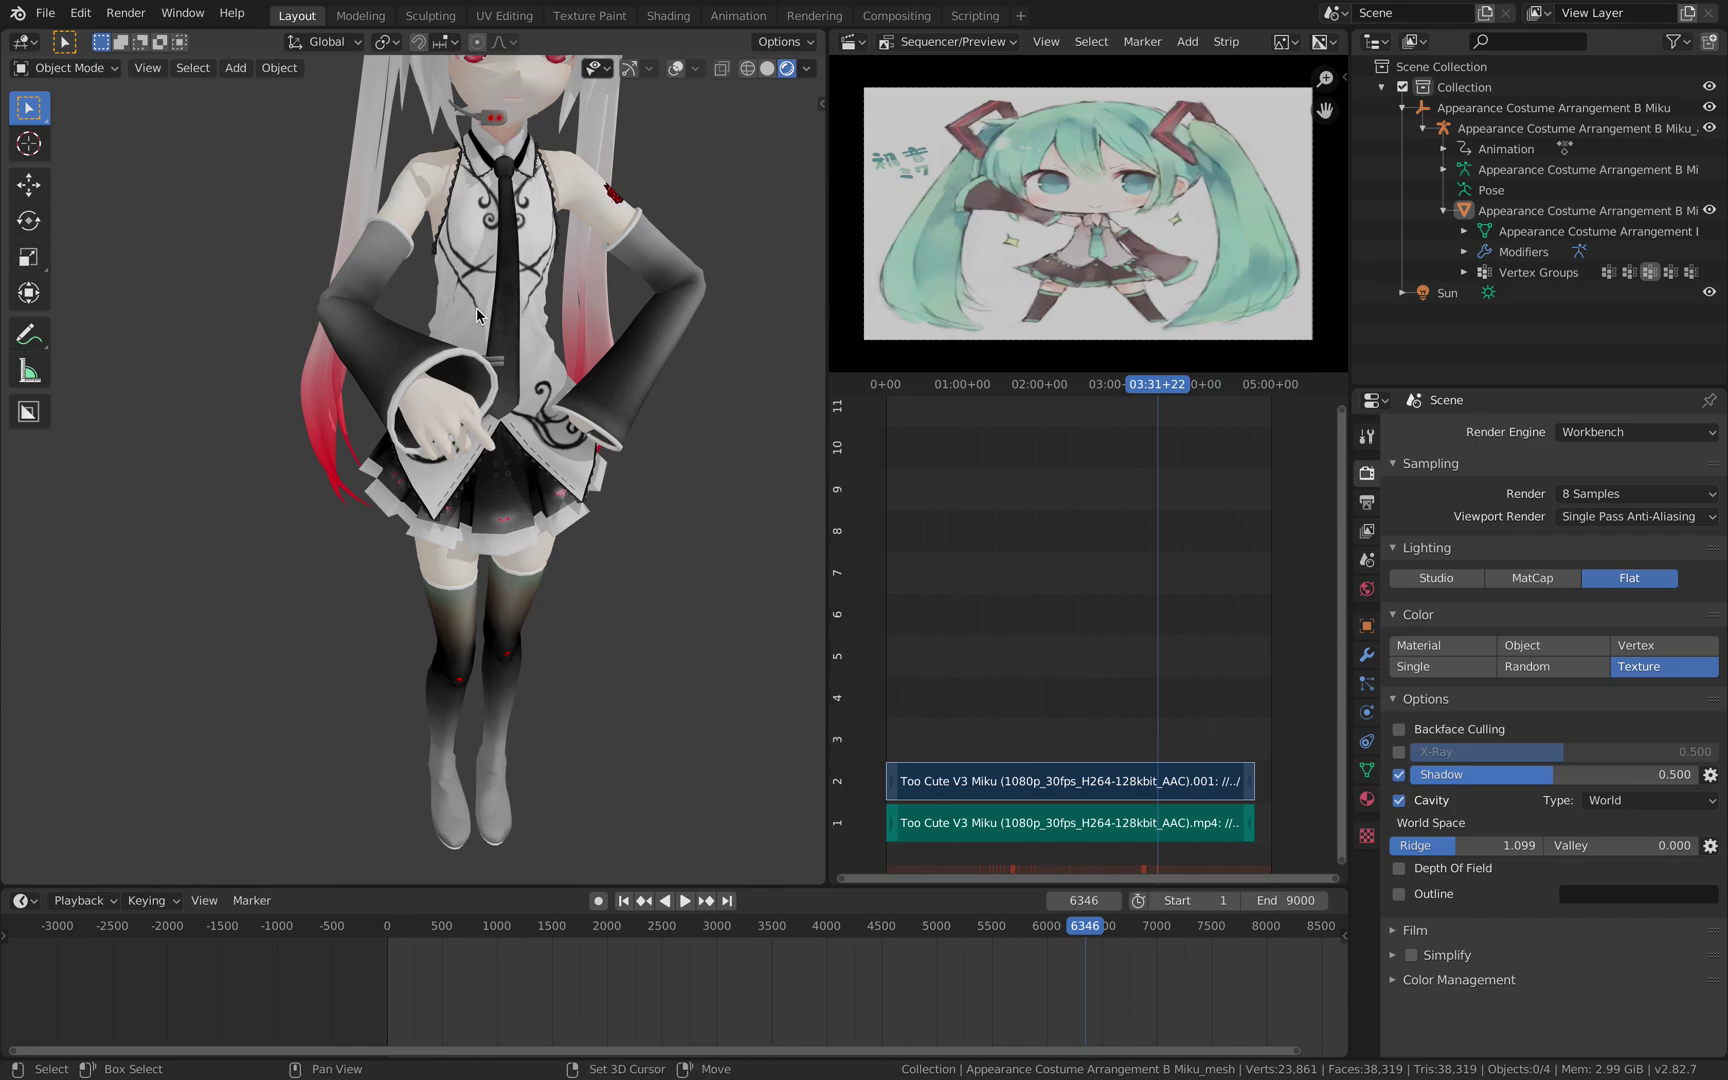
pyautogui.keyDown('shift'); pyautogui.moveTo(455, 300); pyautogui.dragTo(640, 400, button='middle'); pyautogui.keyUp('shift')
pyautogui.scroll(3, 462, 452)
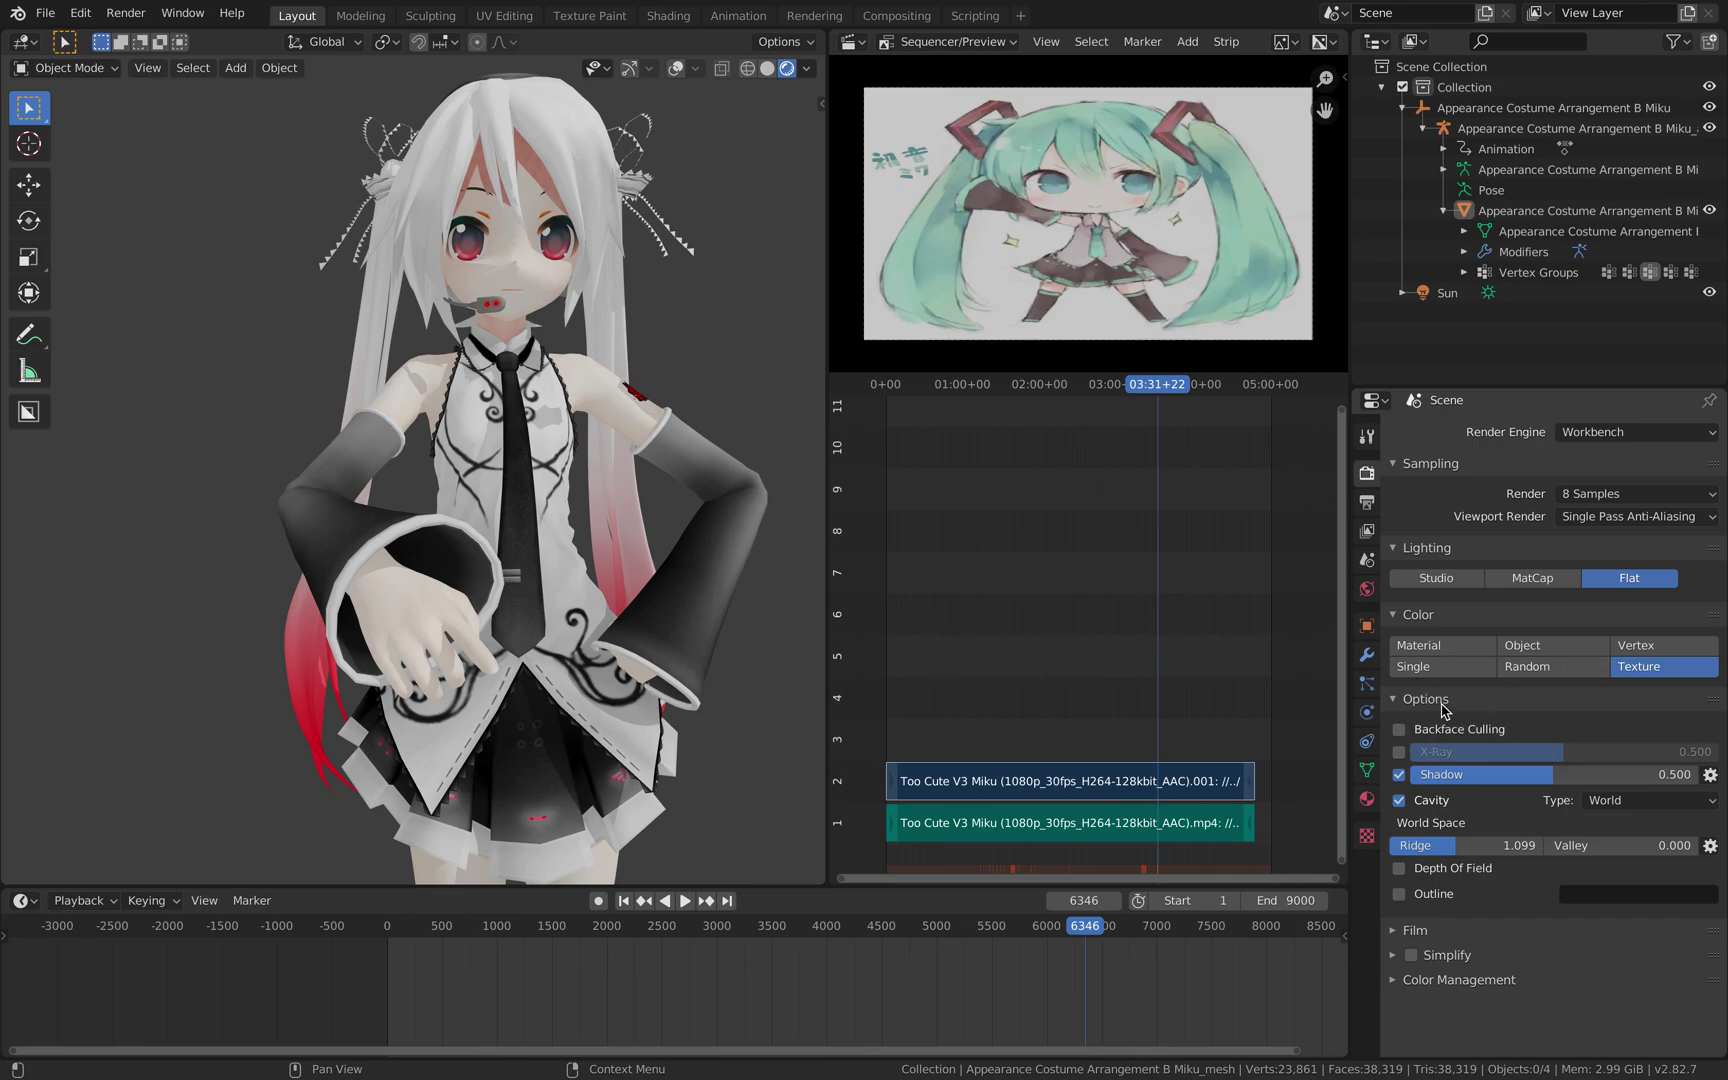
pyautogui.click(1398, 775)
# Toggle the Workbench Cavity option off and on to compare its effect on the character, leaving it enabled.
pyautogui.click(1399, 800)
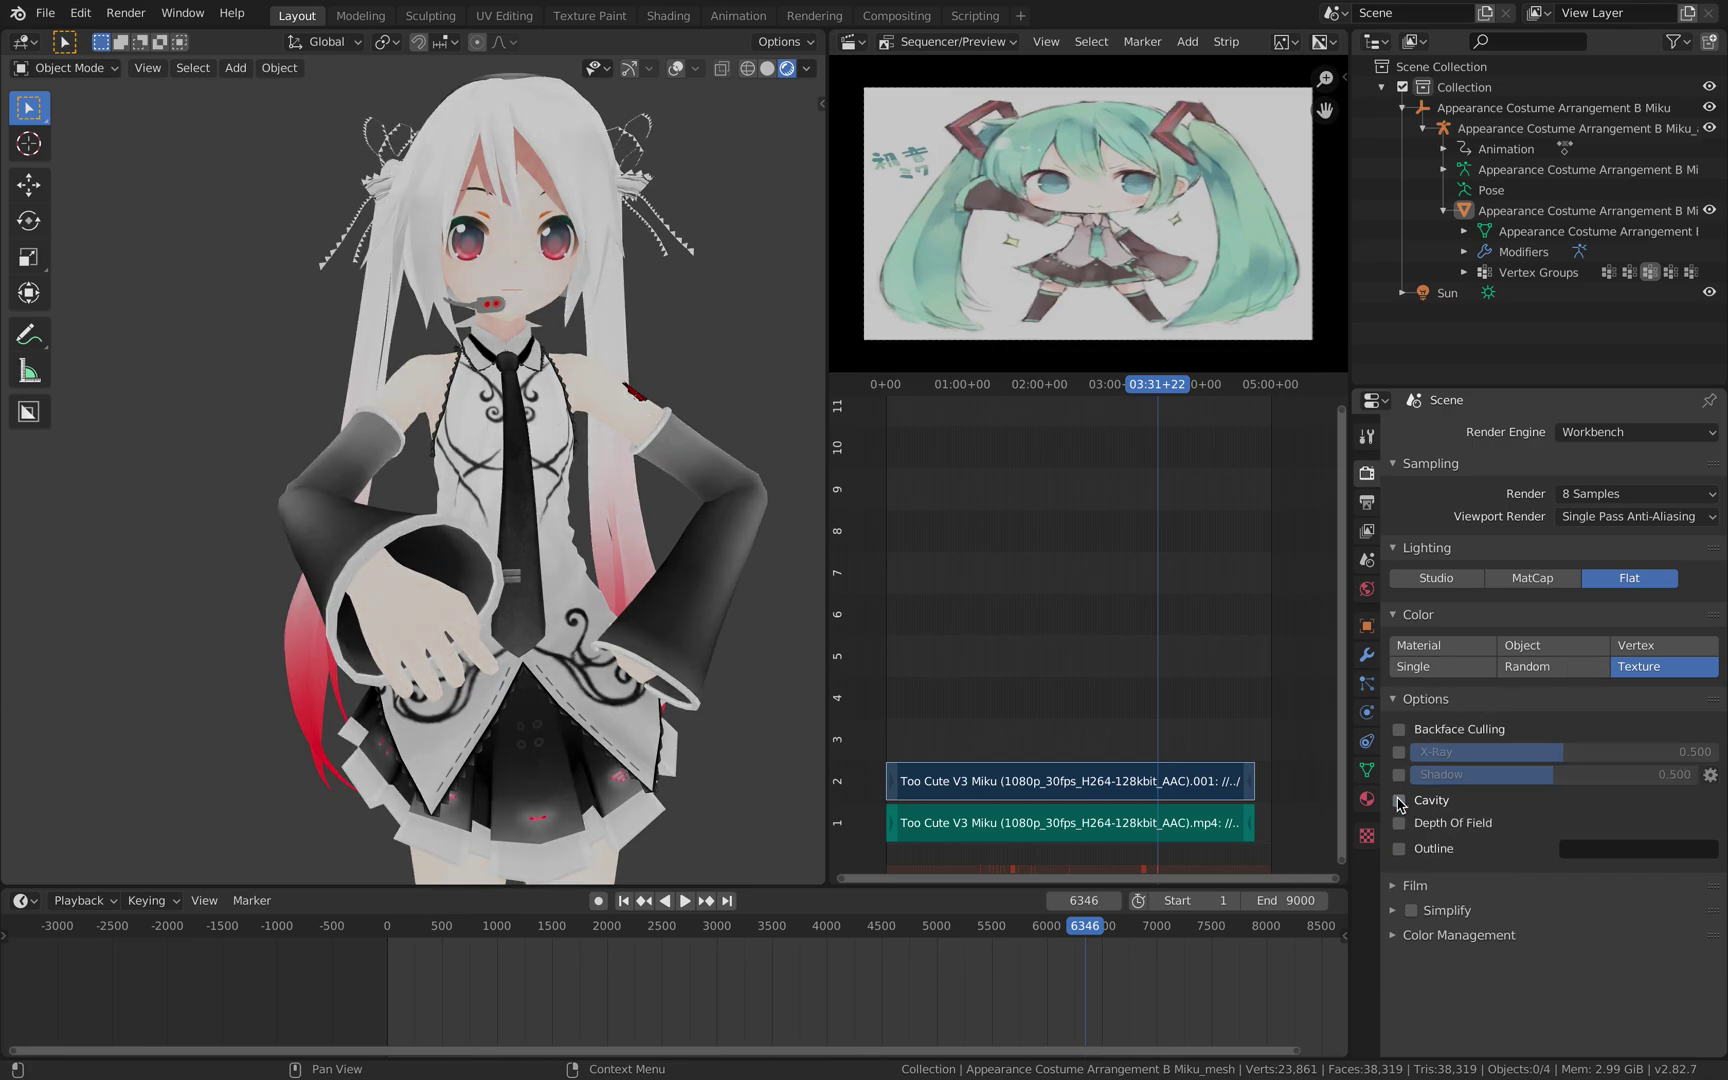
pyautogui.click(1399, 800)
pyautogui.click(1399, 800)
pyautogui.click(1399, 800)
pyautogui.click(1398, 801)
pyautogui.click(1398, 801)
pyautogui.scroll(-1, 583, 551)
pyautogui.scroll(1, 583, 551)
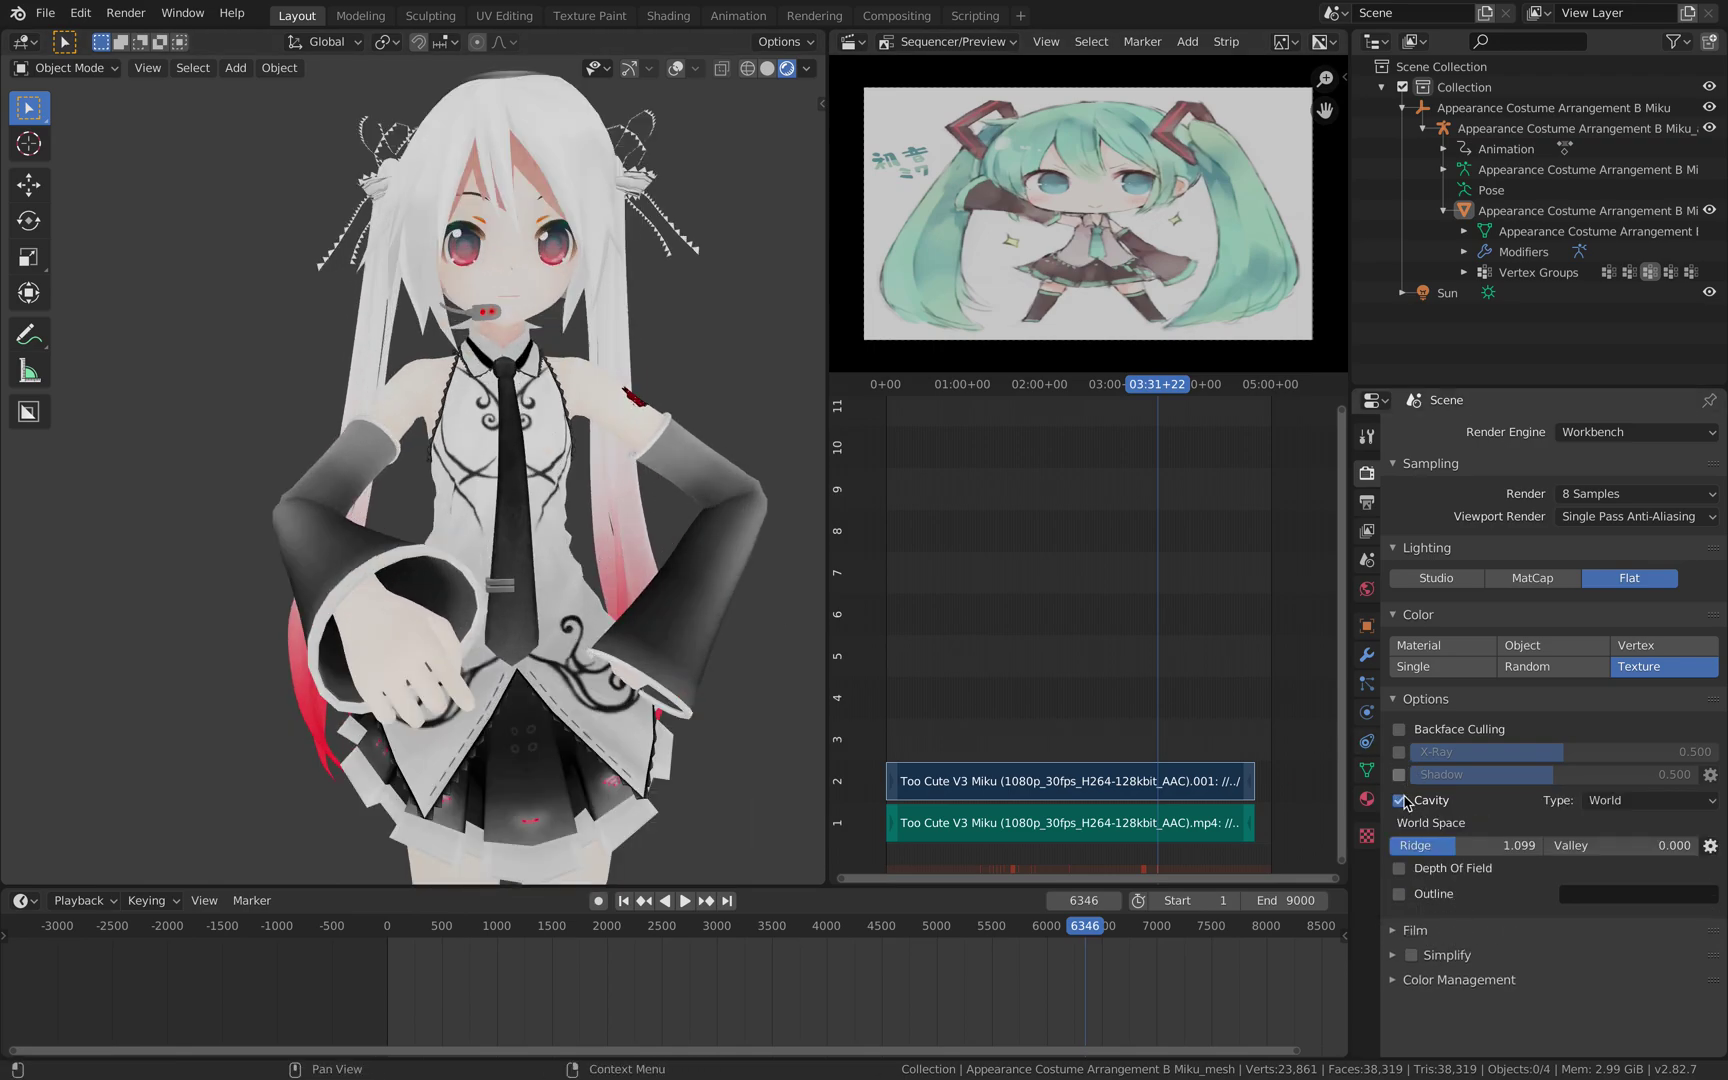
# Enable the Workbench Outline option and set the outline colour to white with a value of 1.000.
pyautogui.click(1398, 893)
pyautogui.click(1398, 893)
pyautogui.click(1398, 893)
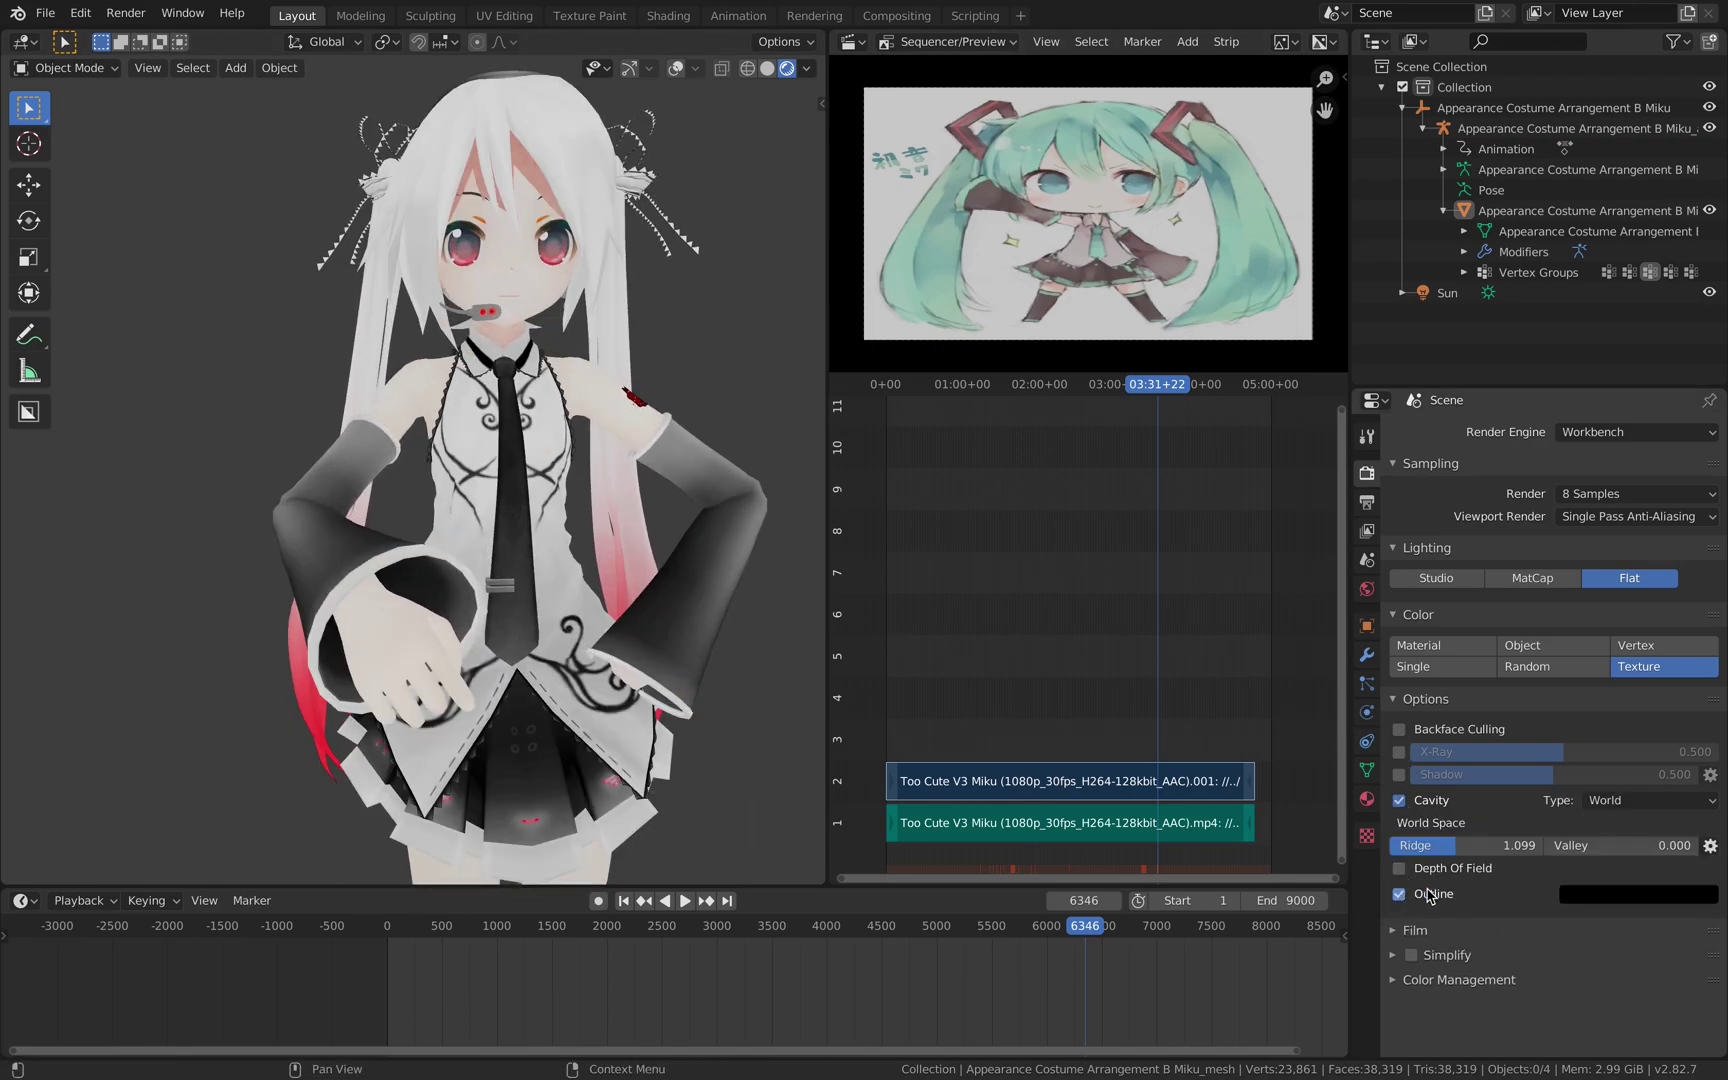
pyautogui.click(1599, 896)
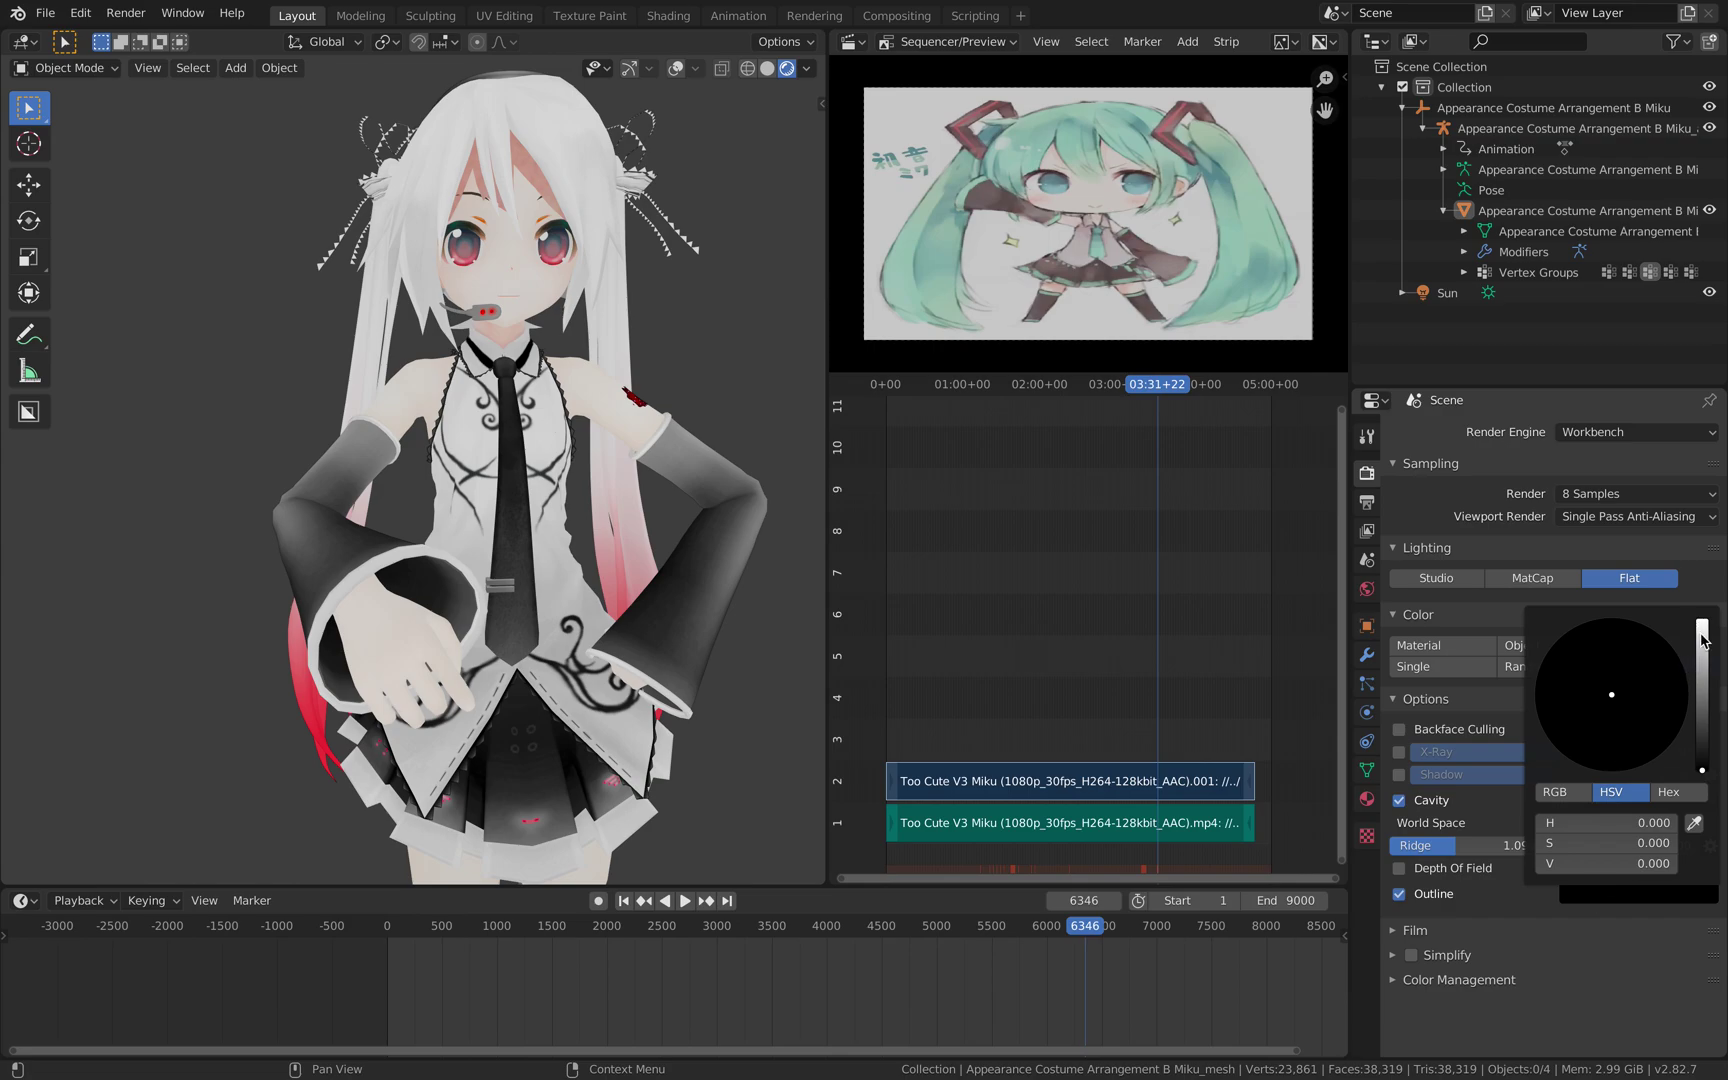
pyautogui.moveTo(1704, 640)
pyautogui.mouseDown()
pyautogui.moveTo(1703, 665)
pyautogui.moveTo(1702, 620)
pyautogui.moveTo(1702, 720)
pyautogui.moveTo(1702, 619)
pyautogui.mouseUp()
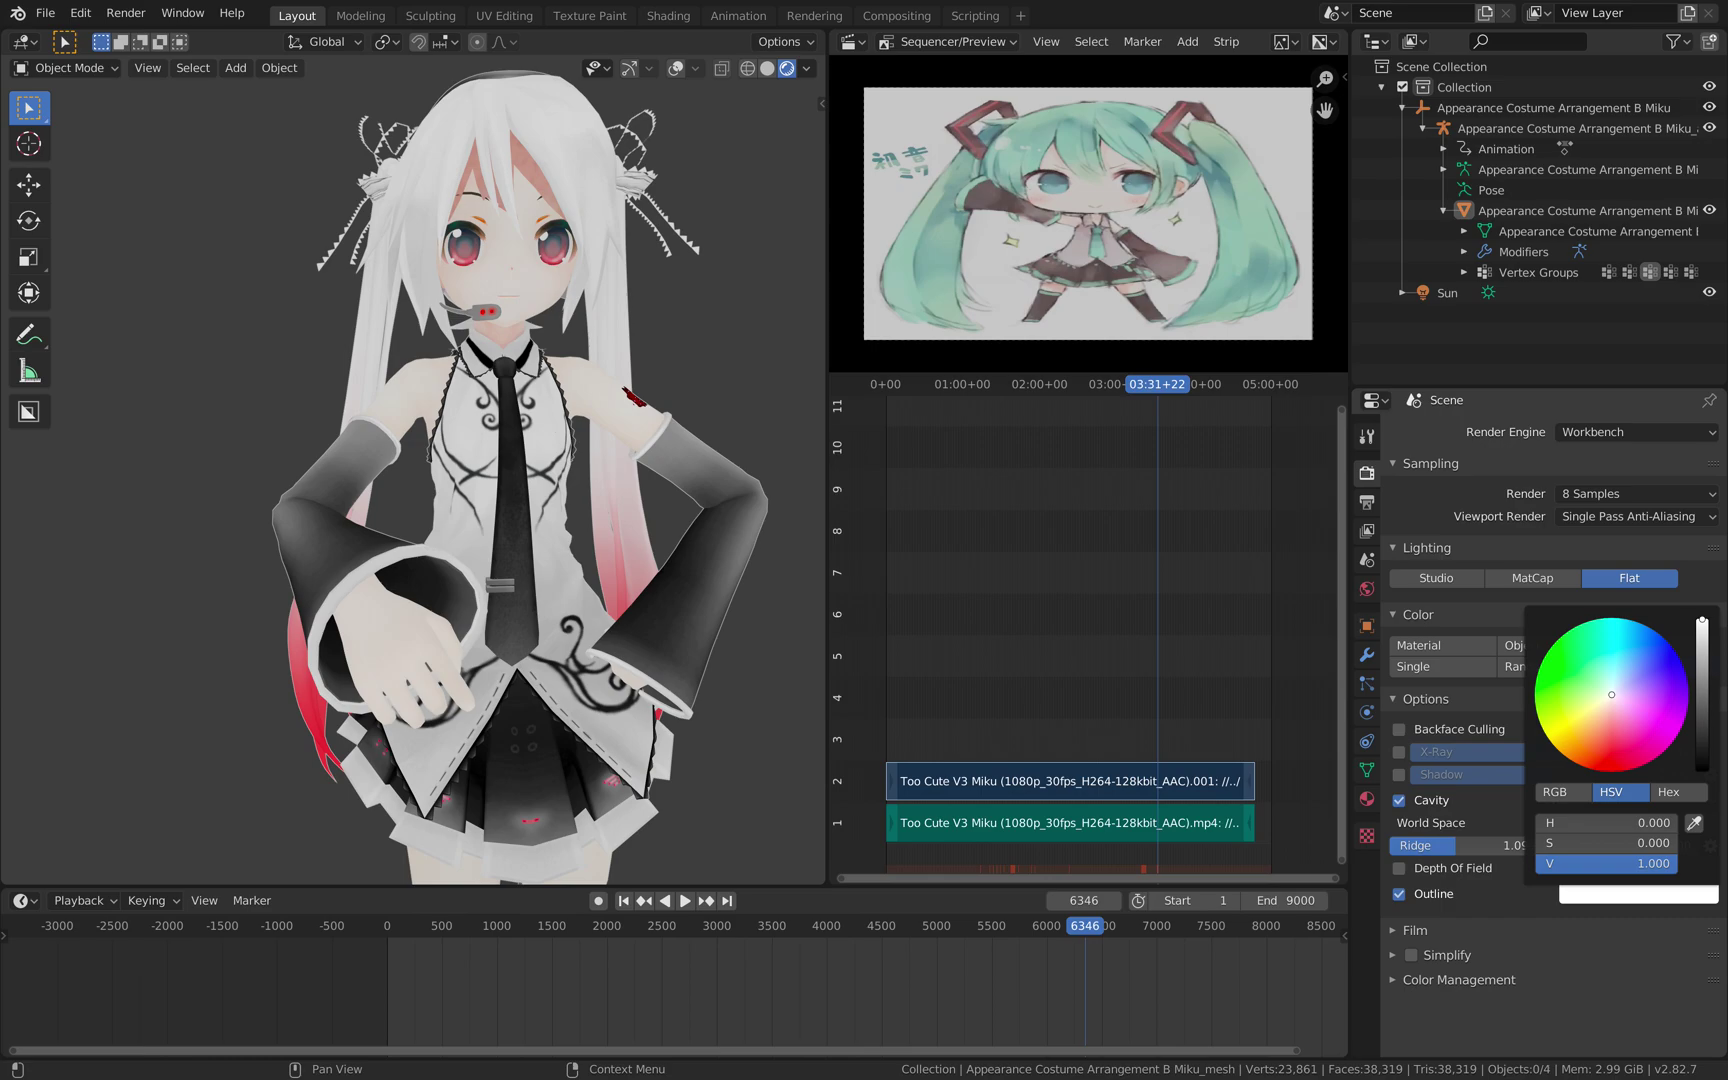
pyautogui.scroll(-5, 600, 590)
pyautogui.moveTo(609, 590); pyautogui.dragTo(526, 612, button='middle')
pyautogui.scroll(4, 497, 598)
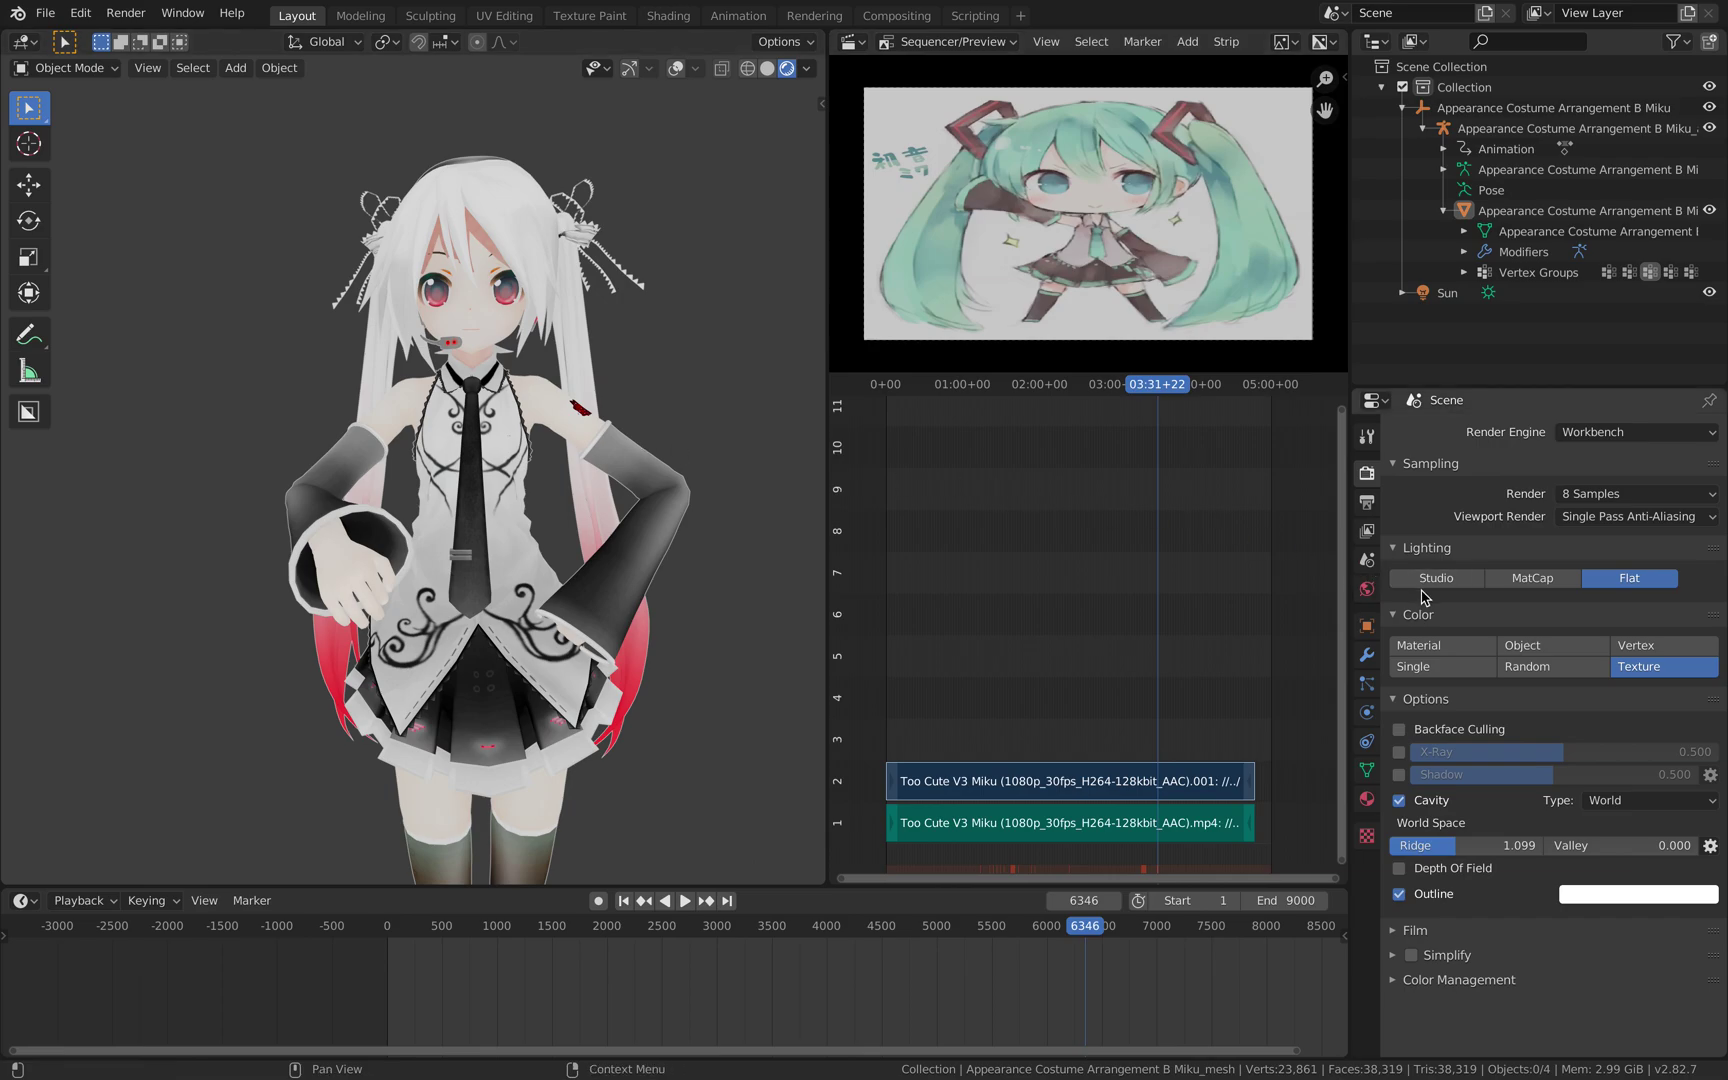
pyautogui.moveTo(385, 330); pyautogui.dragTo(441, 356, button='middle')
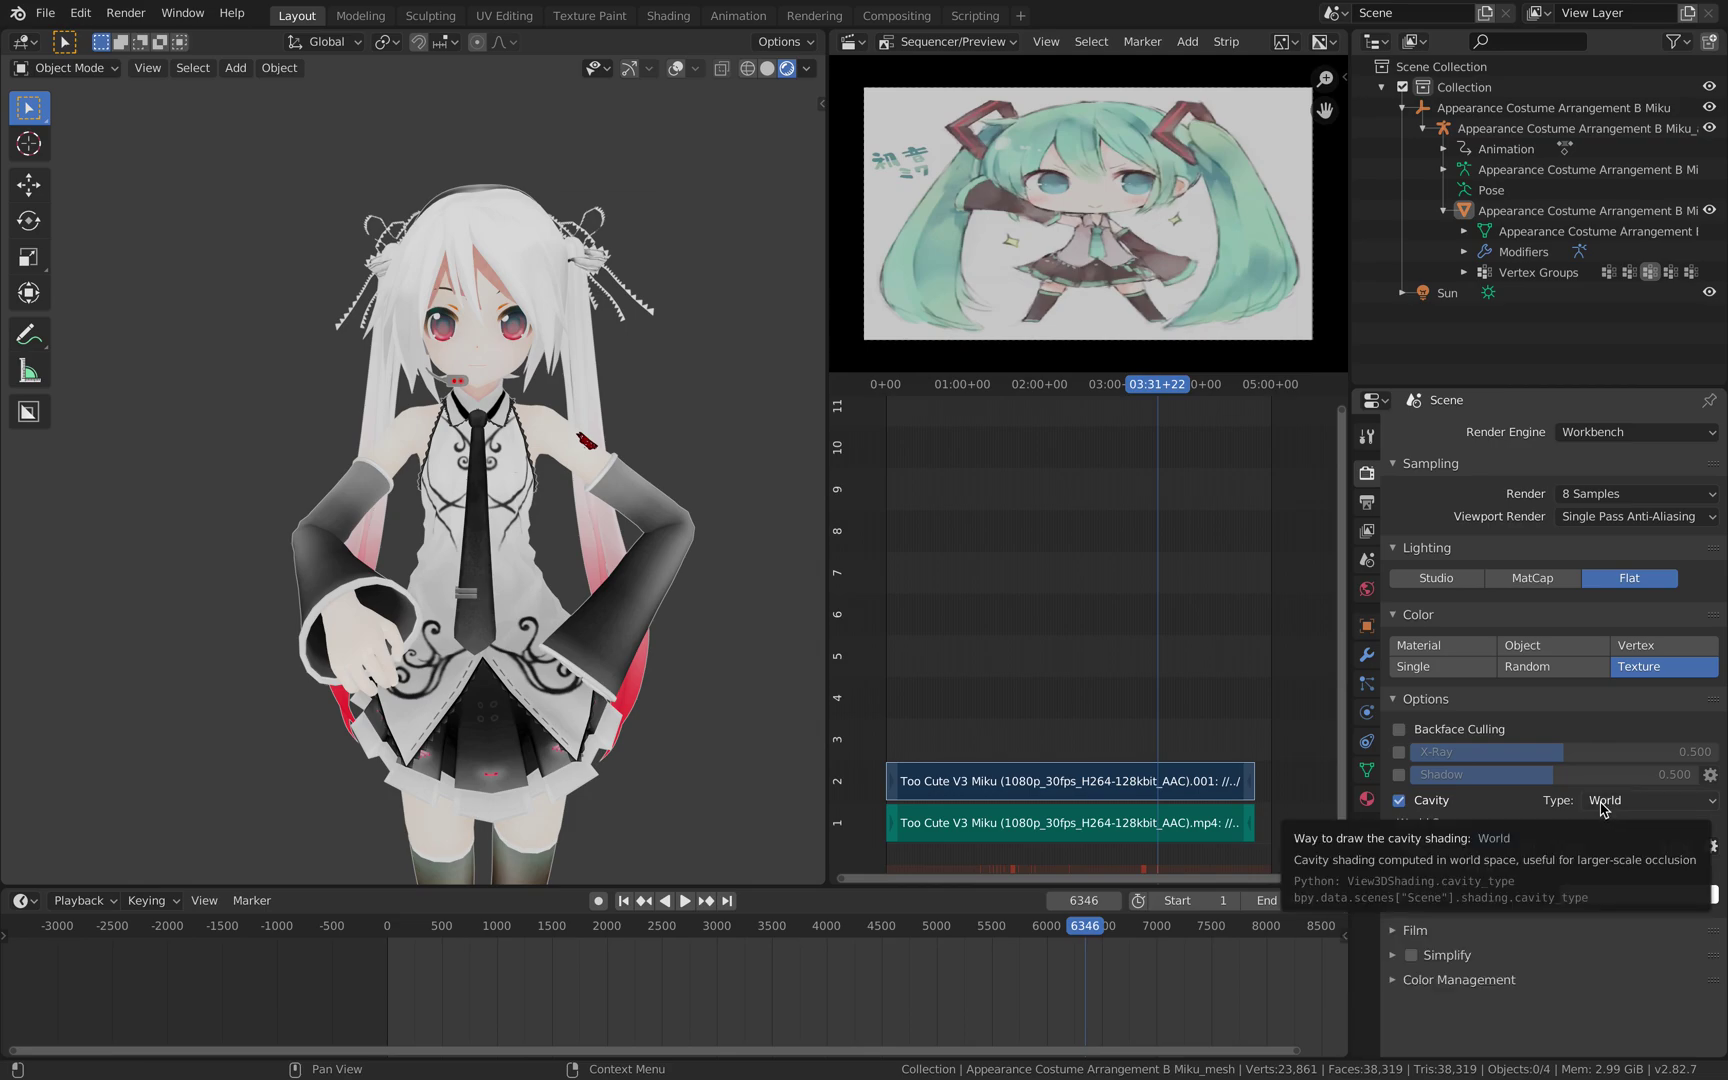
# Switch to the browser and look over the Appearance Costume Arrangement B Miku page and its download option.
pyautogui.hotkey('ctrl', 'Right')
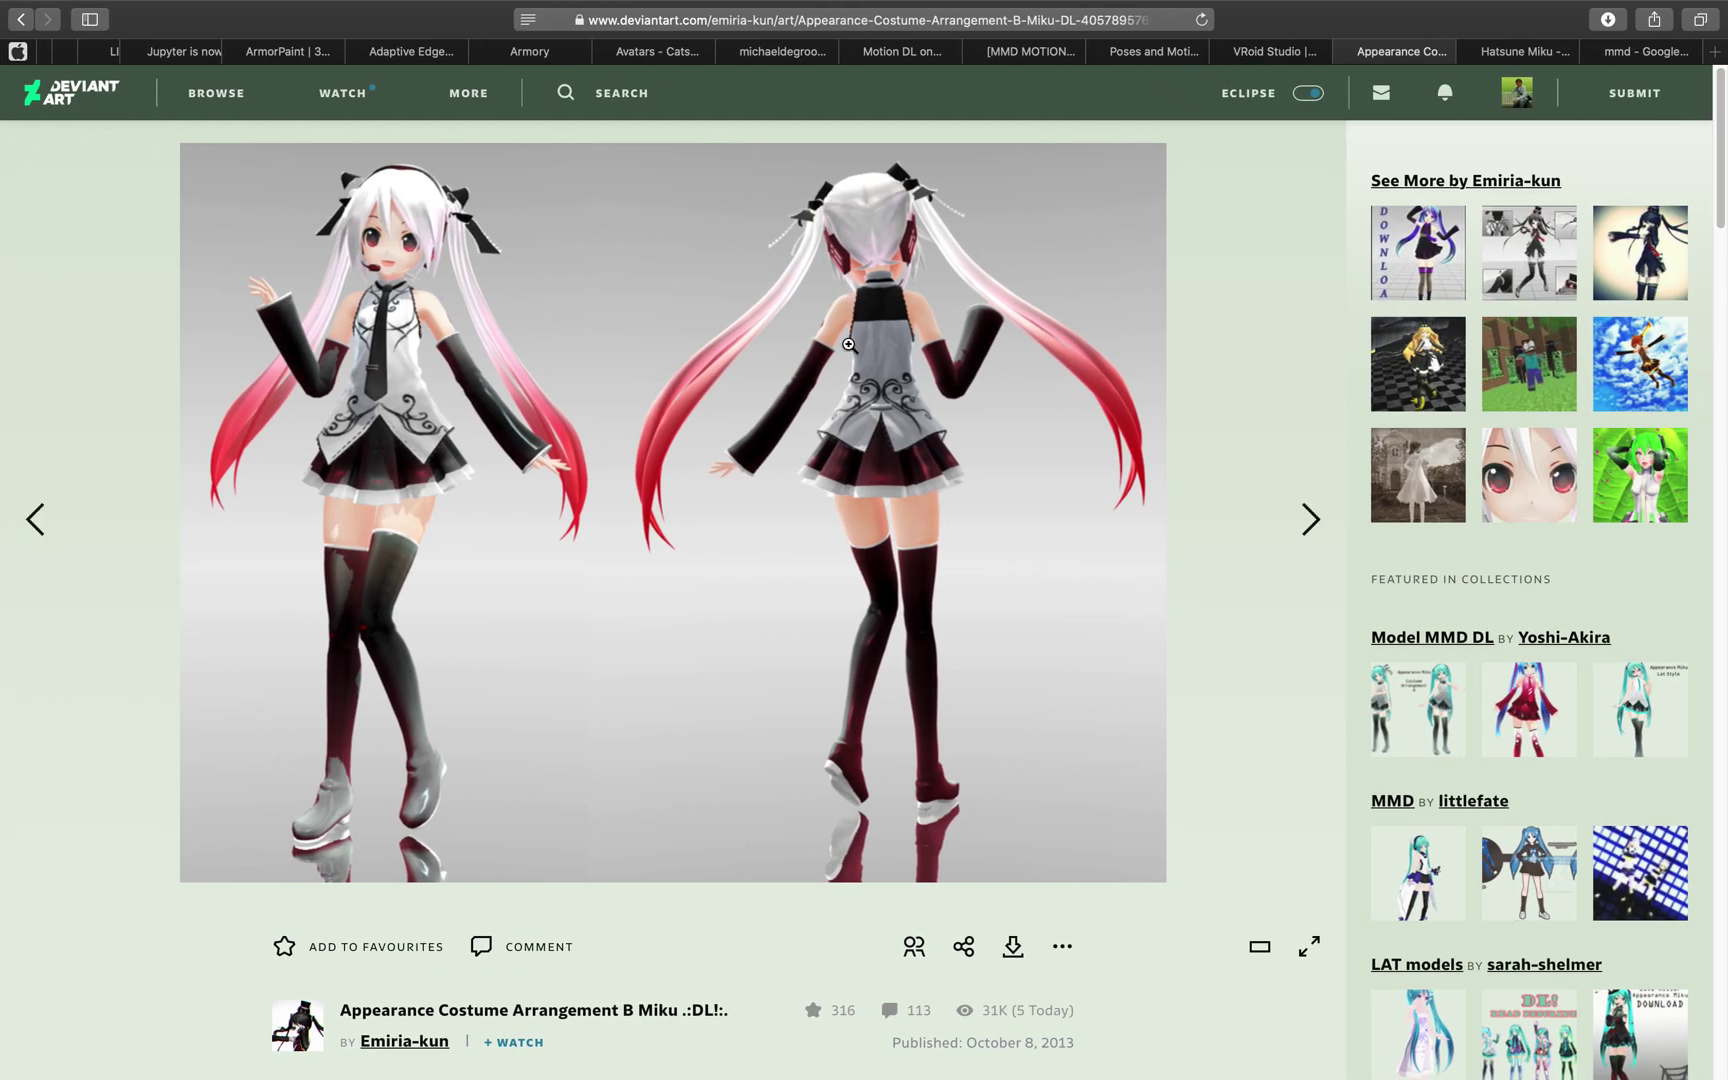
pyautogui.scroll(-5, 849, 345)
pyautogui.scroll(2, 700, 360)
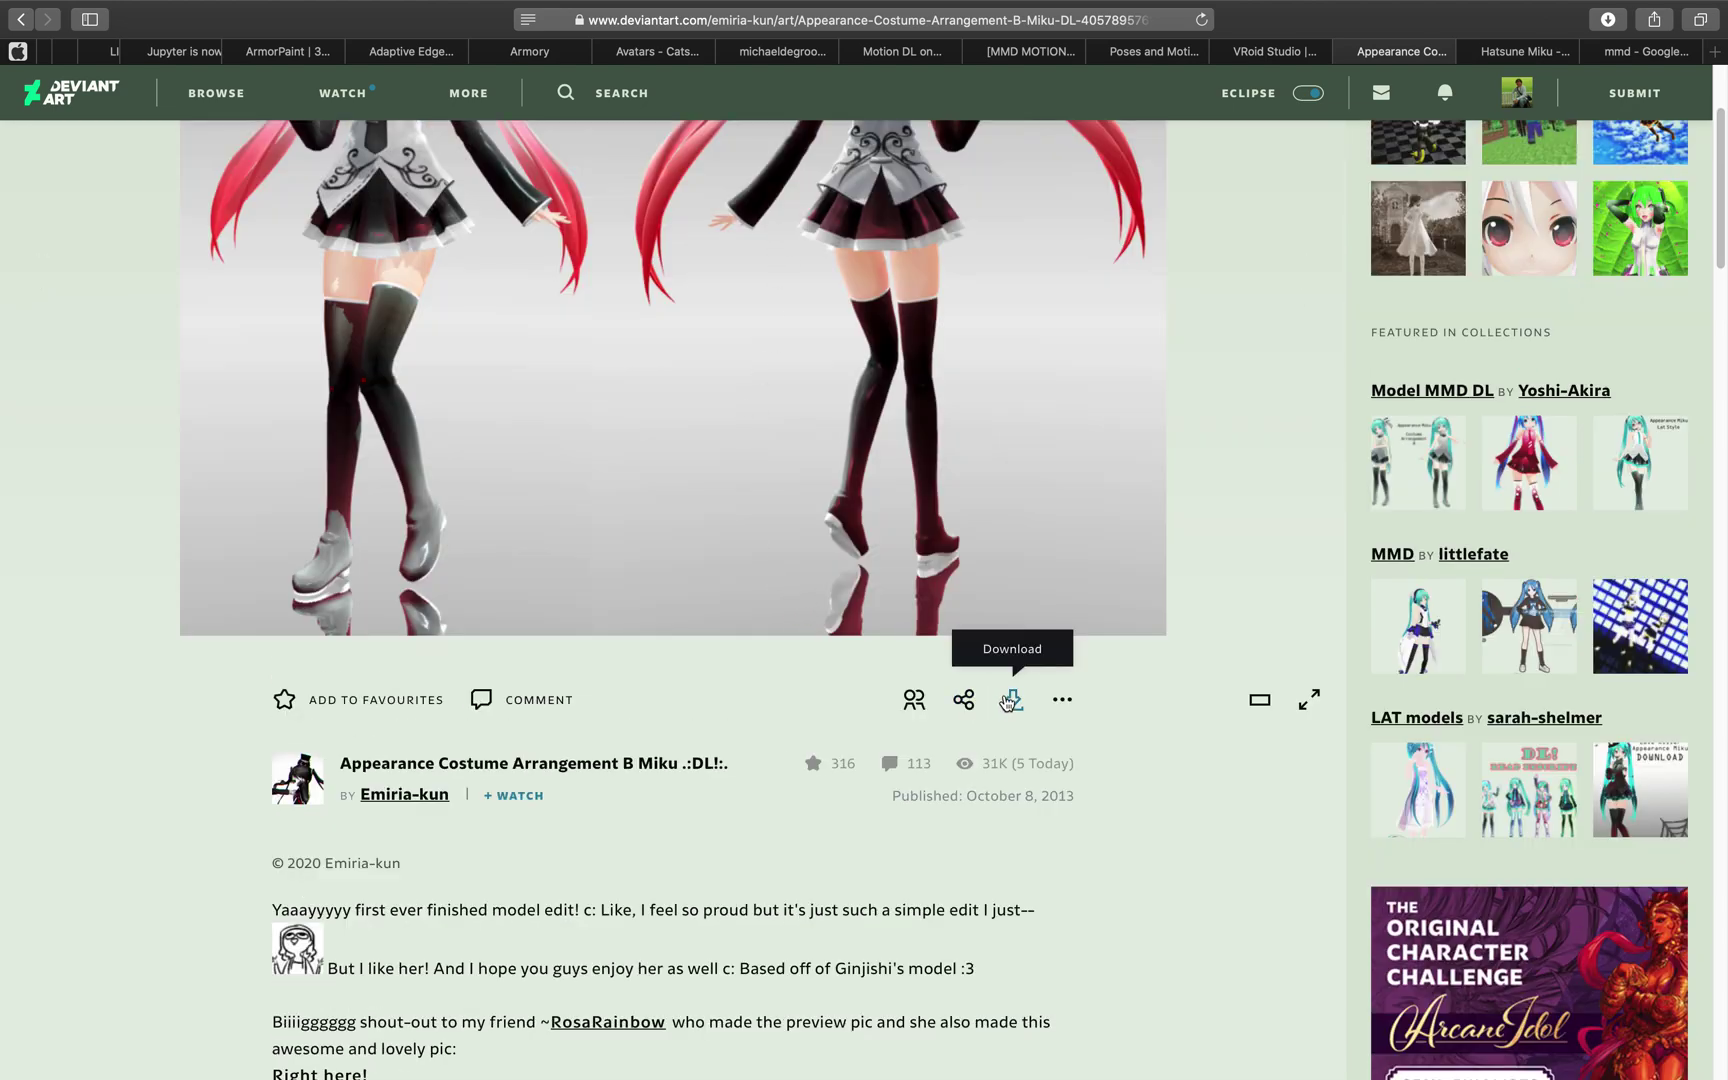
pyautogui.scroll(3, 771, 345)
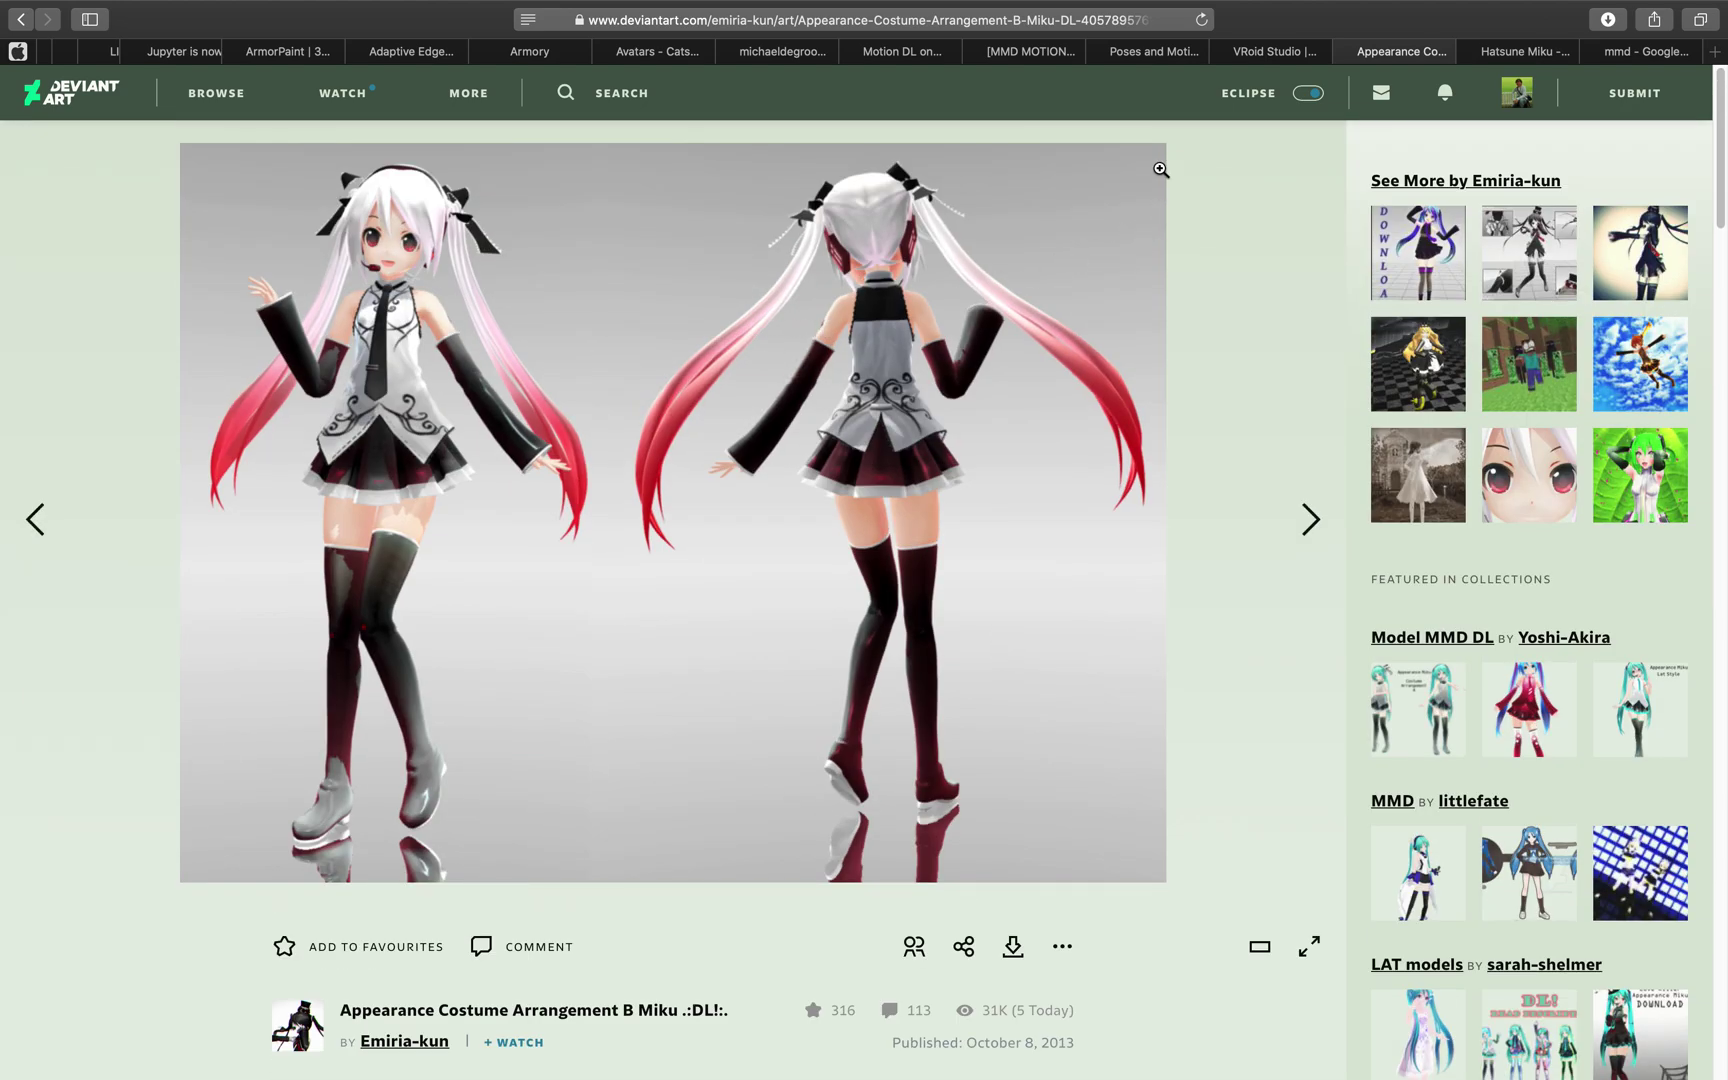
# View the cats-blender-plugin repository on GitHub and bring up the VRCat forum thread about the plugin.
pyautogui.click(918, 55)
pyautogui.click(816, 54)
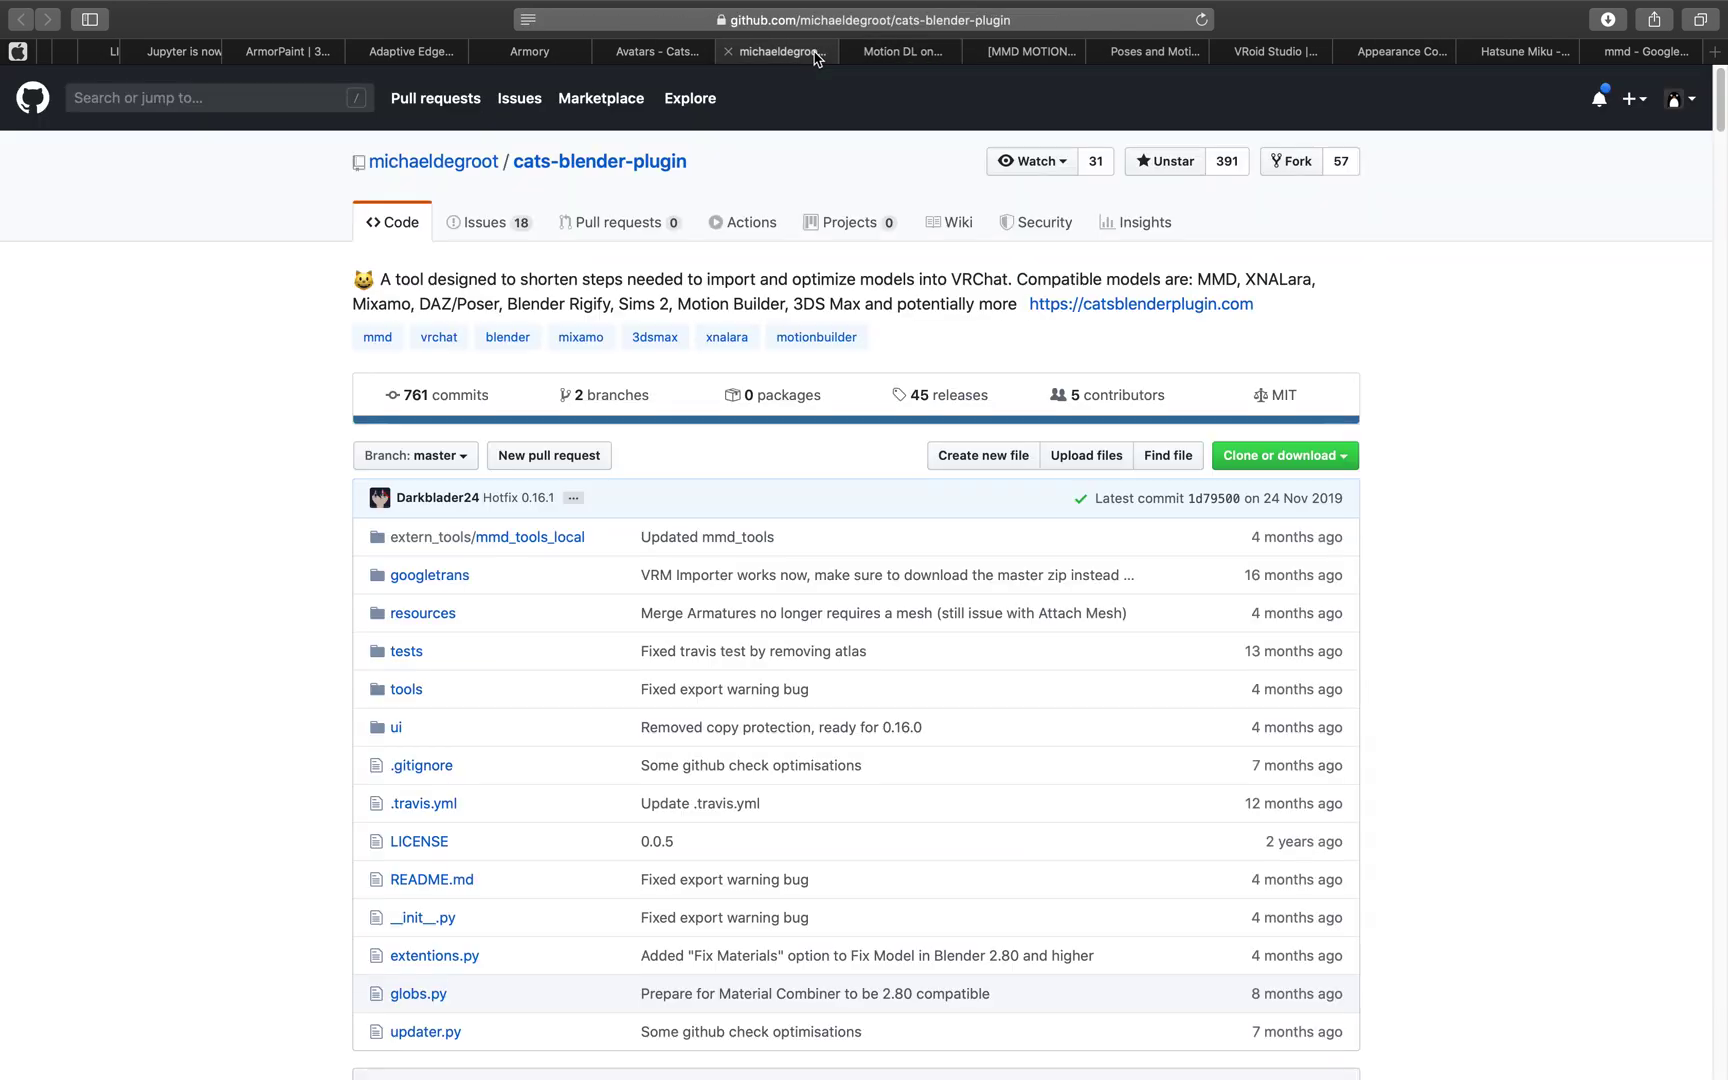
pyautogui.click(671, 62)
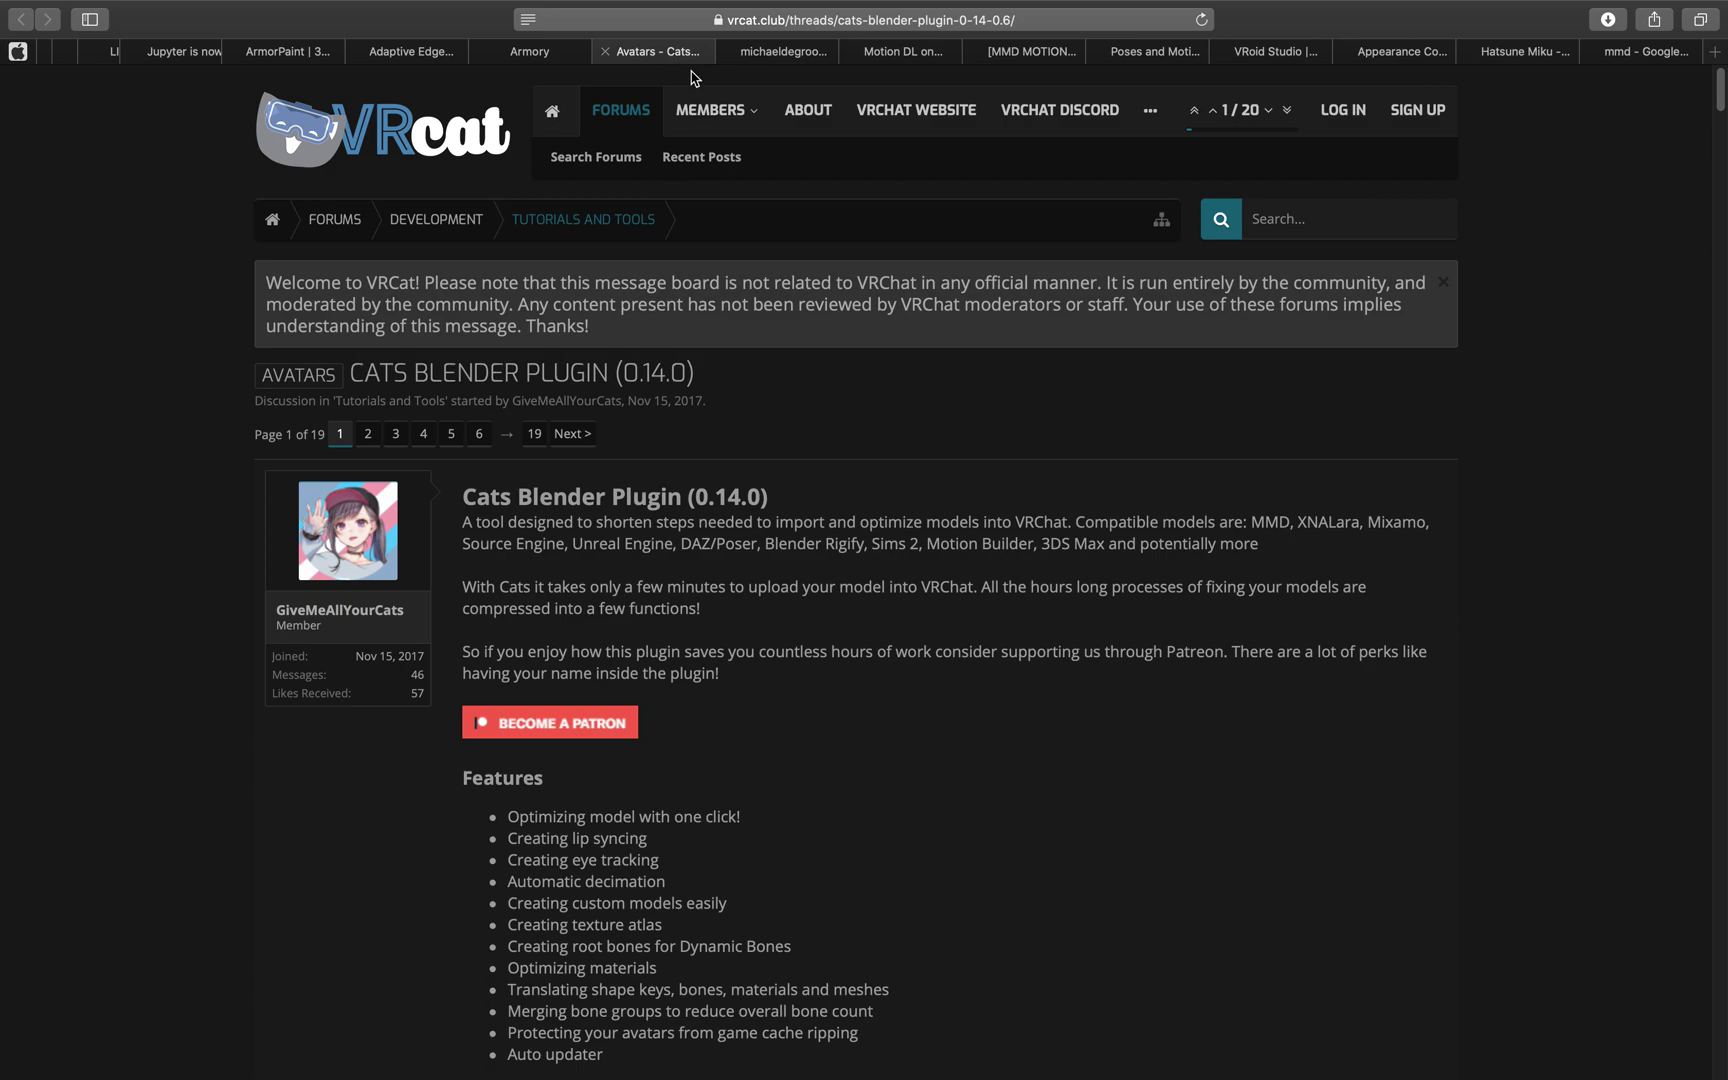
# Read the Cats Blender Plugin (0.14.0) thread, covering the features, requirements, installation instructions and tutorial videos.
pyautogui.moveTo(477, 499); pyautogui.dragTo(755, 510)
pyautogui.scroll(-1, 840, 500)
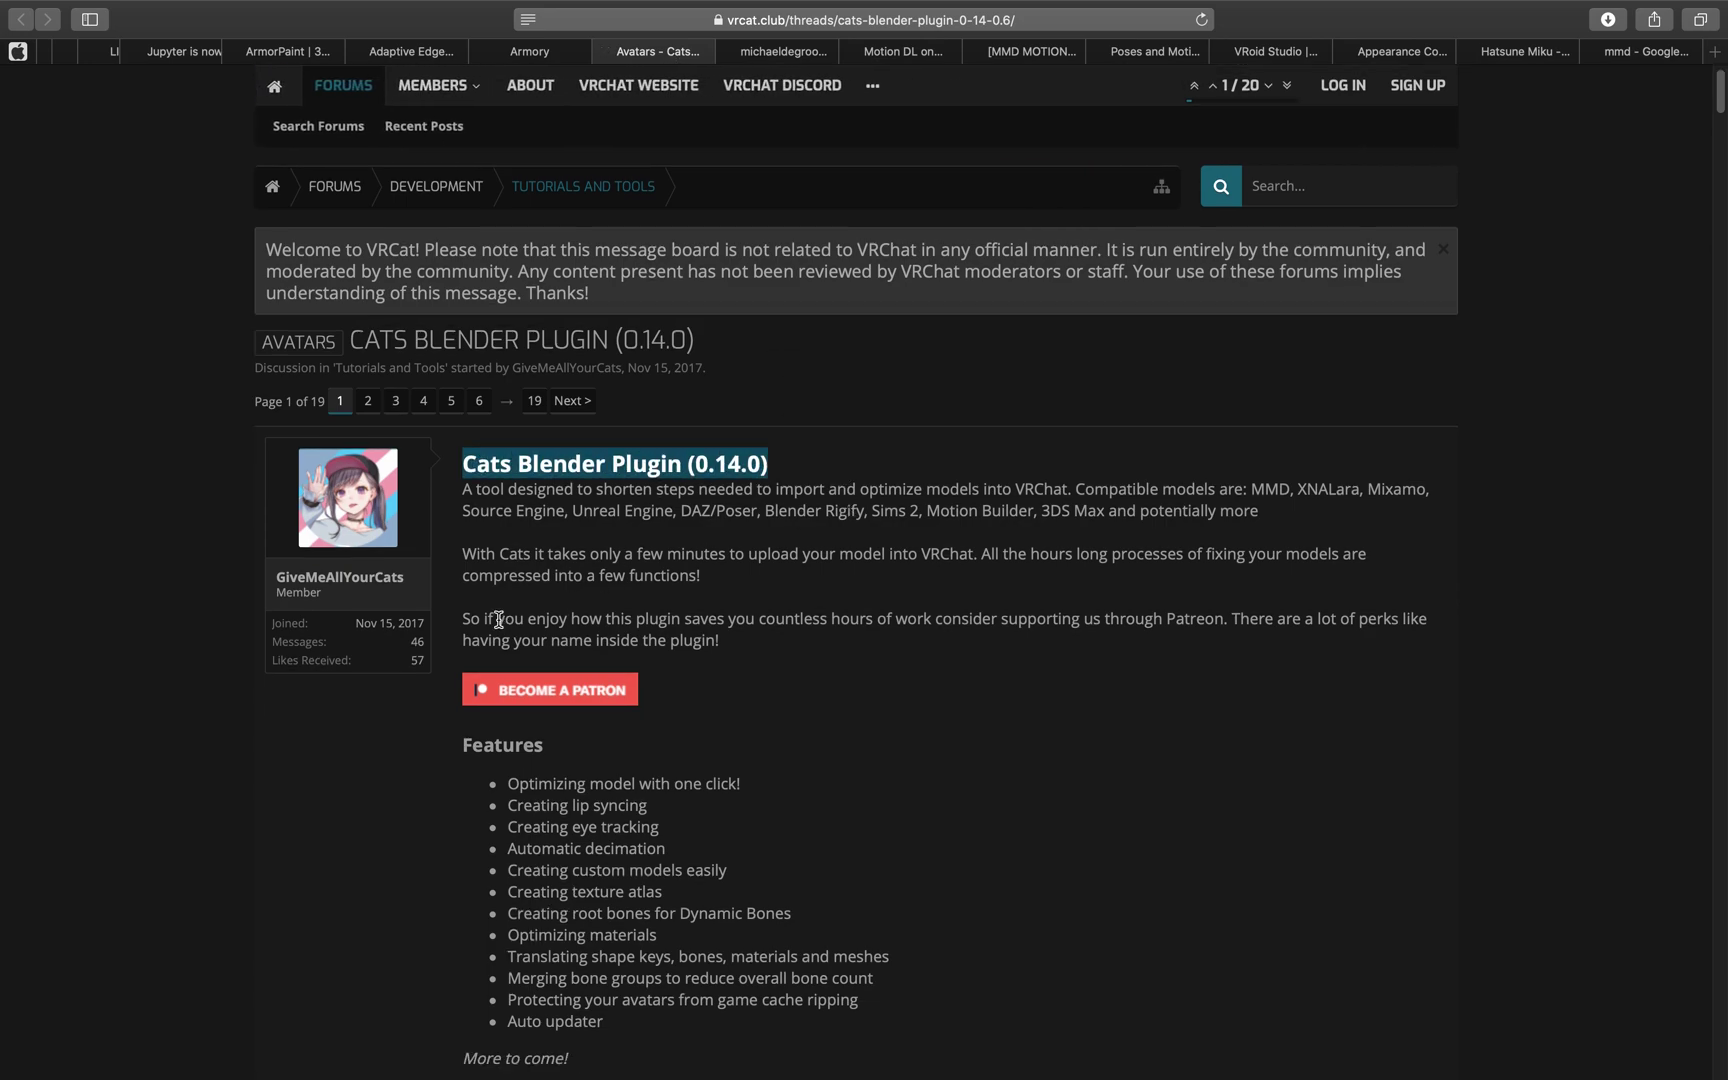
pyautogui.scroll(-10, 919, 548)
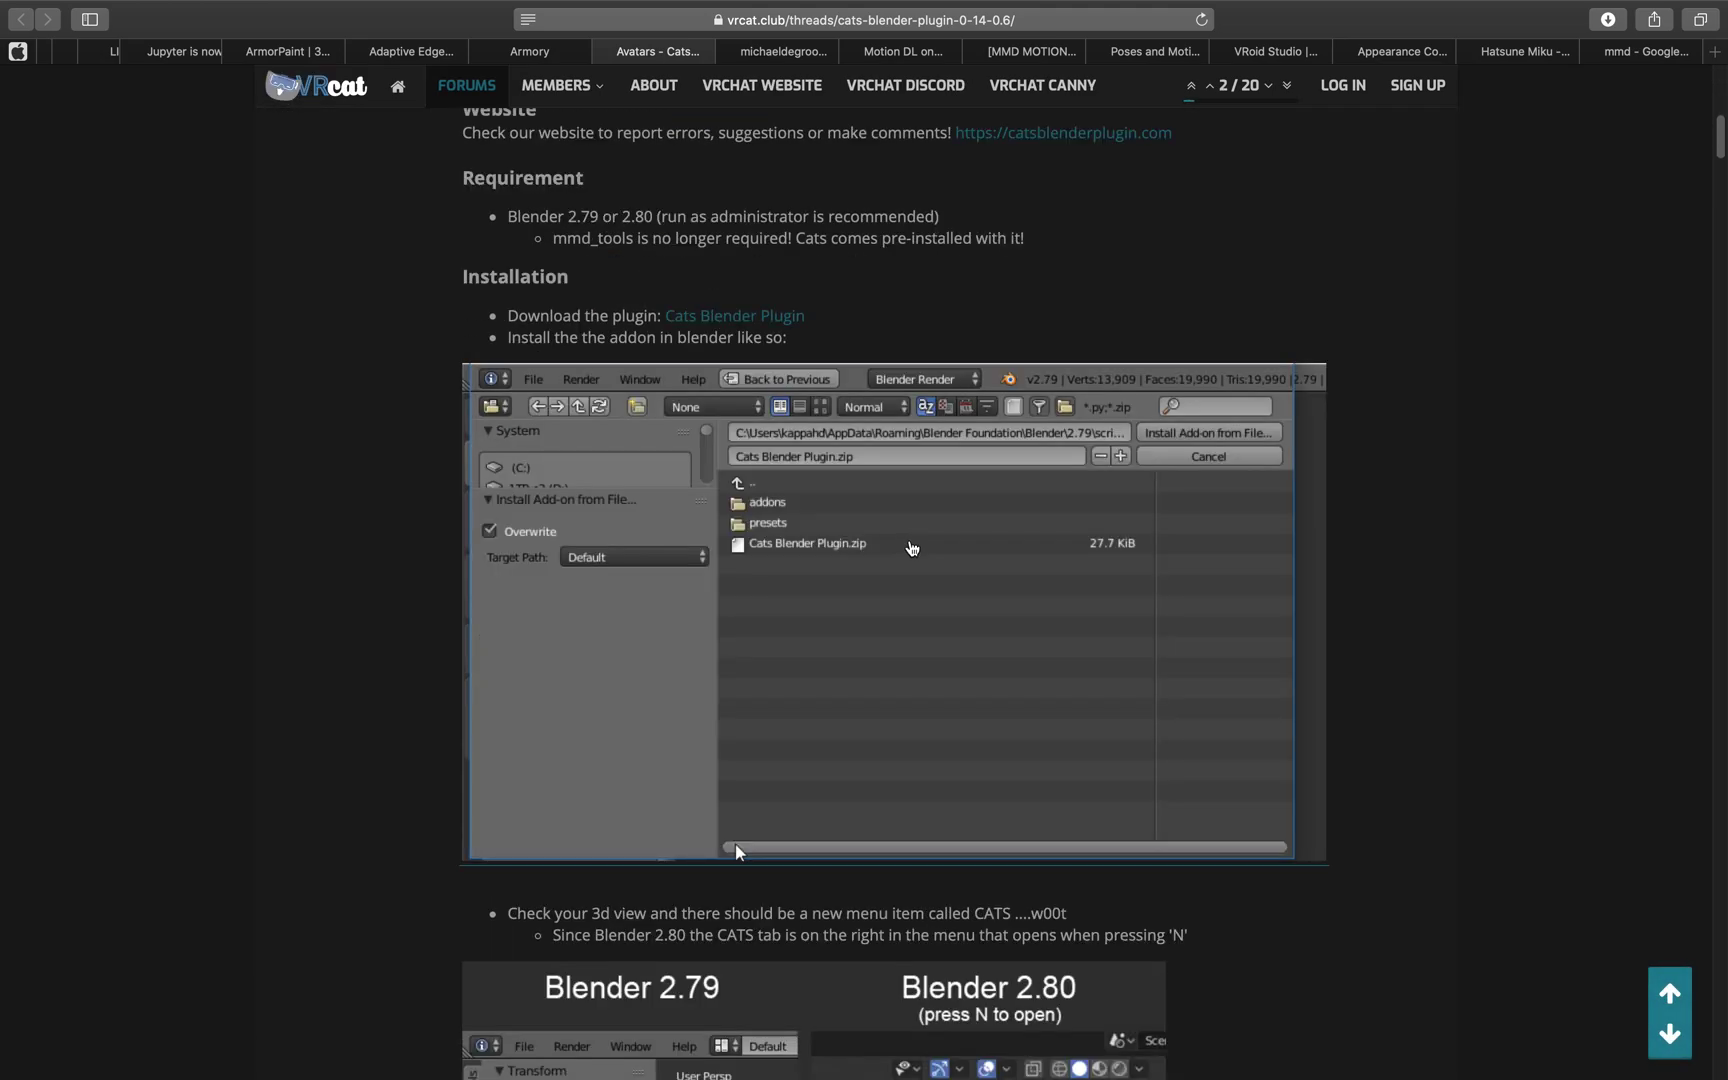
pyautogui.scroll(-10, 919, 548)
pyautogui.scroll(8, 919, 548)
pyautogui.scroll(-8, 930, 540)
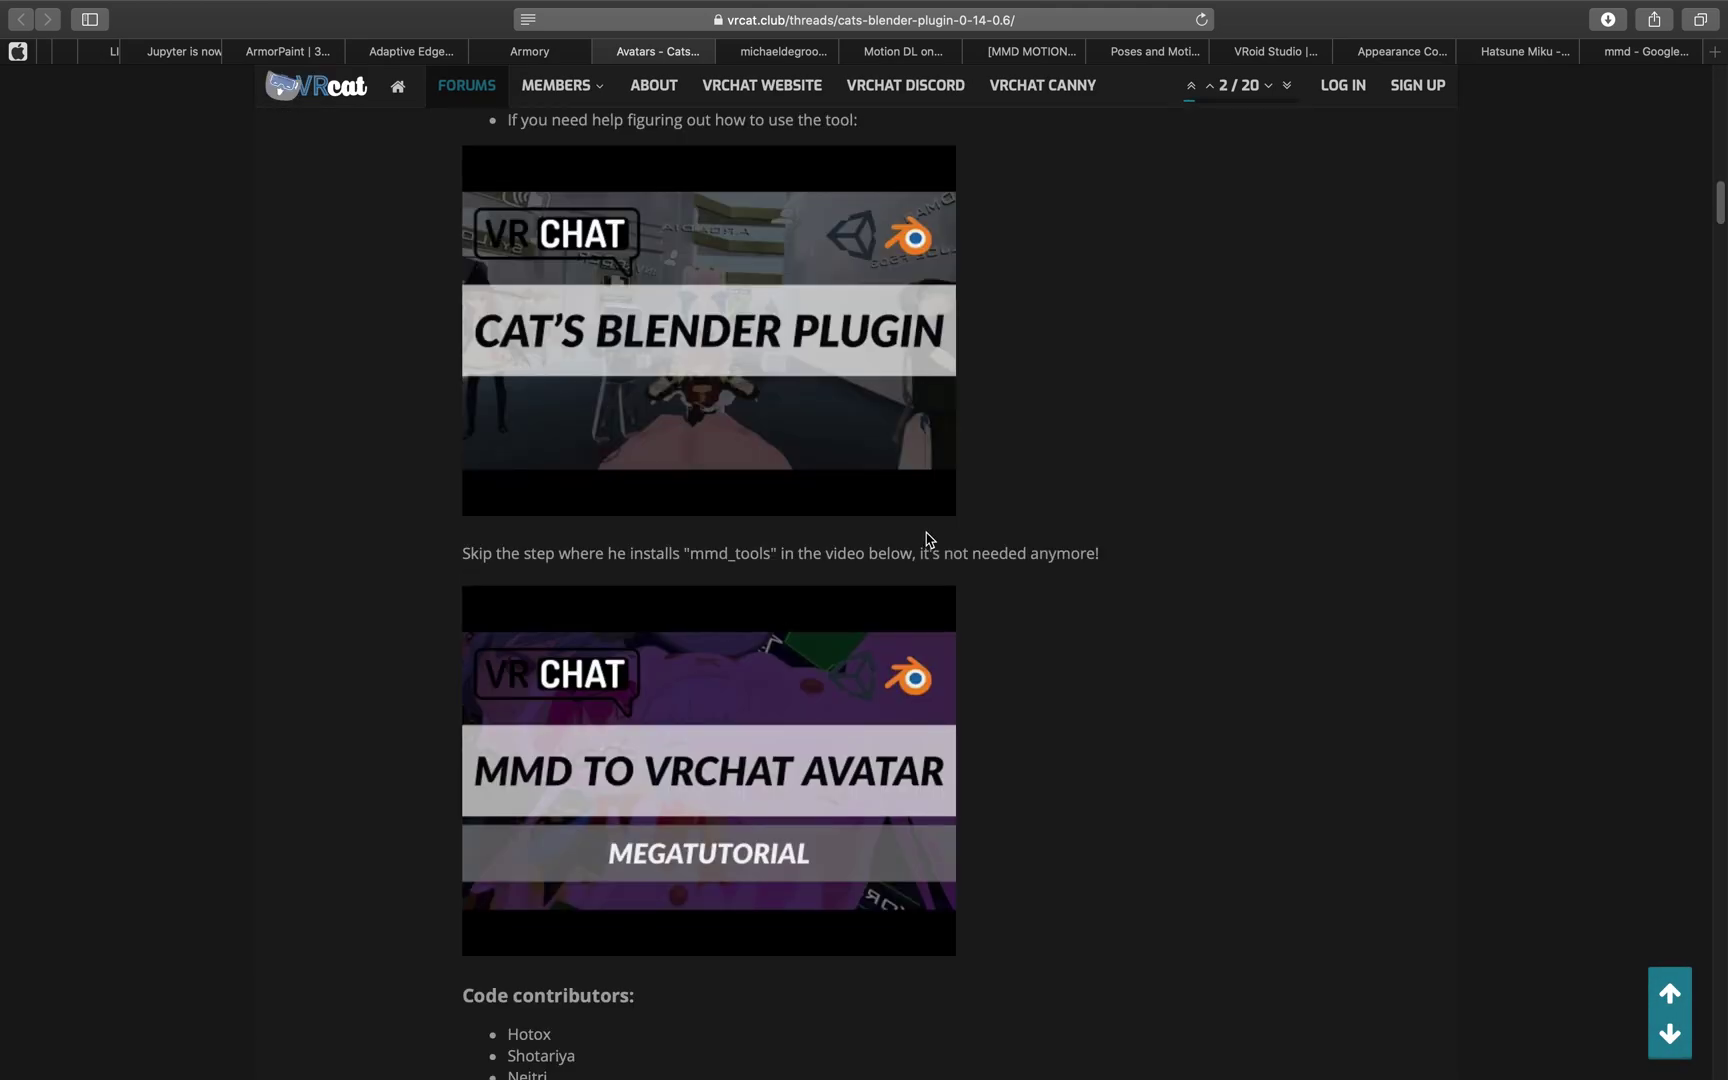
# Switch from the forum thread to the cats-blender-plugin GitHub repository and read the README's requirements, installation and feature sections.
pyautogui.scroll(-1, 939, 534)
pyautogui.scroll(15, 939, 534)
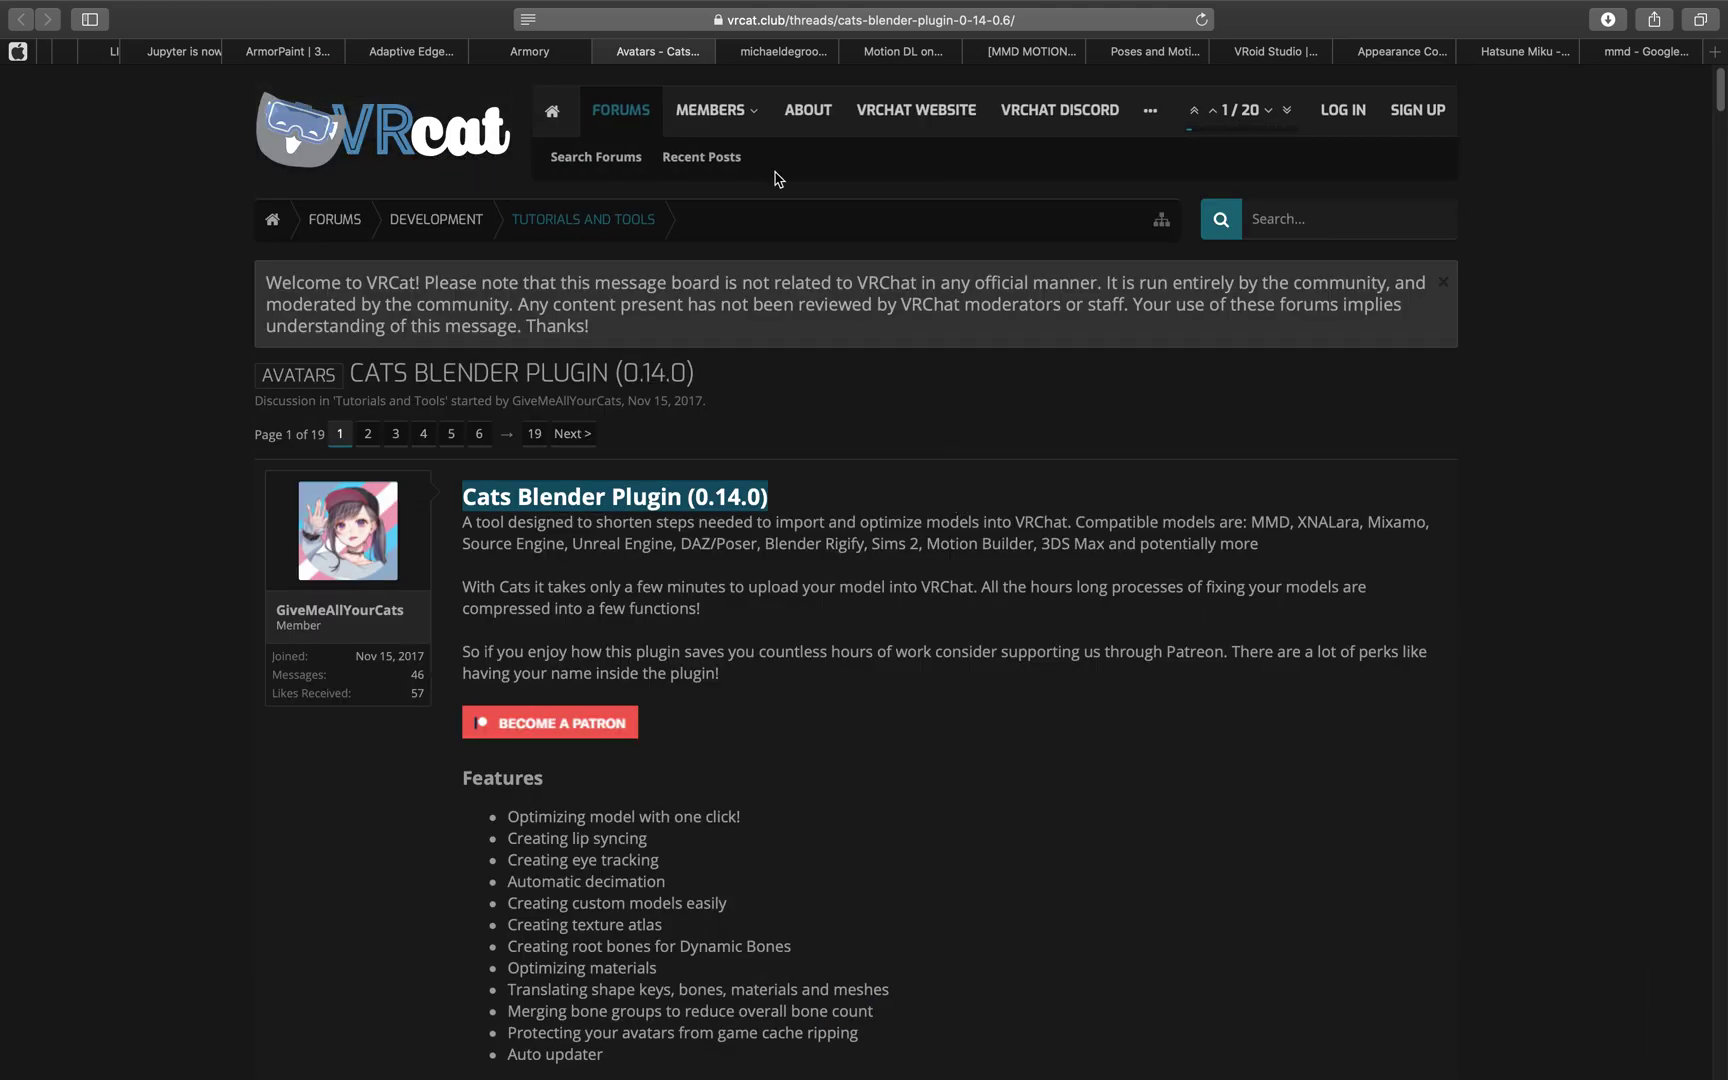
pyautogui.click(790, 58)
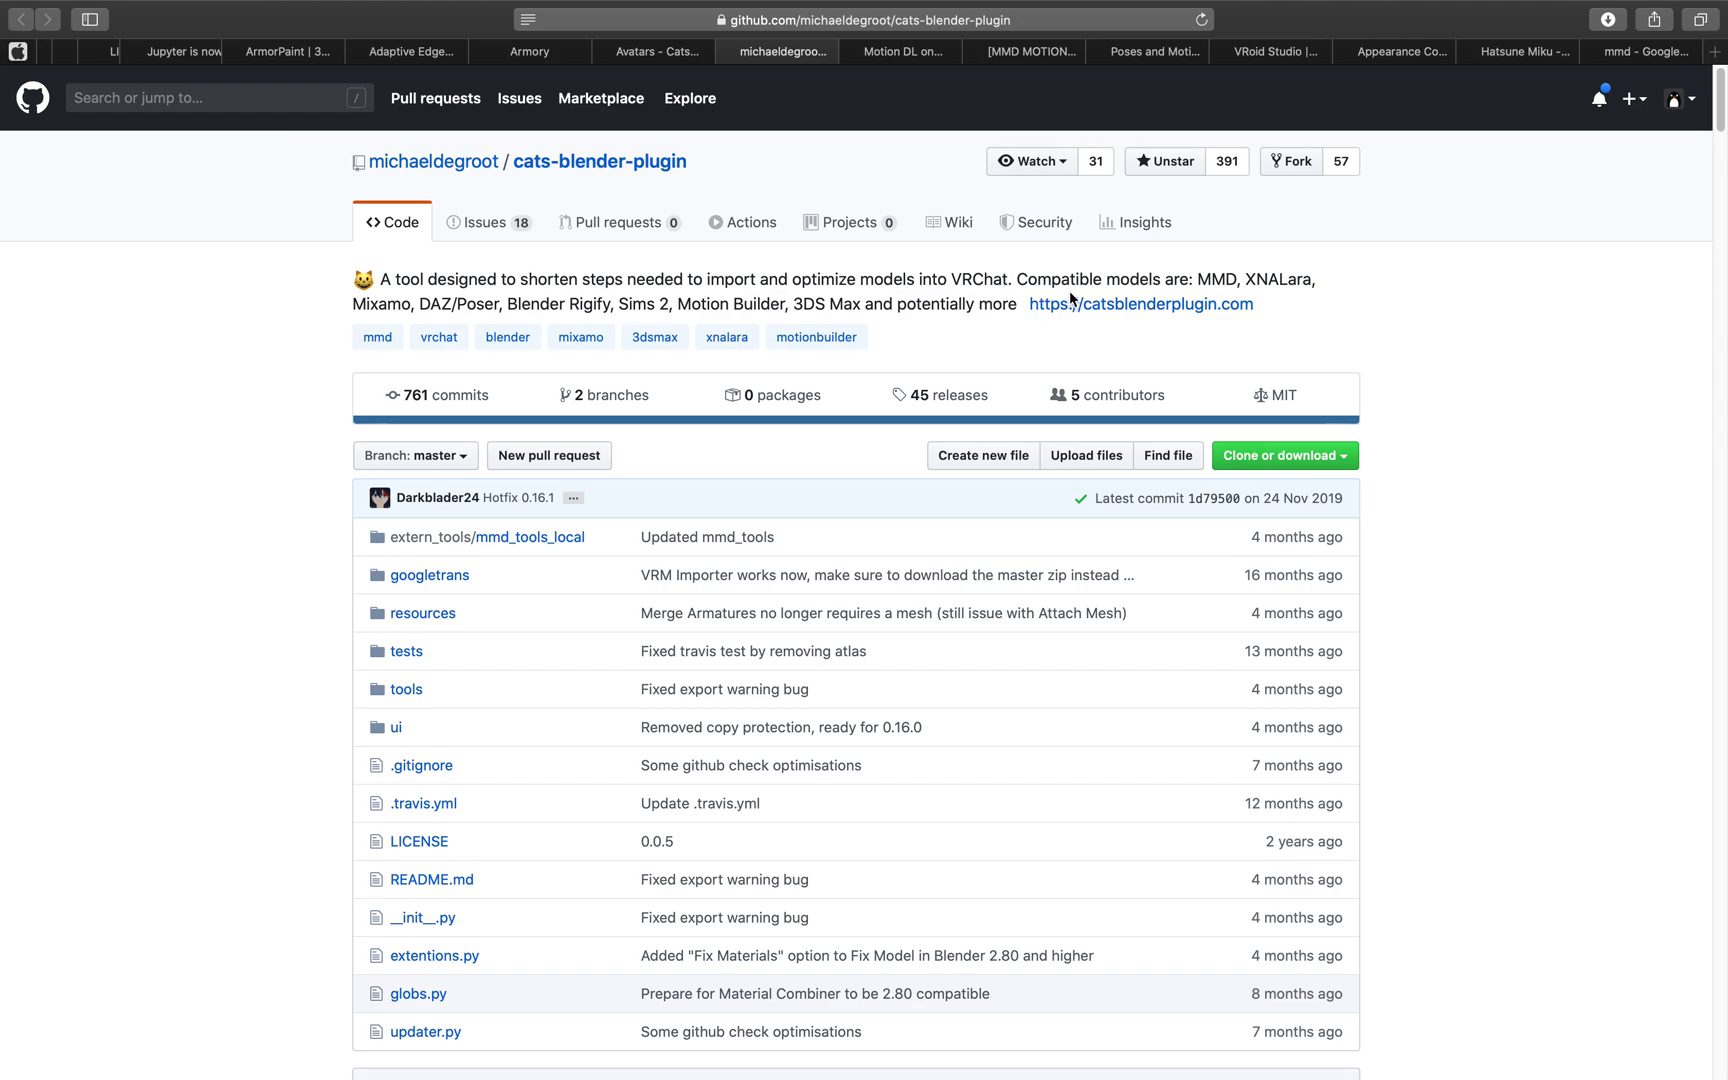
pyautogui.scroll(-10, 1065, 598)
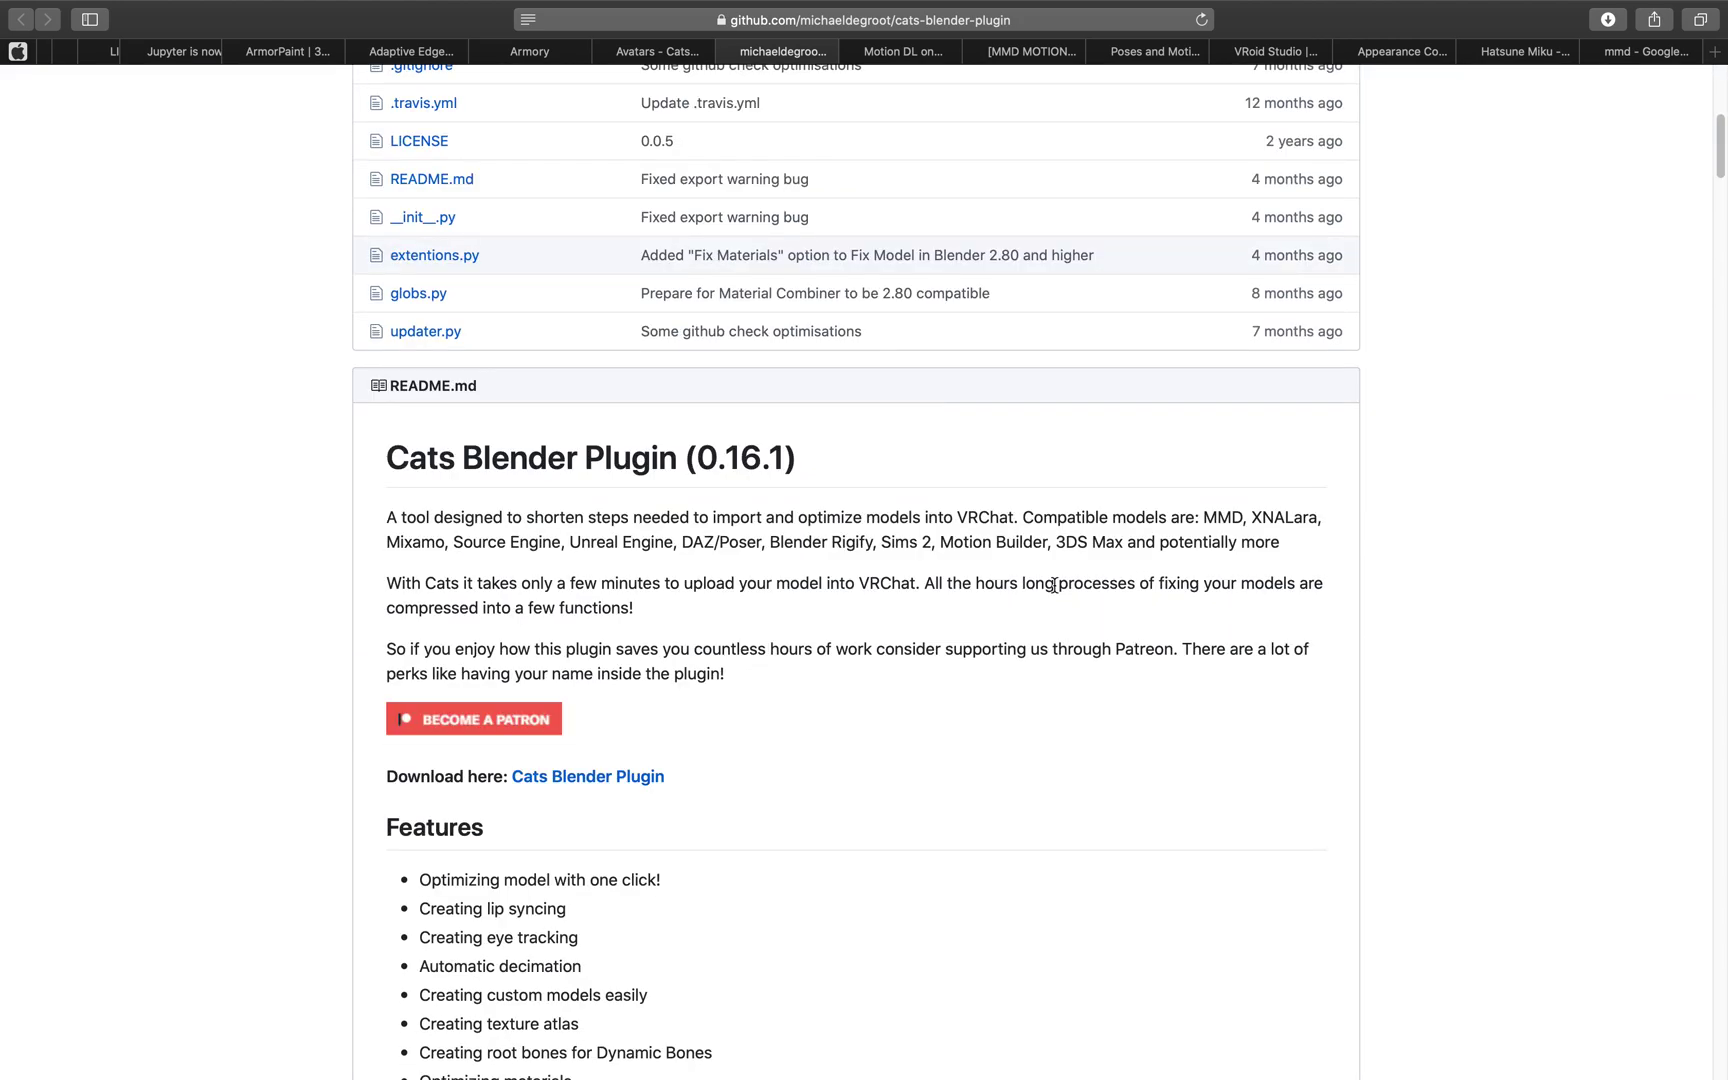
pyautogui.scroll(-12, 1054, 585)
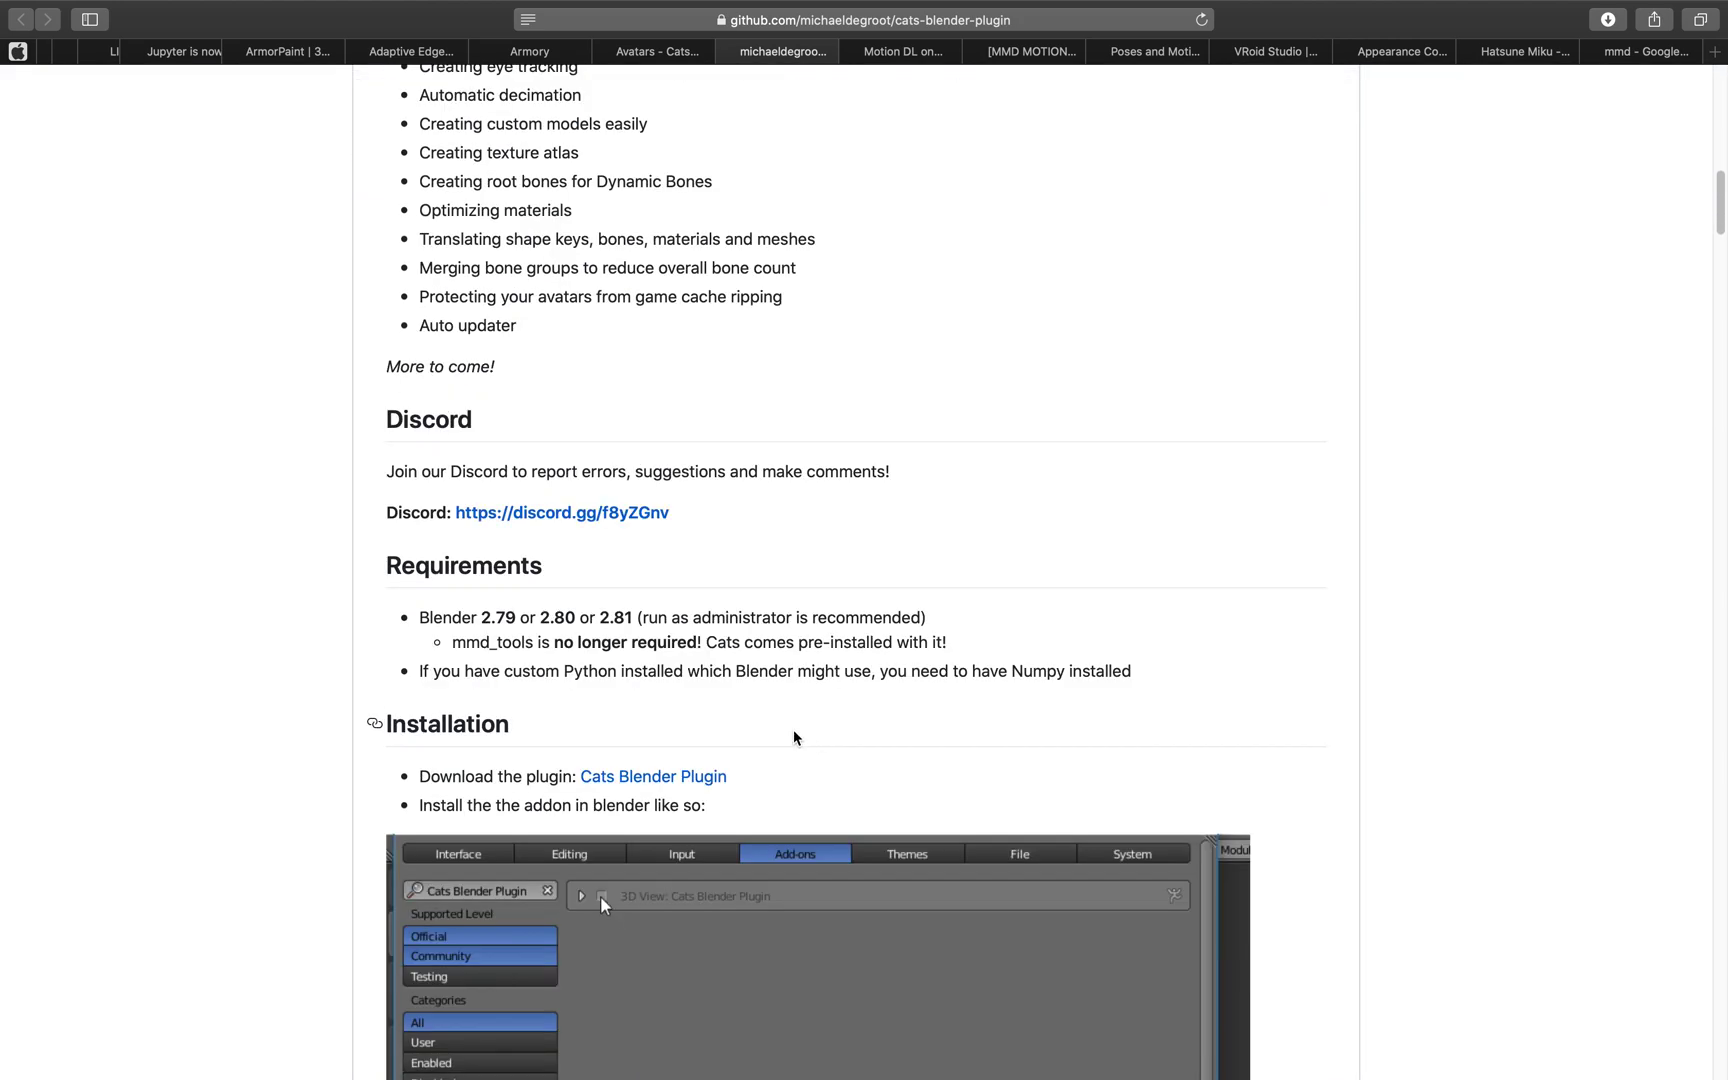
pyautogui.moveTo(614, 618); pyautogui.dragTo(800, 671)
pyautogui.click(808, 685)
pyautogui.scroll(-2, 507, 476)
pyautogui.scroll(-20, 509, 483)
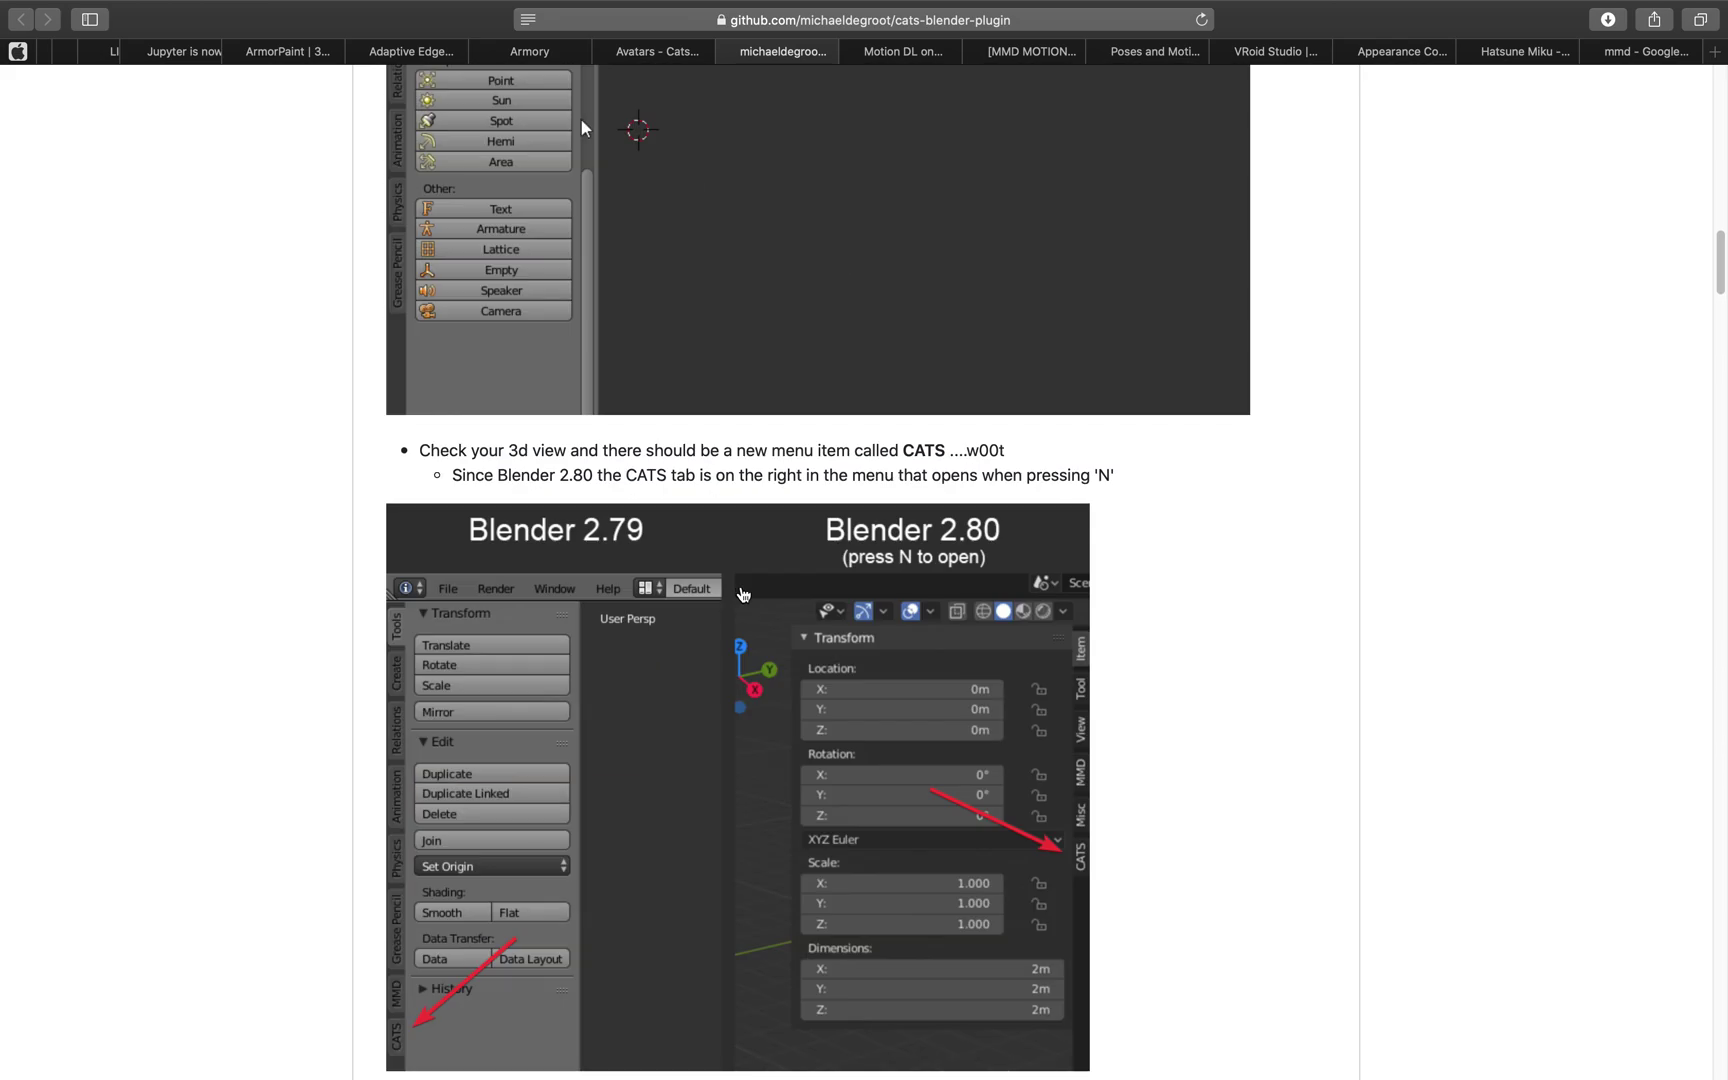
pyautogui.scroll(-20, 786, 592)
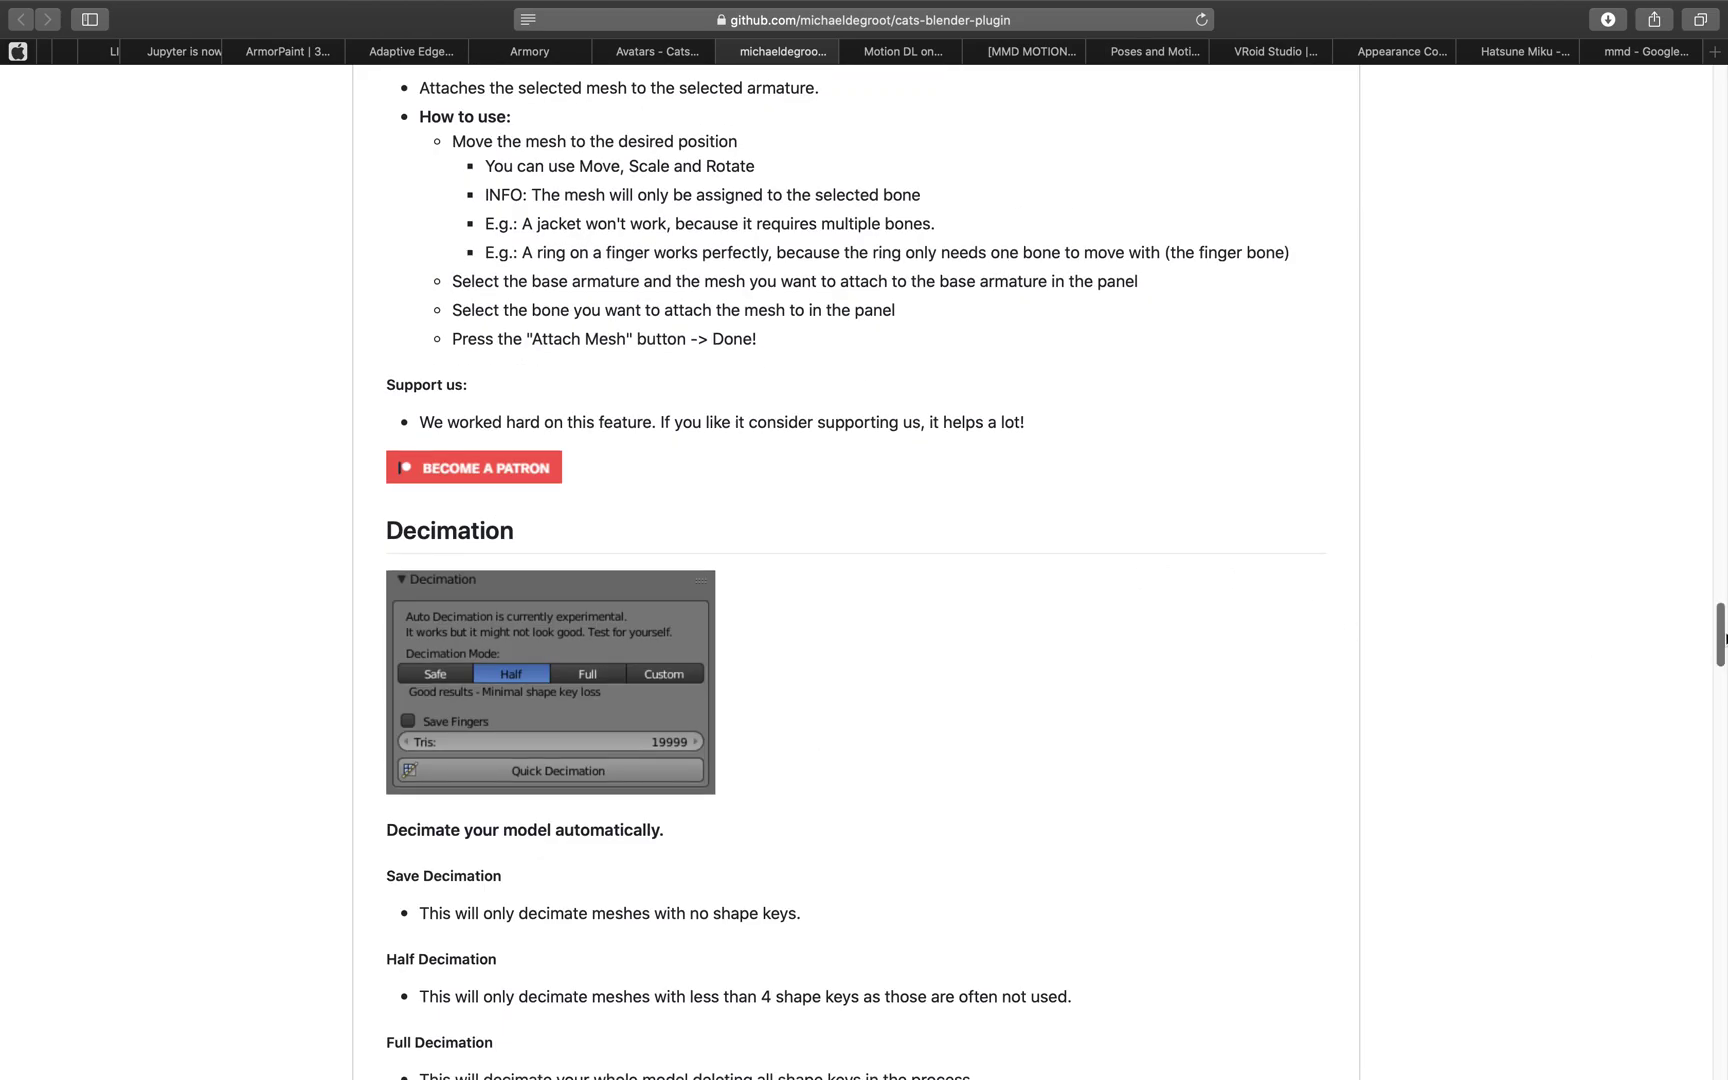
pyautogui.scroll(20, 1300, 450)
# Switch to Blender and start a new file without saving the changes to miku_cats_006_dance.
pyautogui.hotkey('ctrl', 'Left')
pyautogui.hotkey('ctrl', 'Left')
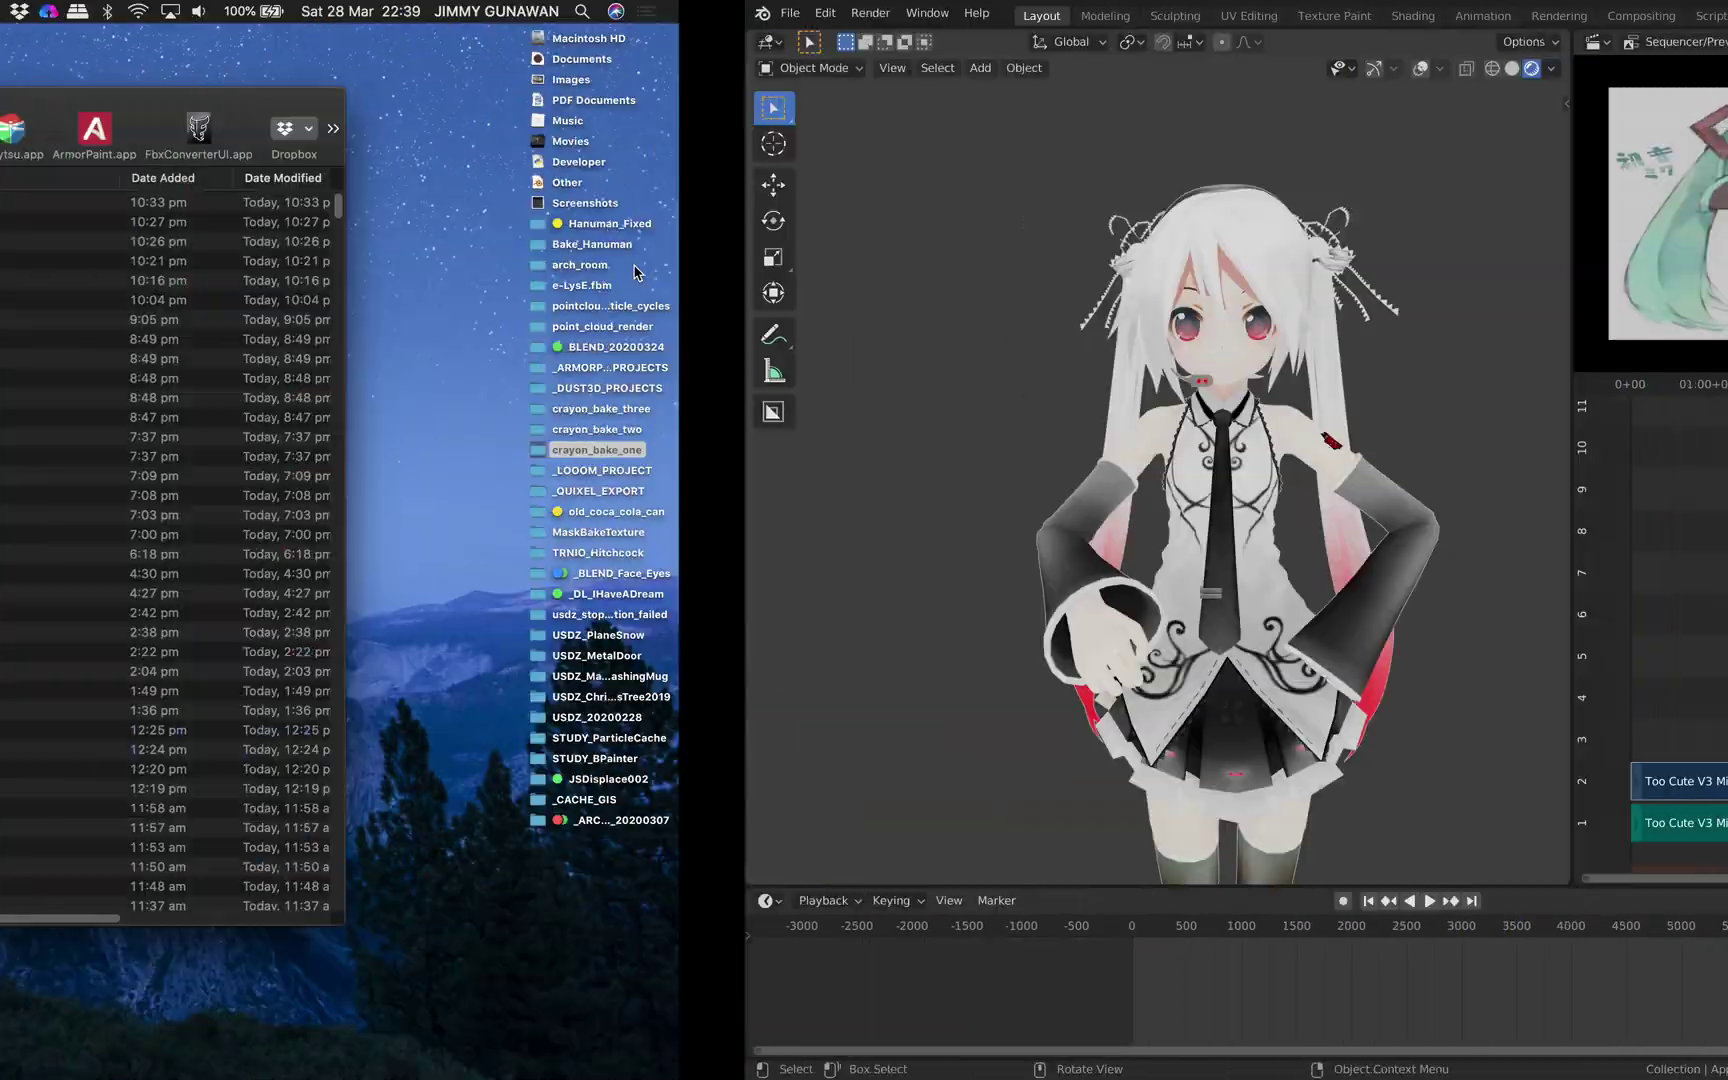
pyautogui.hotkey('ctrl', 'Right')
pyautogui.click(45, 13)
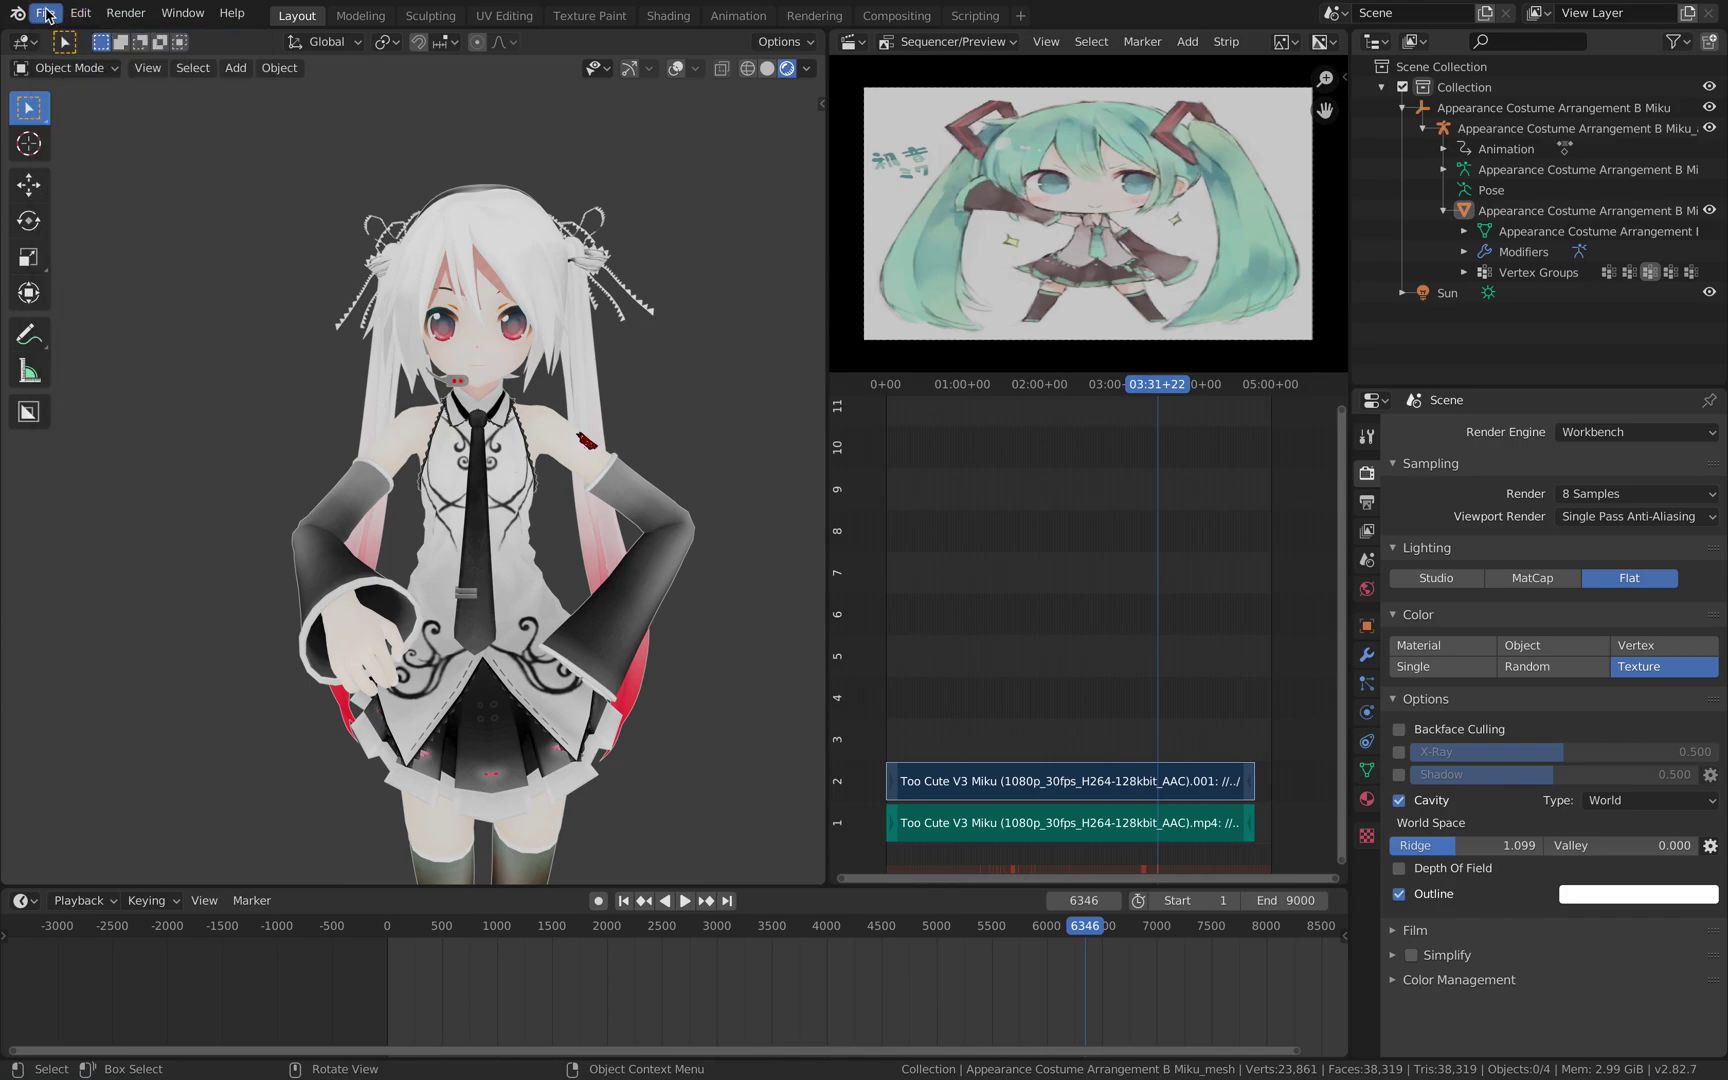
pyautogui.click(270, 47)
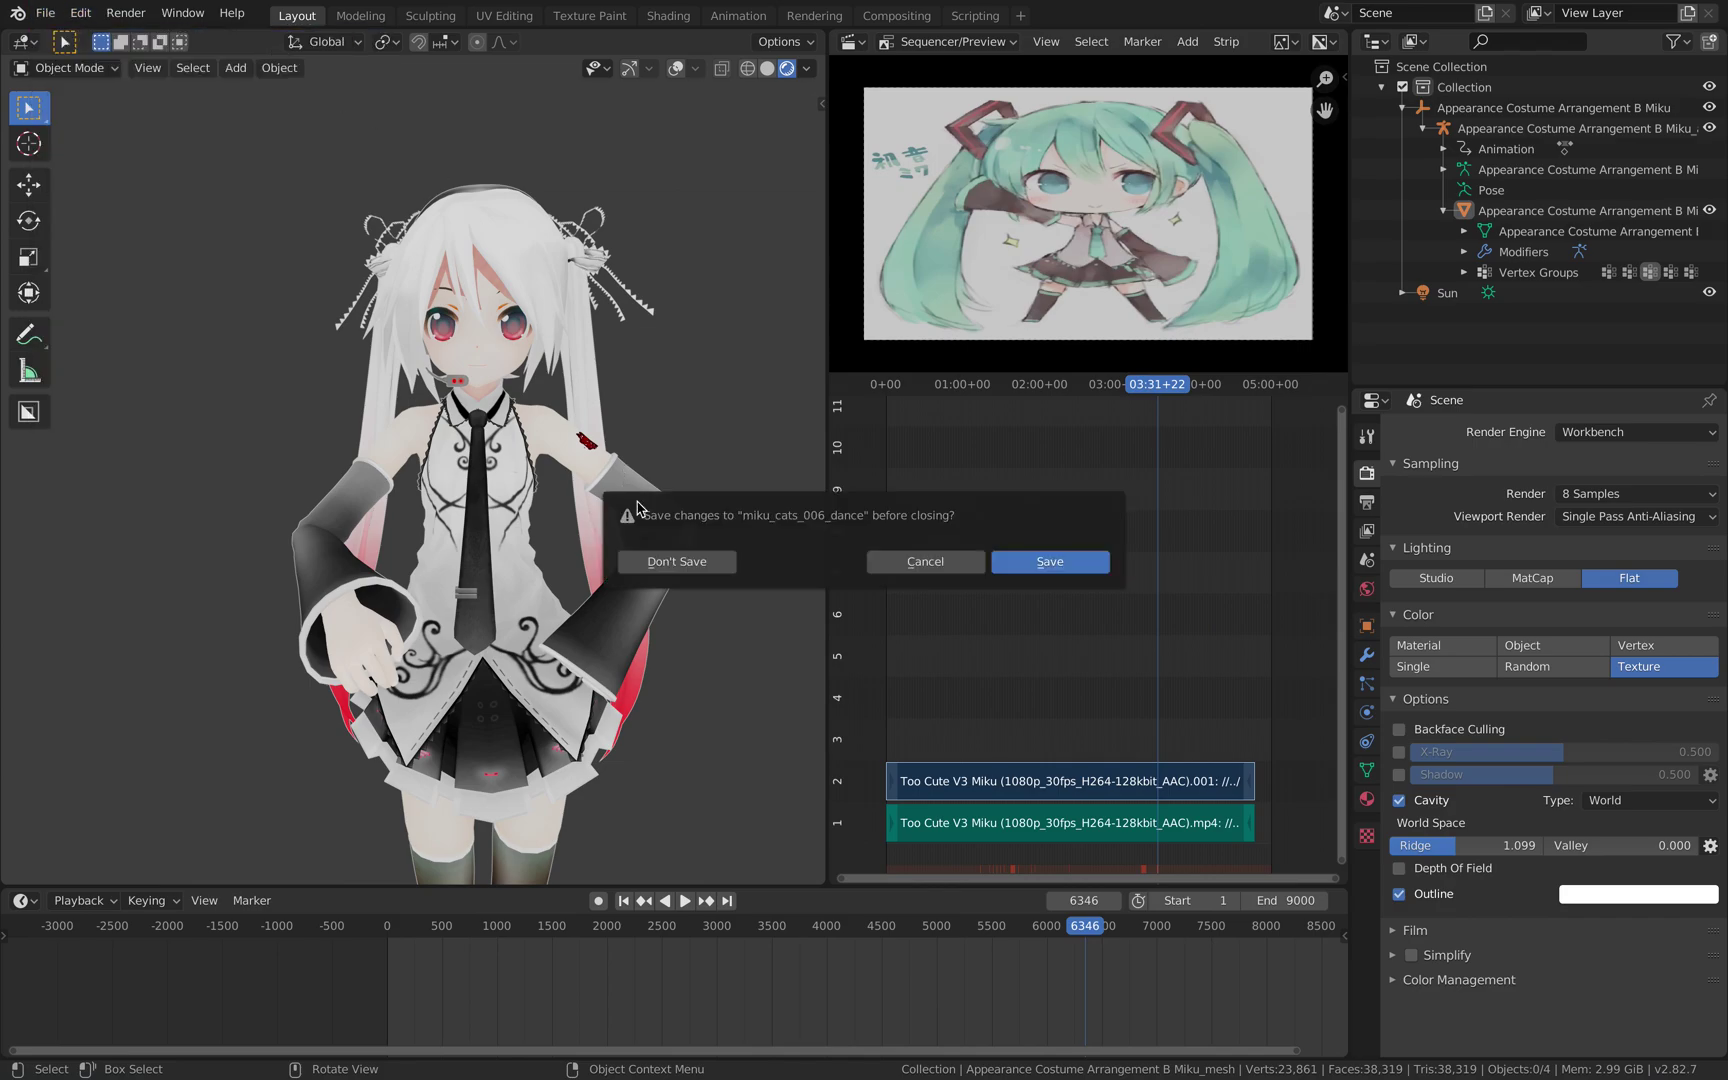
pyautogui.click(686, 563)
# Delete the default camera, cube and light, and bring up the CATS tools in the 3D view sidebar.
pyautogui.press('a')
pyautogui.press('x')
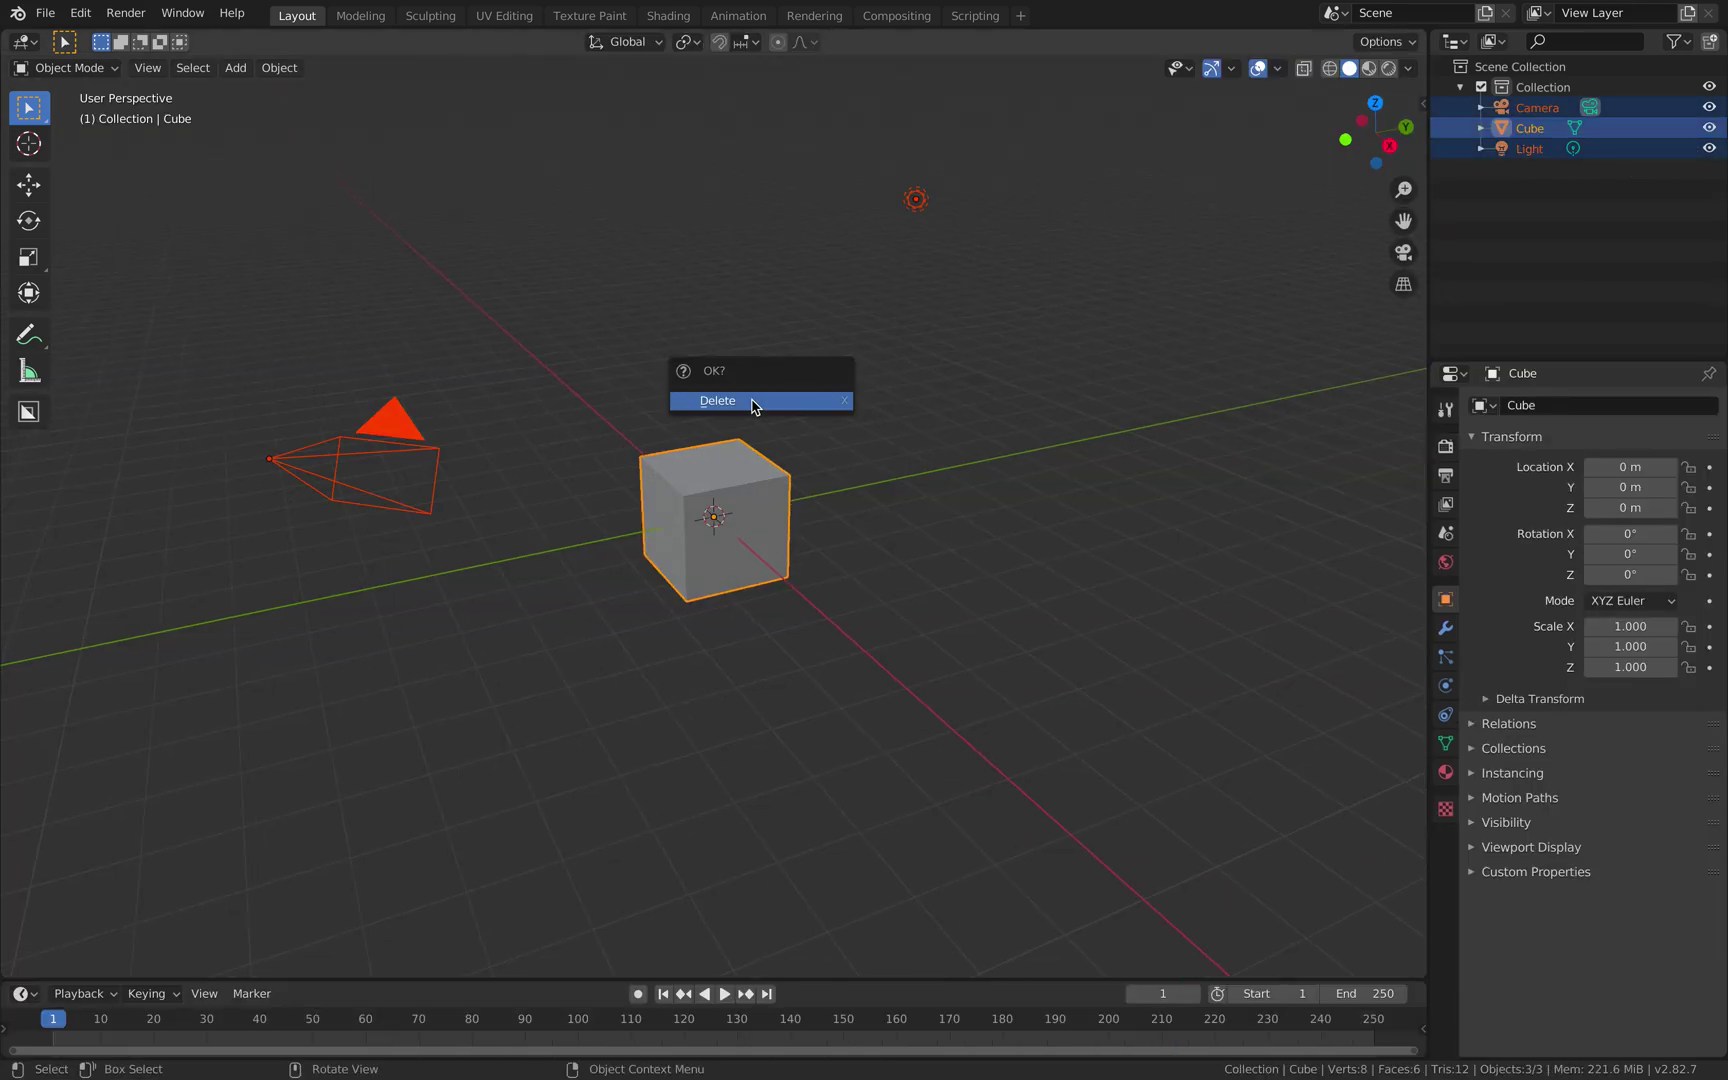
pyautogui.click(753, 405)
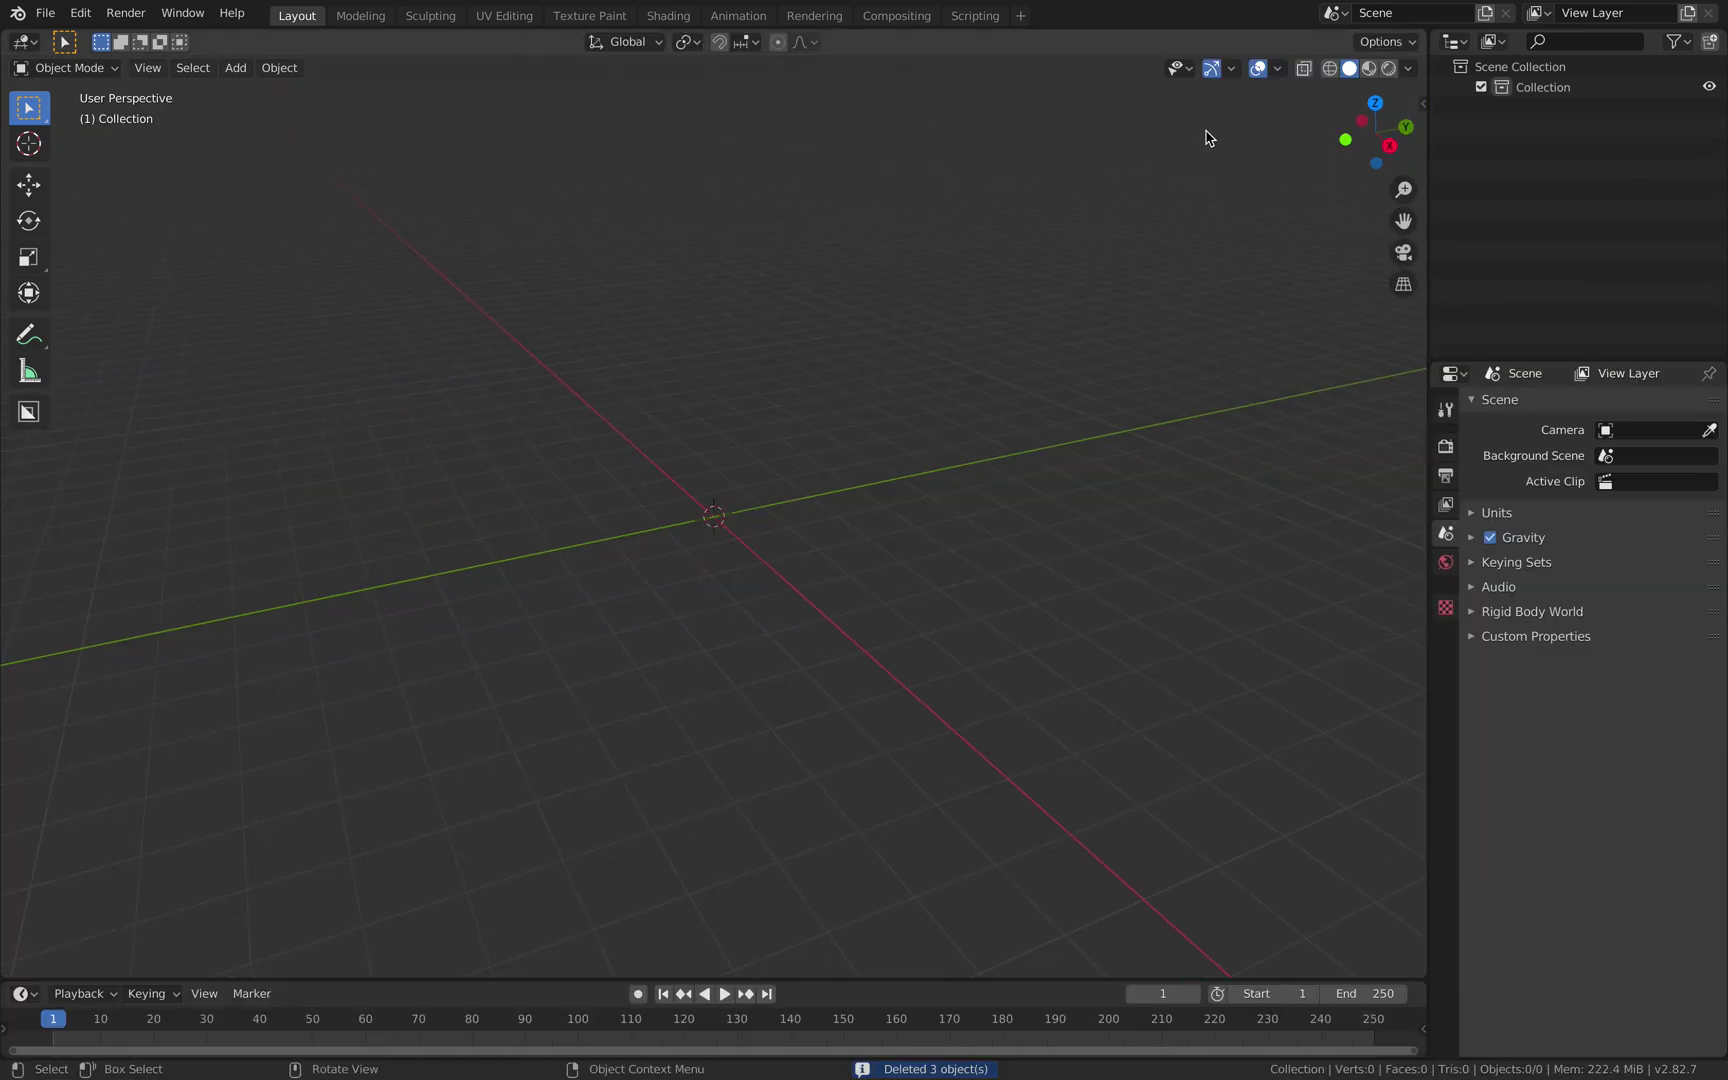
pyautogui.click(1423, 103)
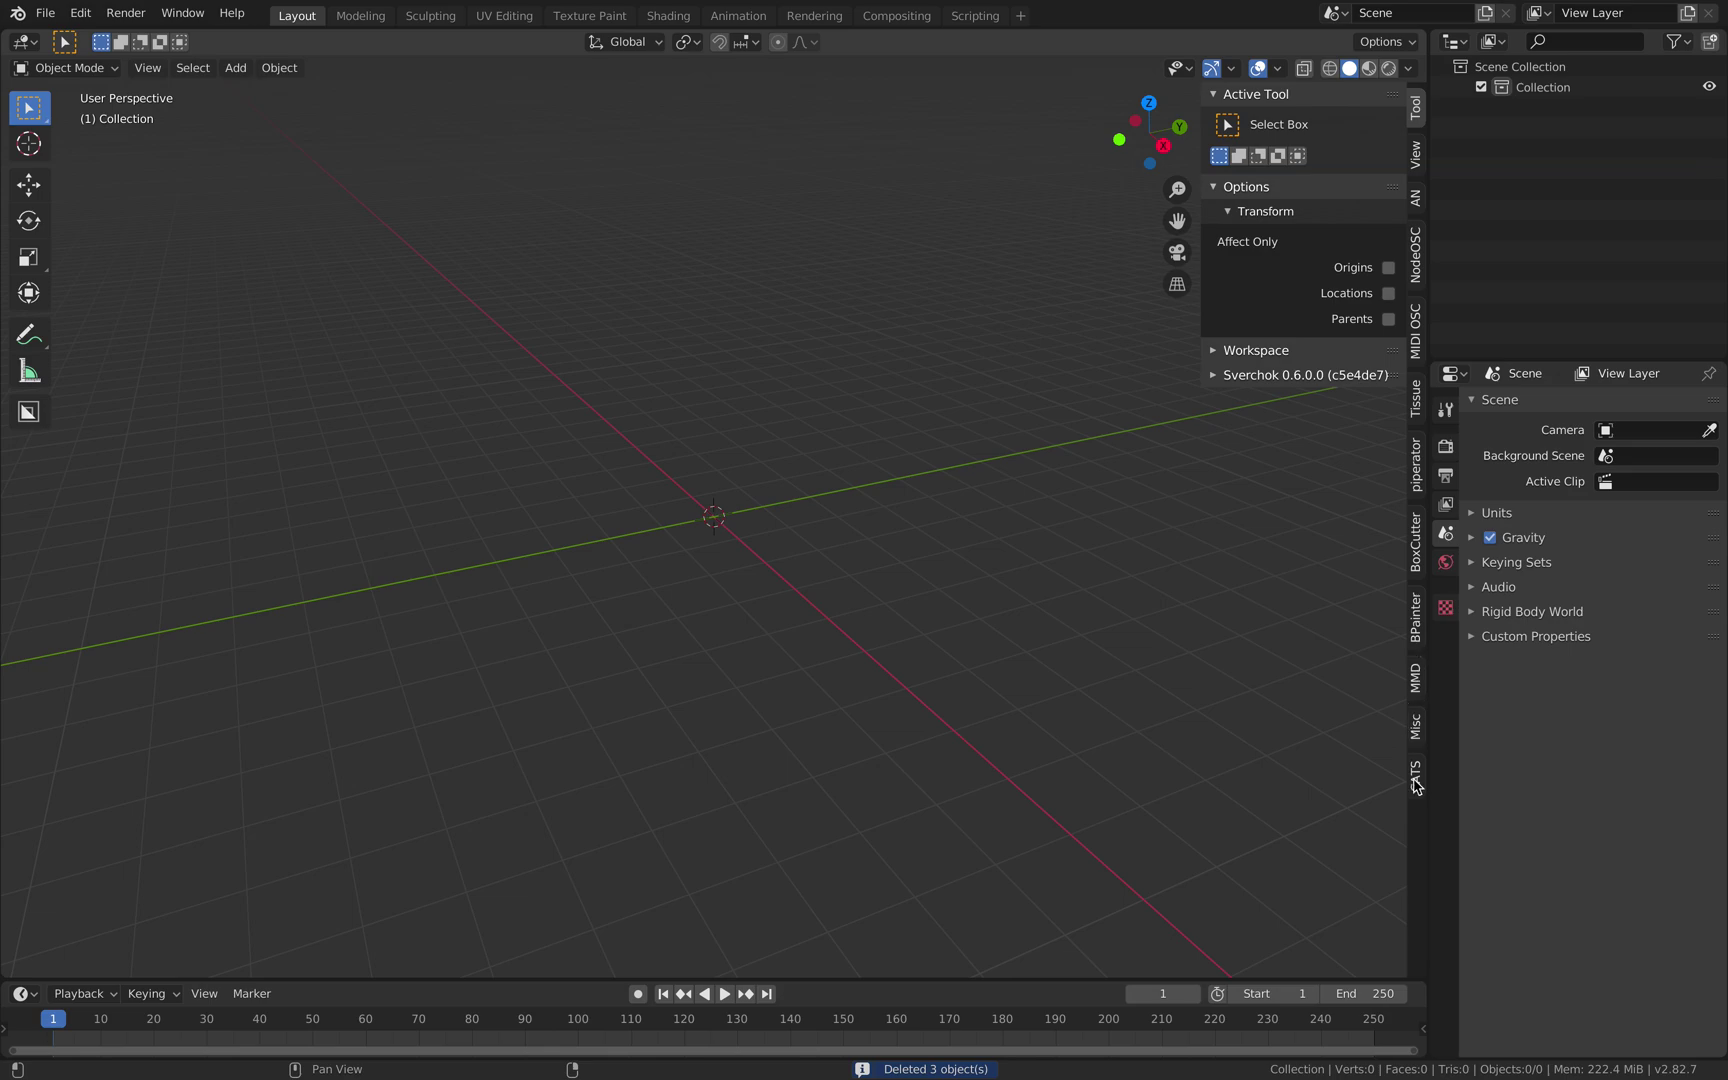
pyautogui.click(1415, 778)
# Search the add-on preferences for "cats" and check the details of the Cats Blender Plugin entry.
pyautogui.click(80, 13)
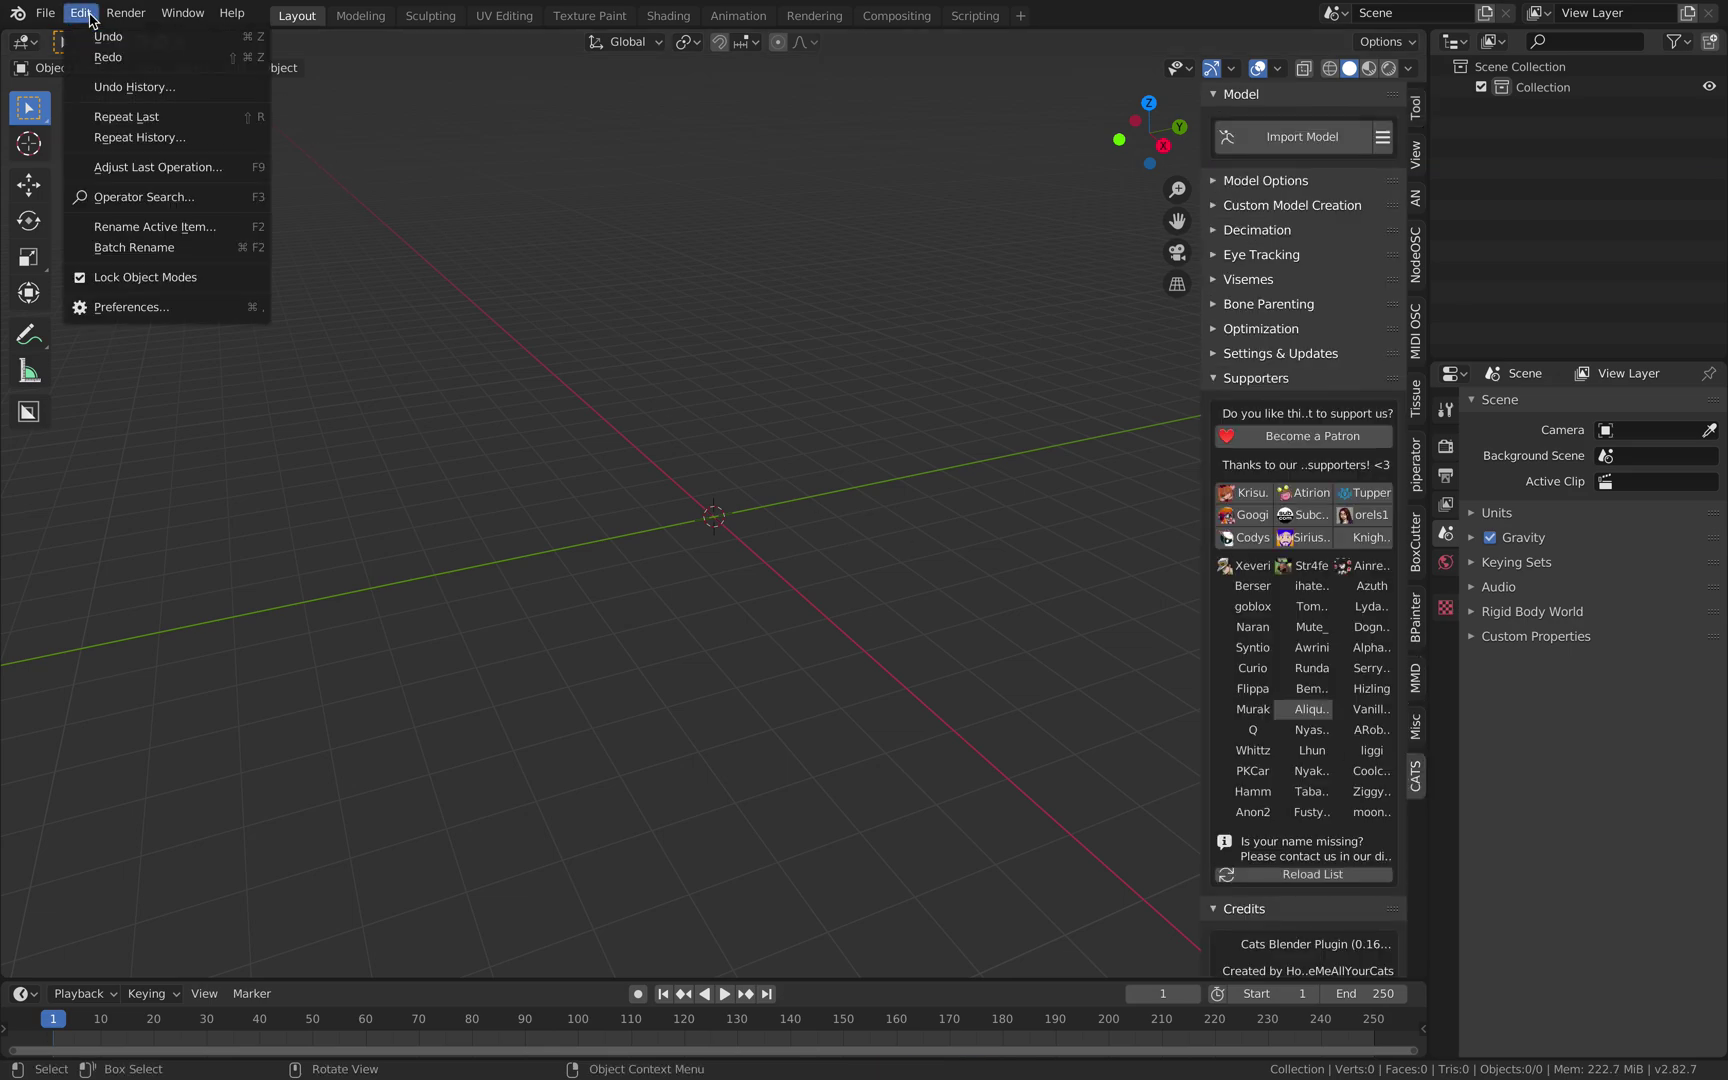
pyautogui.click(165, 308)
pyautogui.click(586, 106)
pyautogui.write('cats')
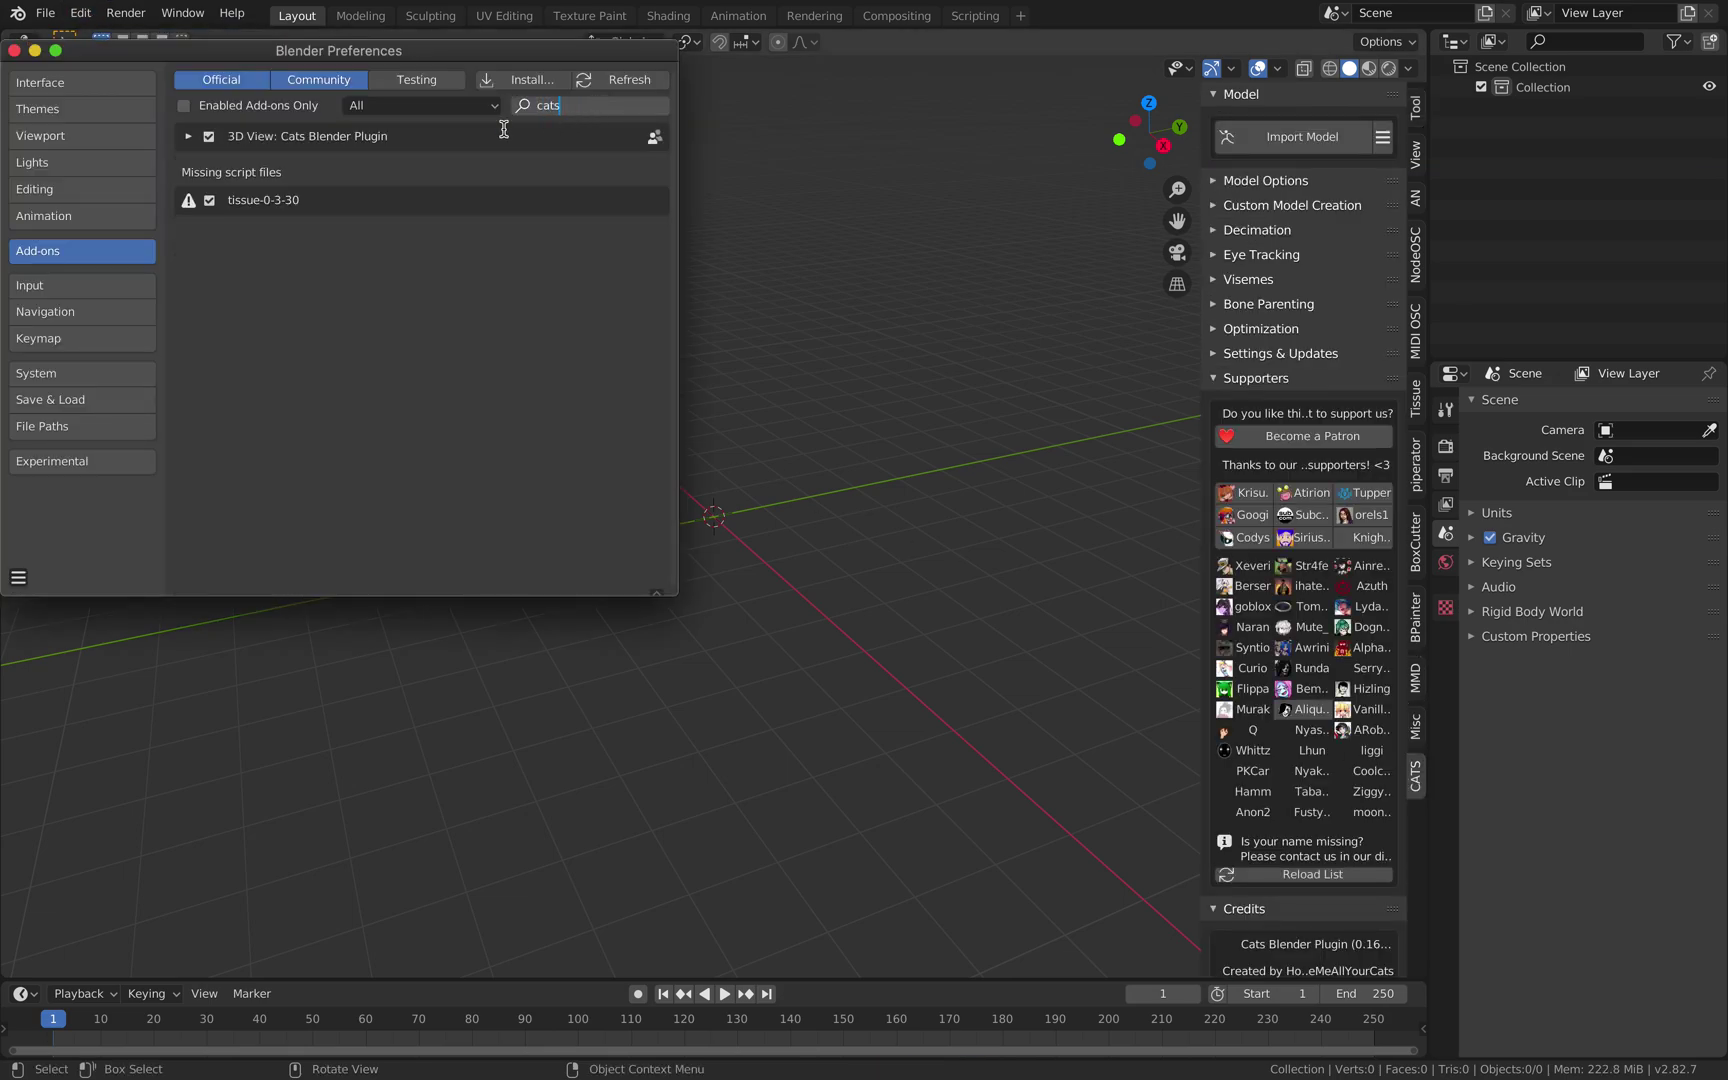
pyautogui.click(189, 137)
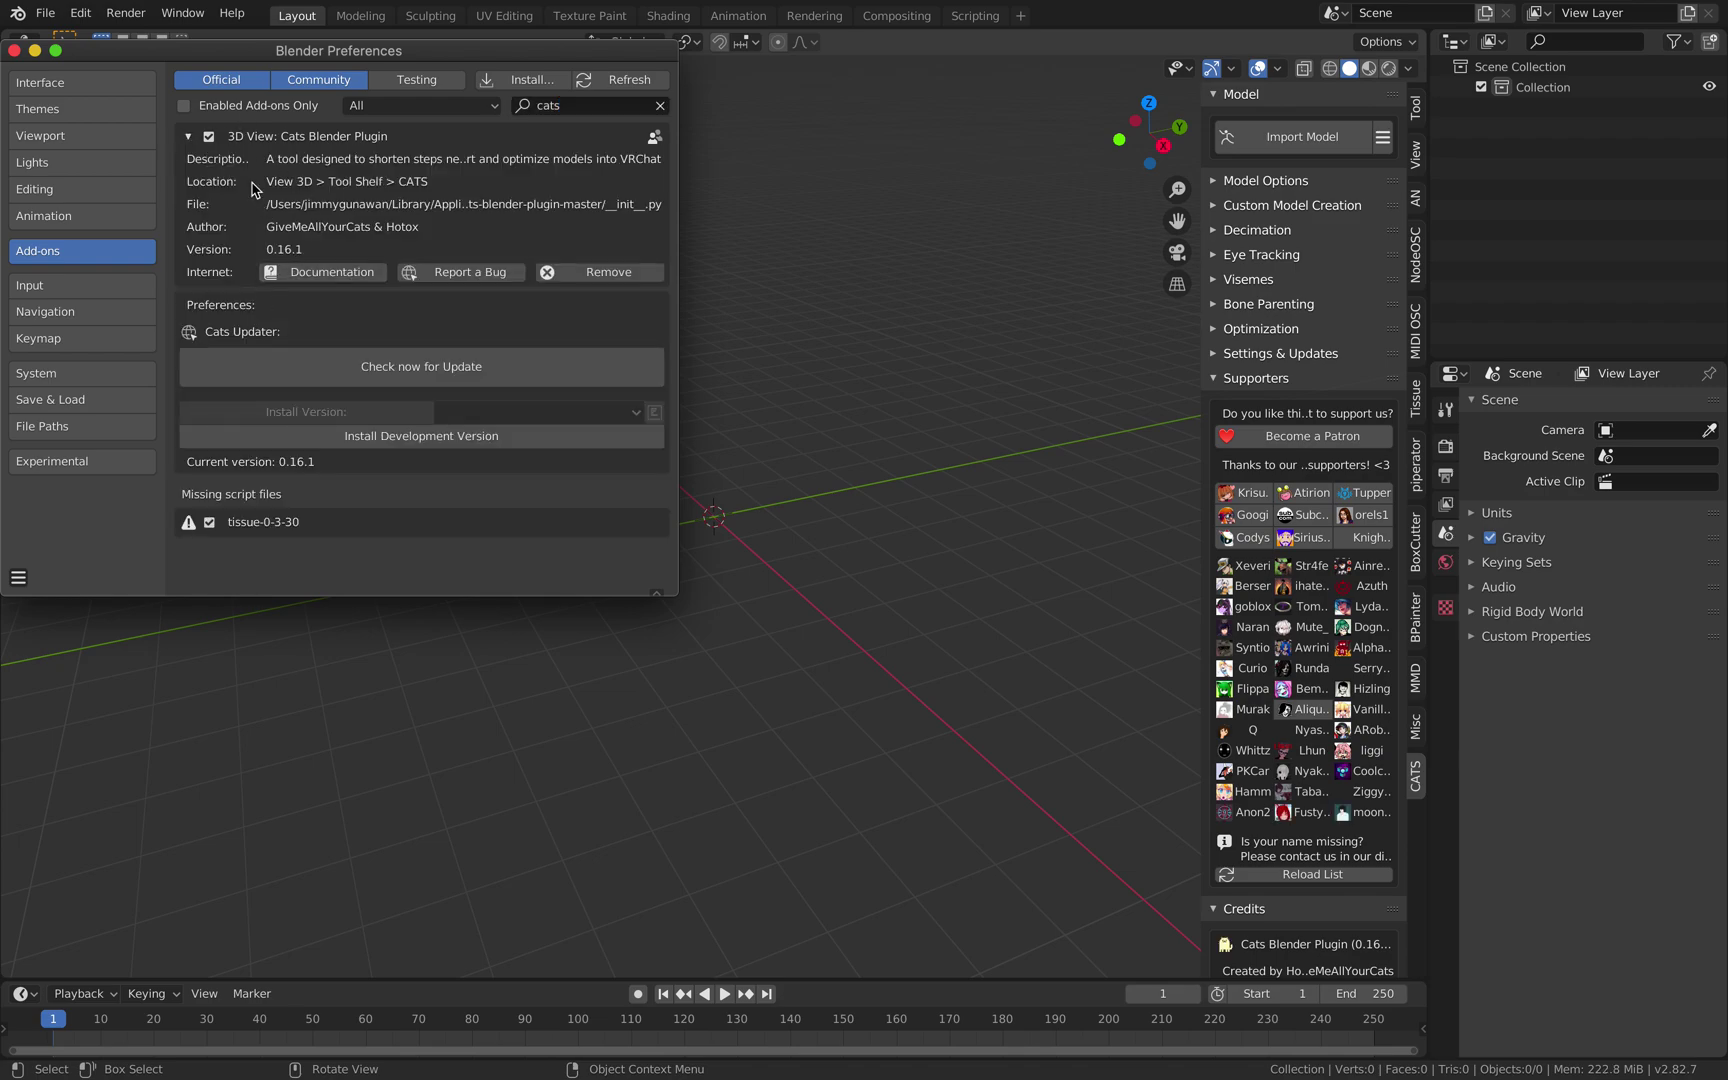
pyautogui.click(14, 51)
# Widen the CATS sidebar and start a model import, browsing the Downloads folder with its contents sorted oldest first.
pyautogui.moveTo(413, 193); pyautogui.dragTo(800, 298, button='middle')
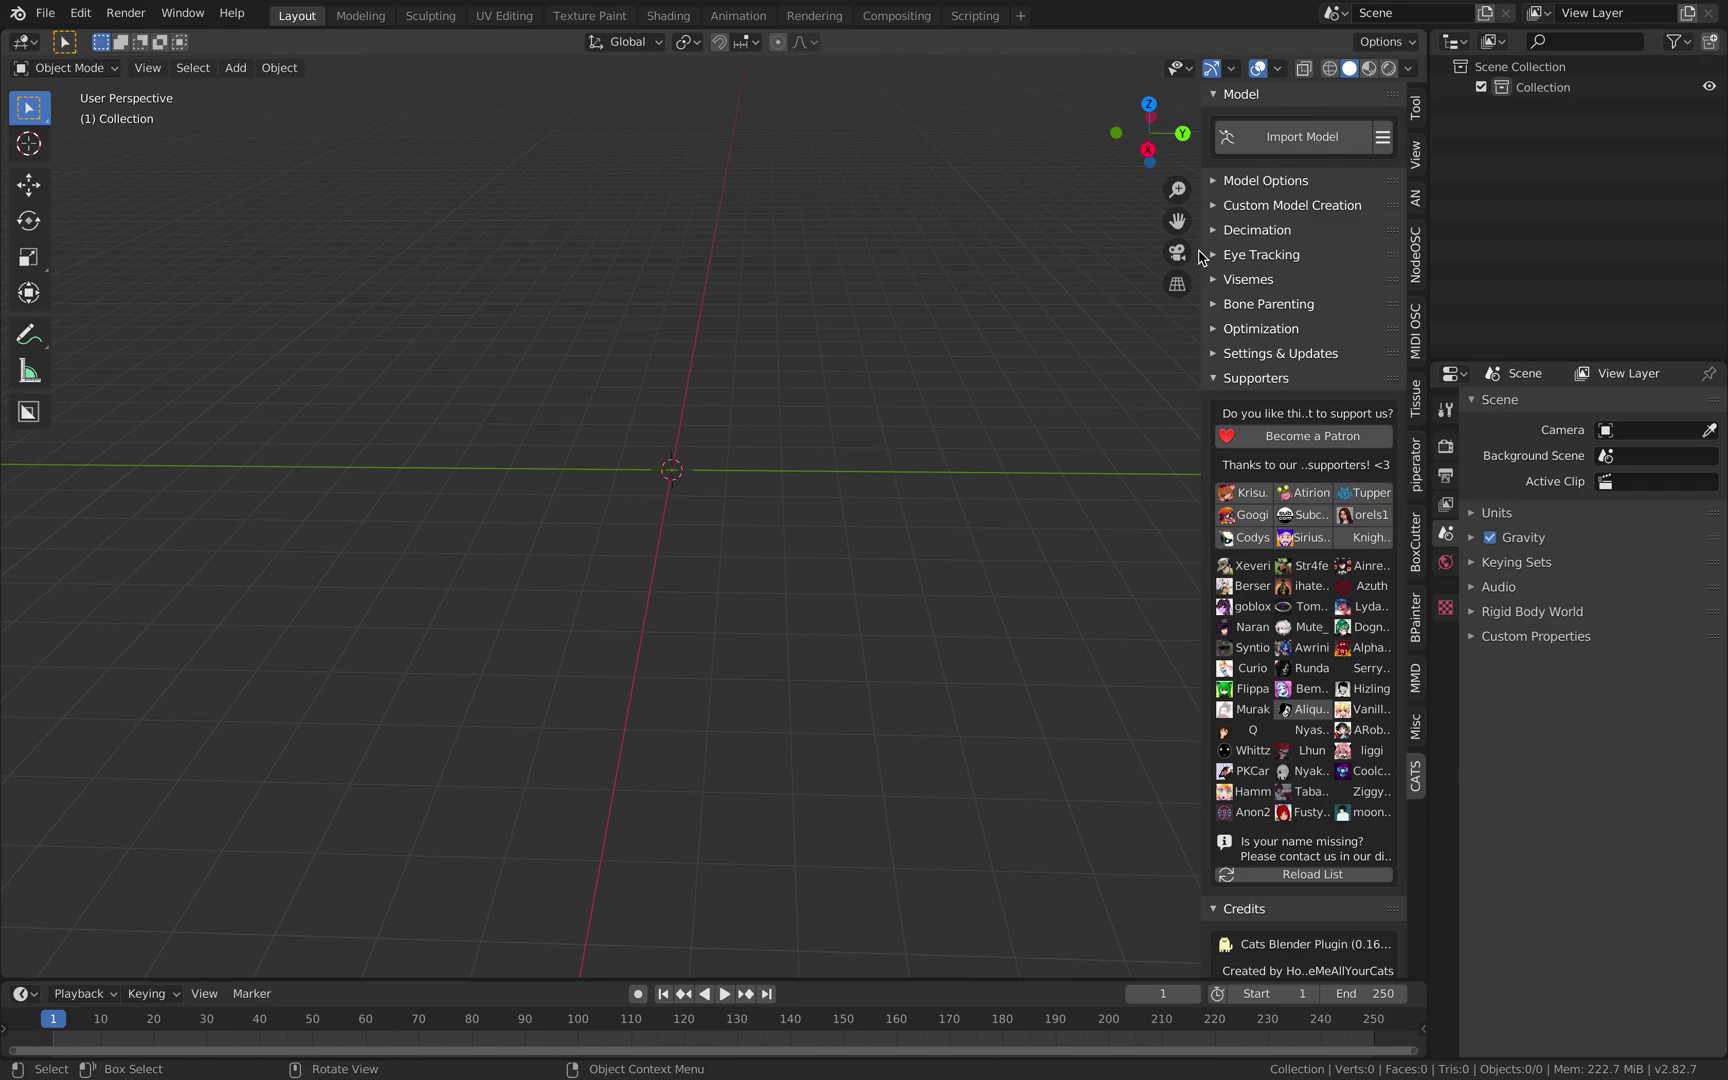
pyautogui.moveTo(1204, 254); pyautogui.dragTo(1096, 252)
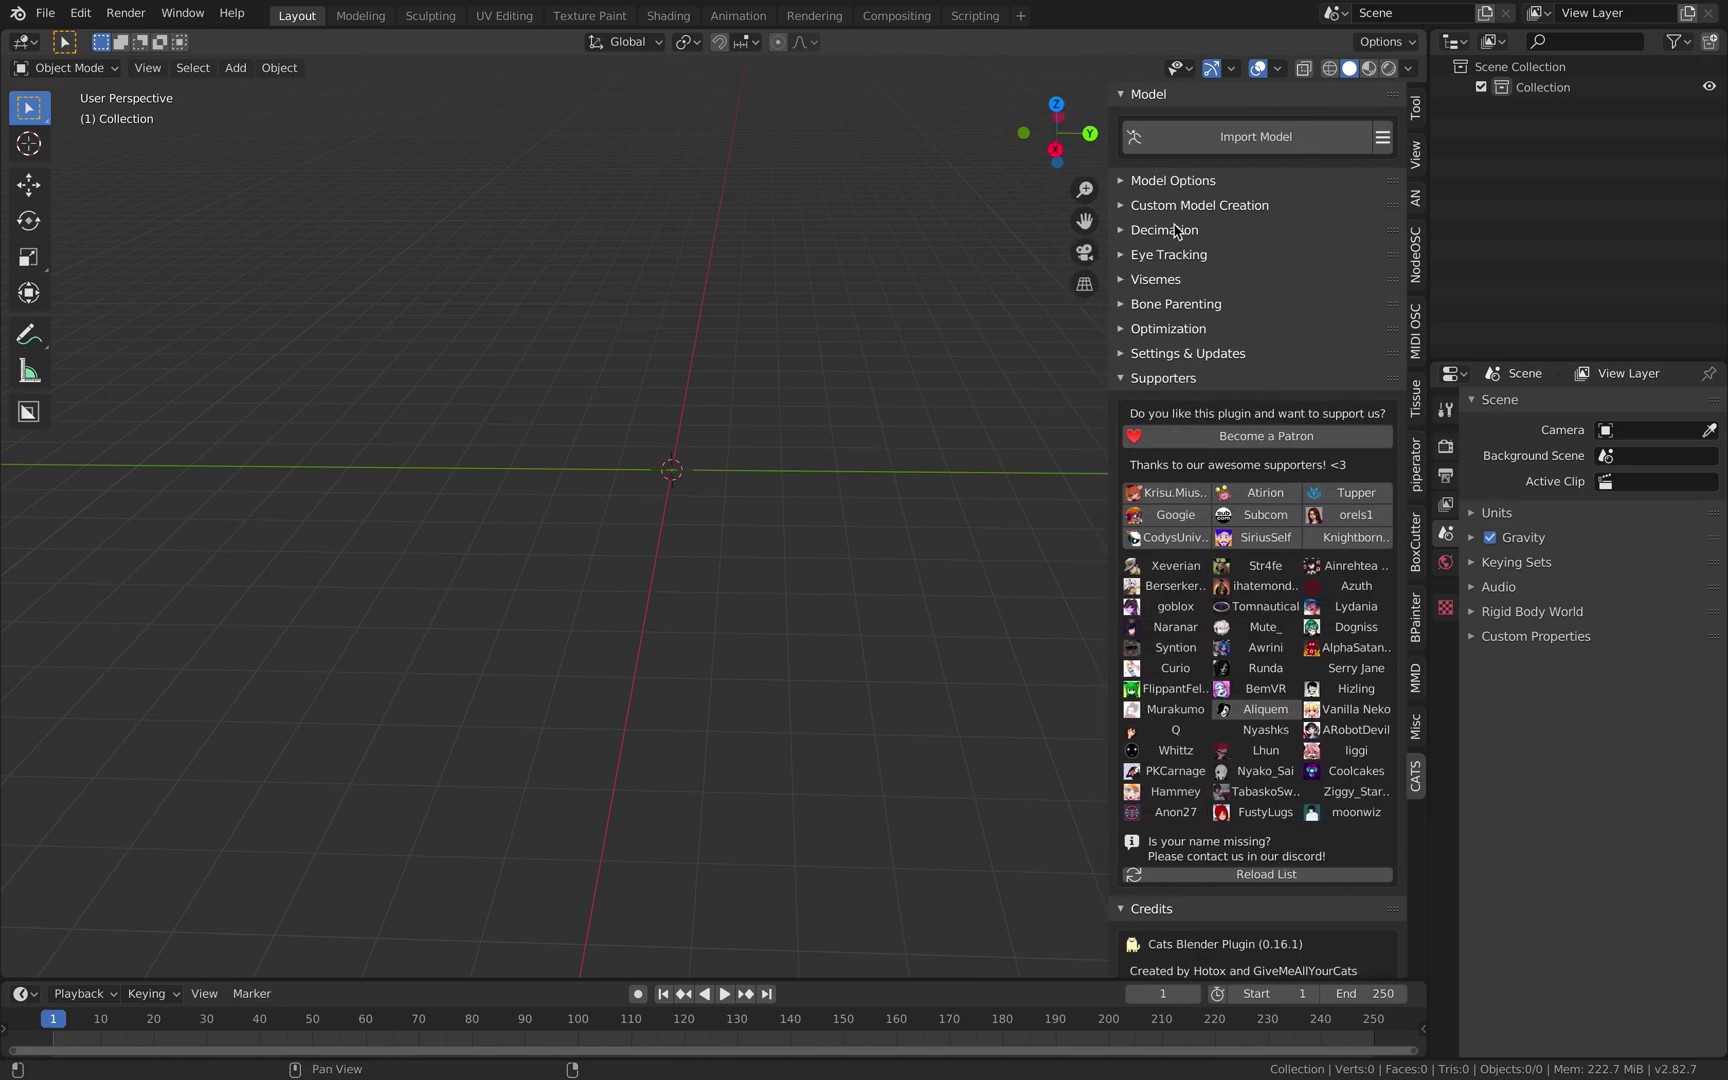
pyautogui.click(1187, 148)
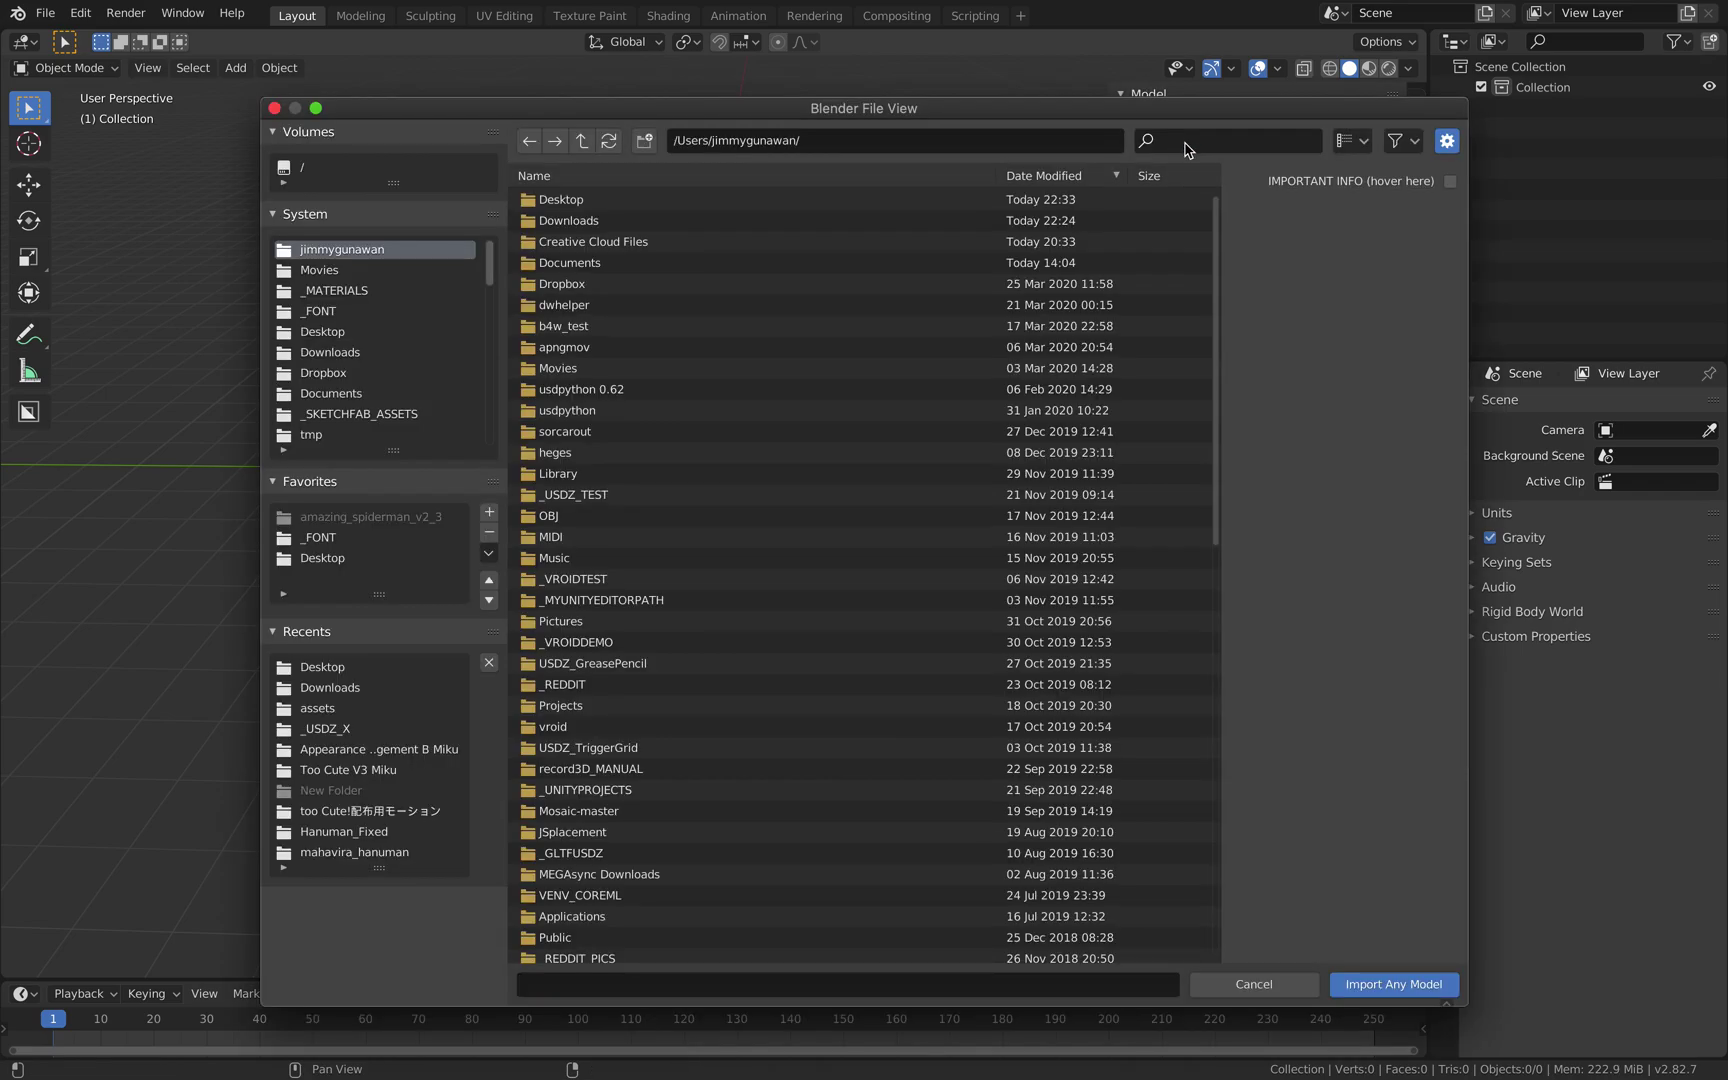
pyautogui.doubleClick(570, 221)
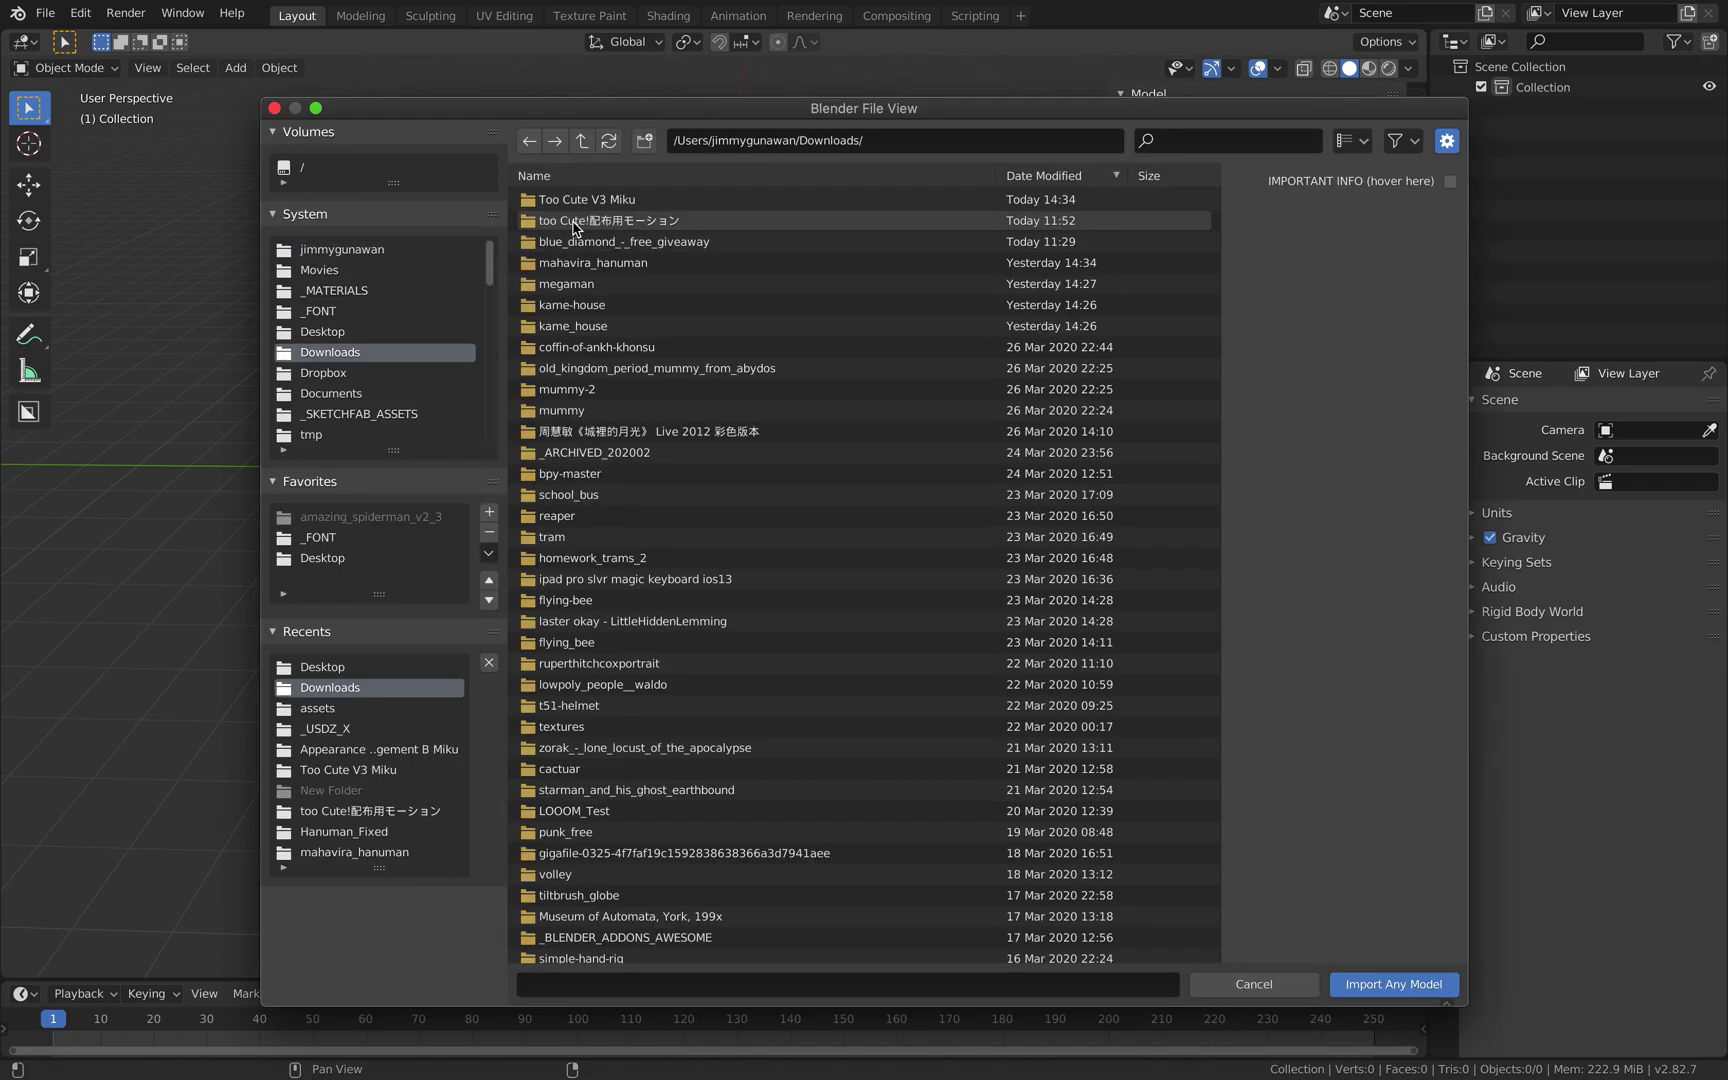
pyautogui.doubleClick(669, 222)
pyautogui.click(582, 140)
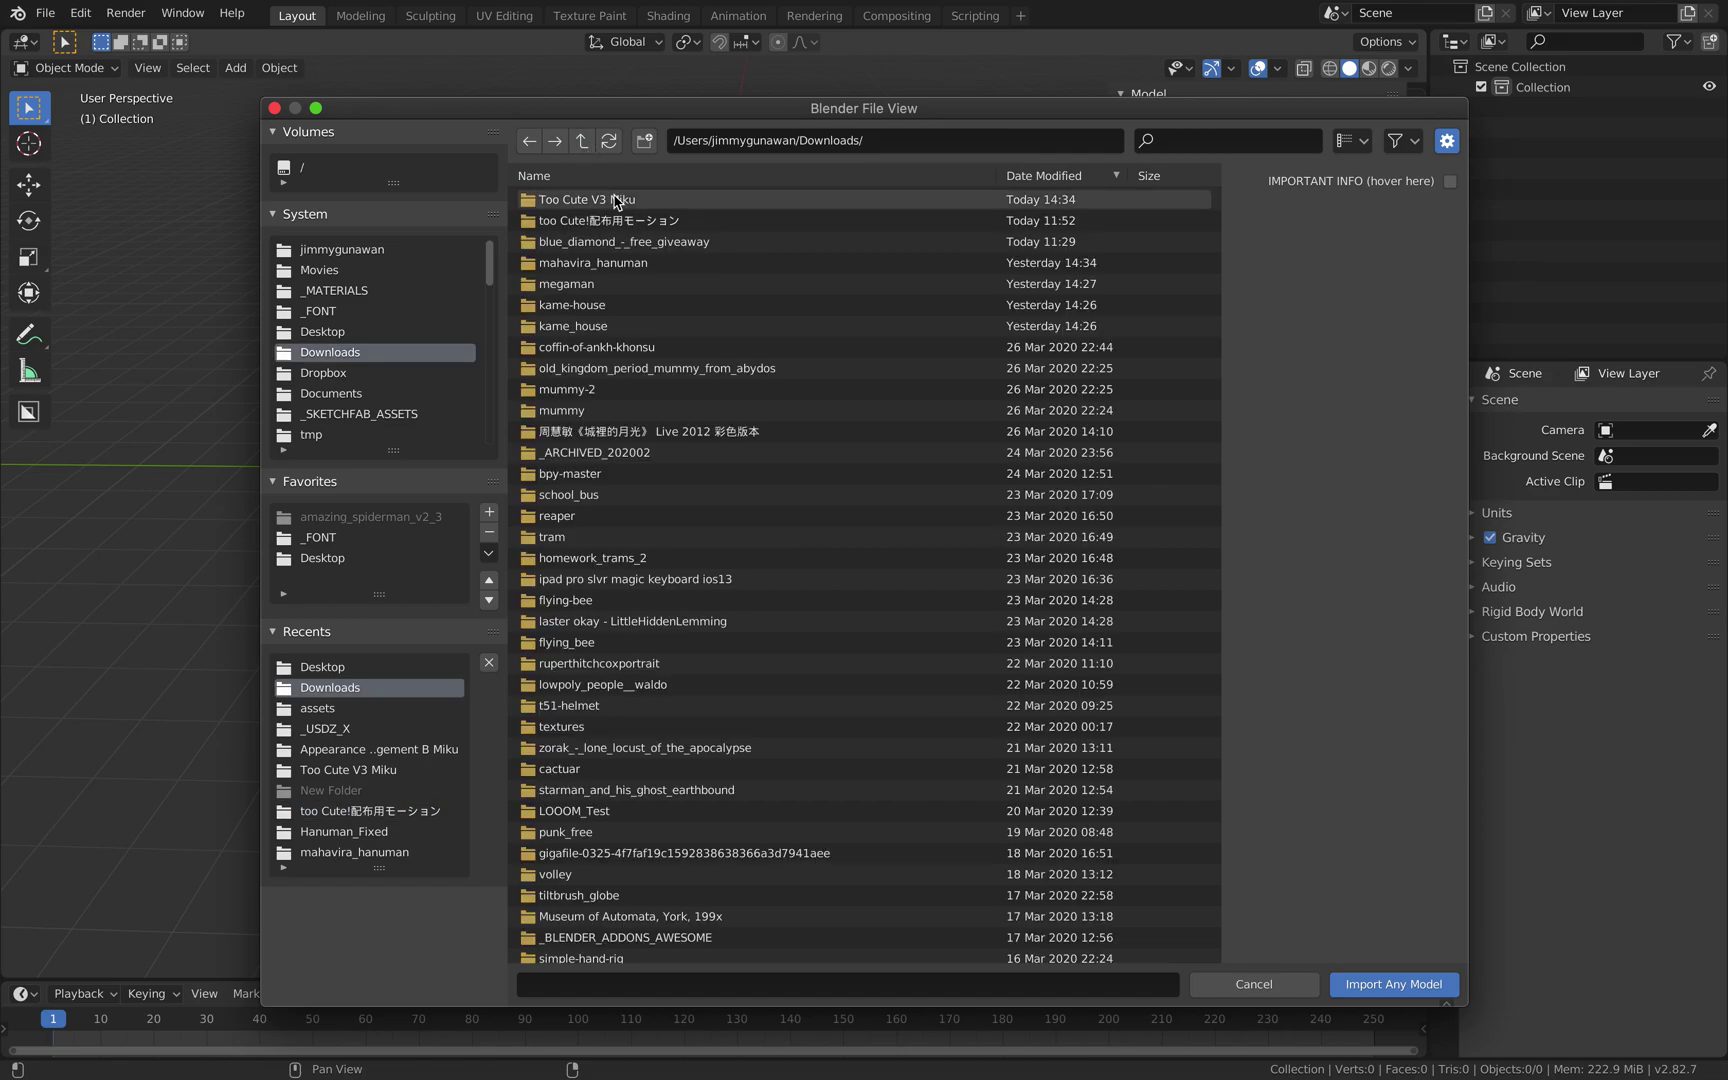
pyautogui.click(1042, 180)
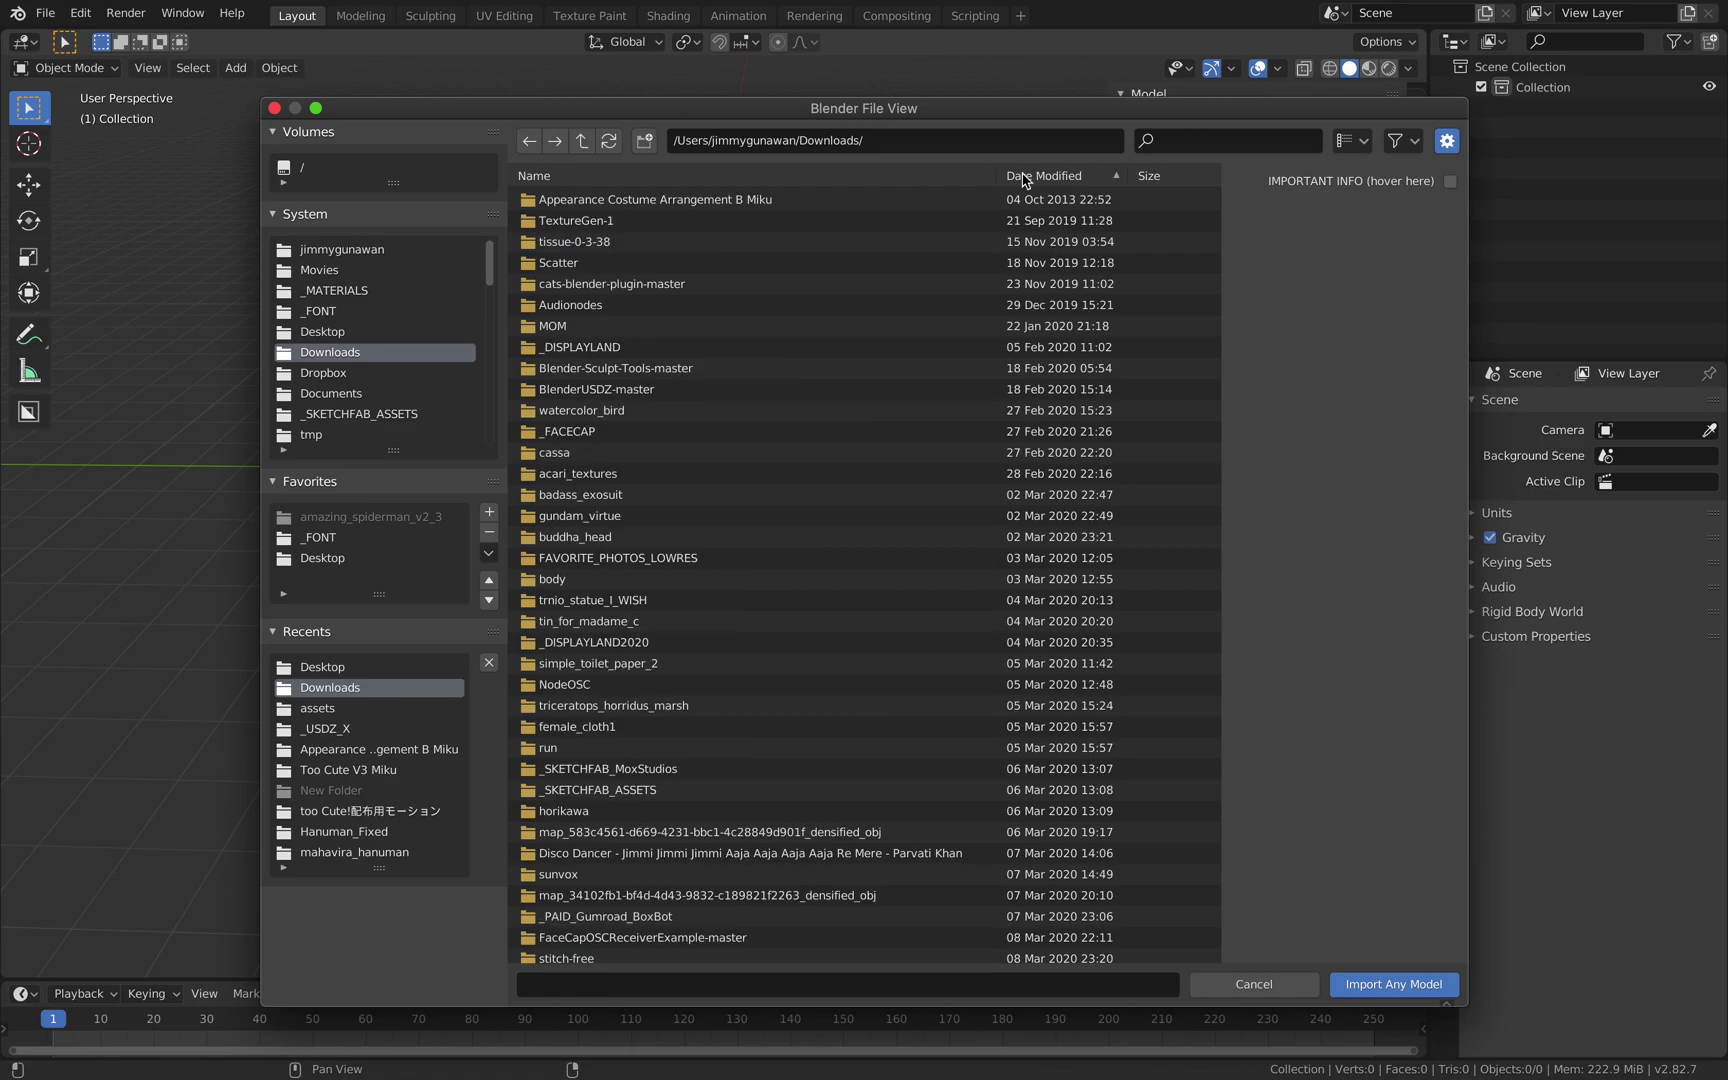
# Import Appearance Costume Arrangement B Miku.pmx from the Appearance Costume Arrangement B Miku folder.
pyautogui.click(741, 202)
pyautogui.doubleClick(743, 203)
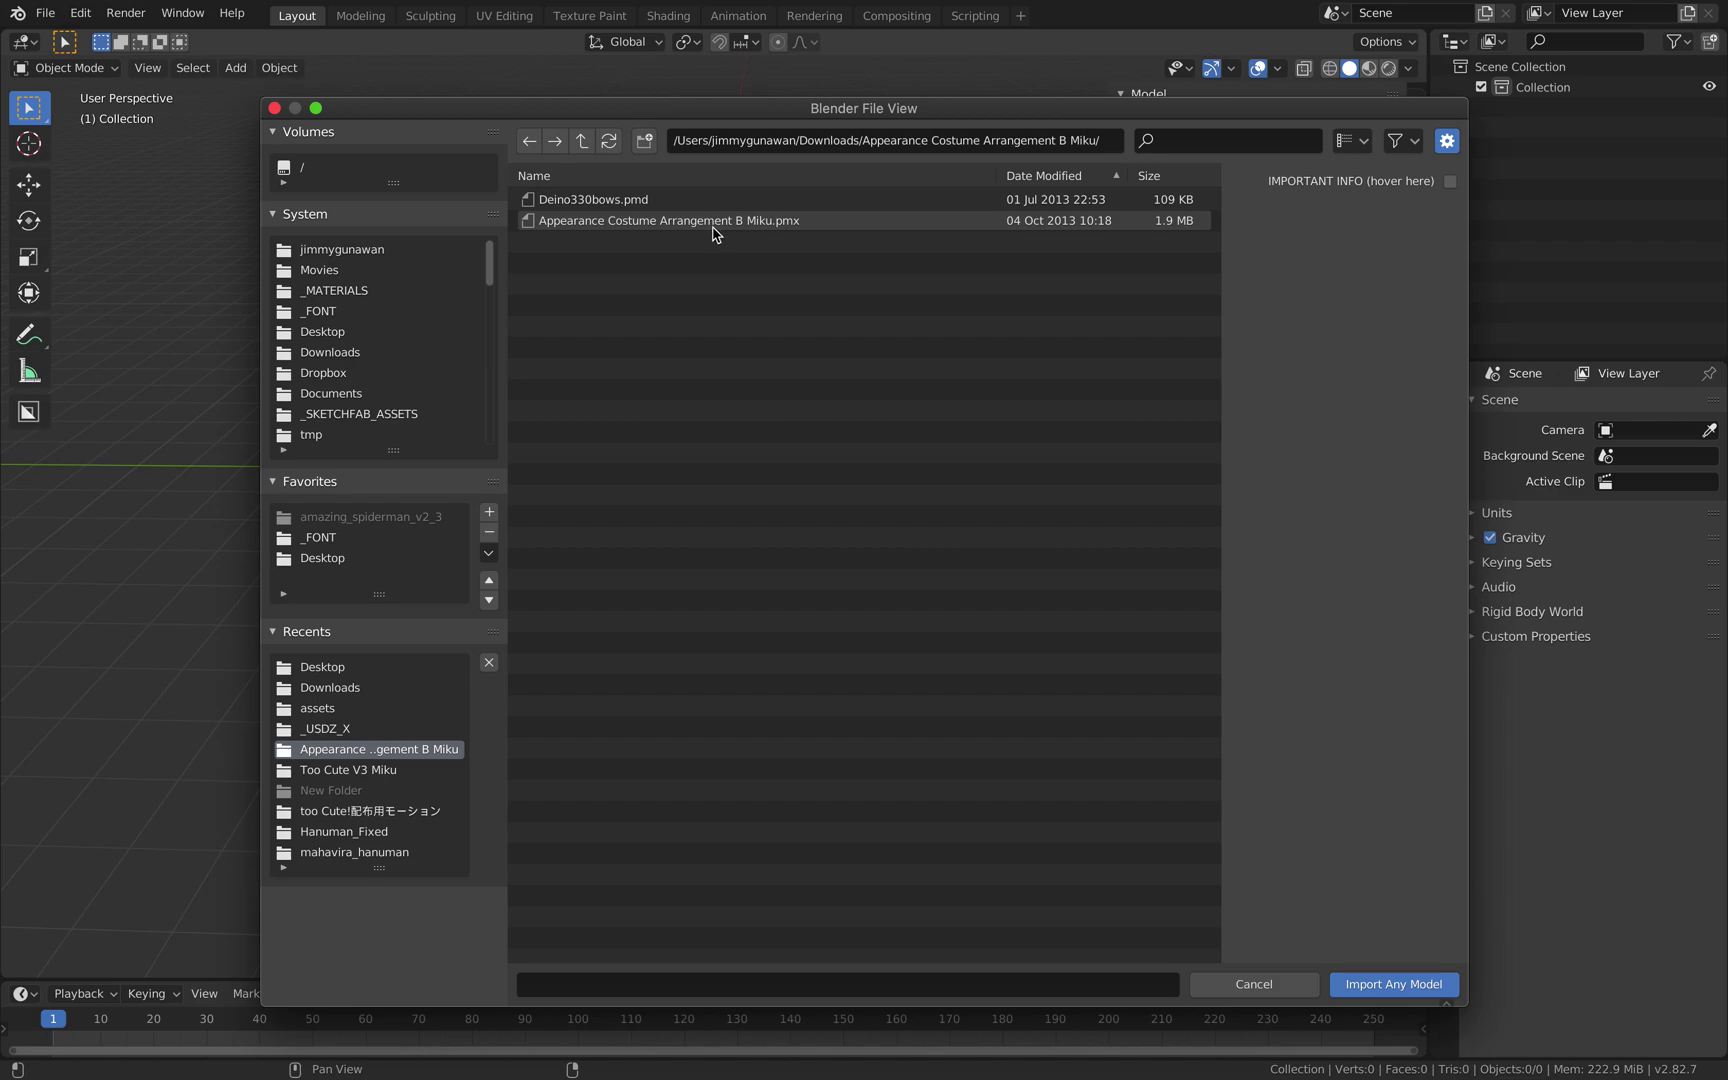
pyautogui.click(707, 206)
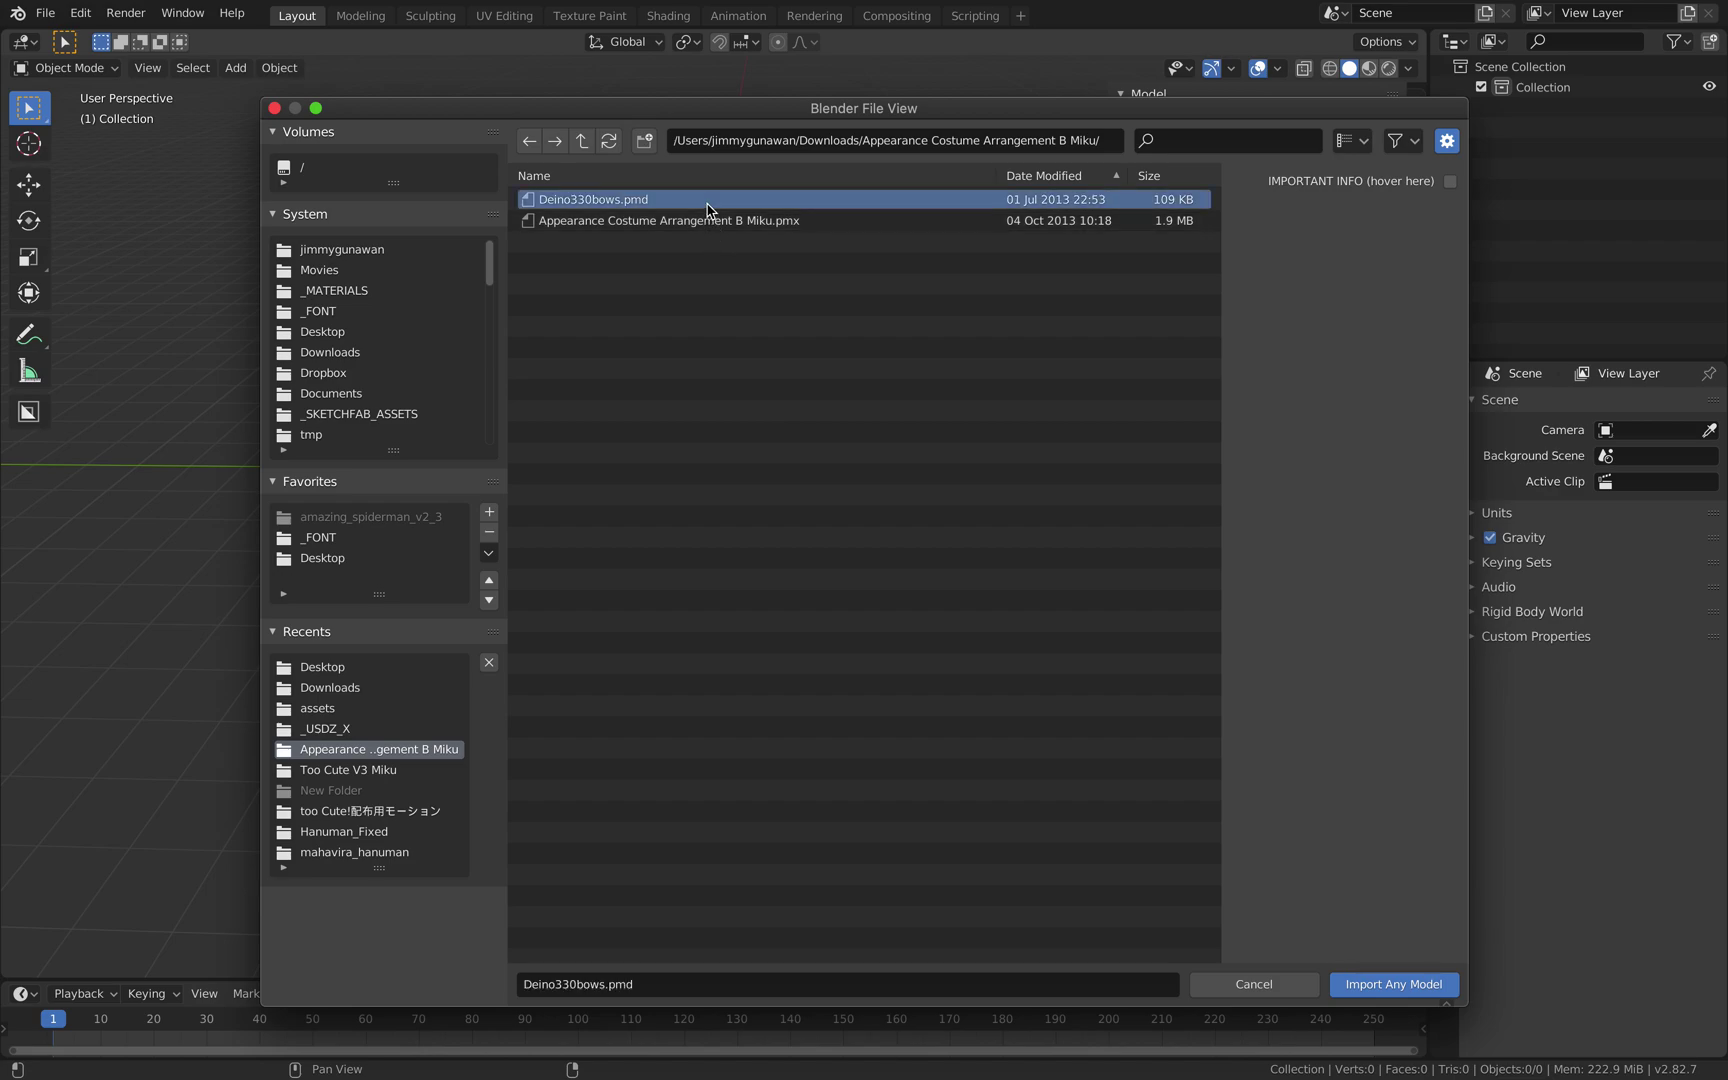
pyautogui.click(708, 224)
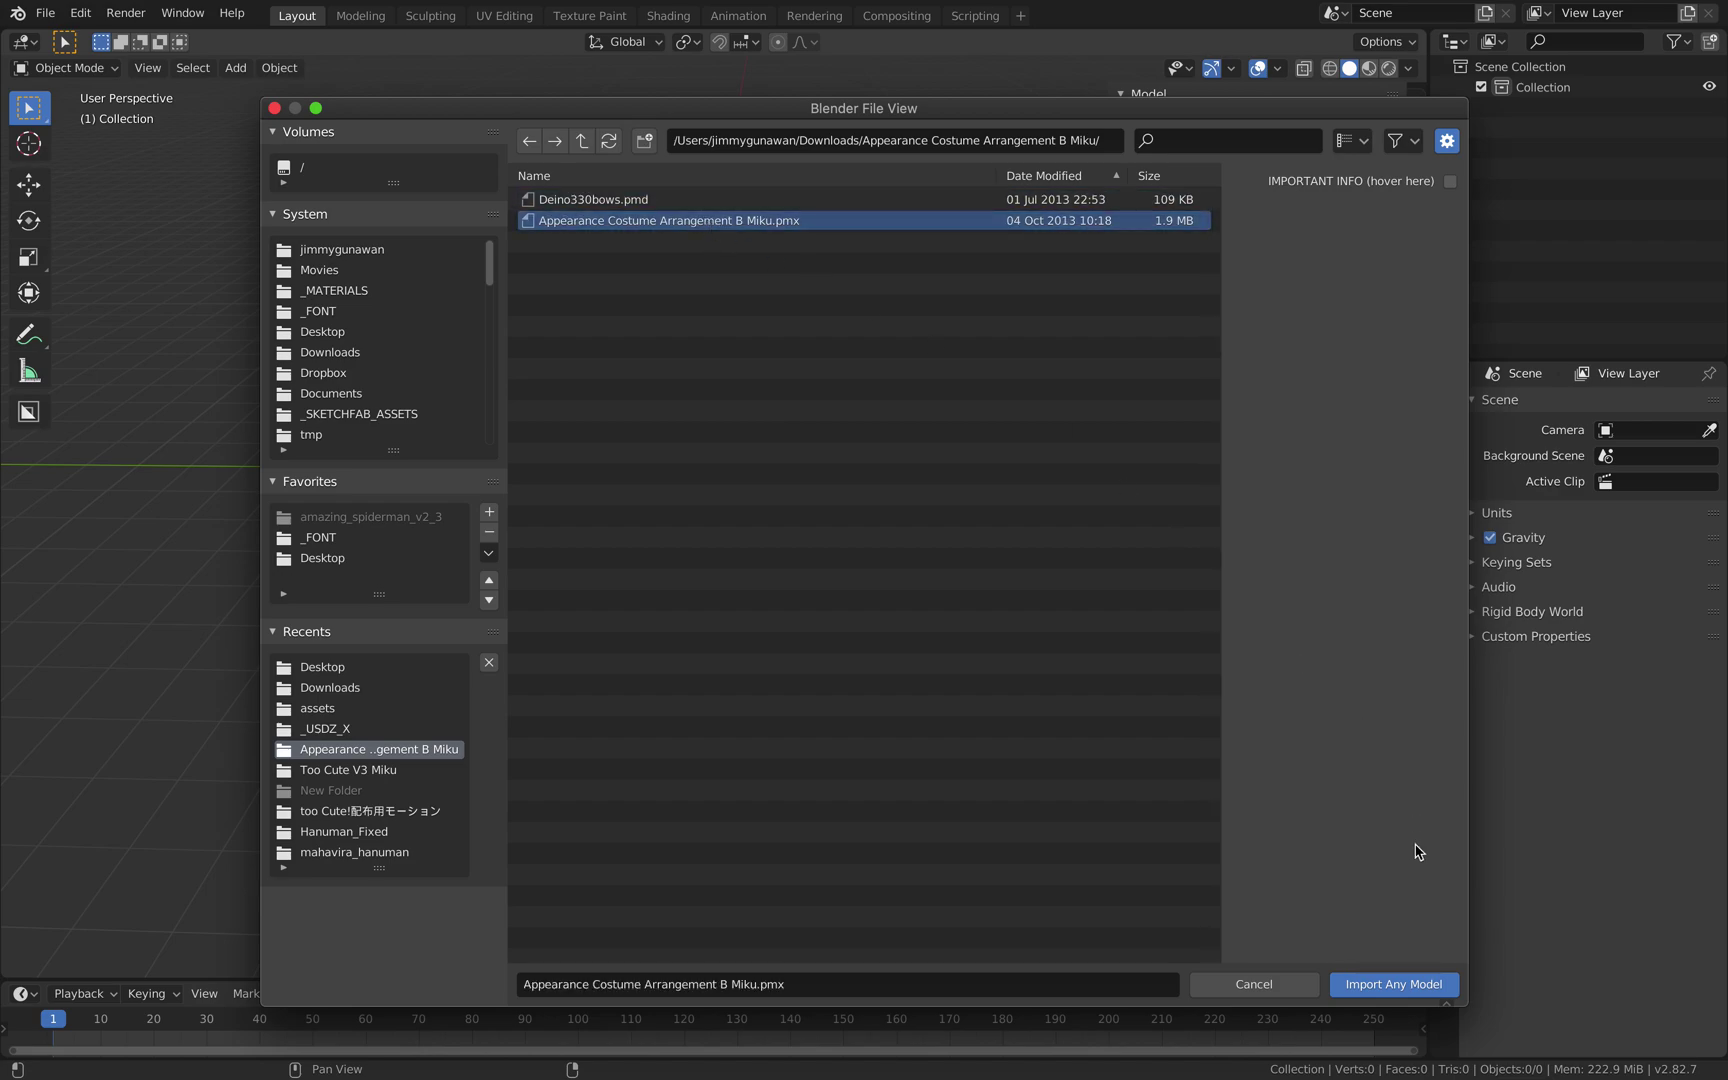
pyautogui.click(1396, 984)
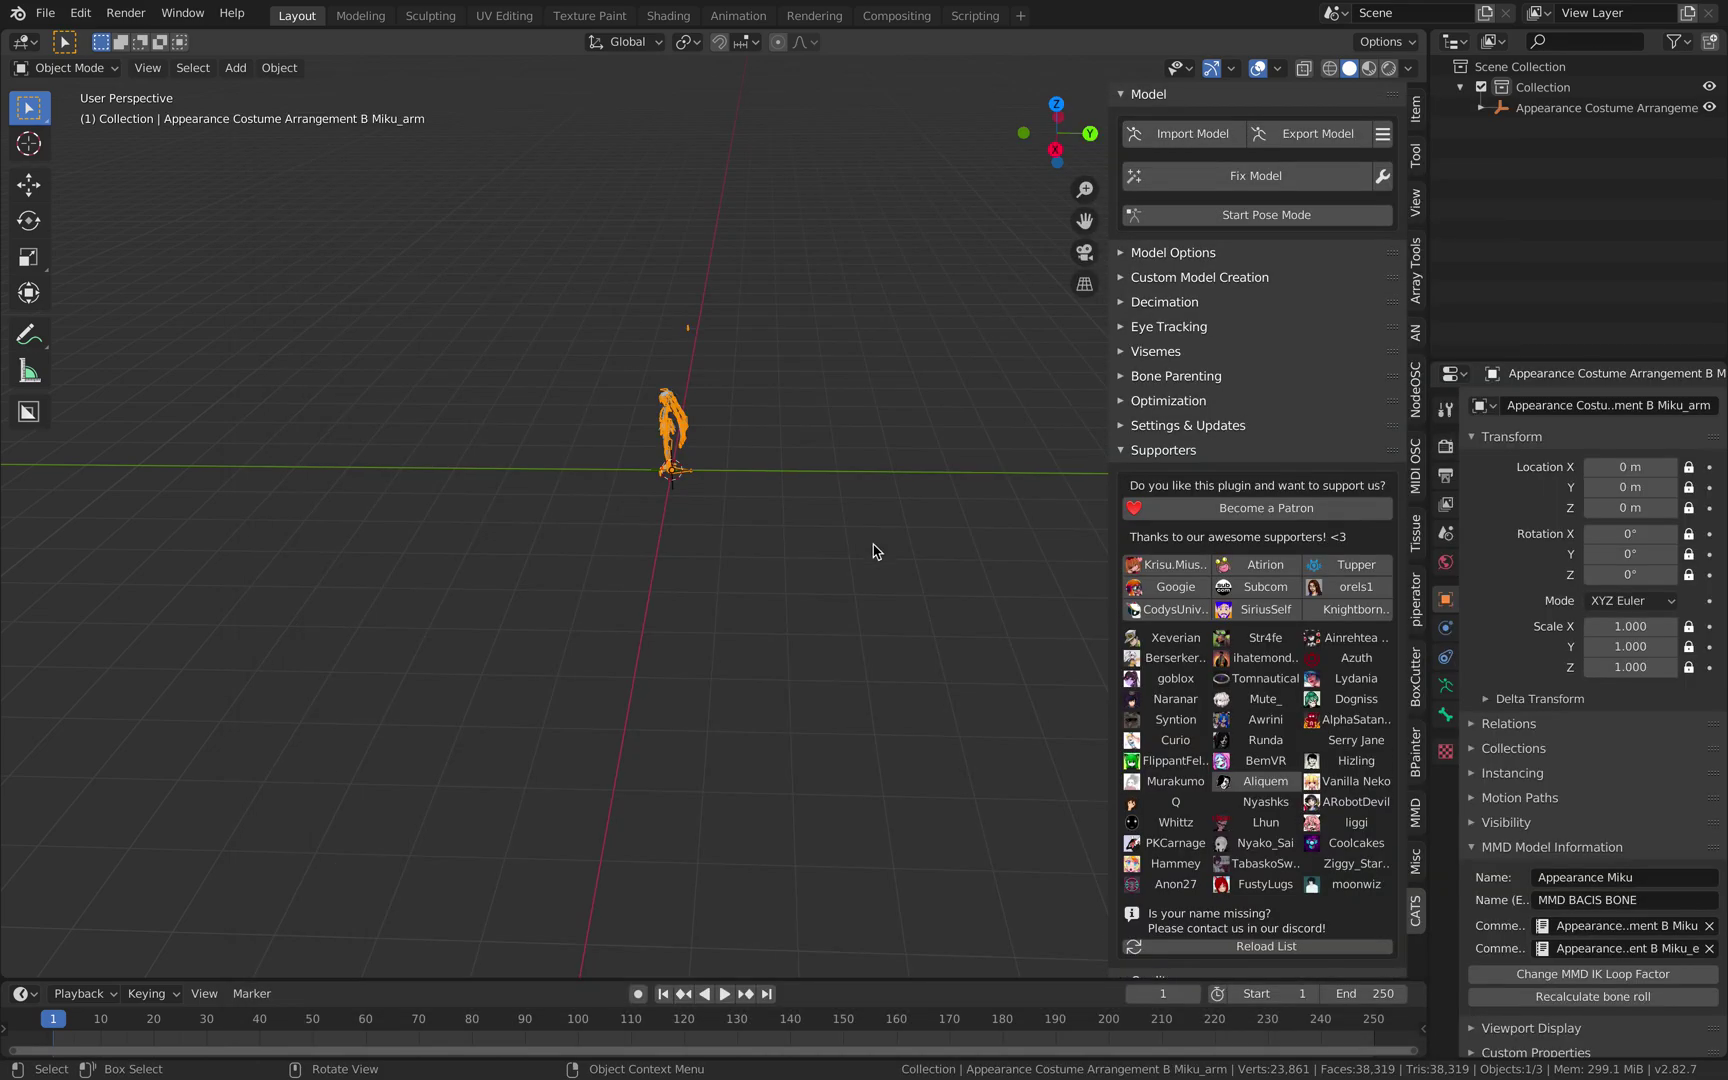
# Deselect the imported armature and preview the Miku model in rendered shading with the viewport overlays hidden.
pyautogui.moveTo(687, 530)
pyautogui.mouseDown(button='middle')
pyautogui.moveTo(717, 486)
pyautogui.moveTo(744, 598)
pyautogui.moveTo(771, 440)
pyautogui.moveTo(741, 498)
pyautogui.mouseUp(button='middle')
pyautogui.scroll(8, 717, 486)
pyautogui.scroll(2, 741, 498)
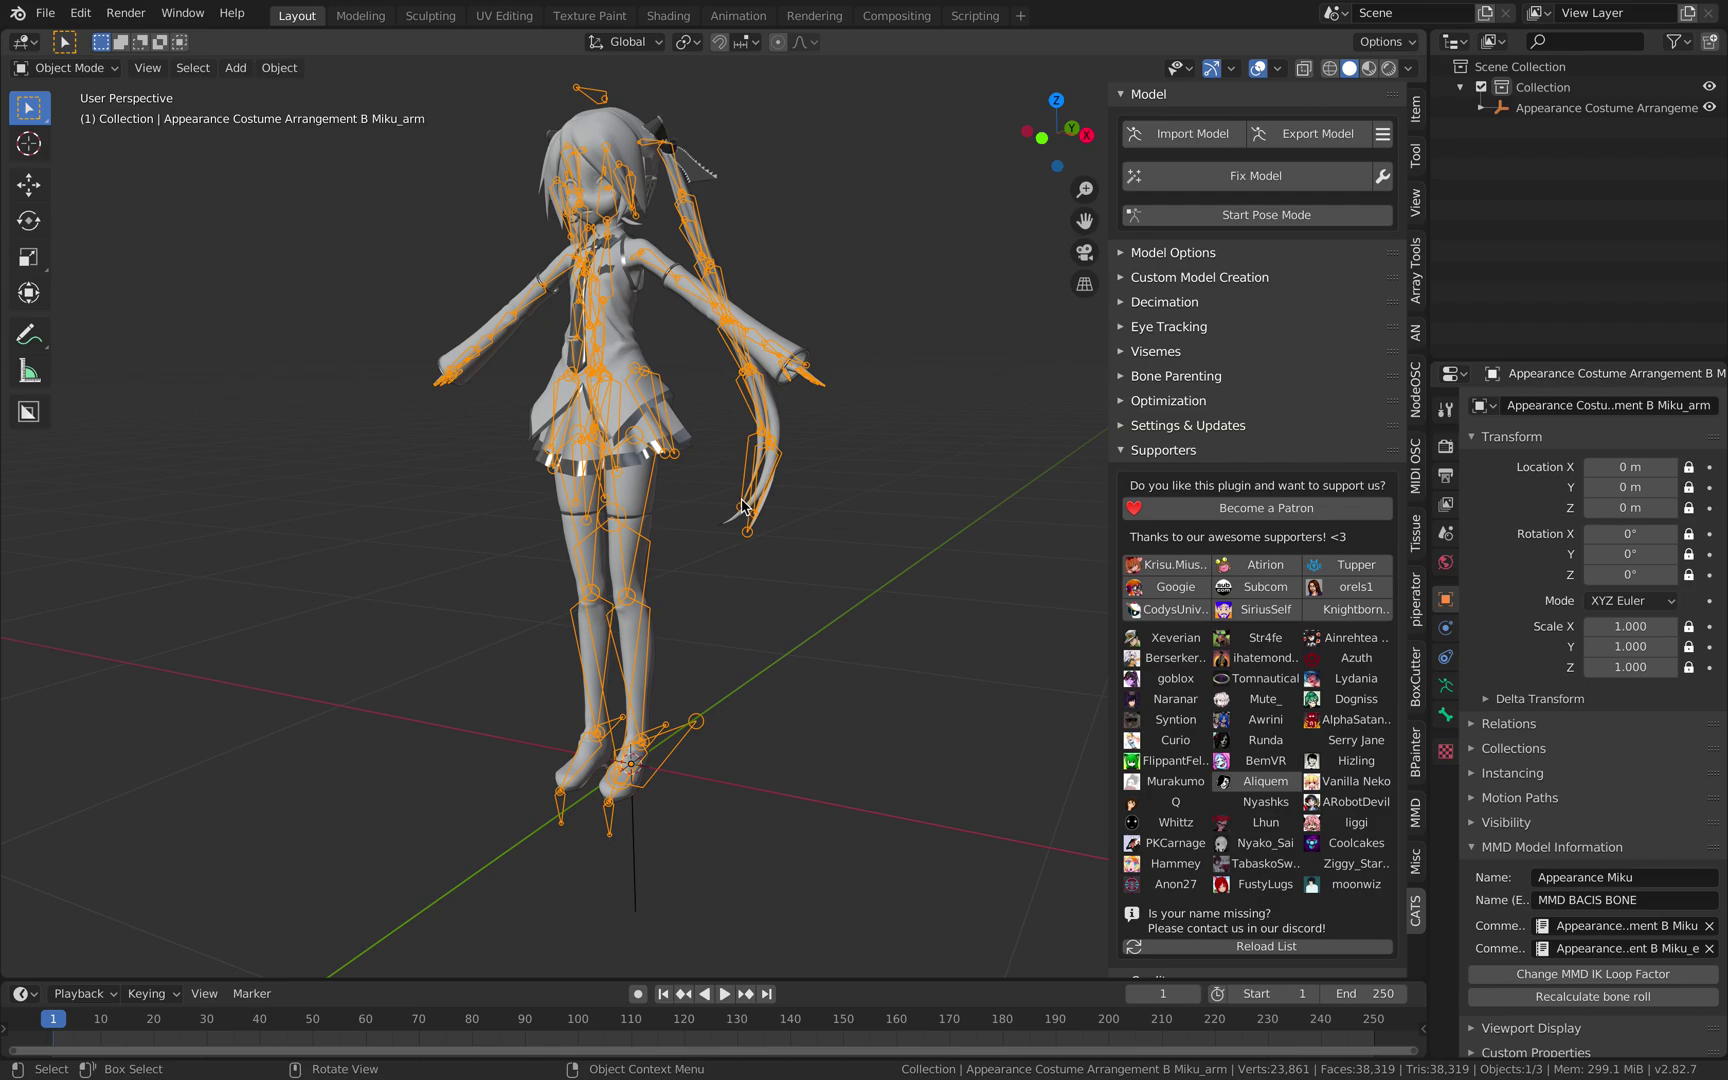
pyautogui.click(749, 258)
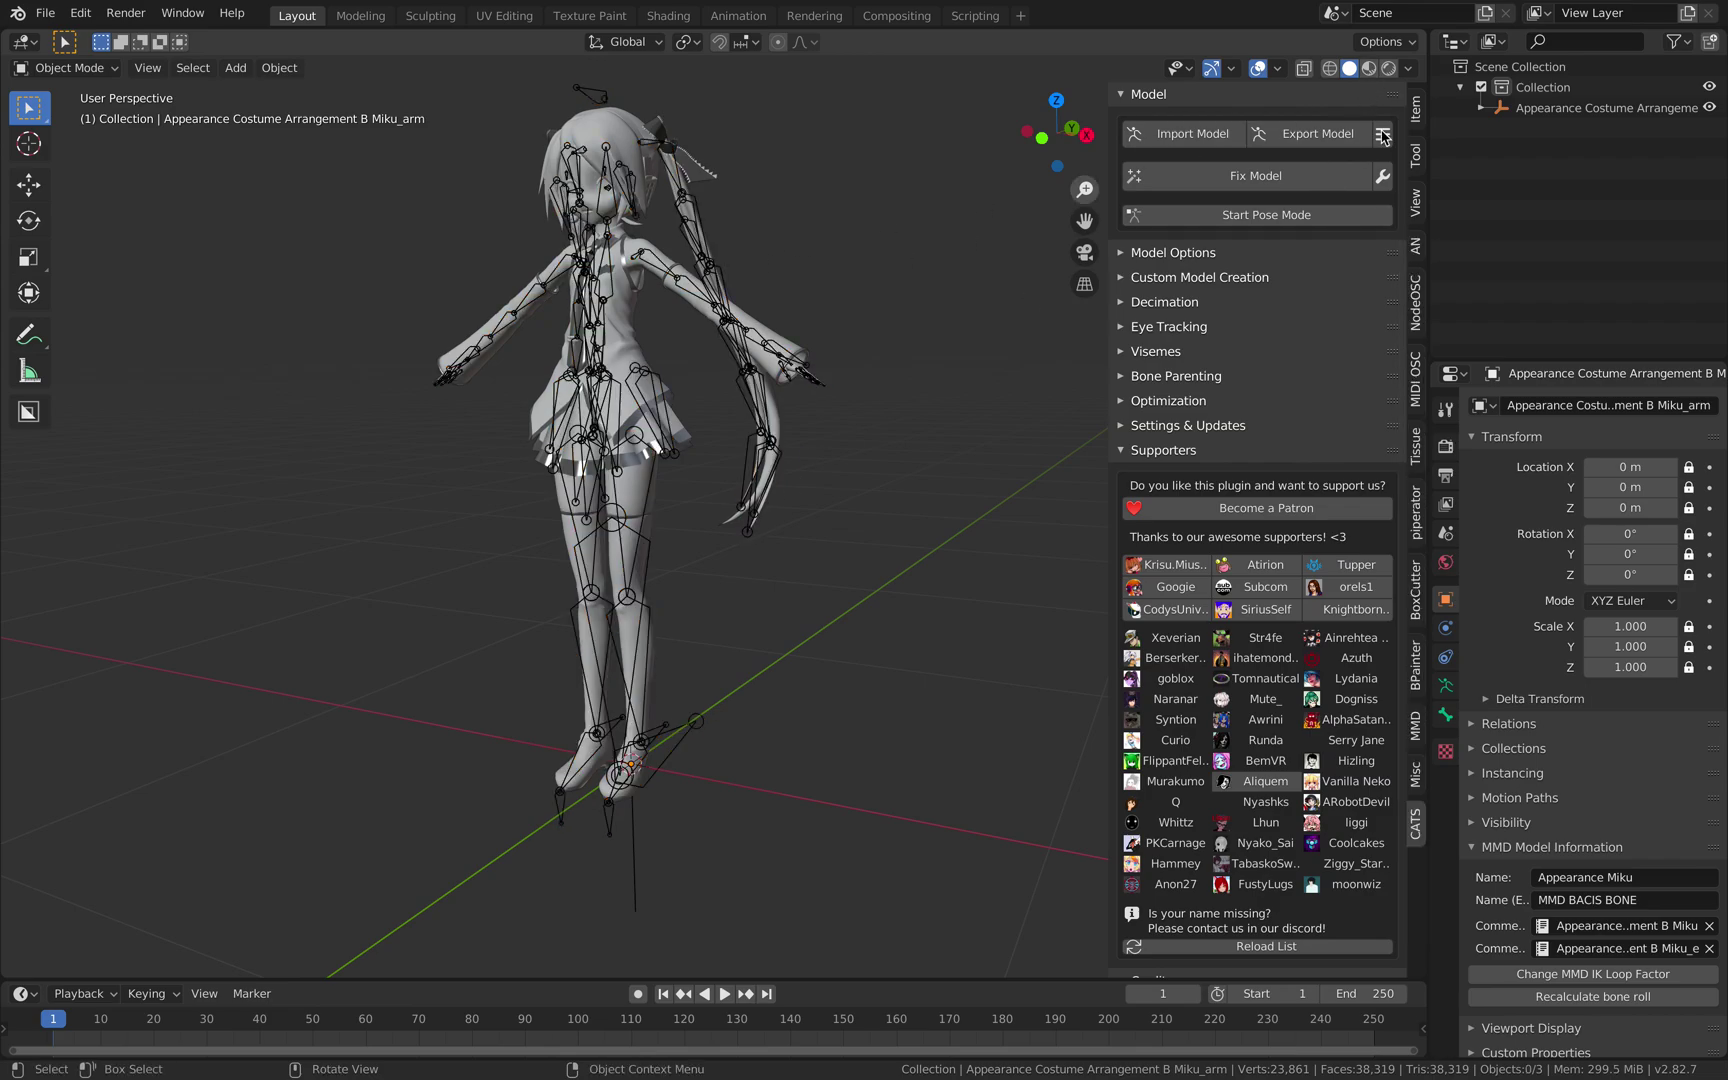
pyautogui.click(1391, 70)
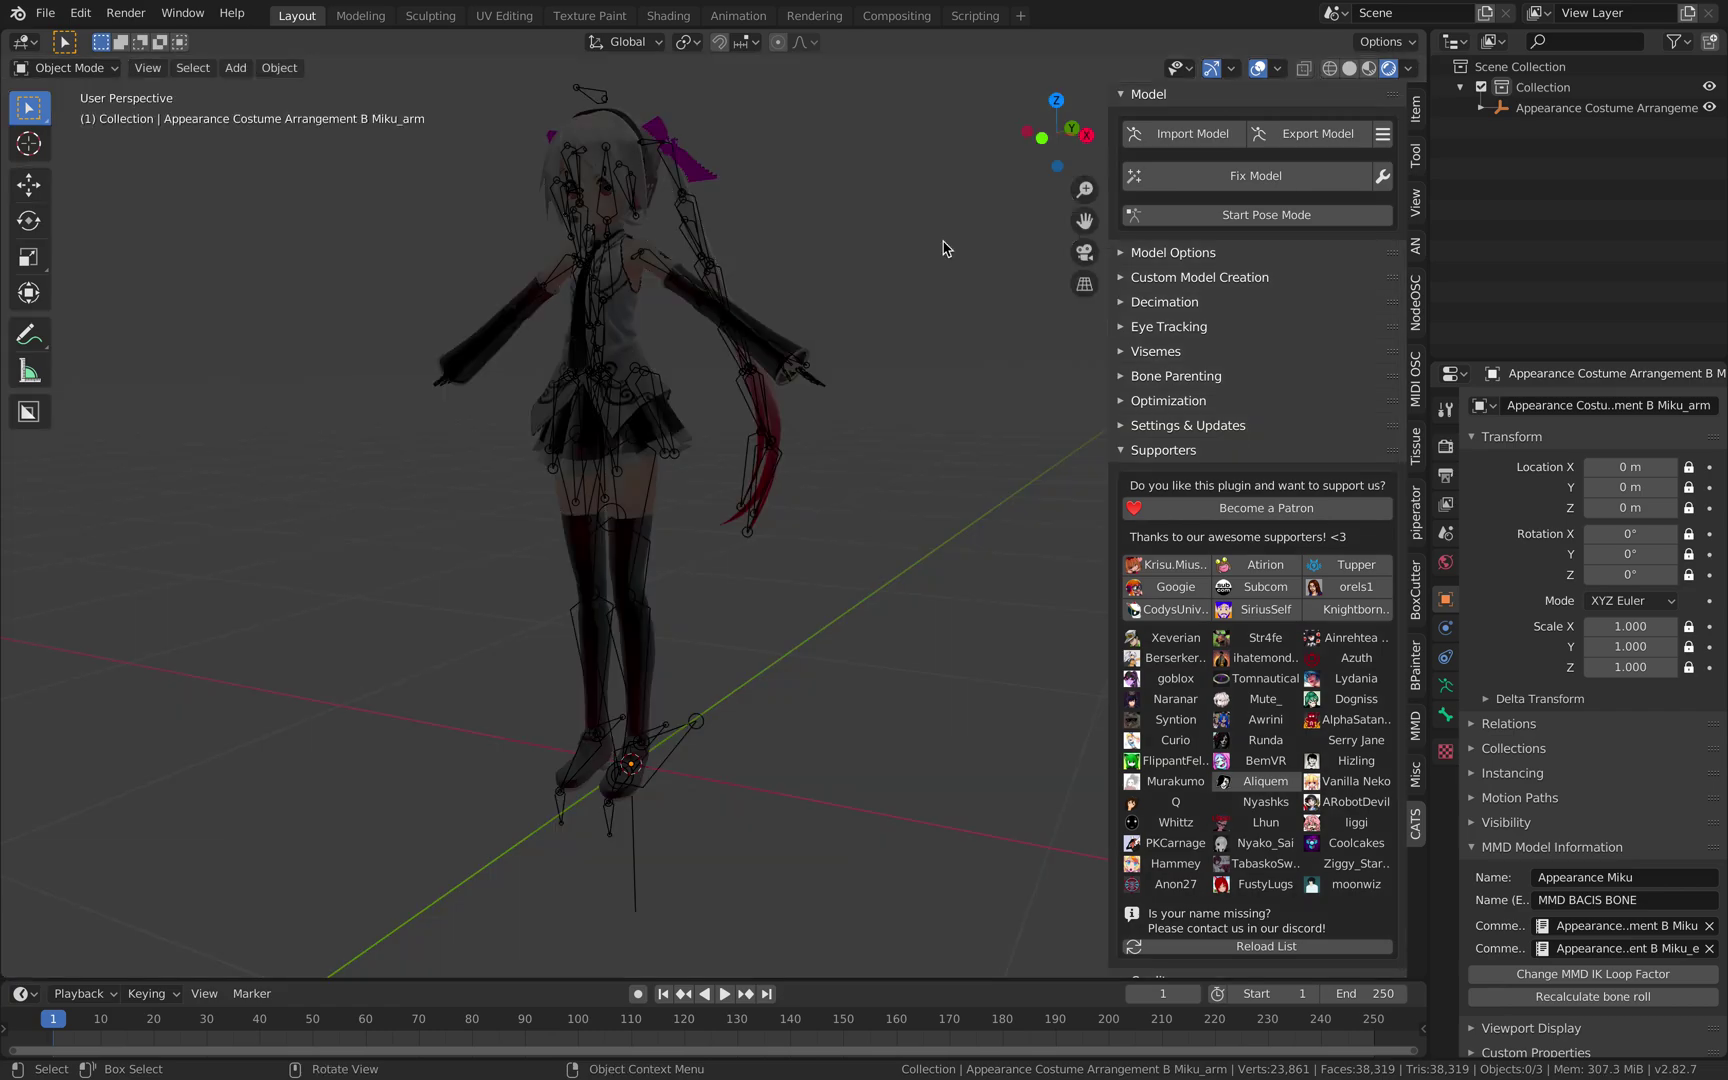
pyautogui.hotkey('shift', 'alt', 'z')
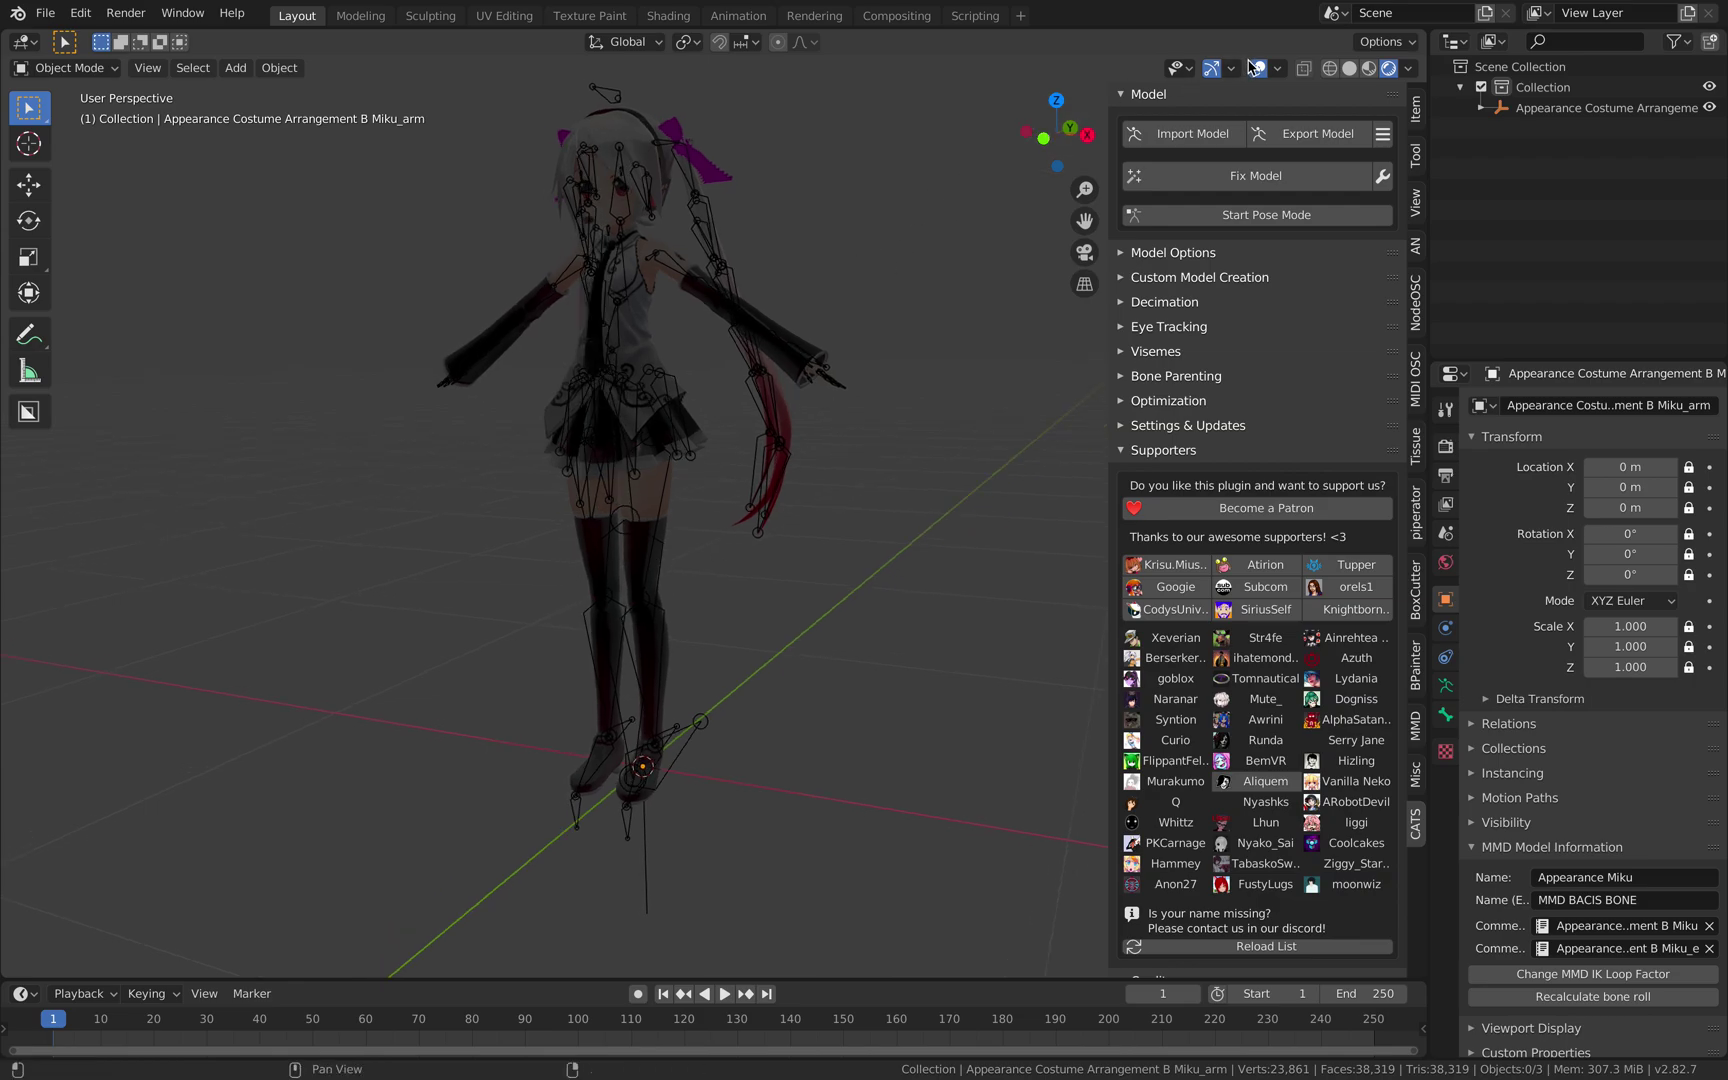
pyautogui.moveTo(935, 207); pyautogui.dragTo(879, 262, button='middle')
# Add a Sun light and rotate it freely to about 49.5°, 42.5° and -98.9° on X, Y and Z.
pyautogui.hotkey('shift', 'a')
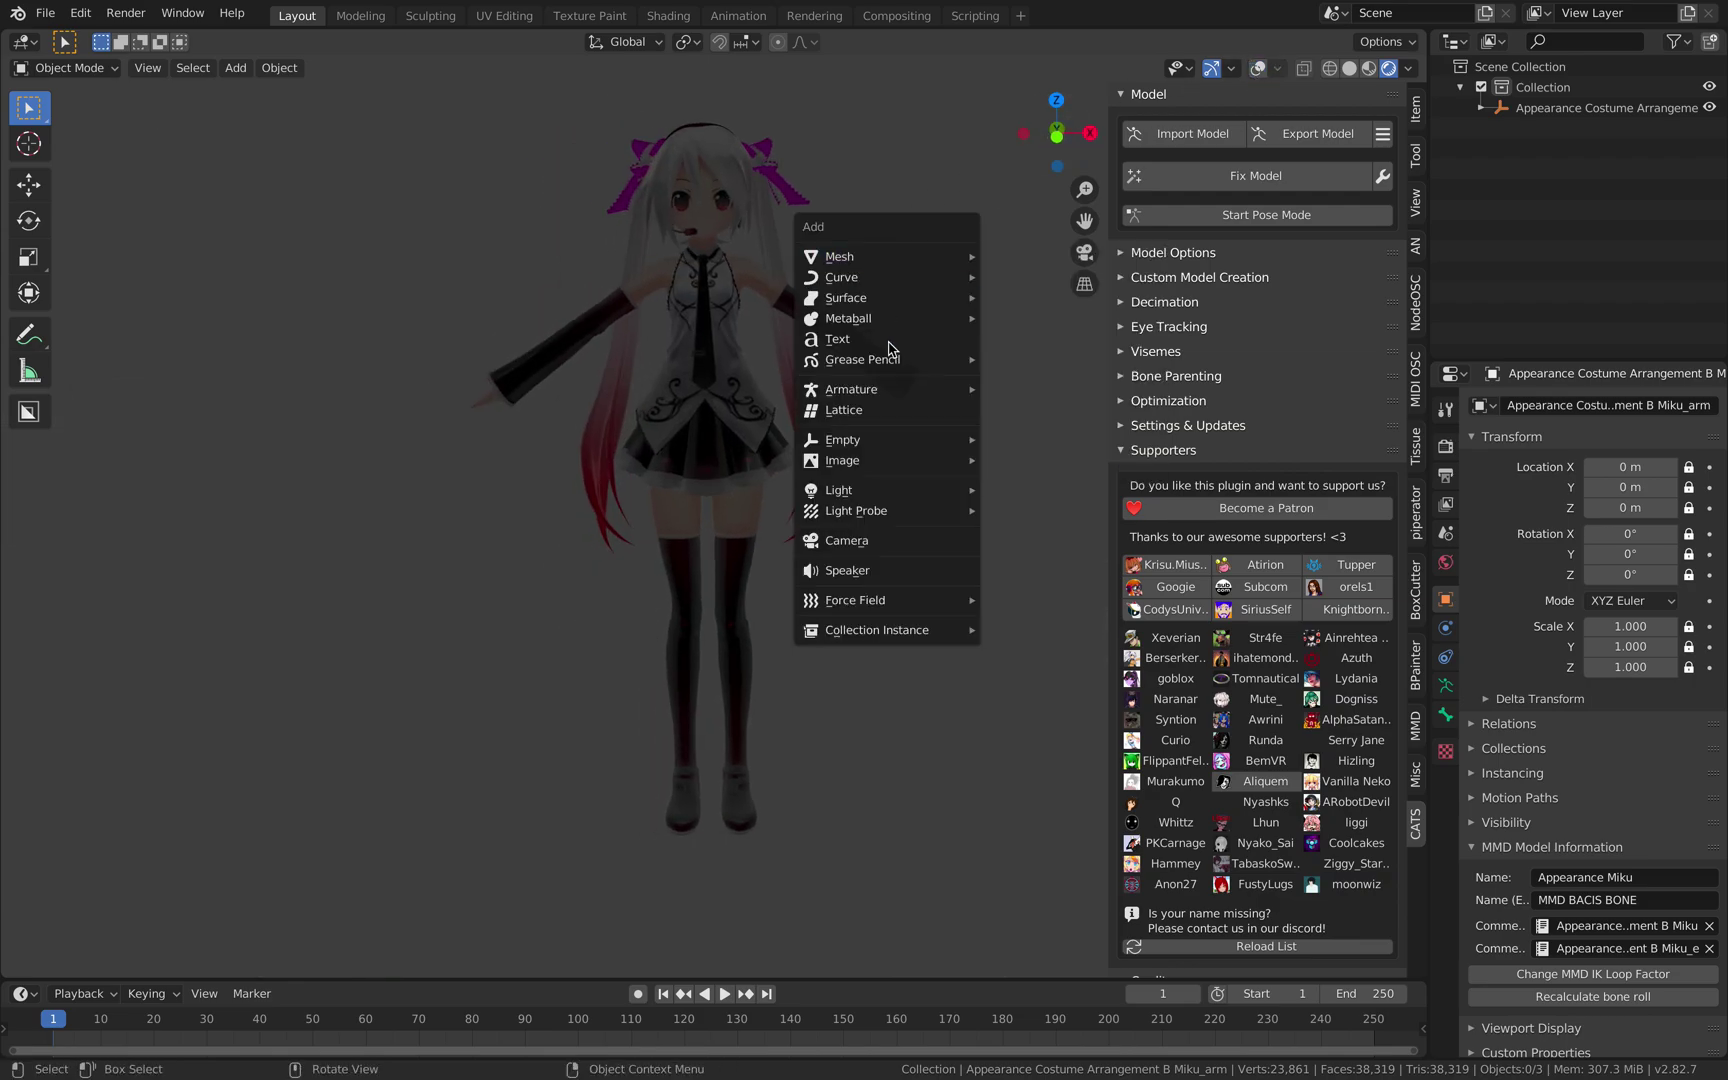
pyautogui.moveTo(893, 493)
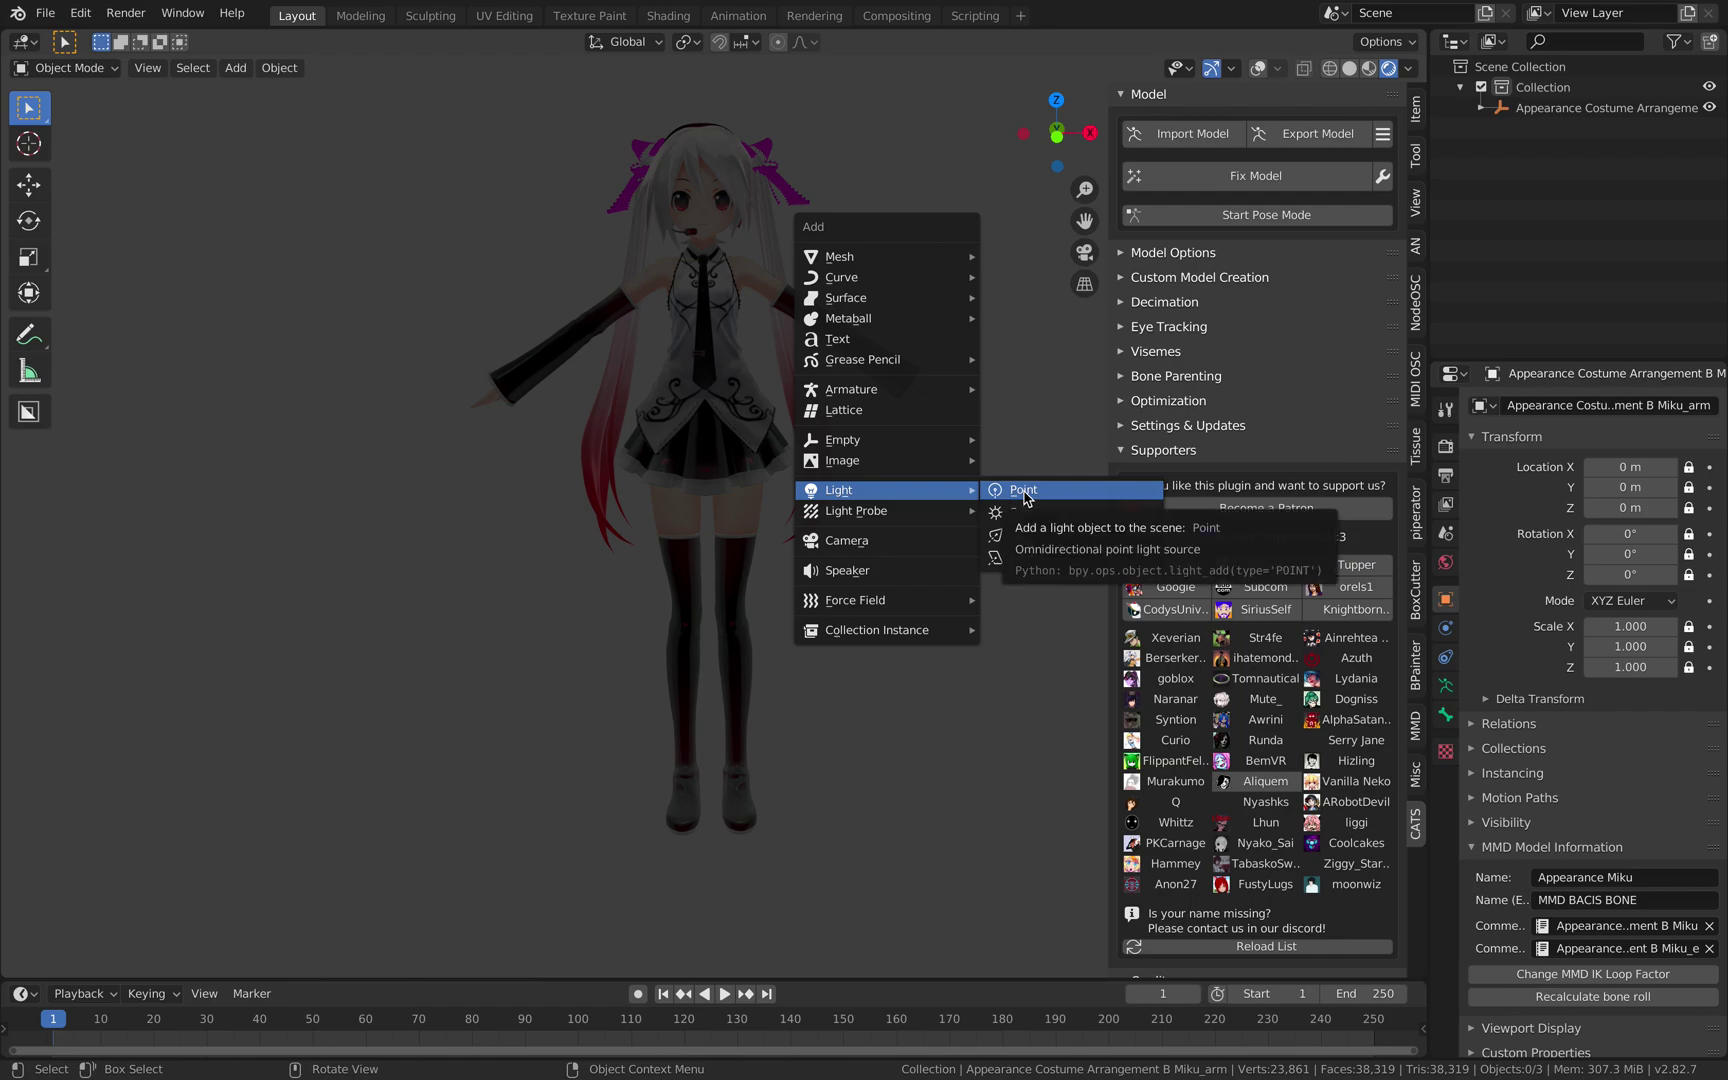
pyautogui.click(1022, 512)
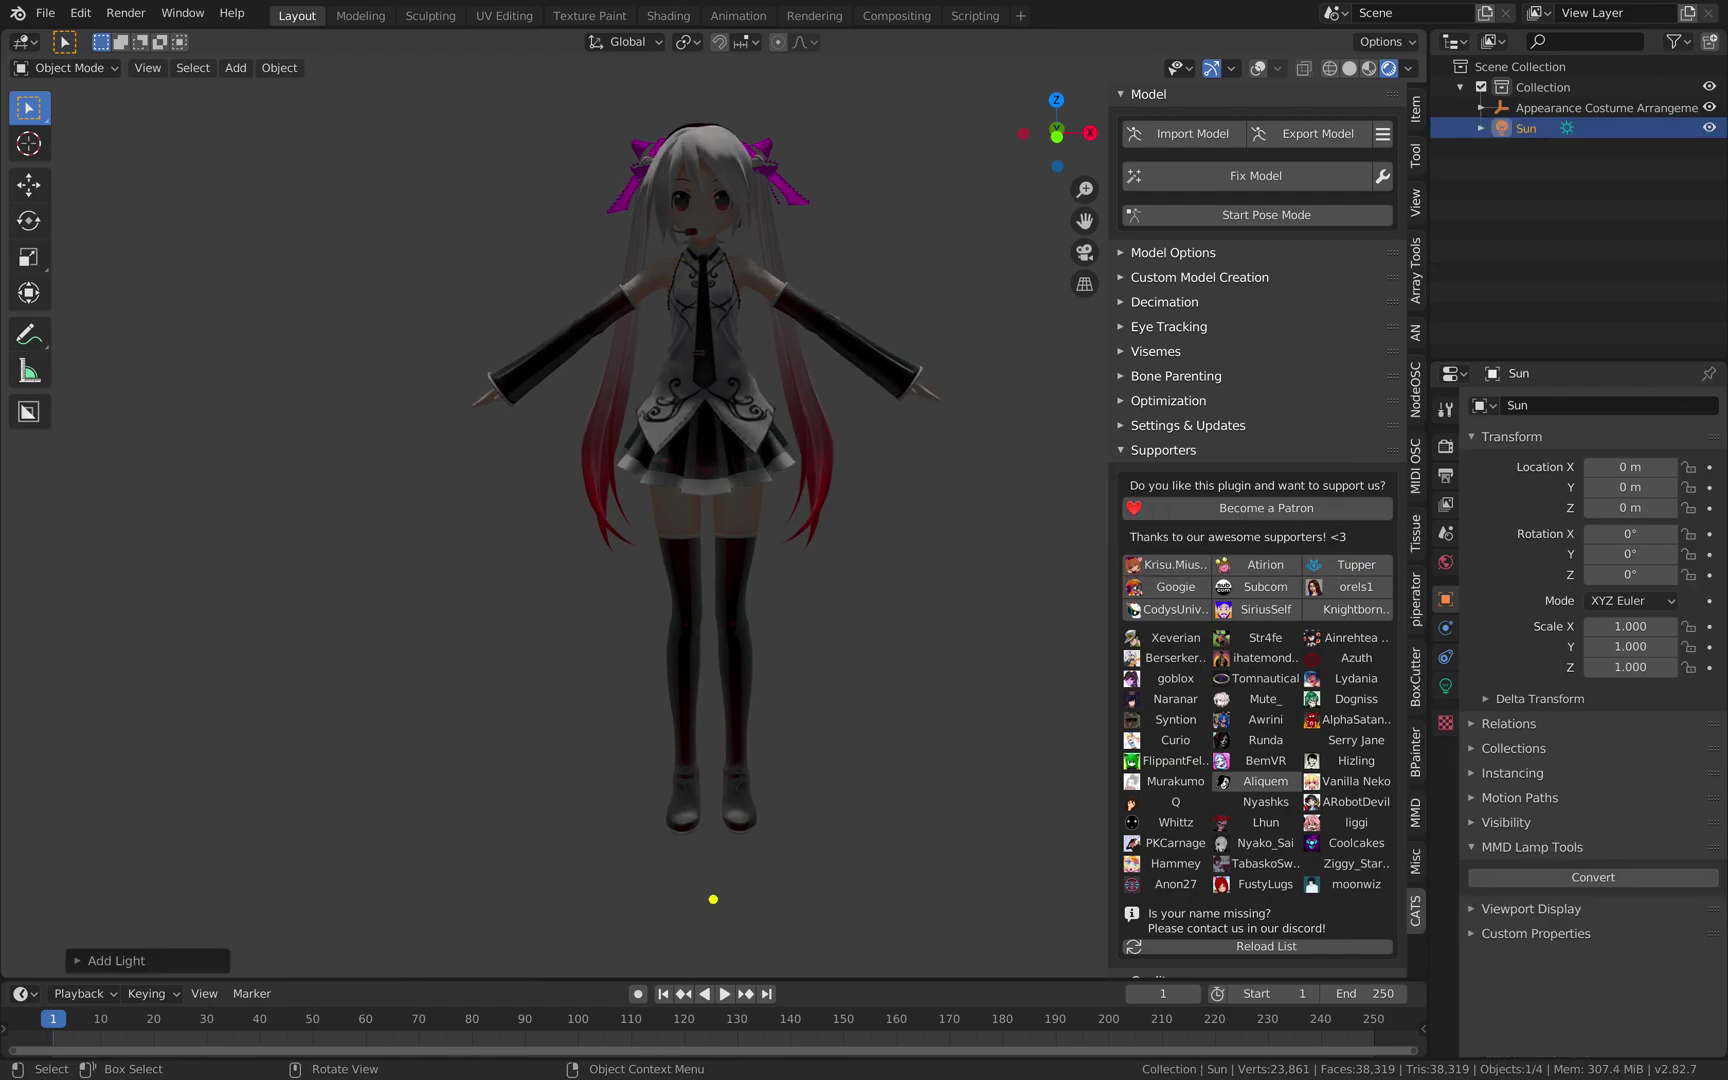
pyautogui.press('r')
pyautogui.press('r')
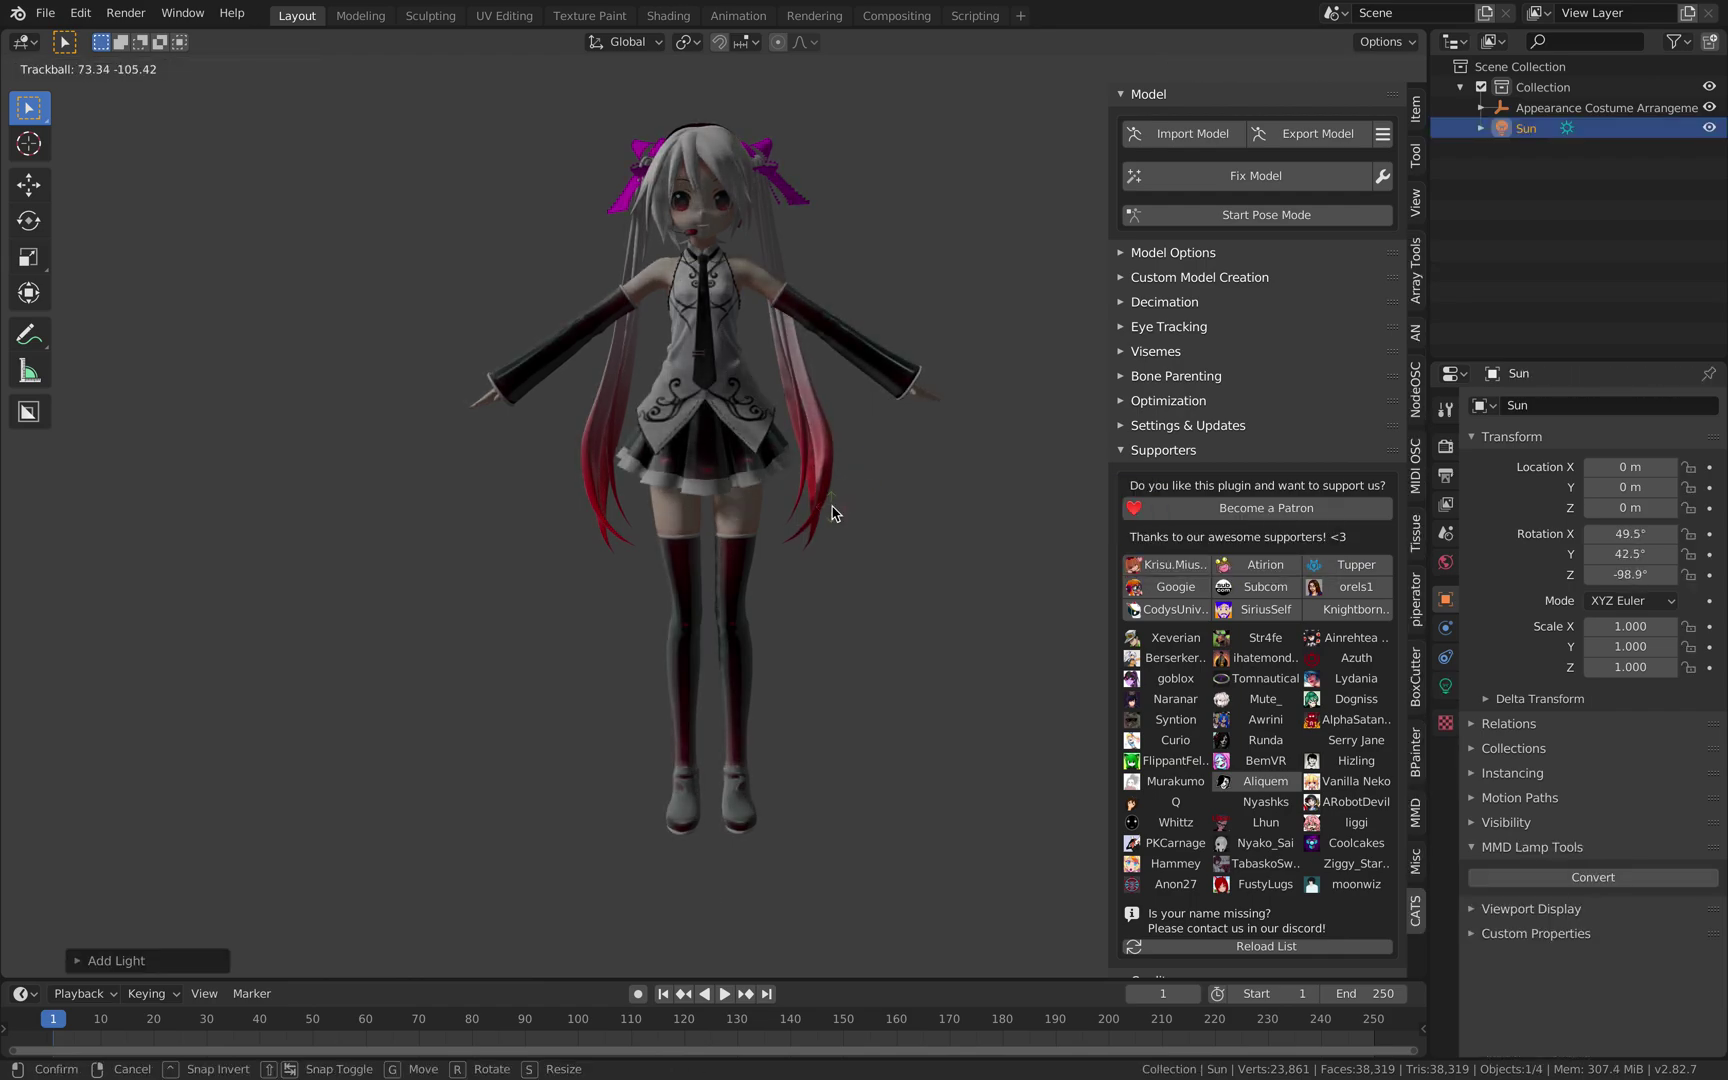
pyautogui.click(831, 513)
# Add an Area light and move it beside the model to about X -0.61 m, Y -0.19 m, Z 0.84 m.
pyautogui.hotkey('shift', 'a')
pyautogui.moveTo(855, 462)
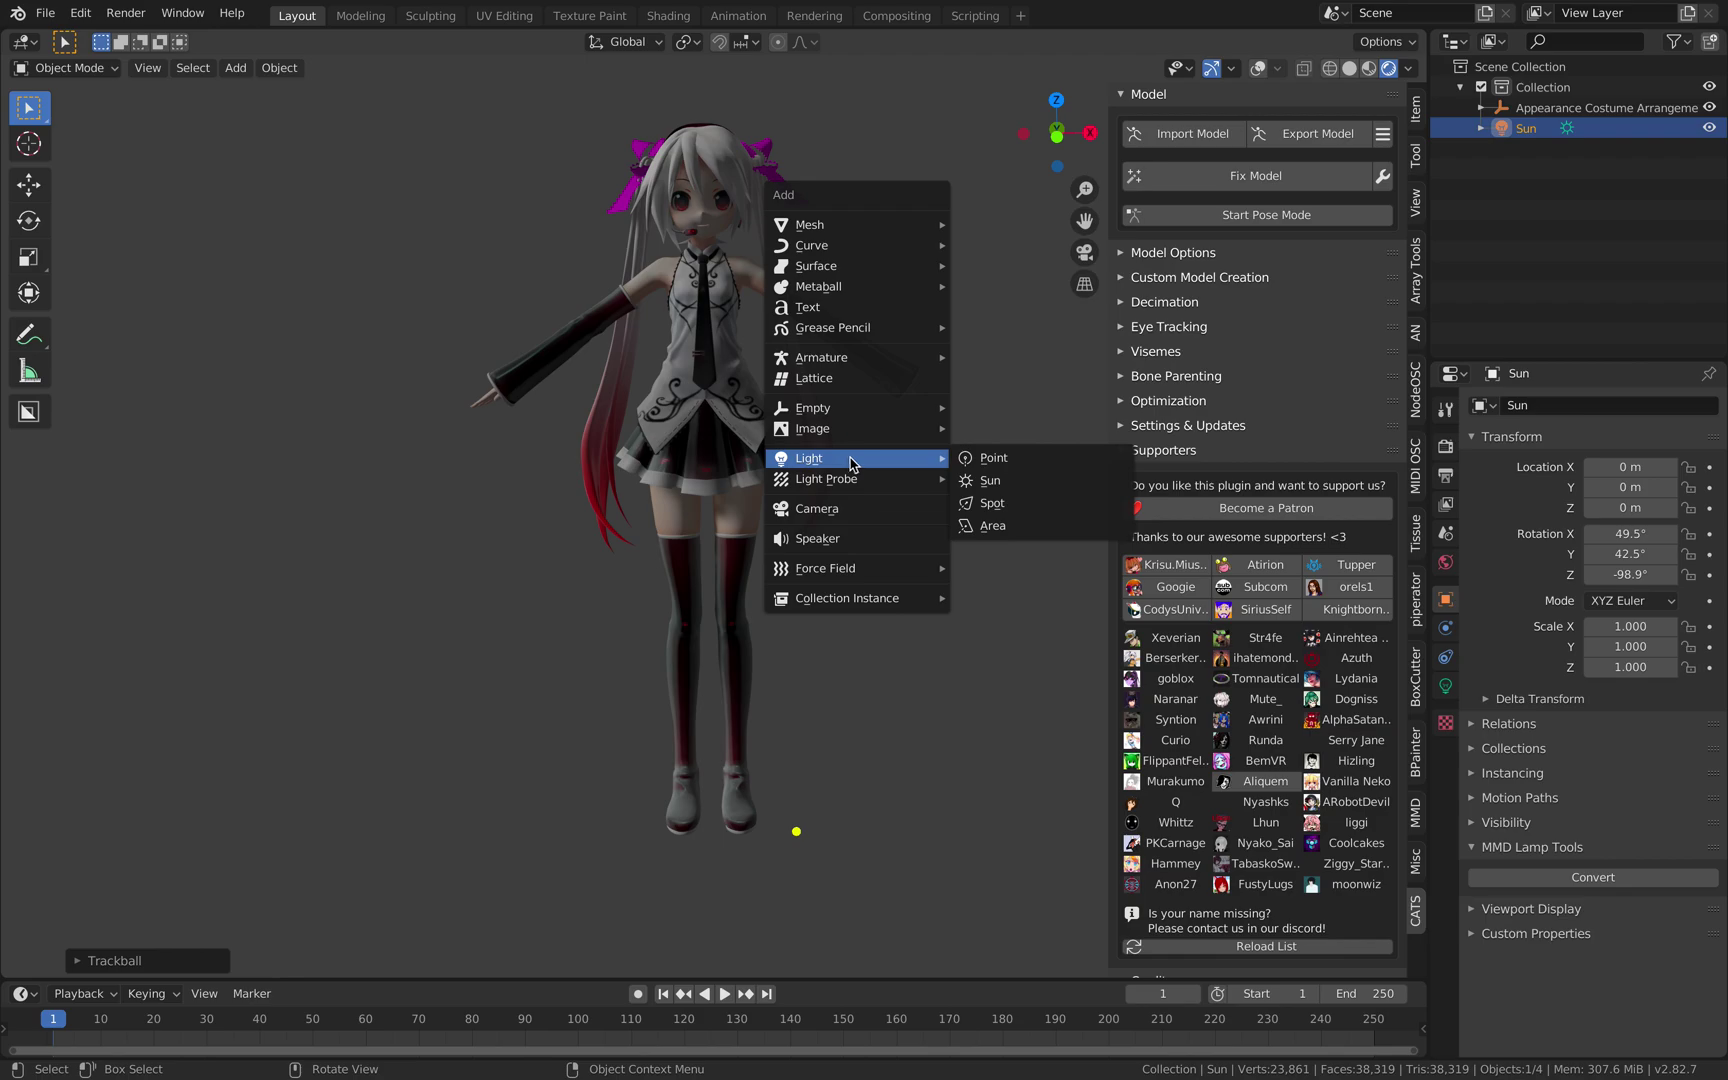
pyautogui.click(989, 530)
pyautogui.scroll(-4, 760, 520)
pyautogui.moveTo(725, 520); pyautogui.dragTo(617, 555, button='middle')
pyautogui.press('g')
pyautogui.click(485, 372)
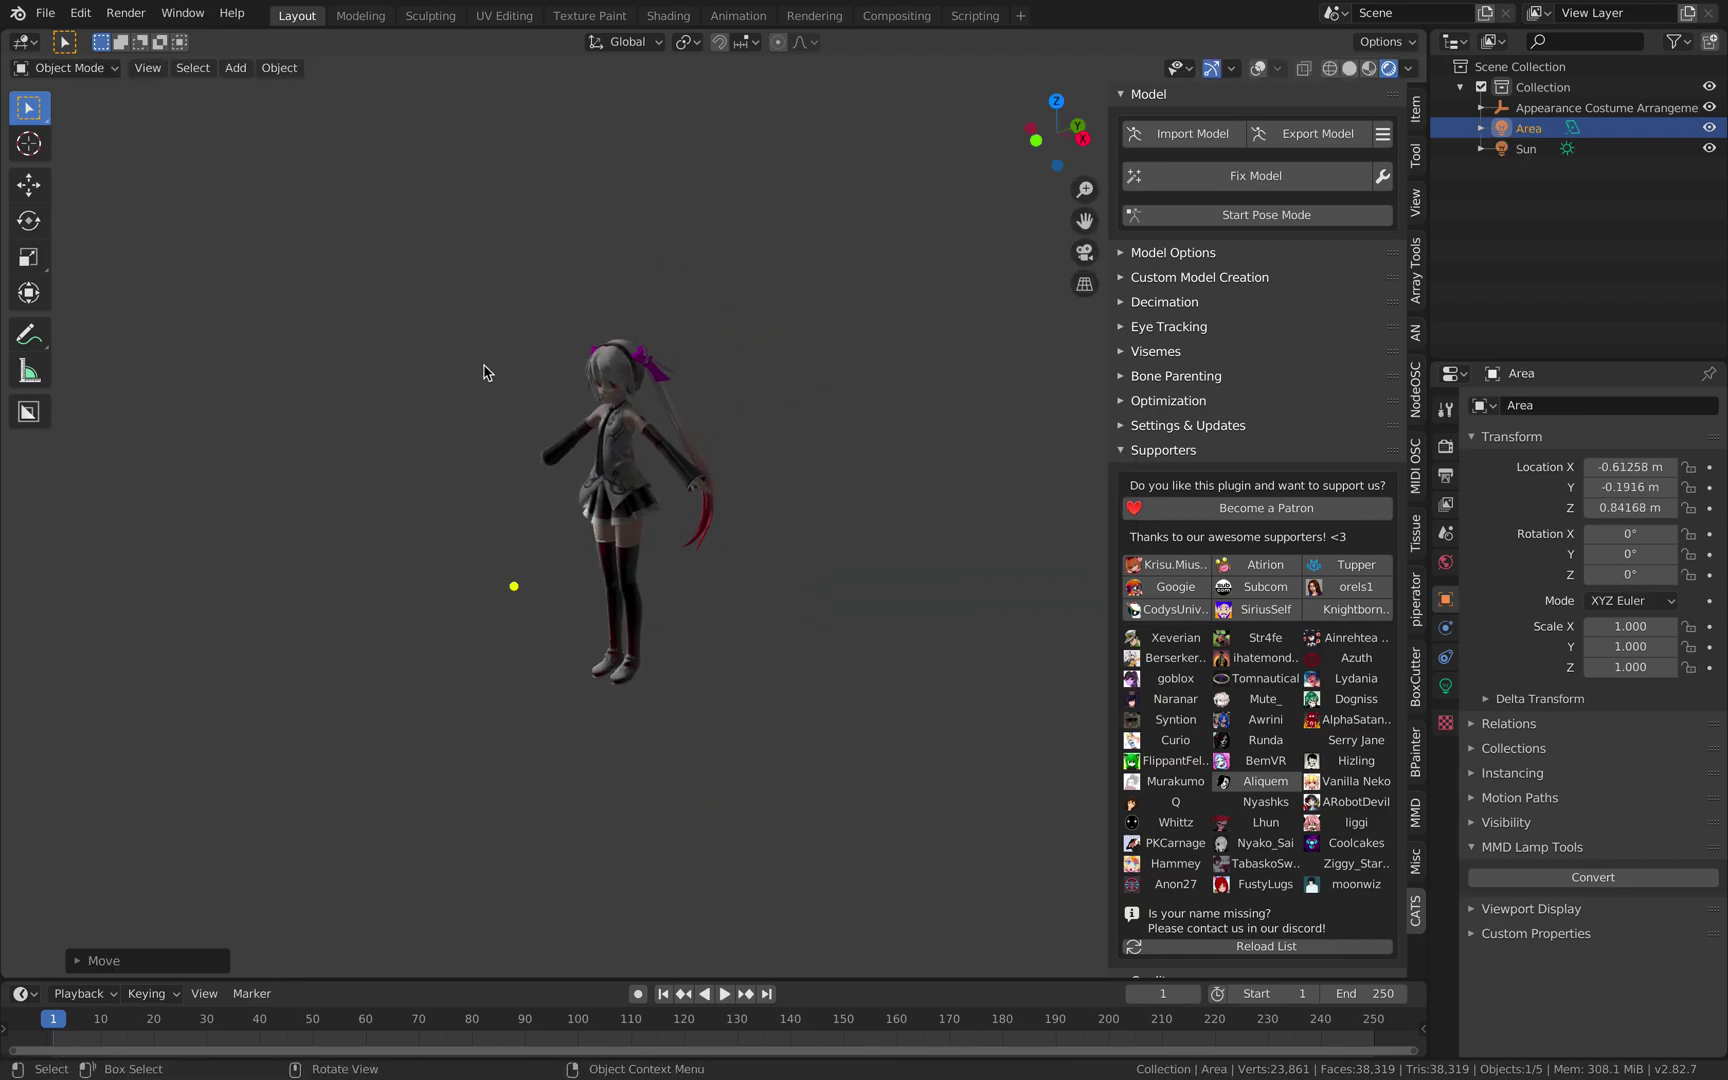
# Scale the Area light to about 3.731 and rotate it freely to about 0.5°, 16.2° and 60° on X, Y and Z.
pyautogui.press('s')
pyautogui.click(763, 548)
pyautogui.press('r')
pyautogui.press('r')
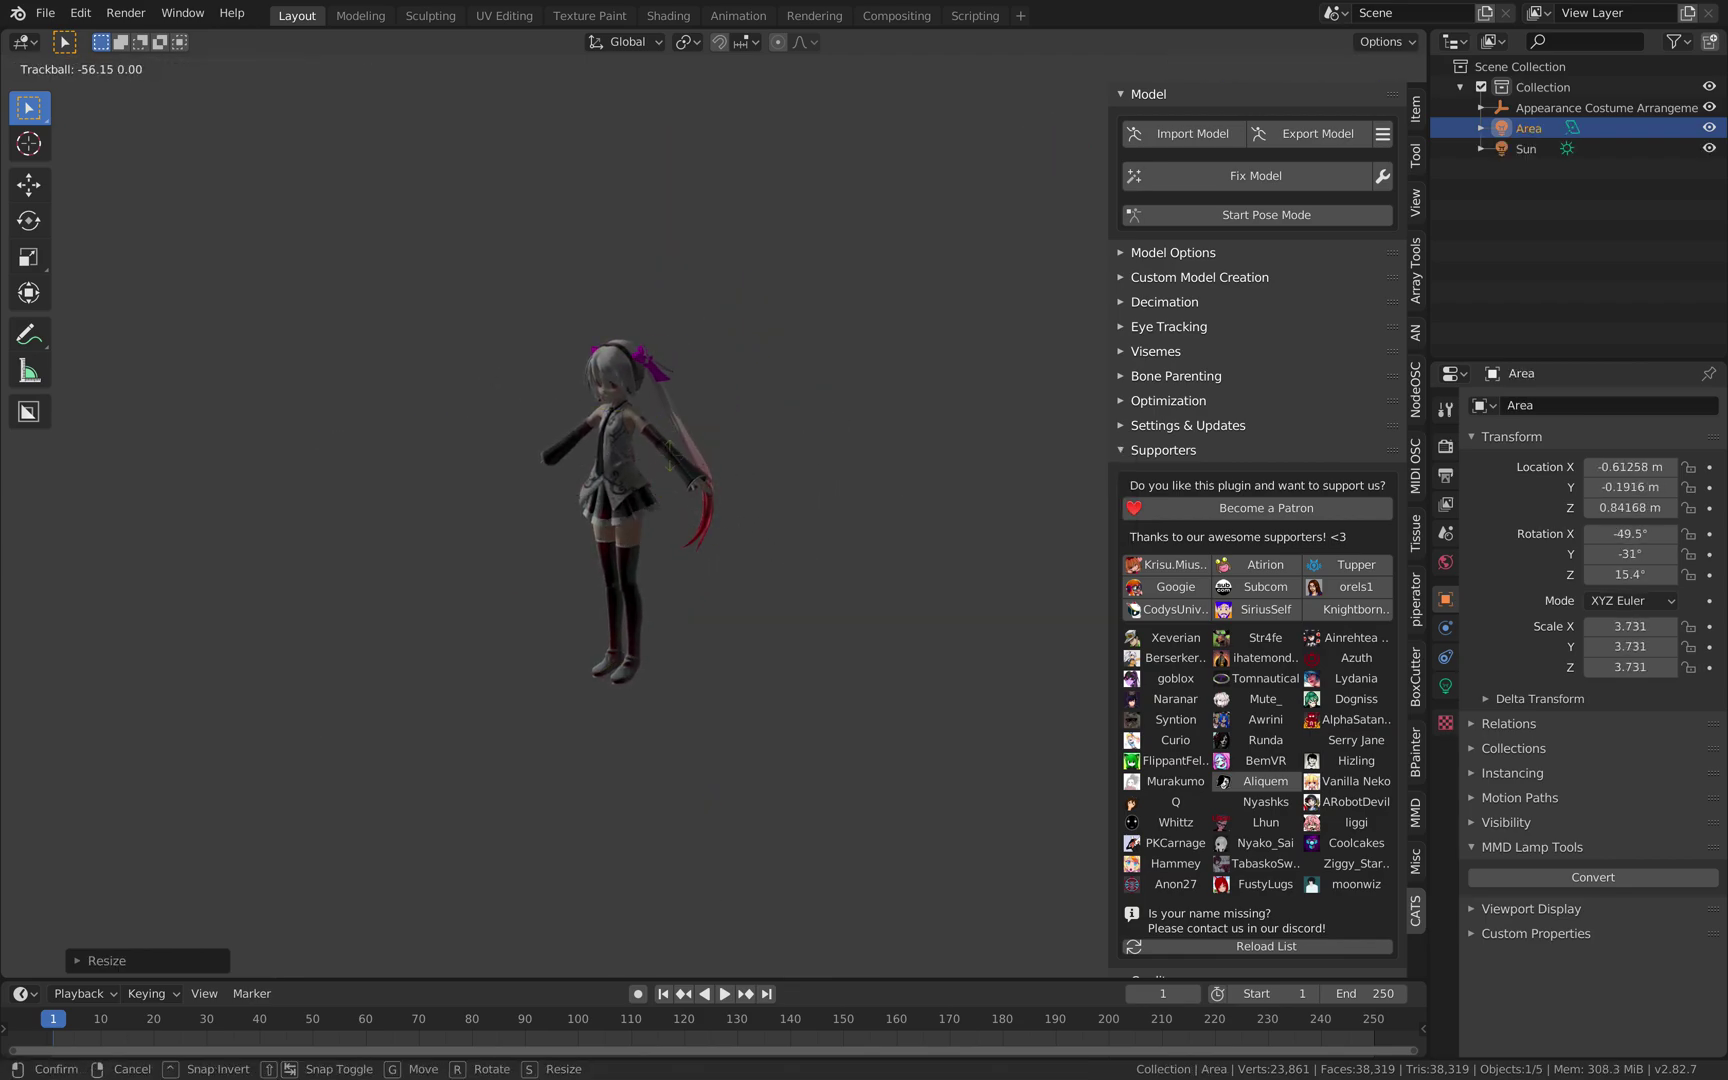
pyautogui.click(722, 512)
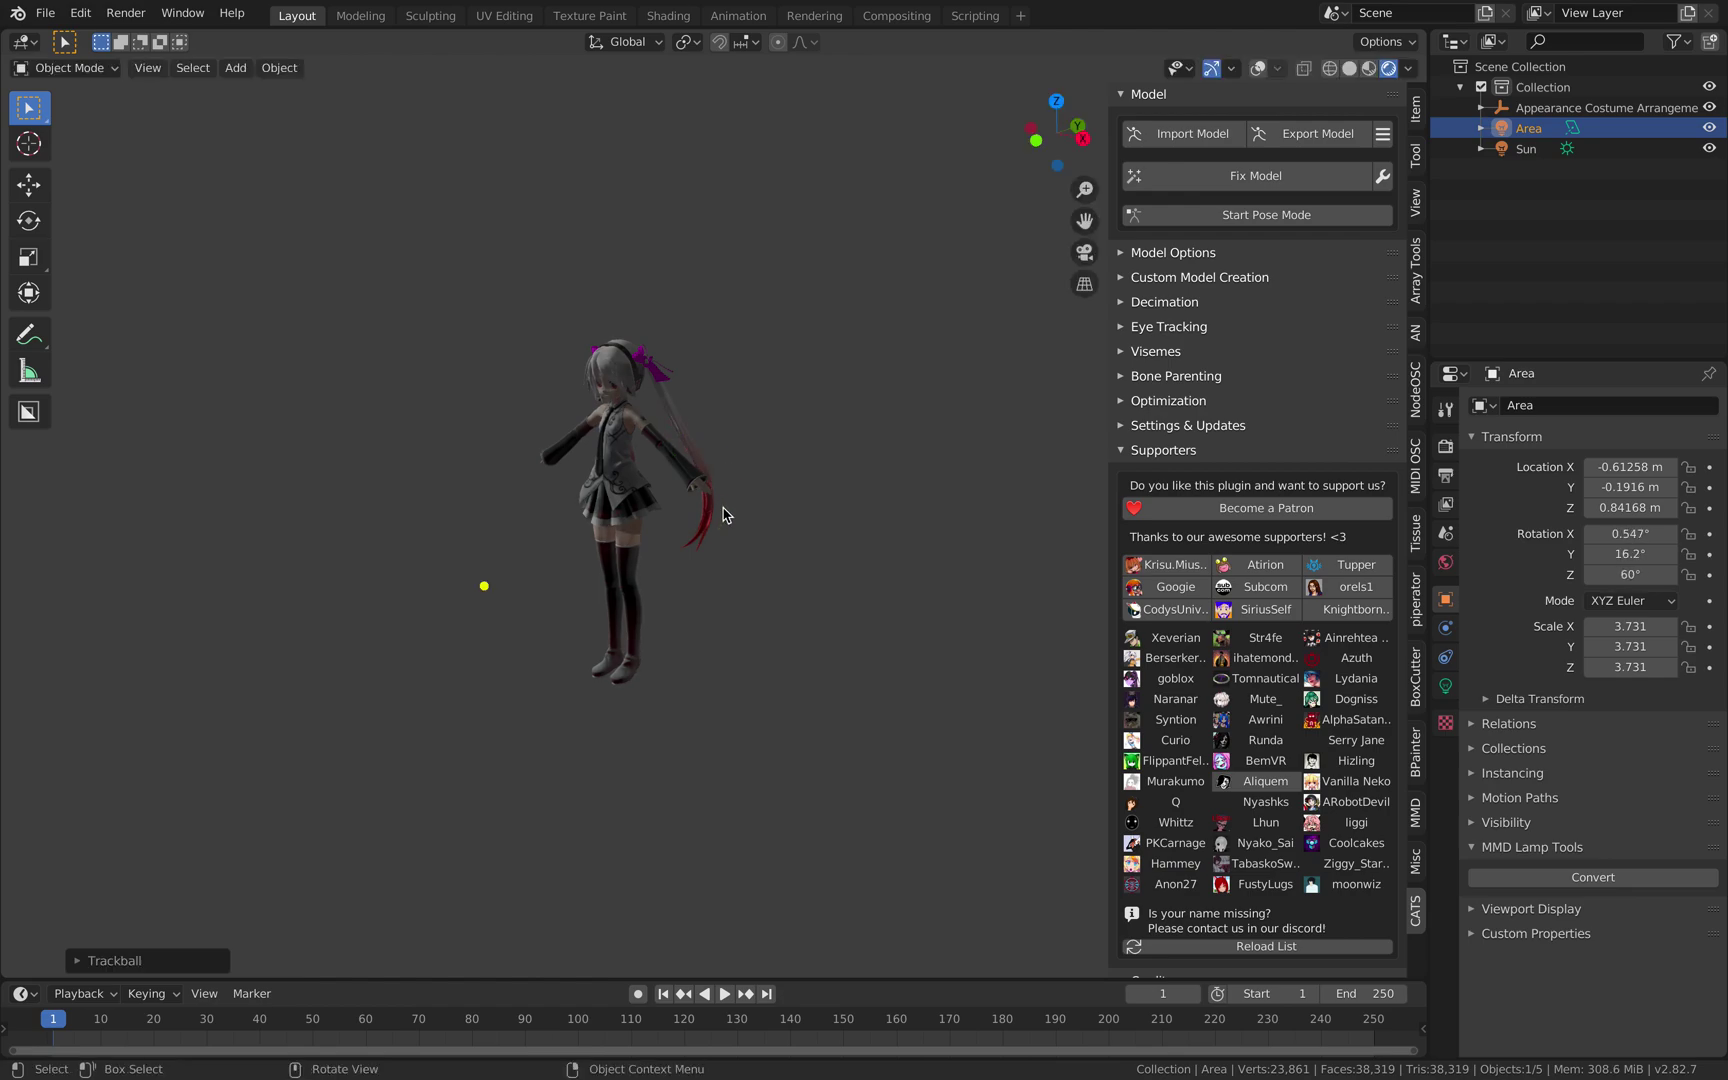
# Show the overlays, move the Area light to about X -0.96, Y -0.28, Z 1.37 m and rotate it to about 48.6°, -25.9°, -7.1°.
pyautogui.click(1258, 68)
pyautogui.press('r')
pyautogui.press('r')
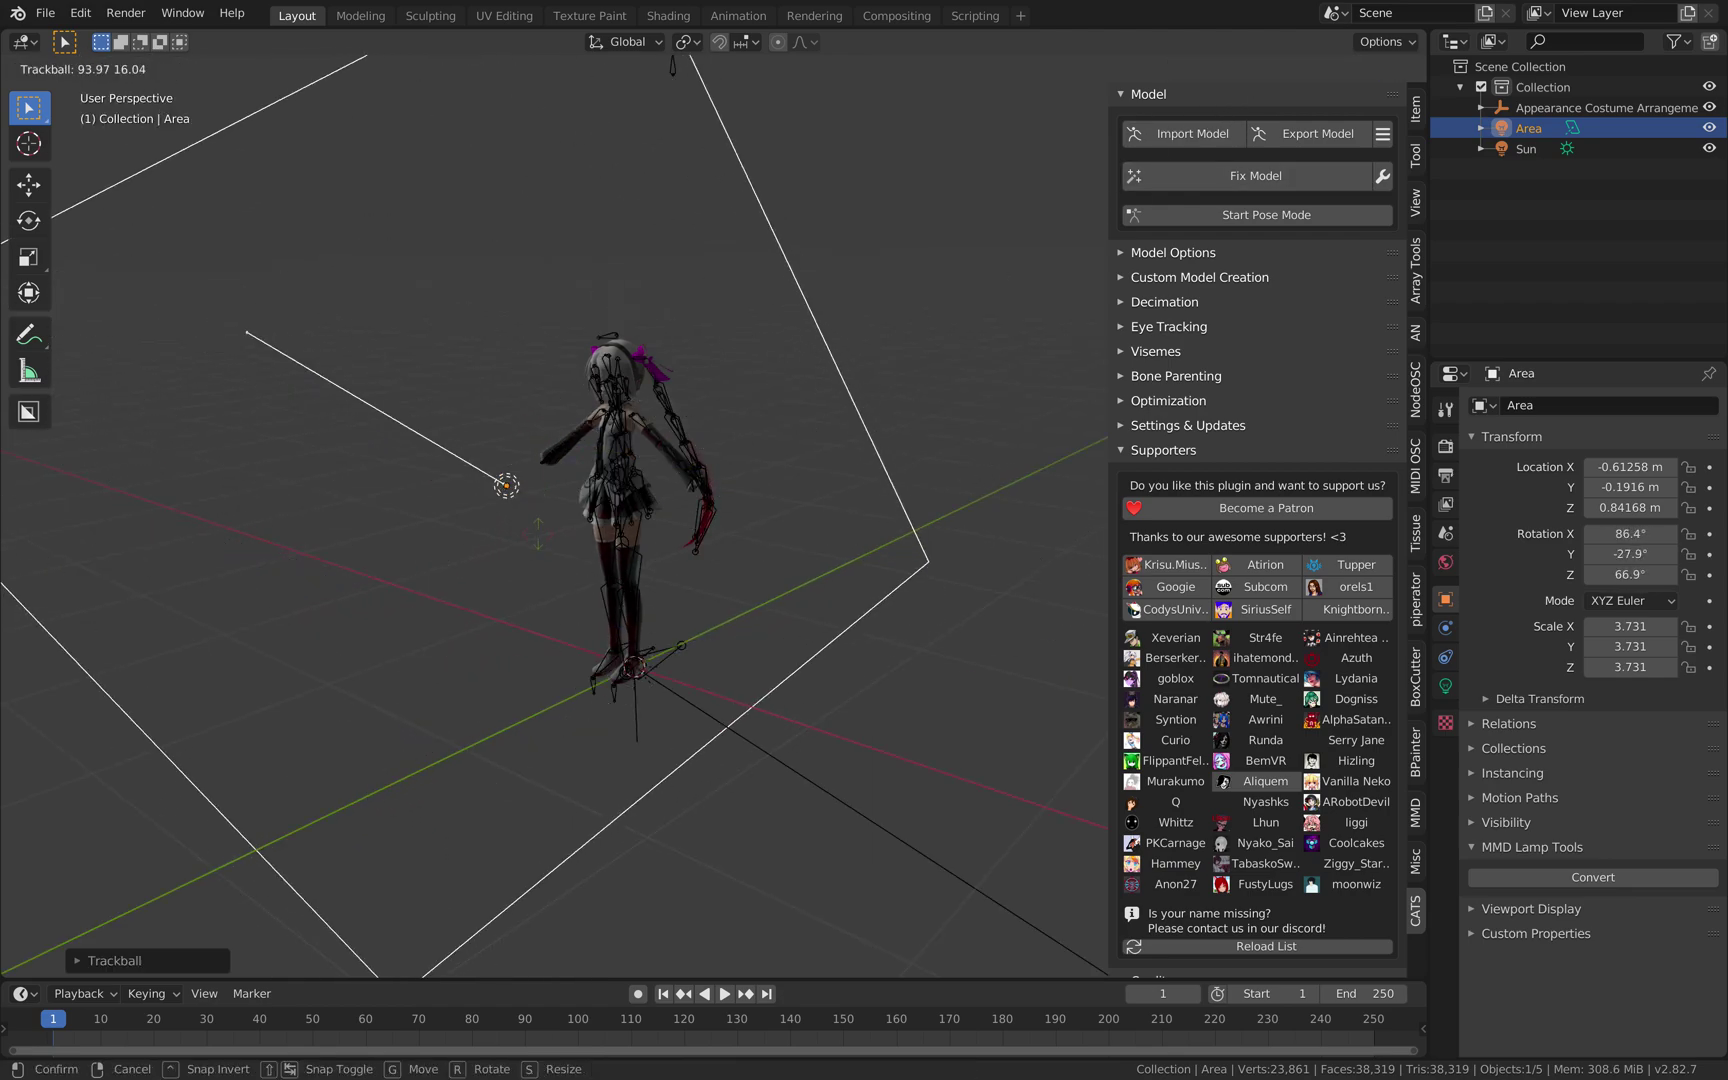
pyautogui.click(453, 595)
pyautogui.press('g')
pyautogui.click(442, 533)
pyautogui.press('r')
pyautogui.press('r')
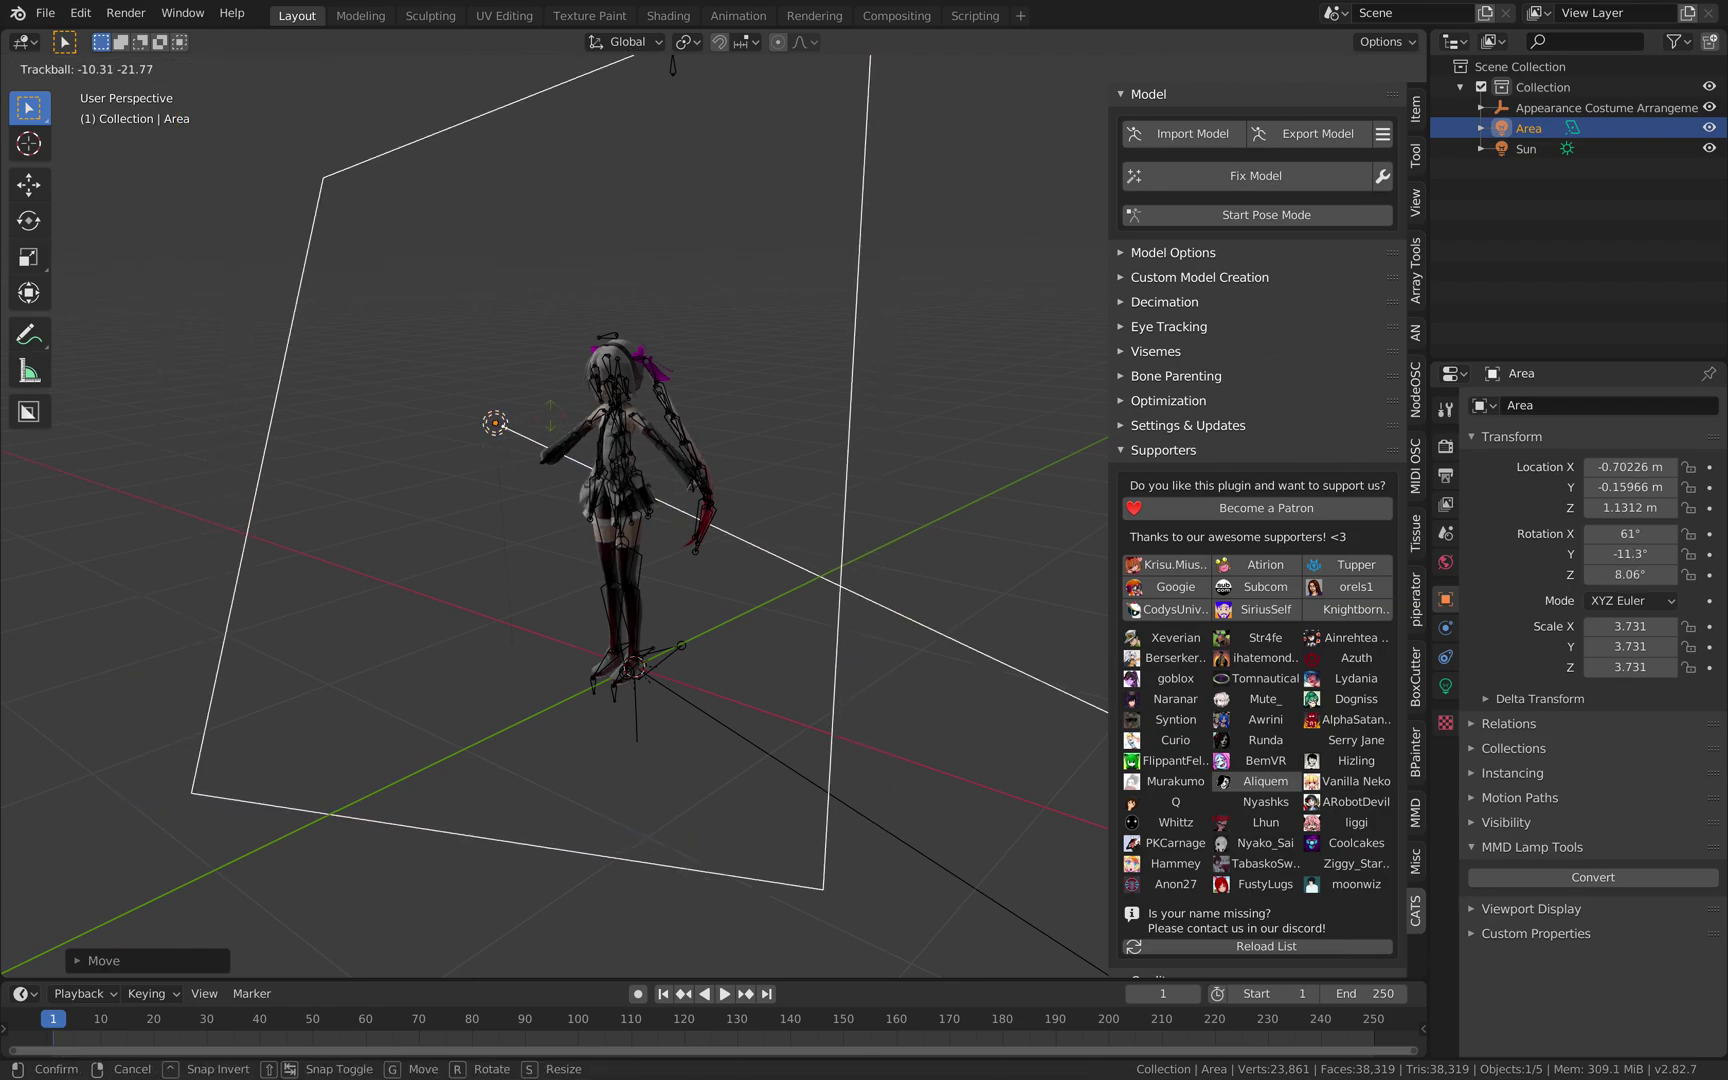
pyautogui.click(495, 343)
# Inspect the lit model from the front without viewport overlays and play the timeline briefly, stopping at frame 11.
pyautogui.scroll(2, 602, 382)
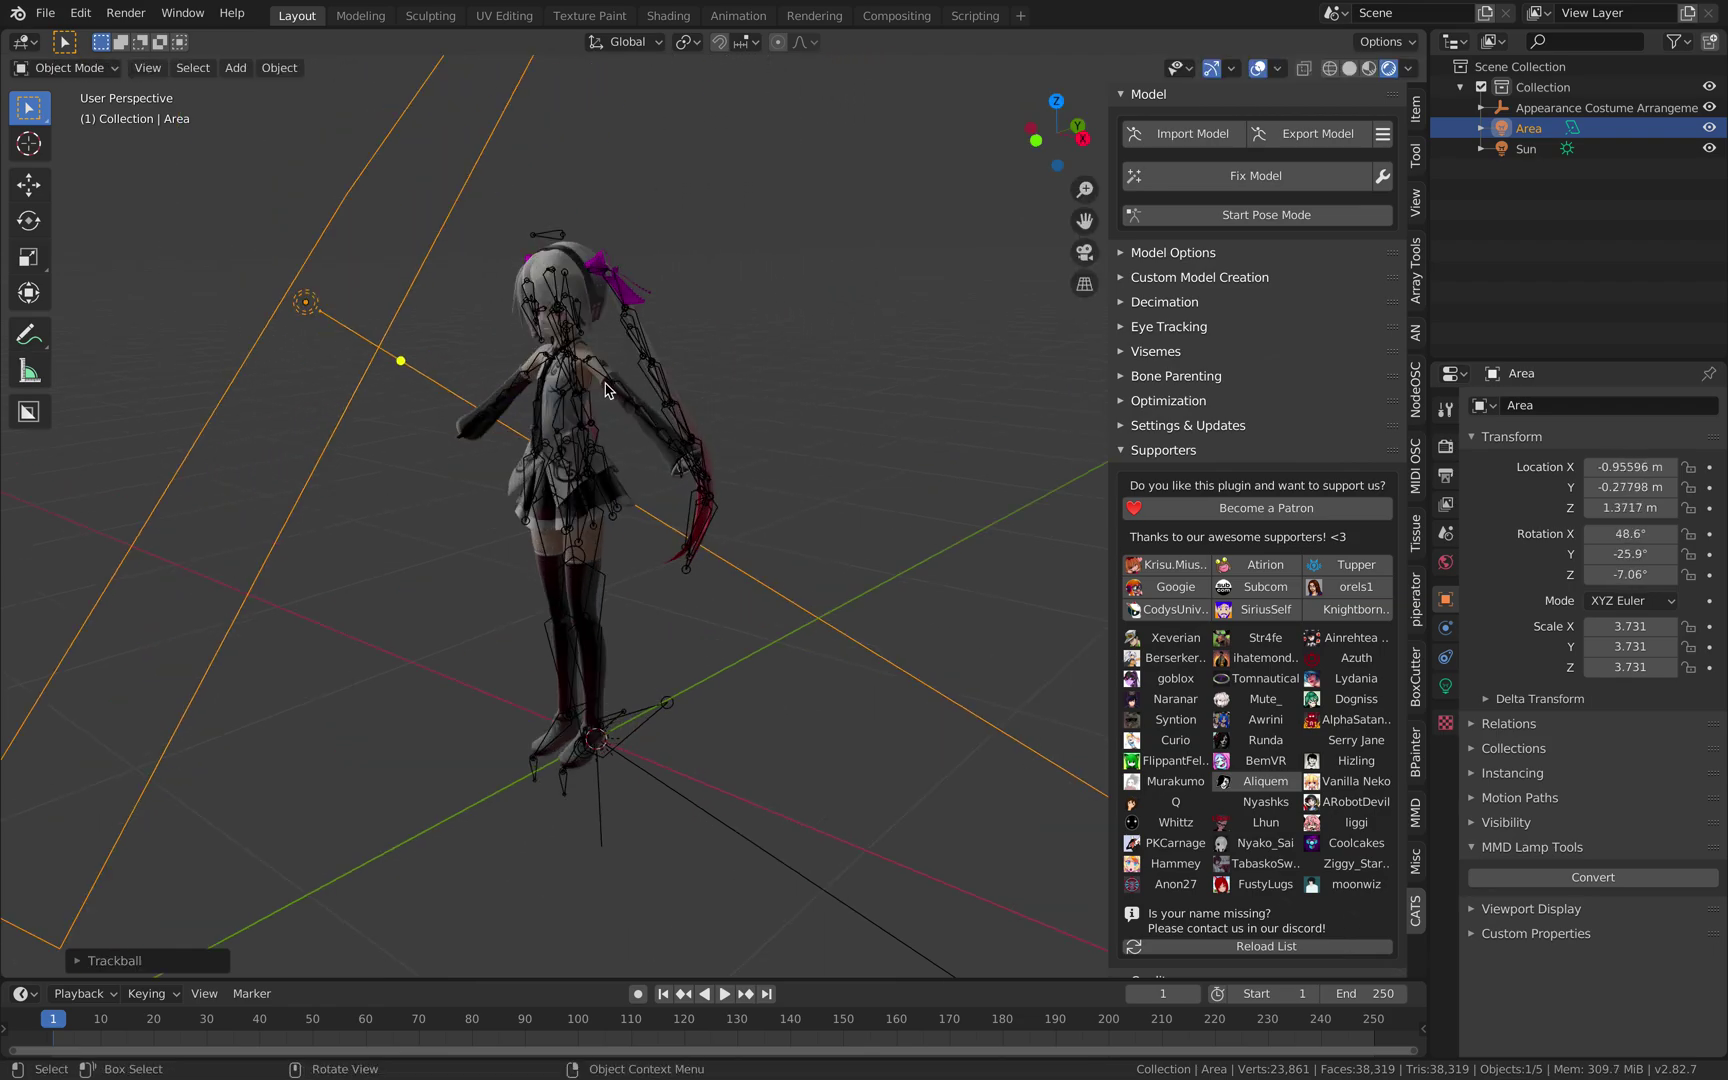
pyautogui.moveTo(675, 359); pyautogui.dragTo(748, 363, button='middle')
pyautogui.click(1257, 70)
pyautogui.scroll(3, 715, 373)
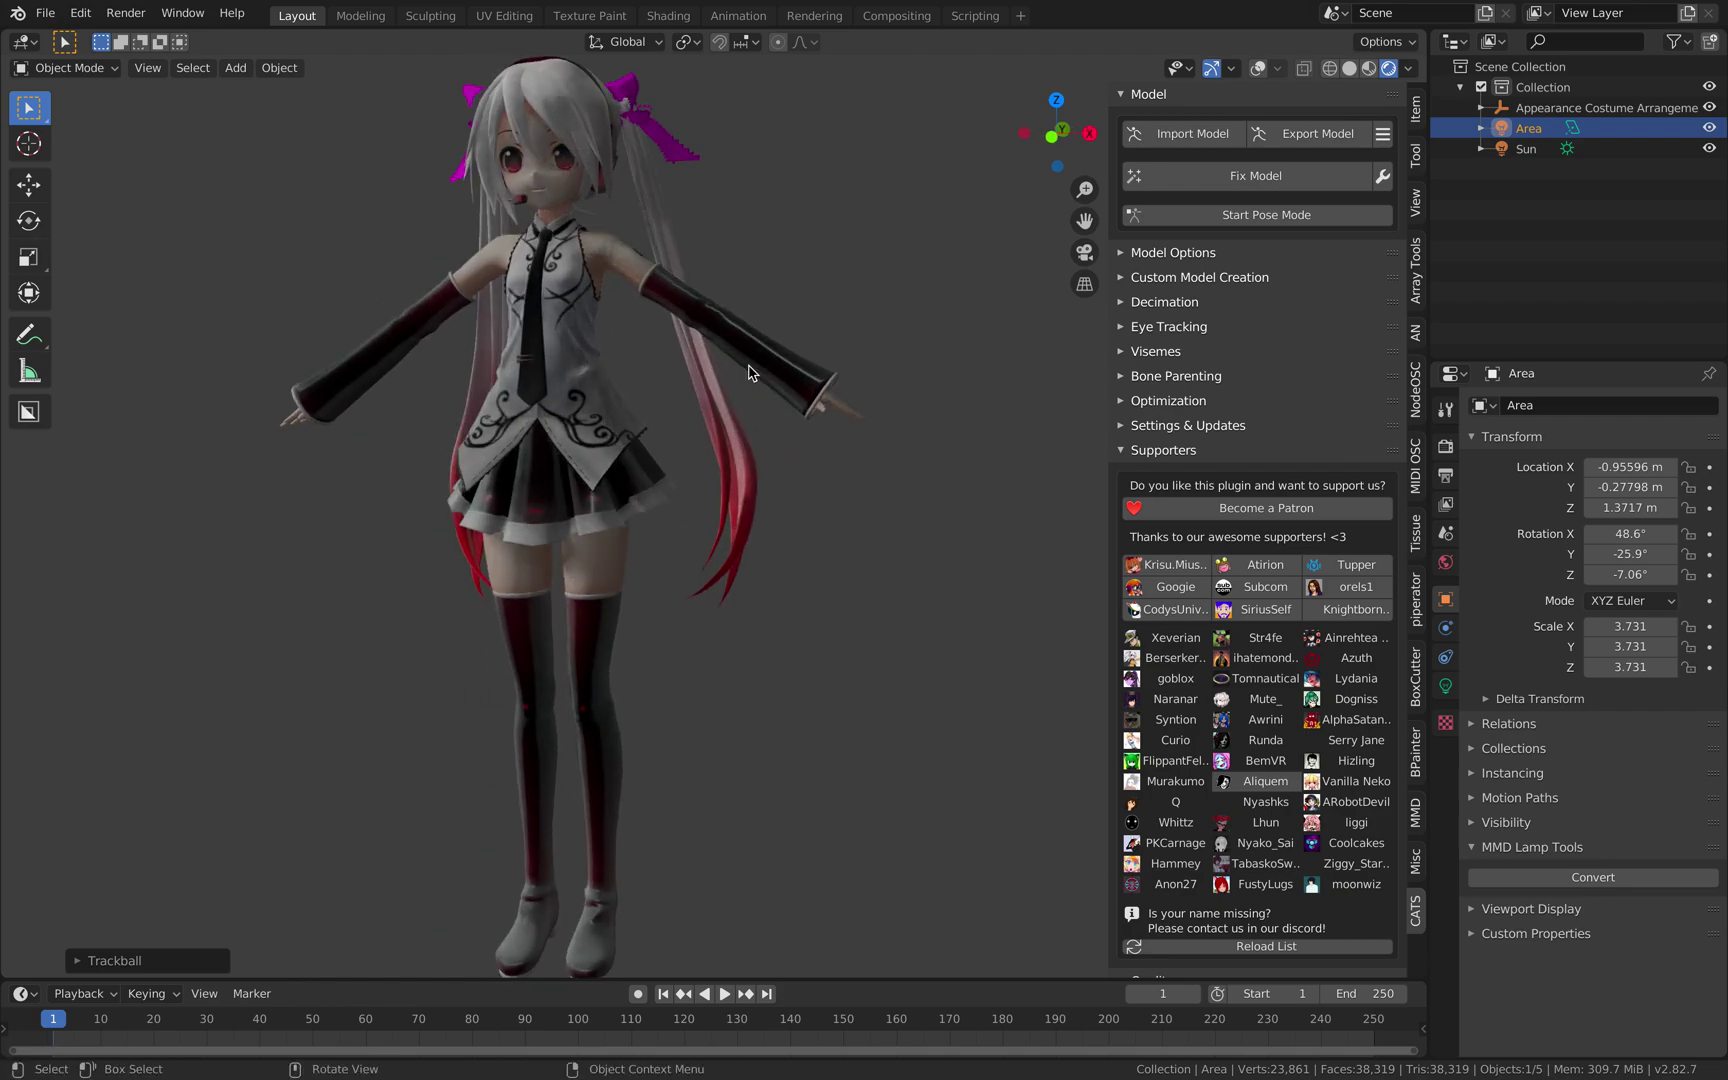
pyautogui.scroll(-1, 744, 365)
pyautogui.press('space')
pyautogui.press('space')
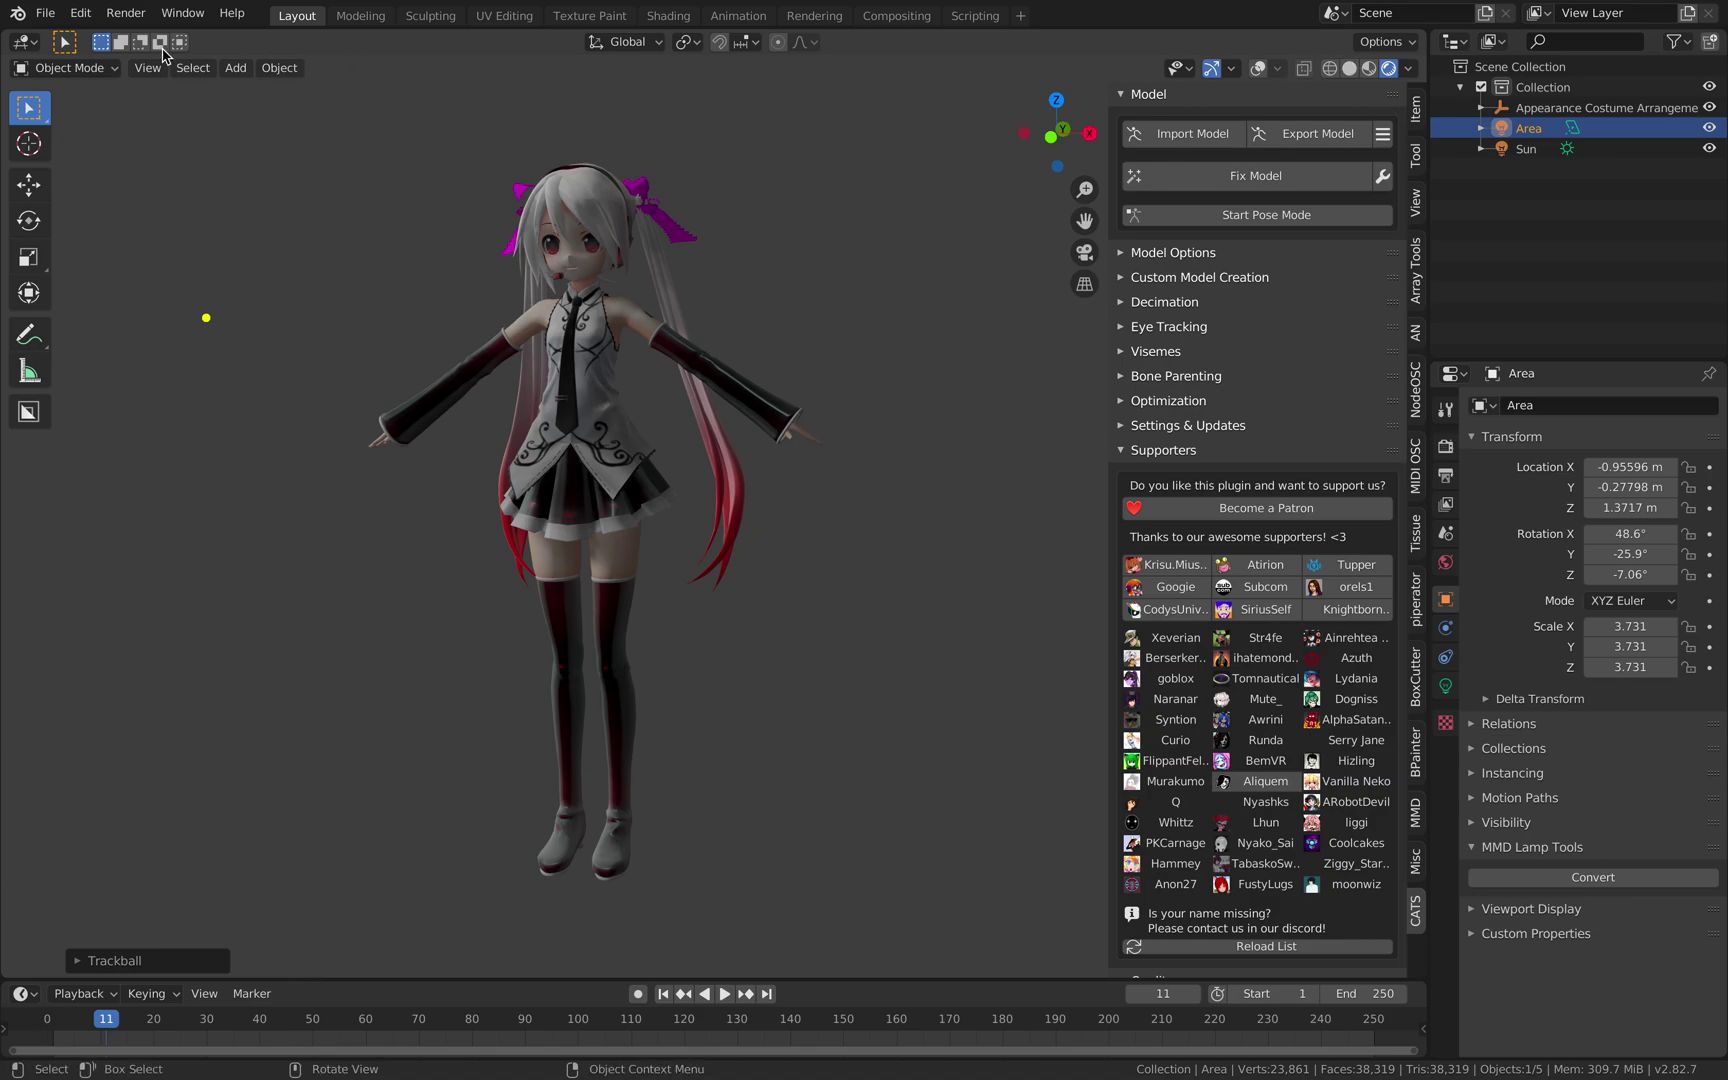
# Save the scene to the Desktop as mmd_demo_001.blend.
pyautogui.click(45, 12)
pyautogui.click(100, 169)
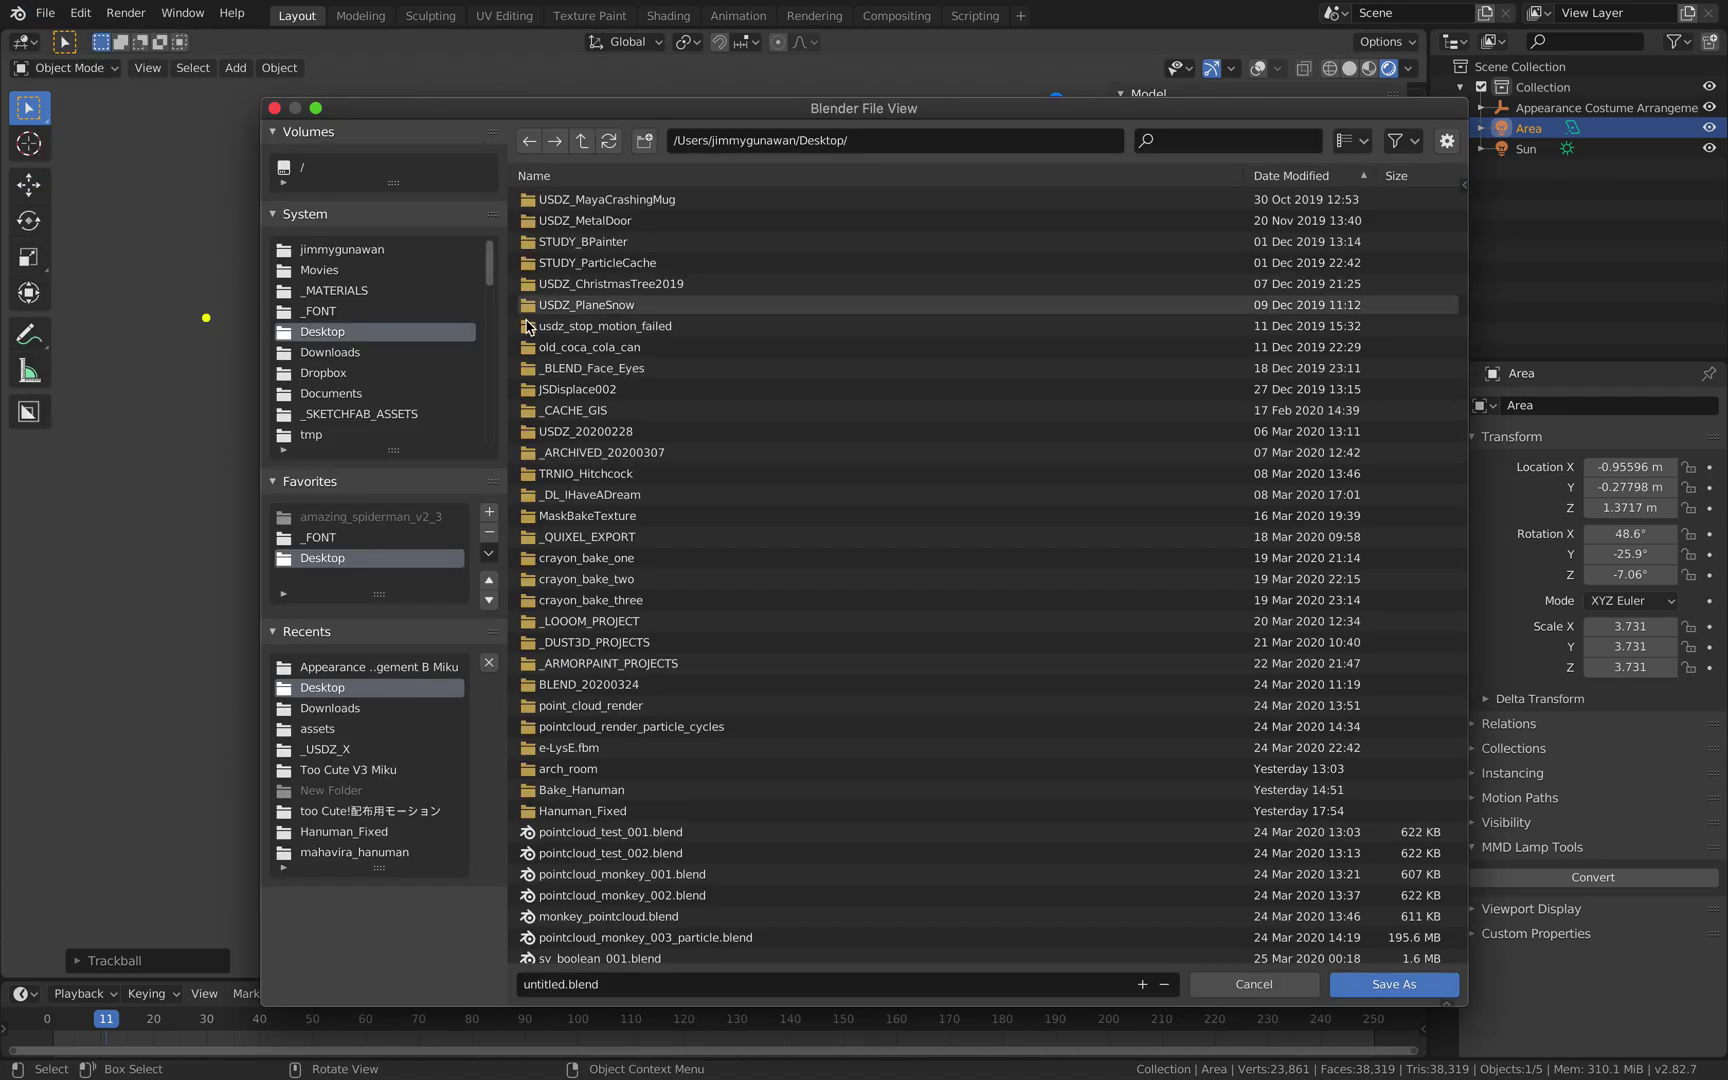
pyautogui.click(535, 983)
pyautogui.click(535, 983)
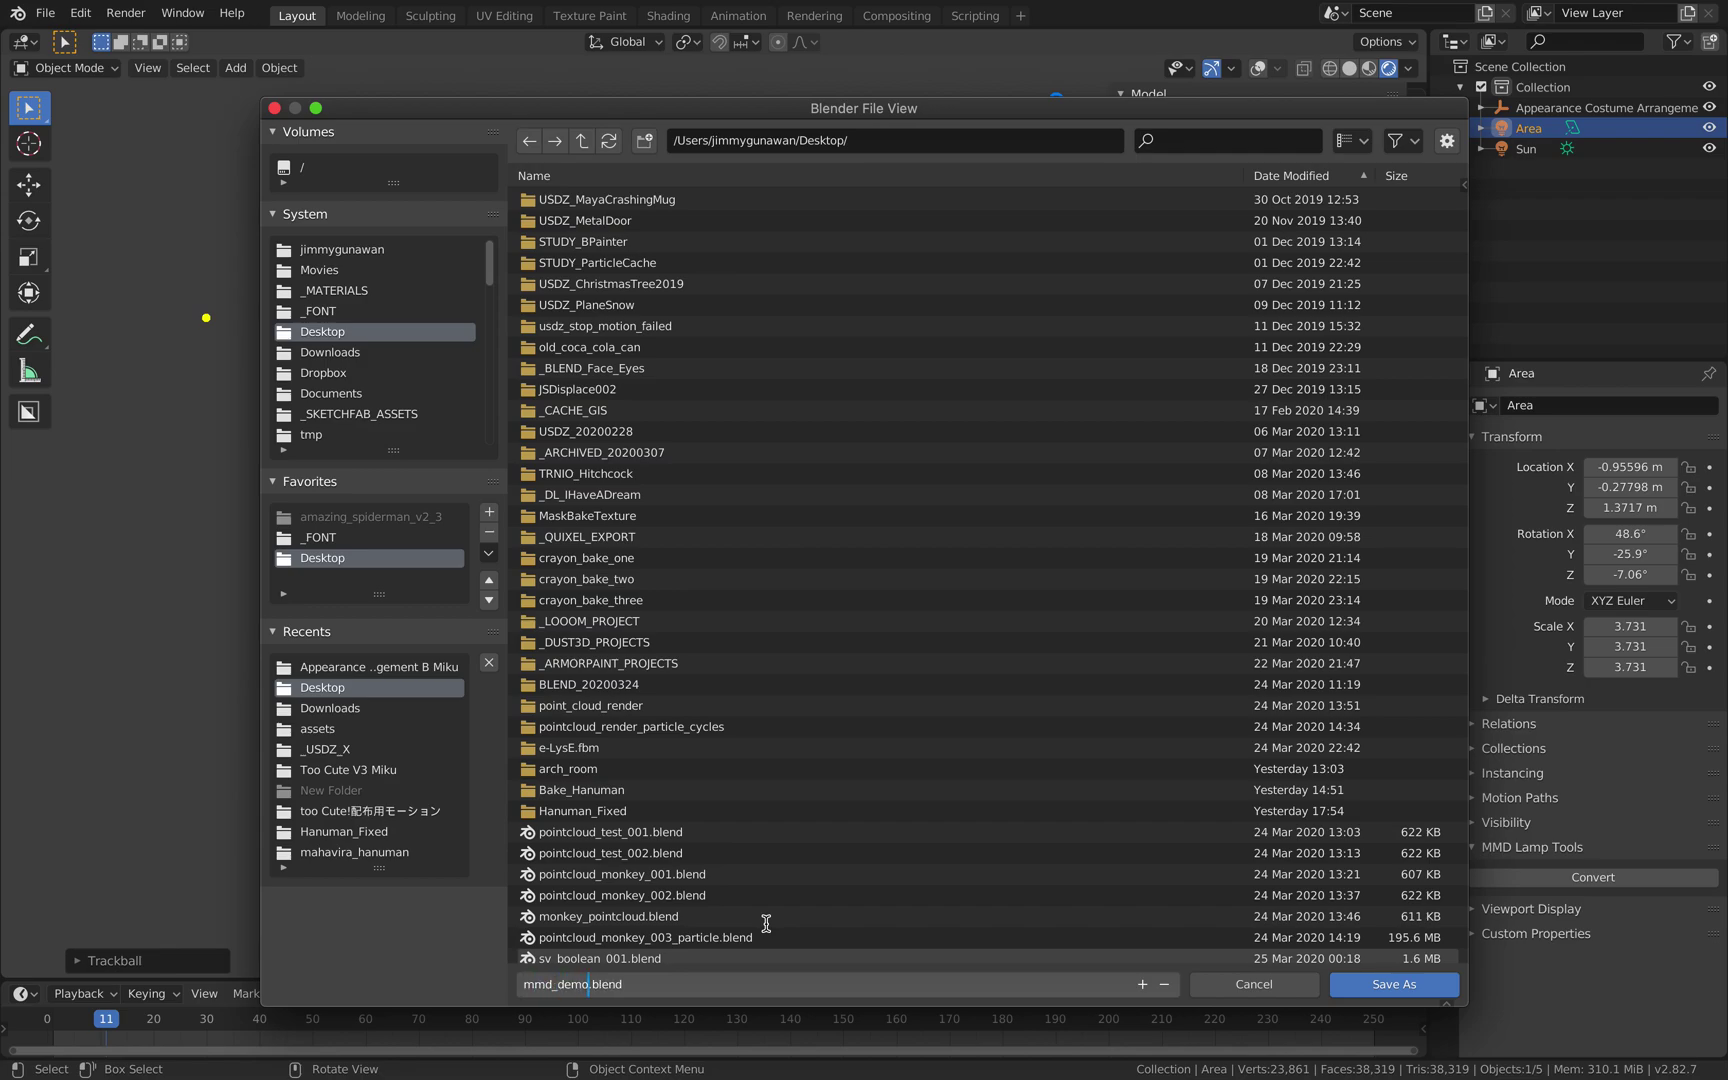
pyautogui.write('mmd_demo_001')
pyautogui.press('Return')
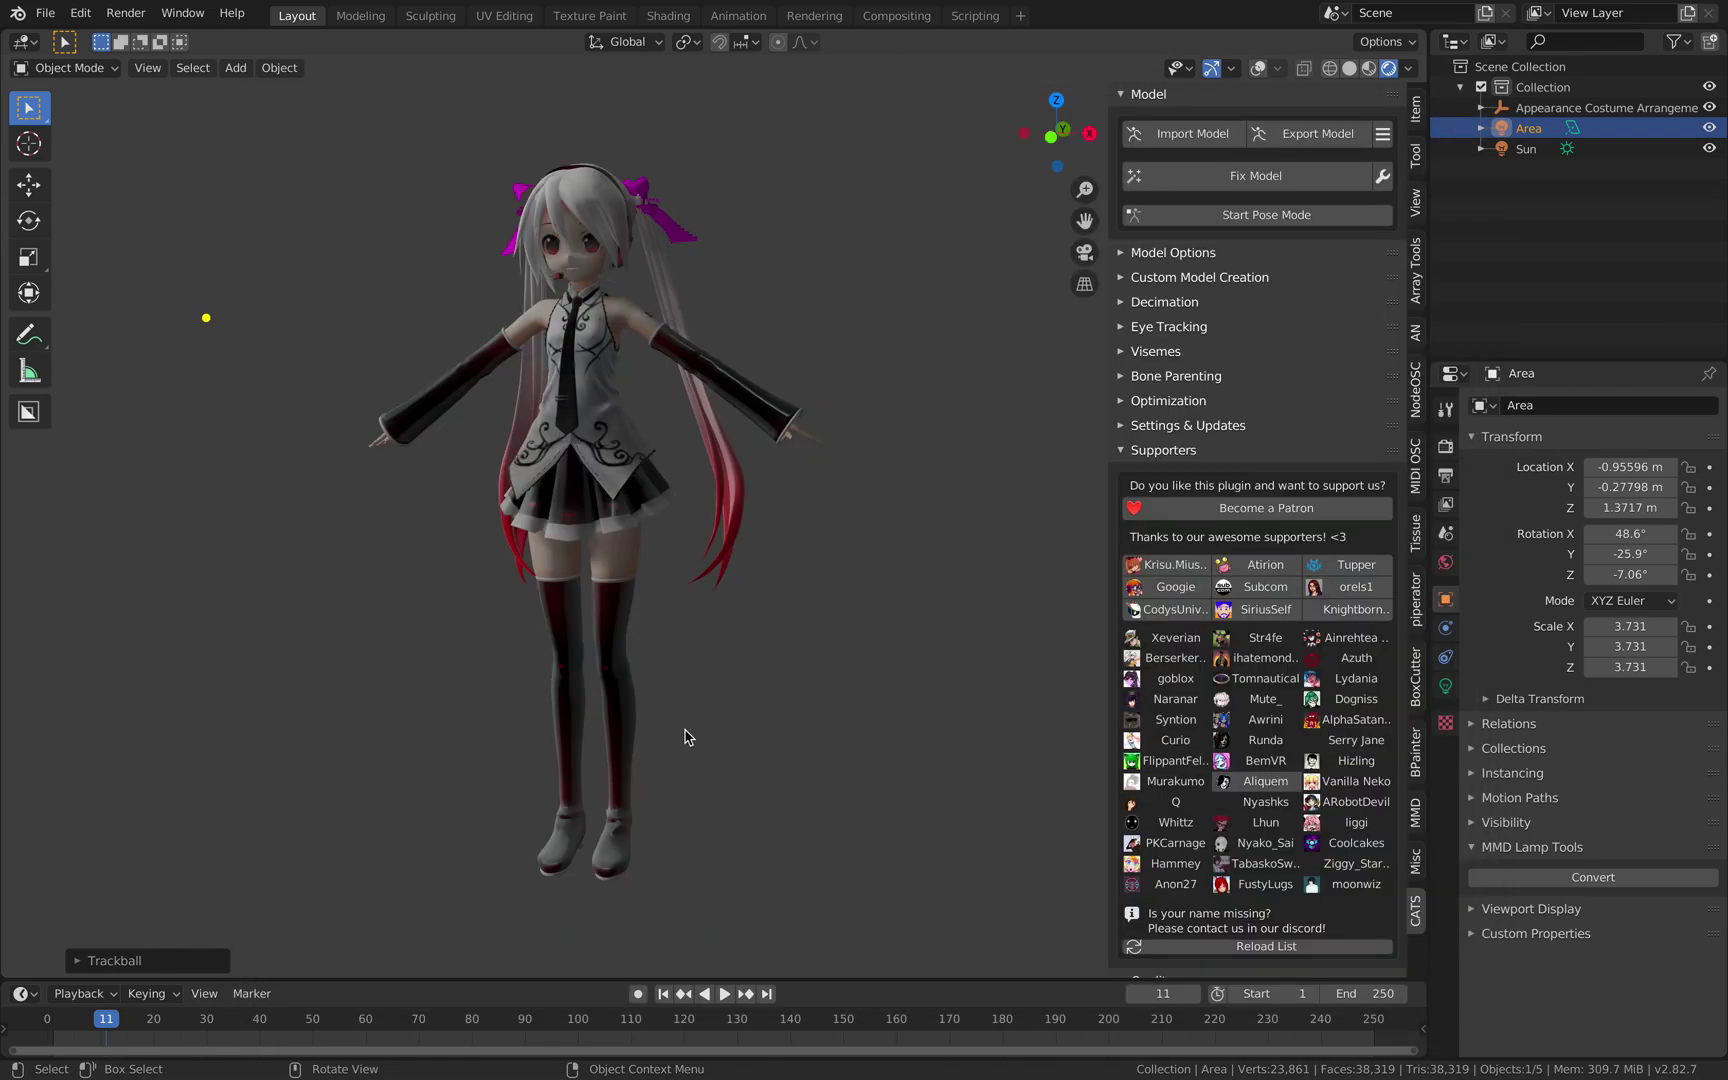
# Select the Miku mesh and turn the viewport overlays back on.
pyautogui.scroll(6, 524, 372)
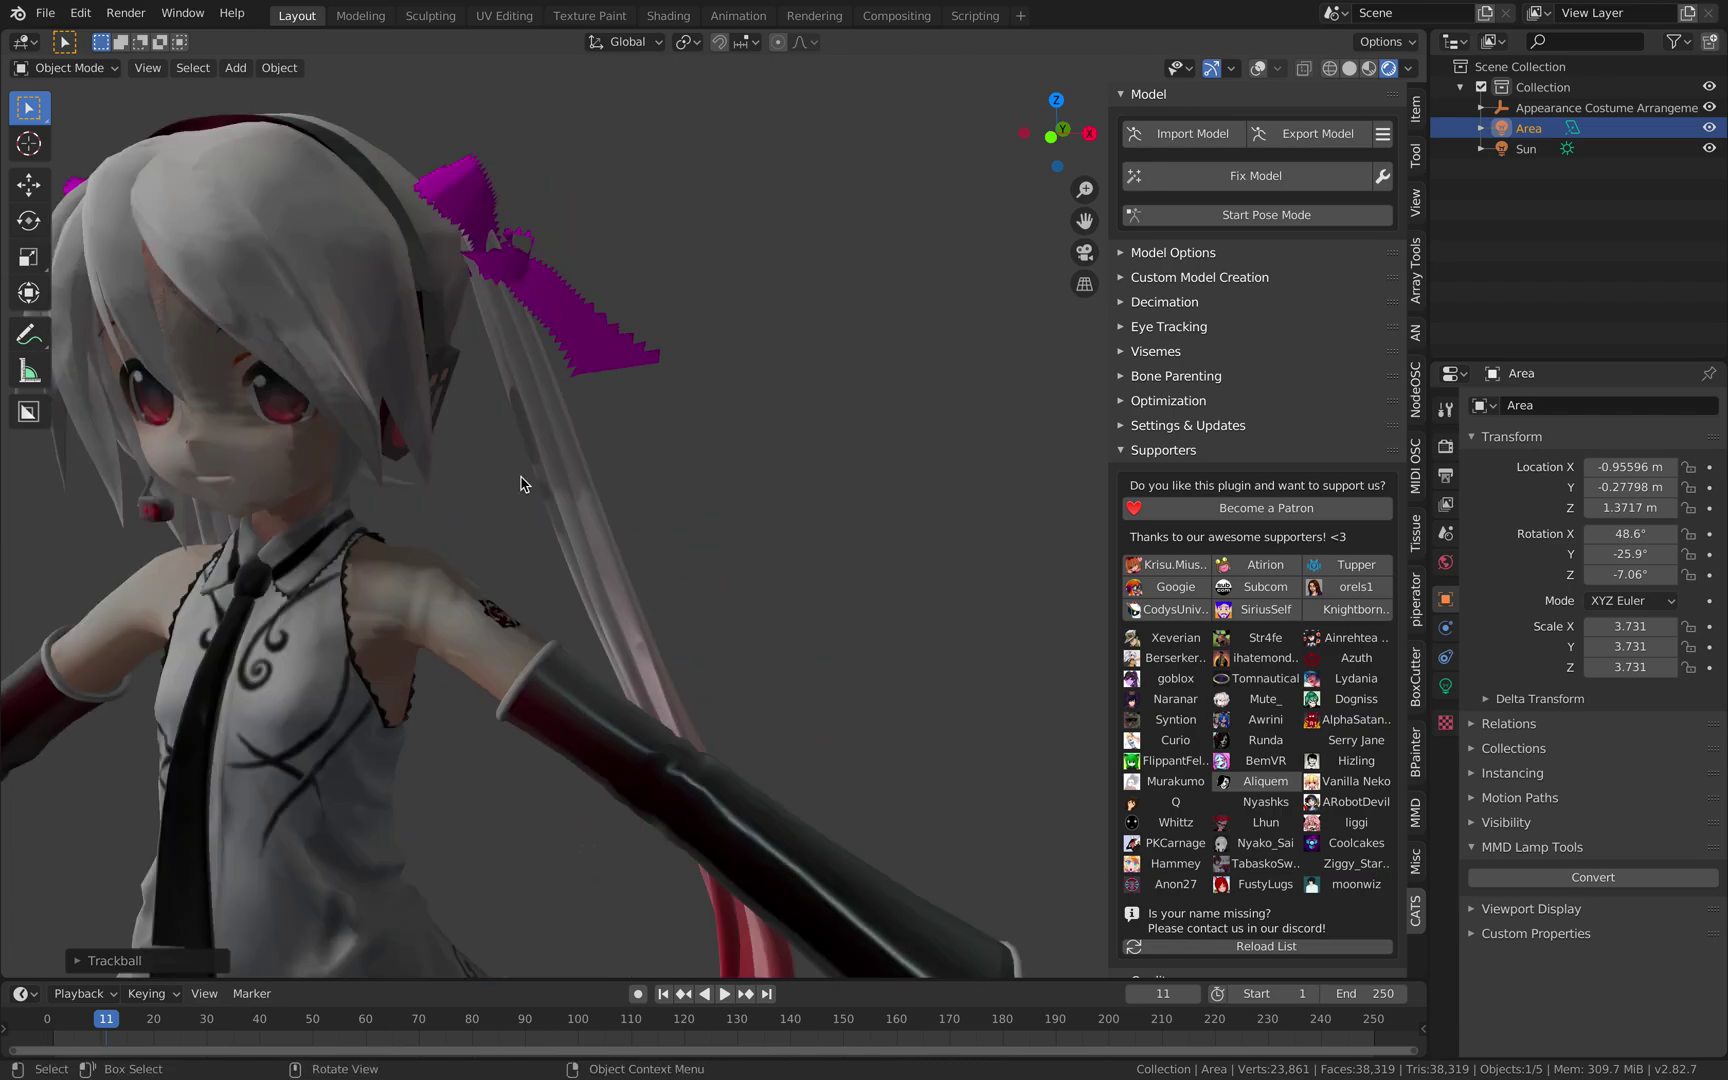
pyautogui.click(565, 310)
pyautogui.scroll(-6, 560, 328)
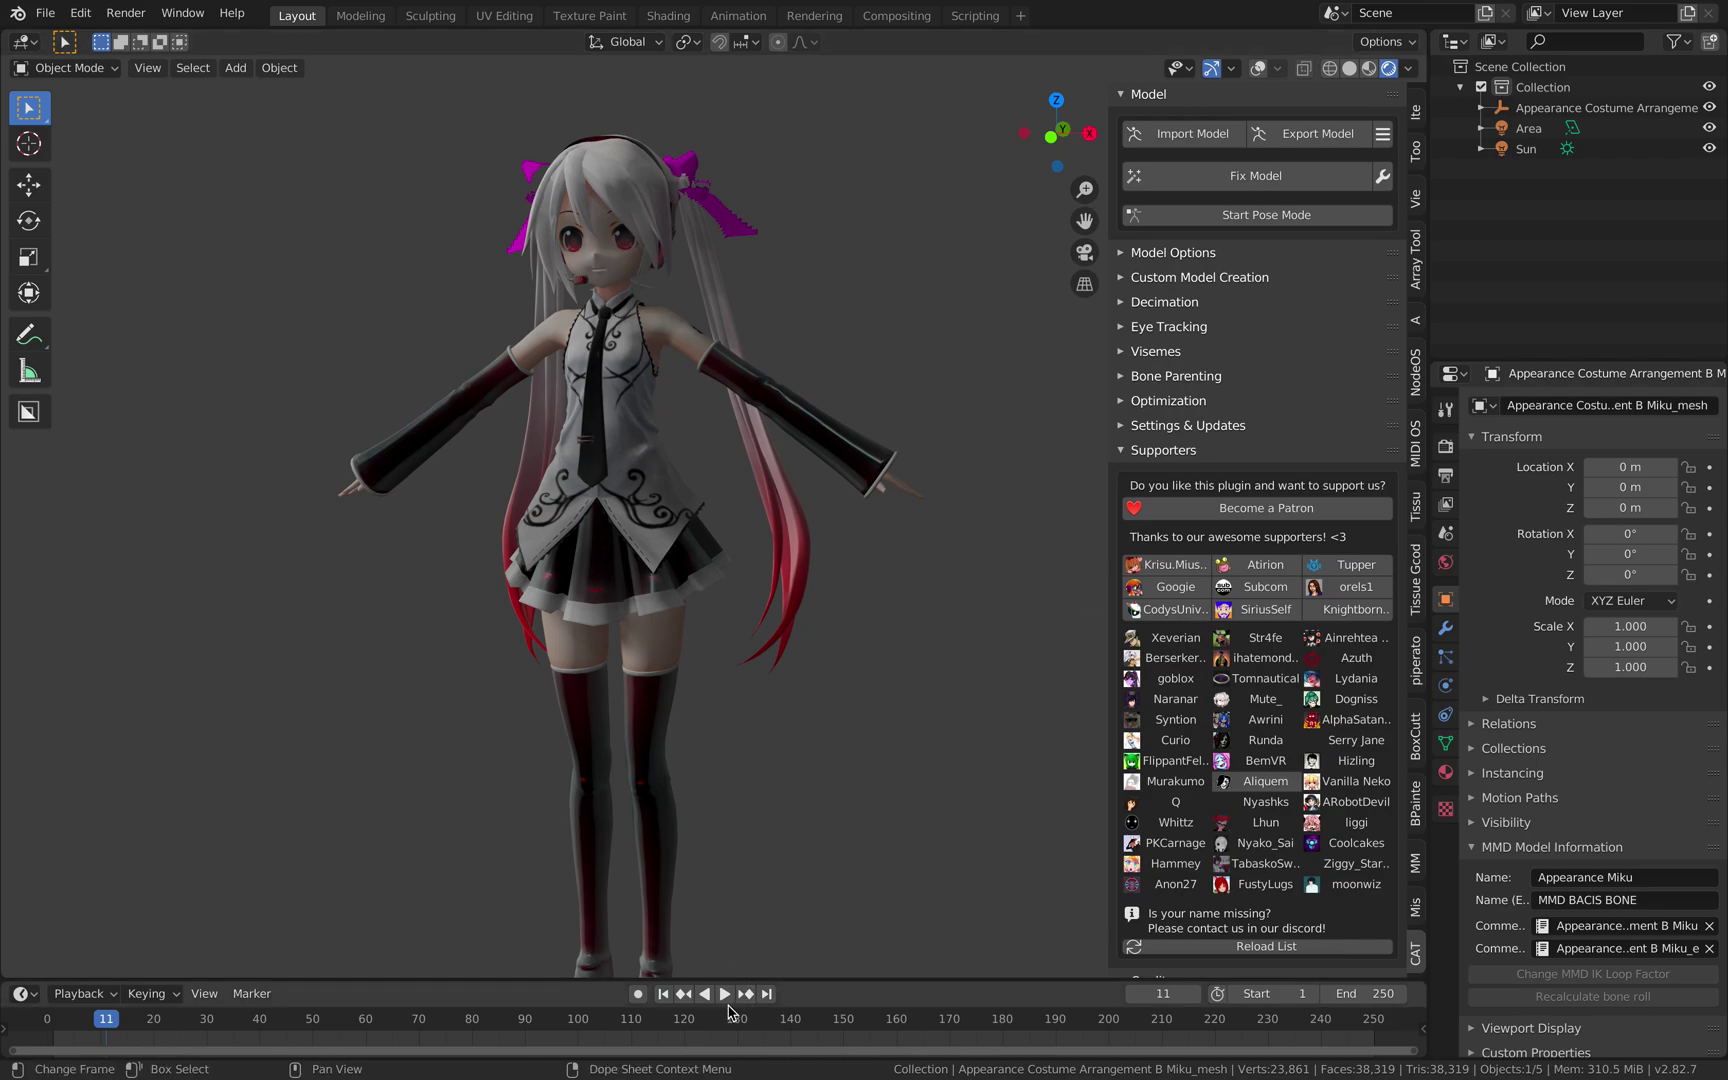
pyautogui.click(1258, 68)
pyautogui.scroll(-3, 771, 309)
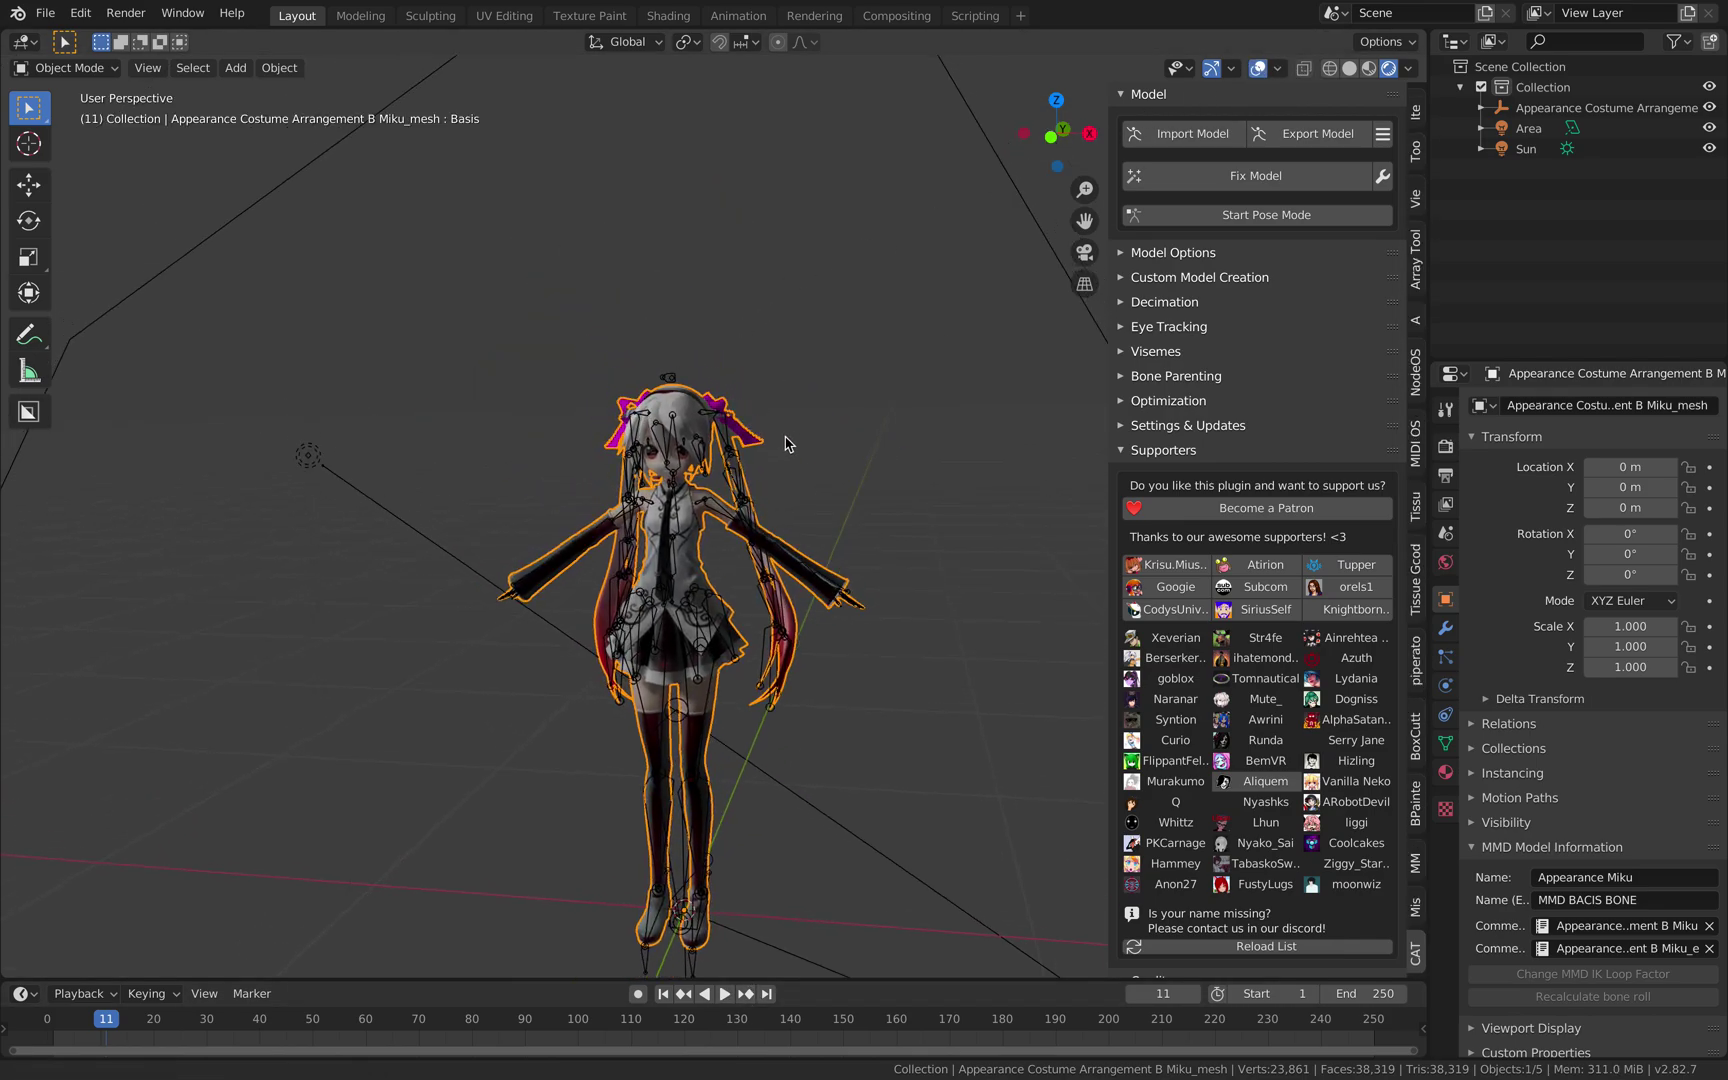
# Split the 3D viewport horizontally and turn the upper area into a Shader Editor.
pyautogui.moveTo(1424, 52); pyautogui.dragTo(1403, 443)
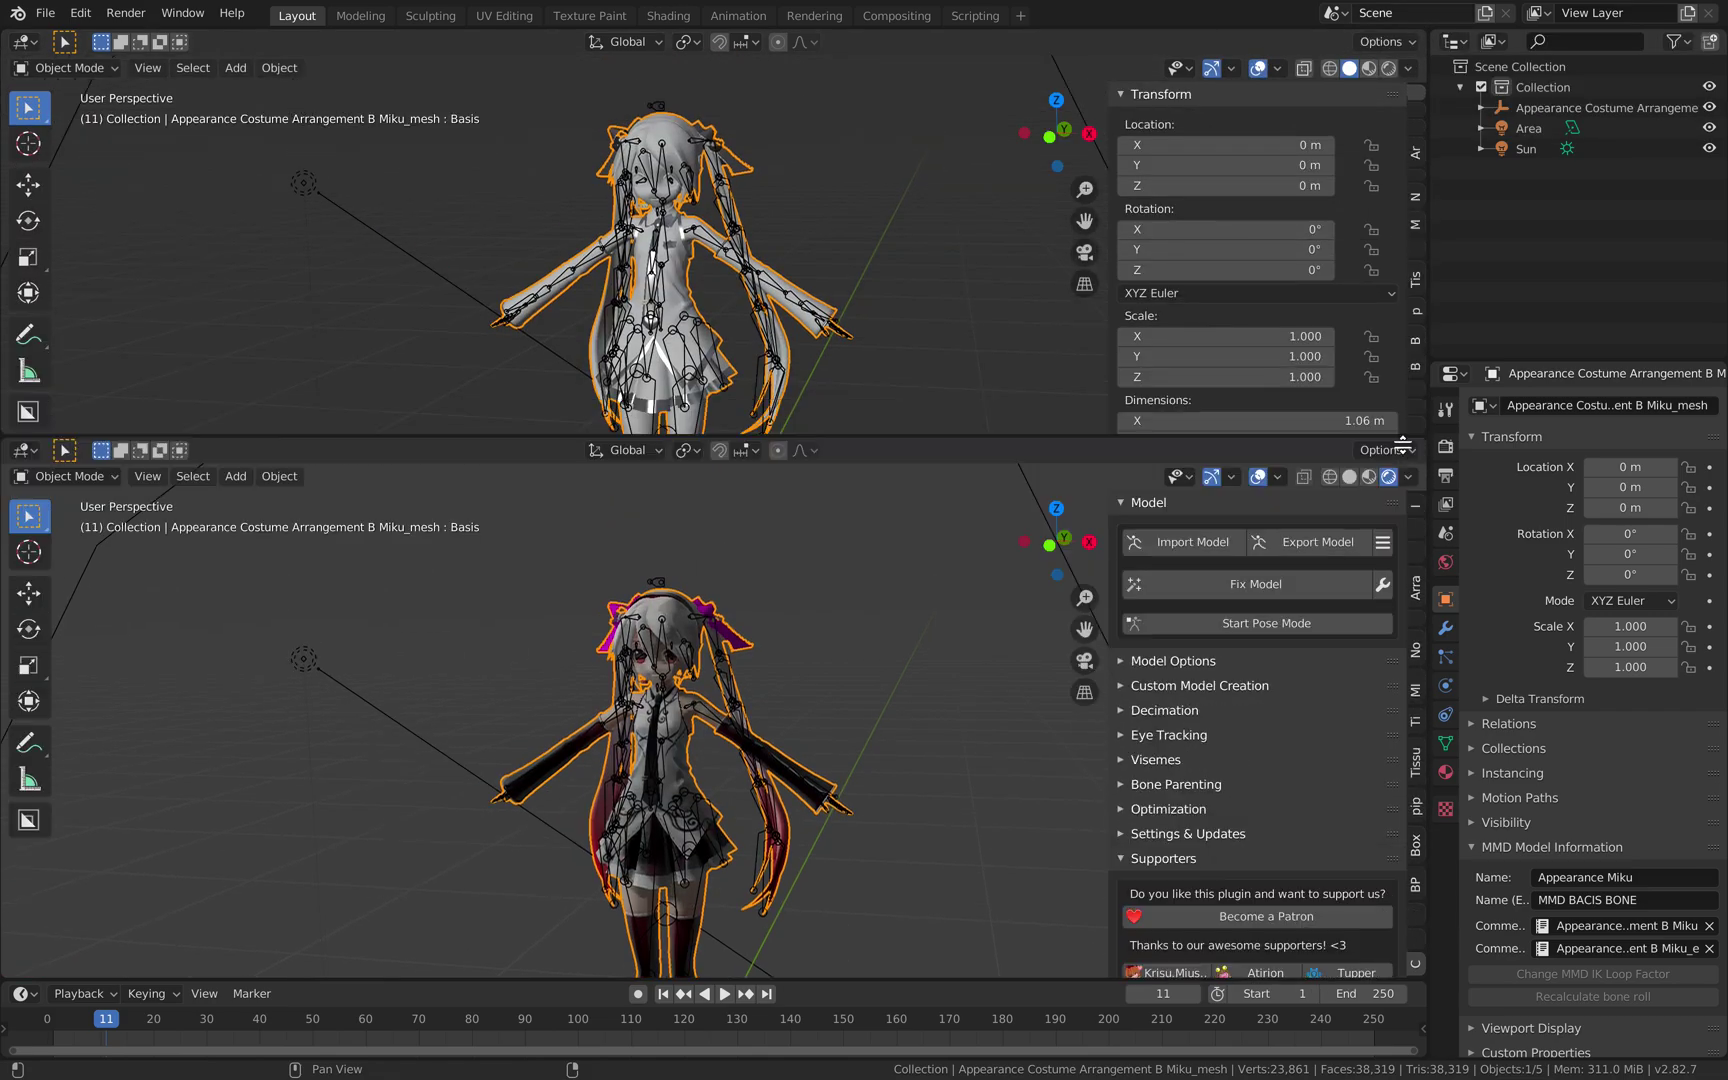
pyautogui.click(24, 41)
pyautogui.click(55, 208)
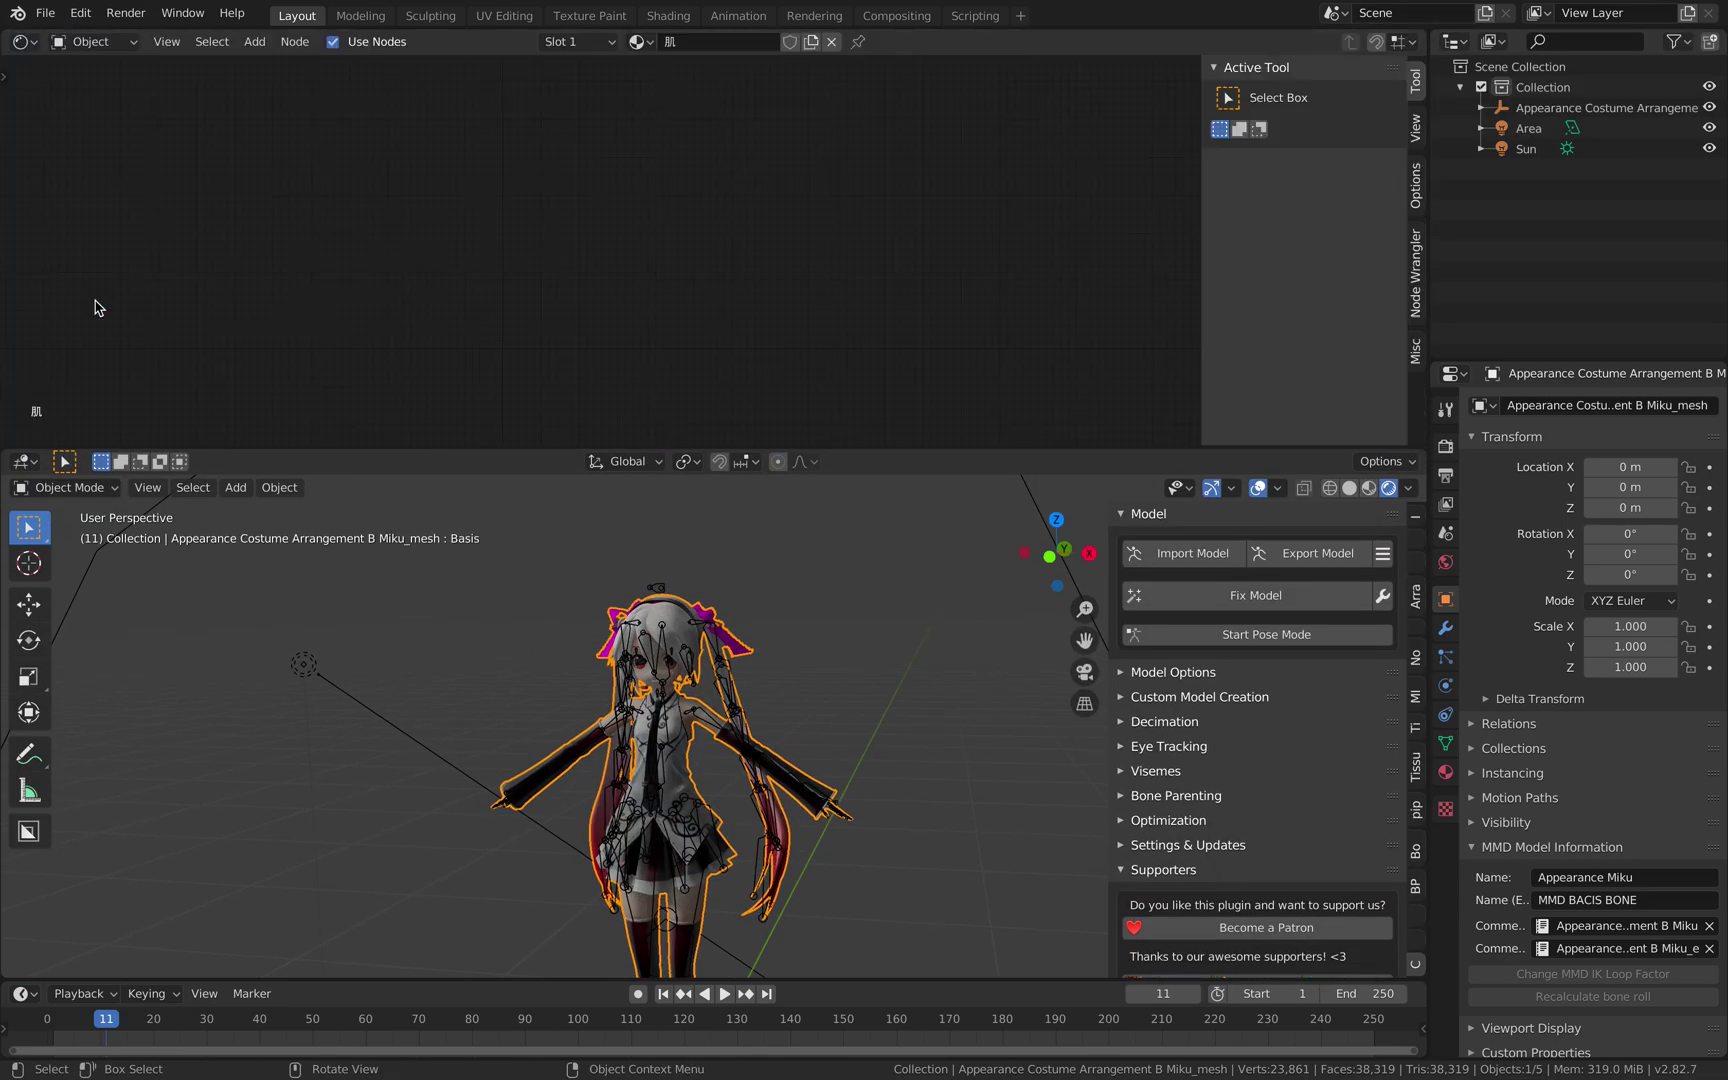
# Reselect the Miku mesh and make 服黒 the active material among its material slots.
pyautogui.click(727, 643)
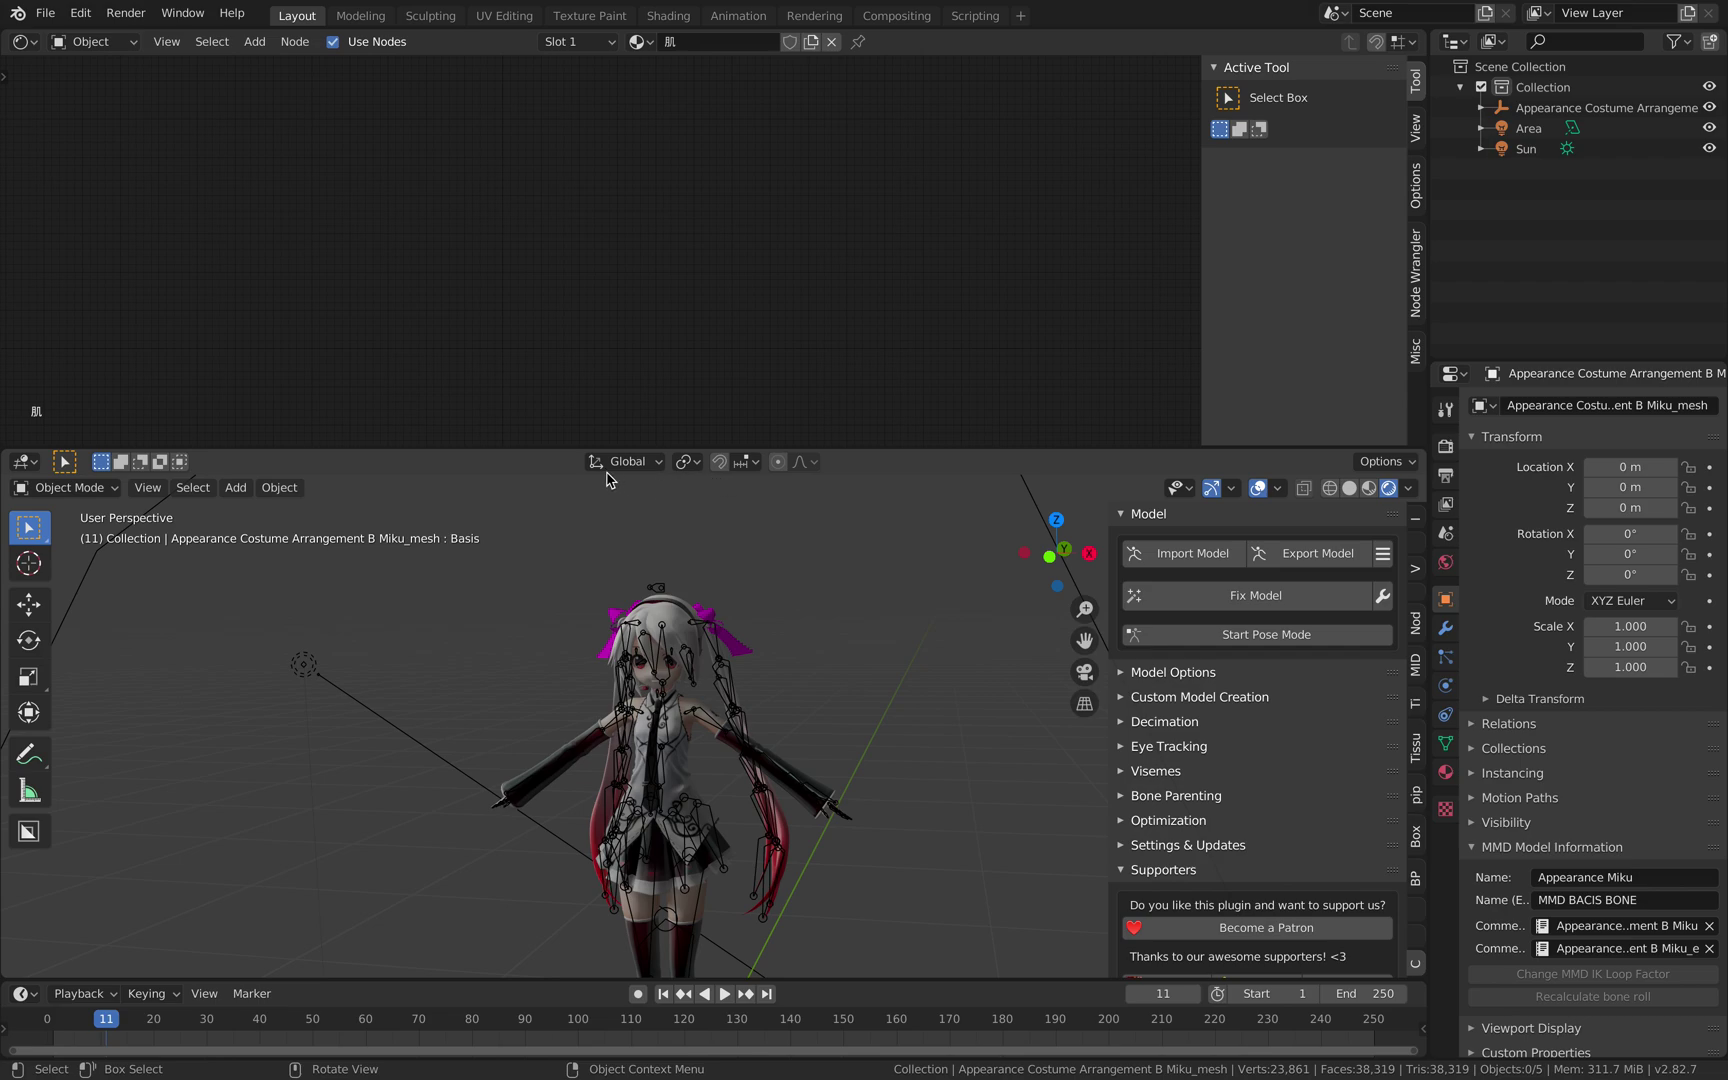
pyautogui.click(630, 612)
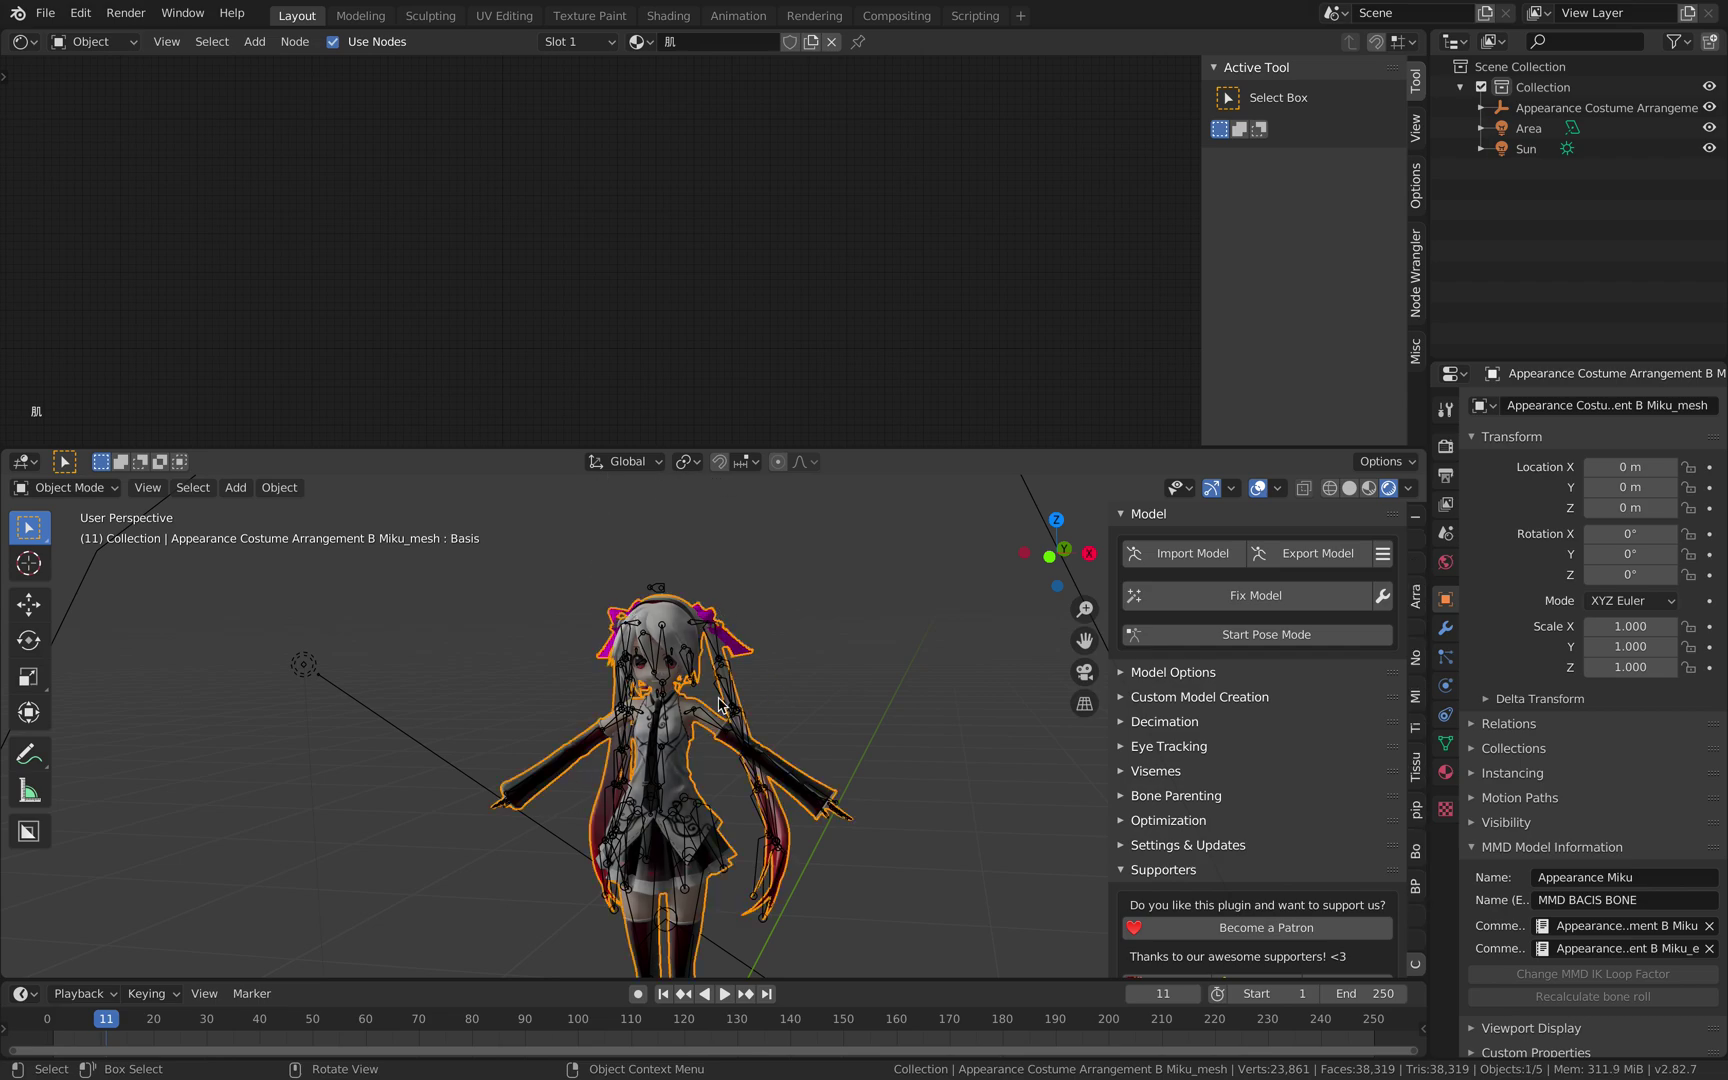
pyautogui.click(1445, 742)
pyautogui.click(1445, 771)
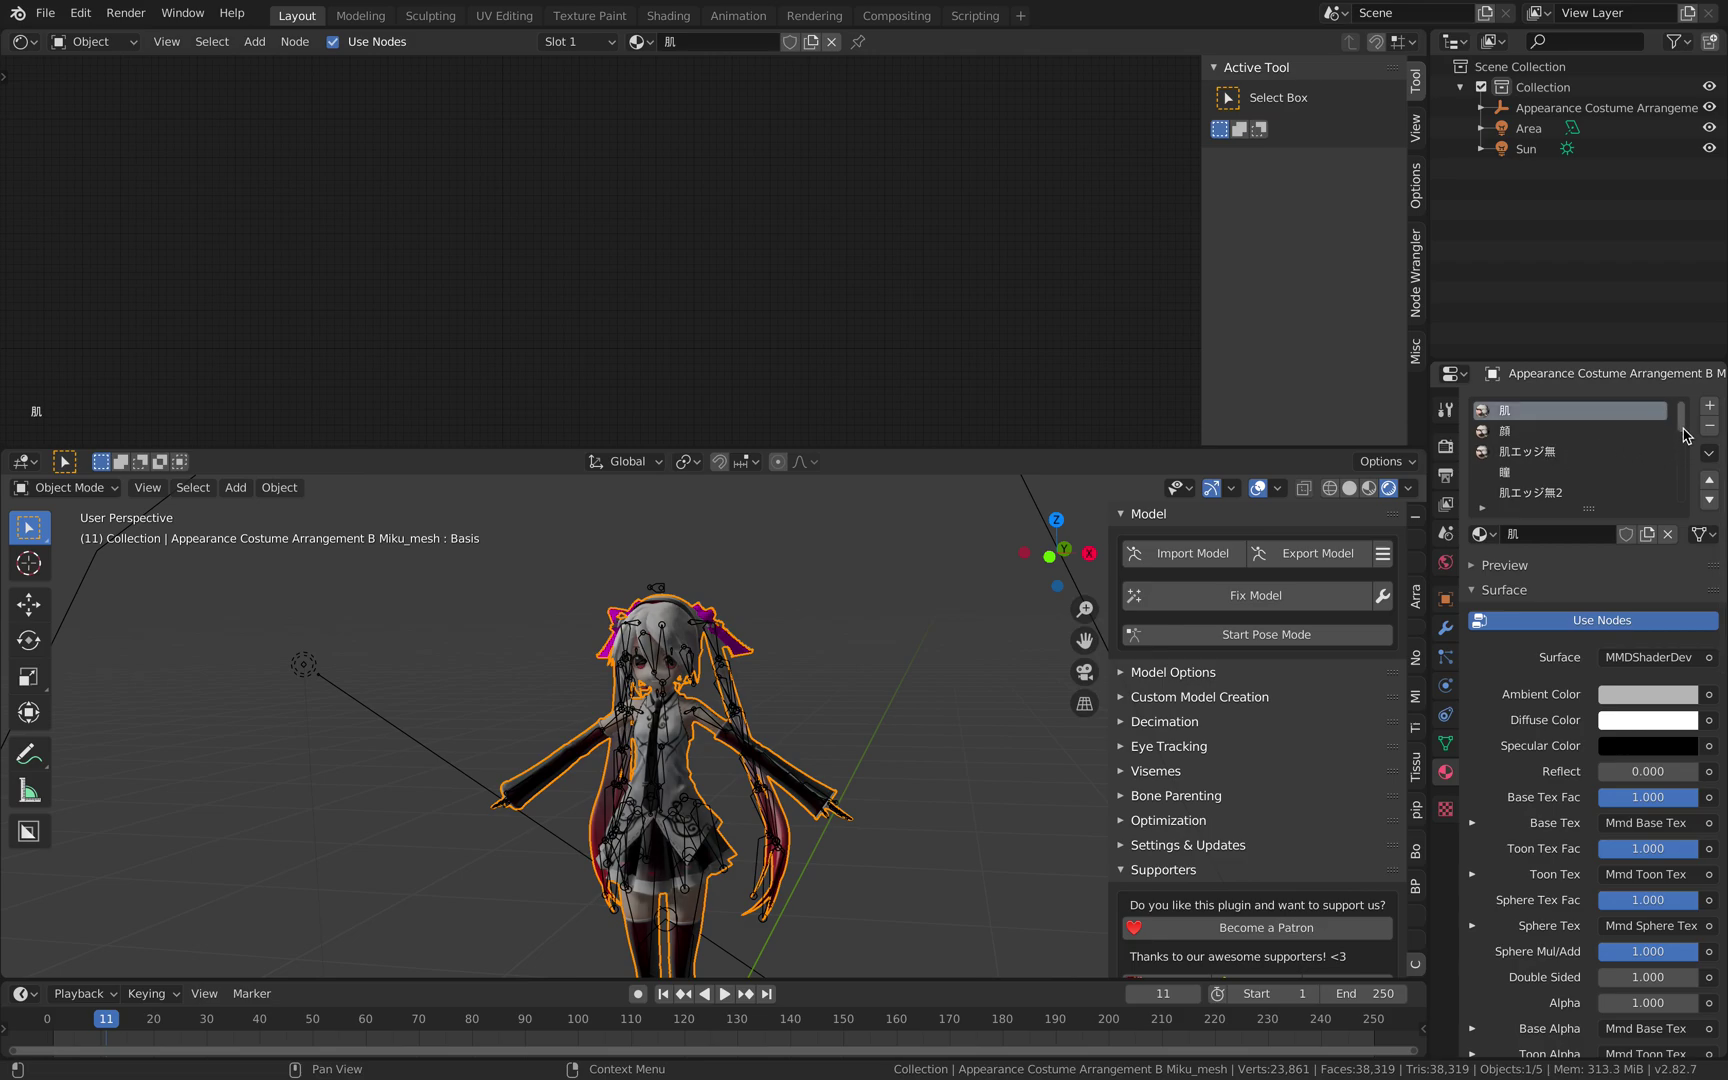
pyautogui.scroll(-3, 1686, 430)
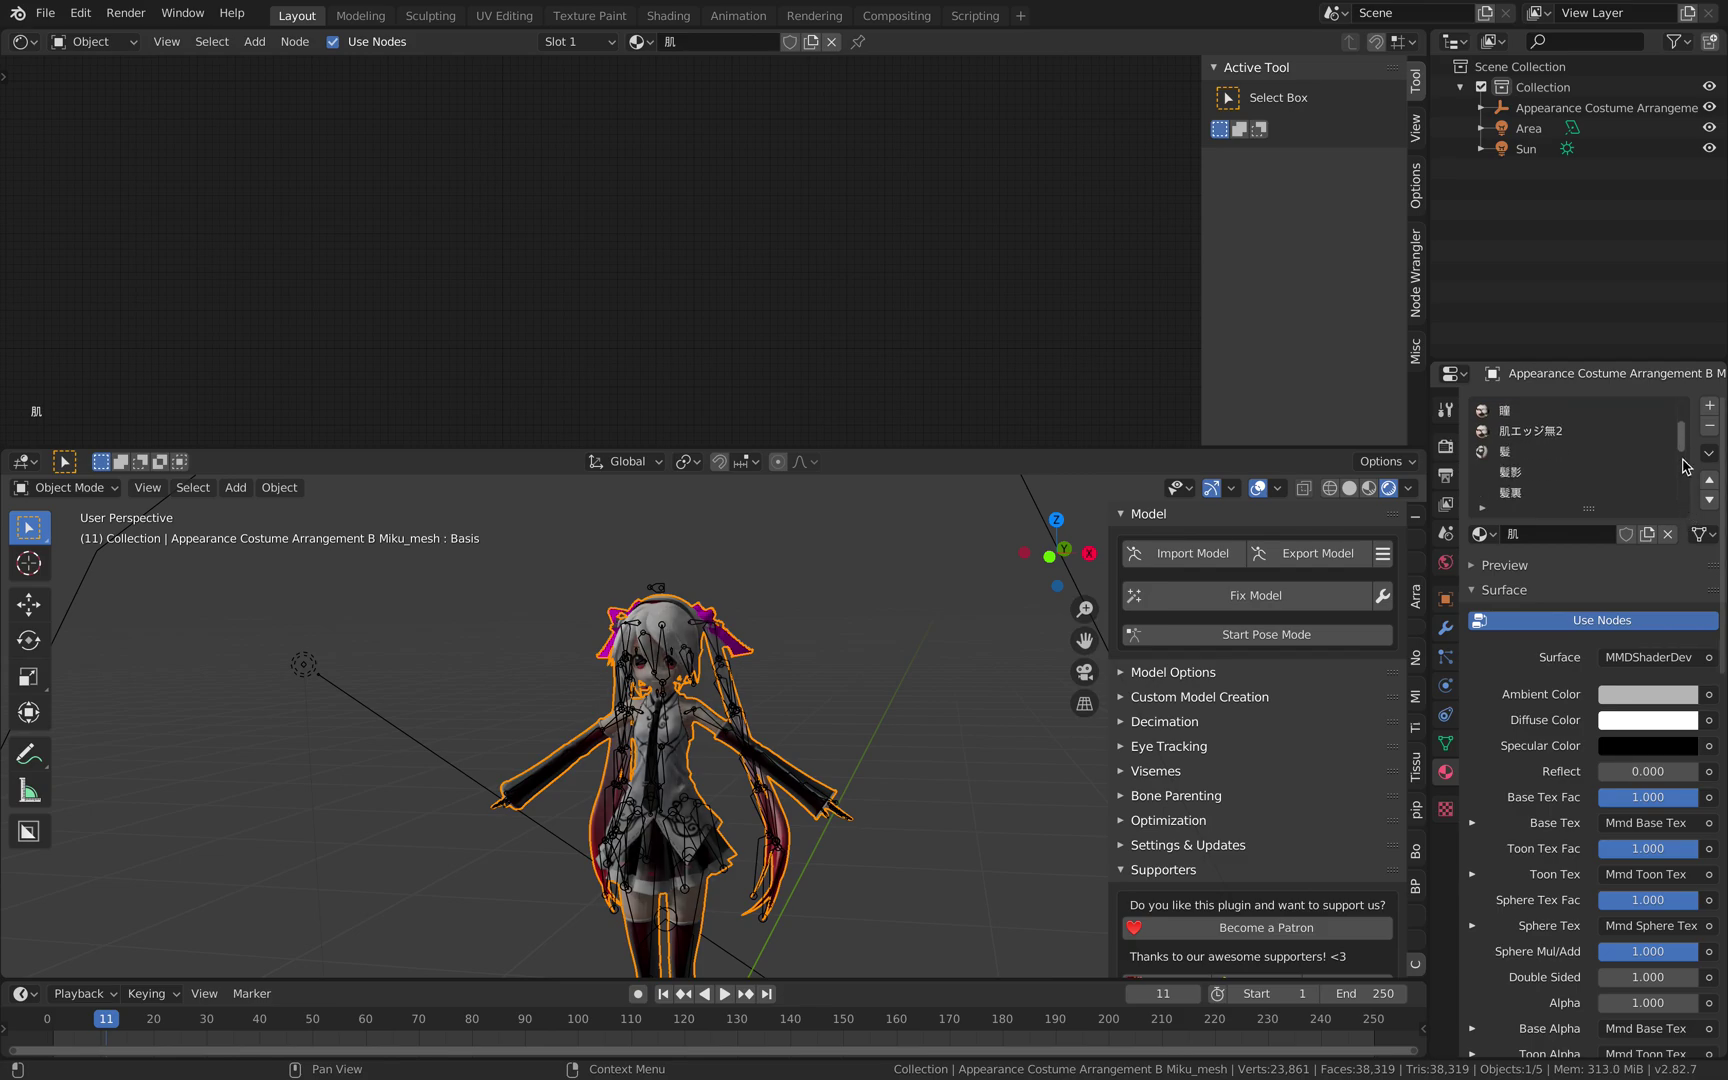
pyautogui.scroll(-1, 1686, 466)
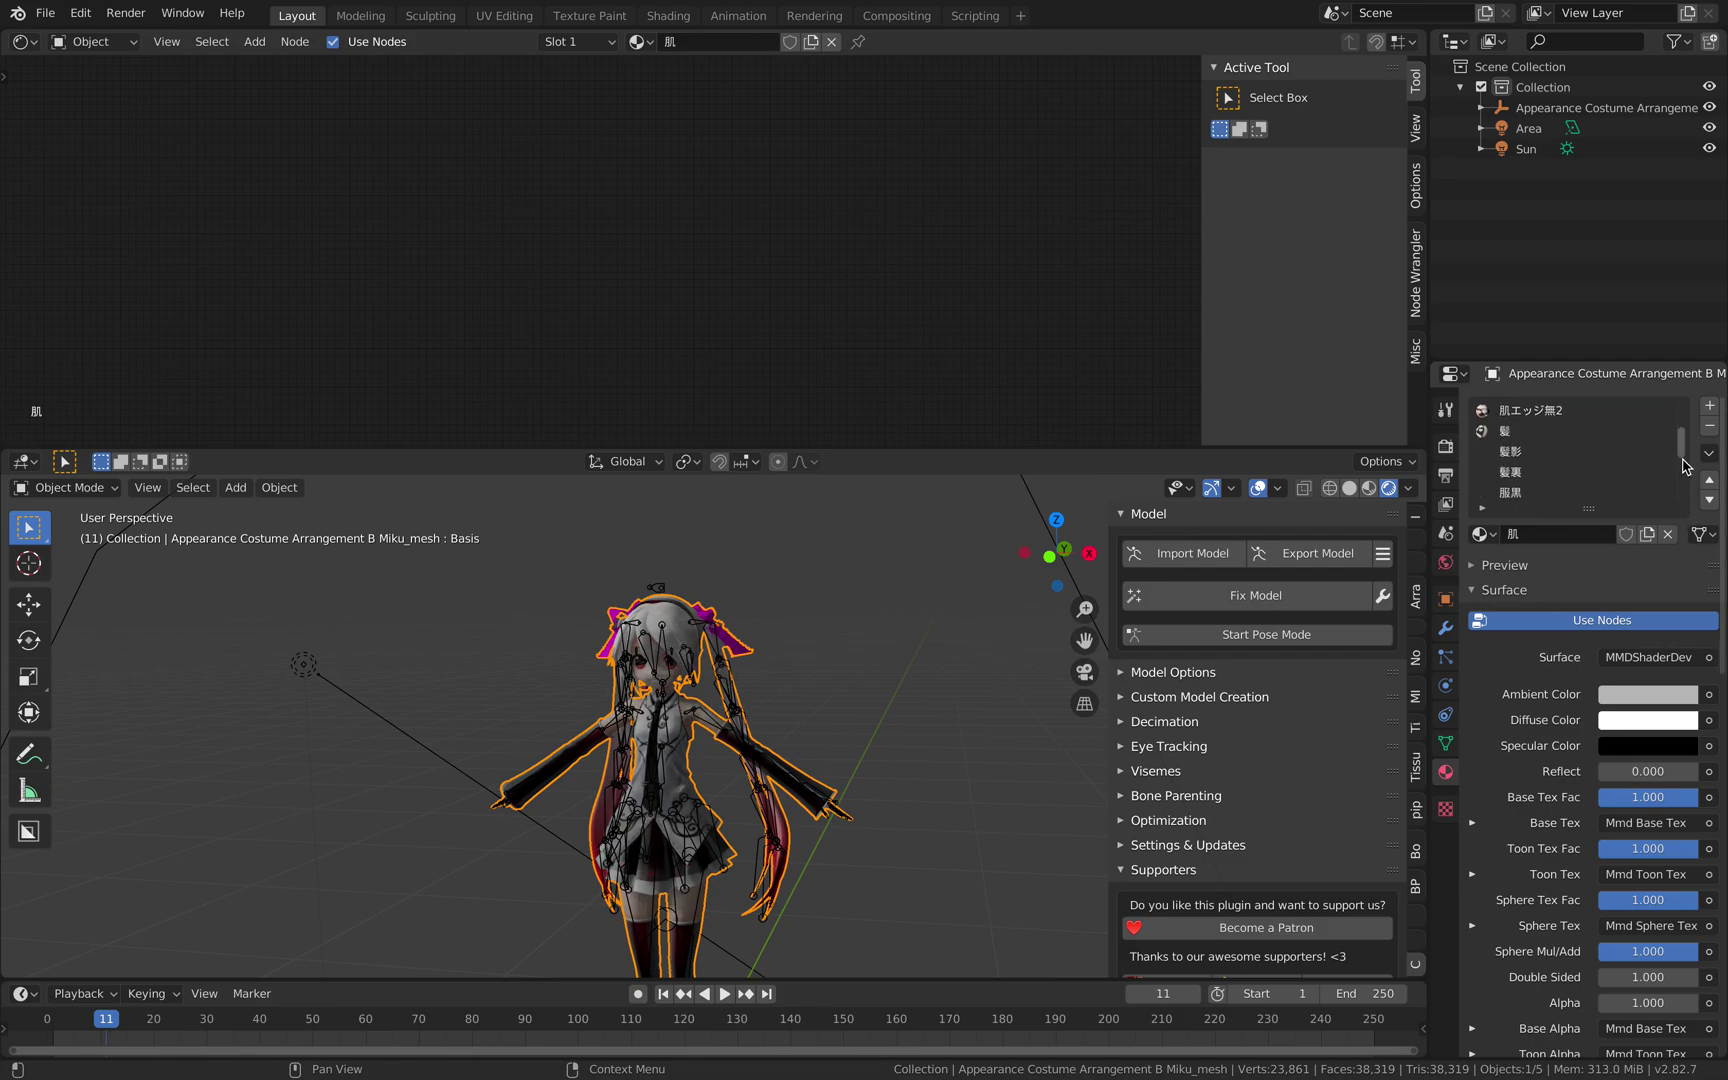
pyautogui.scroll(-2, 1553, 463)
pyautogui.click(1535, 451)
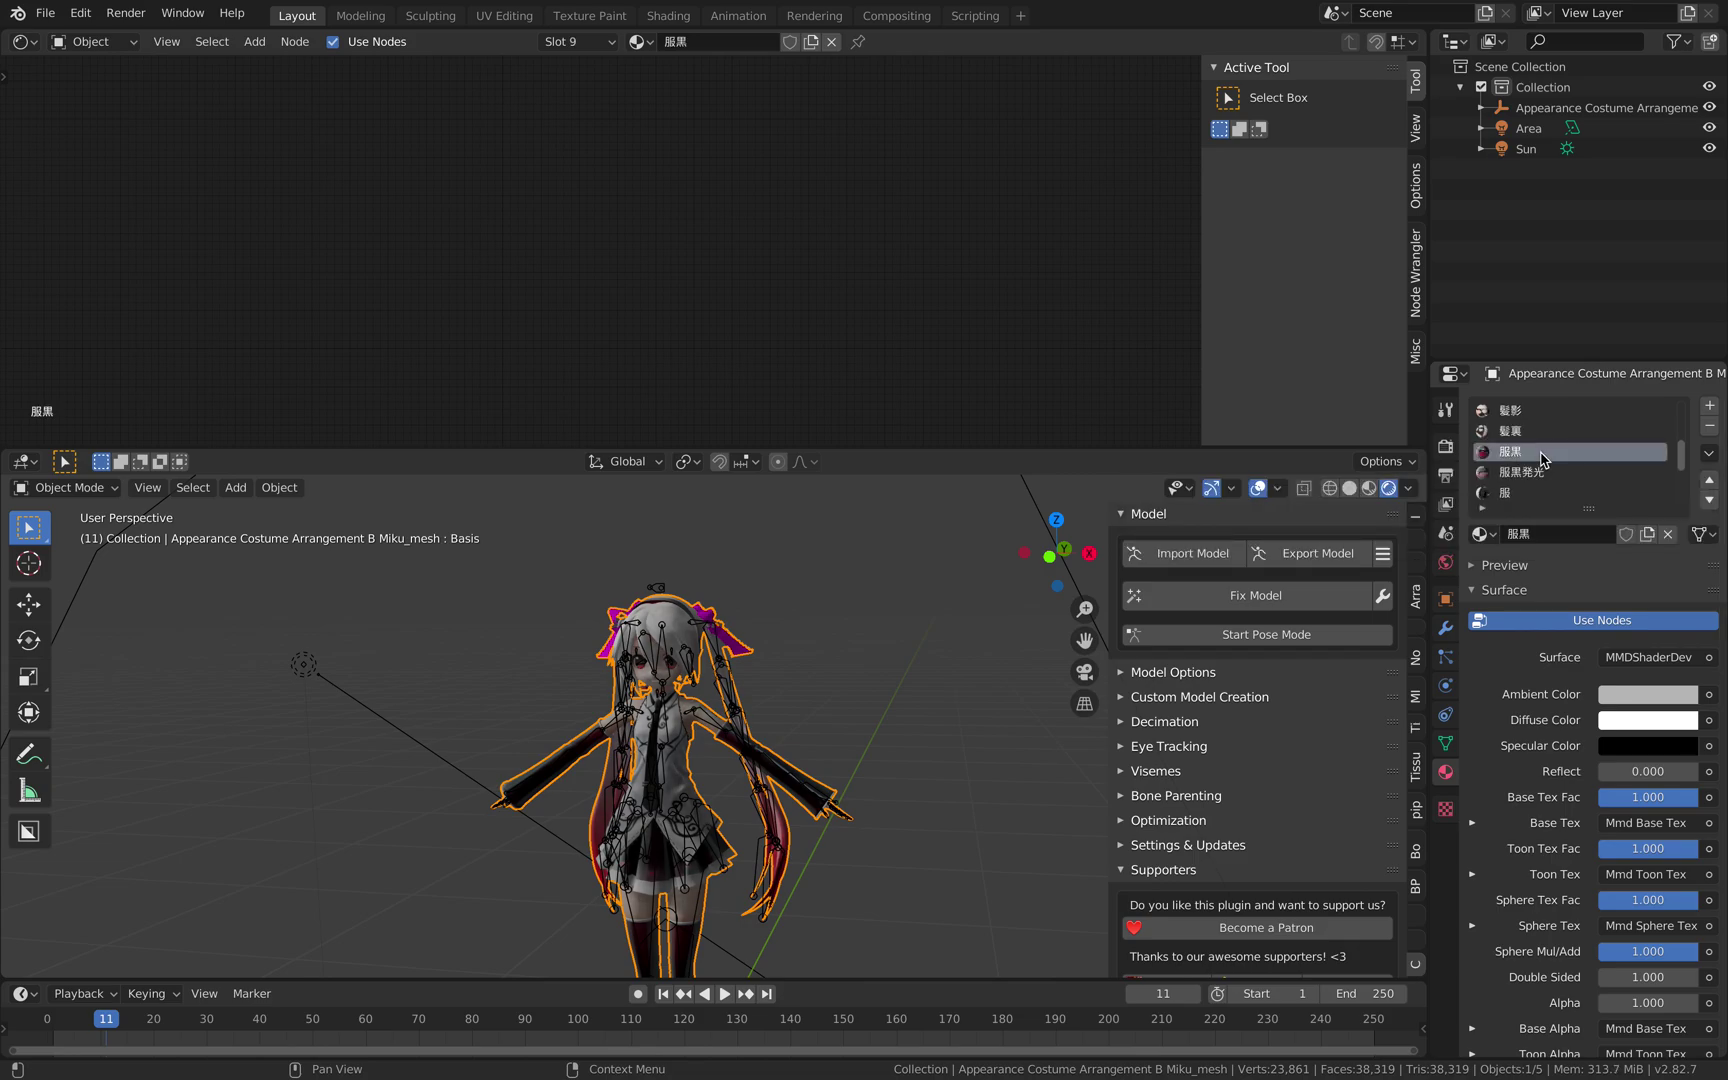
# Hide the node editor's sidebar and move the Material Output node slightly farther from the MMDShaderDev node.
pyautogui.moveTo(735, 110); pyautogui.dragTo(656, 394, button='middle')
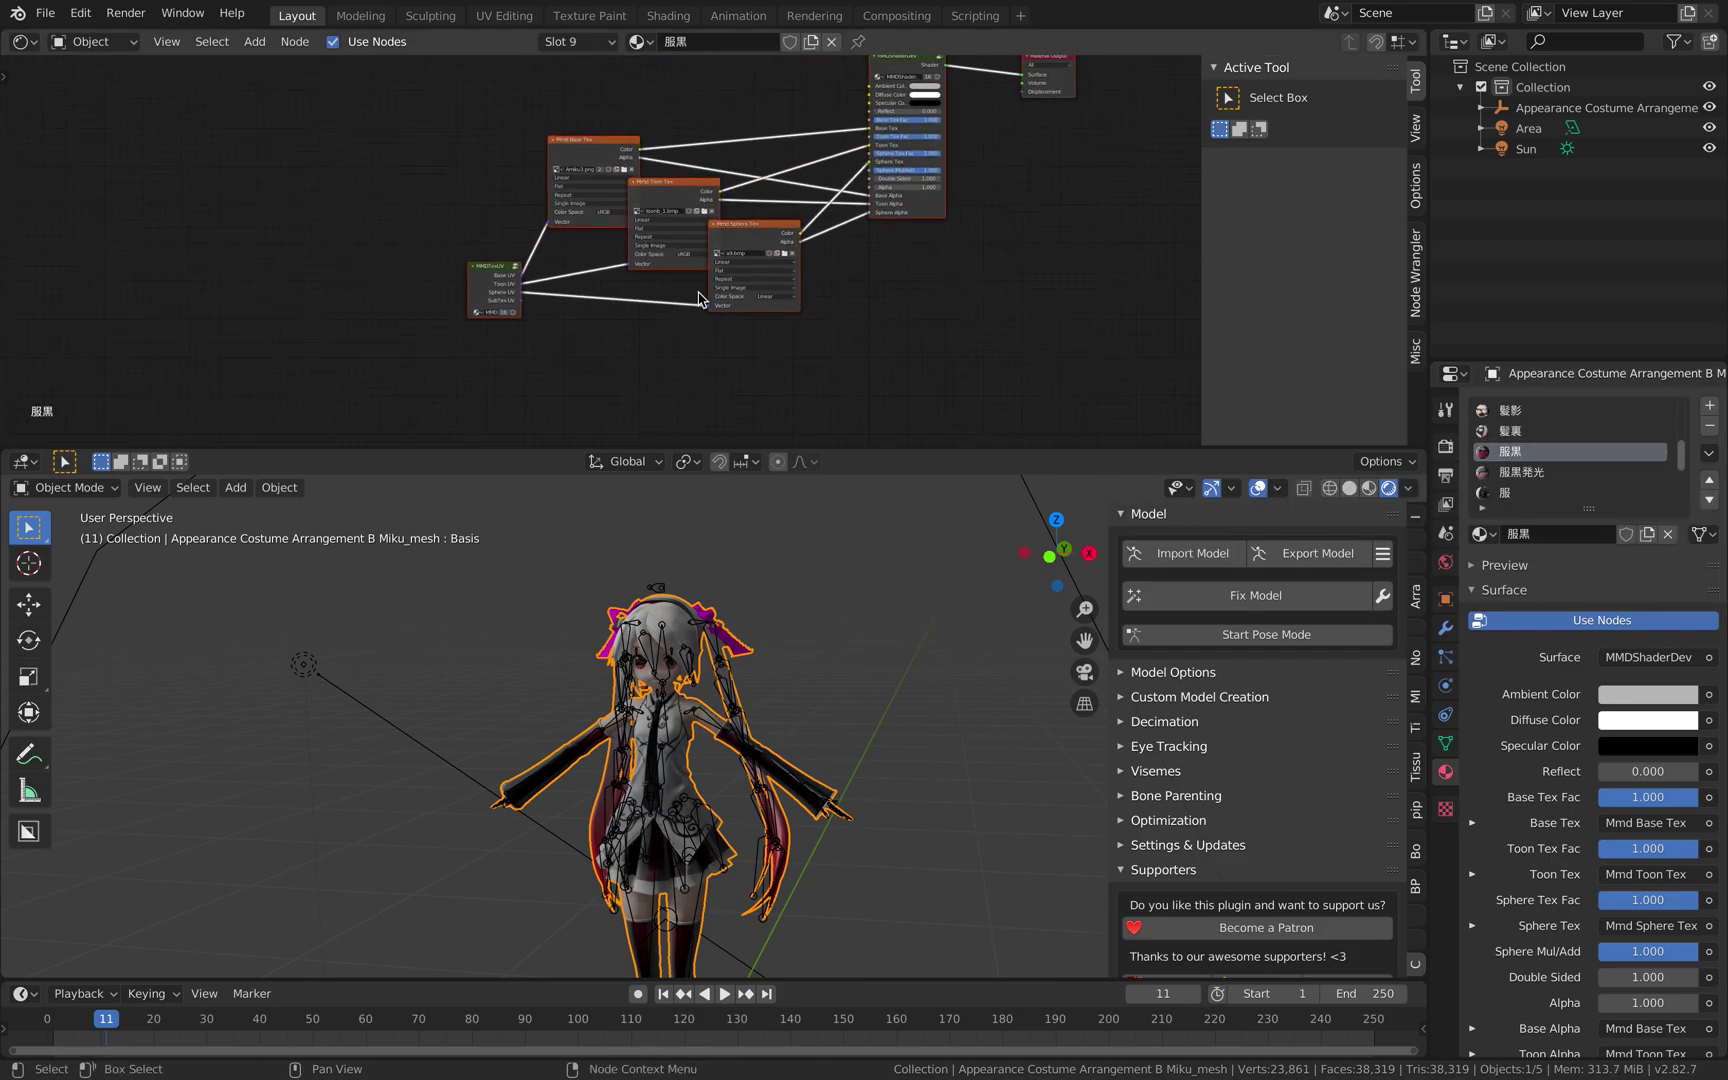
pyautogui.scroll(2, 708, 228)
pyautogui.moveTo(722, 75); pyautogui.dragTo(594, 206, button='middle')
pyautogui.scroll(3, 644, 210)
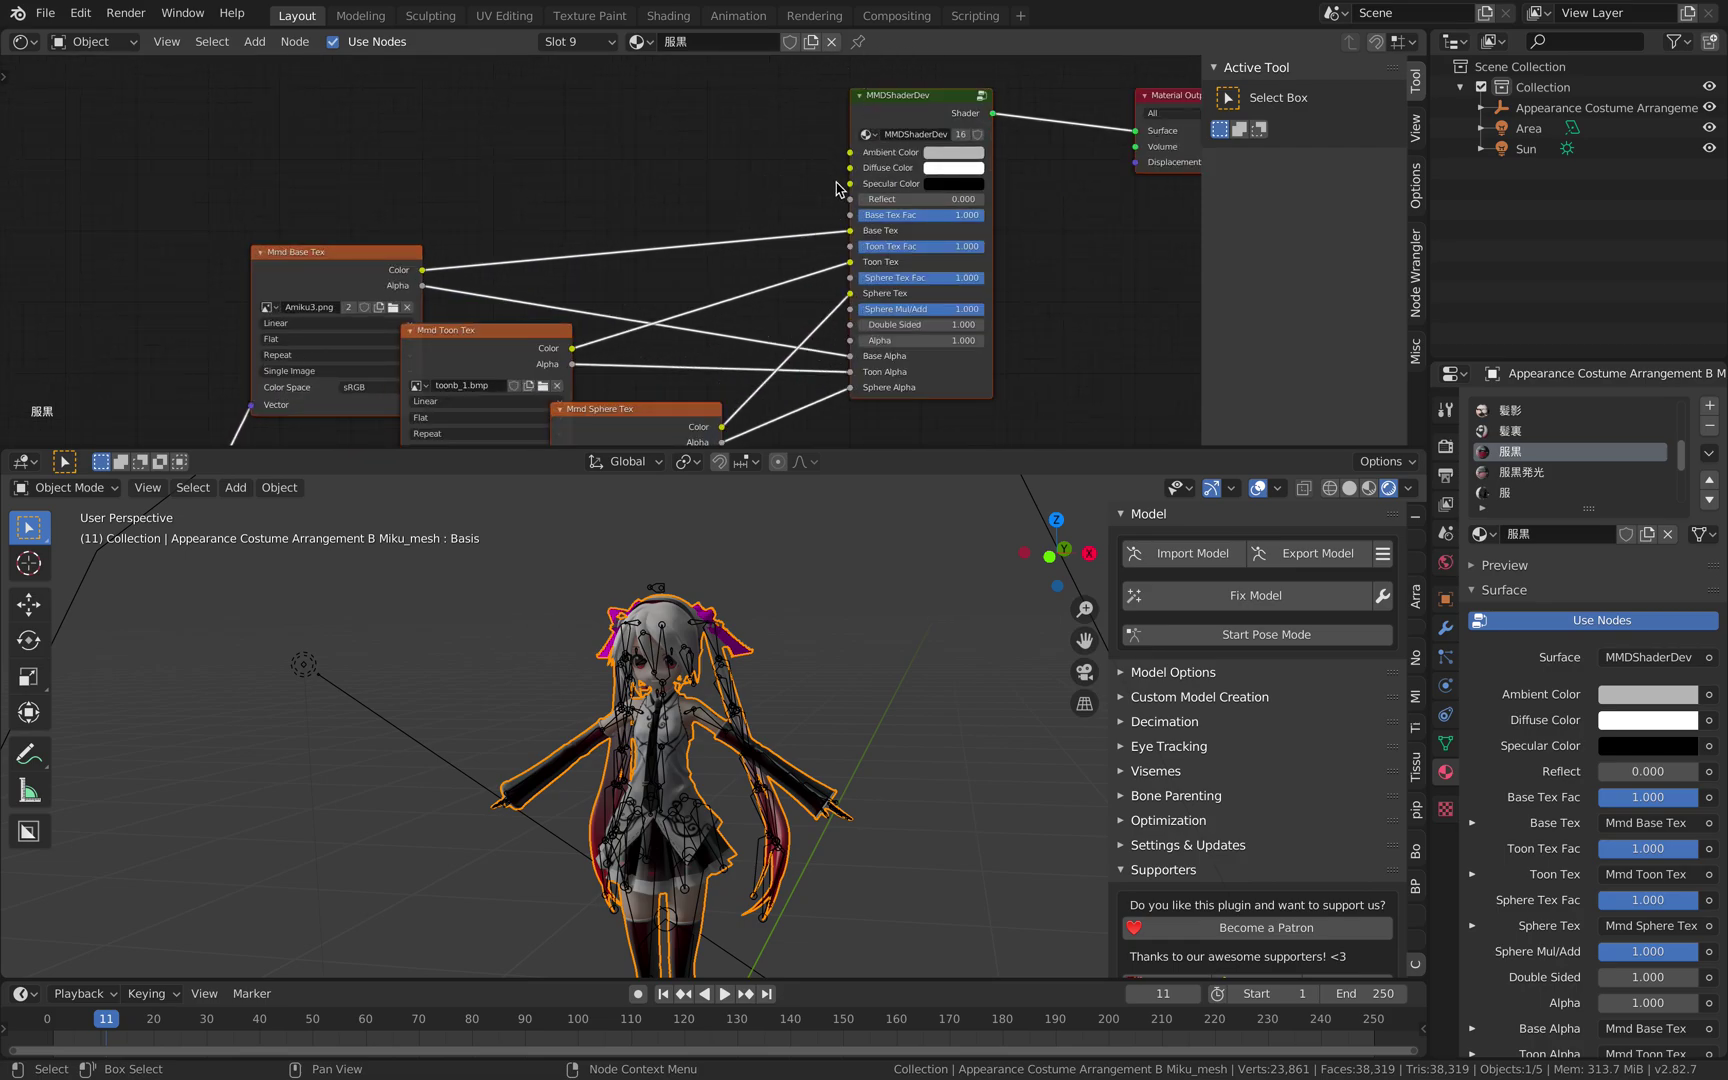
pyautogui.press('n')
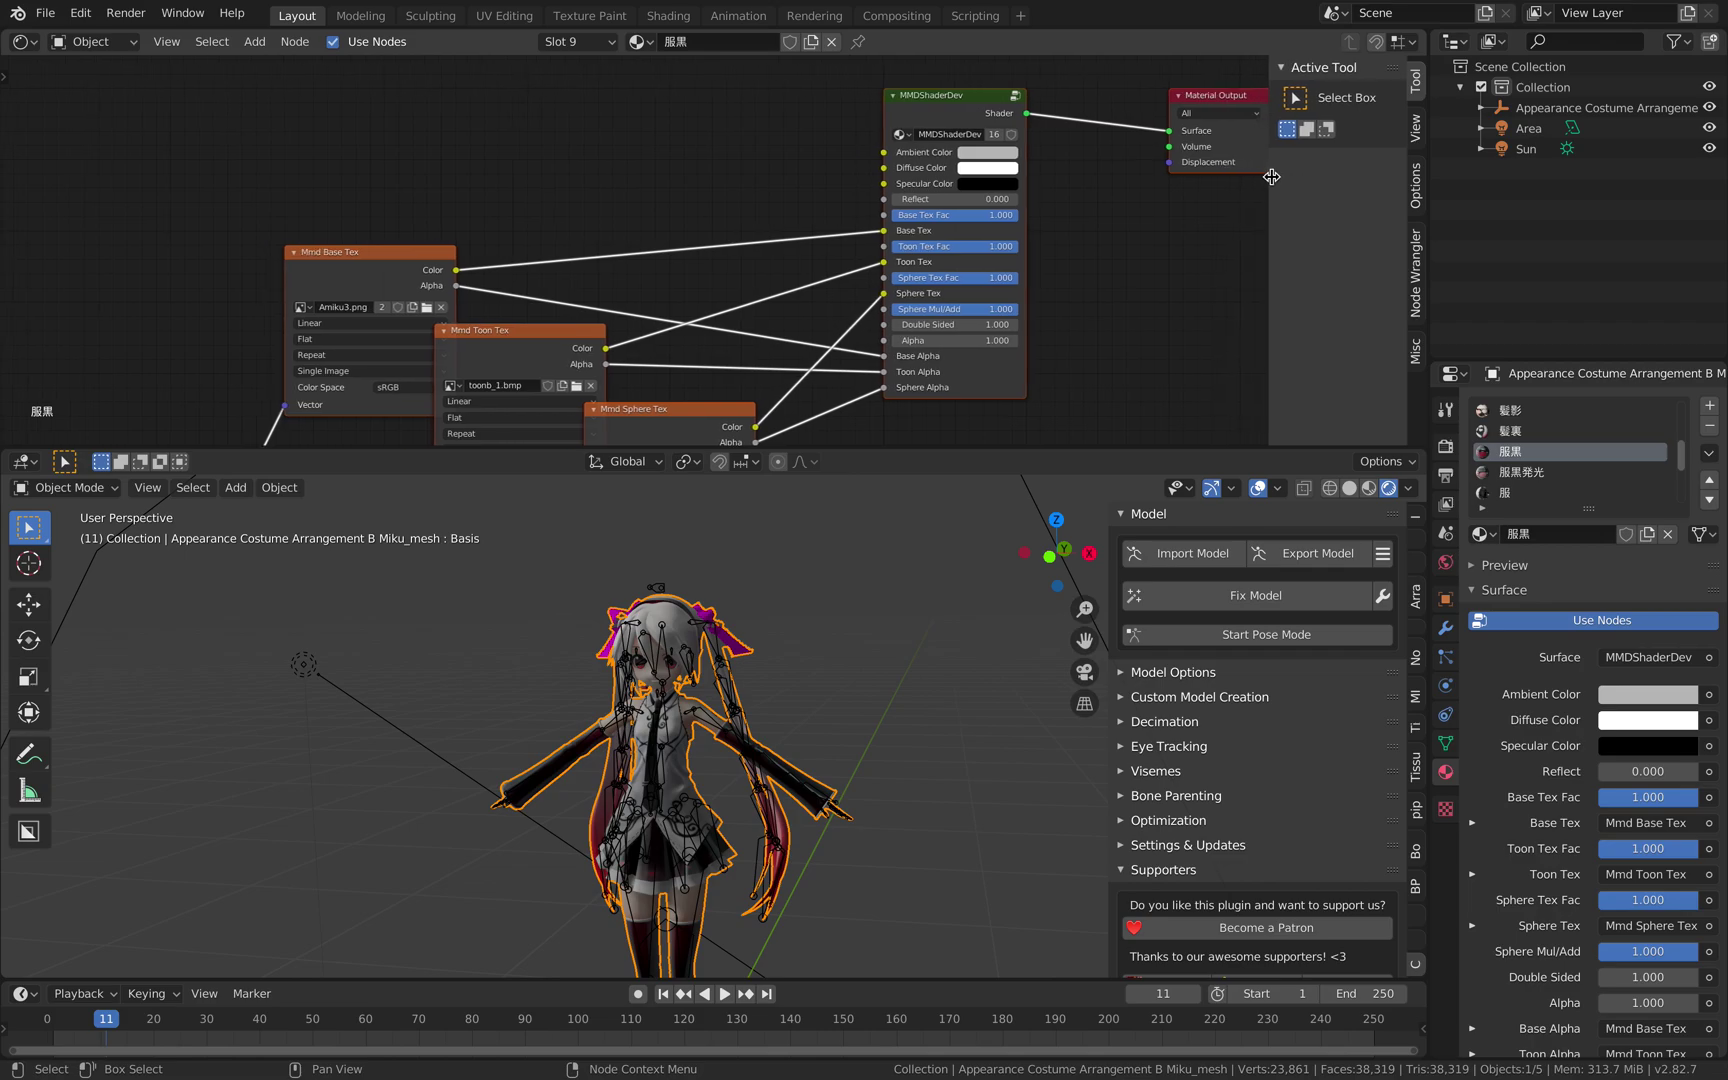
pyautogui.moveTo(1307, 140); pyautogui.dragTo(1330, 168)
pyautogui.click(1205, 94)
pyautogui.moveTo(1275, 110); pyautogui.dragTo(1310, 123)
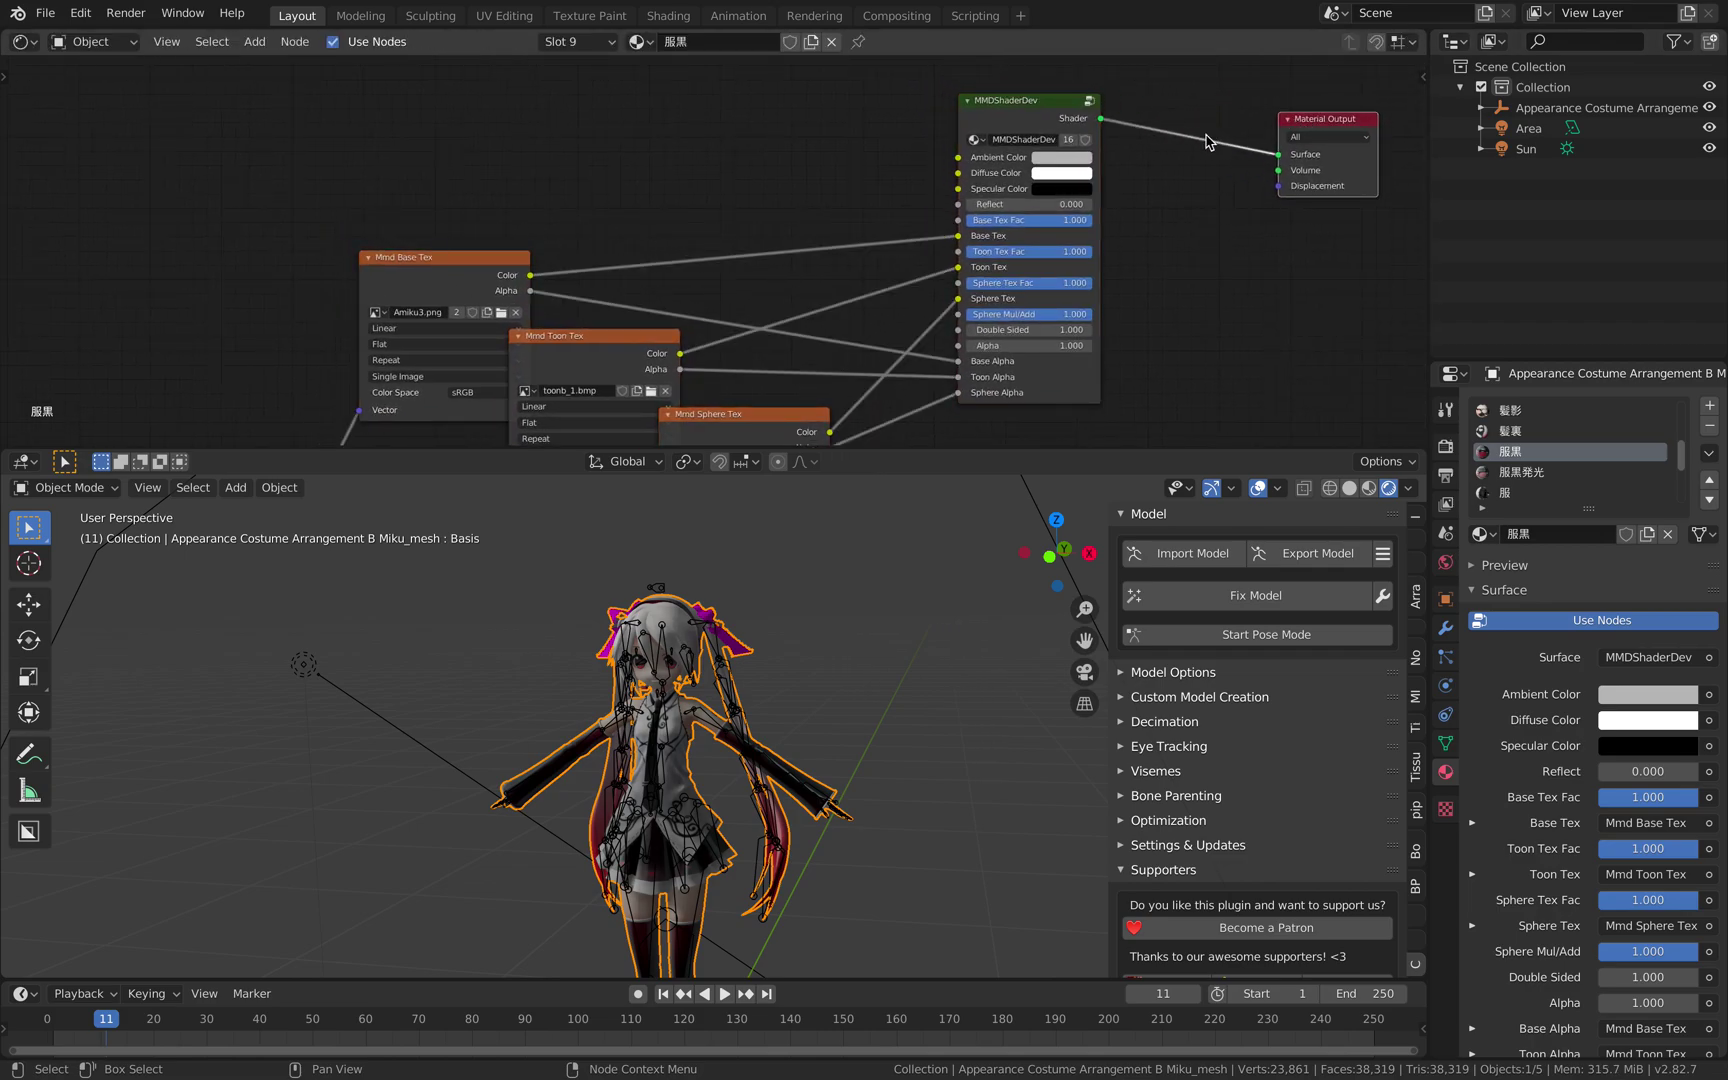
# Examine the texture and UV nodes feeding MMDShaderDev, and deselect the mesh to view the whole model.
pyautogui.moveTo(1129, 137); pyautogui.dragTo(997, 132, button='middle')
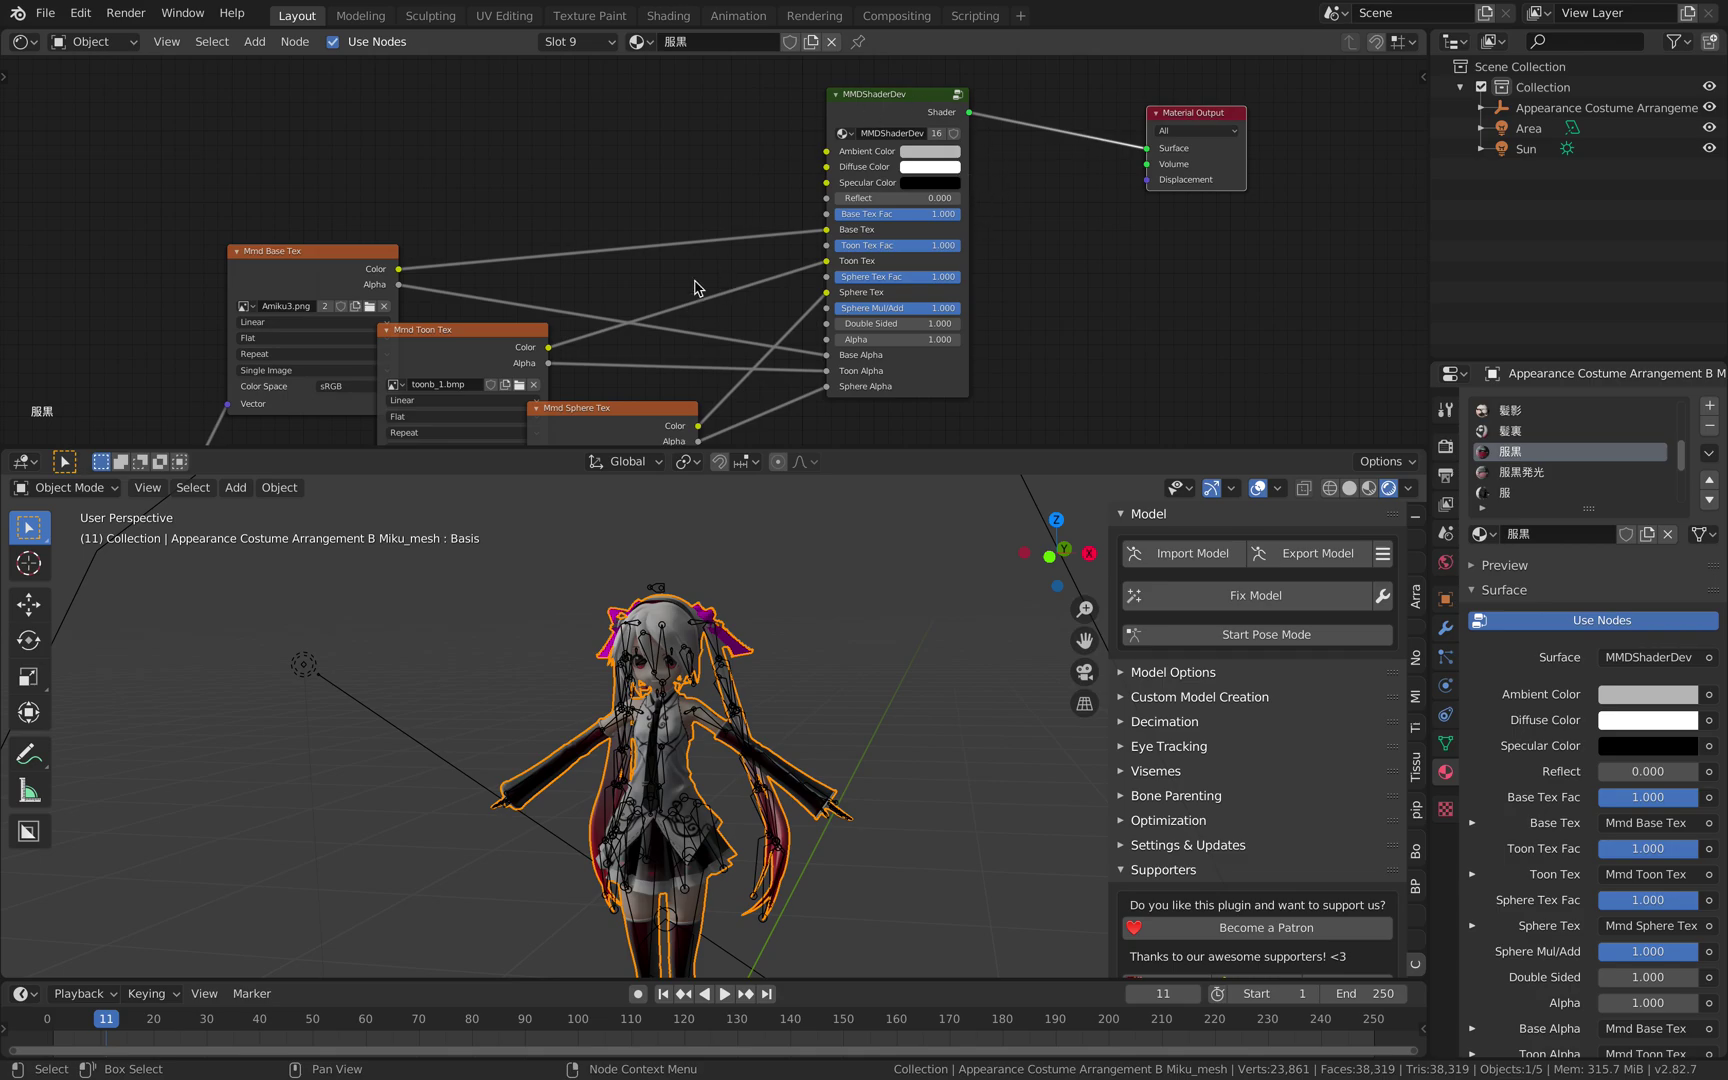
pyautogui.moveTo(549, 292); pyautogui.dragTo(674, 124, button='middle')
pyautogui.scroll(-2, 651, 241)
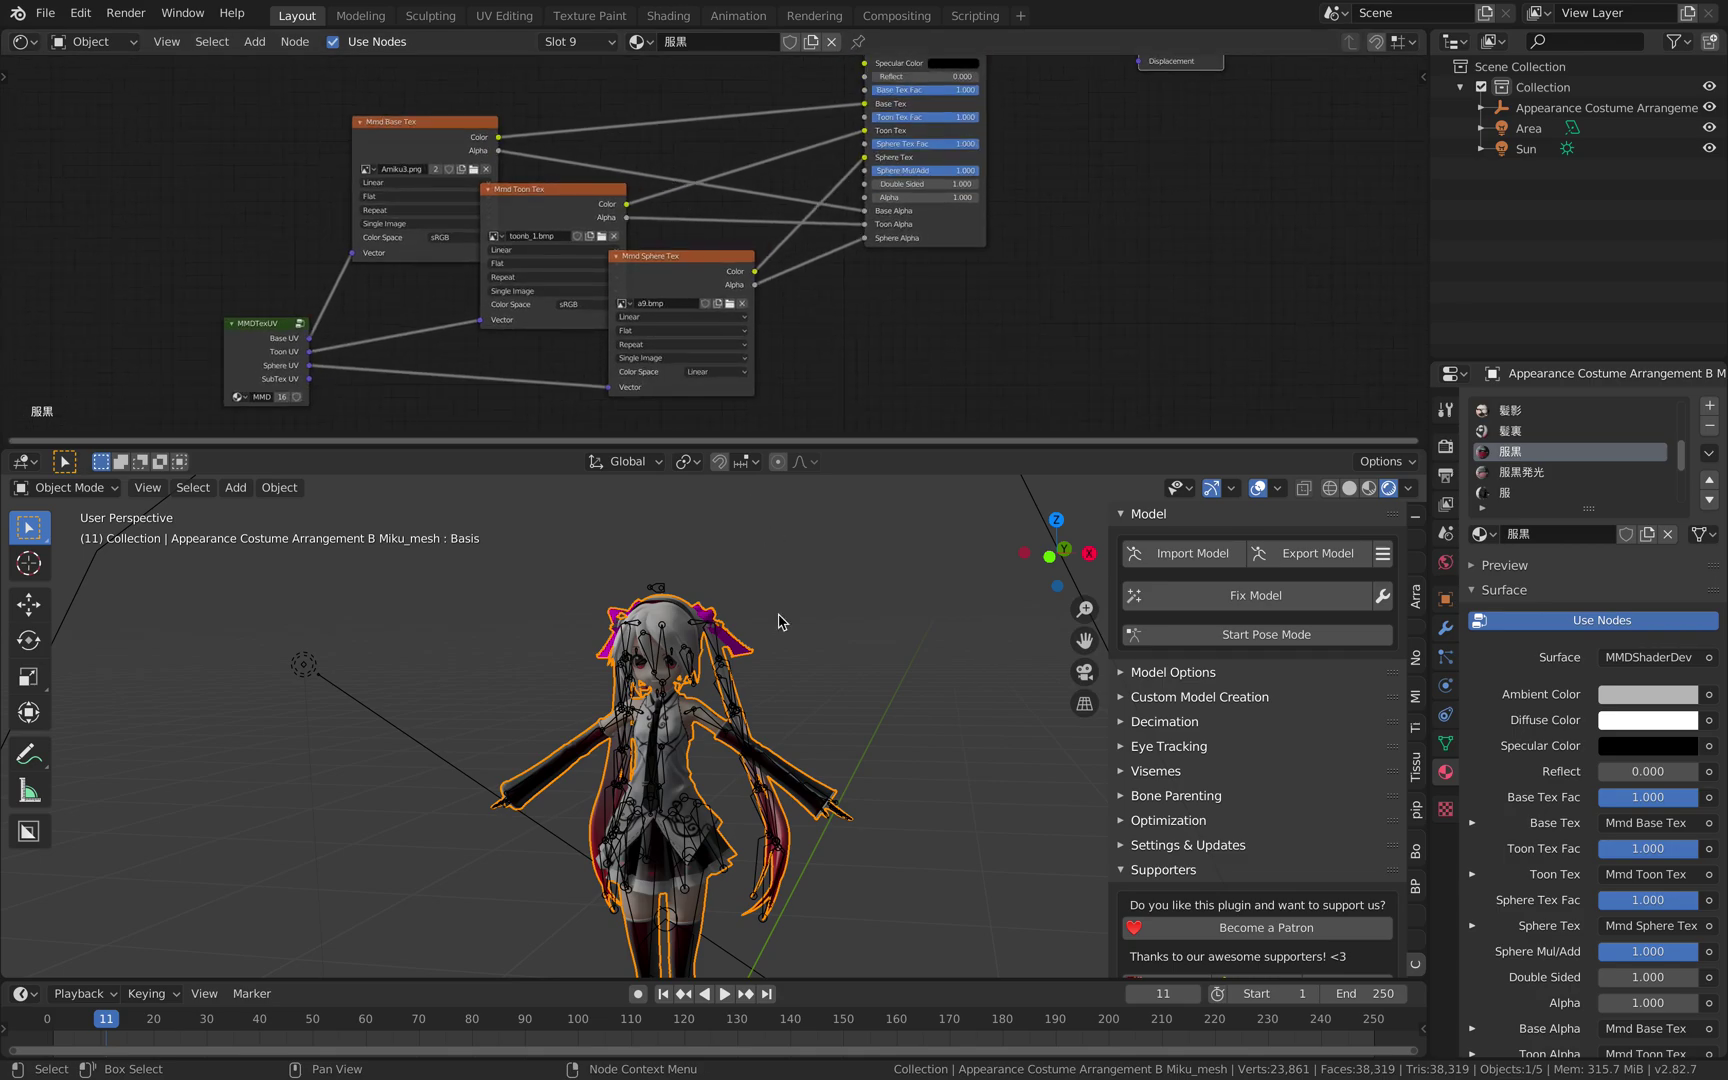
pyautogui.click(829, 647)
pyautogui.keyDown('shift'); pyautogui.moveTo(829, 654); pyautogui.dragTo(814, 550, button='middle'); pyautogui.keyUp('shift')
pyautogui.scroll(-2, 802, 563)
pyautogui.click(60, 16)
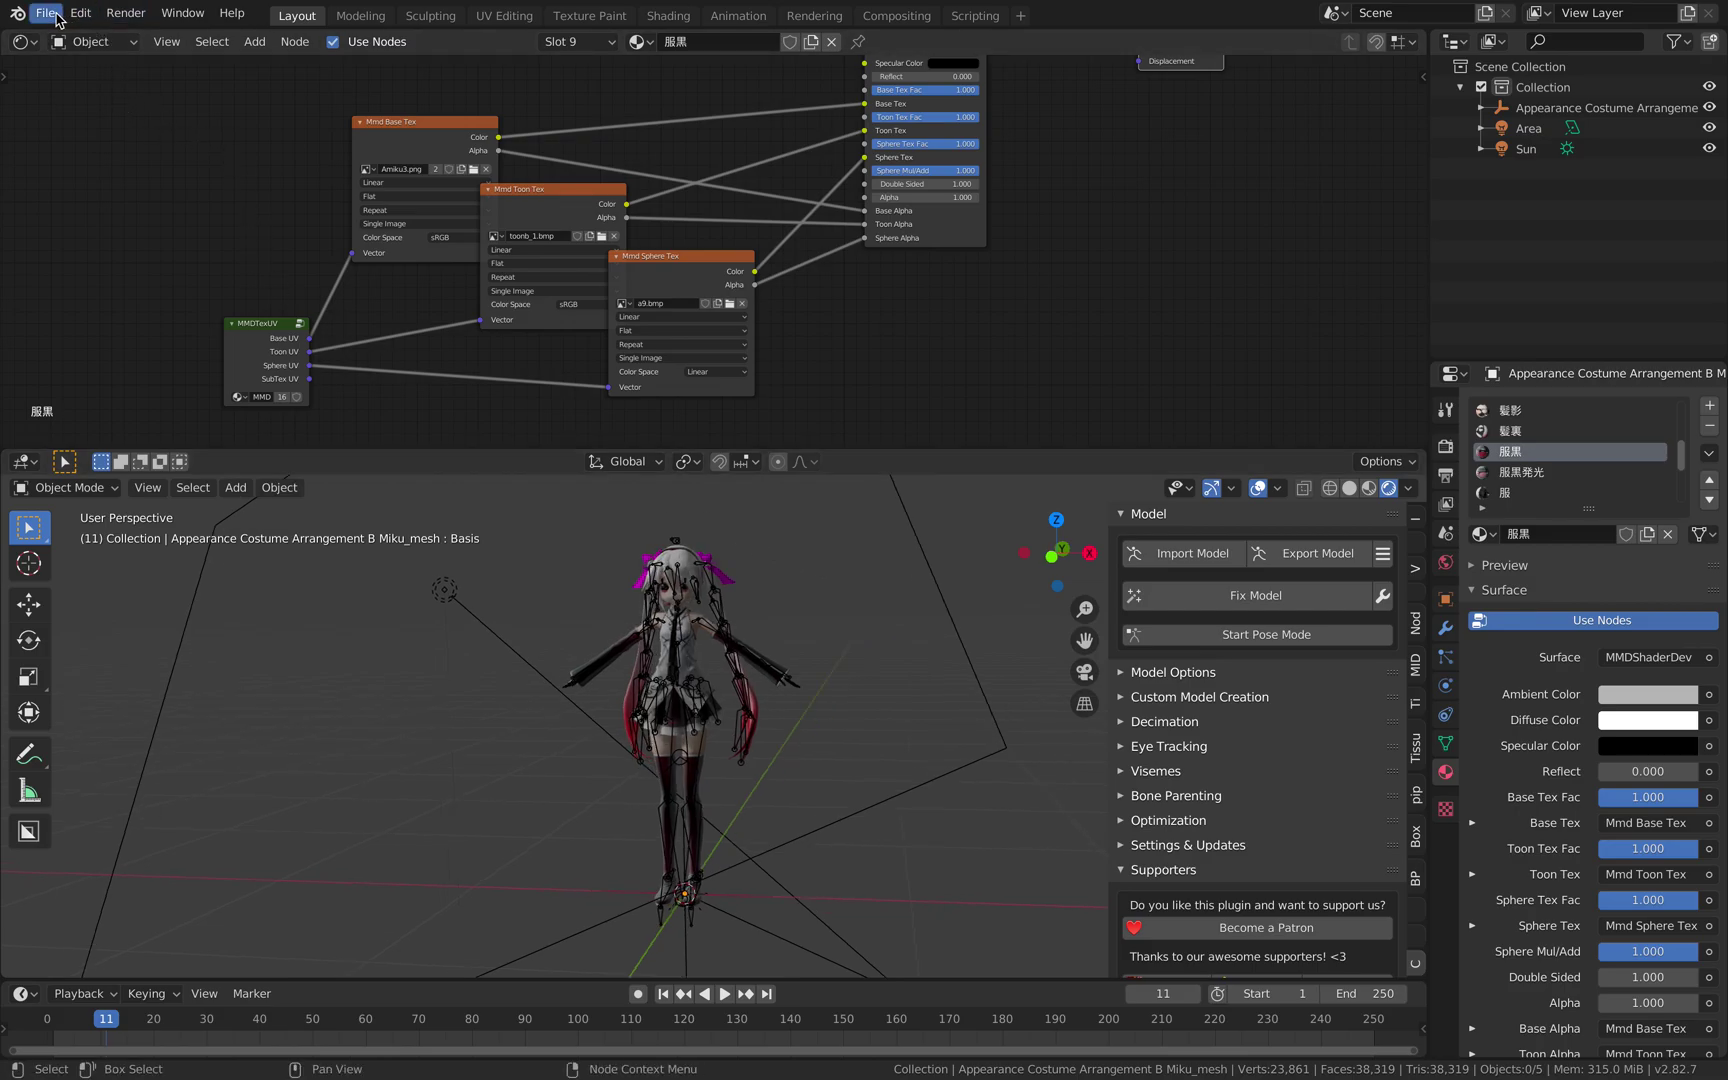
# Switch to the web browser and look through DeviantArt's MMD-Downloads-Galore Poses and Motion Data gallery for pose and motion downloads.
pyautogui.hotkey('ctrl', 'Right')
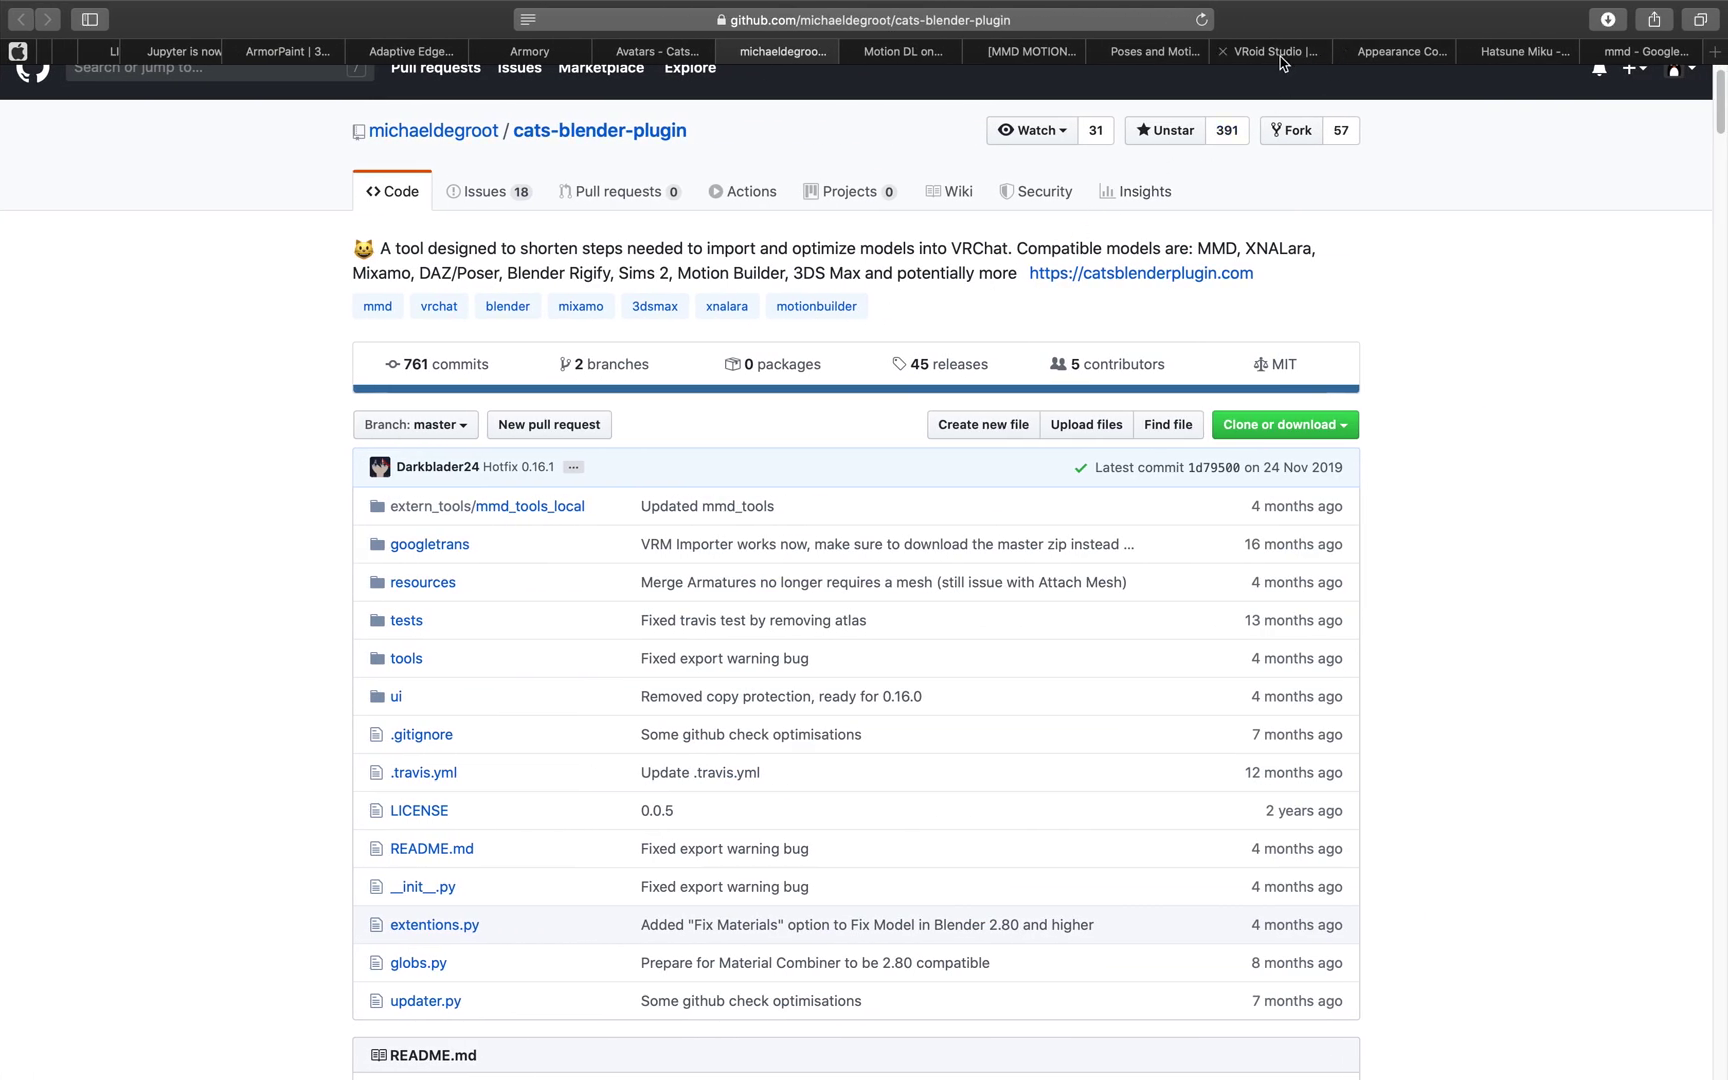
pyautogui.click(1283, 54)
pyautogui.click(1153, 52)
pyautogui.scroll(10, 834, 343)
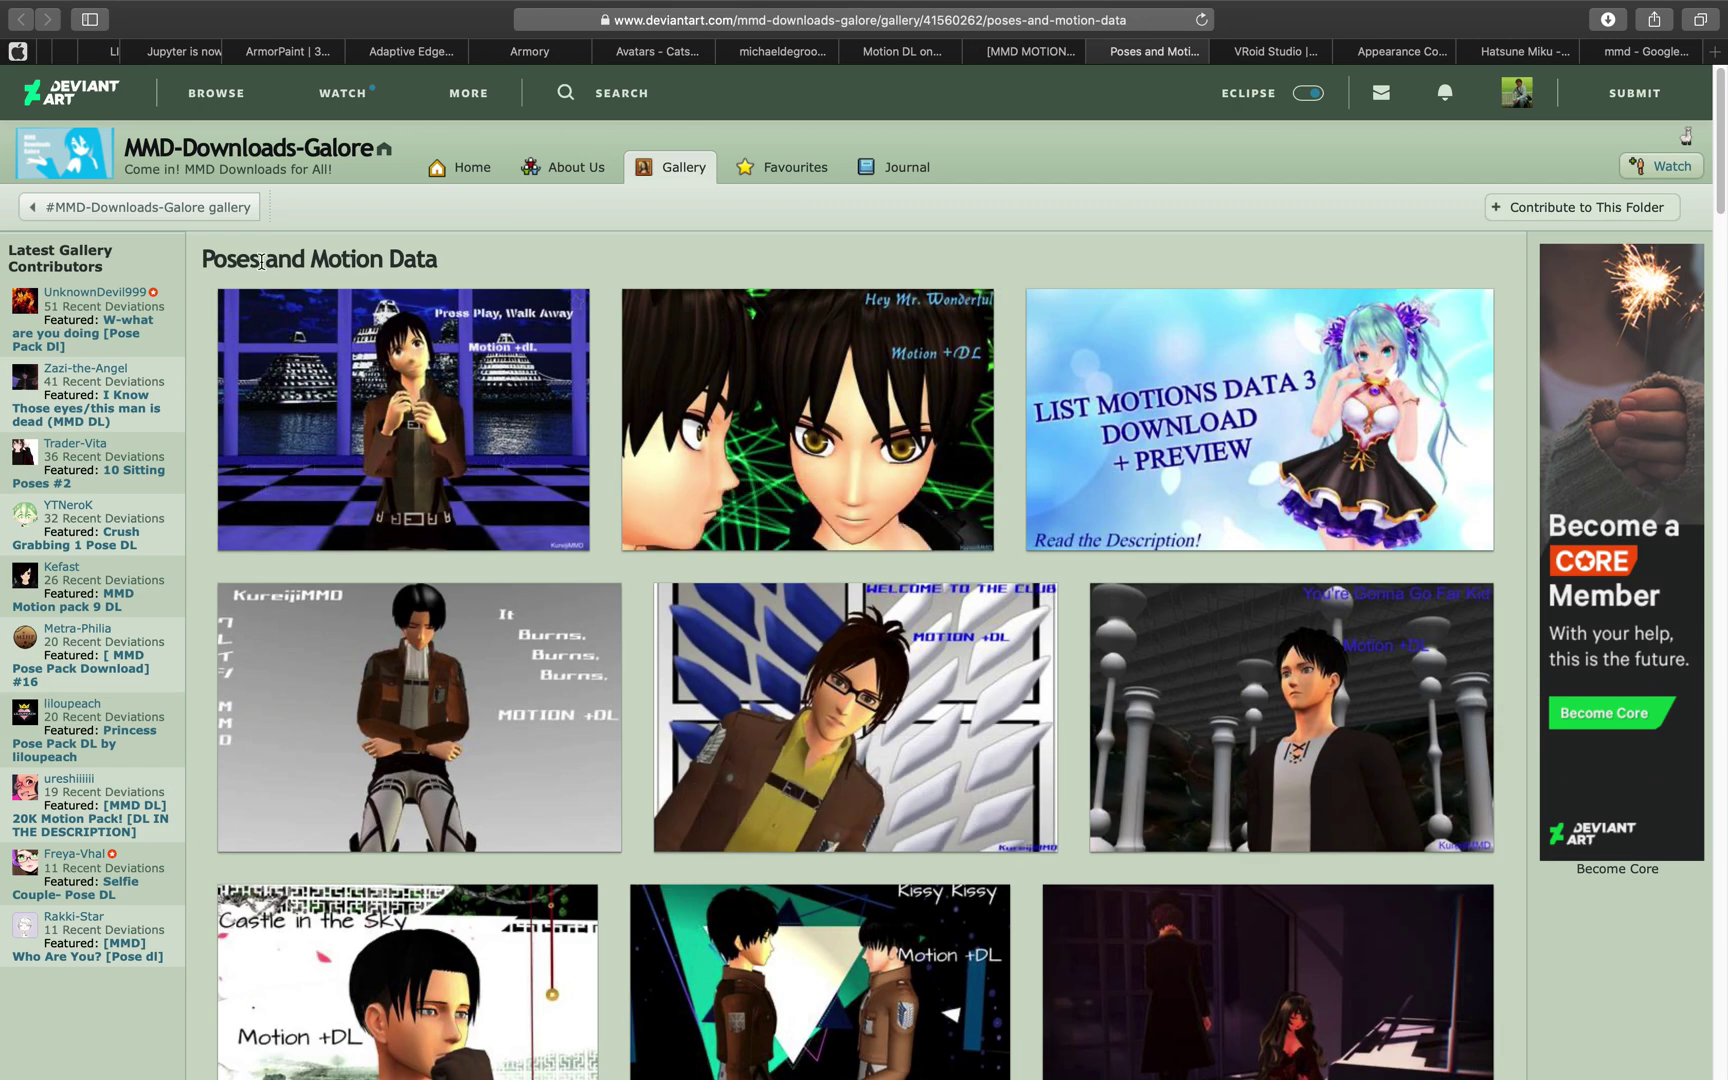
pyautogui.moveTo(245, 258); pyautogui.dragTo(390, 265)
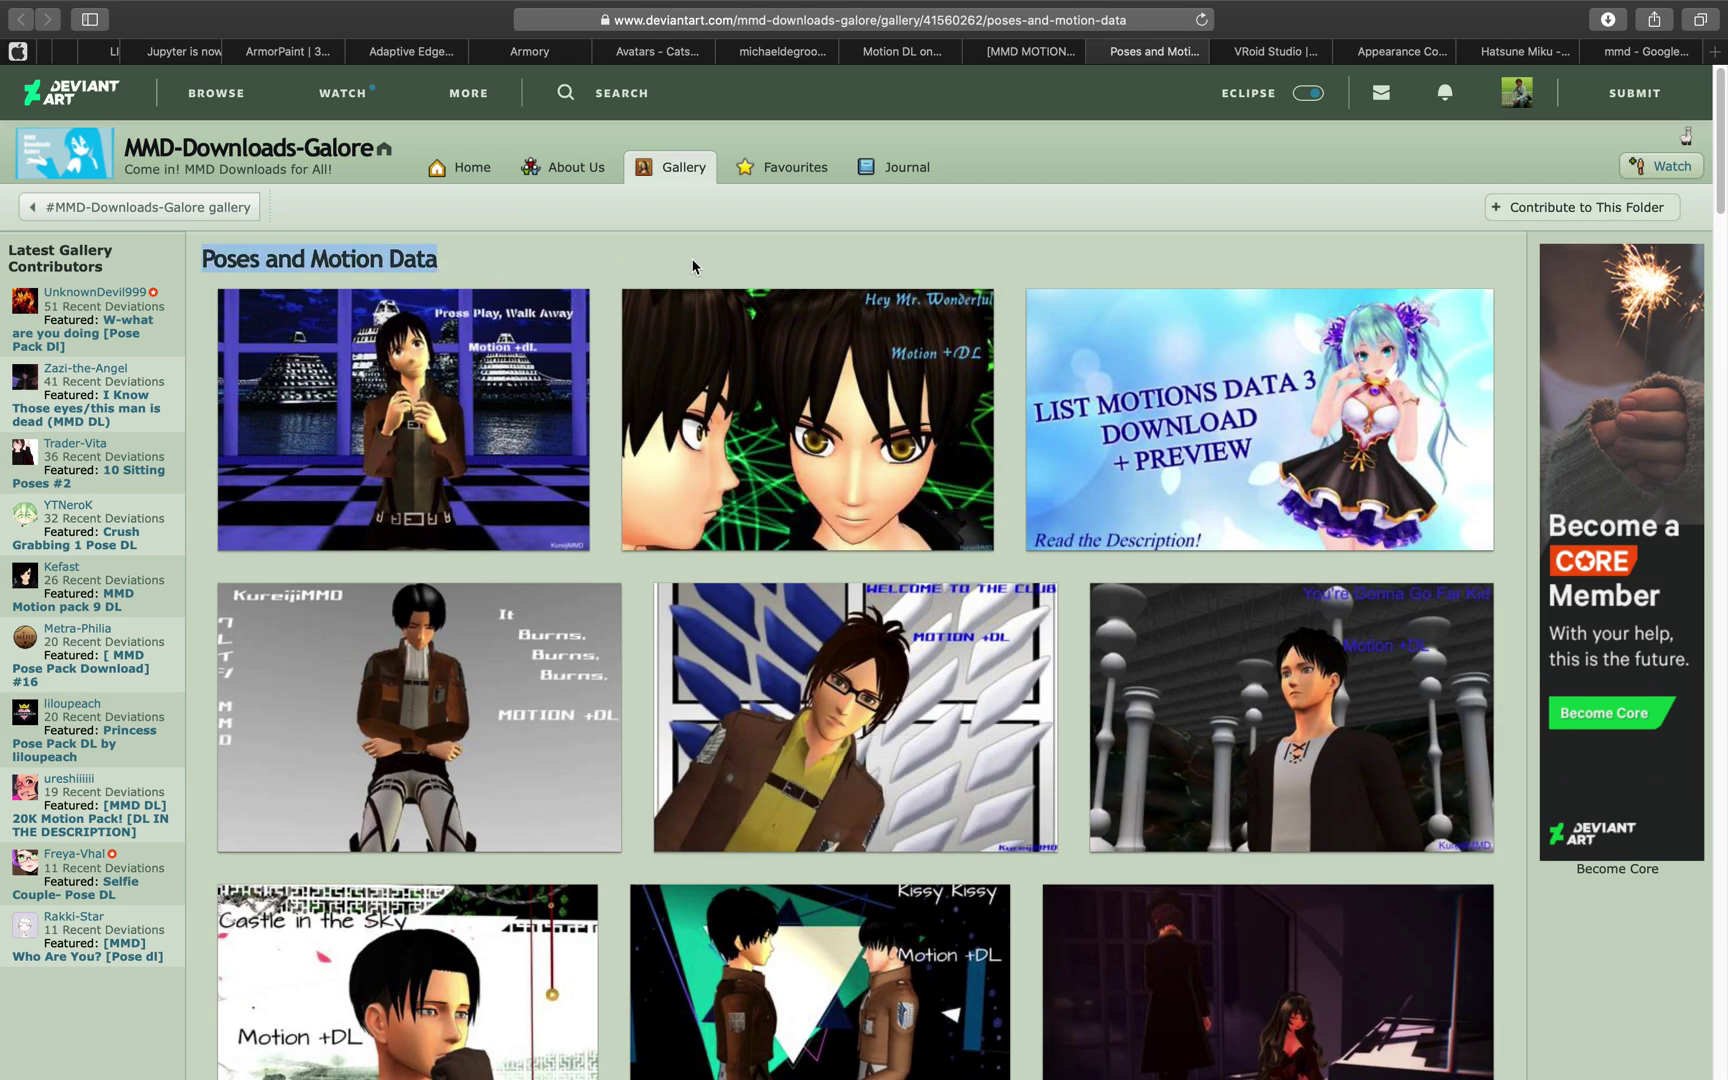
pyautogui.scroll(-15, 1046, 498)
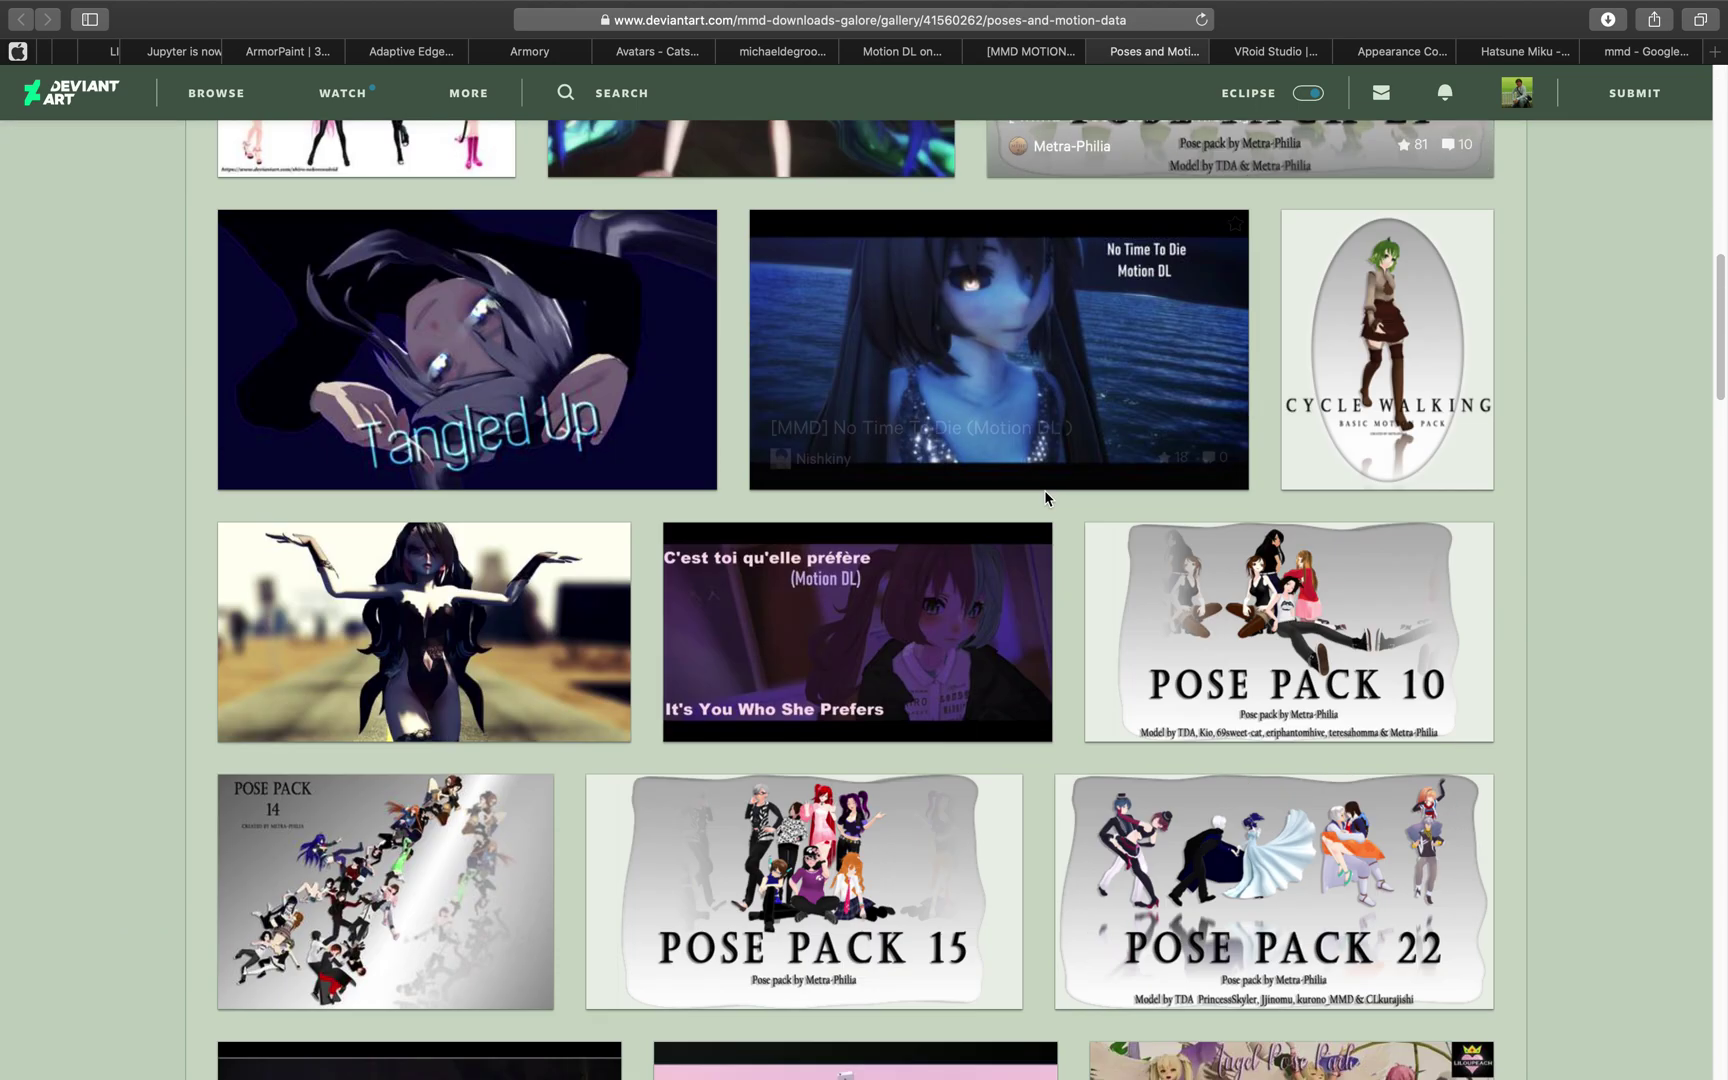
pyautogui.scroll(-5, 1050, 500)
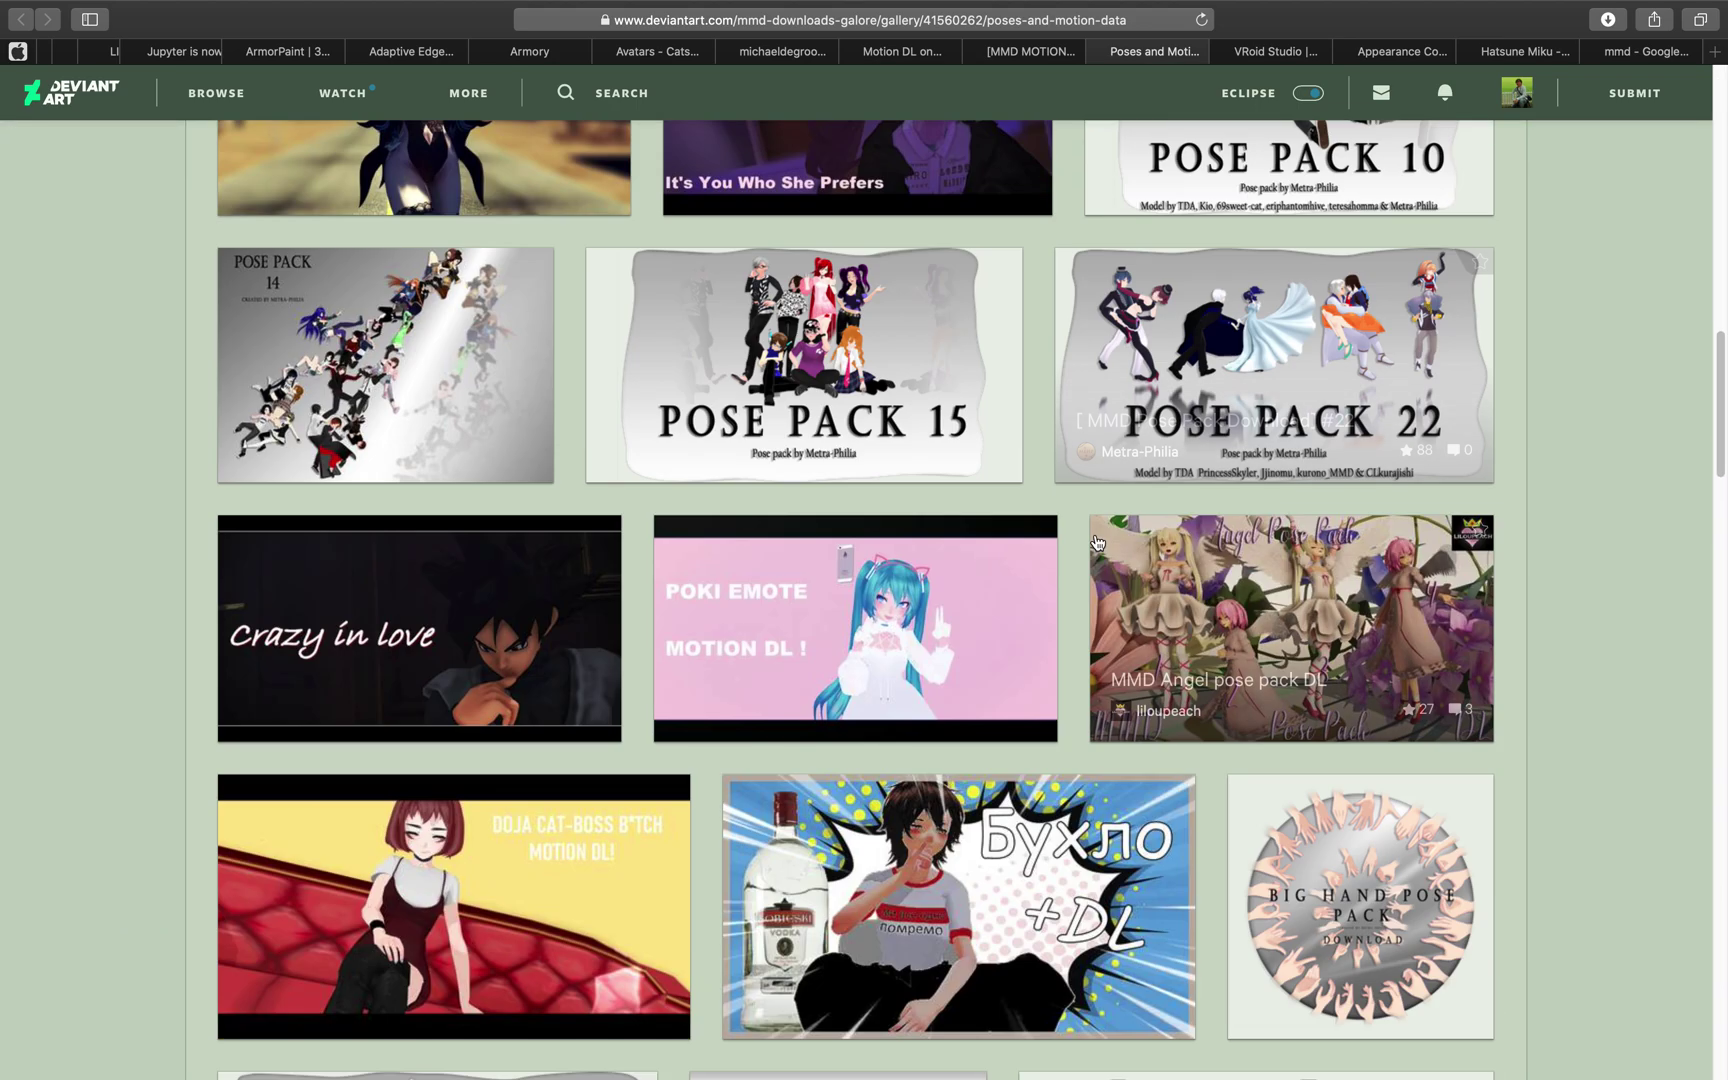
pyautogui.scroll(-12, 1097, 542)
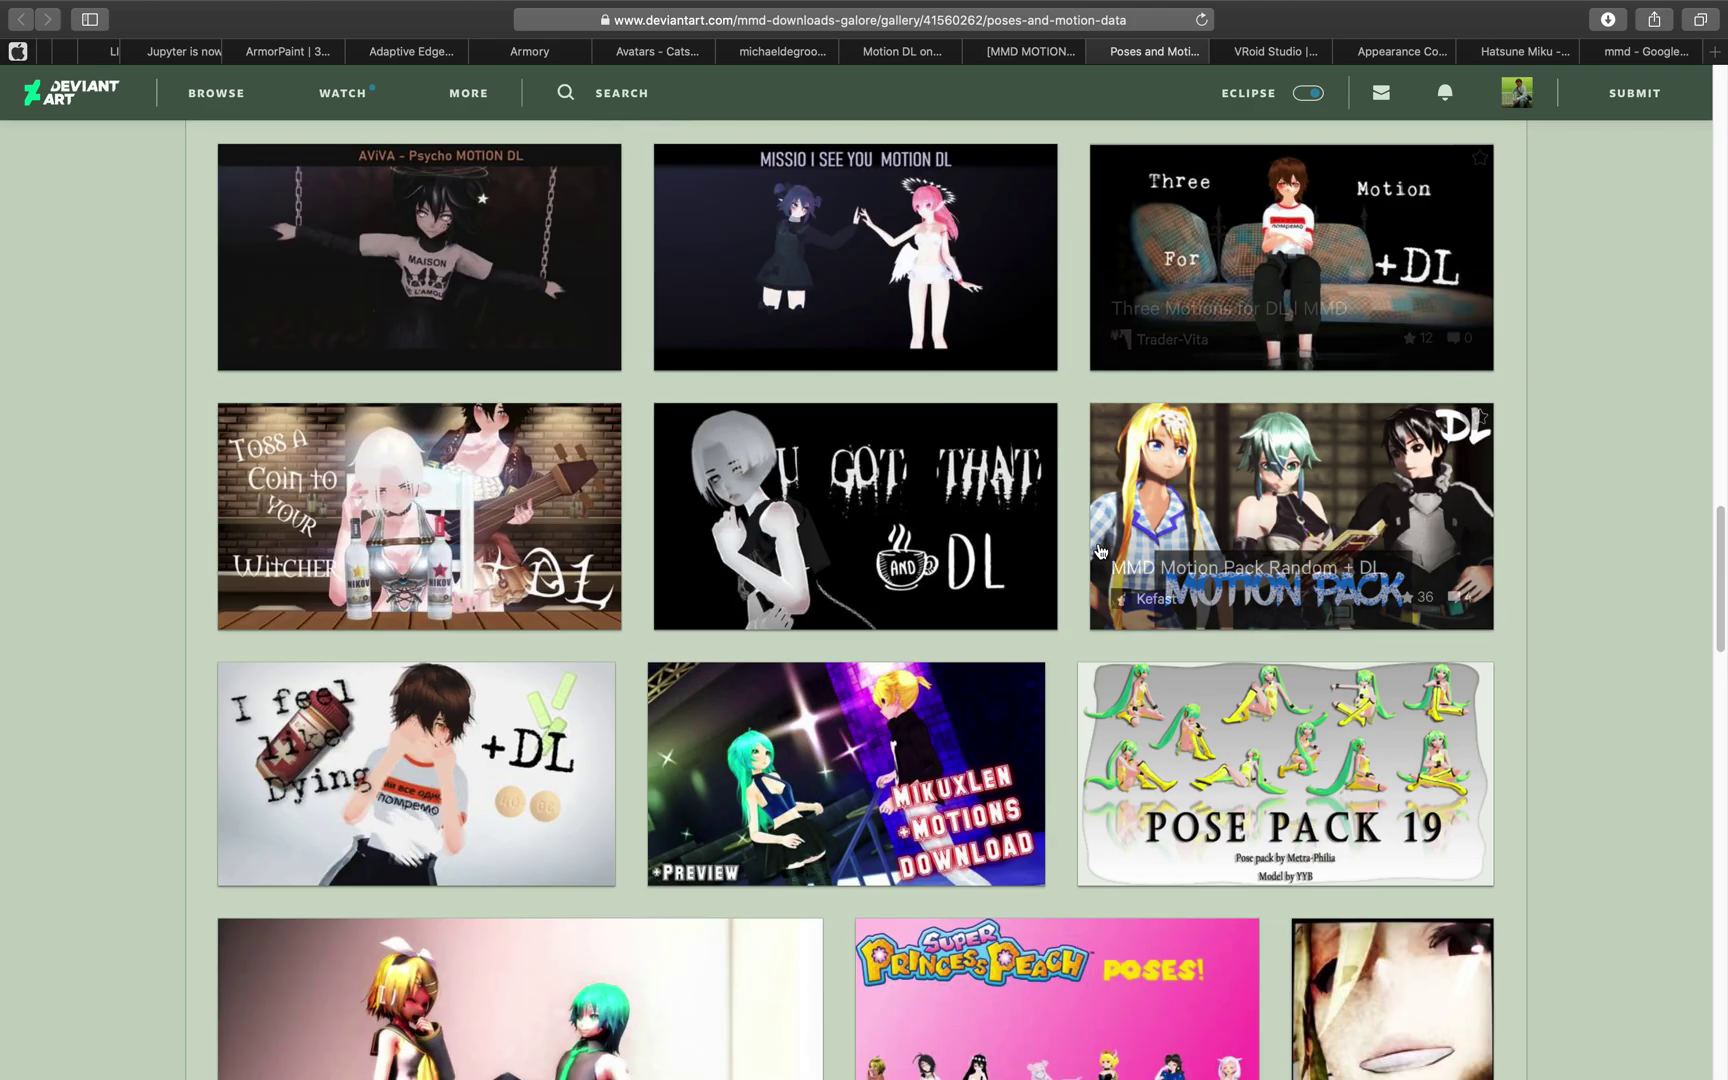
pyautogui.scroll(-14, 1100, 551)
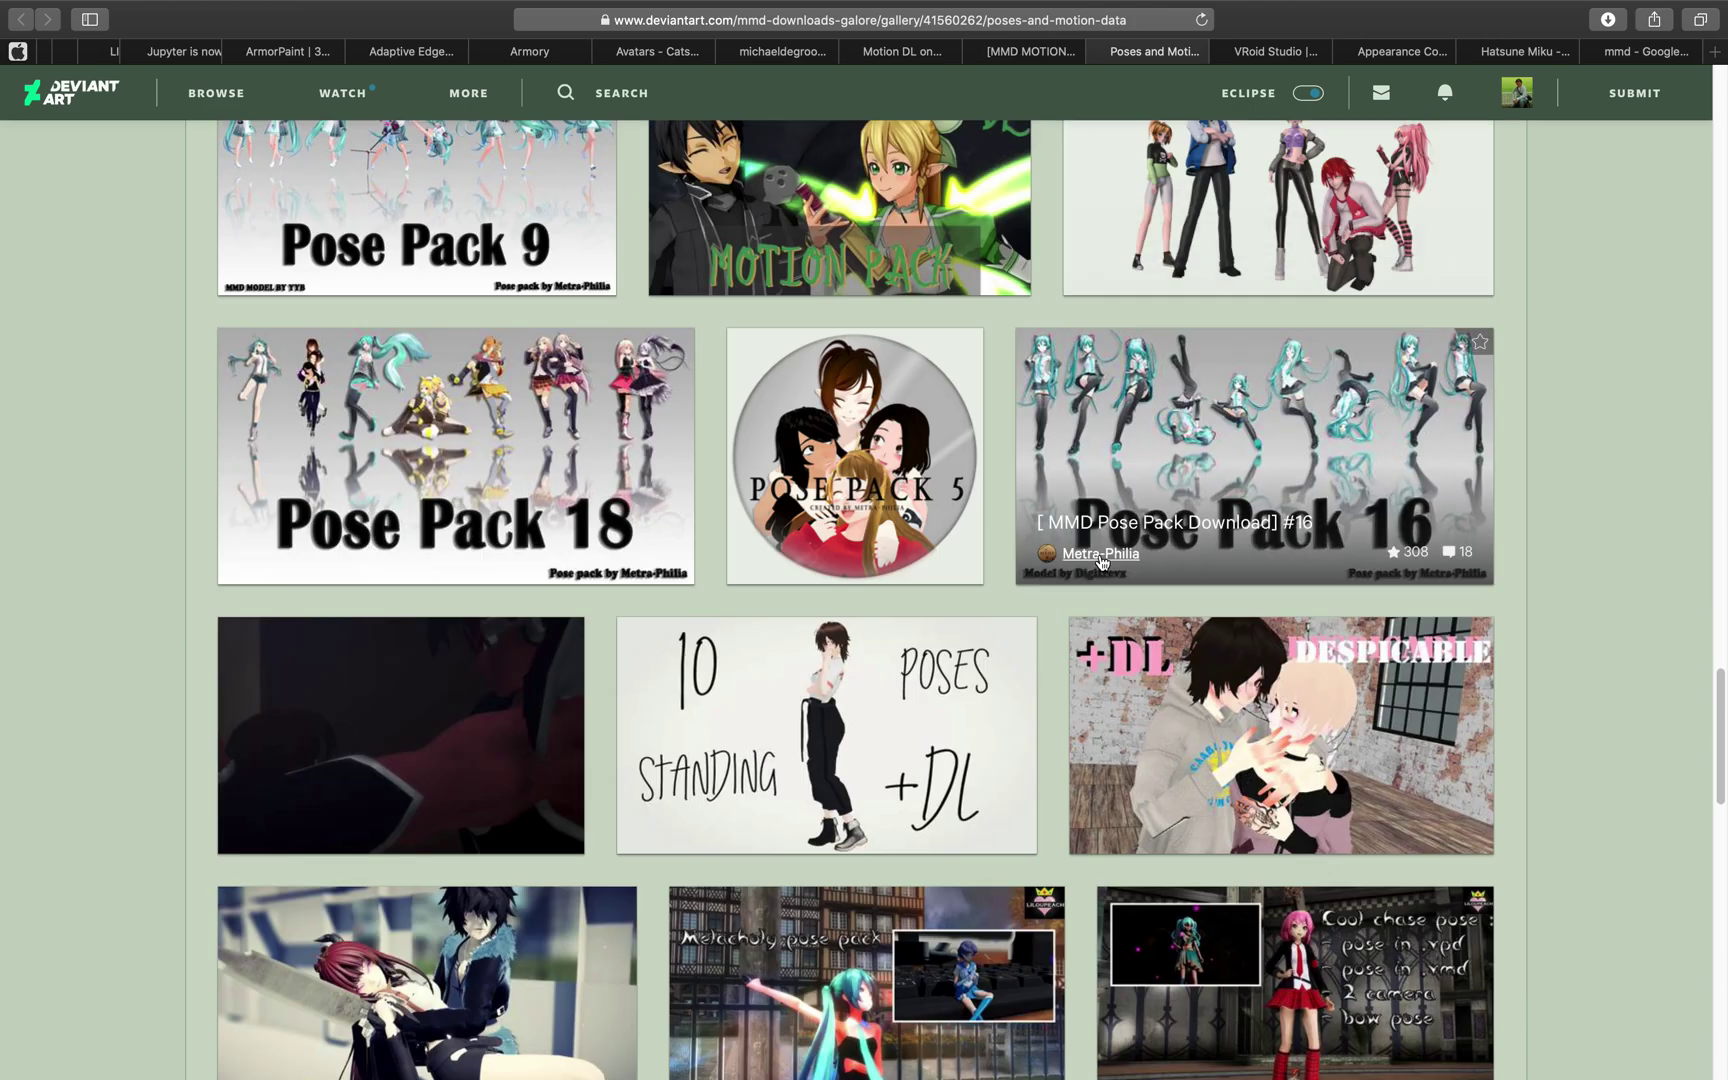
# Finish browsing the pose gallery, switch back to Blender, and select the Miku model's armature in the viewport.
pyautogui.scroll(-4, 1100, 562)
pyautogui.scroll(10, 1100, 562)
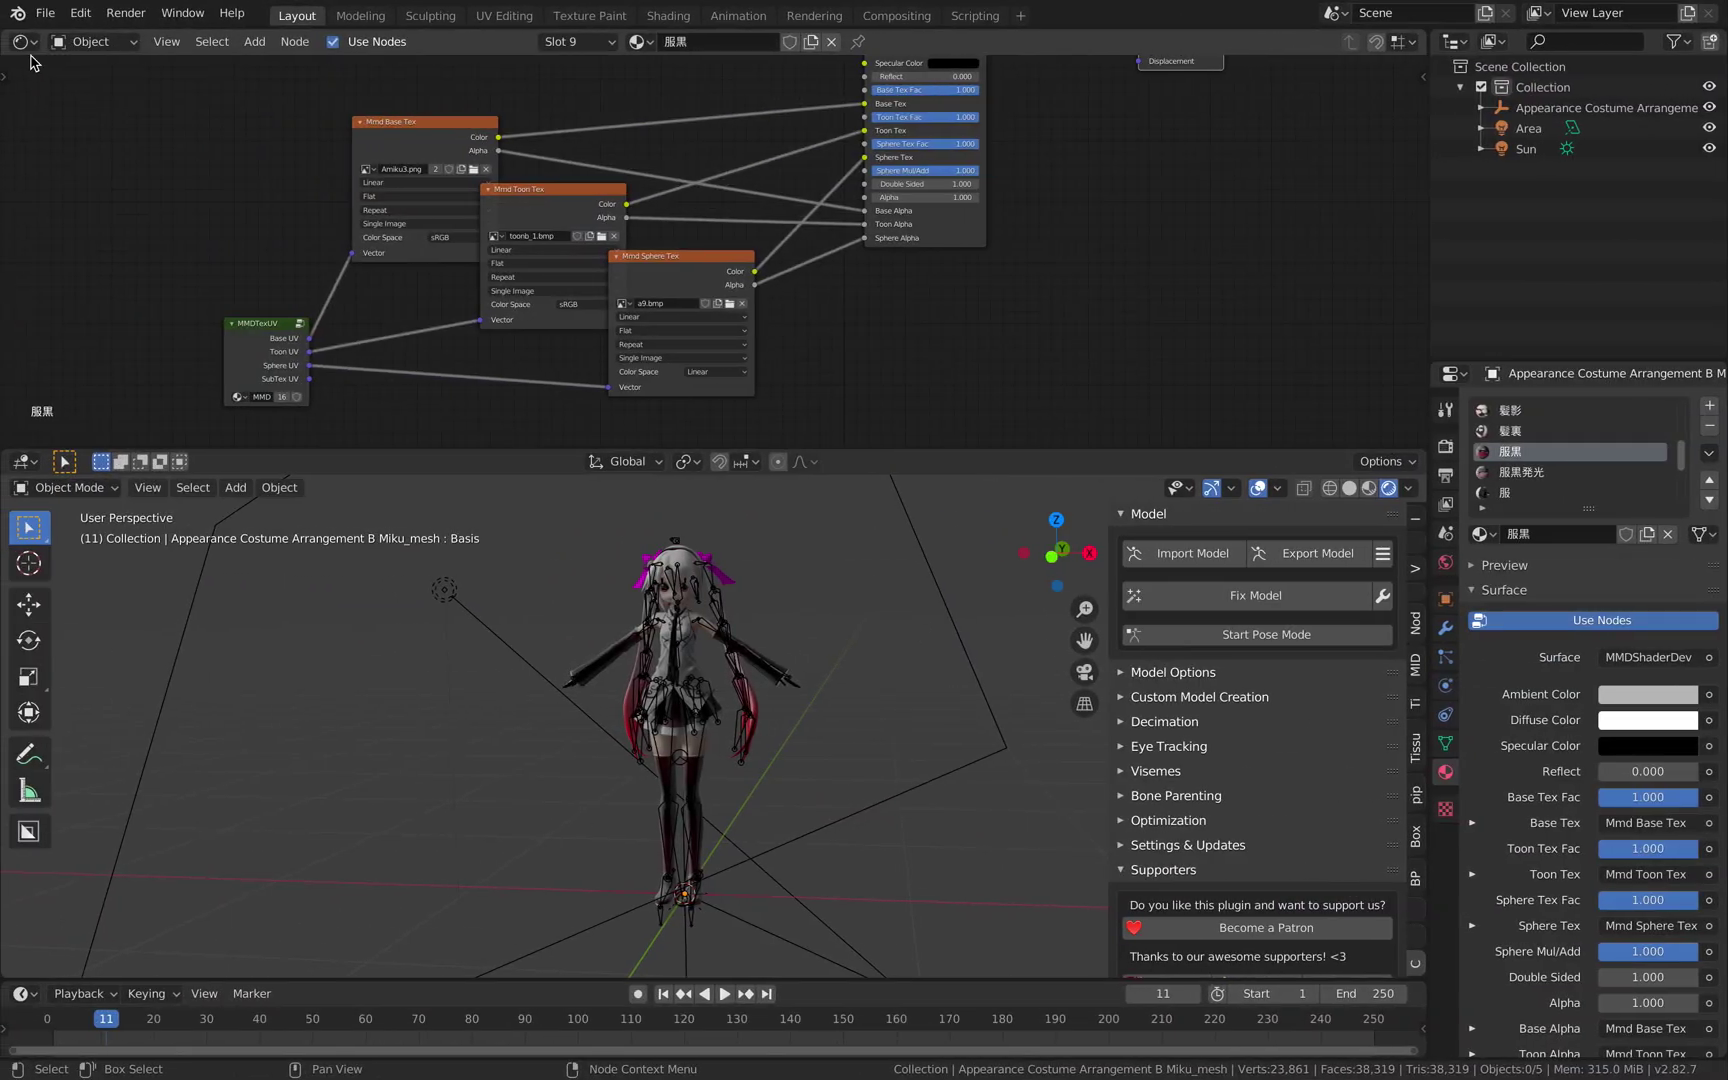
pyautogui.click(45, 12)
pyautogui.moveTo(150, 290)
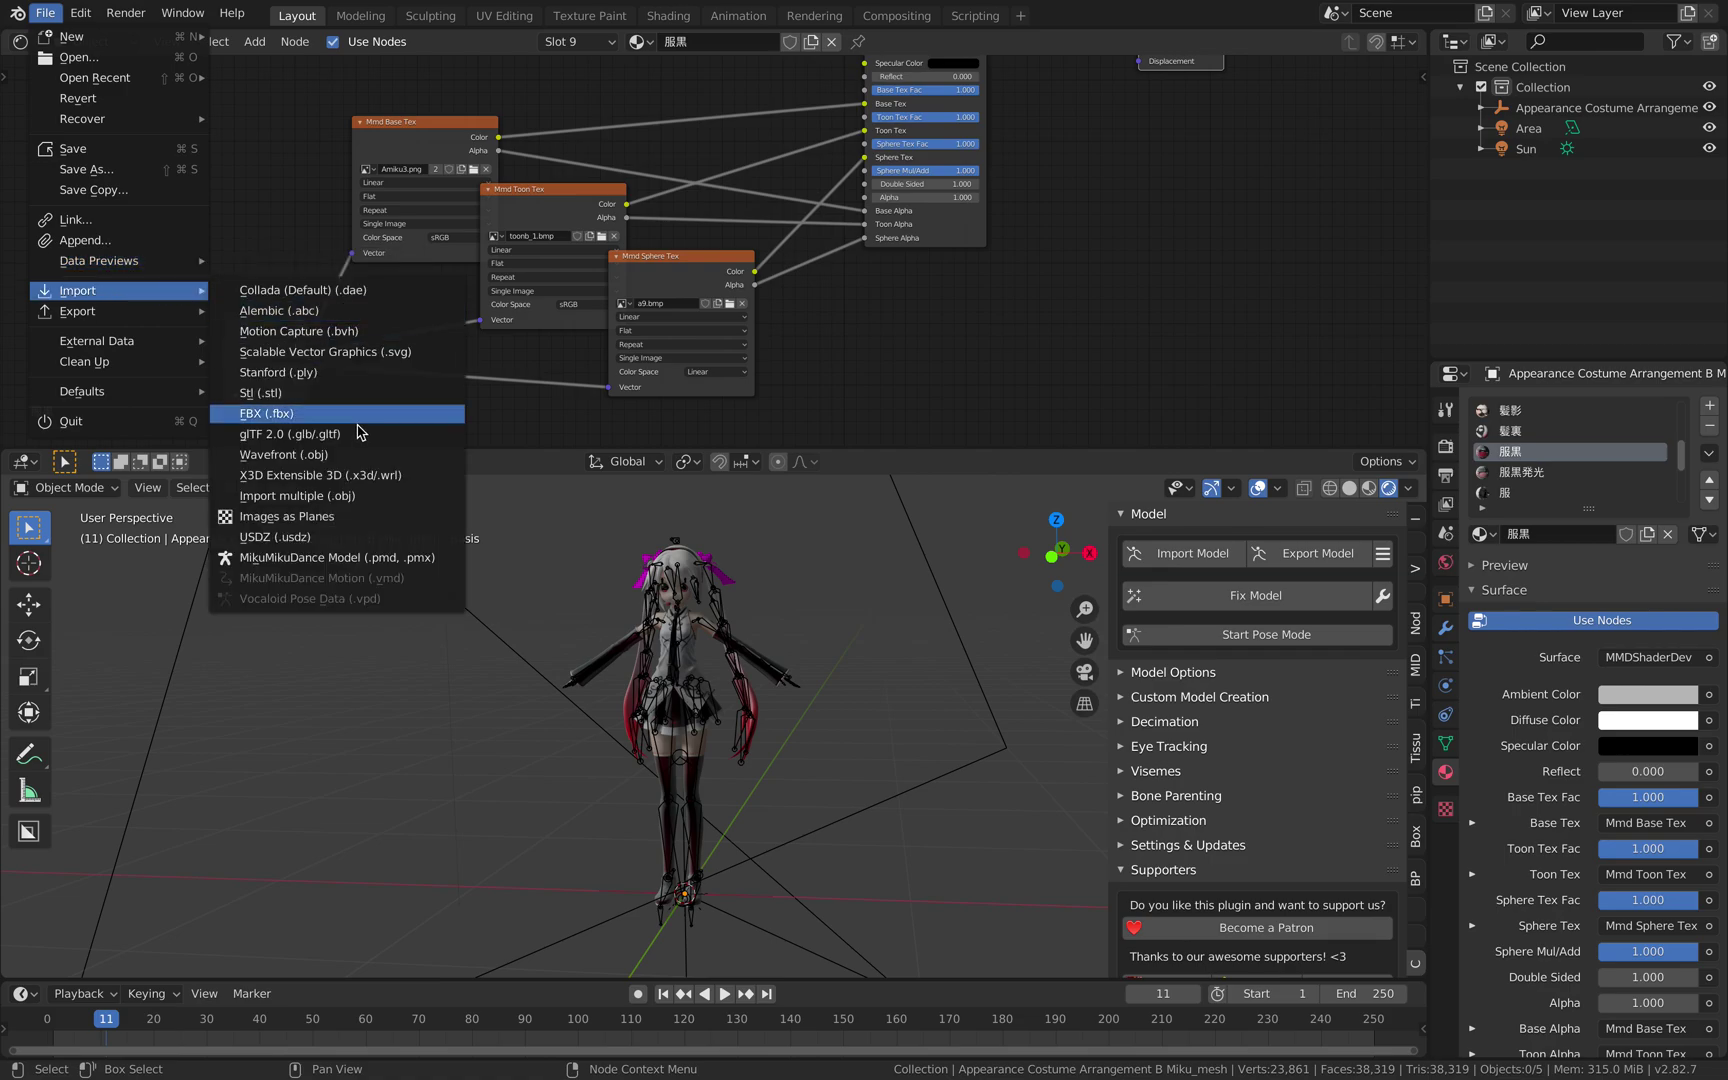
pyautogui.click(715, 567)
pyautogui.click(697, 566)
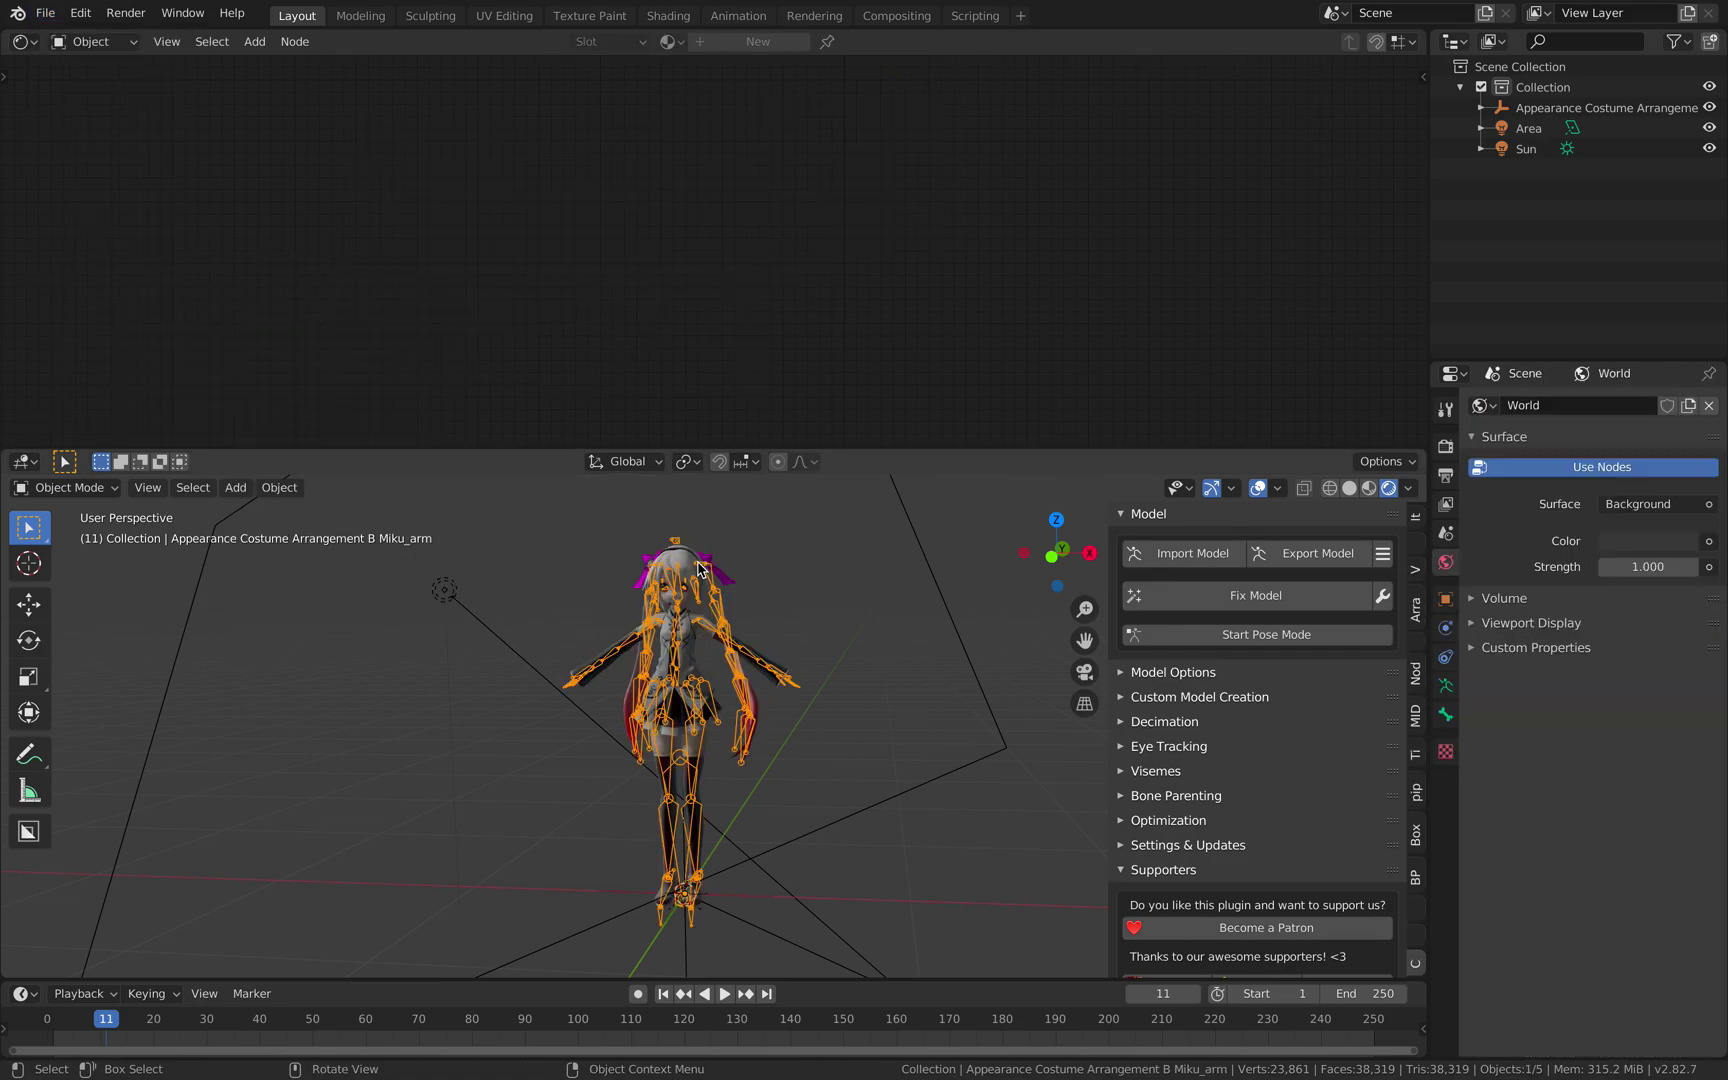
# Start a MikuMikuDance motion import and choose the .vmd file in the Downloads folder too Cute!配布用モーション, sorting by newest first.
pyautogui.click(45, 13)
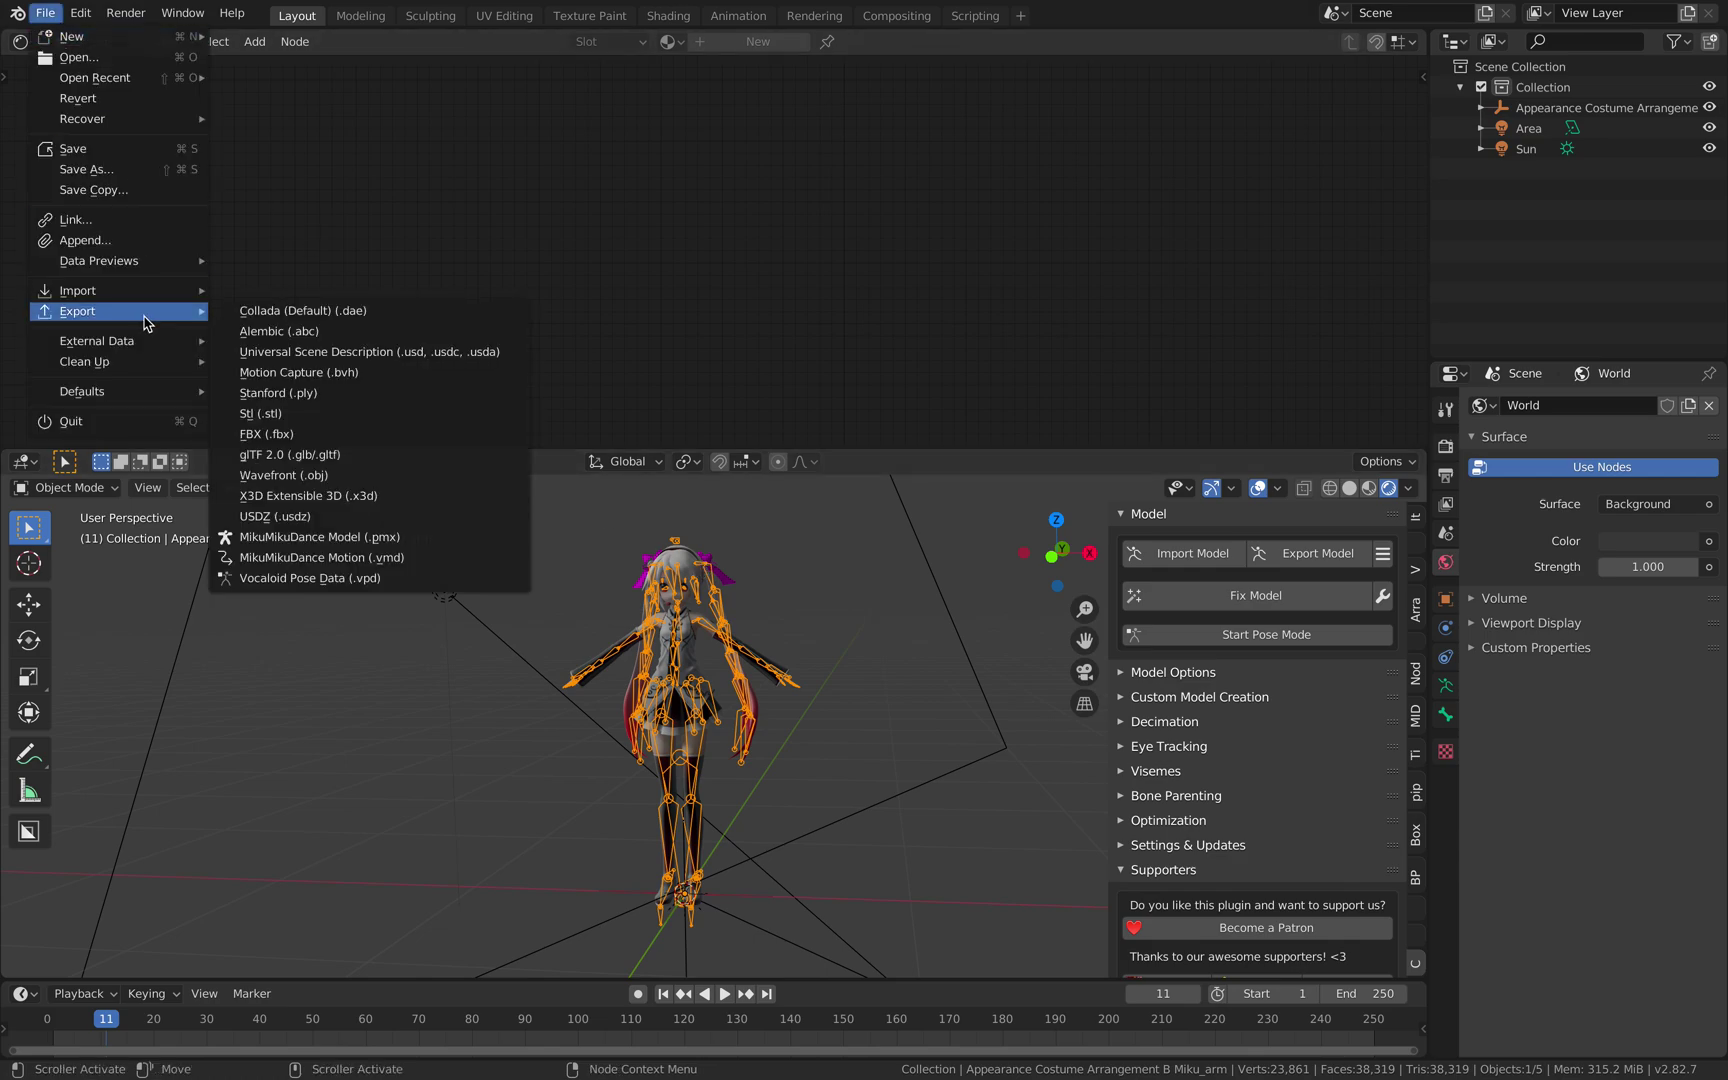
pyautogui.moveTo(140, 300)
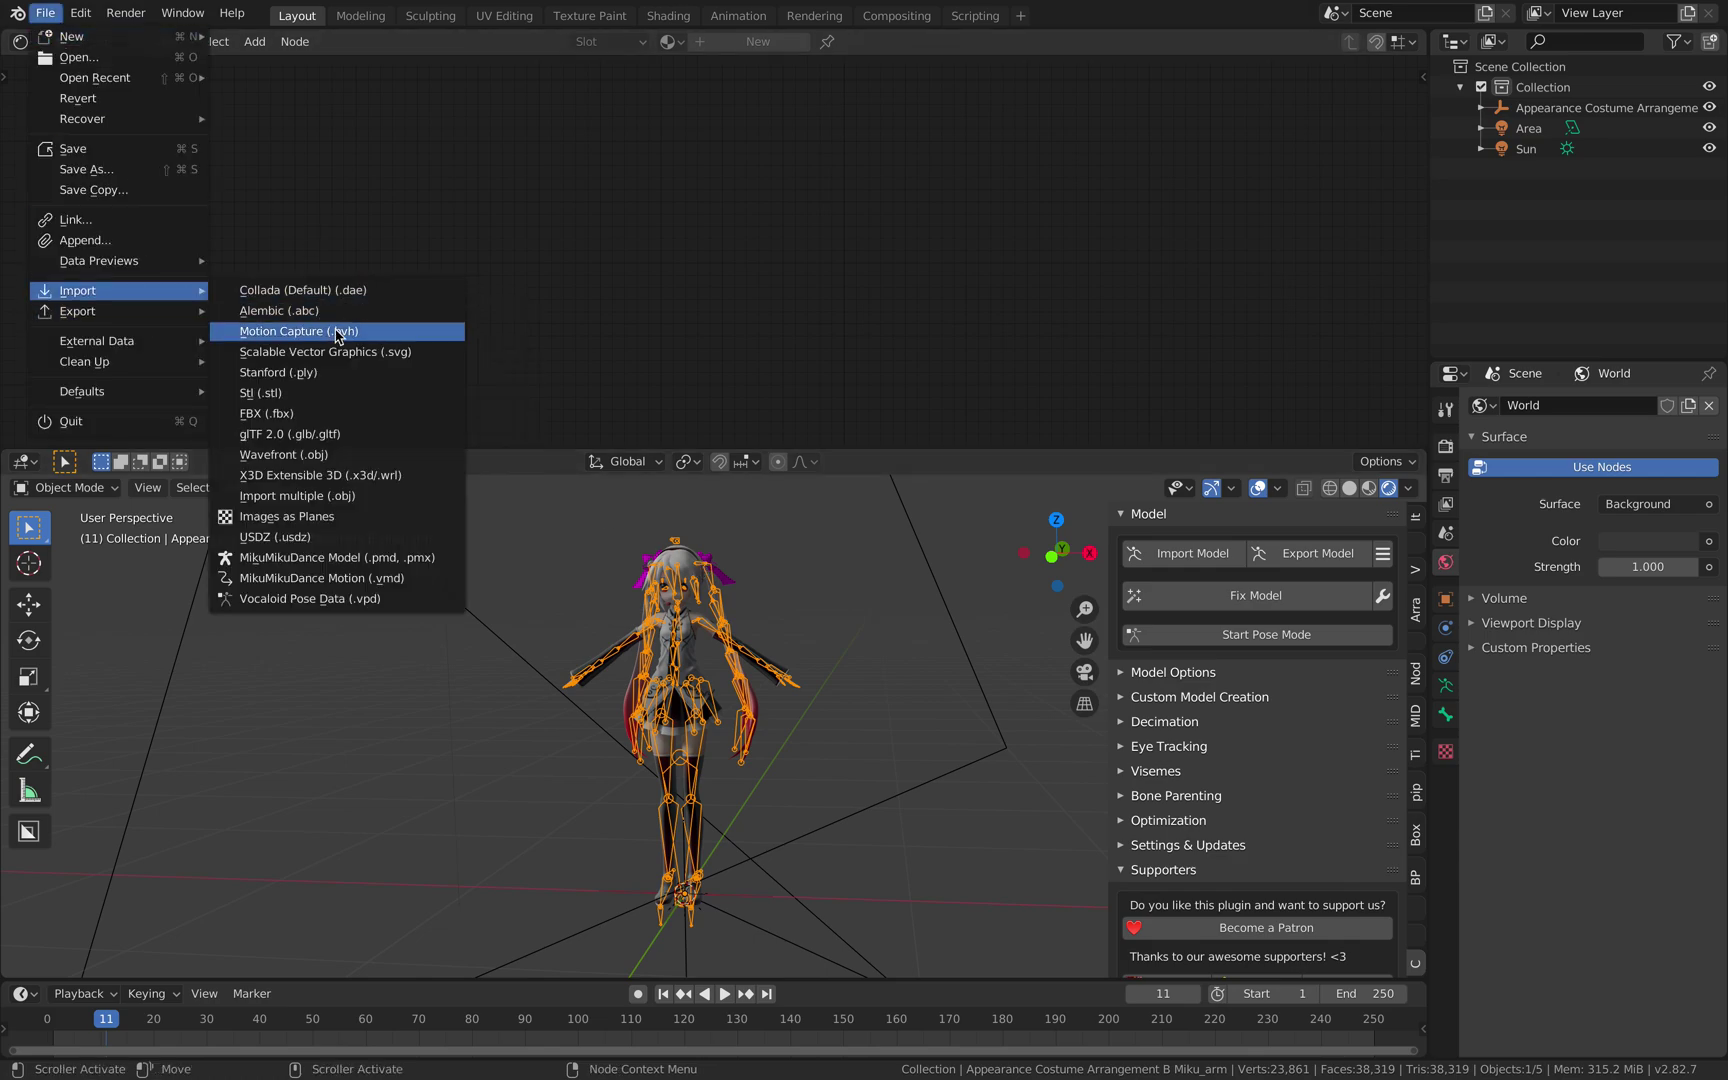
pyautogui.click(410, 580)
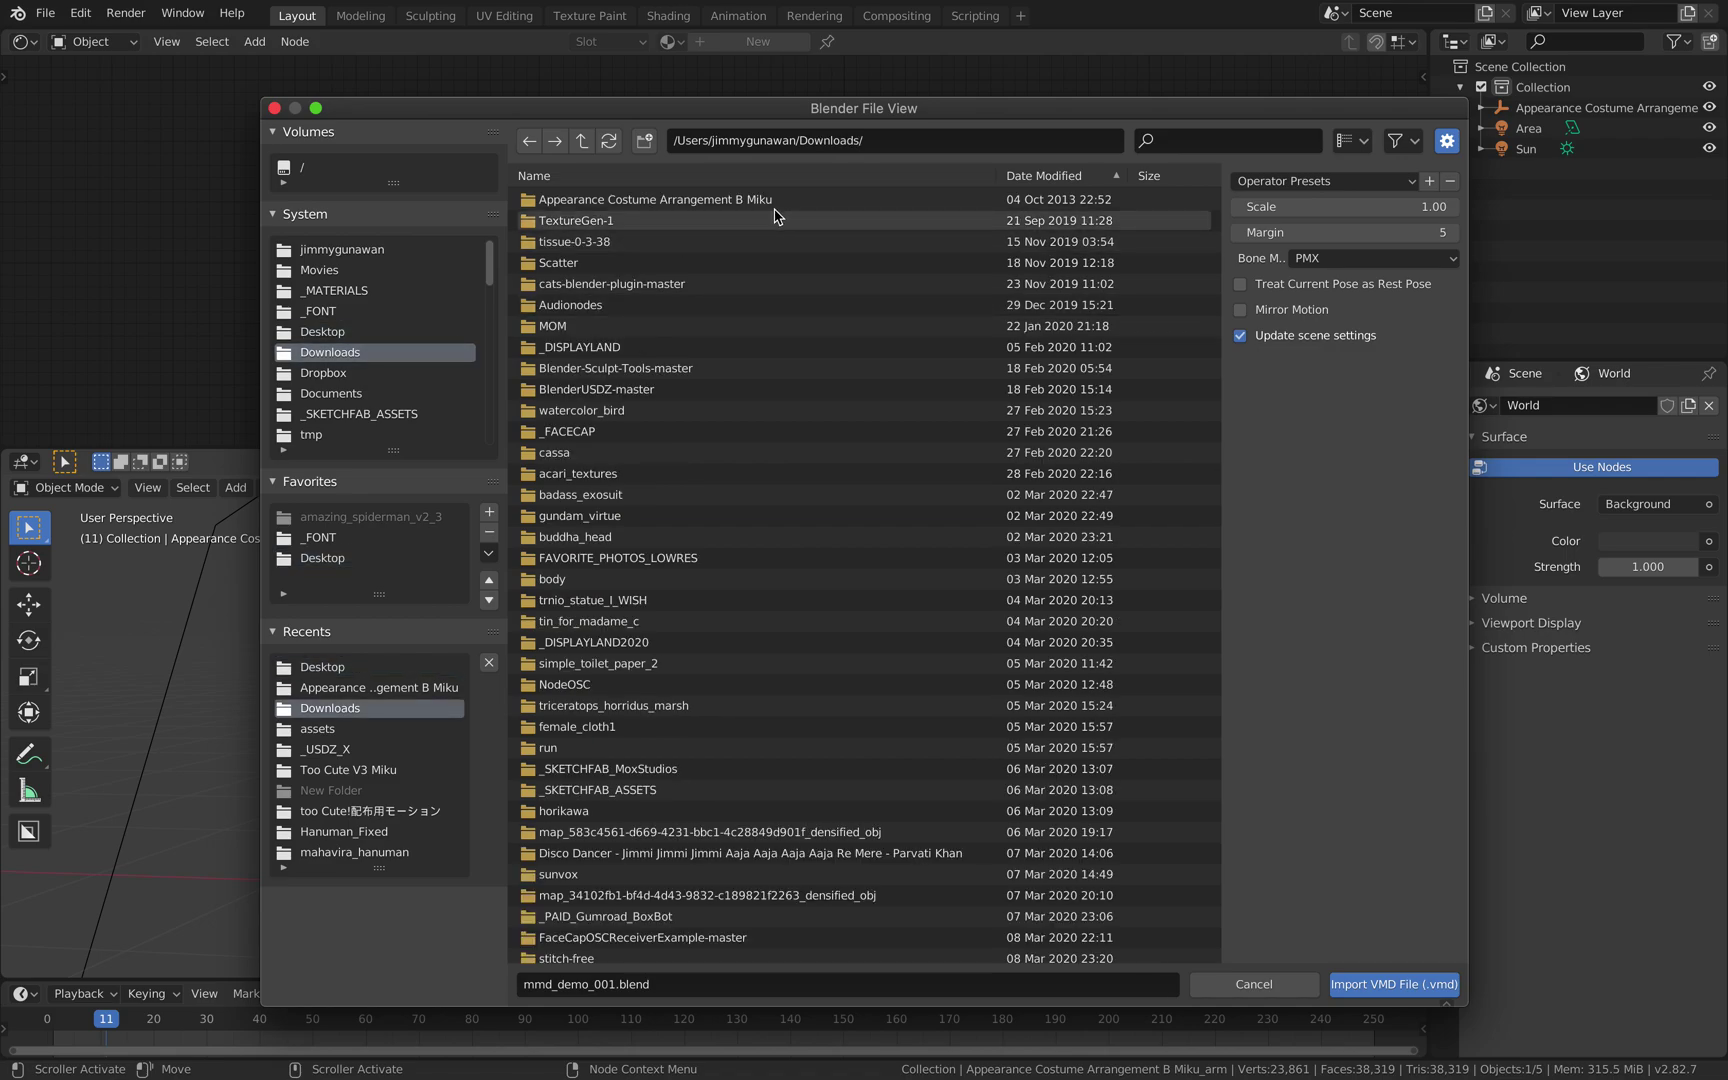
pyautogui.click(1035, 180)
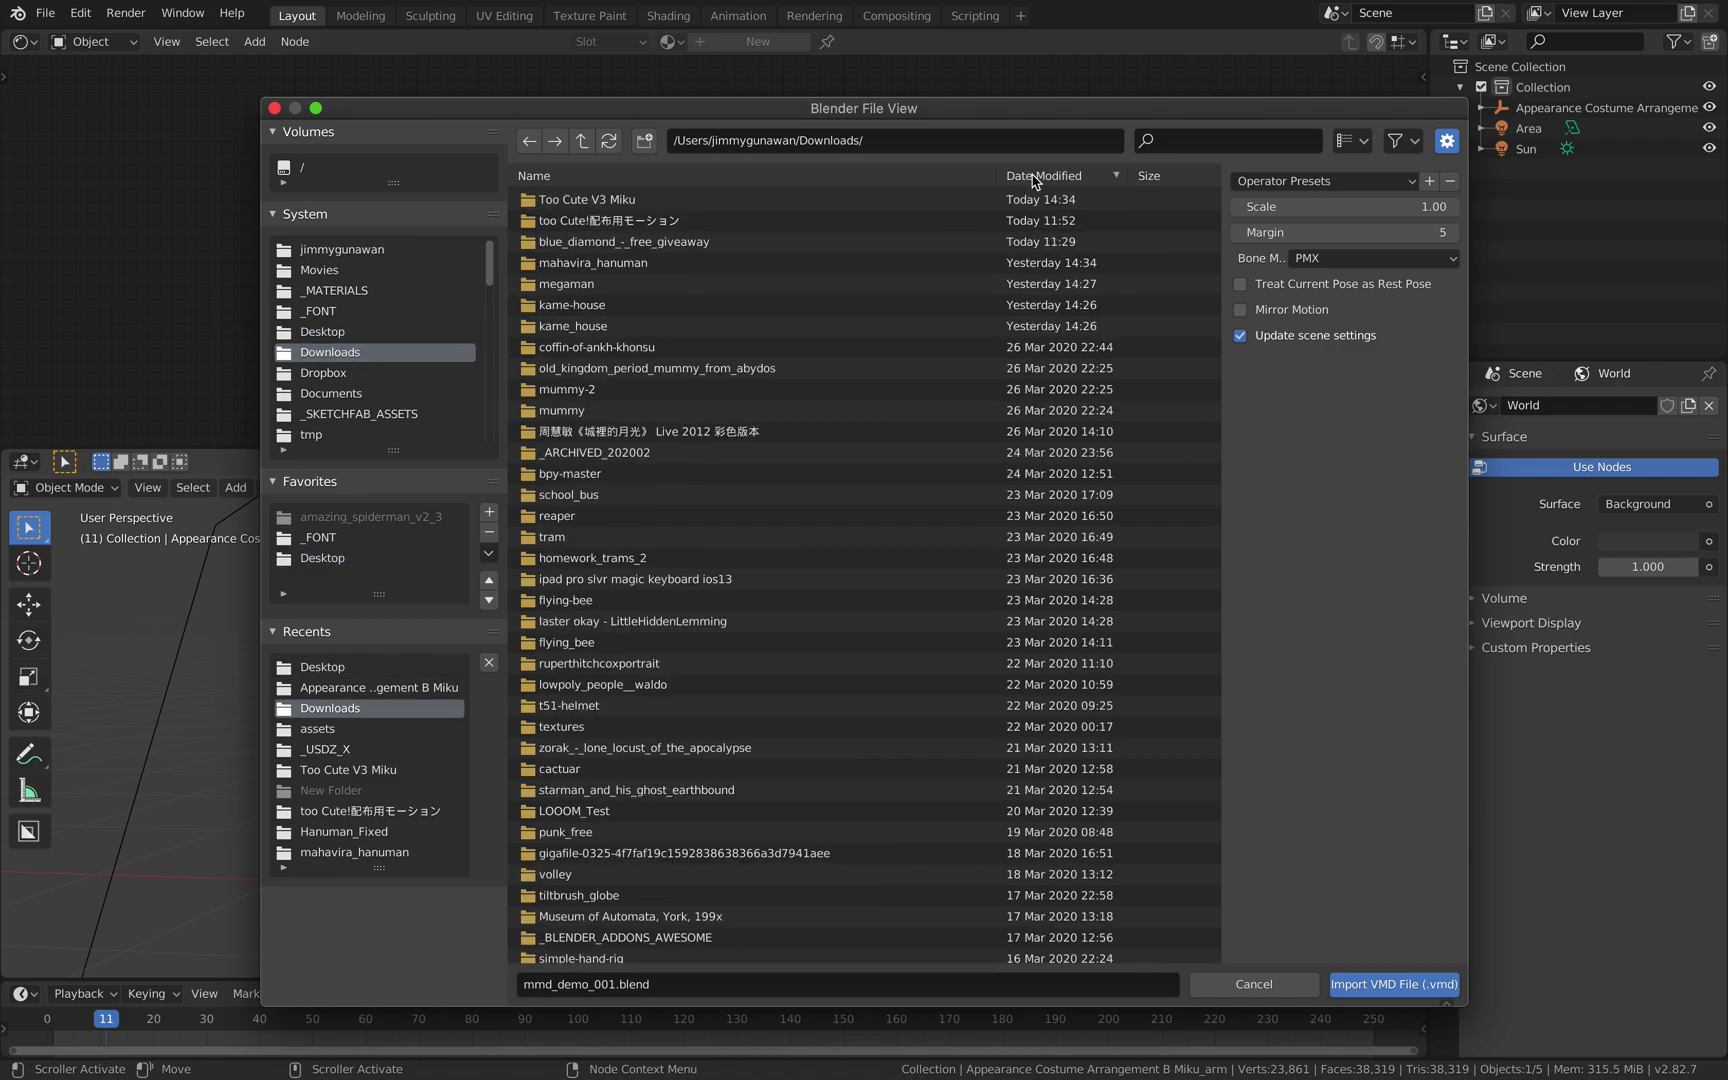
pyautogui.doubleClick(623, 222)
pyautogui.click(649, 205)
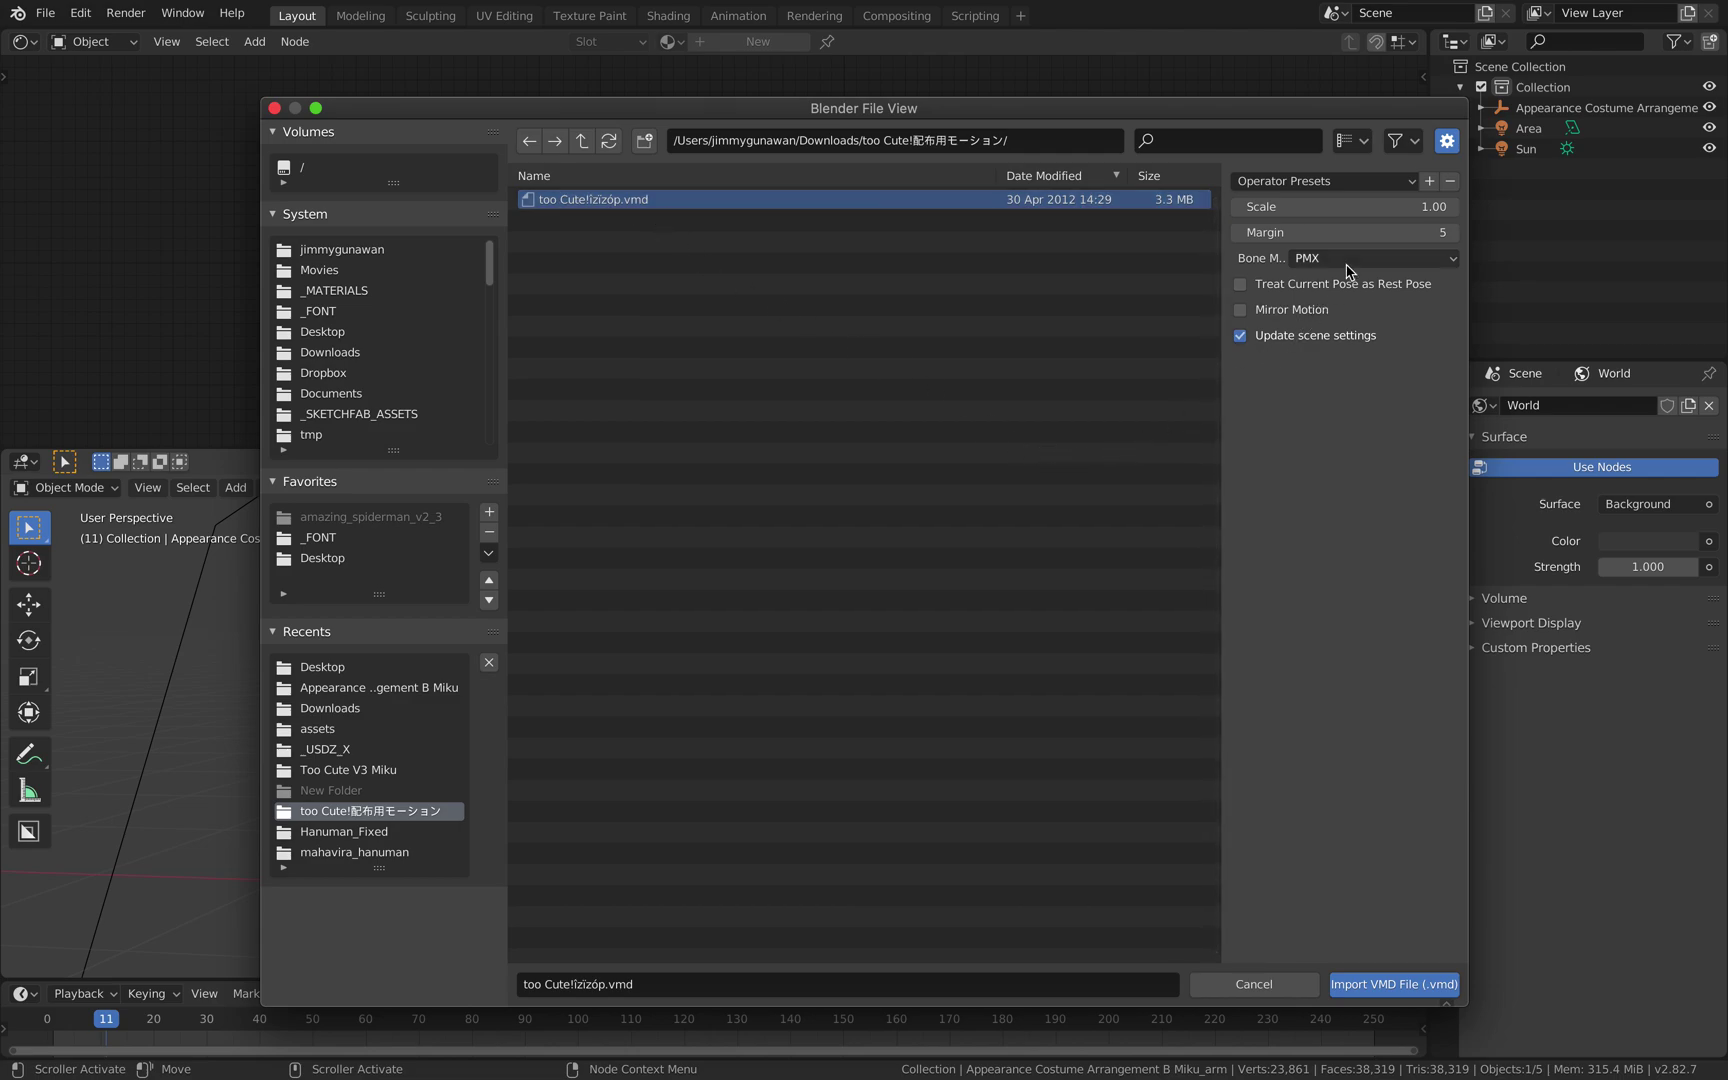
# Set the motion import scale to 0.01 and import the VMD file onto the armature.
pyautogui.click(1350, 207)
pyautogui.click(1352, 210)
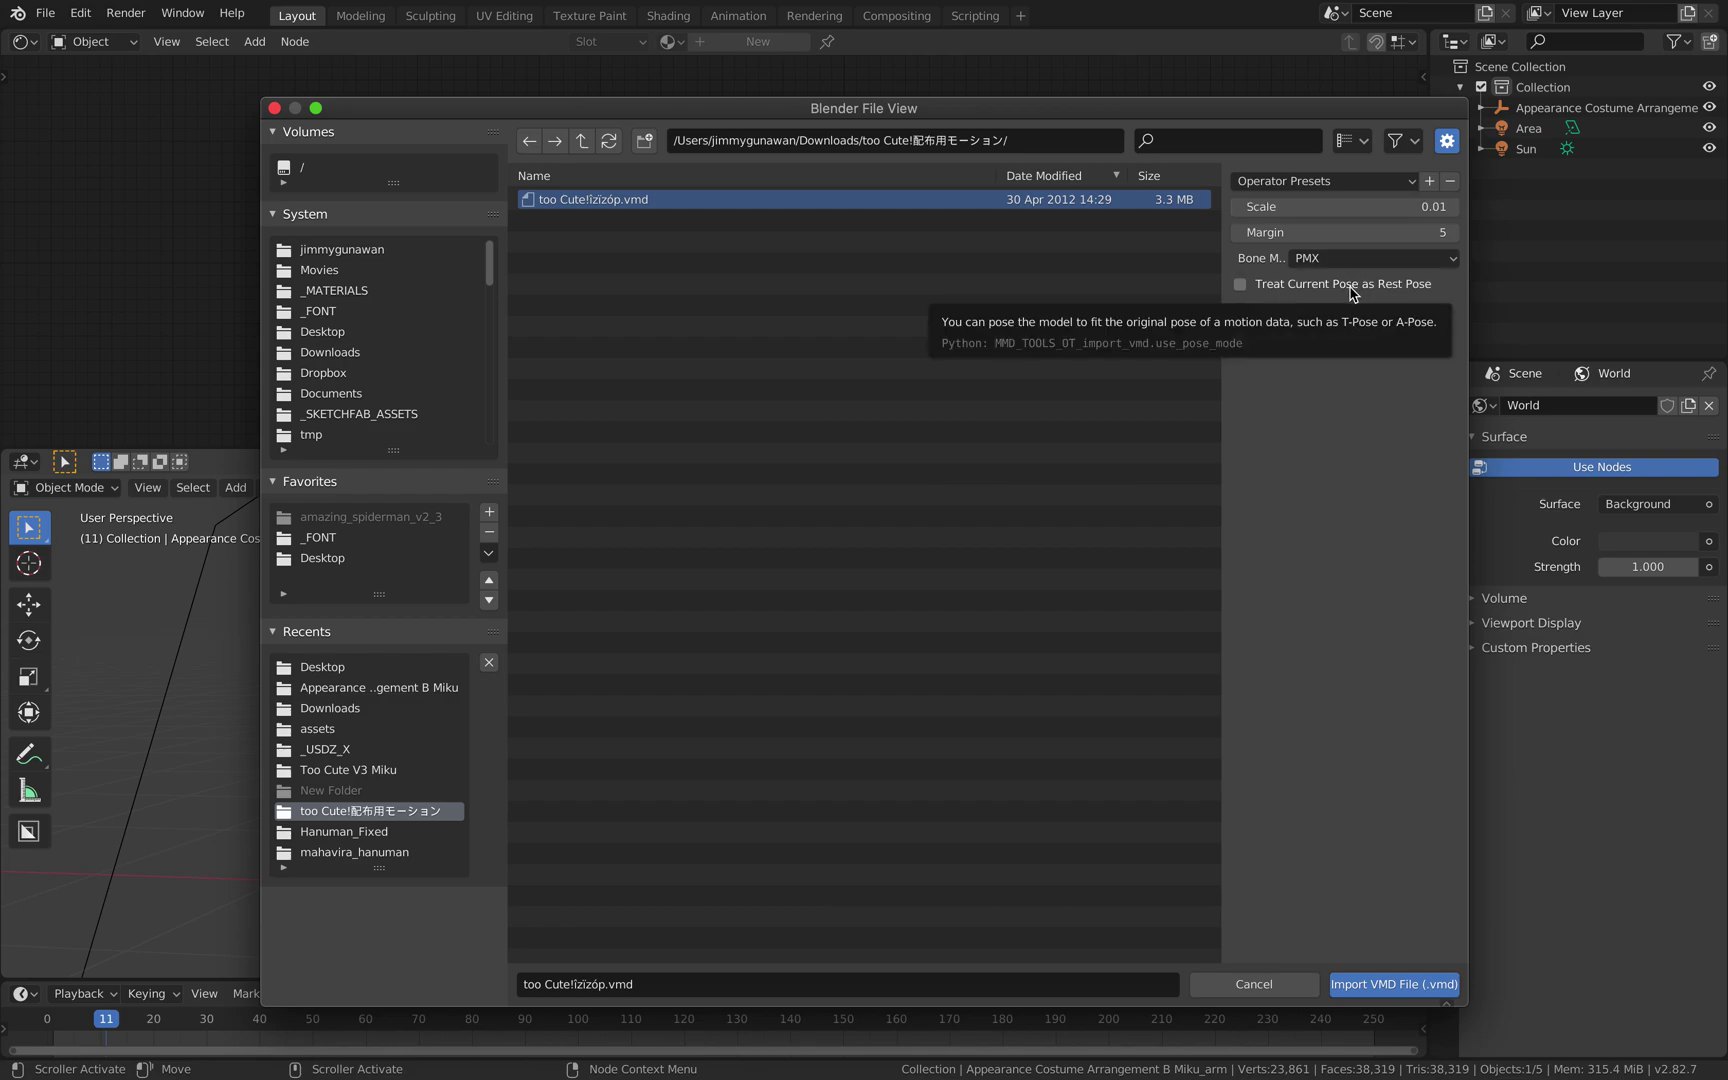
pyautogui.click(1404, 984)
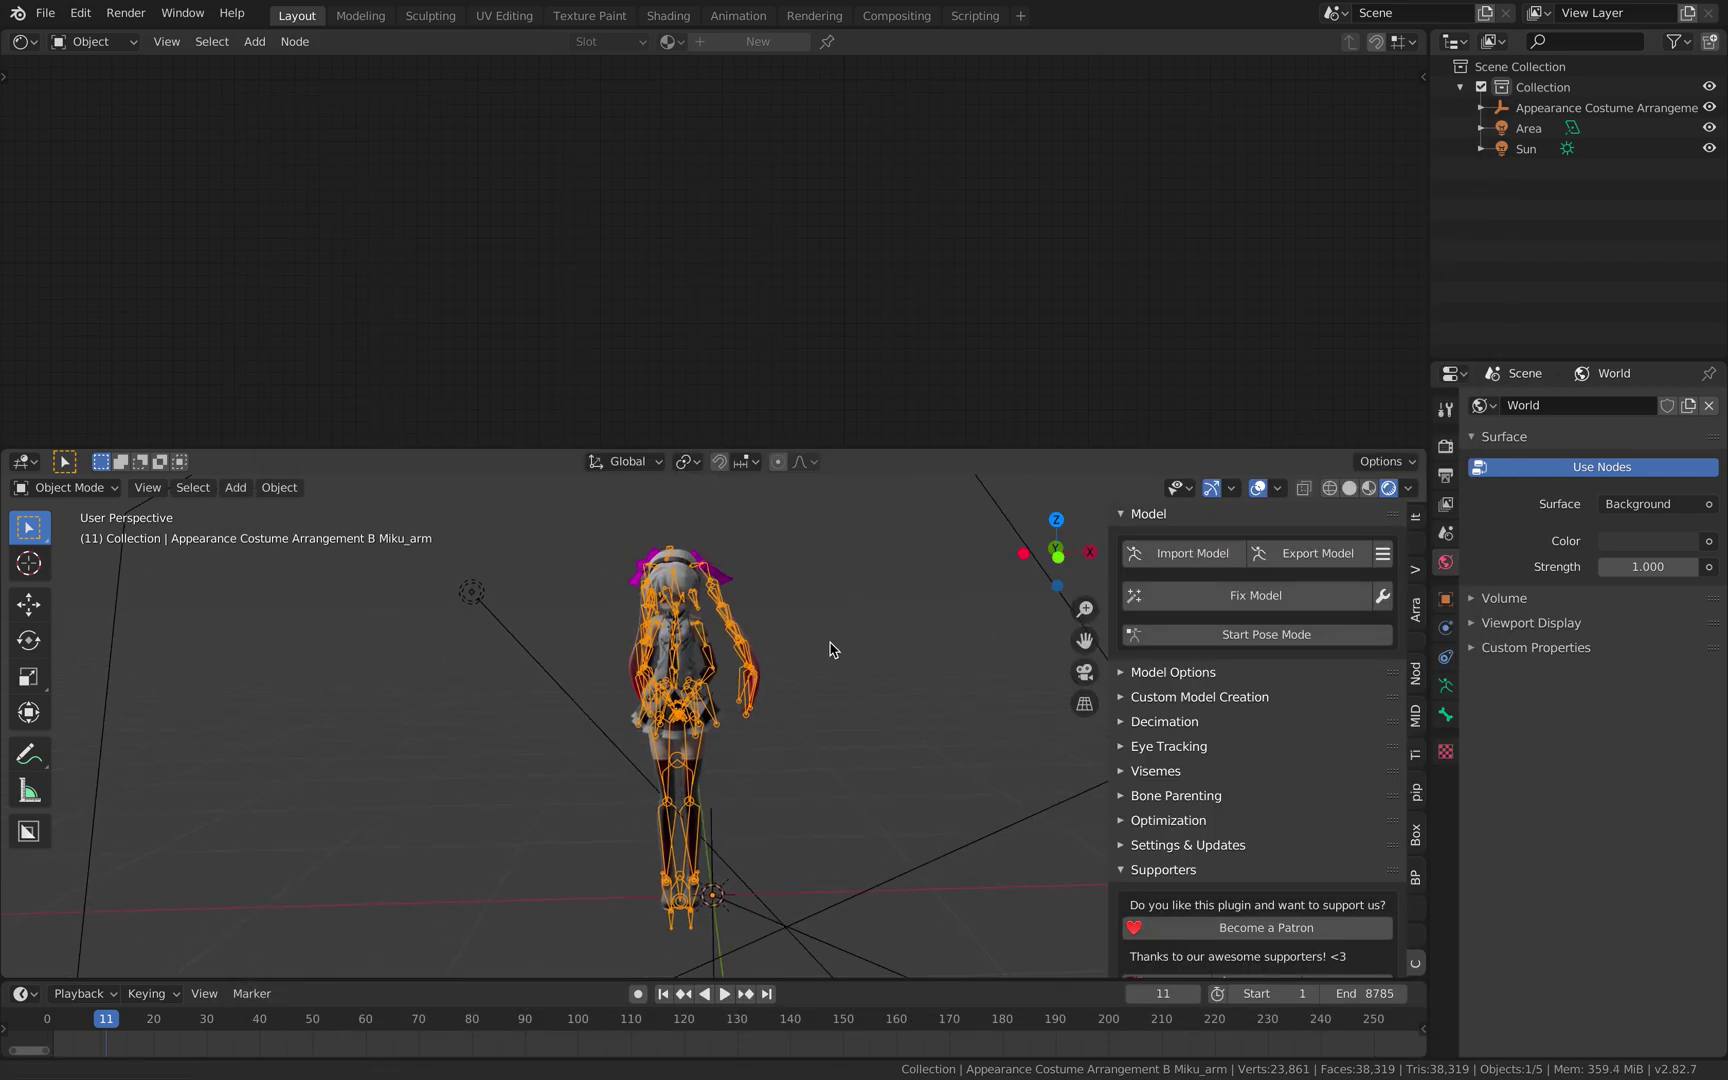
# Shrink the node editor to enlarge the 3D viewport, and make the timeline area taller.
pyautogui.moveTo(1118, 447); pyautogui.dragTo(1116, 278)
pyautogui.click(740, 977)
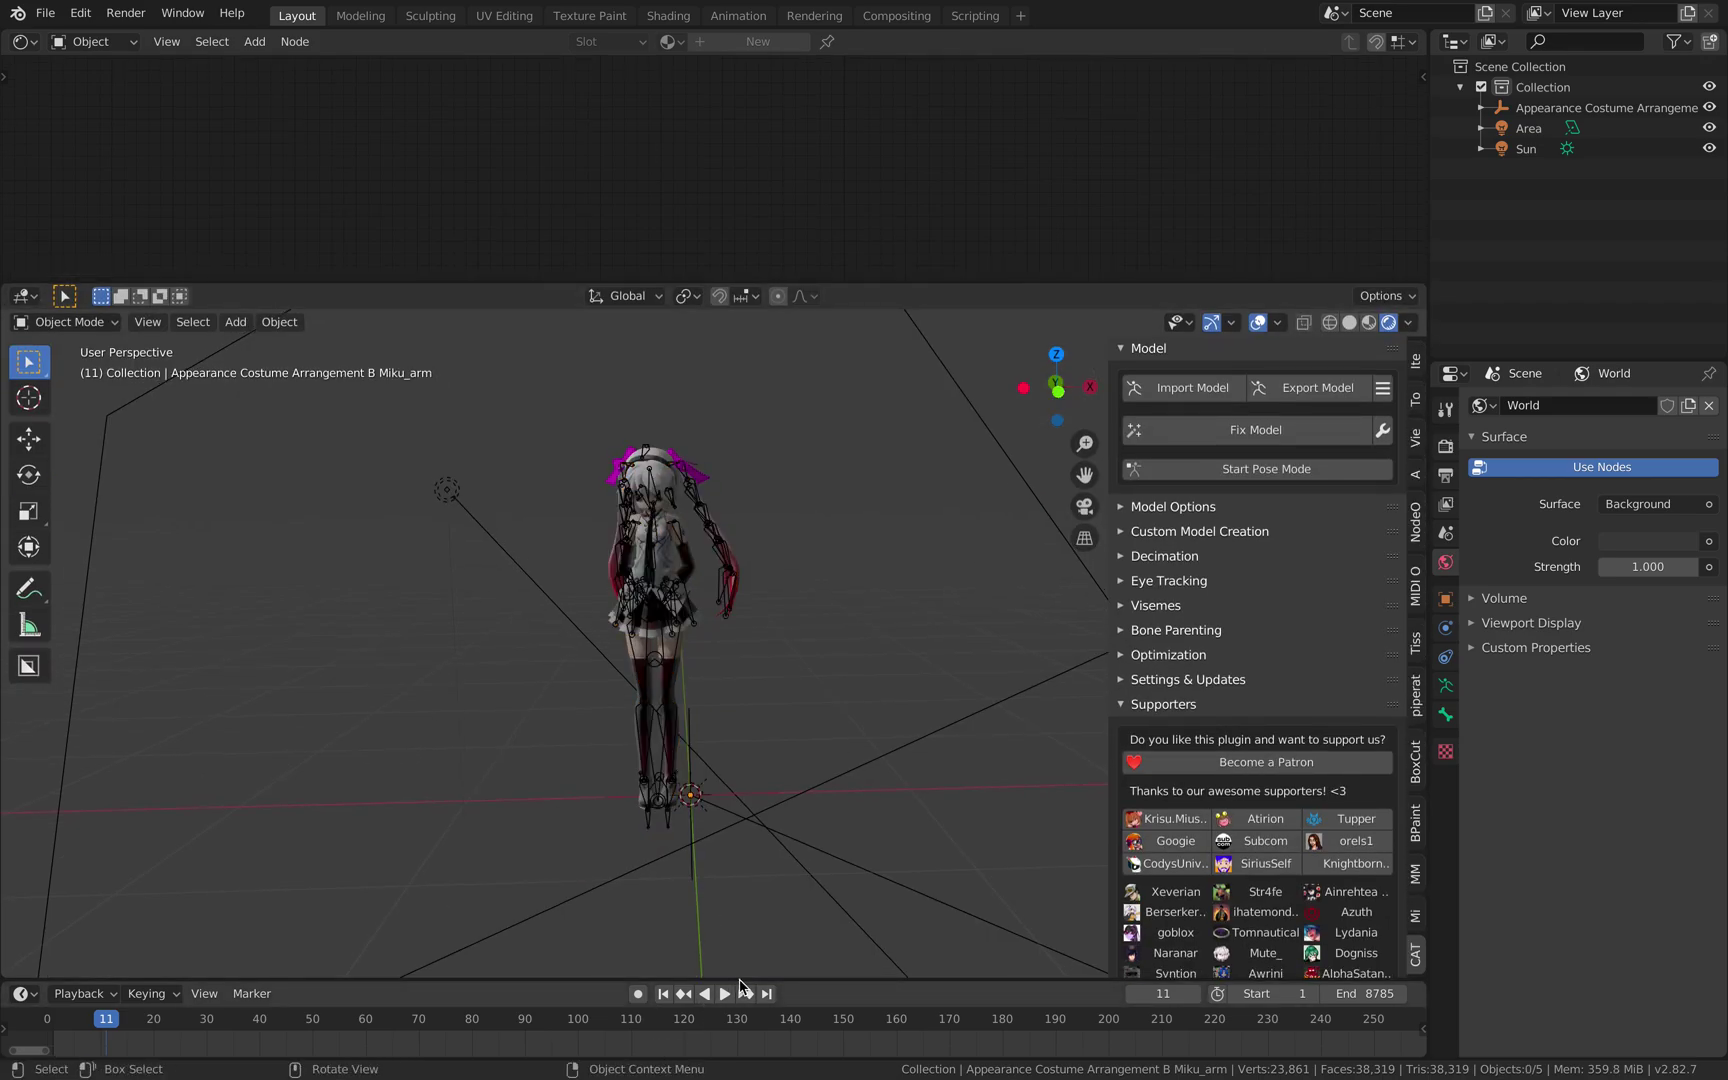
pyautogui.moveTo(738, 981); pyautogui.dragTo(739, 924)
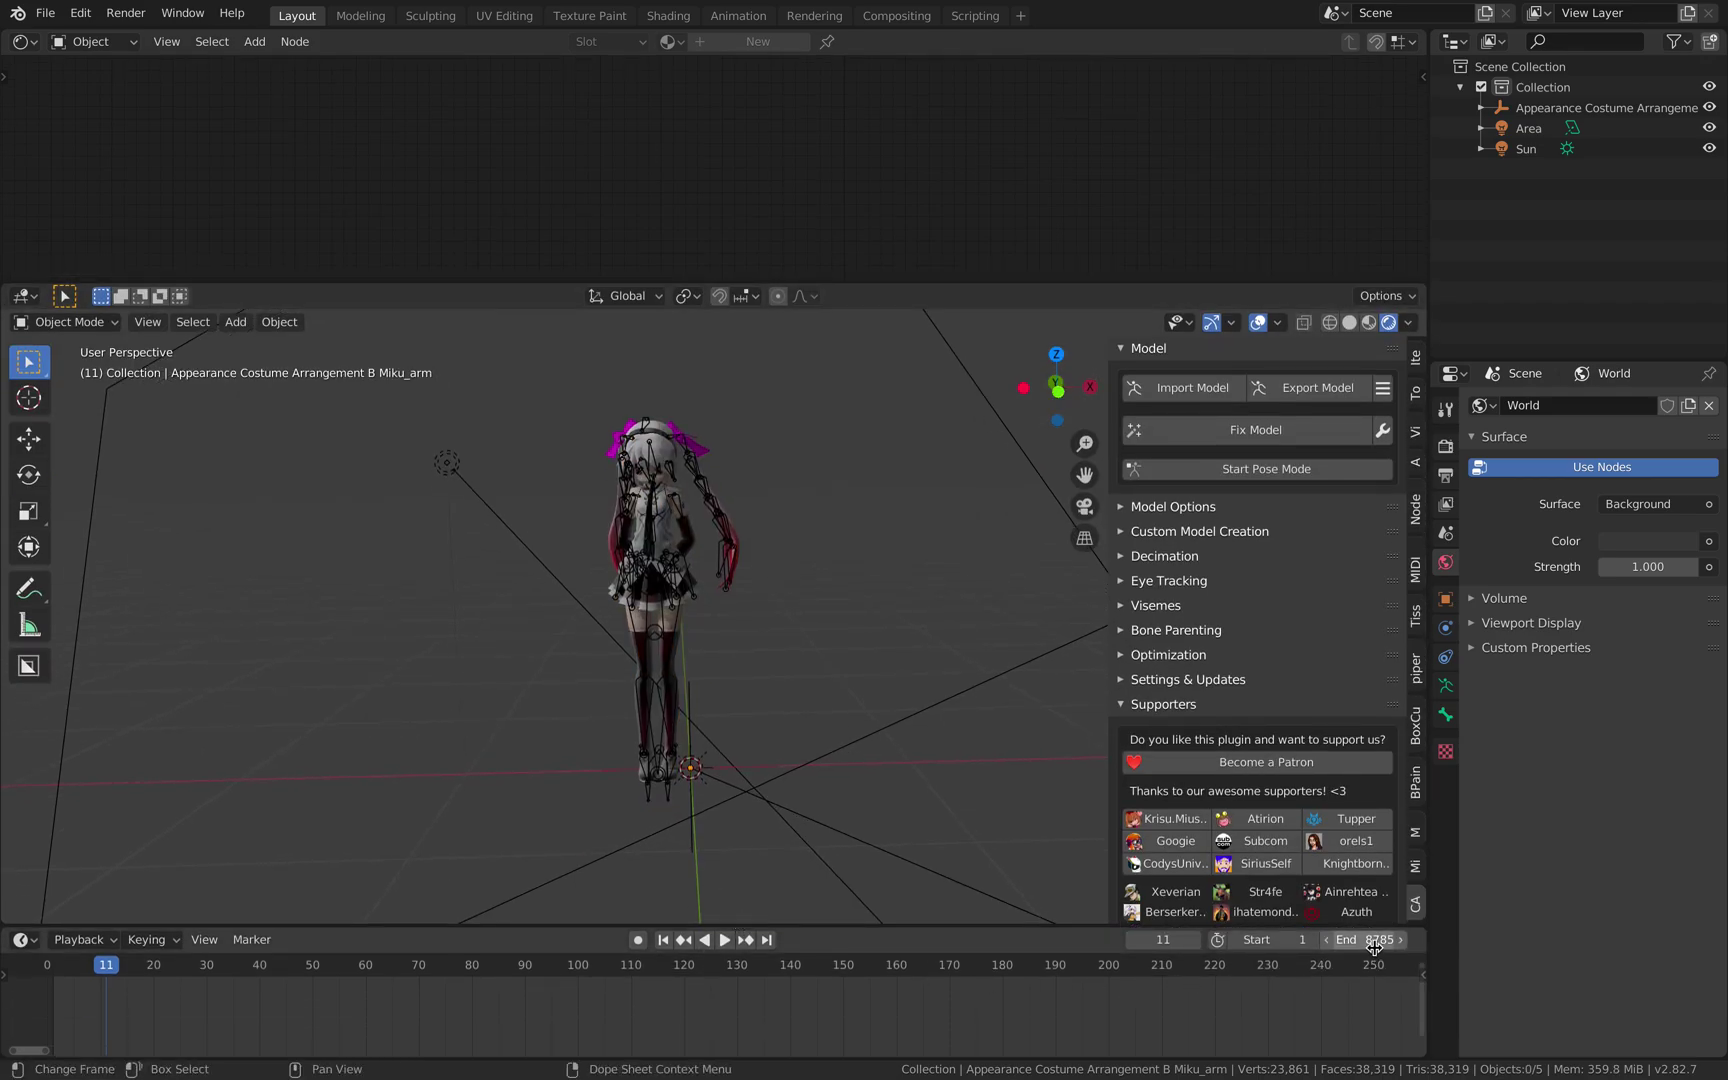
# Scrub the timeline to frame 218 and on to frame 431 to check the imported motion on the model.
pyautogui.moveTo(750, 970); pyautogui.dragTo(1204, 996)
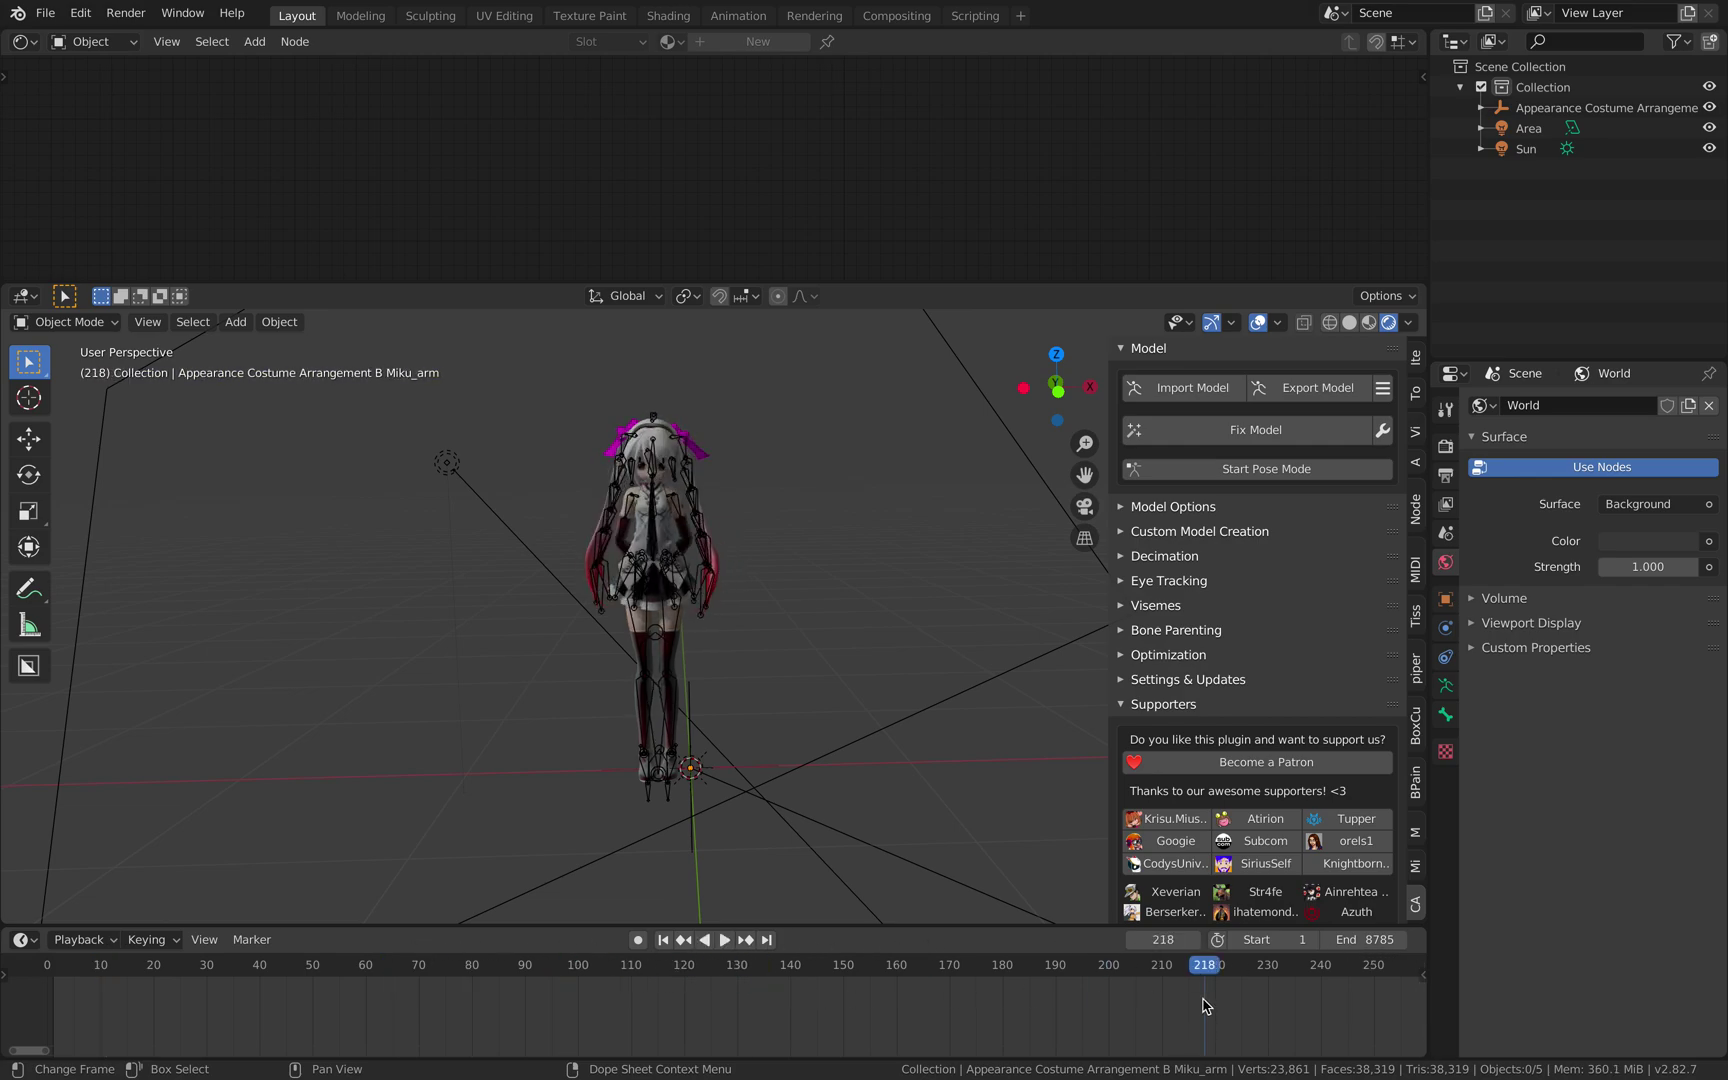
pyautogui.scroll(-5, 1211, 996)
pyautogui.moveTo(1103, 990); pyautogui.dragTo(605, 999, button='middle')
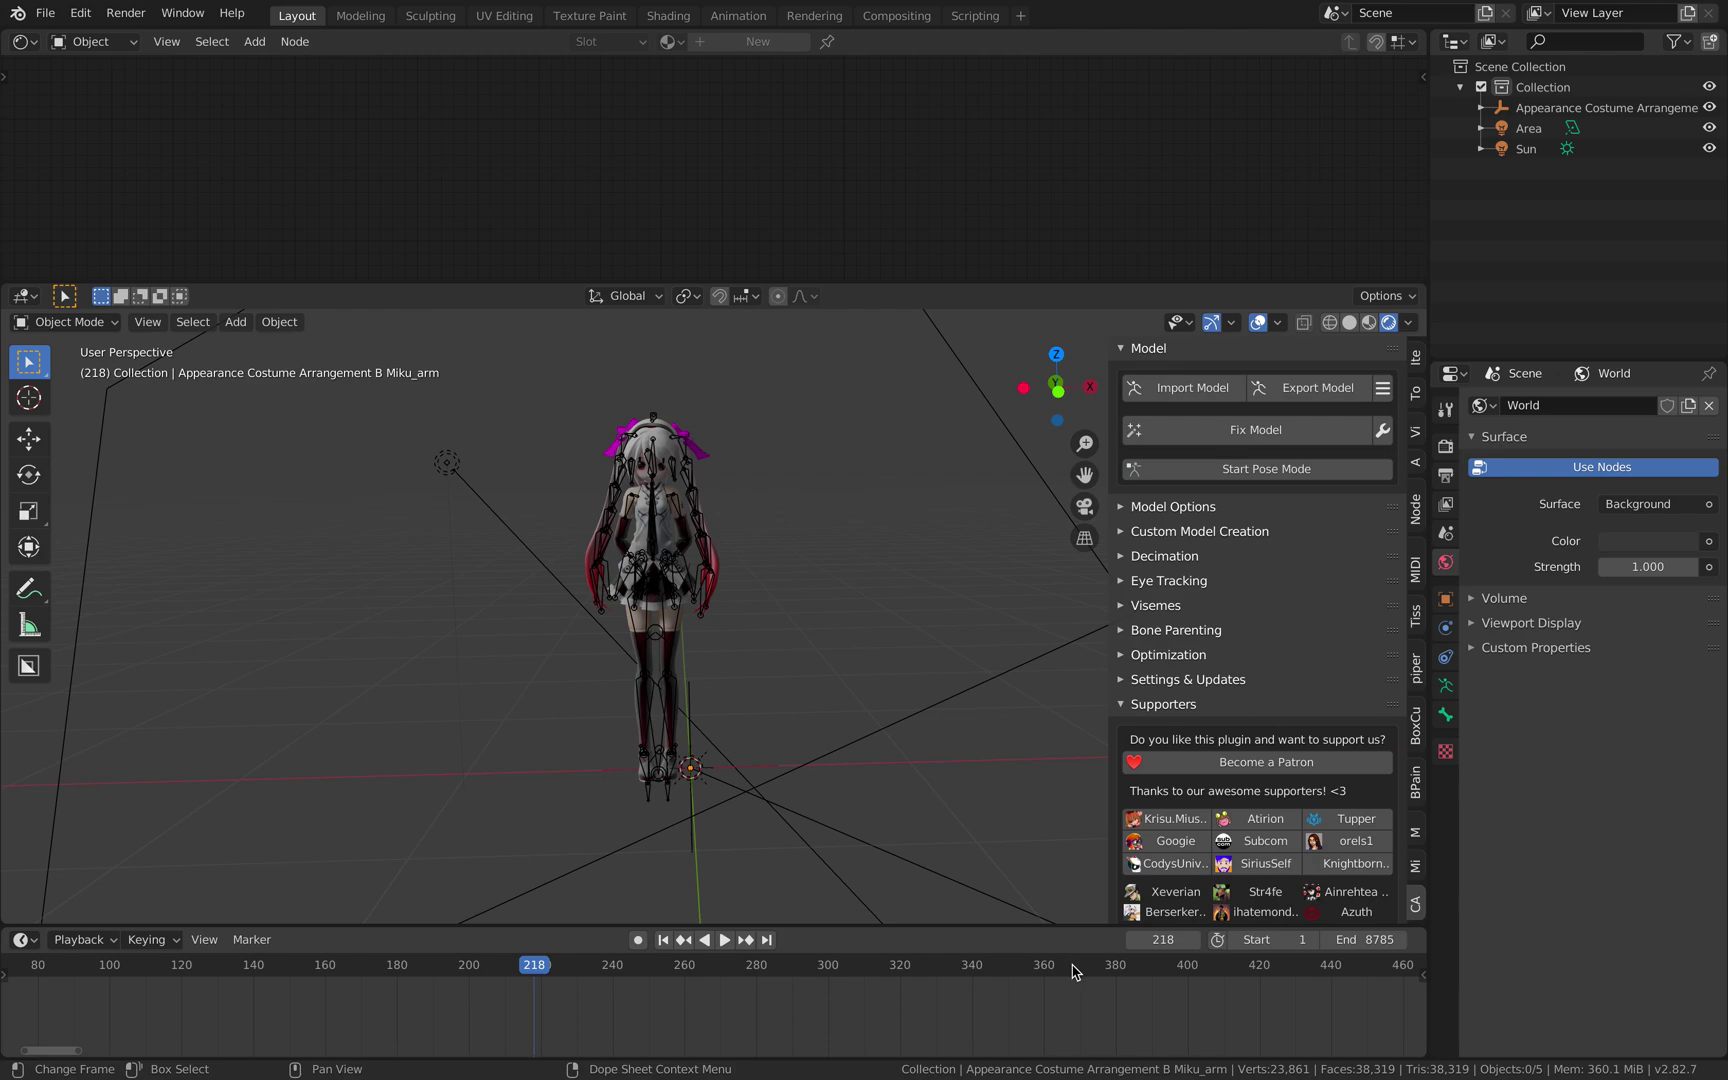
pyautogui.moveTo(1189, 969); pyautogui.dragTo(1299, 964)
pyautogui.moveTo(941, 721); pyautogui.dragTo(856, 575, button='middle')
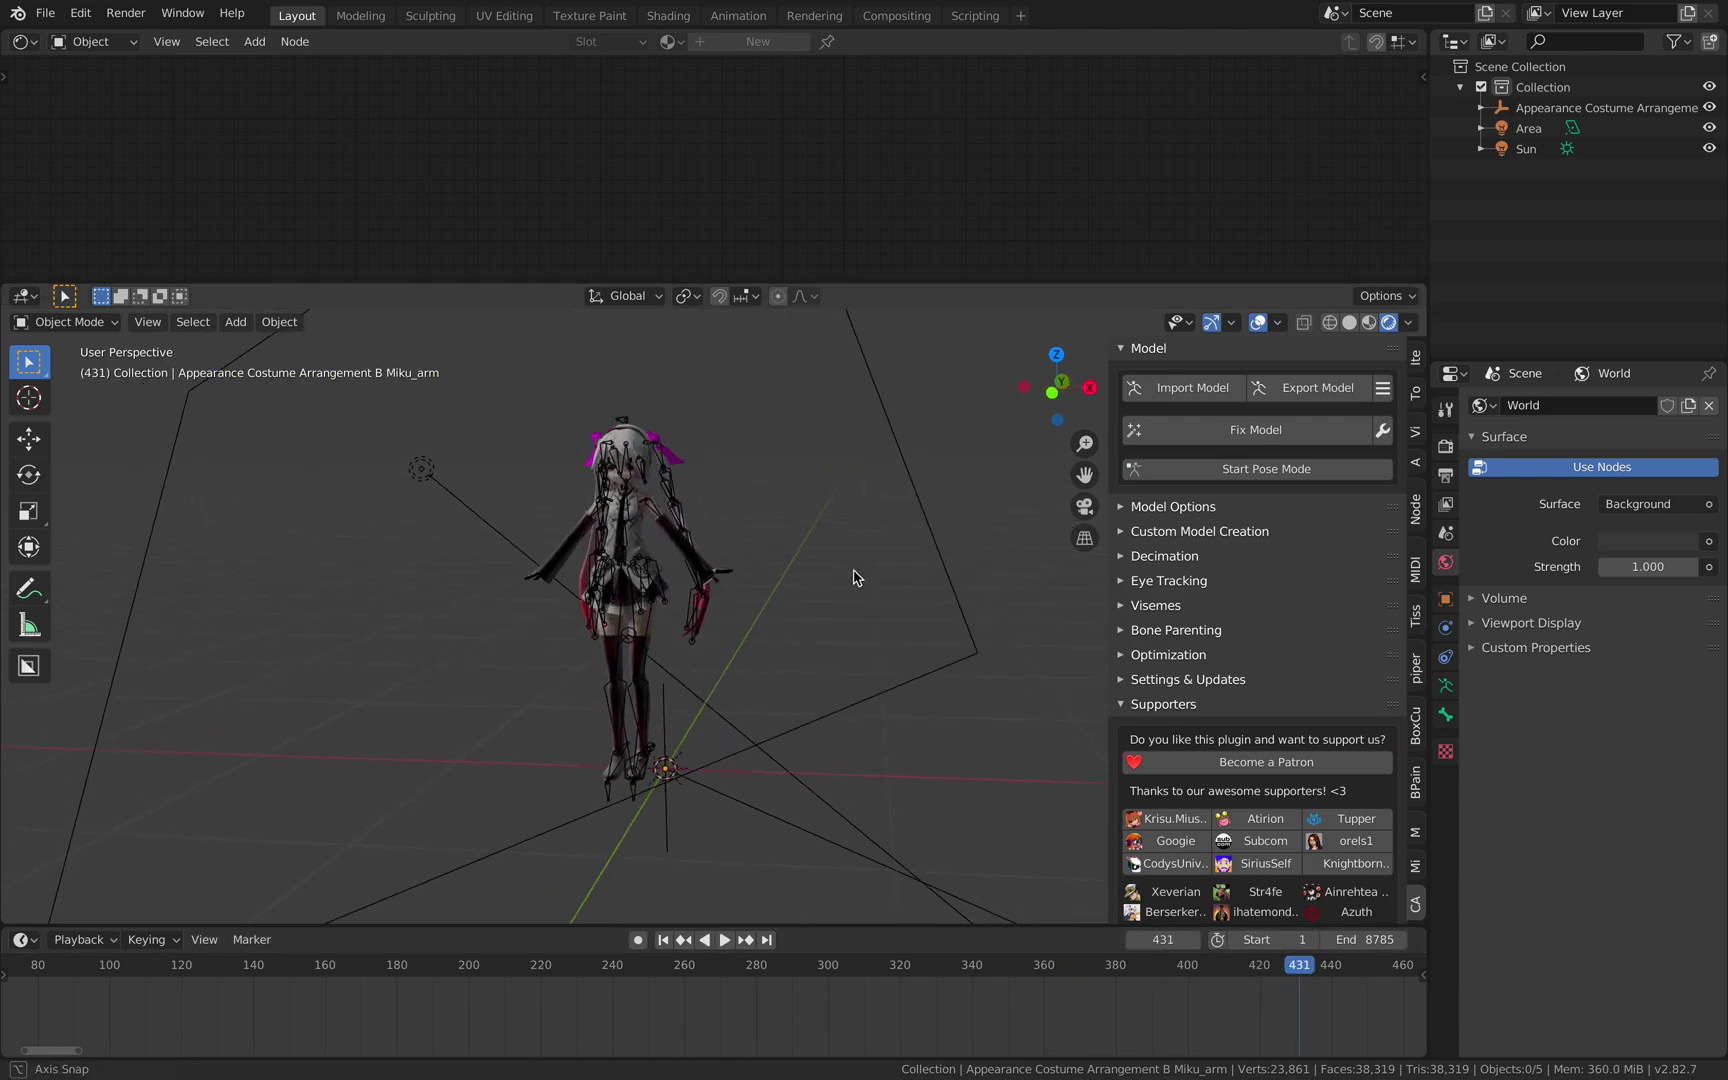
# Collapse the node editor fully so the 3D viewport fills its space, with the Miku model framed closer.
pyautogui.moveTo(33, 279); pyautogui.dragTo(28, 155)
pyautogui.scroll(3, 733, 367)
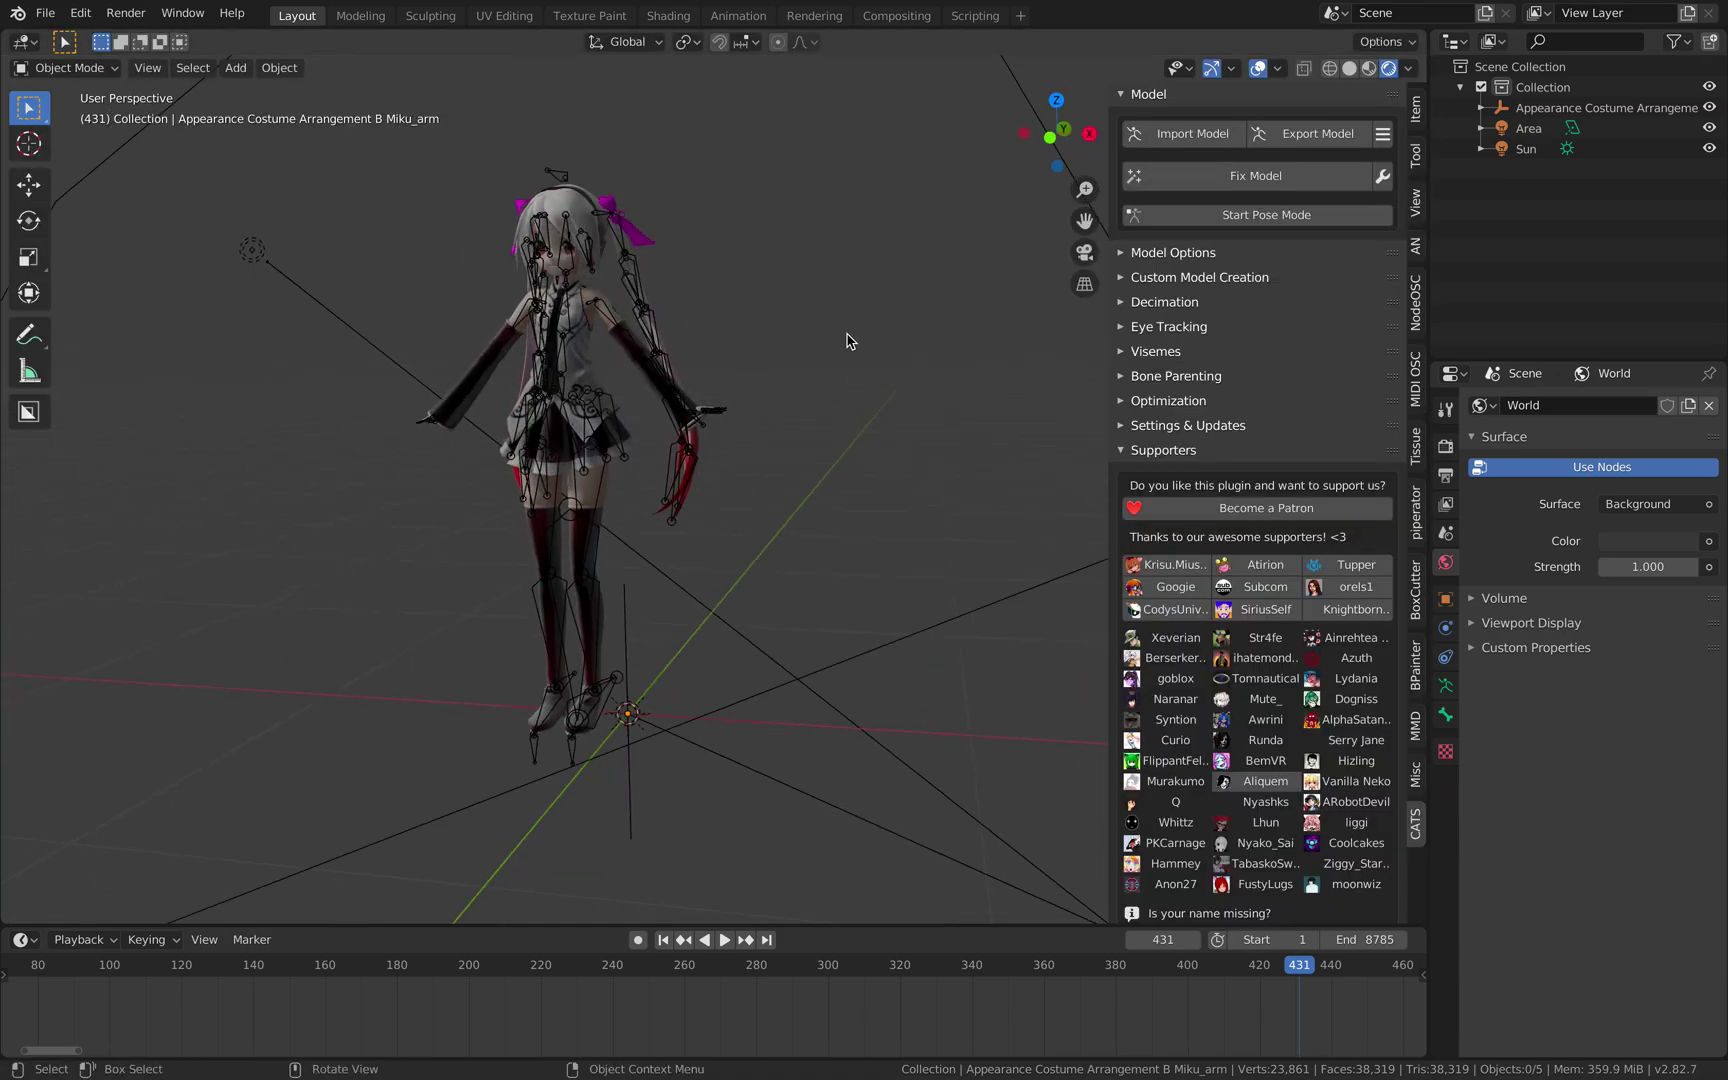
pyautogui.scroll(2, 800, 348)
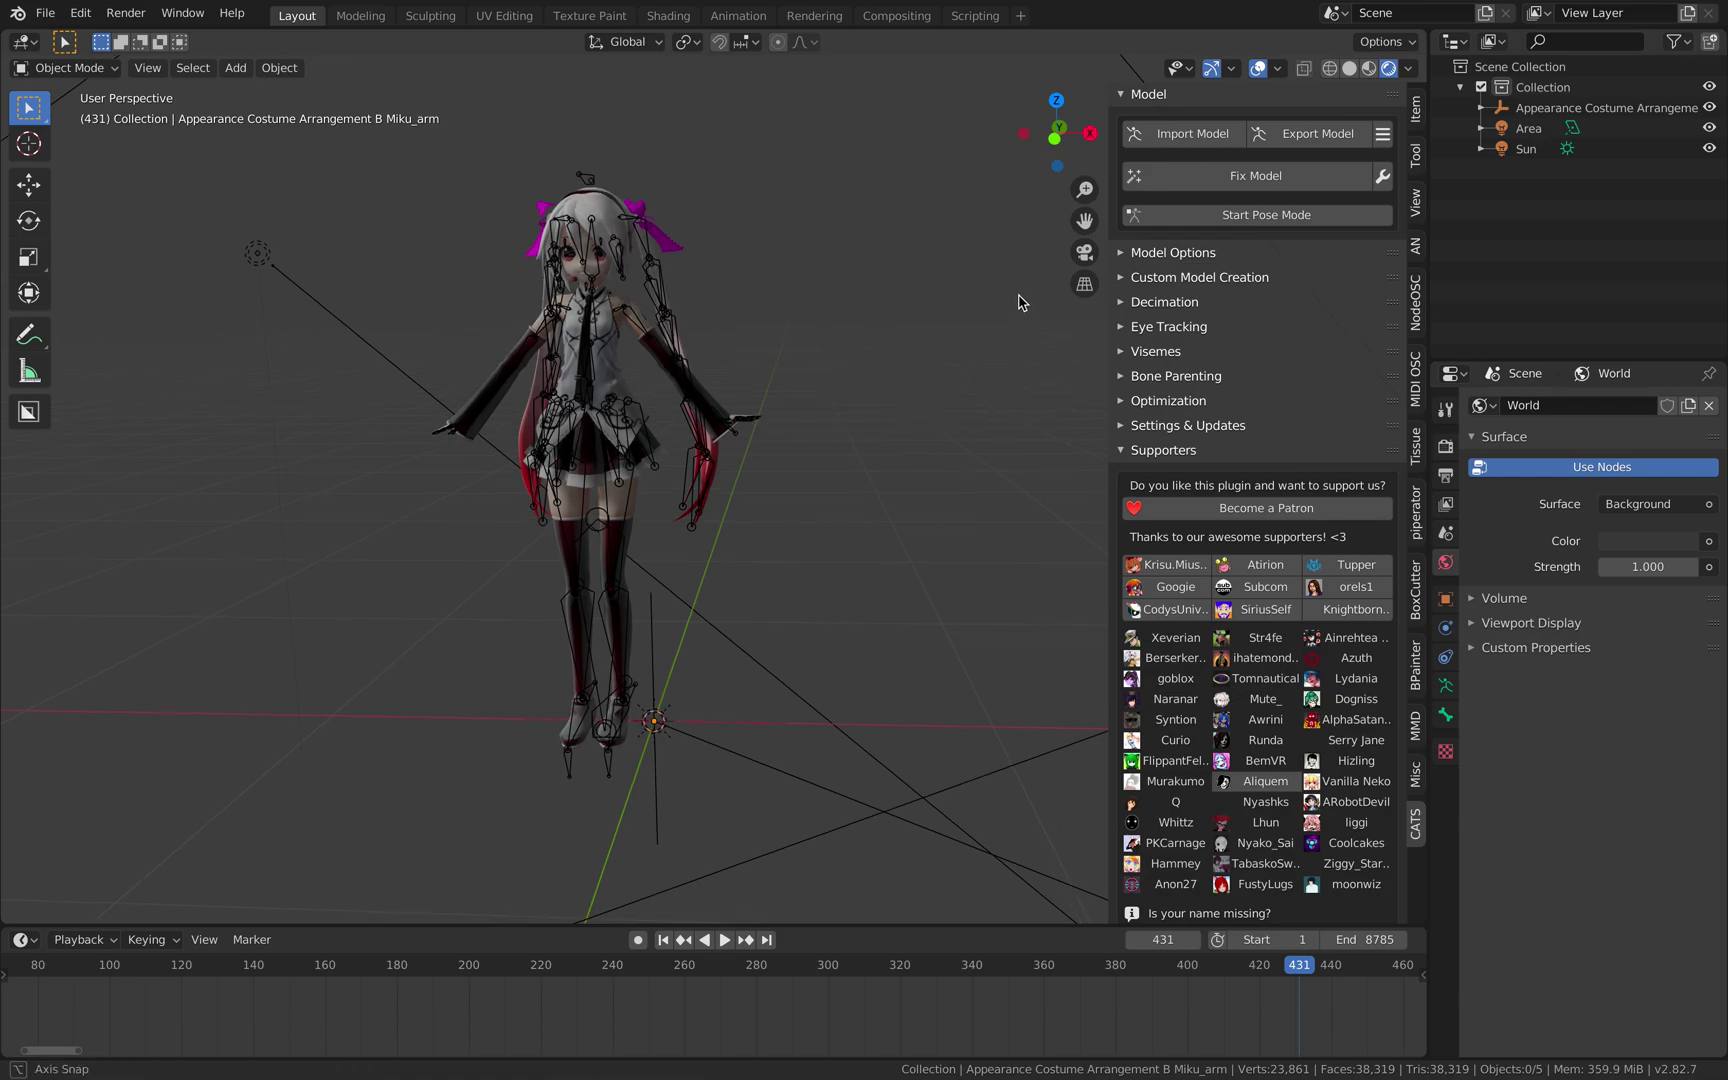
# Change the scene's render engine to Workbench.
pyautogui.click(1446, 409)
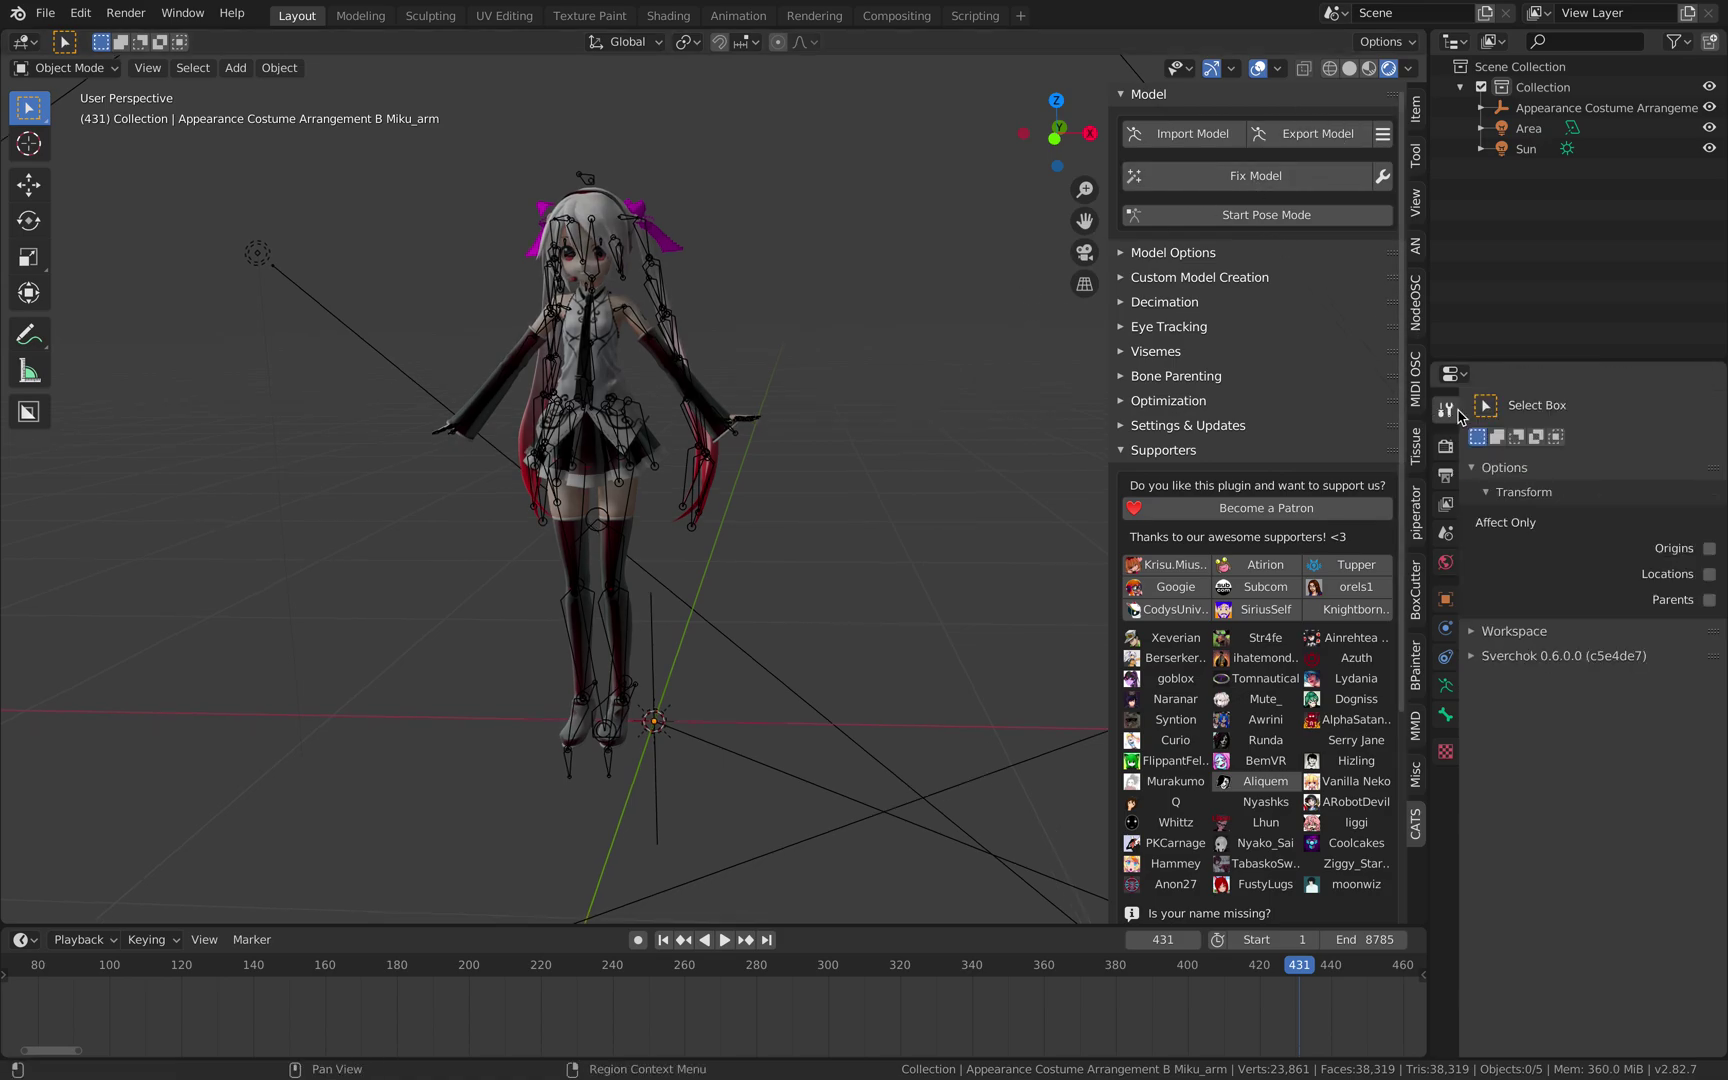
pyautogui.click(1449, 443)
pyautogui.click(1632, 406)
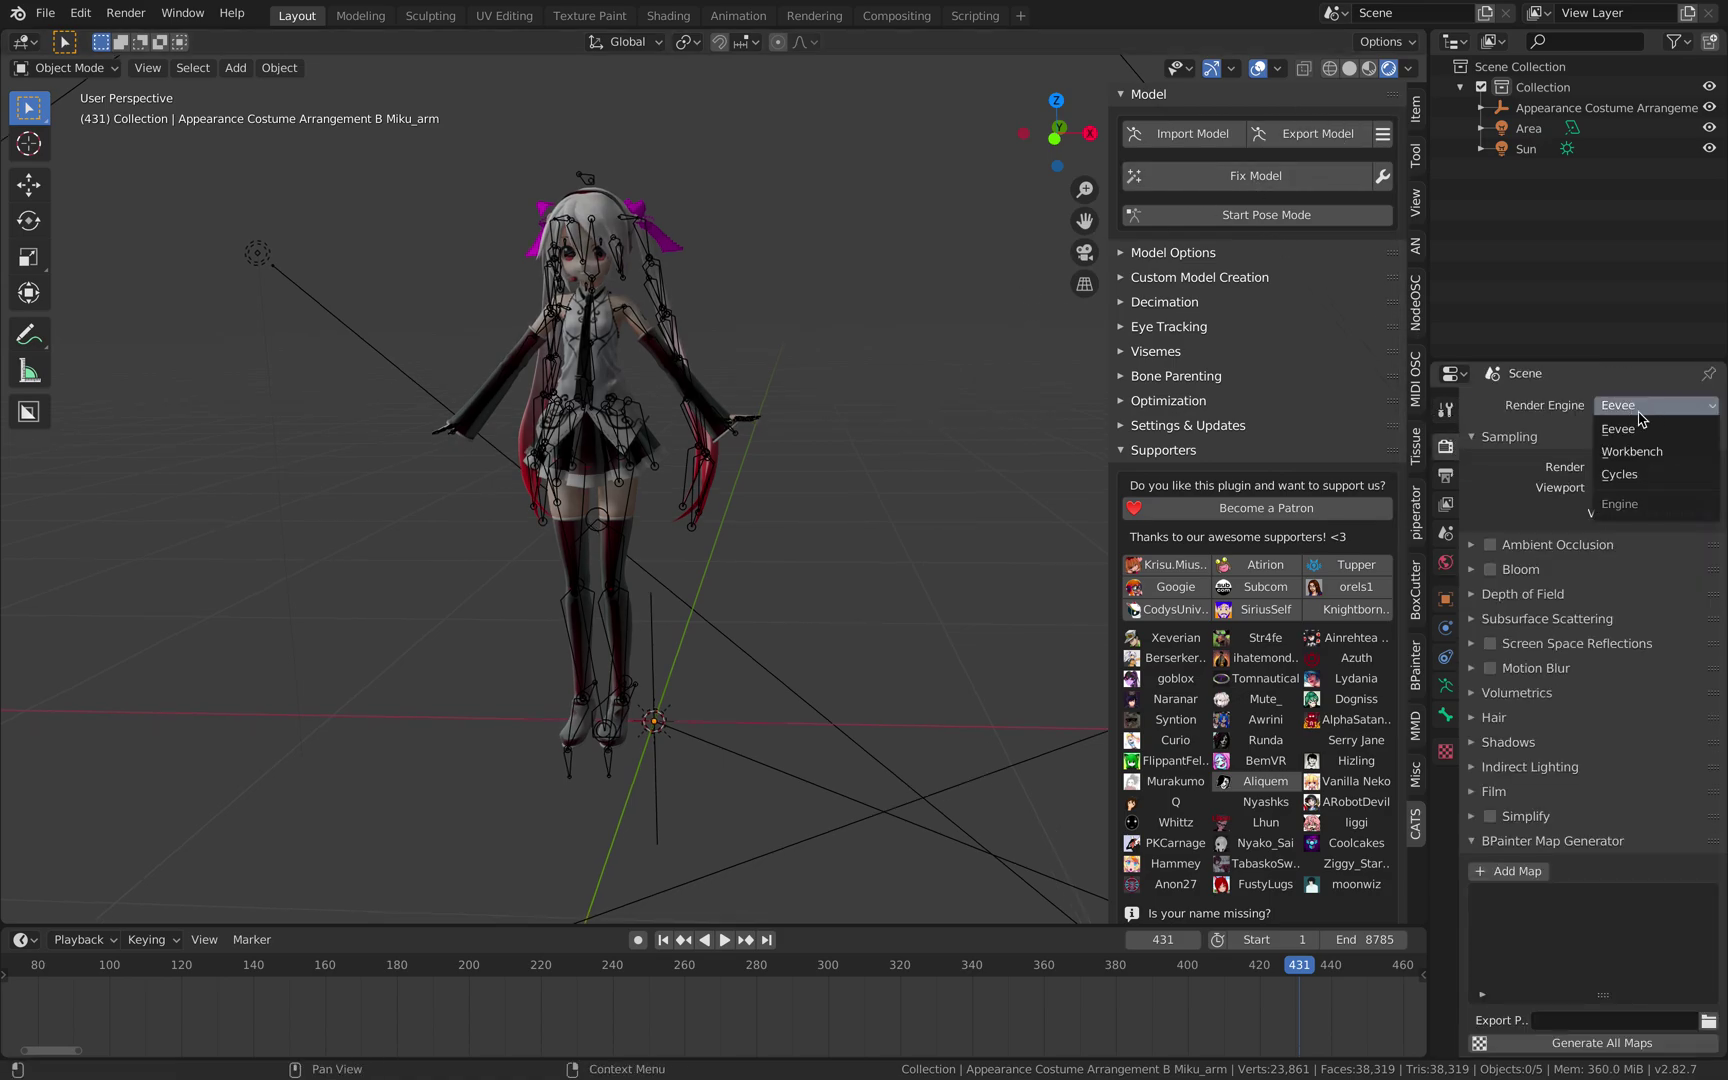
pyautogui.click(1632, 451)
pyautogui.moveTo(870, 455); pyautogui.dragTo(935, 456, button='middle')
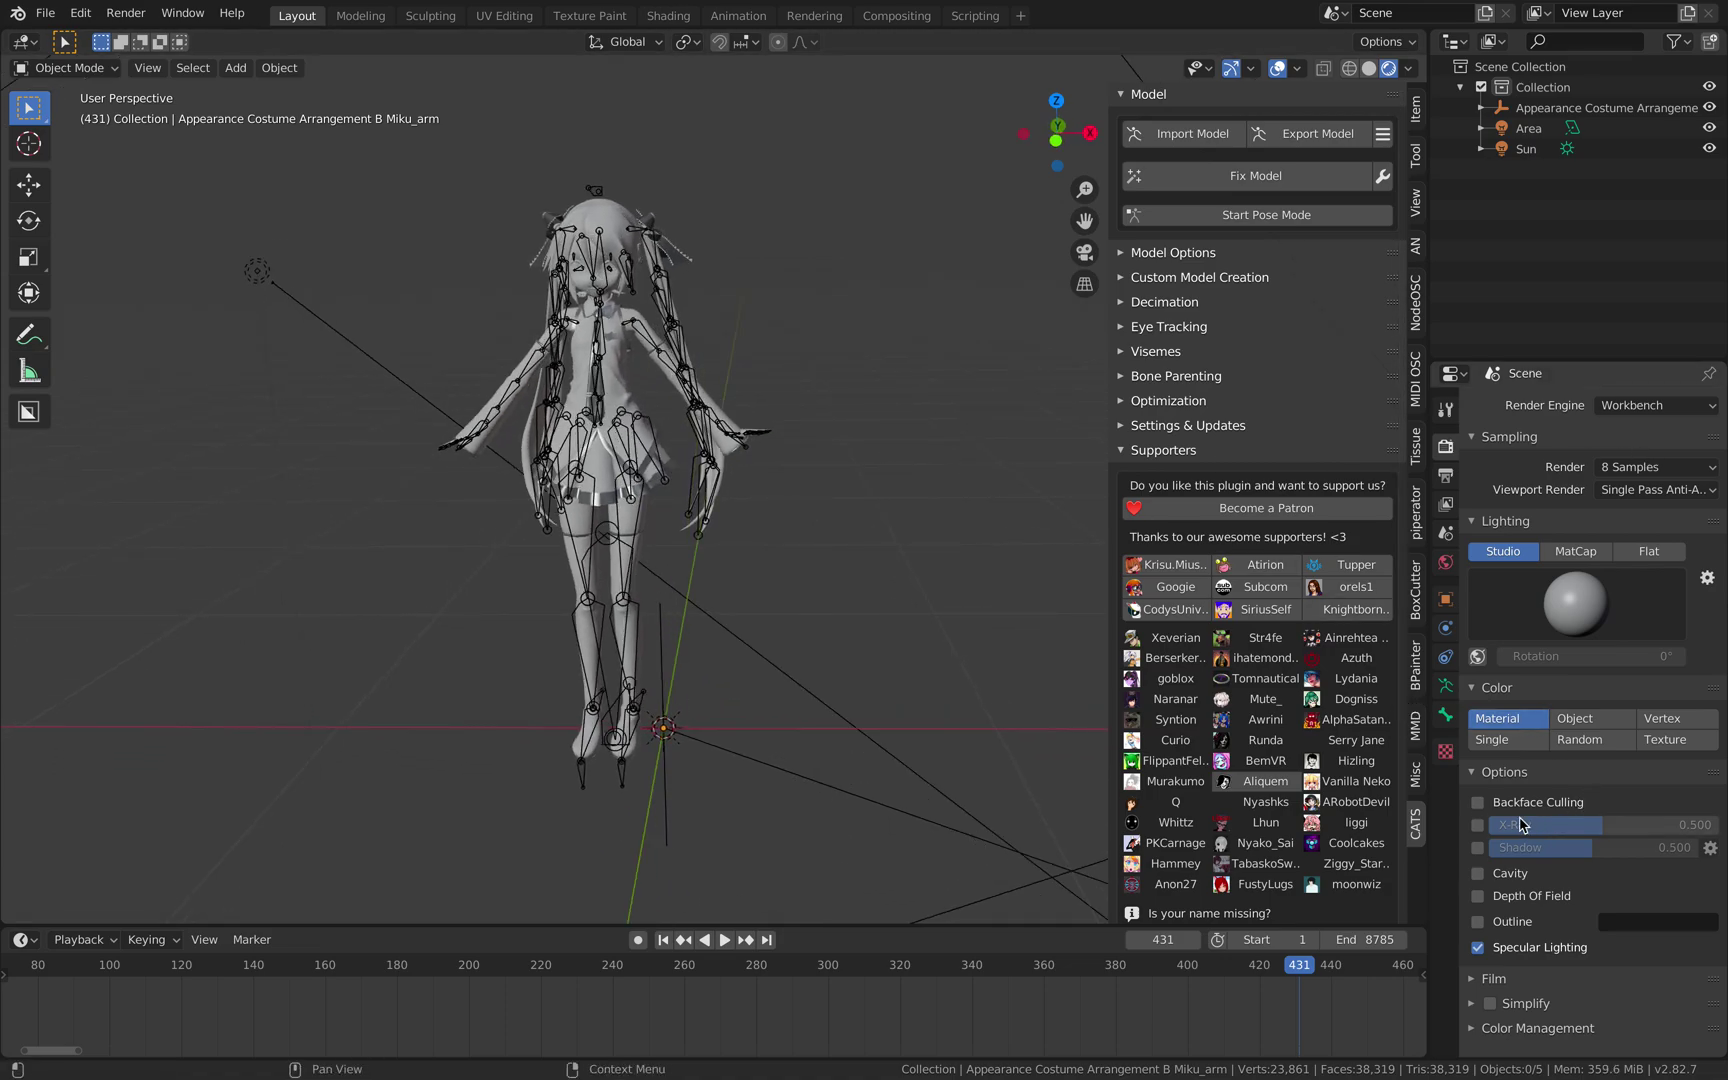
# Set the Workbench lighting to Flat and color to Texture, and hide the viewport overlays.
pyautogui.click(1649, 552)
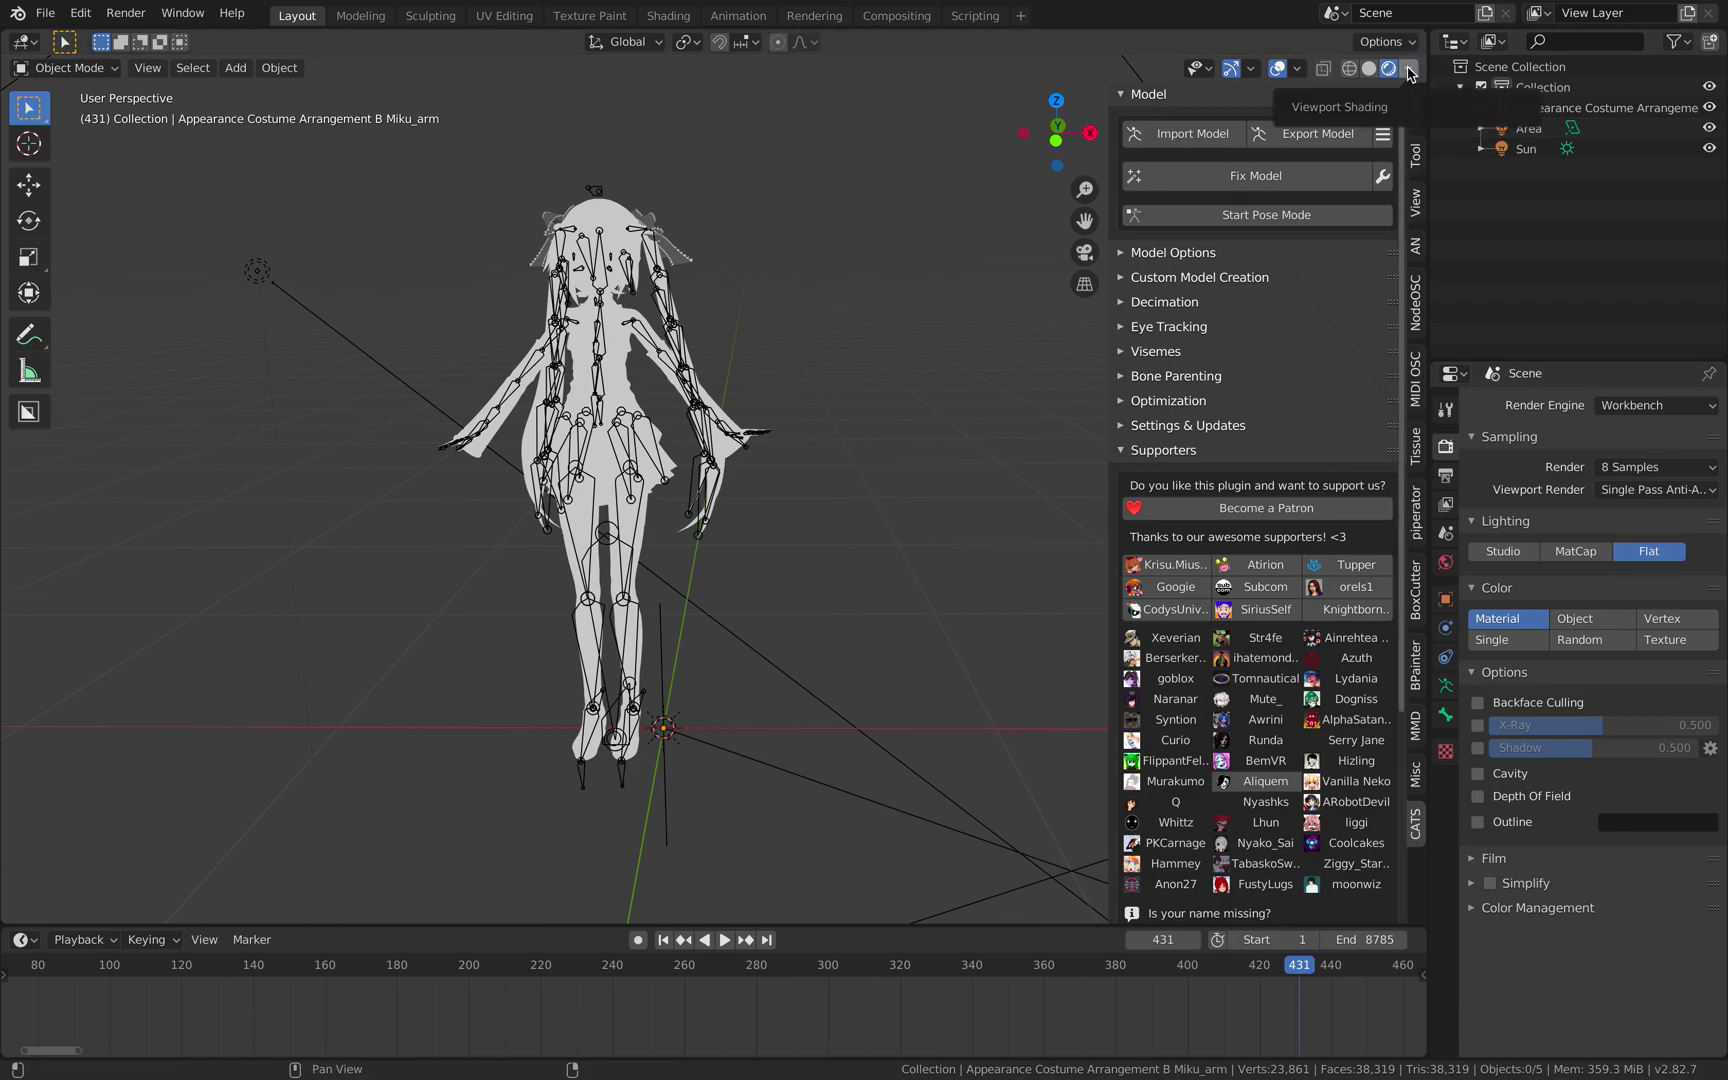
pyautogui.click(1670, 640)
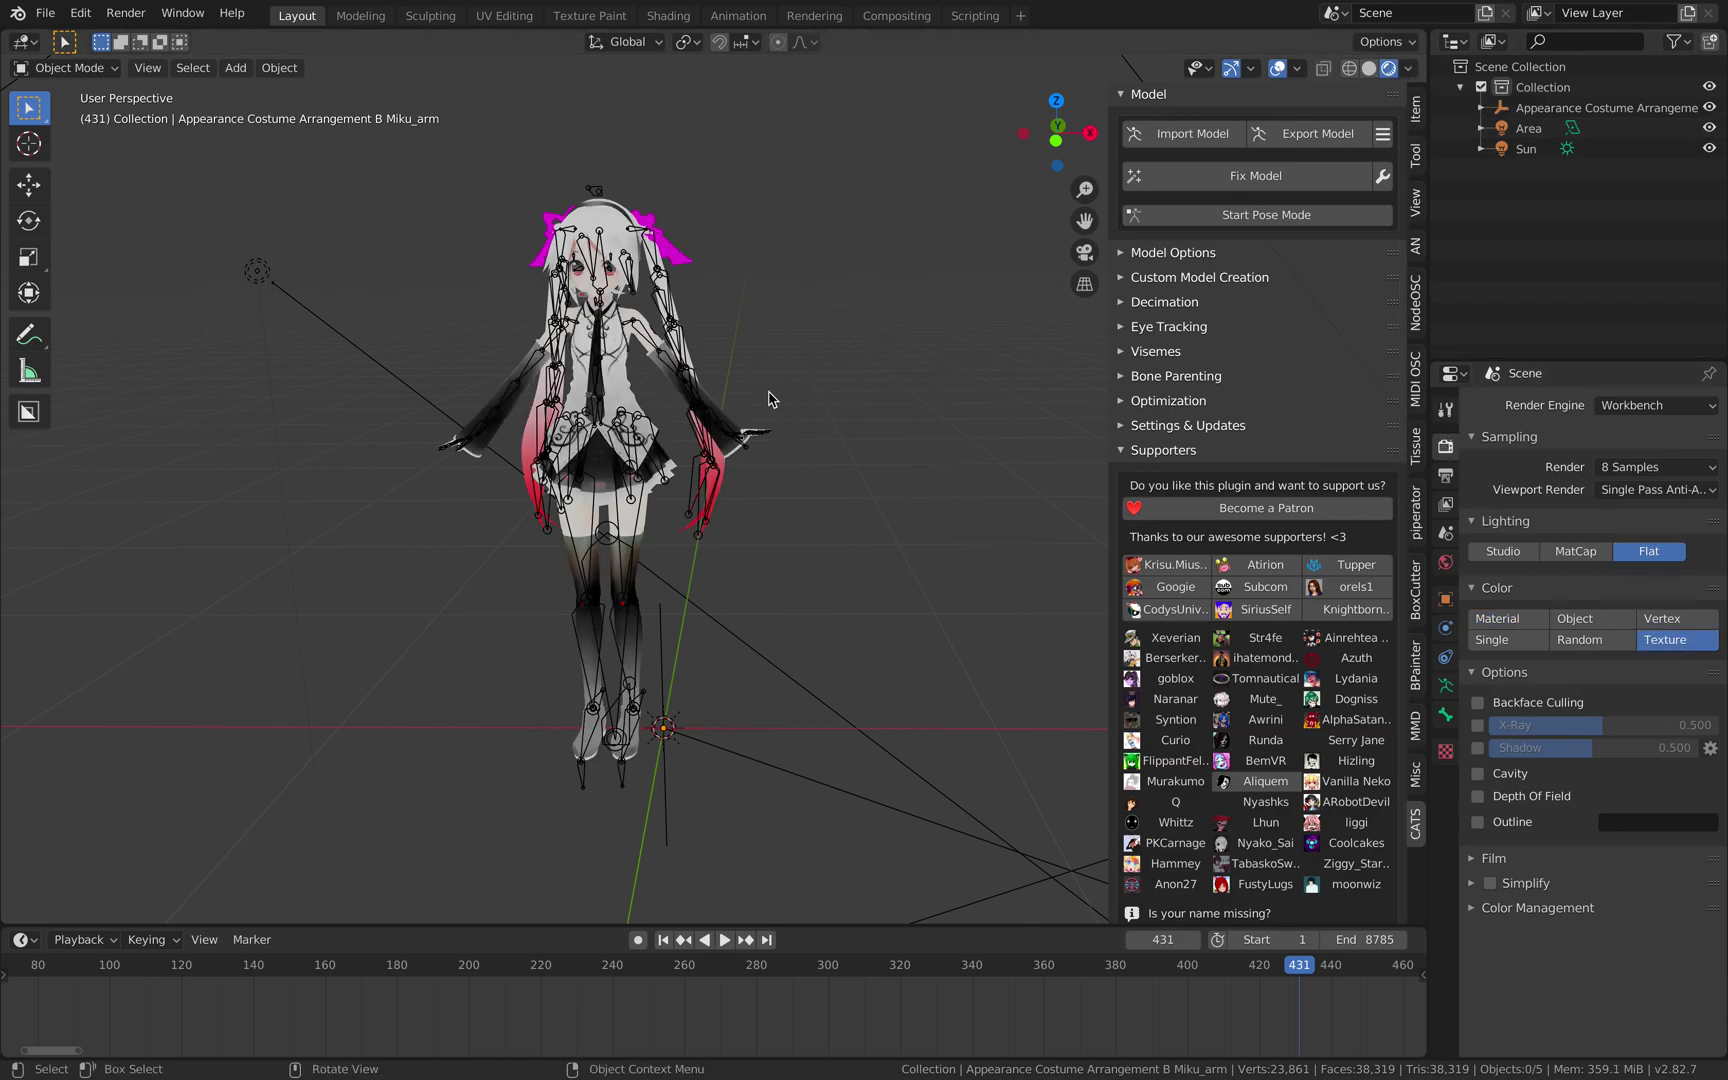
pyautogui.click(1270, 70)
pyautogui.scroll(3, 862, 310)
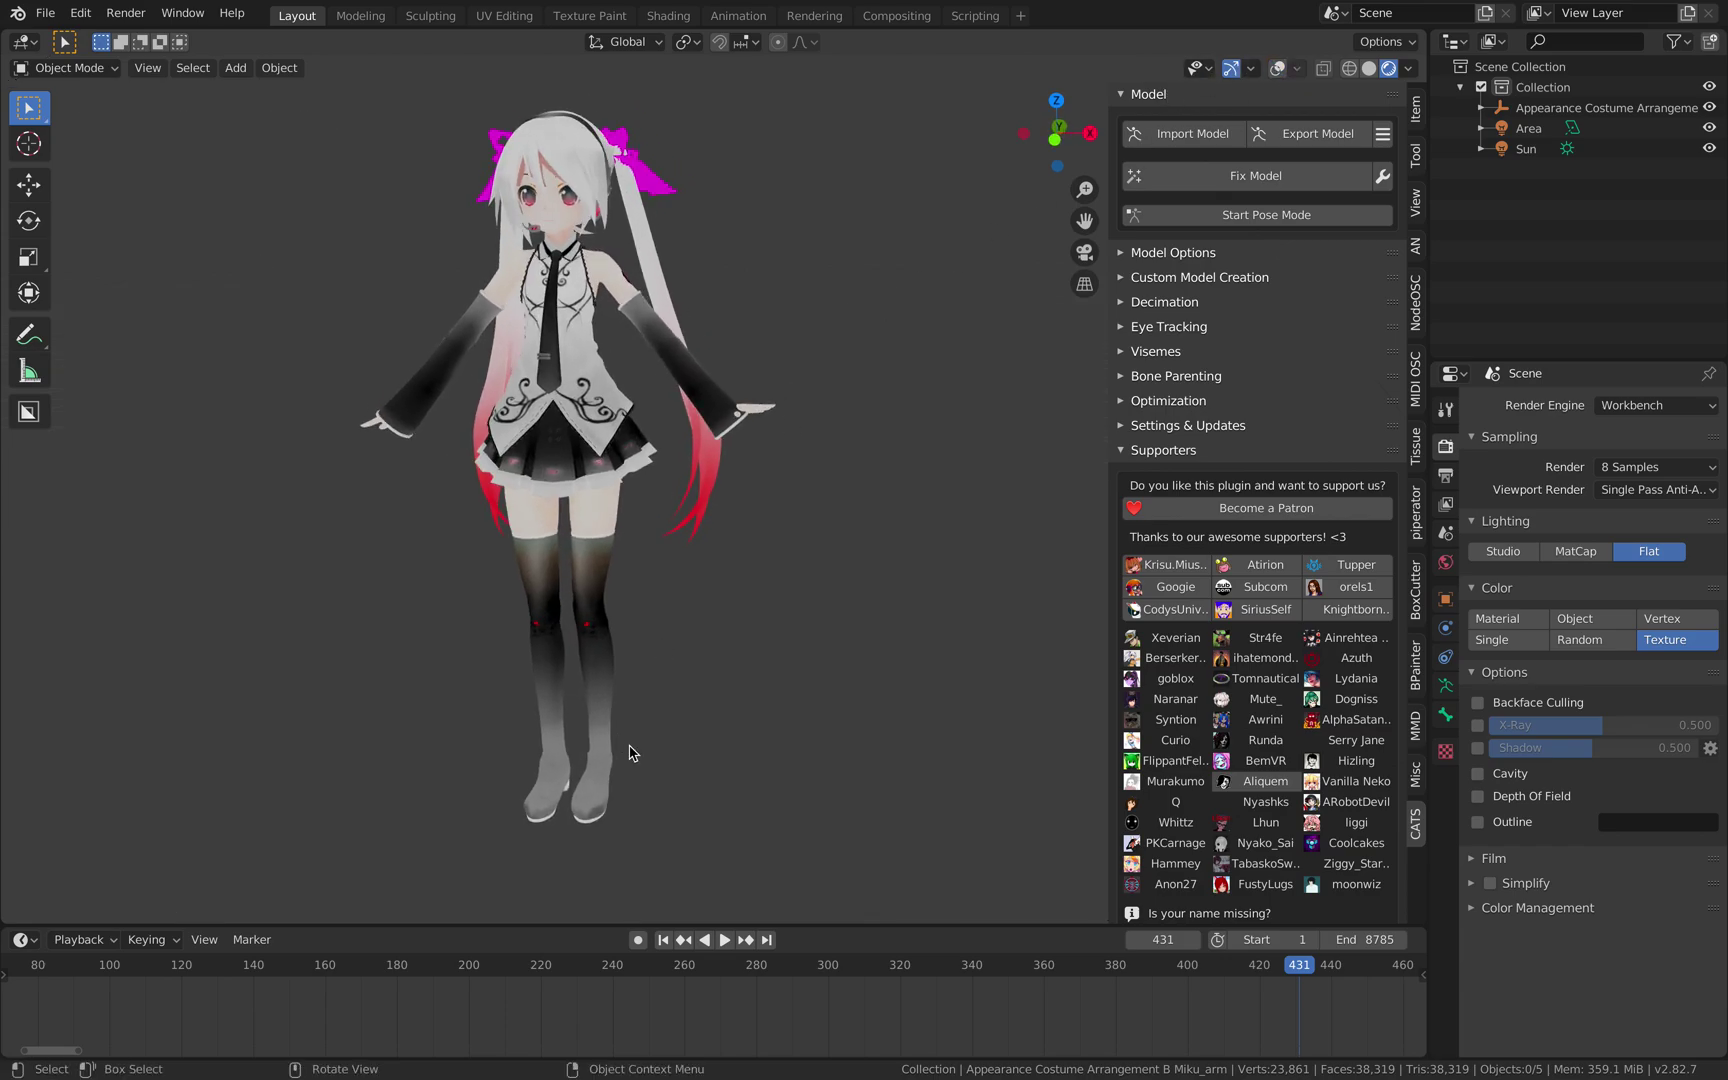
# Try the Workbench Shadow option and turn it back off, then leave Cavity enabled.
pyautogui.click(1479, 747)
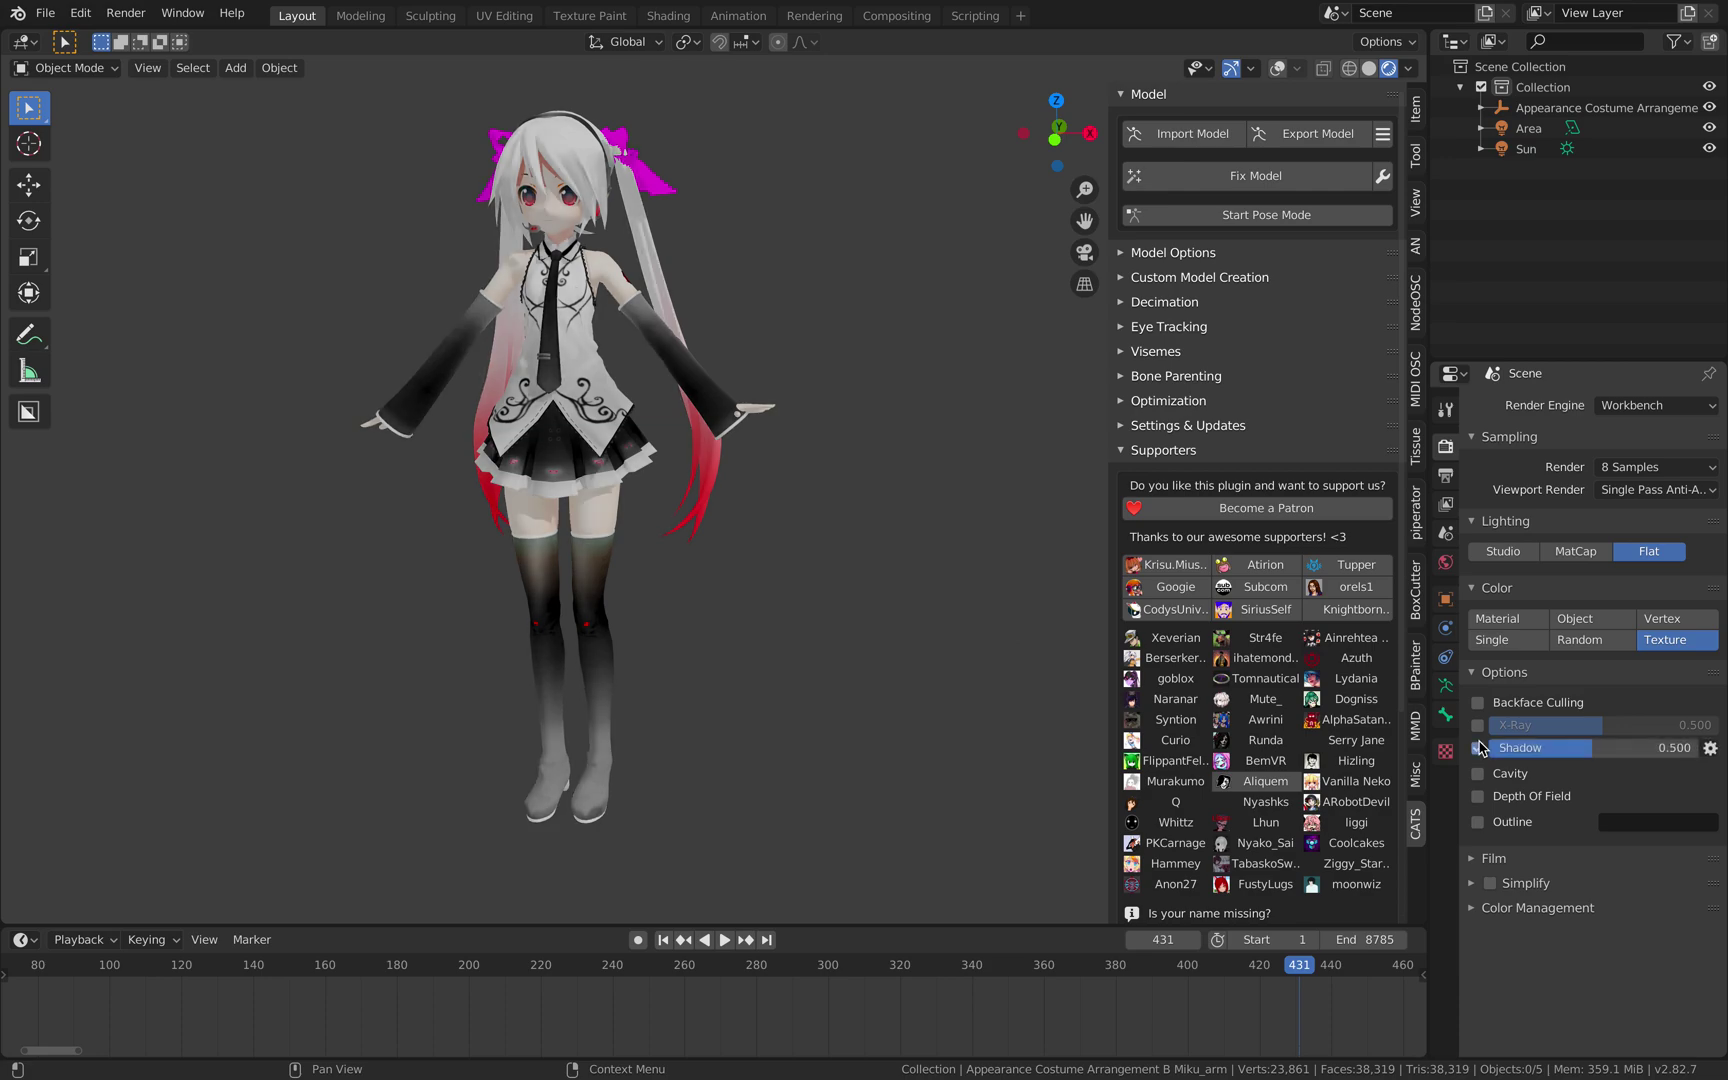
pyautogui.click(1479, 747)
pyautogui.click(1480, 775)
pyautogui.click(1480, 775)
pyautogui.click(1480, 775)
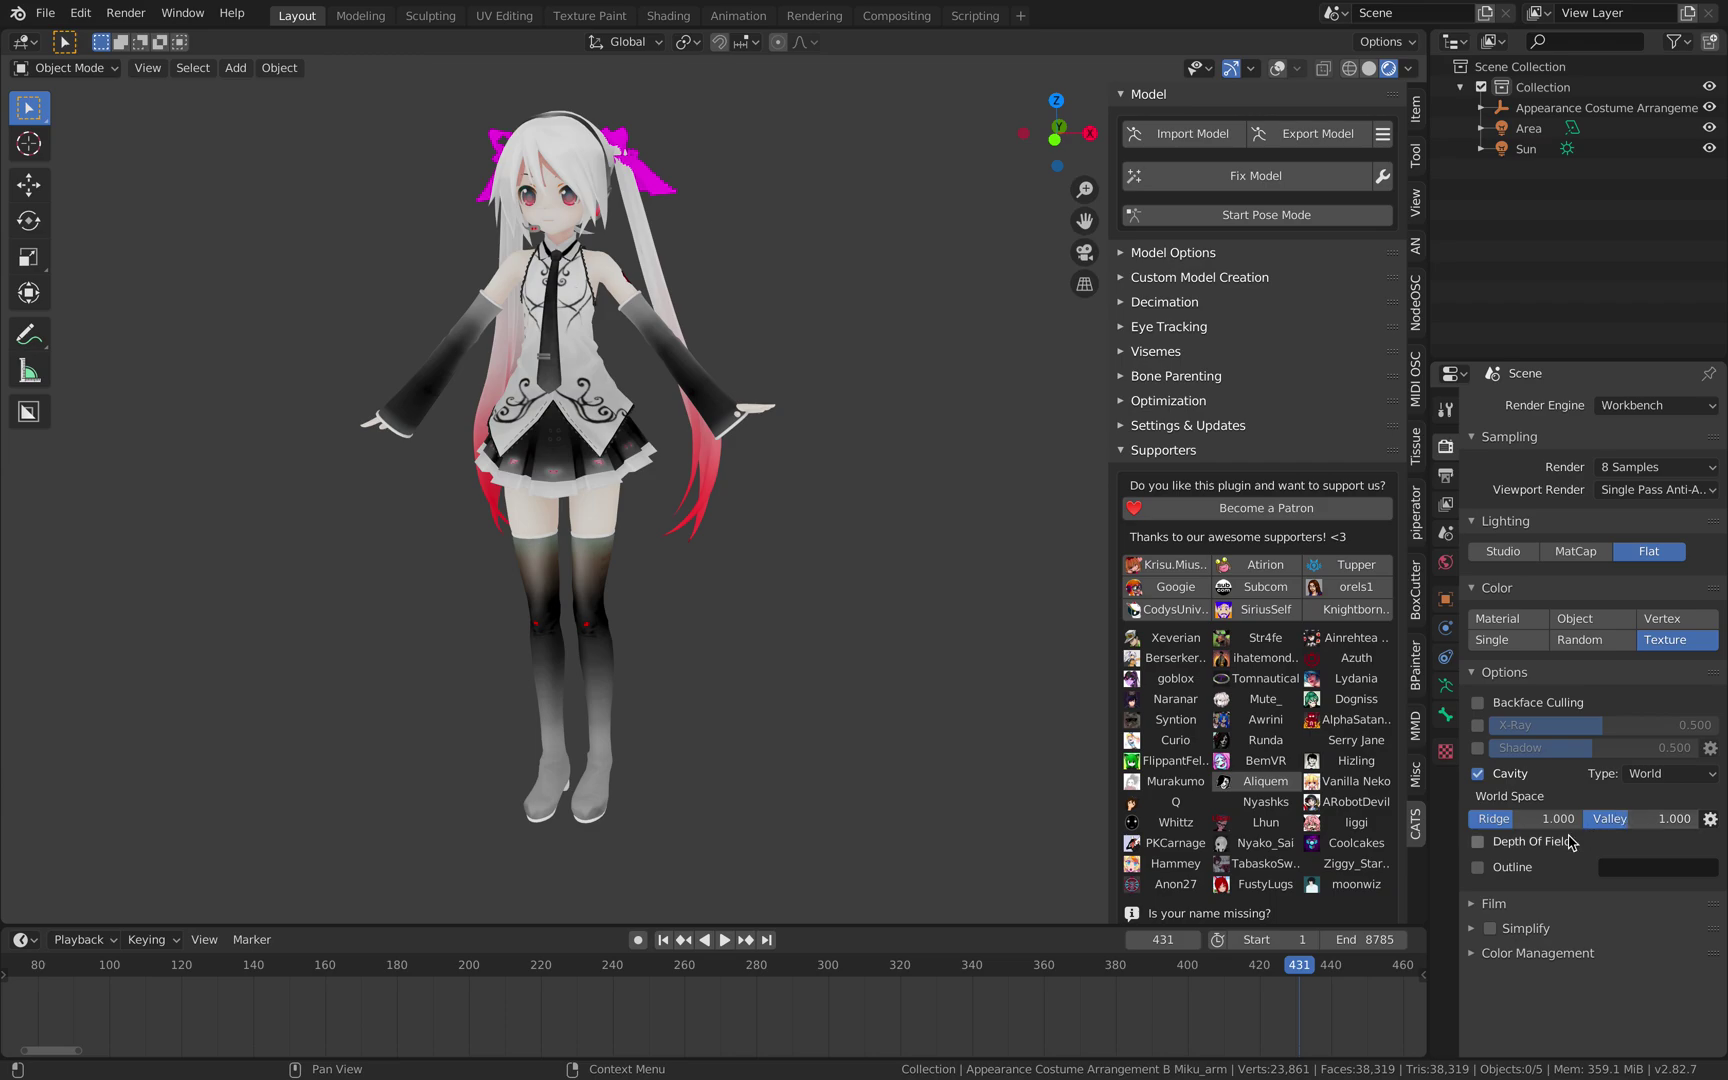
# Enable the Workbench Outline option and inspect its effect on the model's skirt and hair up close.
pyautogui.click(1479, 868)
pyautogui.click(1479, 868)
pyautogui.click(1479, 868)
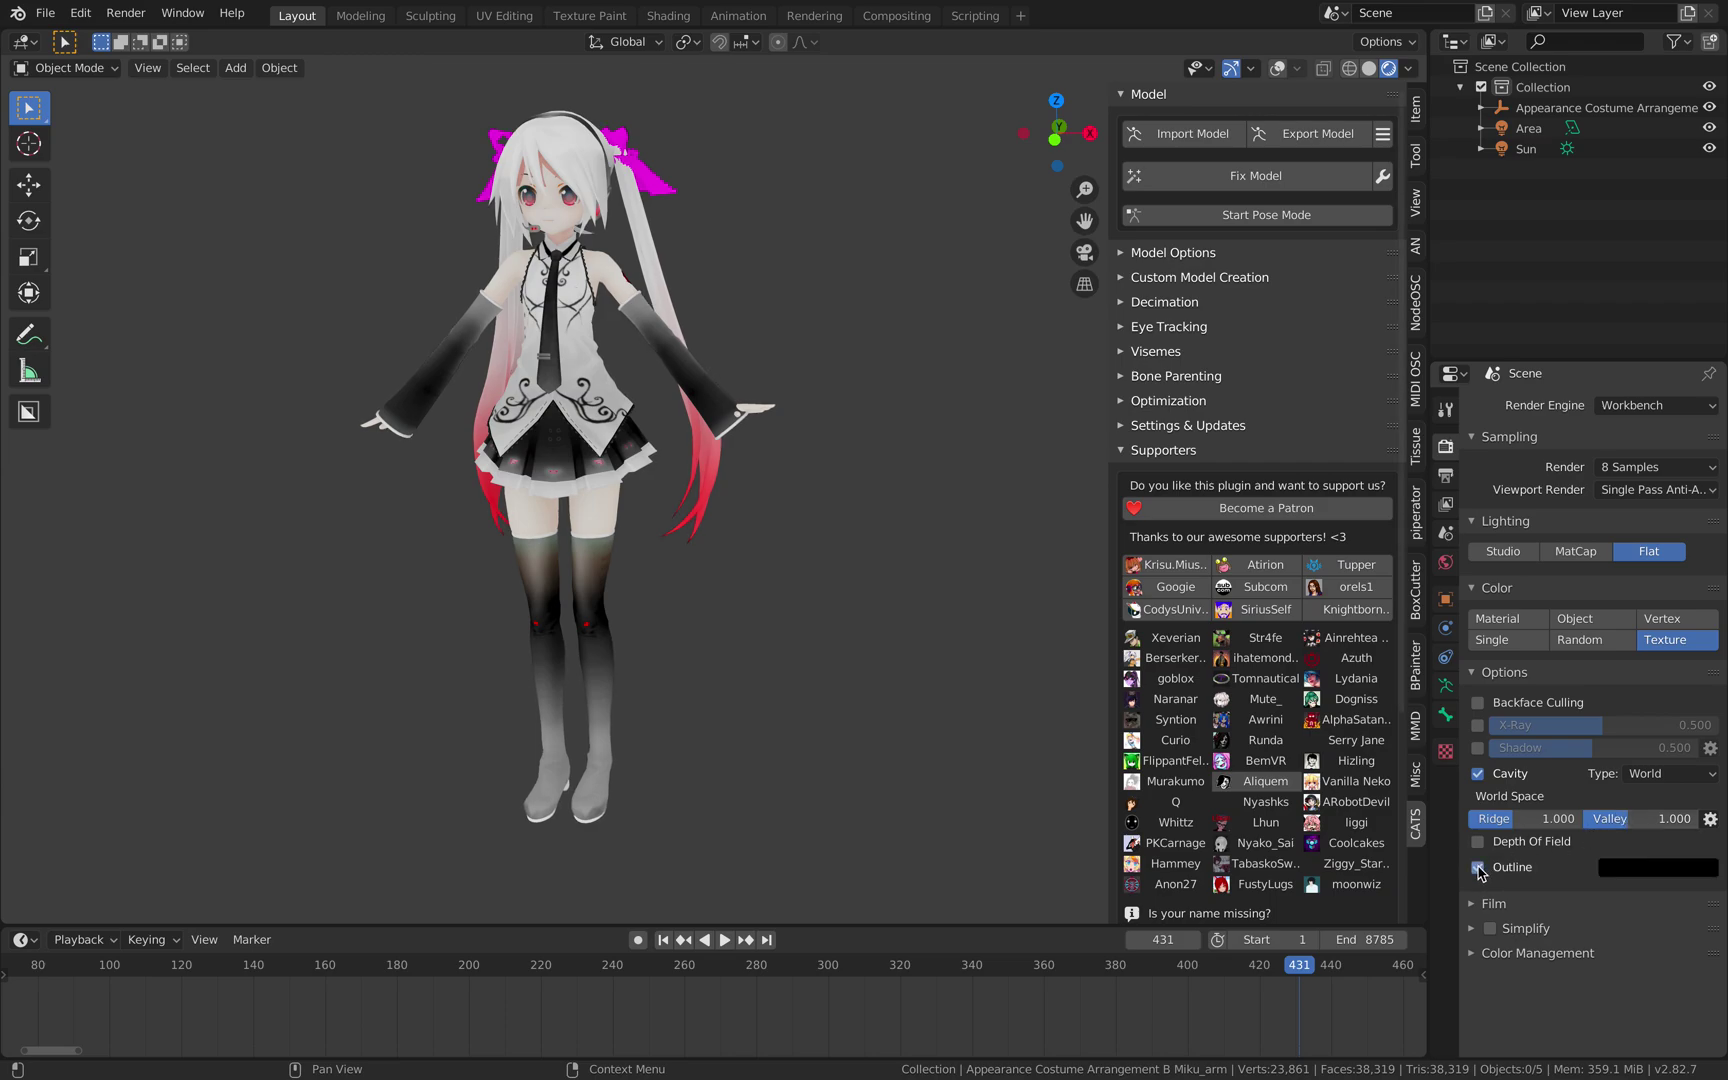
pyautogui.click(1479, 868)
pyautogui.click(1479, 868)
pyautogui.scroll(6, 752, 567)
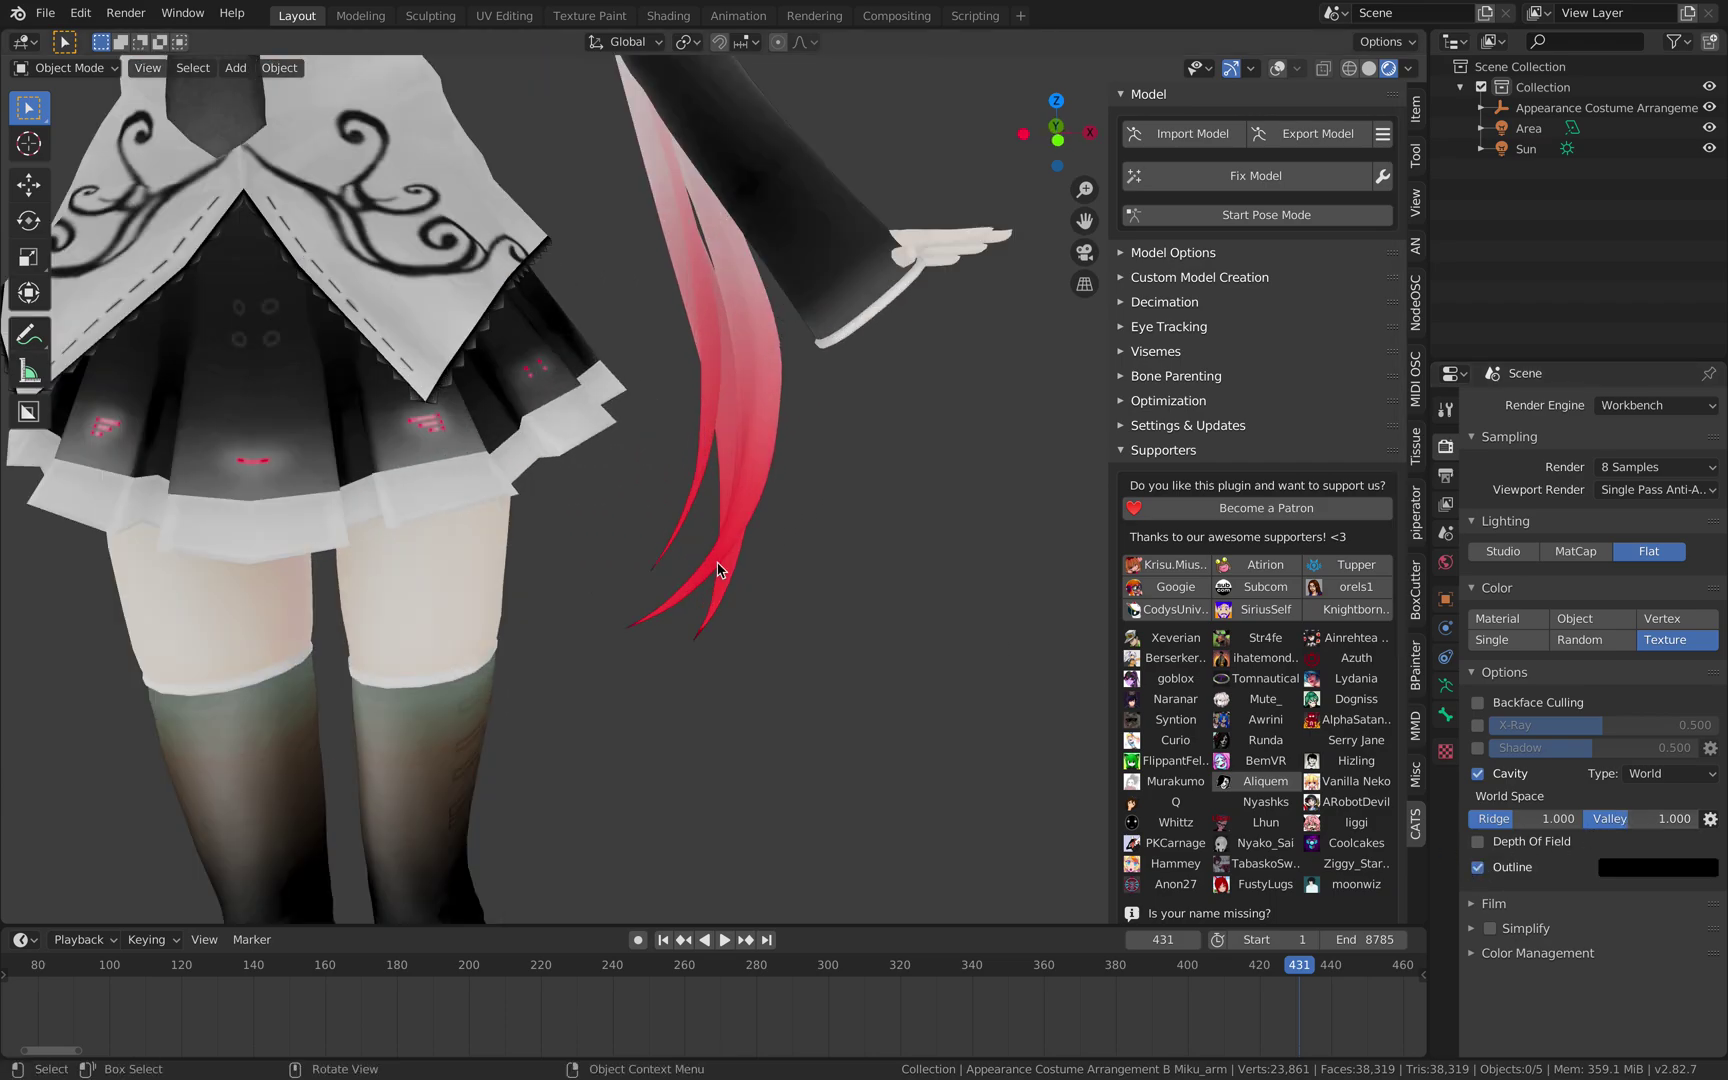
pyautogui.scroll(-3, 705, 578)
pyautogui.keyDown('shift'); pyautogui.moveTo(706, 578); pyautogui.dragTo(744, 567, button='middle'); pyautogui.keyUp('shift')
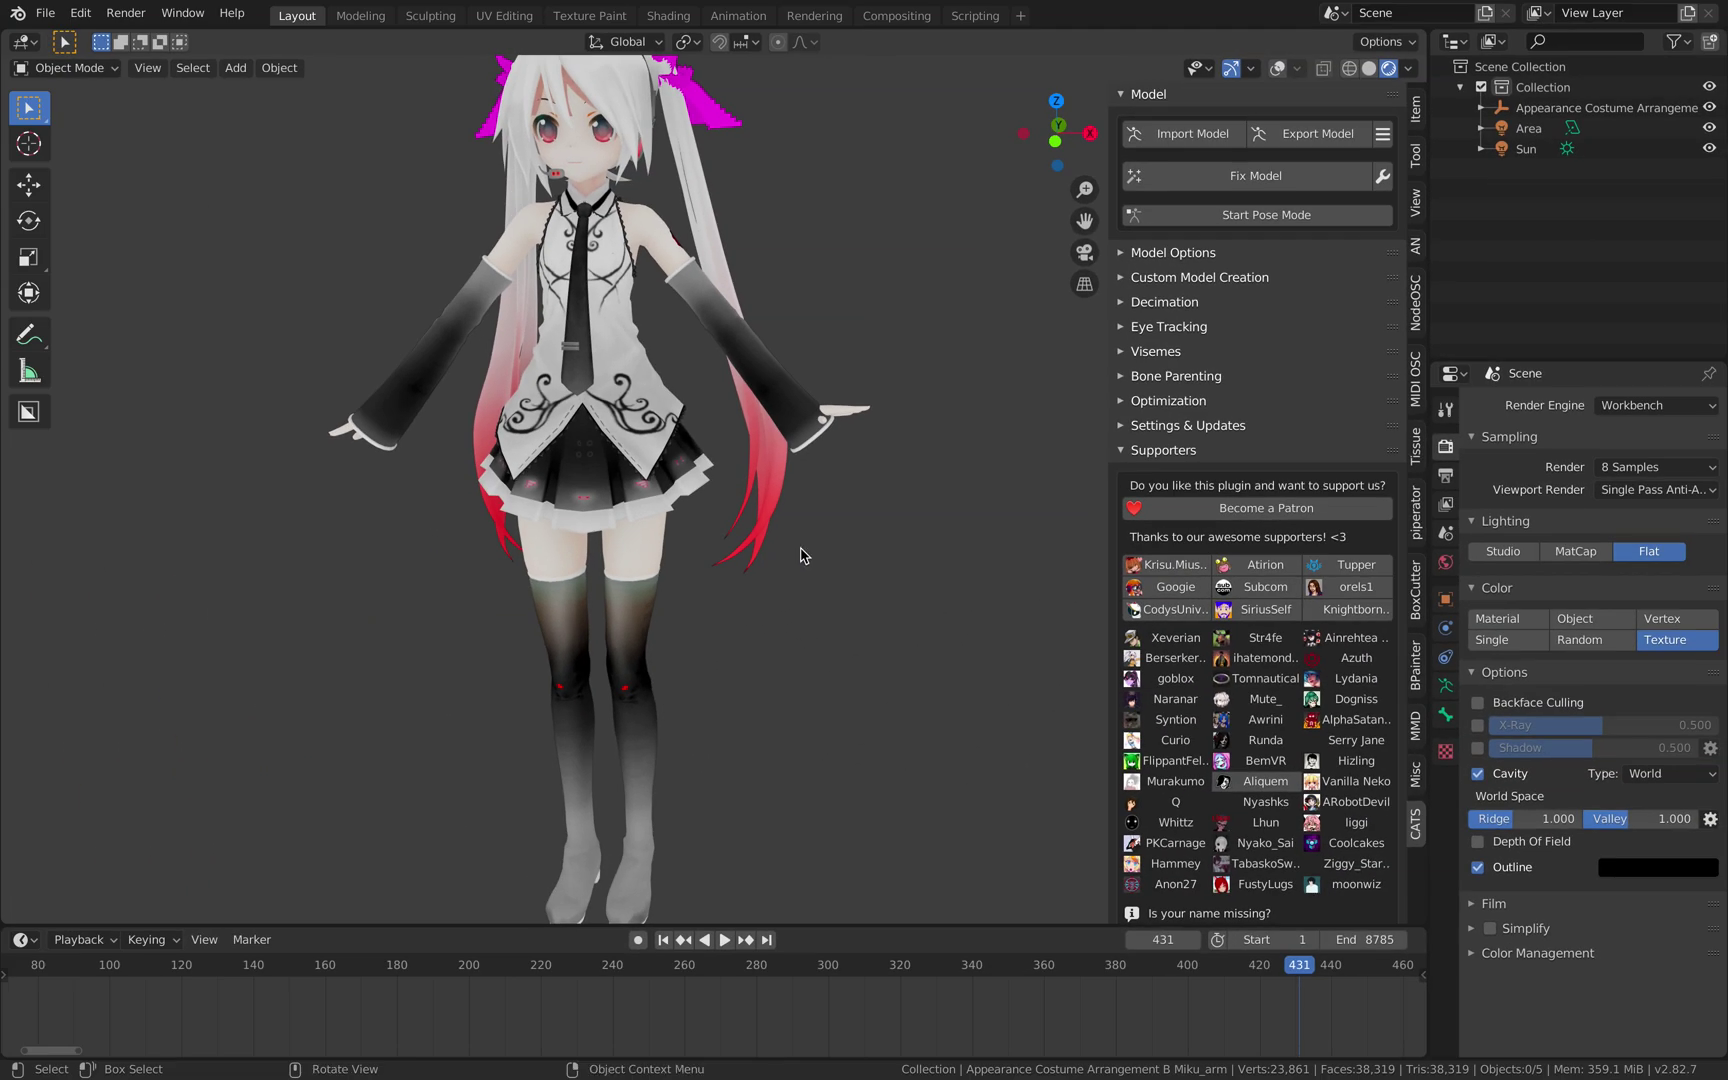
pyautogui.scroll(-4, 800, 555)
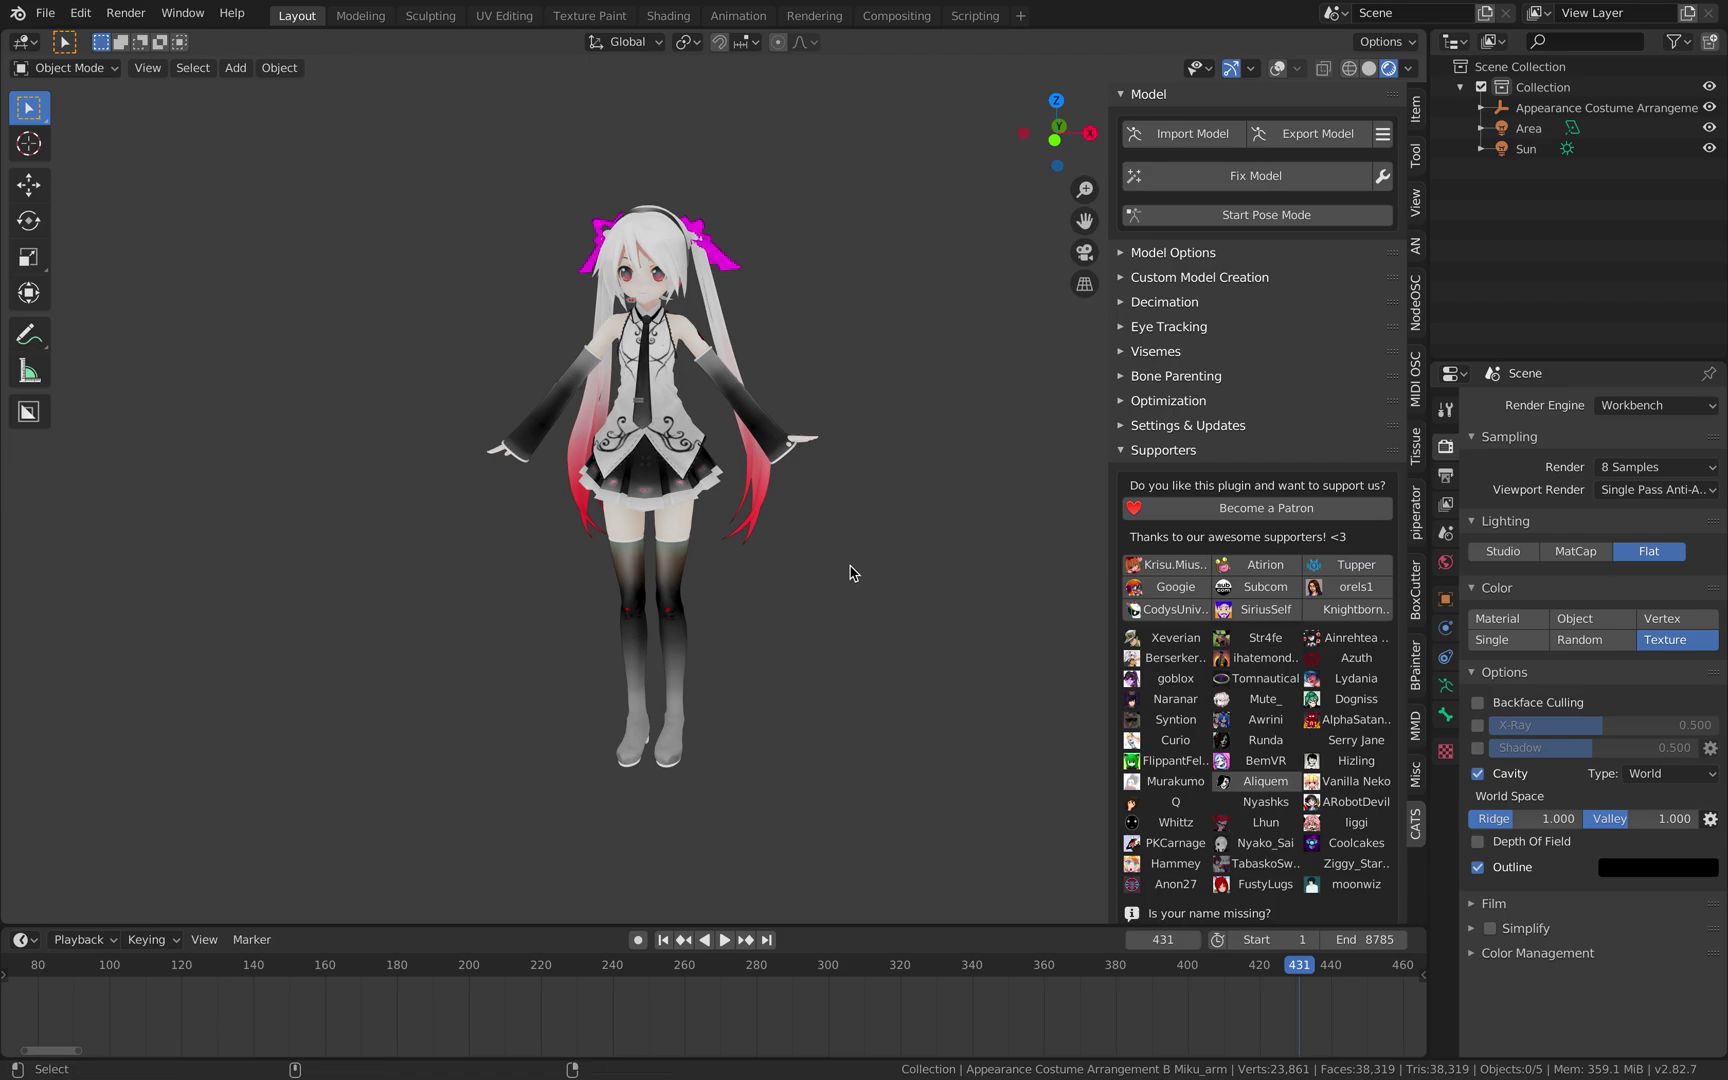
# Play the dance motion in the fullscreen viewport, then restore the normal layout and stop playback.
pyautogui.hotkey('ctrl', 'alt', 'space')
pyautogui.scroll(2, 878, 558)
pyautogui.press('space')
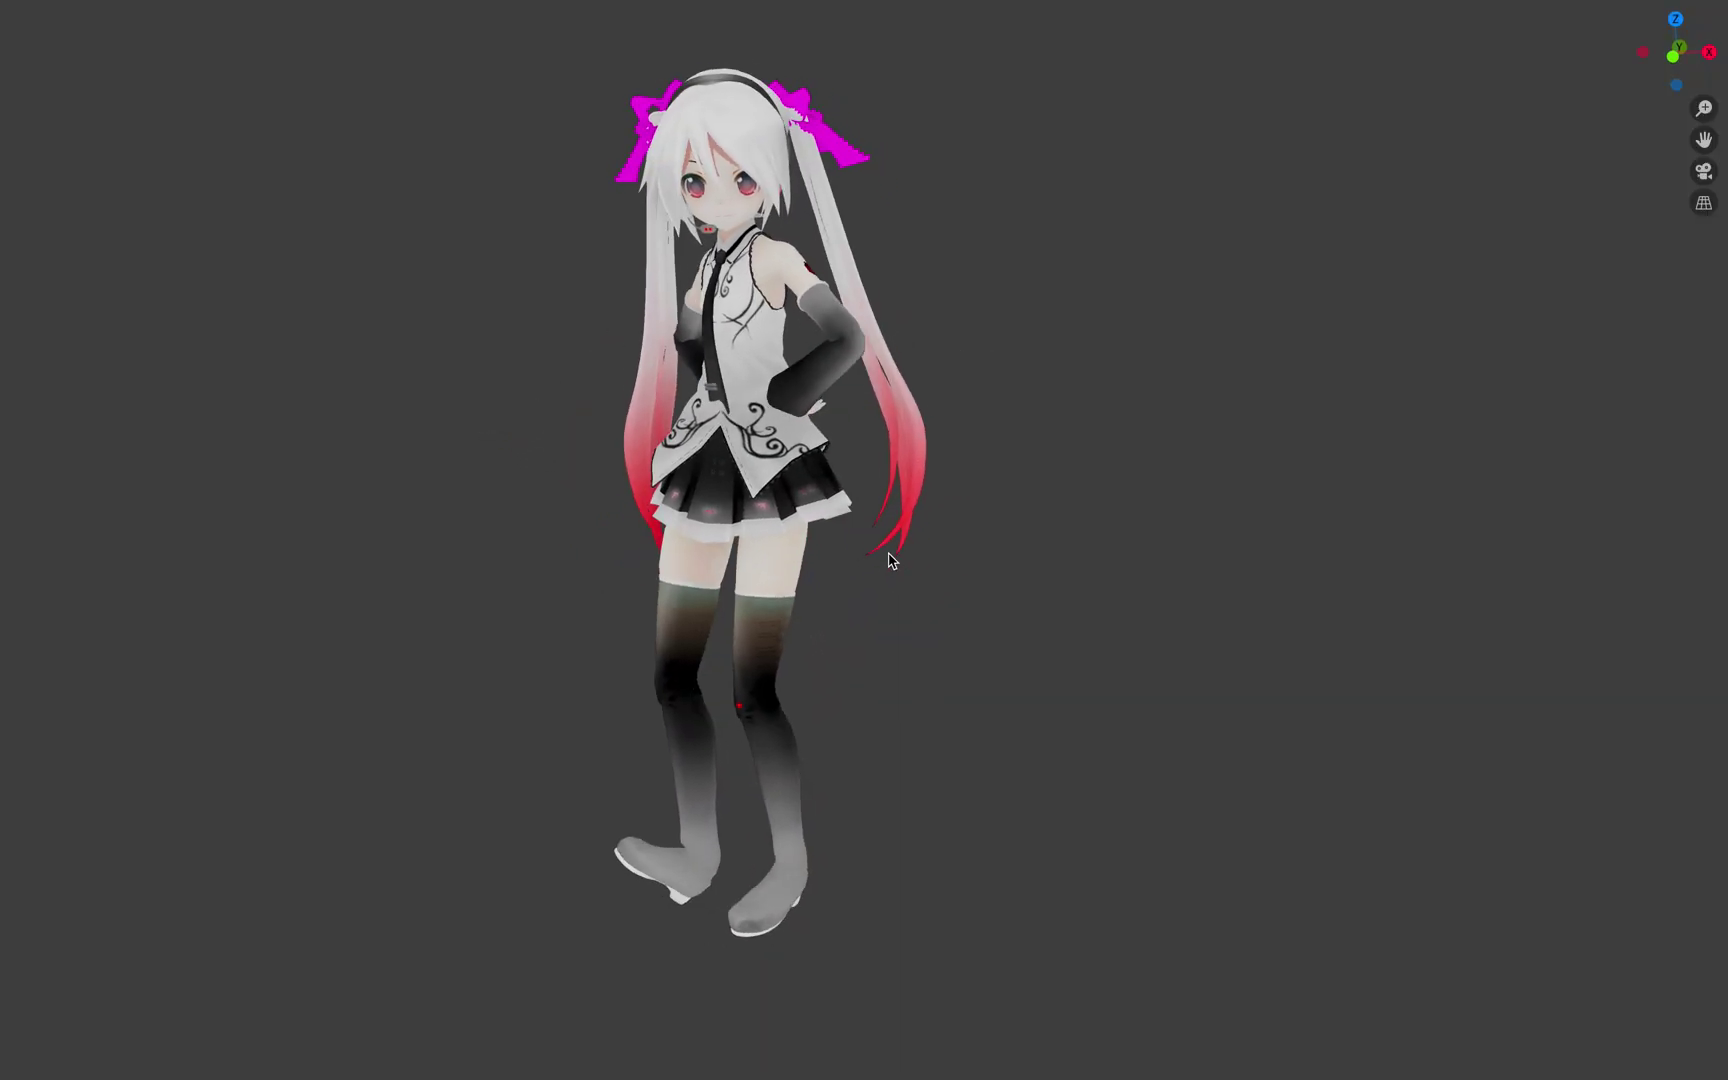
pyautogui.moveTo(636, 567)
pyautogui.mouseDown(button='middle')
pyautogui.moveTo(1238, 621)
pyautogui.moveTo(732, 556)
pyautogui.moveTo(613, 559)
pyautogui.mouseUp(button='middle')
pyautogui.hotkey('ctrl', 'alt', 'space')
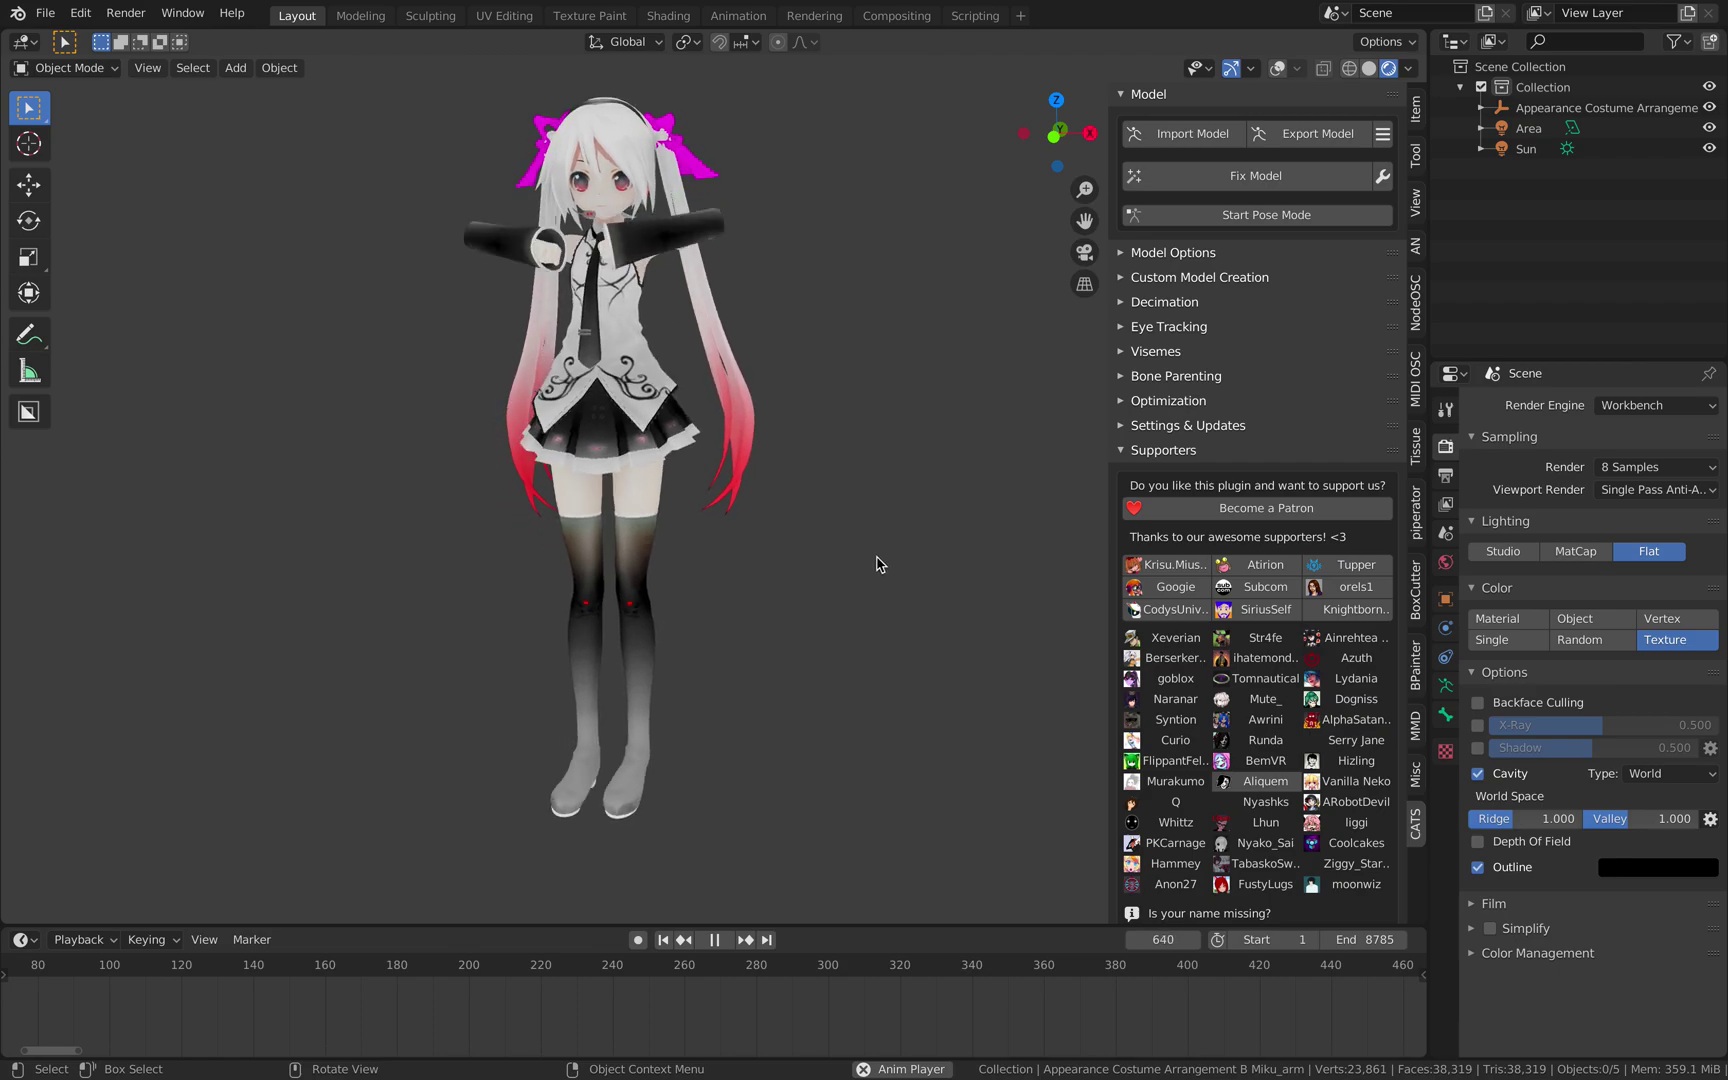
pyautogui.press('space')
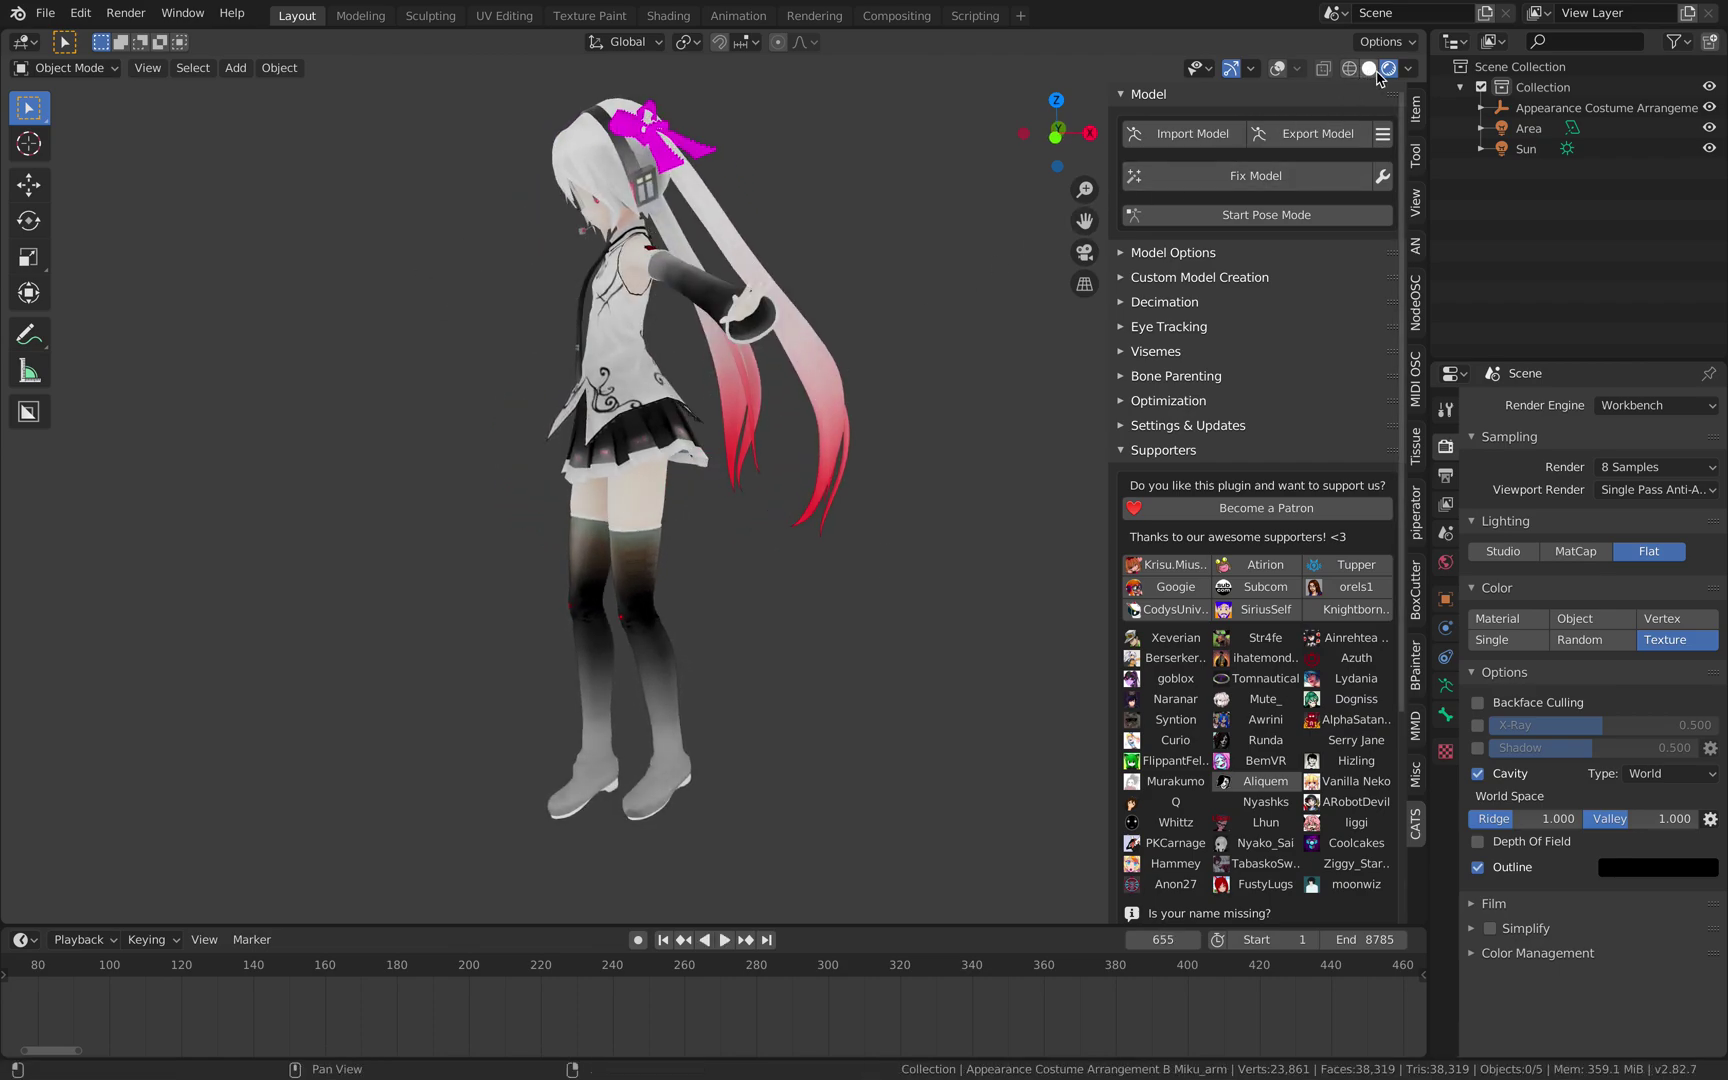
# Set the World's viewport display color to bright green with hue 0.370, saturation 1.000 and value 1.000.
pyautogui.click(1528, 591)
pyautogui.click(1516, 612)
pyautogui.click(1445, 562)
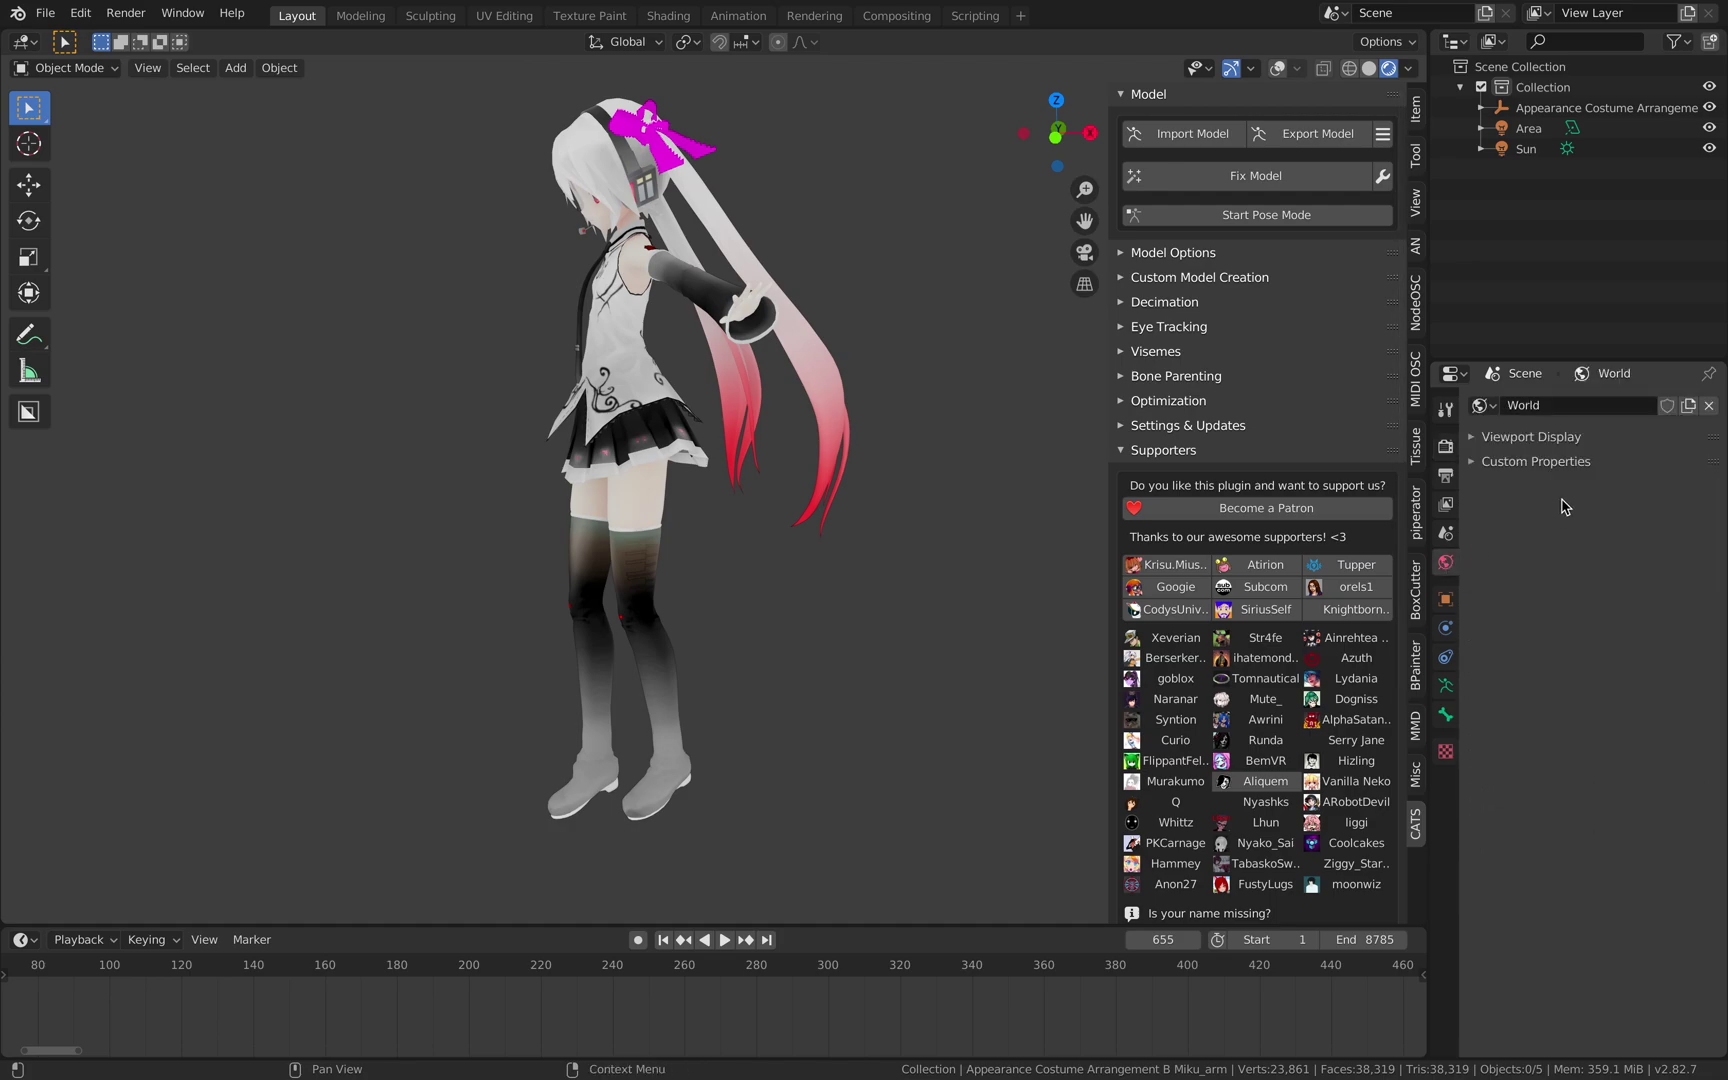
pyautogui.click(1556, 462)
pyautogui.click(1549, 437)
pyautogui.click(1610, 464)
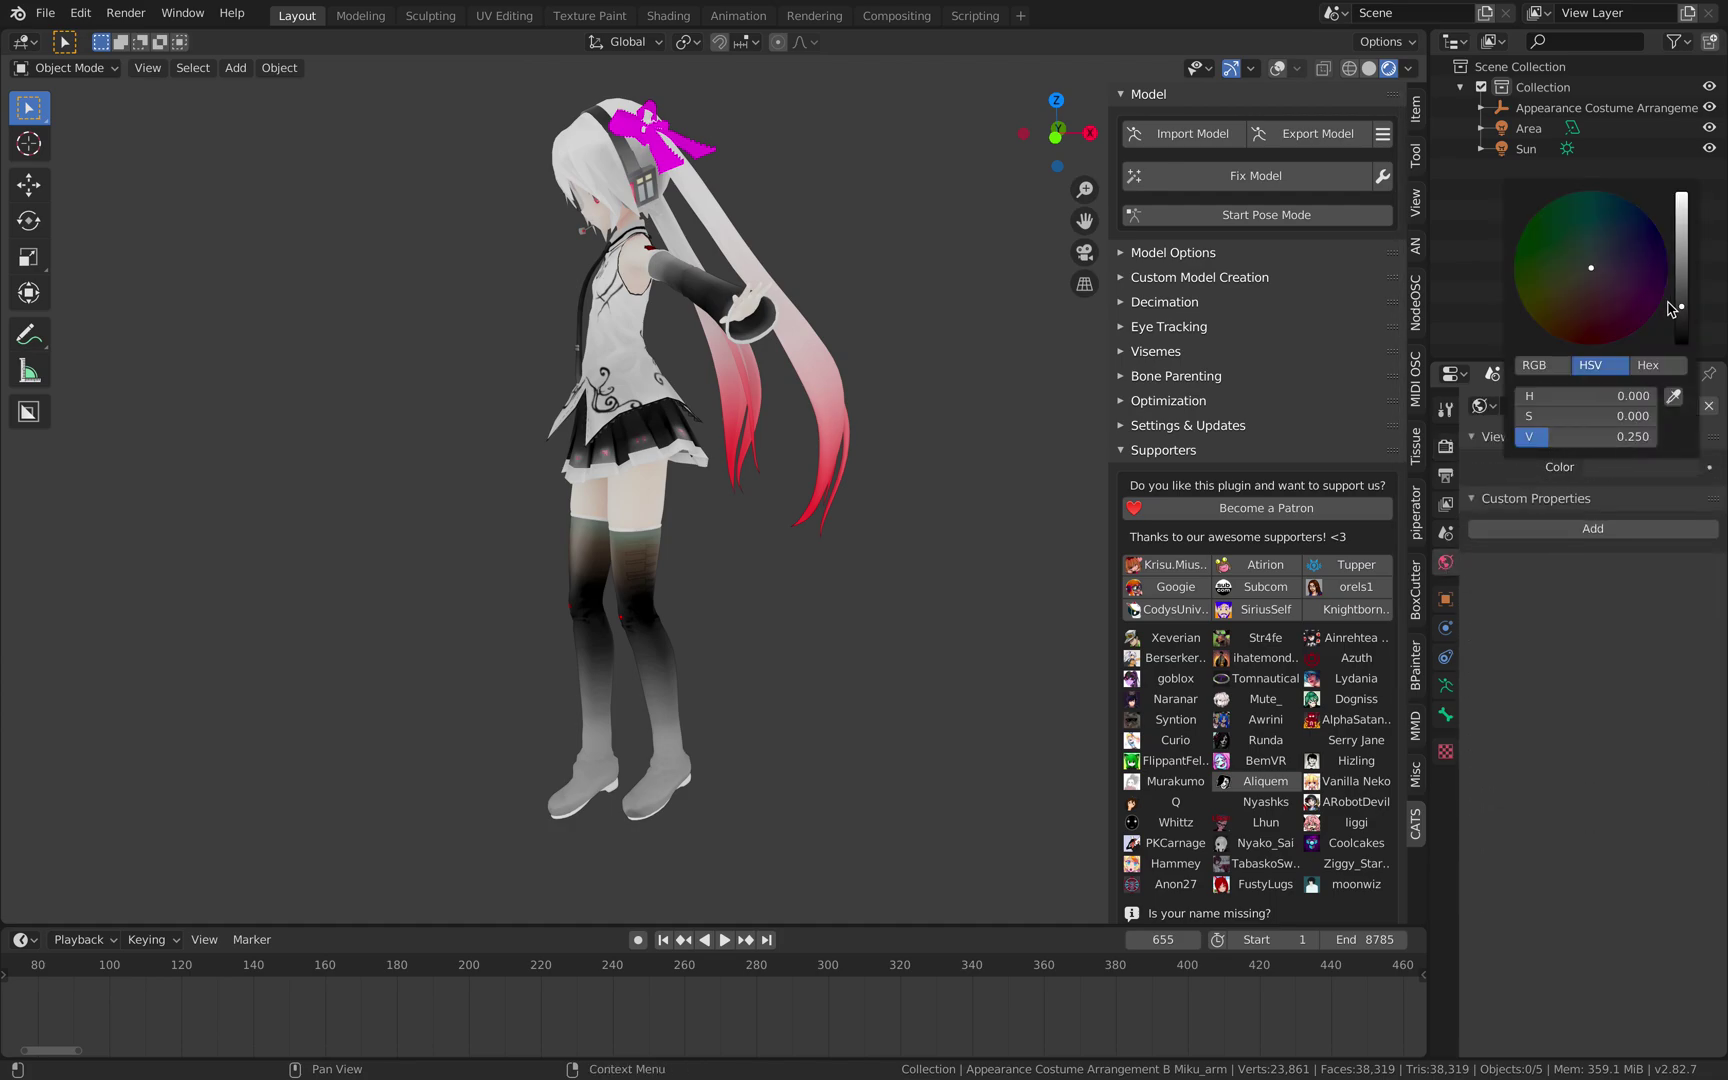
pyautogui.moveTo(1683, 286)
pyautogui.mouseDown()
pyautogui.moveTo(1681, 220)
pyautogui.moveTo(1583, 254)
pyautogui.moveTo(1537, 212)
pyautogui.mouseUp()
pyautogui.moveTo(1601, 442)
pyautogui.mouseDown()
pyautogui.moveTo(1620, 412)
pyautogui.moveTo(1557, 407)
pyautogui.moveTo(1627, 407)
pyautogui.moveTo(1612, 407)
pyautogui.mouseUp()
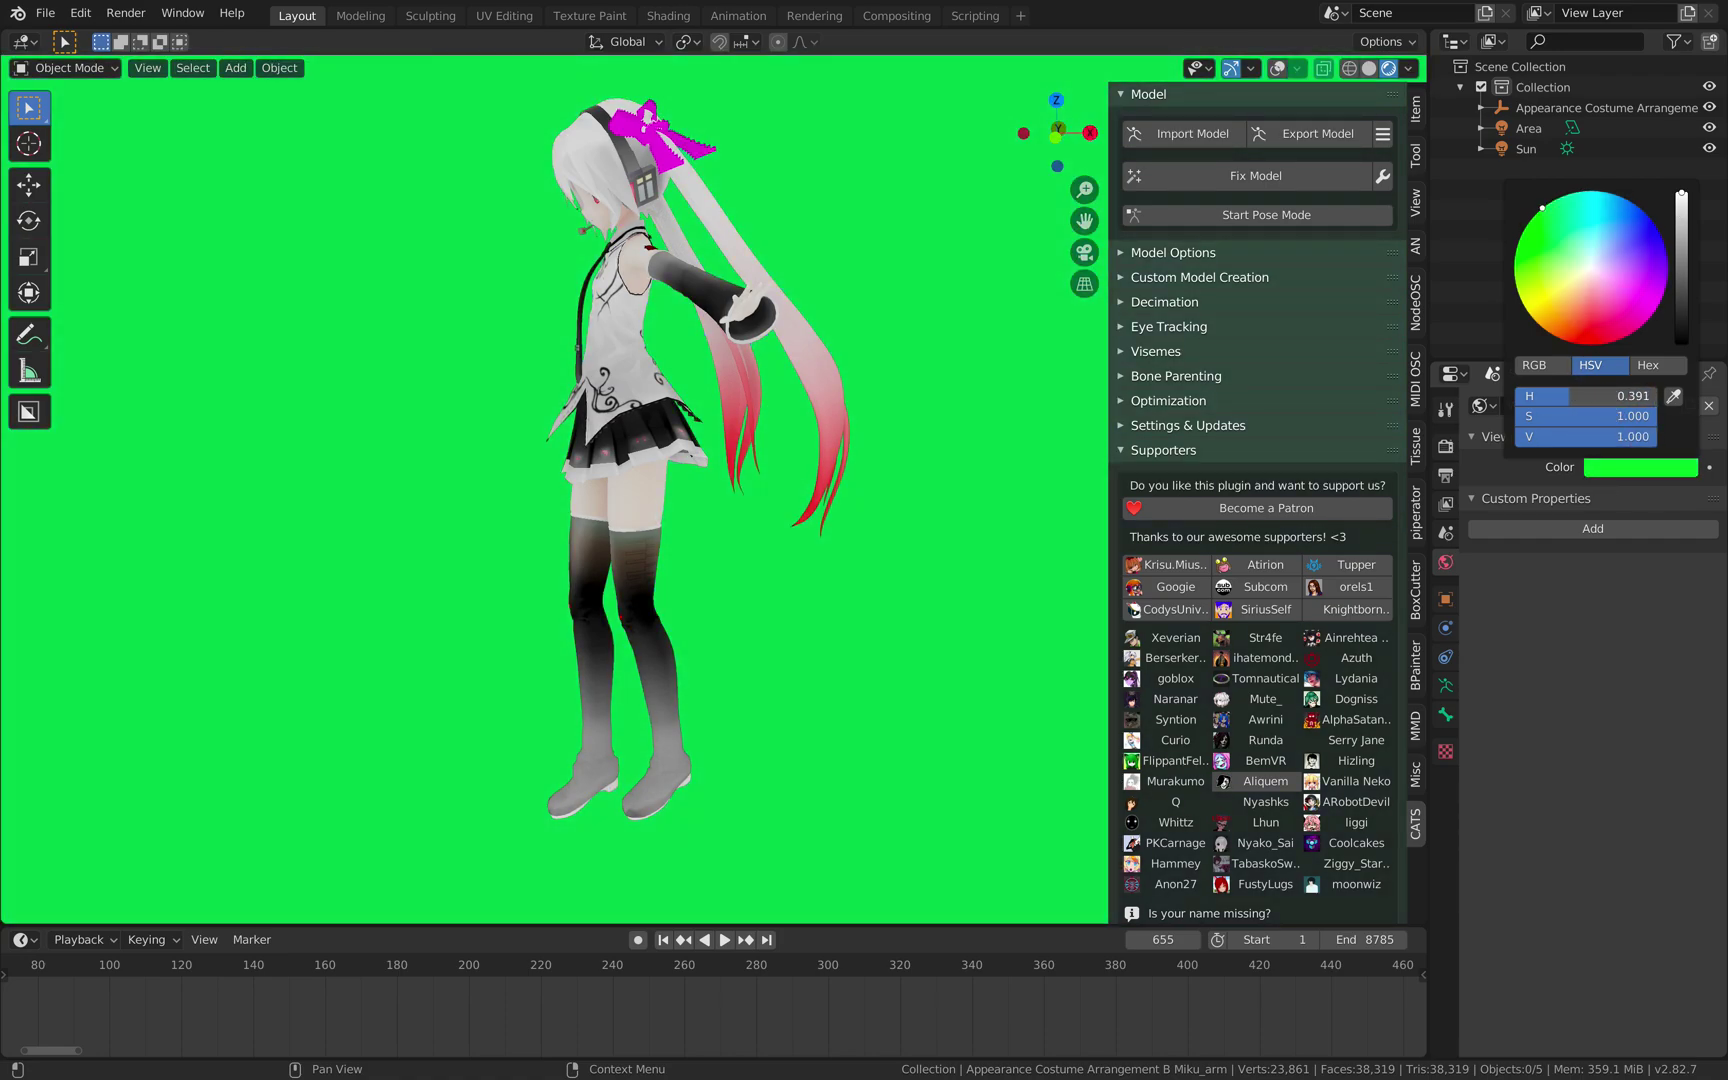
# Set the World's viewport display color in RGB to pure green with red 0.000, green 1.000 and blue 0.000.
pyautogui.click(1548, 366)
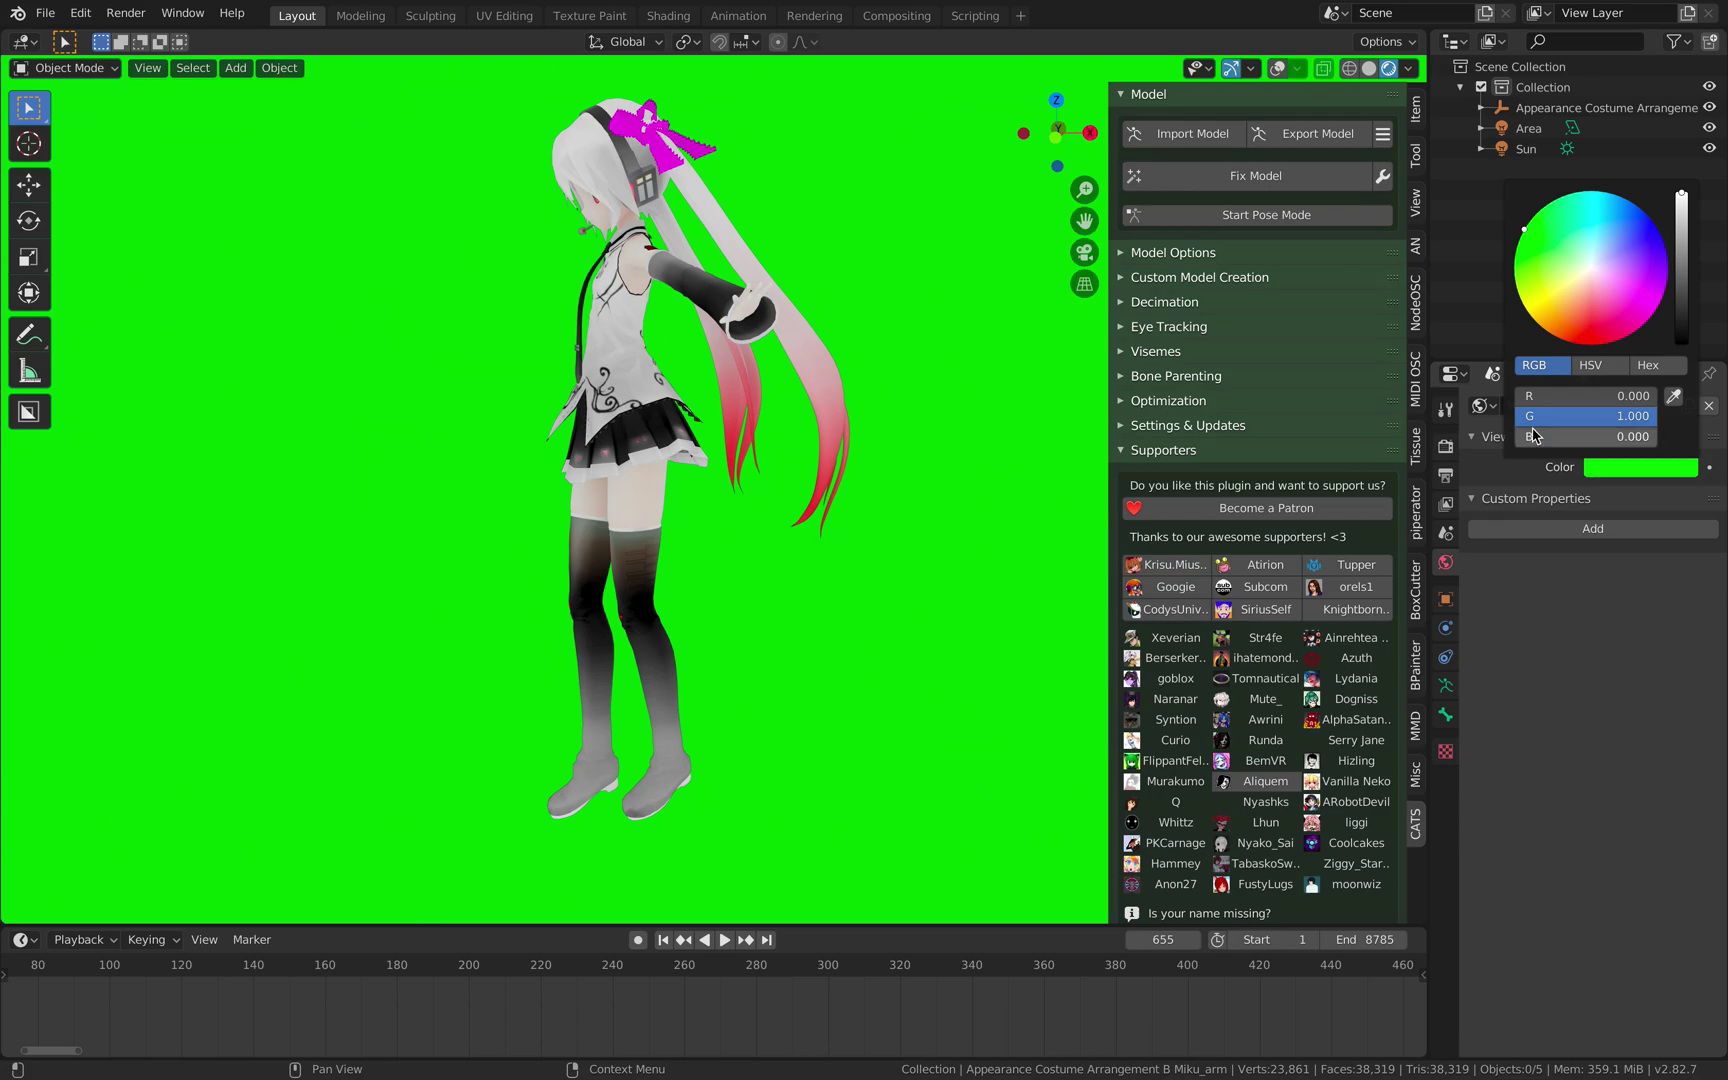
pyautogui.moveTo(768, 392); pyautogui.dragTo(897, 450, button='middle')
pyautogui.scroll(1, 889, 429)
# Play the dance motion against the green background, jump back to about frame 383, and stop playback at frame 443.
pyautogui.press('space')
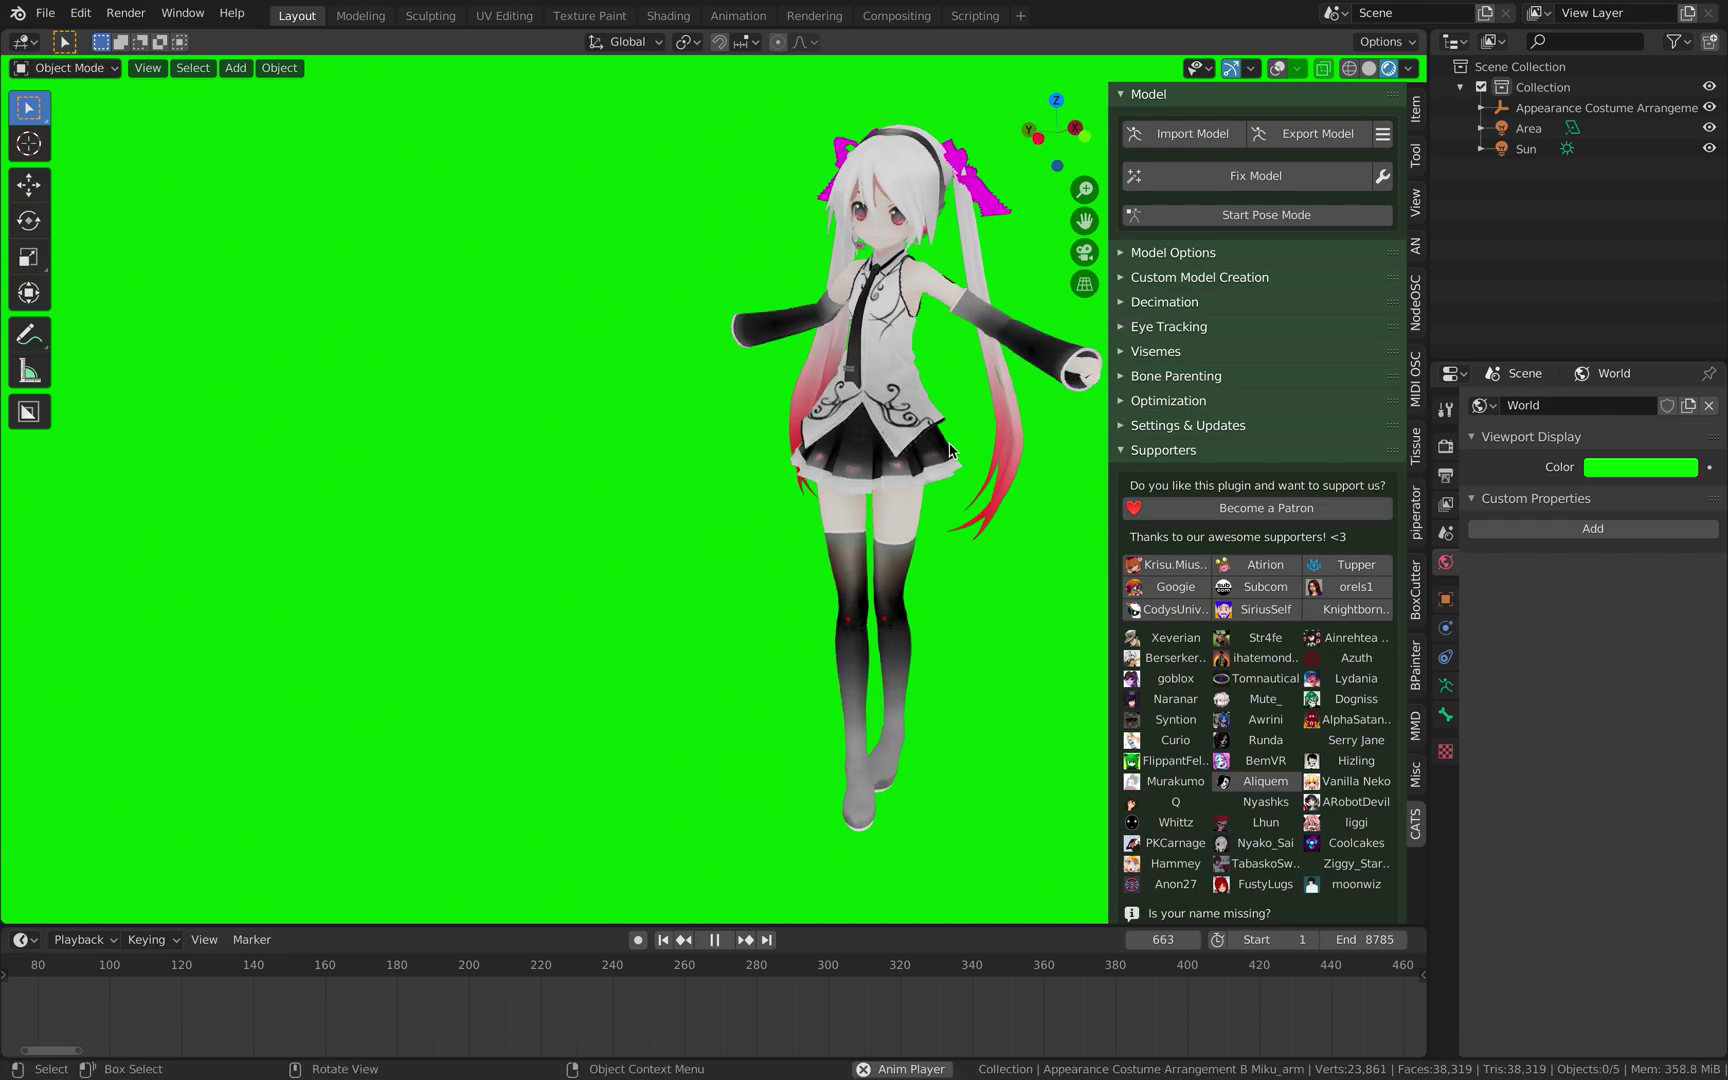
pyautogui.keyDown('shift'); pyautogui.moveTo(884, 540); pyautogui.dragTo(750, 511, button='middle'); pyautogui.keyUp('shift')
pyautogui.moveTo(750, 511); pyautogui.dragTo(660, 508, button='middle')
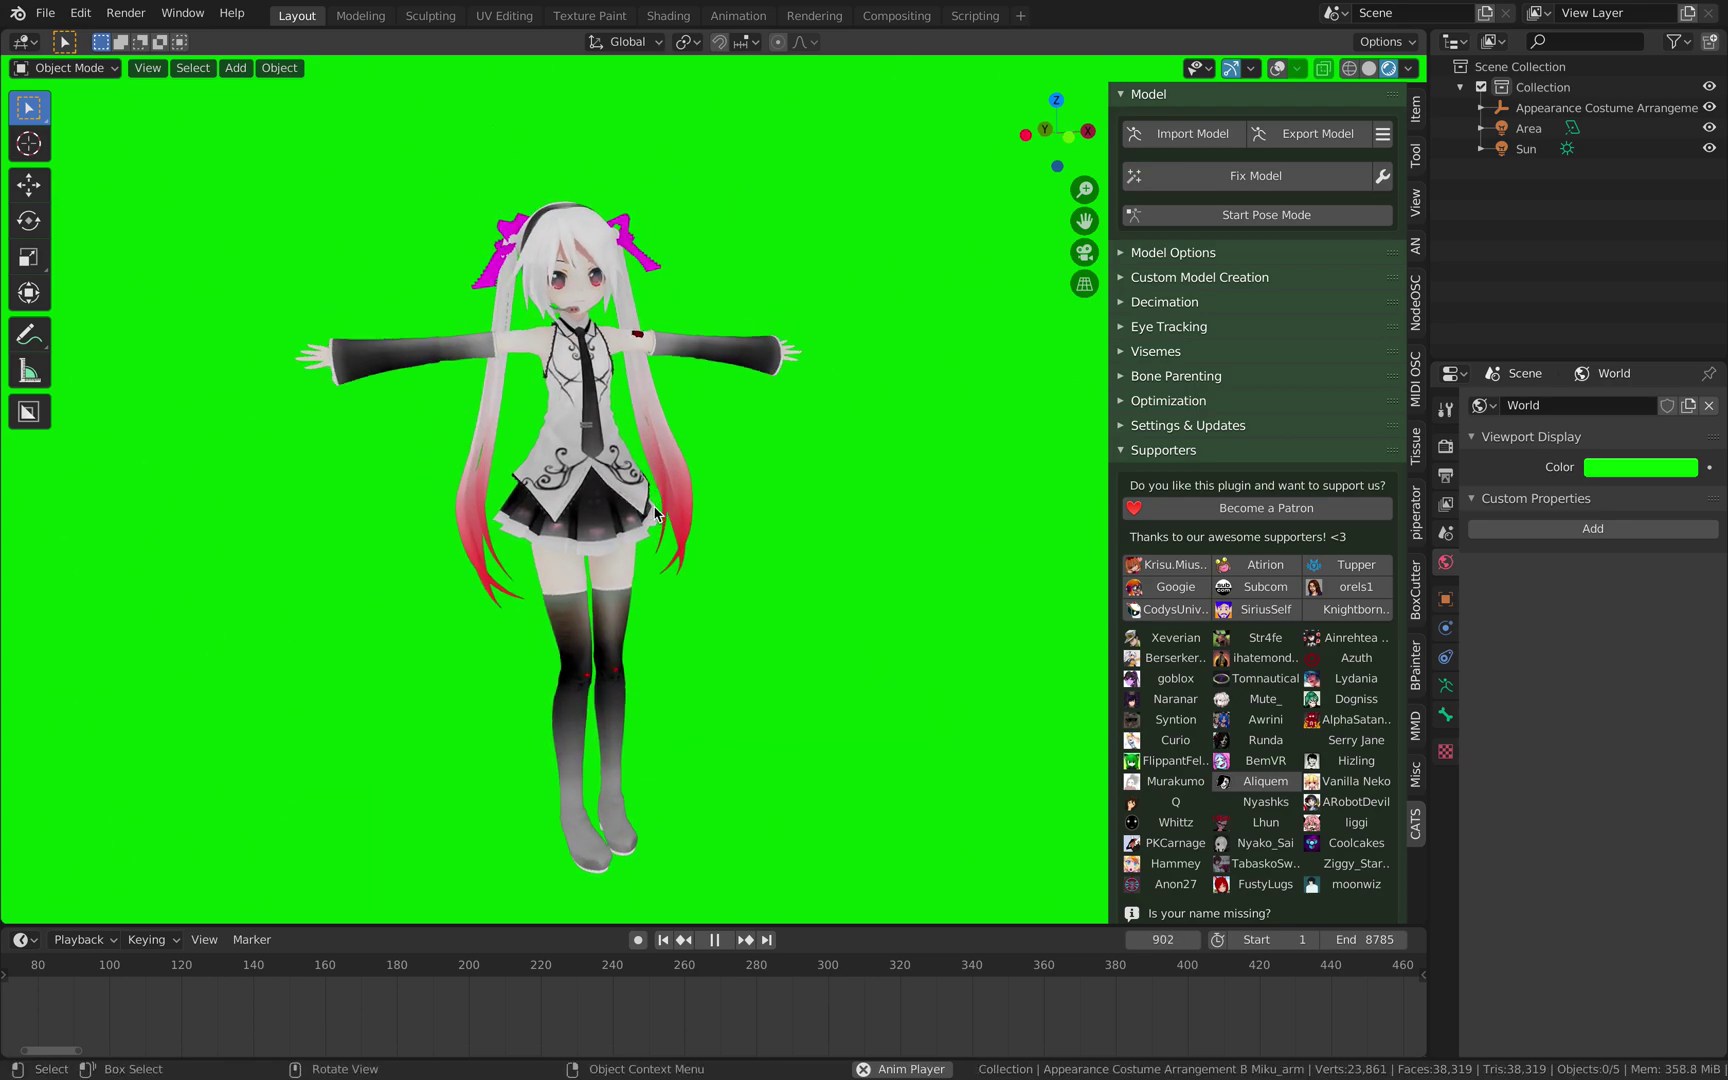
pyautogui.press('space')
pyautogui.moveTo(634, 972); pyautogui.dragTo(722, 901)
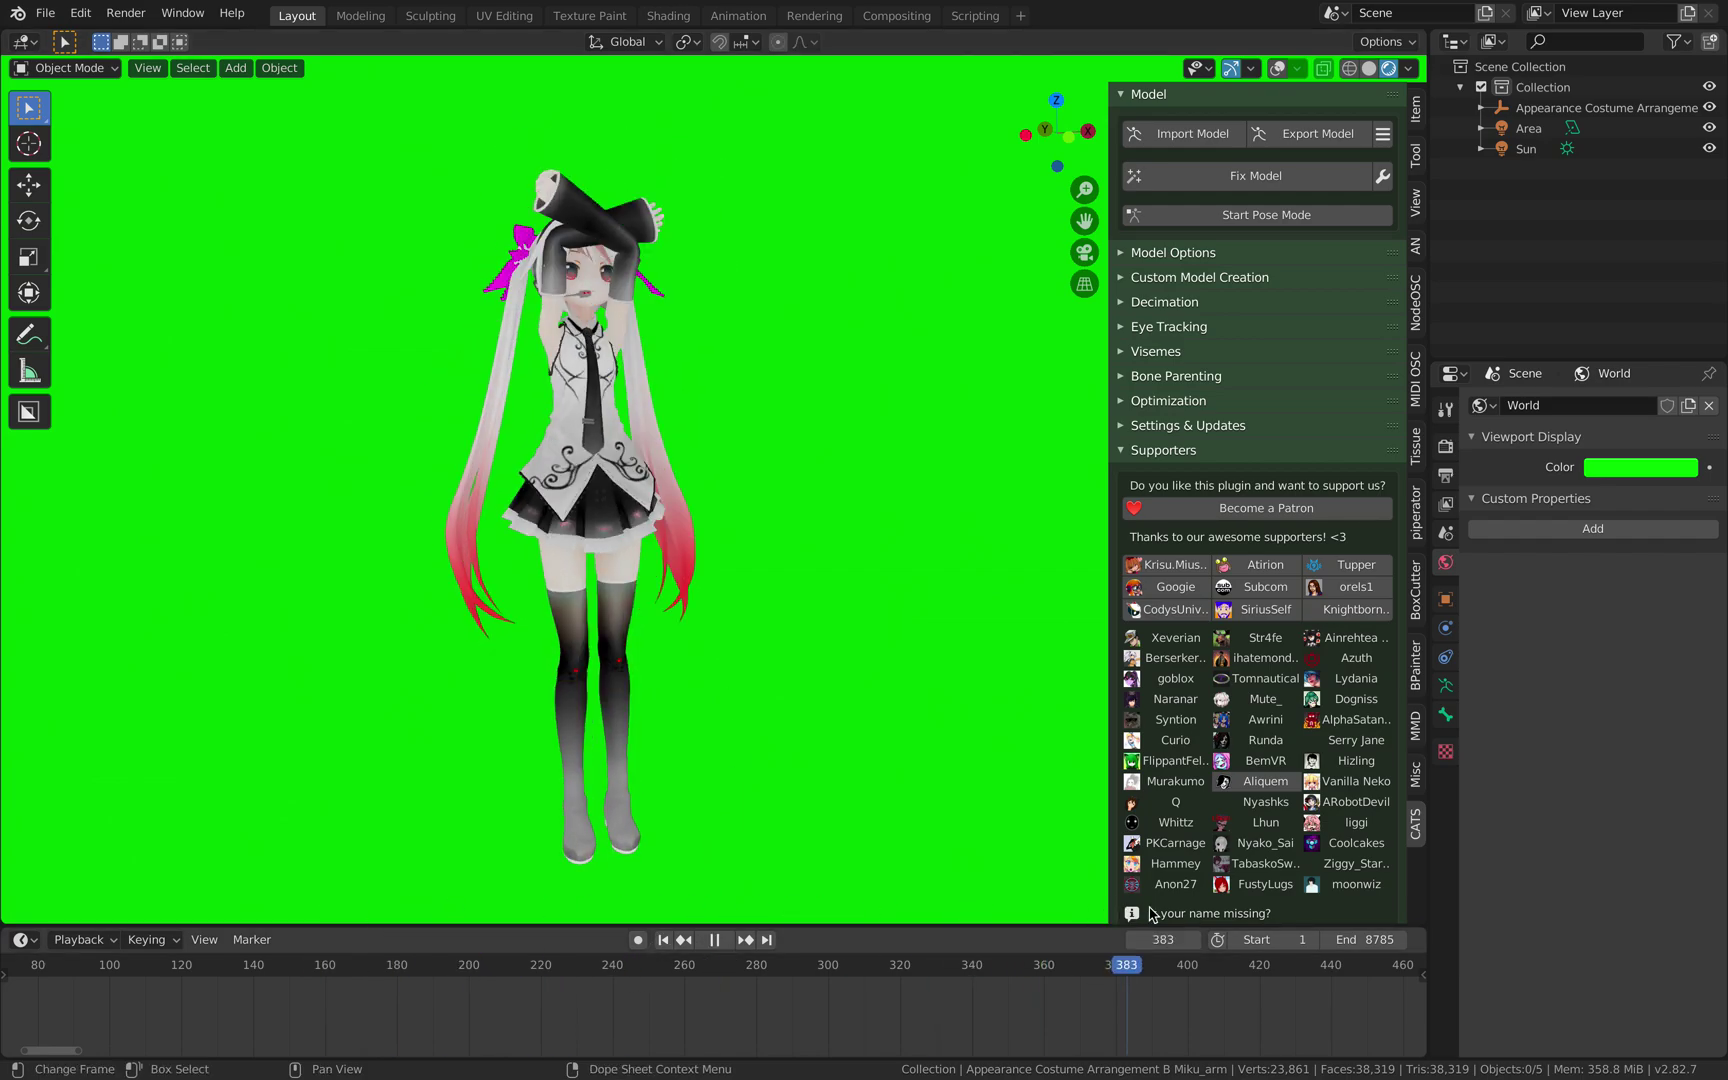
pyautogui.press('space')
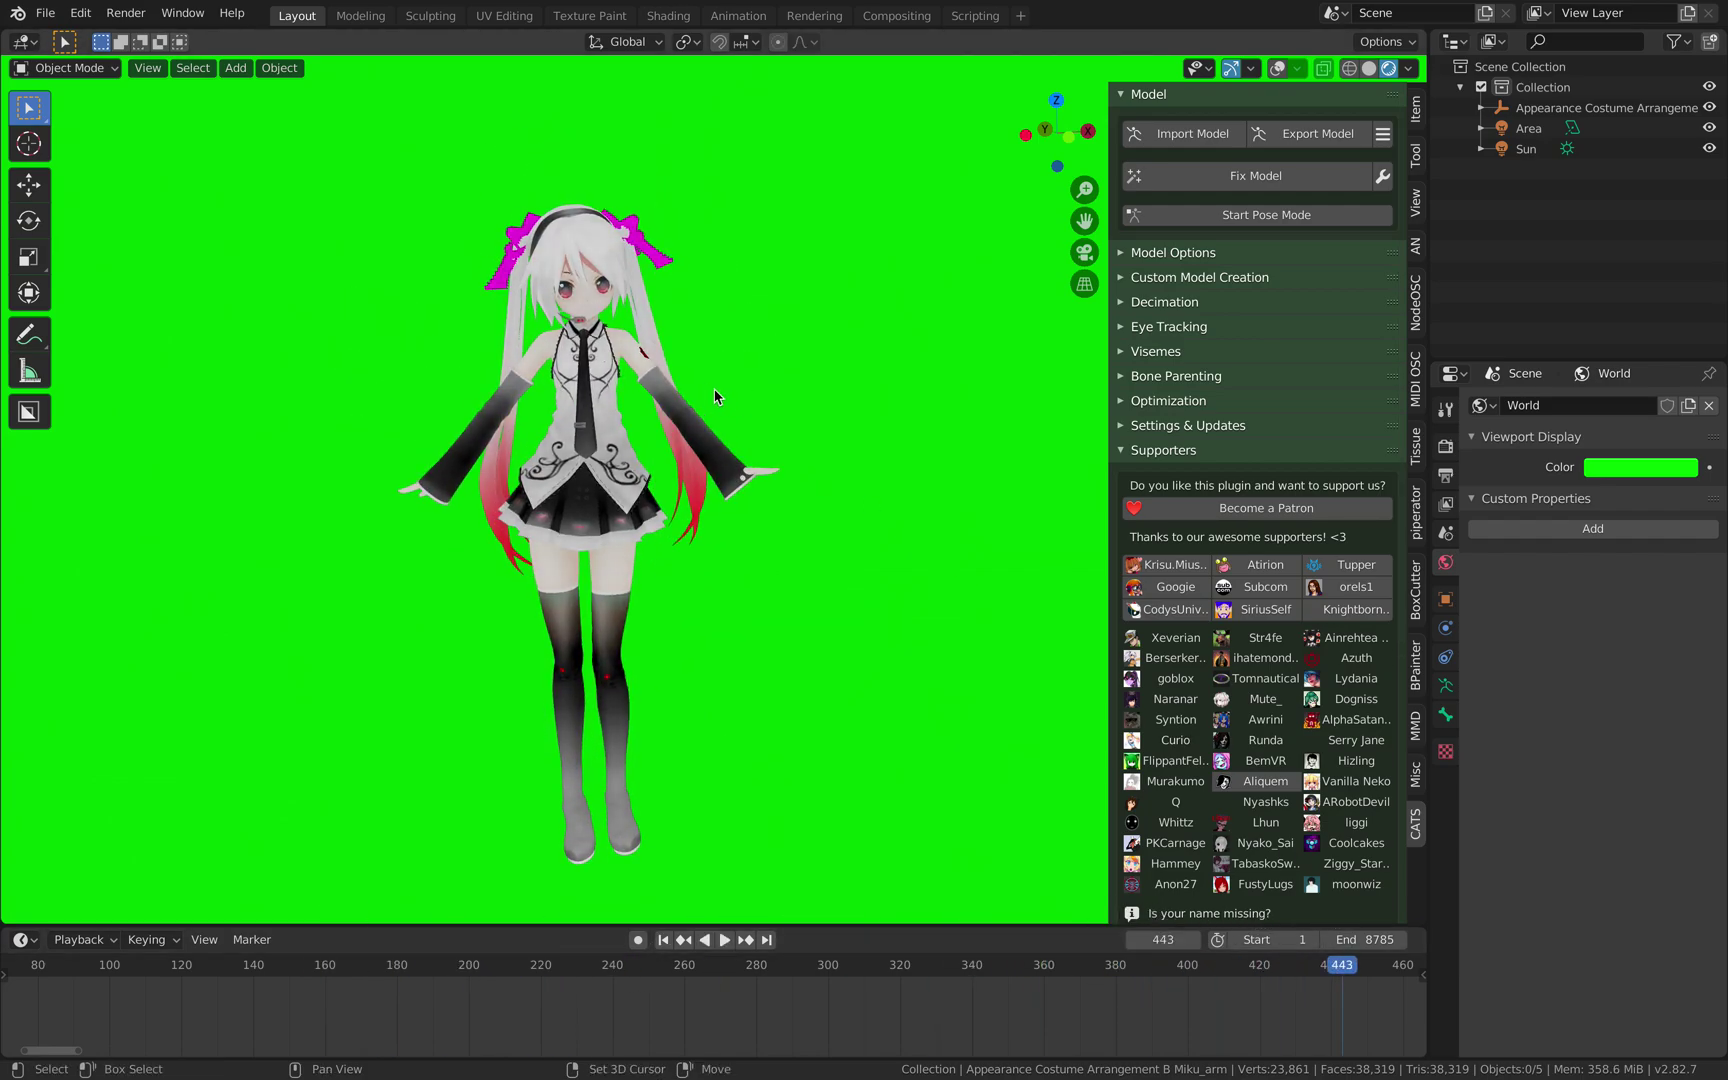
# Collapse the viewport sidebar and frame the model's upper body in the widened view.
pyautogui.scroll(3, 779, 513)
pyautogui.keyDown('shift'); pyautogui.moveTo(717, 393); pyautogui.dragTo(739, 487, button='middle'); pyautogui.keyUp('shift')
pyautogui.scroll(3, 740, 487)
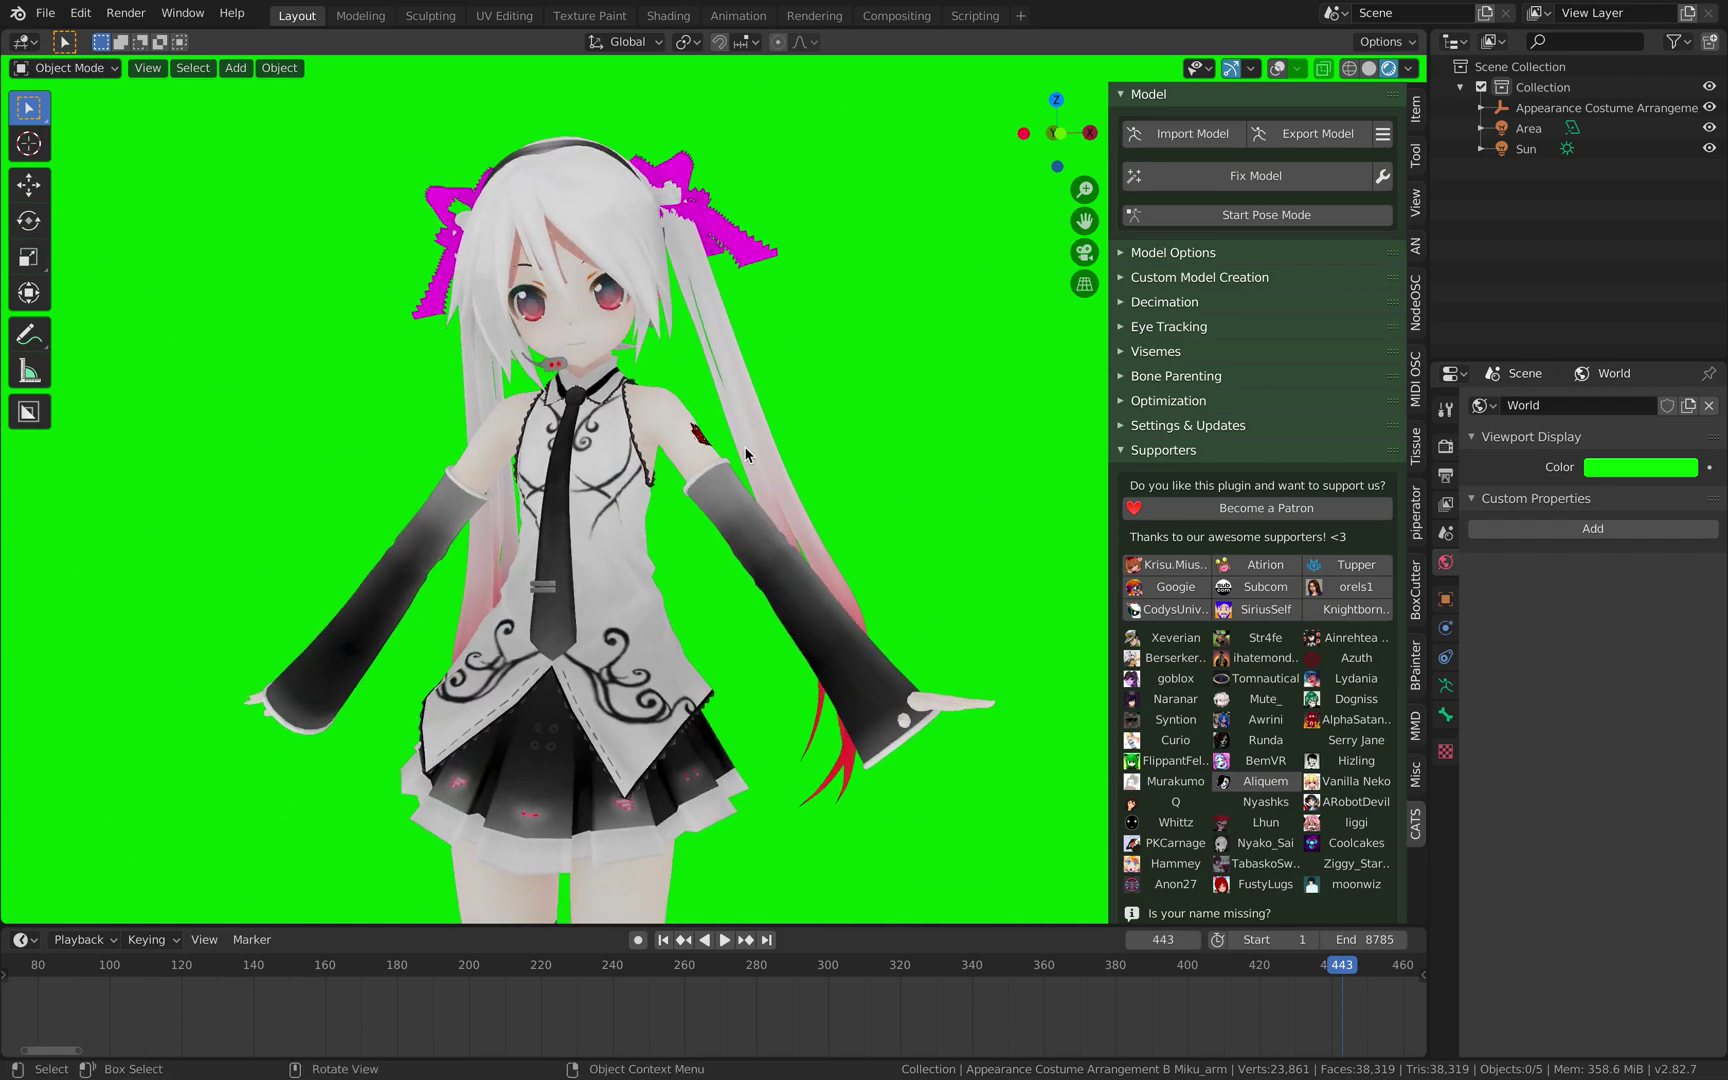
pyautogui.moveTo(686, 425); pyautogui.dragTo(908, 395, button='middle')
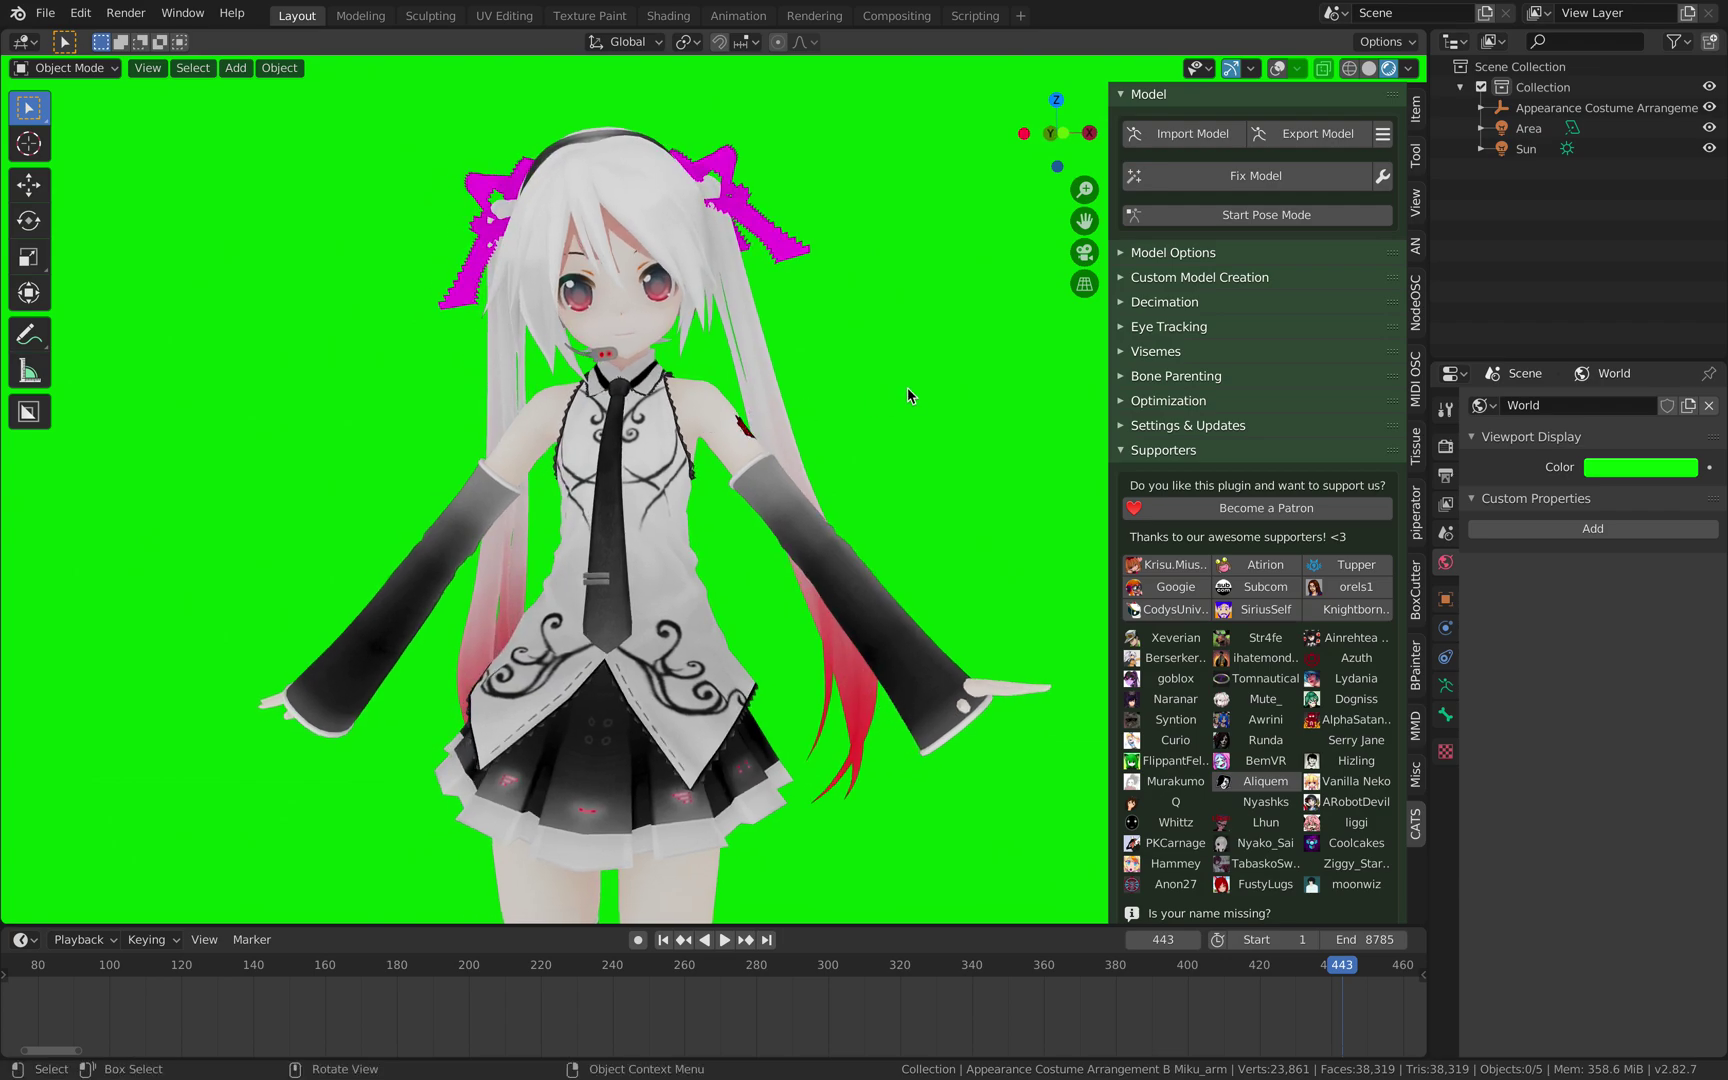
pyautogui.moveTo(1108, 379); pyautogui.dragTo(1420, 379)
pyautogui.keyDown('shift'); pyautogui.moveTo(988, 369); pyautogui.dragTo(1021, 383, button='middle'); pyautogui.keyUp('shift')
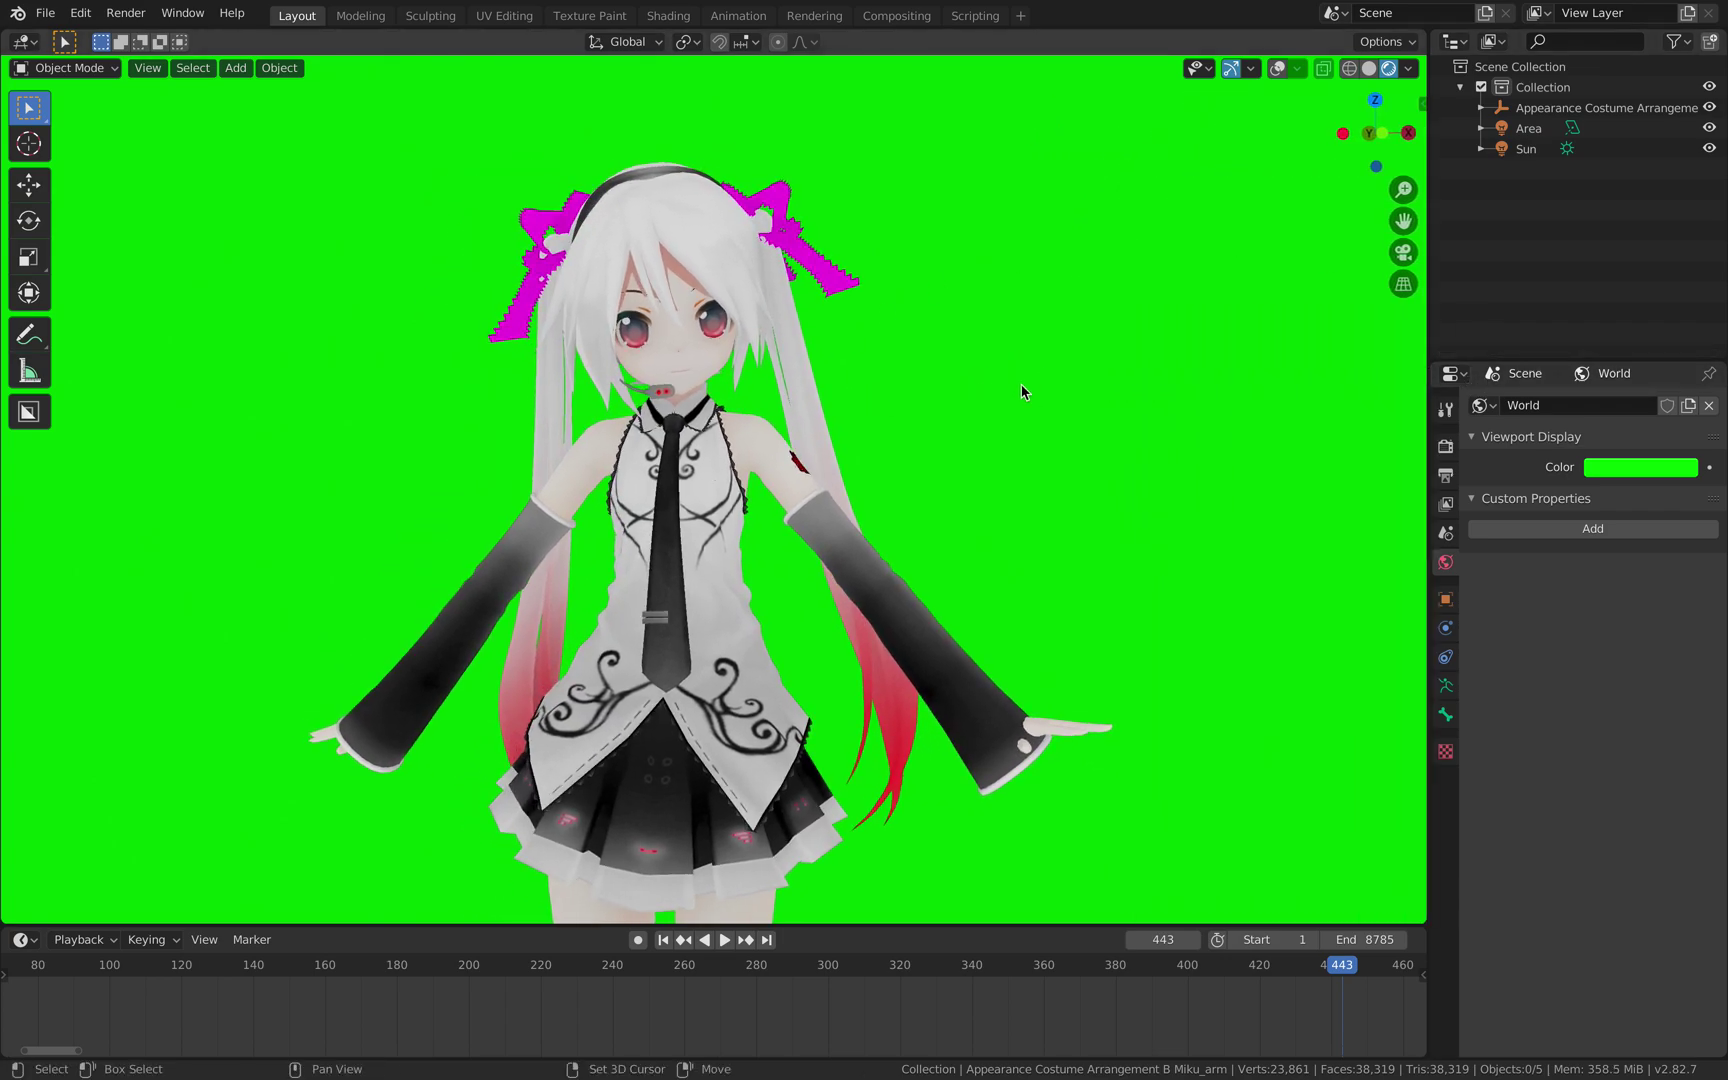
# Select the Miku mesh, open its object data properties, and enlarge the Shape Keys list.
pyautogui.scroll(2, 955, 383)
pyautogui.keyDown('shift'); pyautogui.moveTo(865, 383); pyautogui.dragTo(884, 505, button='middle'); pyautogui.keyUp('shift')
pyautogui.scroll(4, 841, 409)
pyautogui.click(781, 369)
pyautogui.scroll(-4, 782, 375)
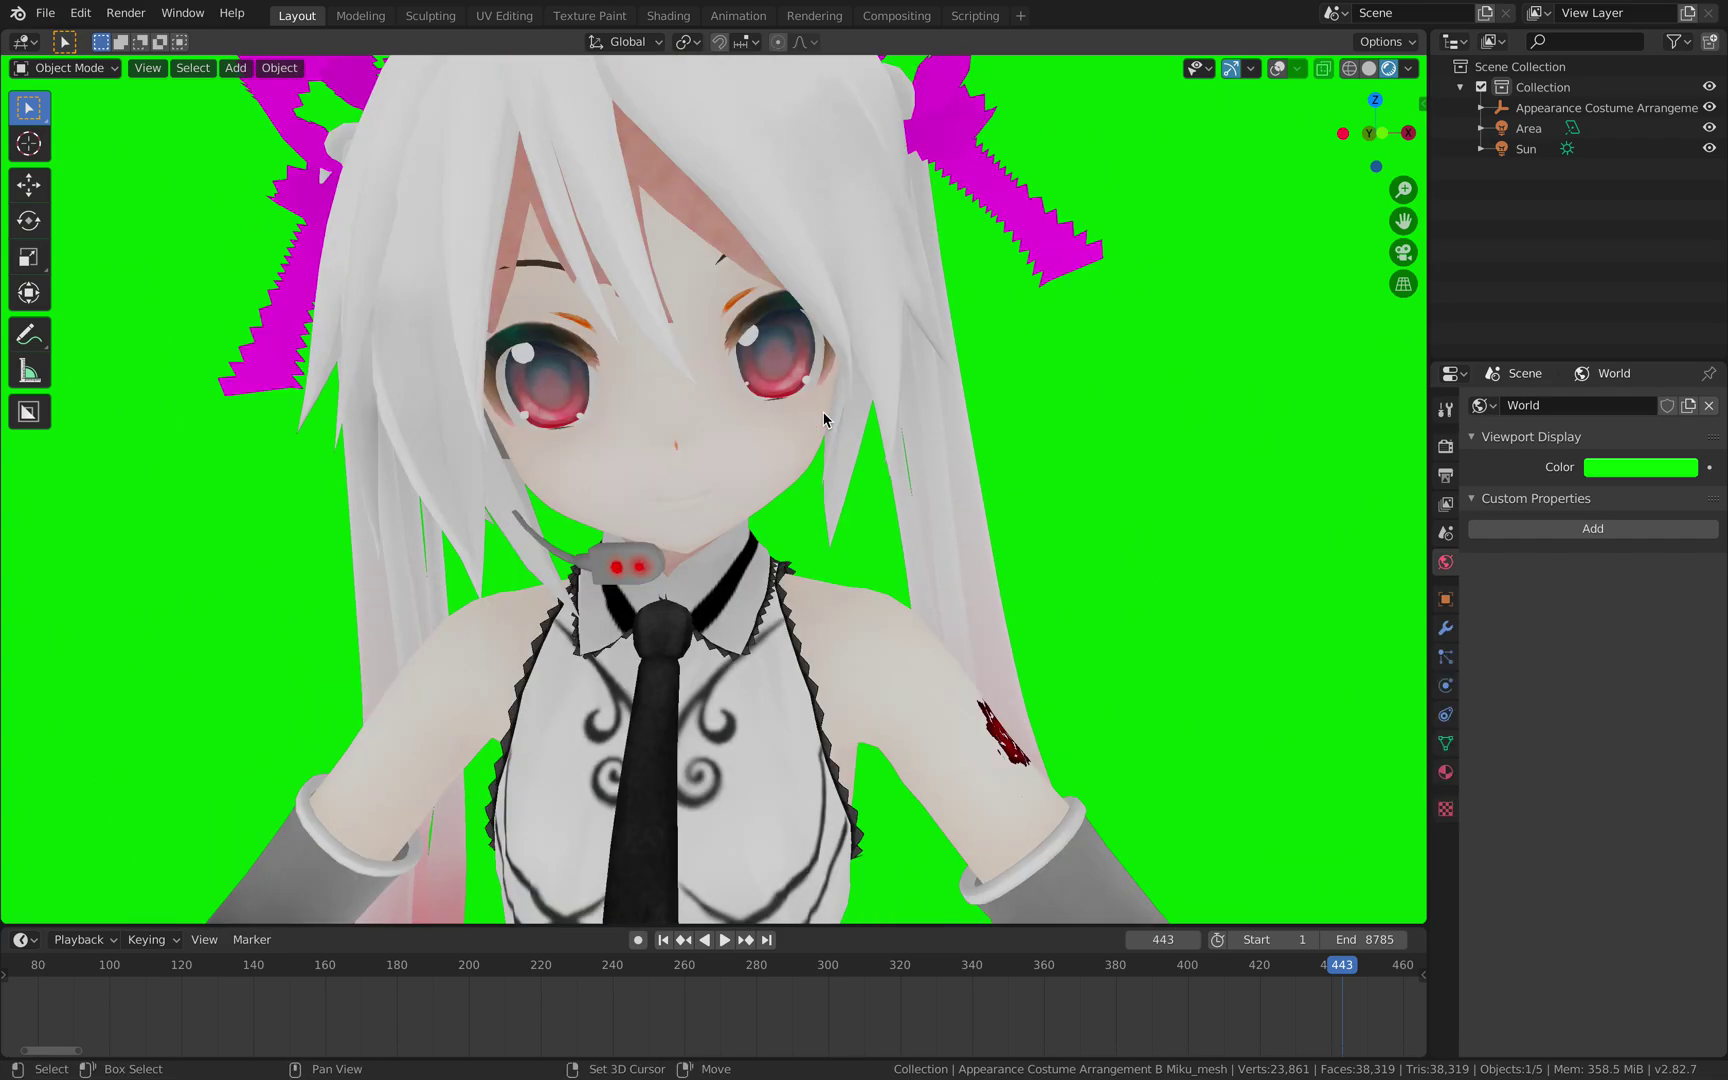
pyautogui.click(1445, 741)
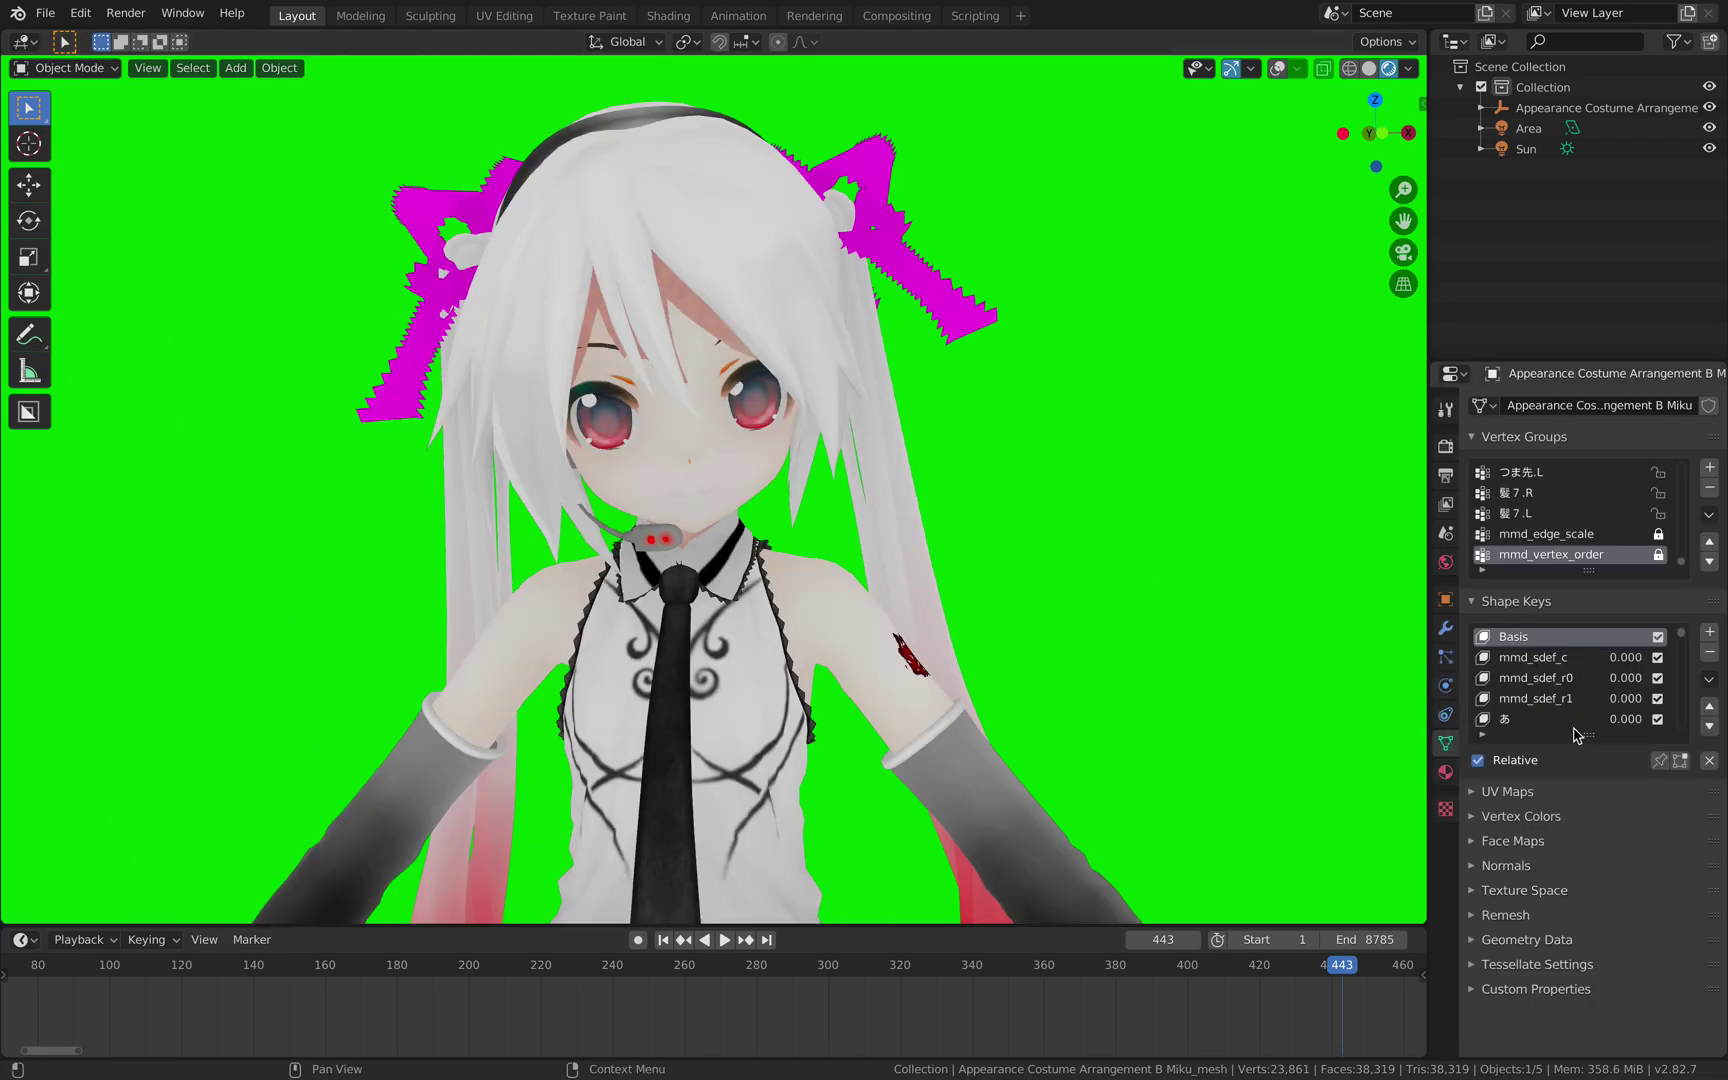
pyautogui.moveTo(1584, 734); pyautogui.dragTo(1581, 869)
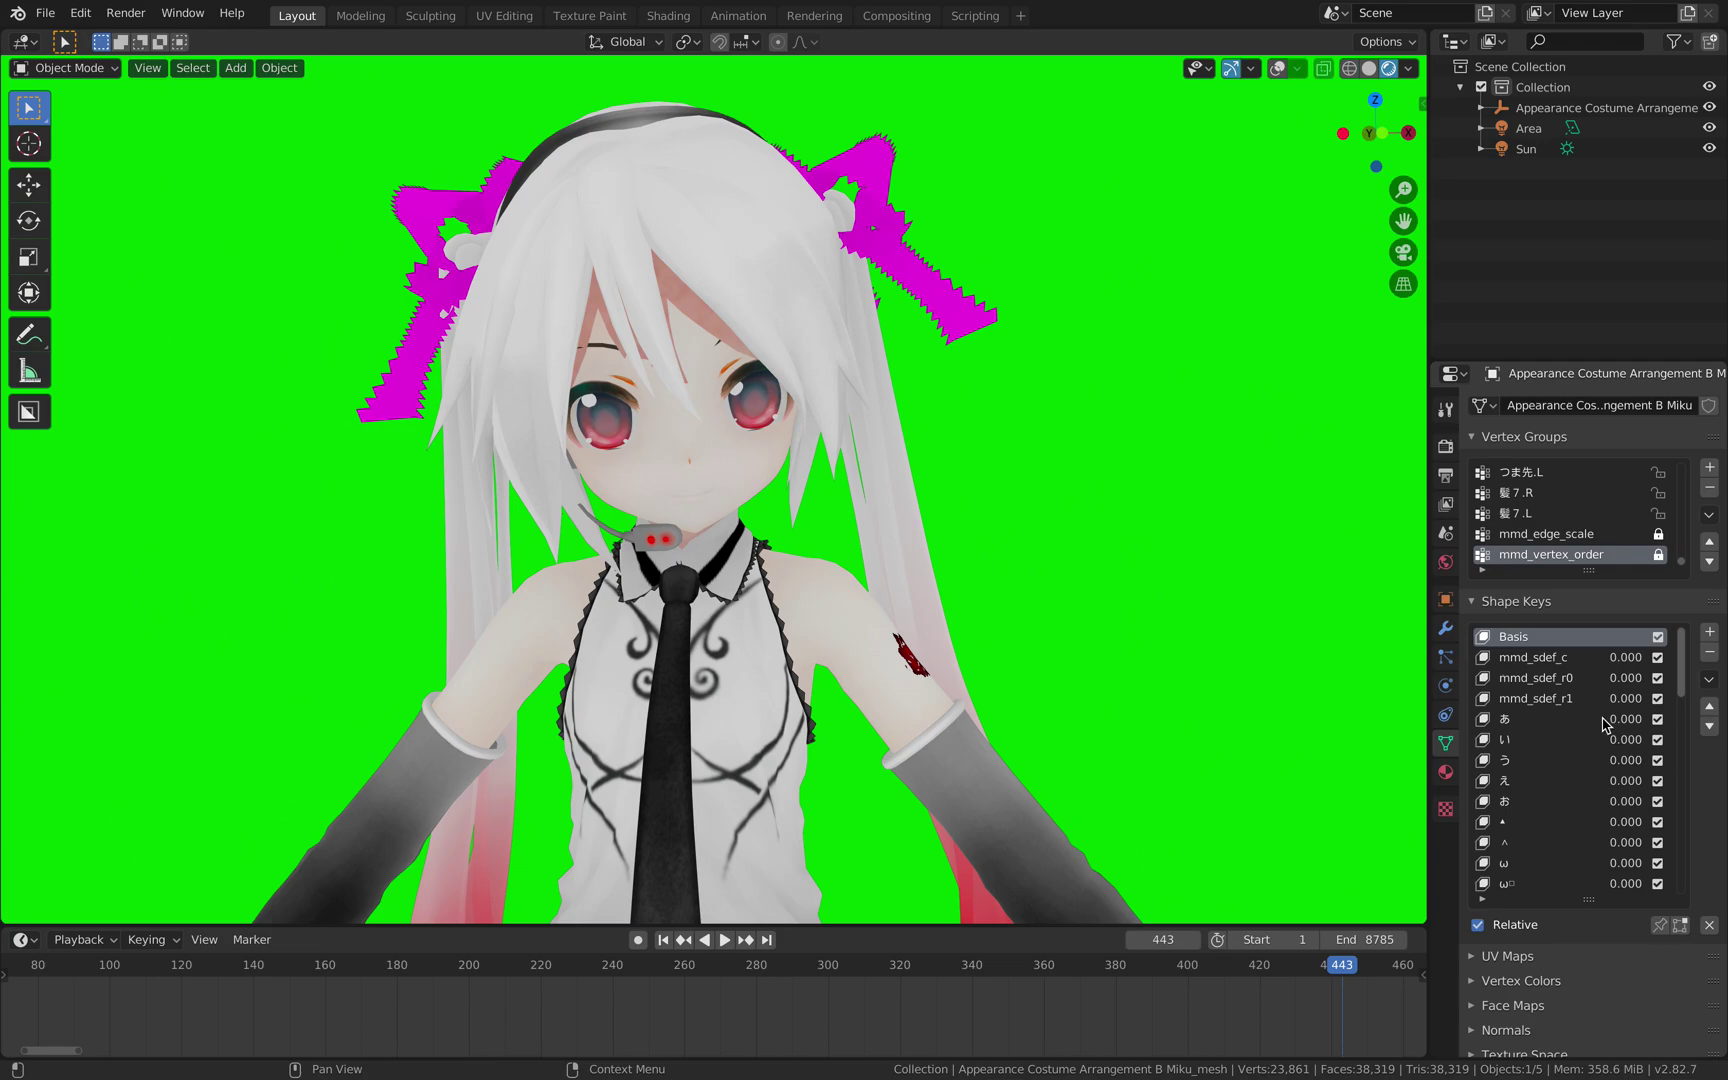
# Try the mmd_sdef_r1 shape key at 0.447 and a return to the first frame, and undo both changes.
pyautogui.moveTo(1622, 698); pyautogui.dragTo(1705, 698)
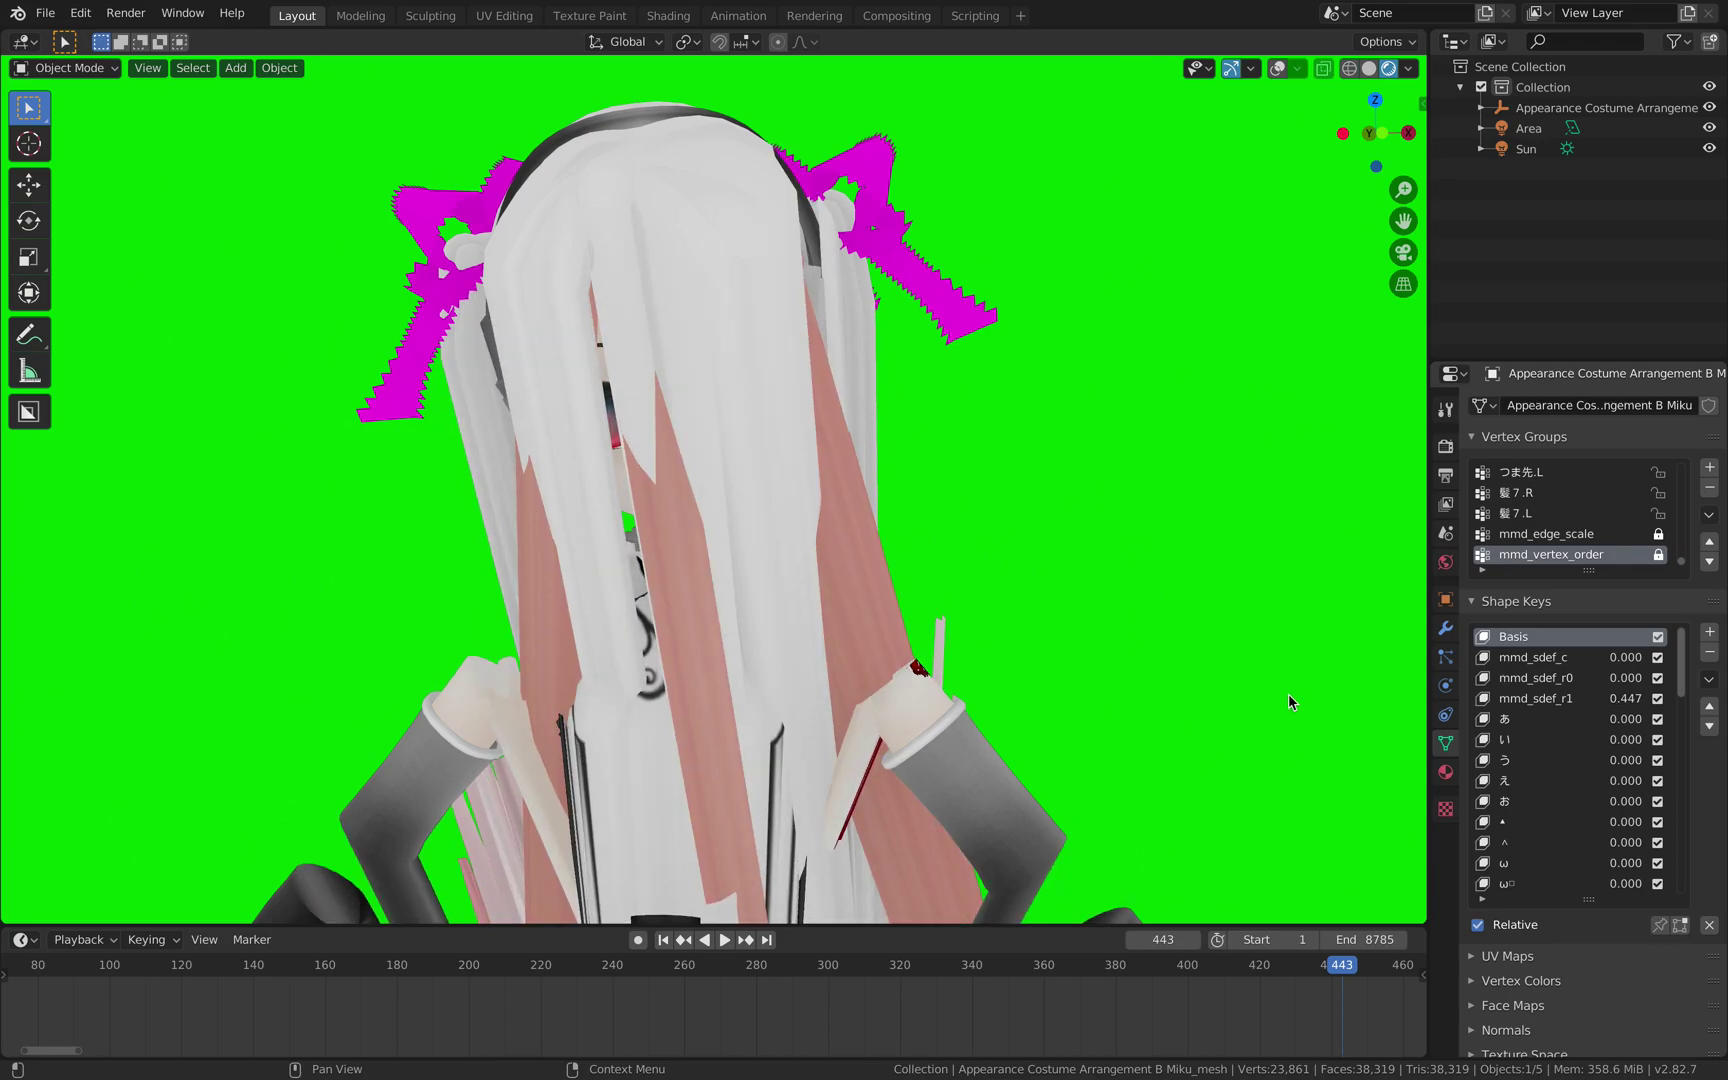
pyautogui.click(663, 940)
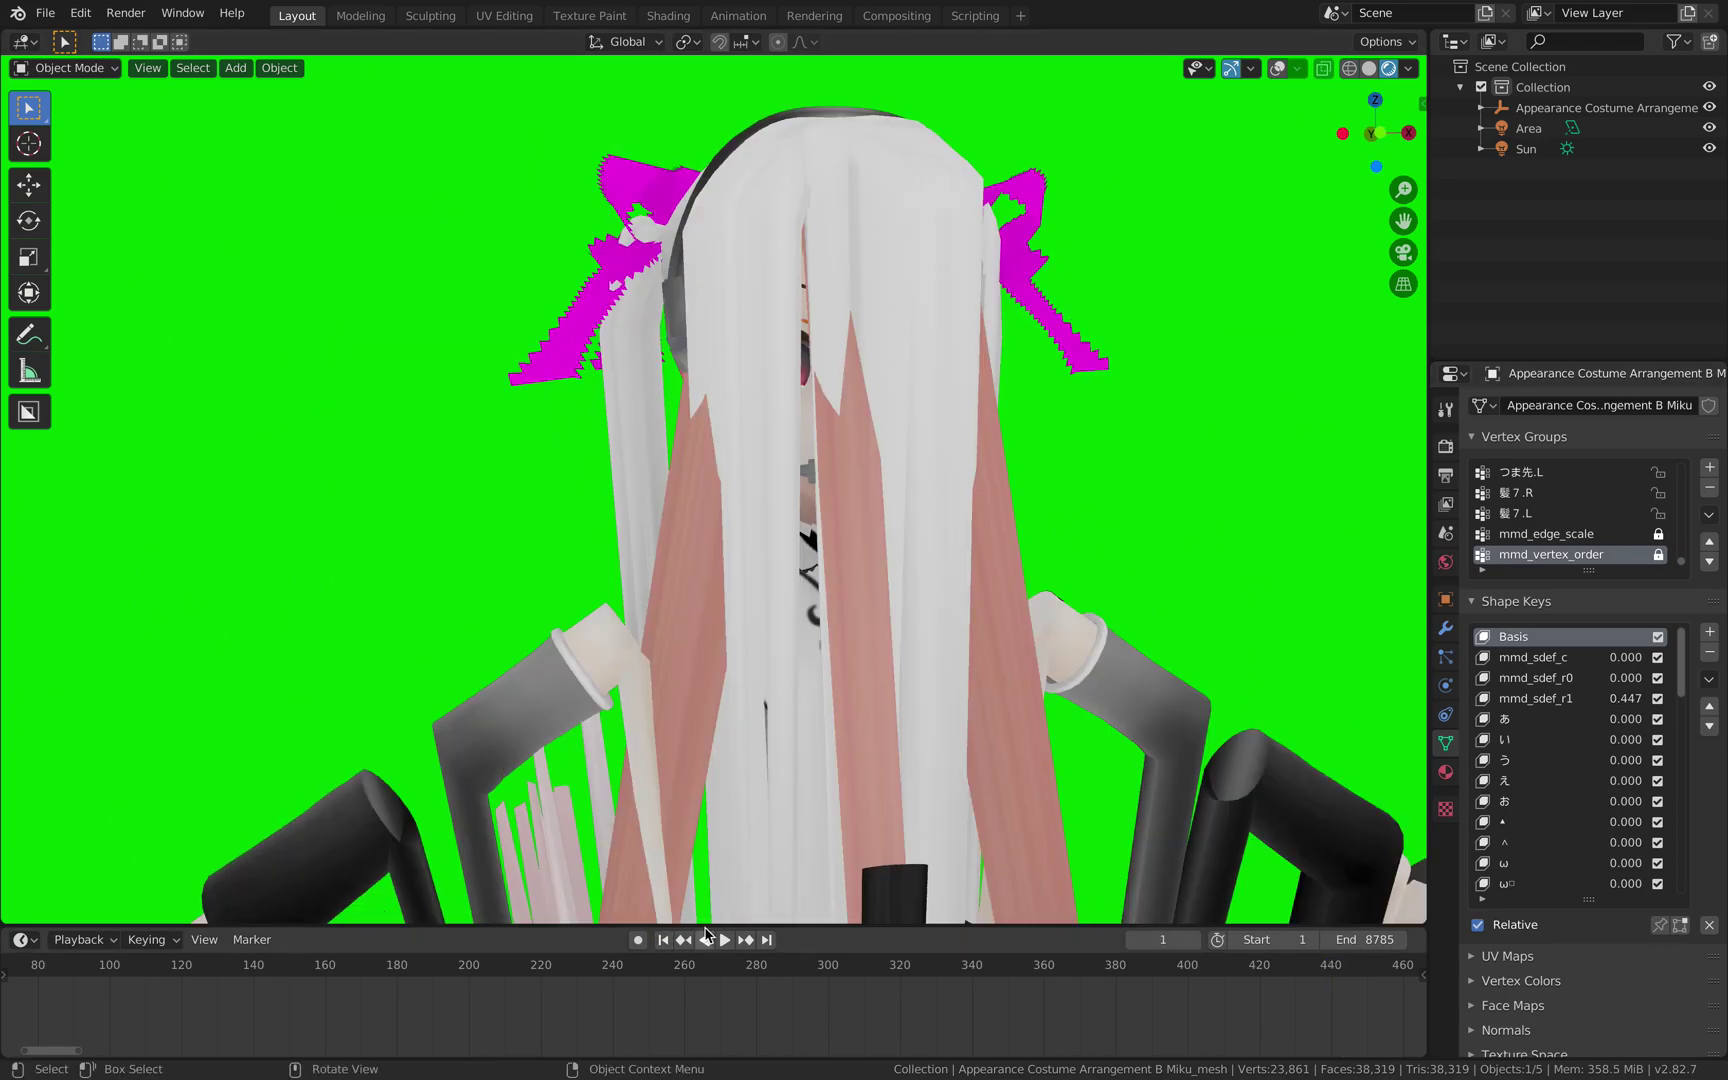
pyautogui.hotkey('ctrl', 'z')
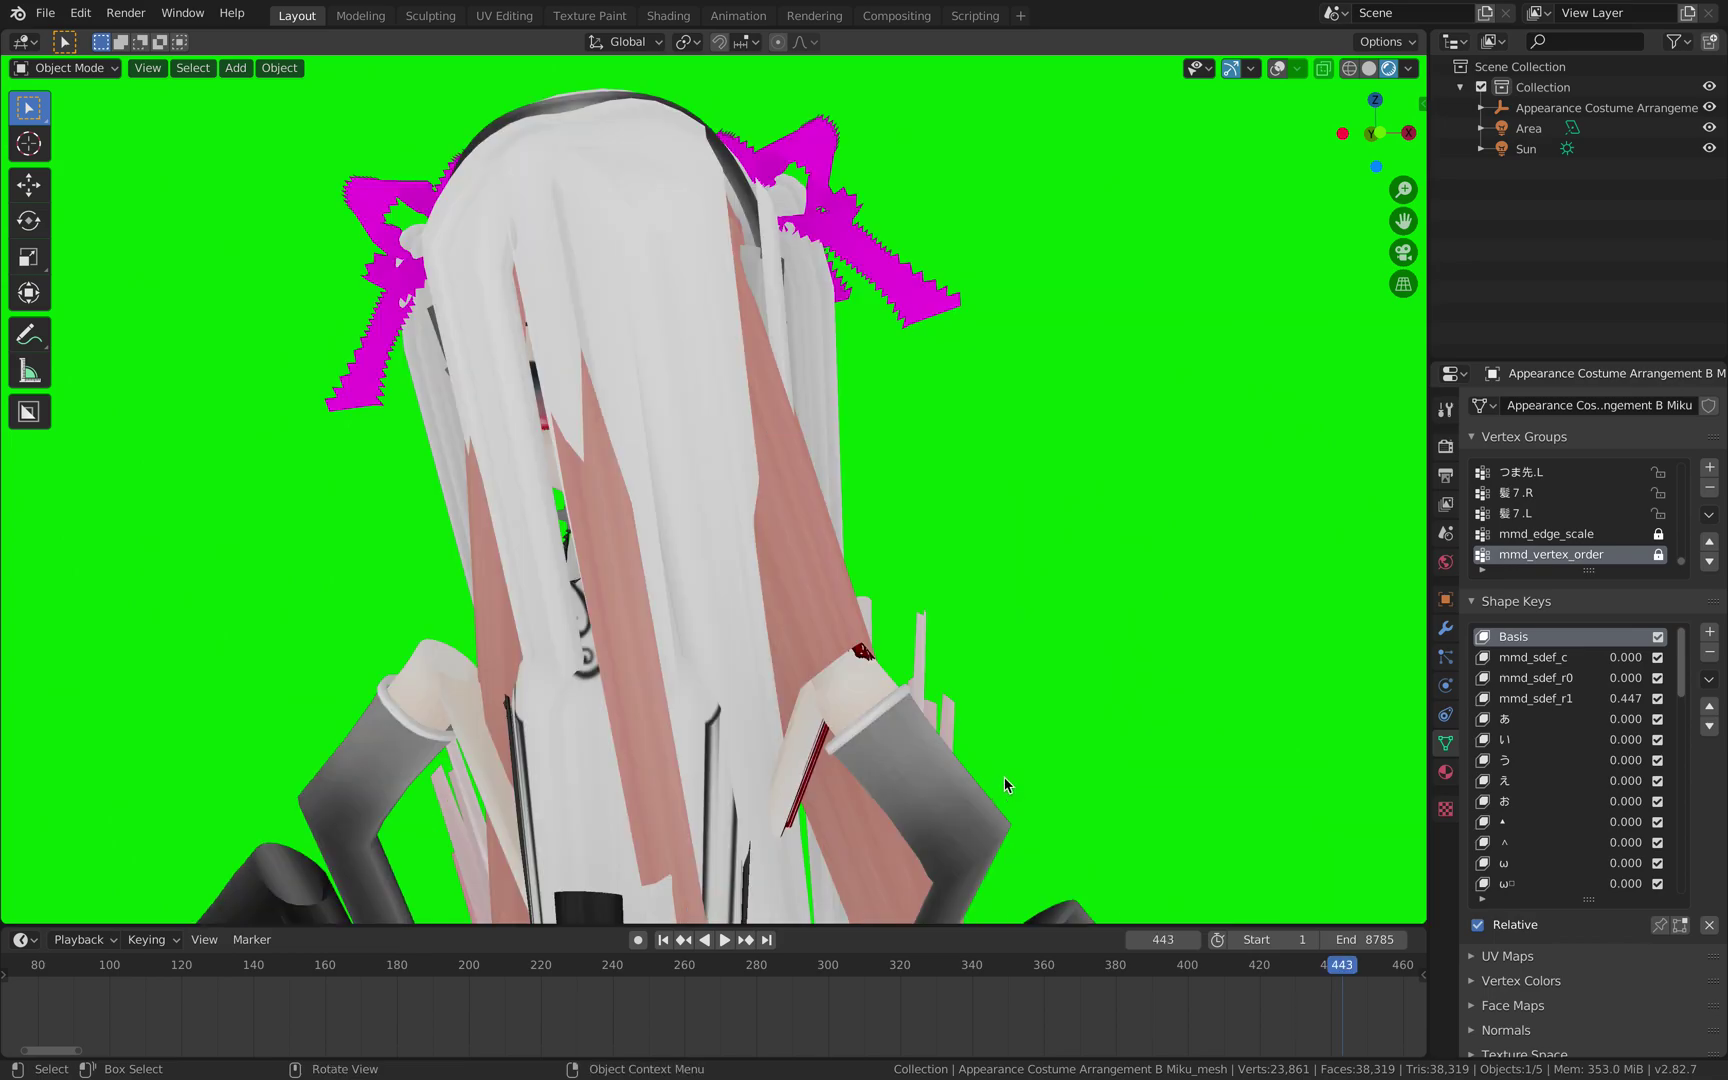
pyautogui.hotkey('ctrl', 'z')
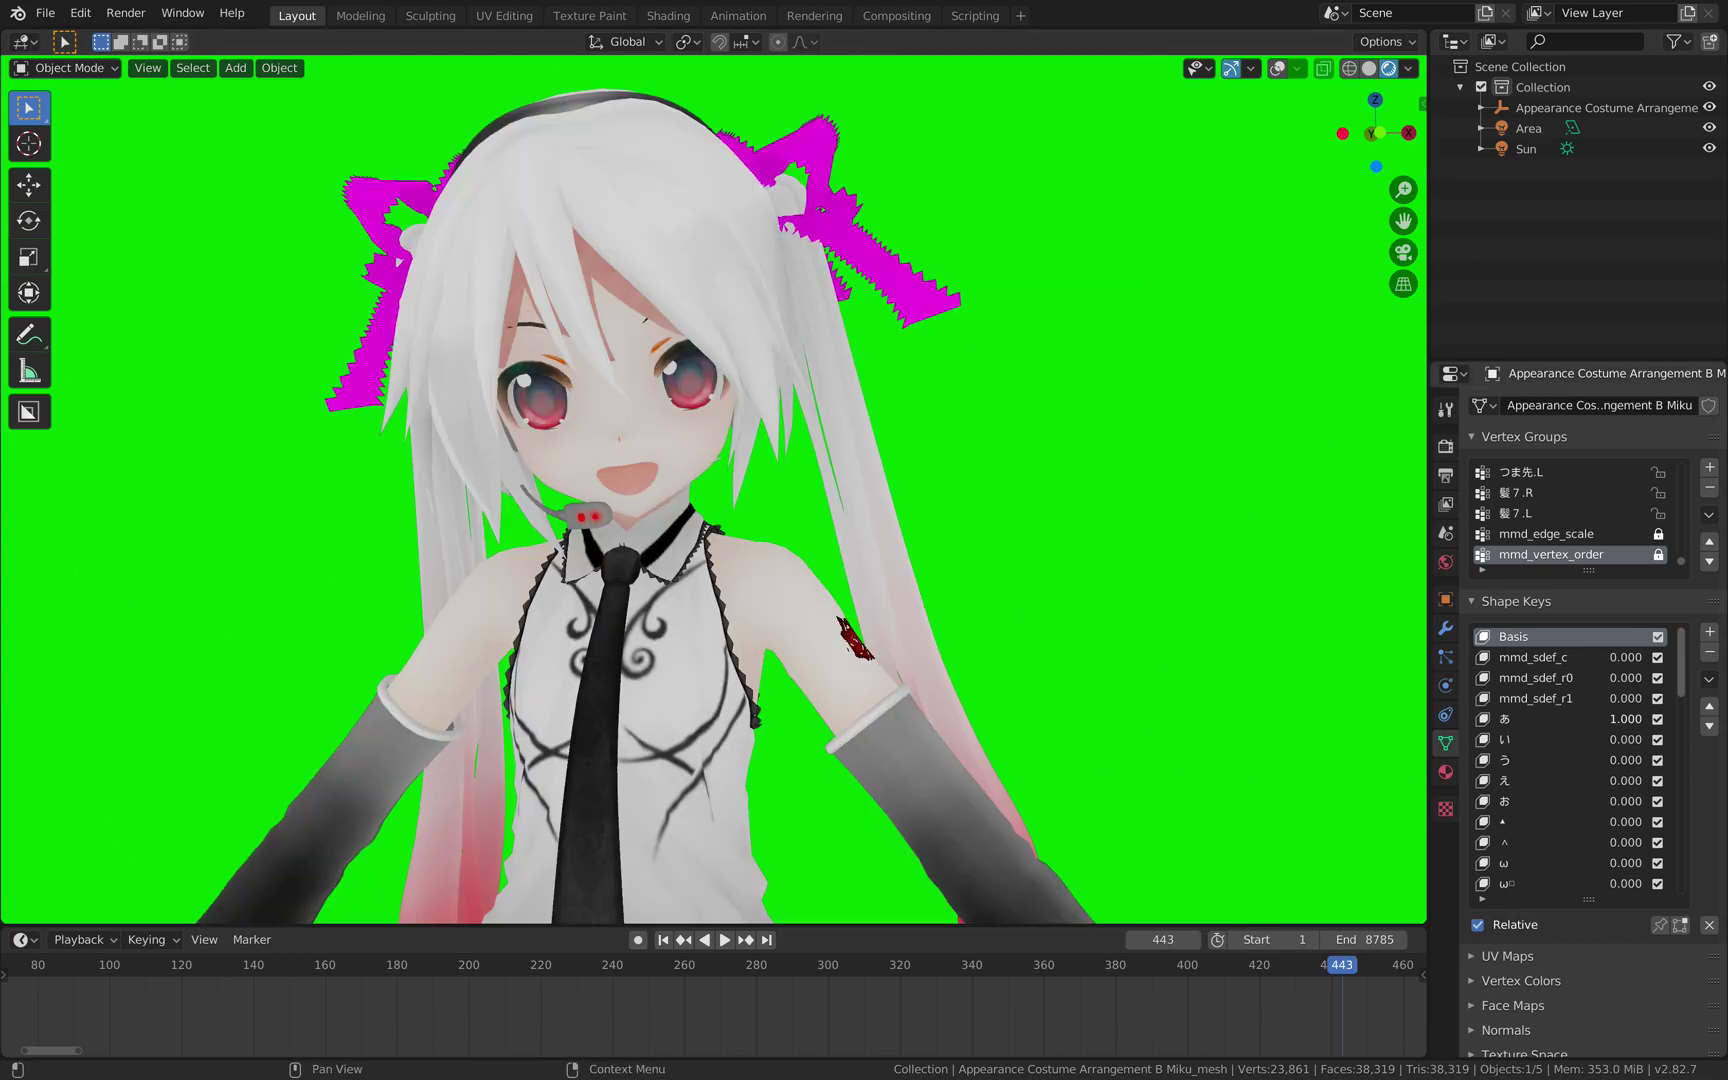
# Try the mouth shape keys あ at 1.000, う at 0.824 and ω□ at 1.000, resetting each to 0.000.
pyautogui.moveTo(1636, 719); pyautogui.dragTo(1606, 719)
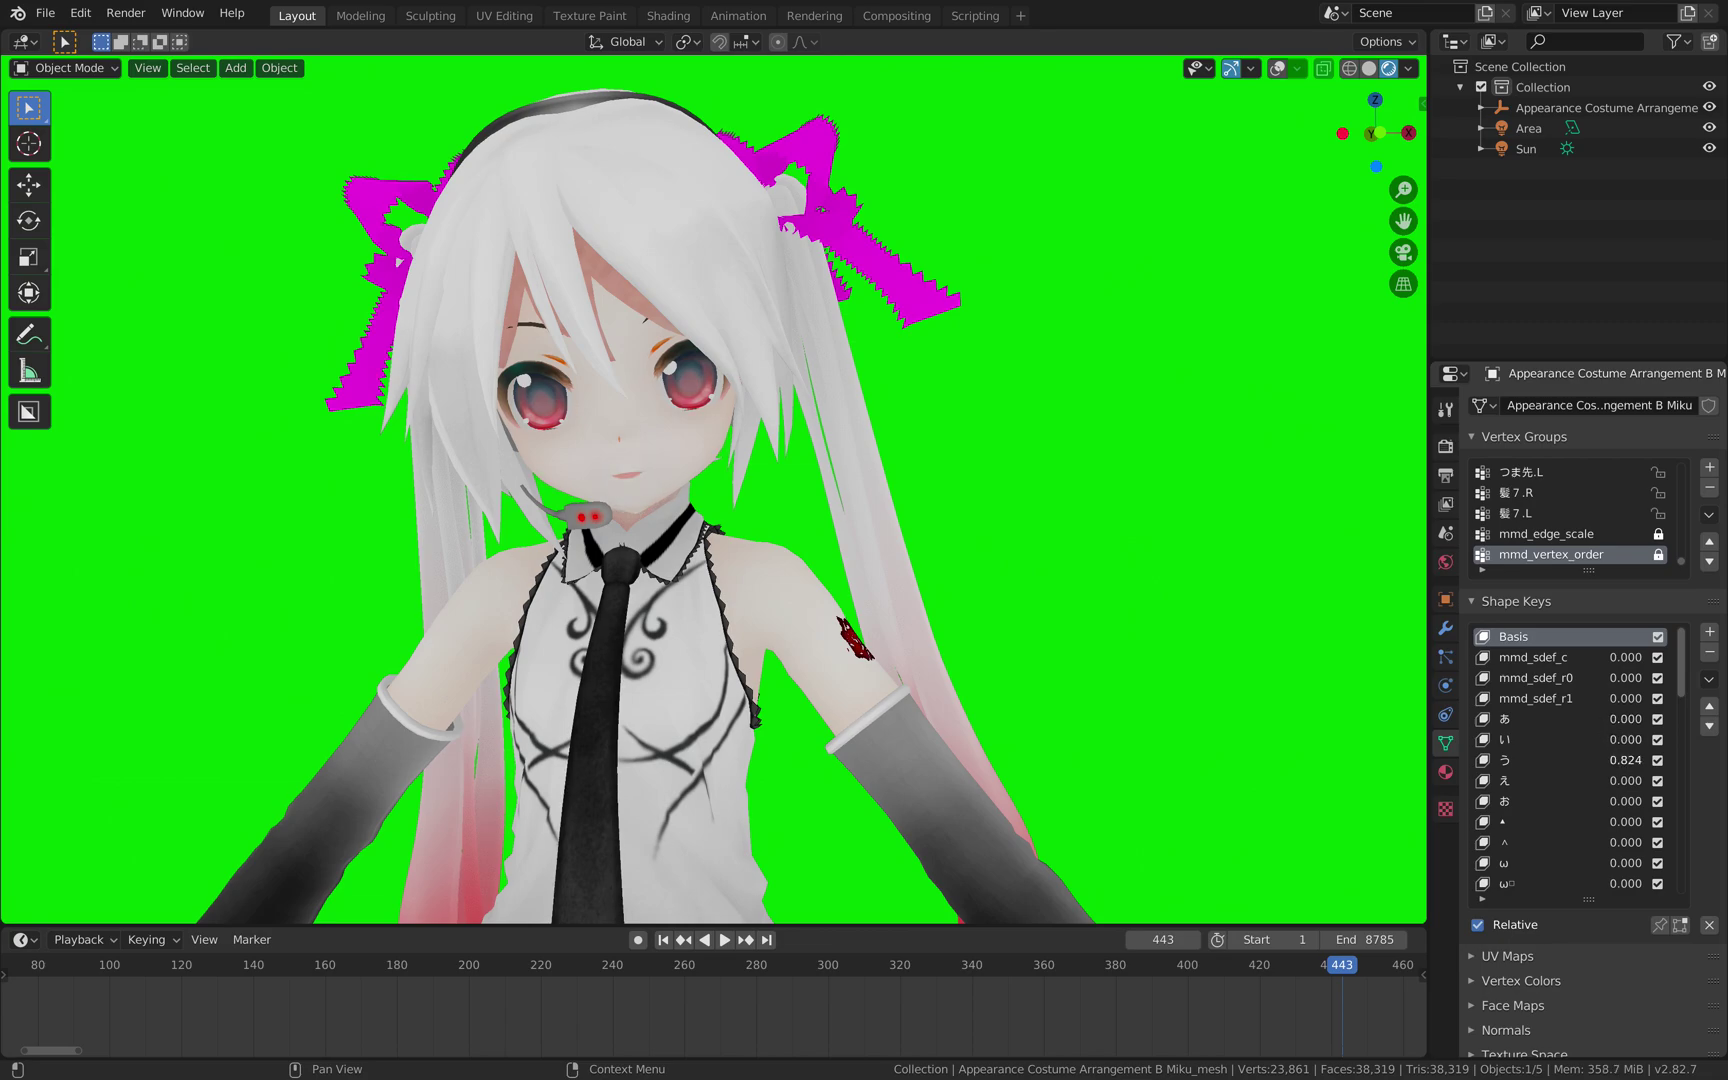
pyautogui.scroll(-5, 1617, 789)
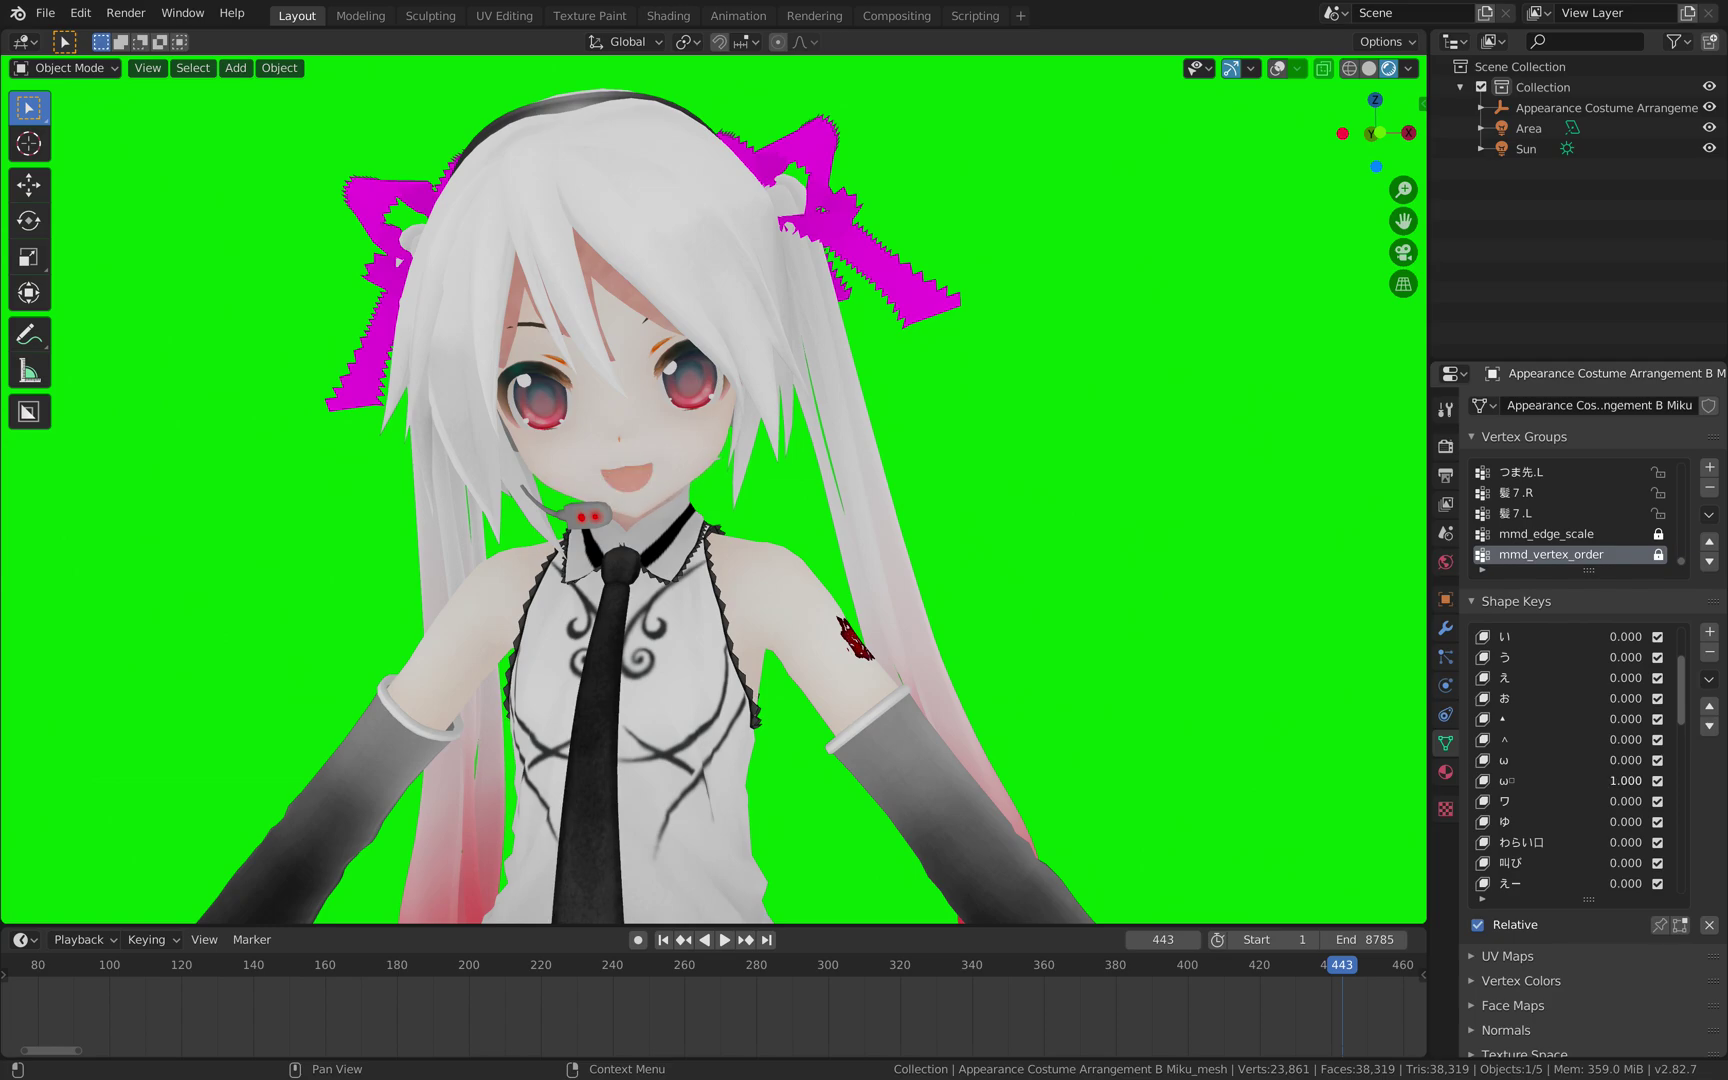
pyautogui.moveTo(1625, 780); pyautogui.dragTo(1571, 780)
pyautogui.scroll(-8, 892, 602)
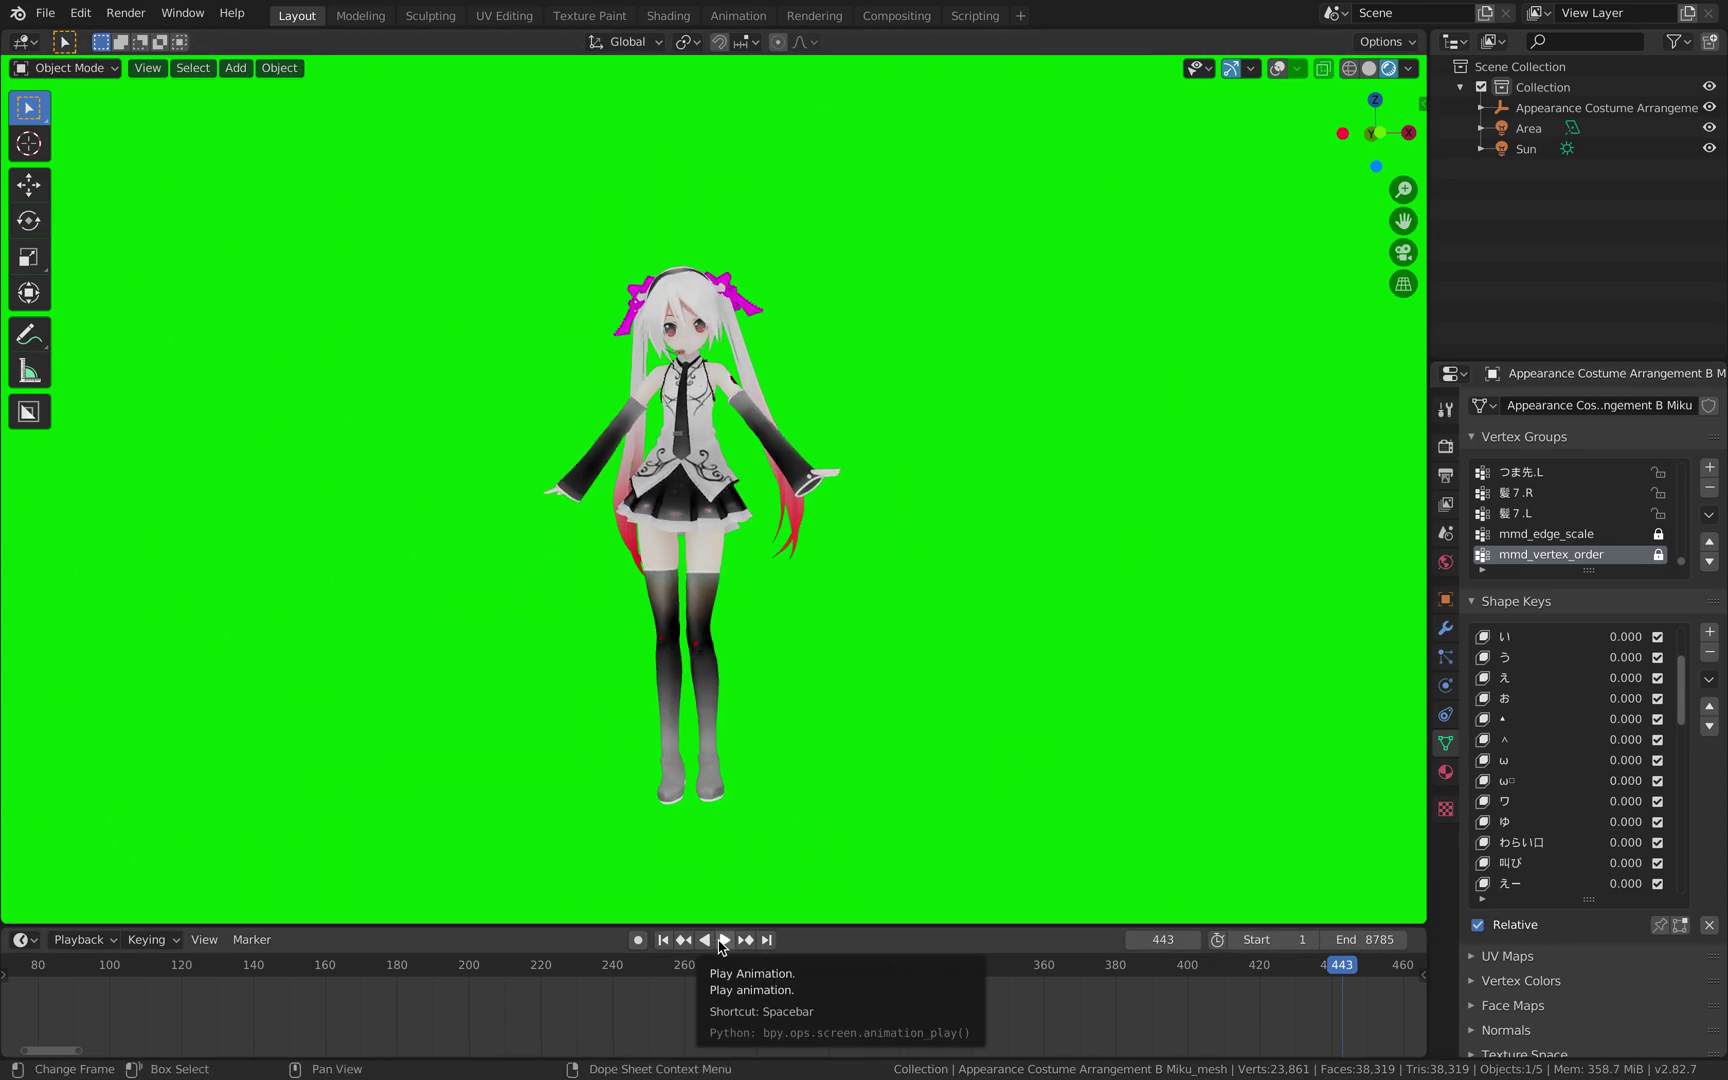
# Play the dance motion briefly, stop at frame 463, and inspect the paused model up close and from different angles.
pyautogui.click(725, 940)
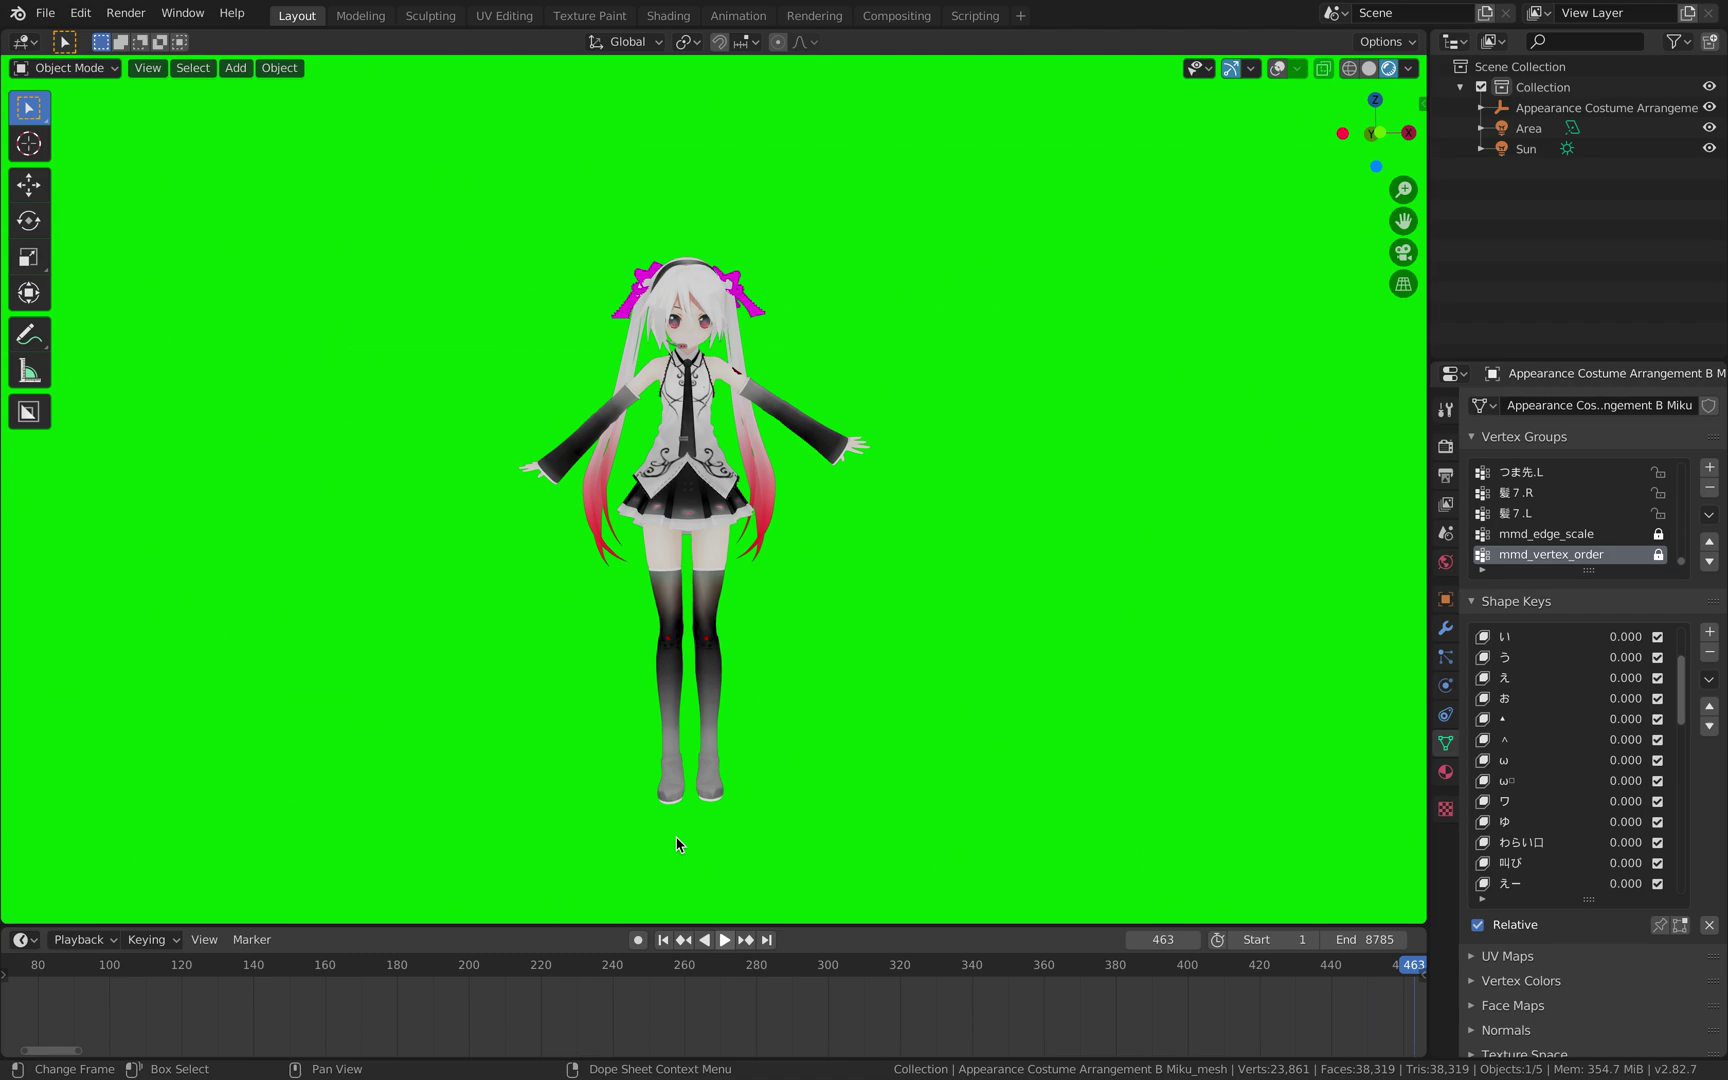
pyautogui.click(45, 13)
pyautogui.moveTo(120, 311)
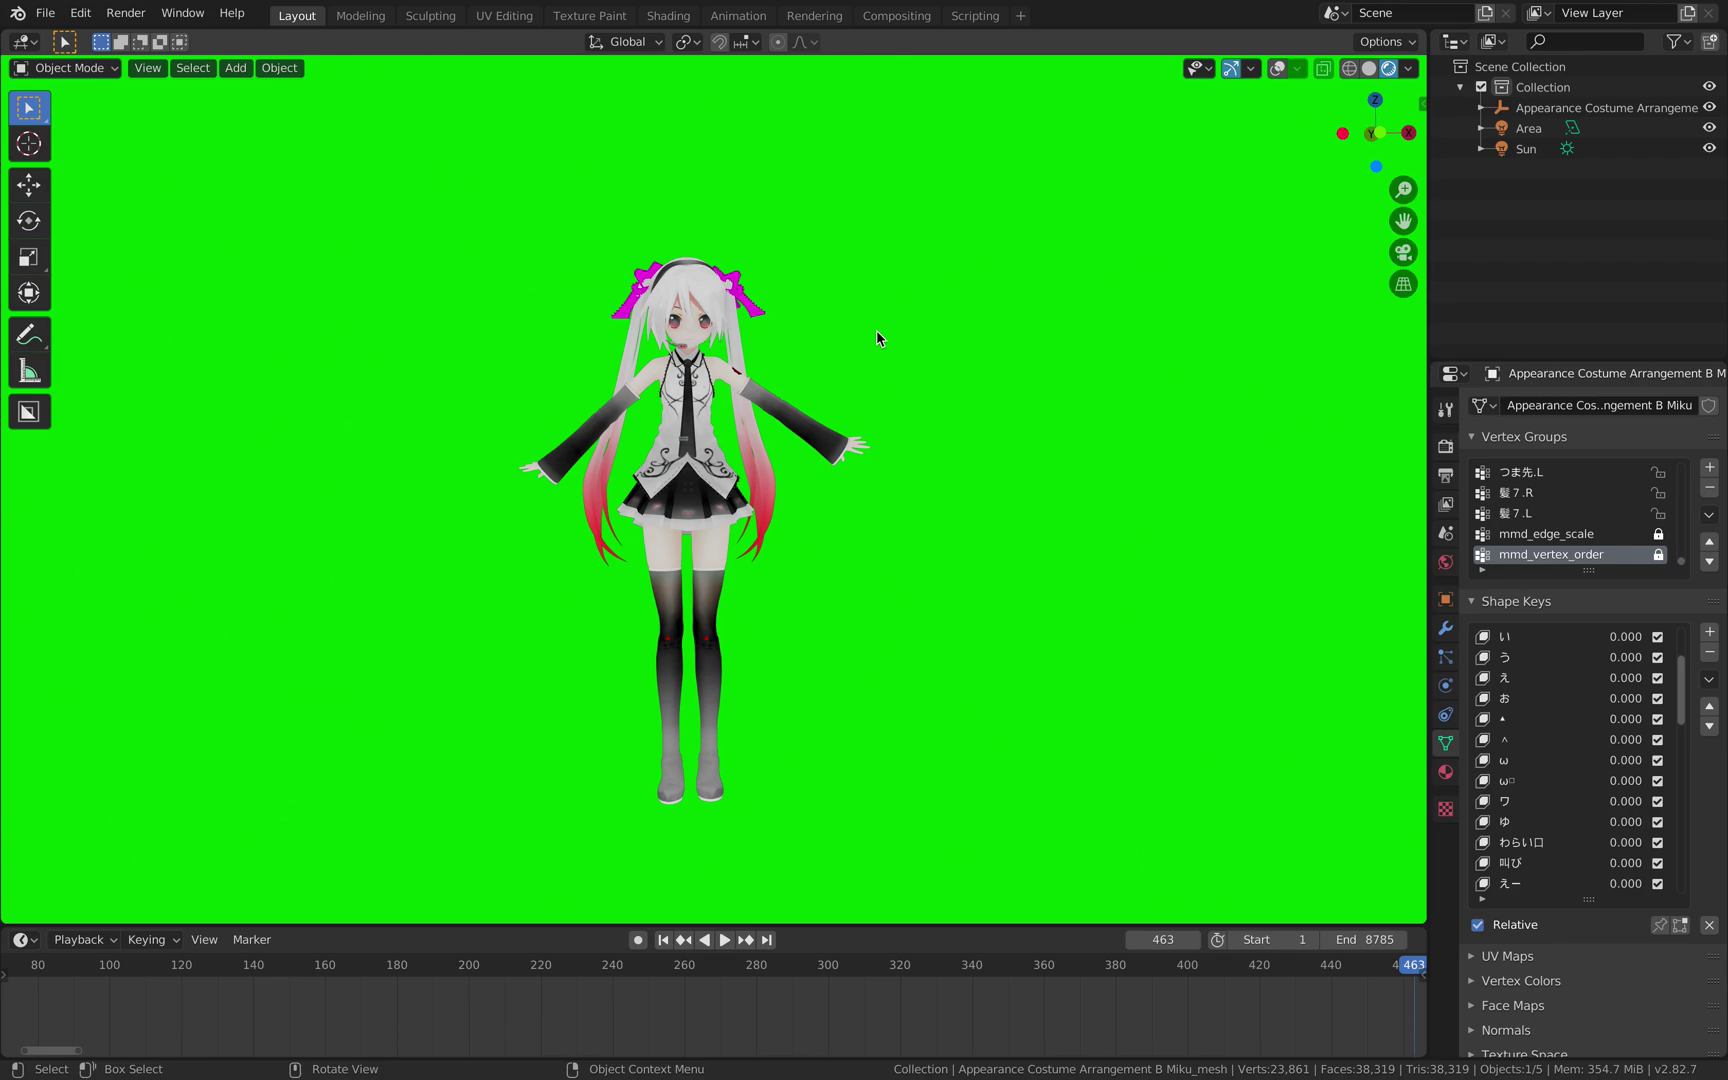
pyautogui.scroll(5, 784, 340)
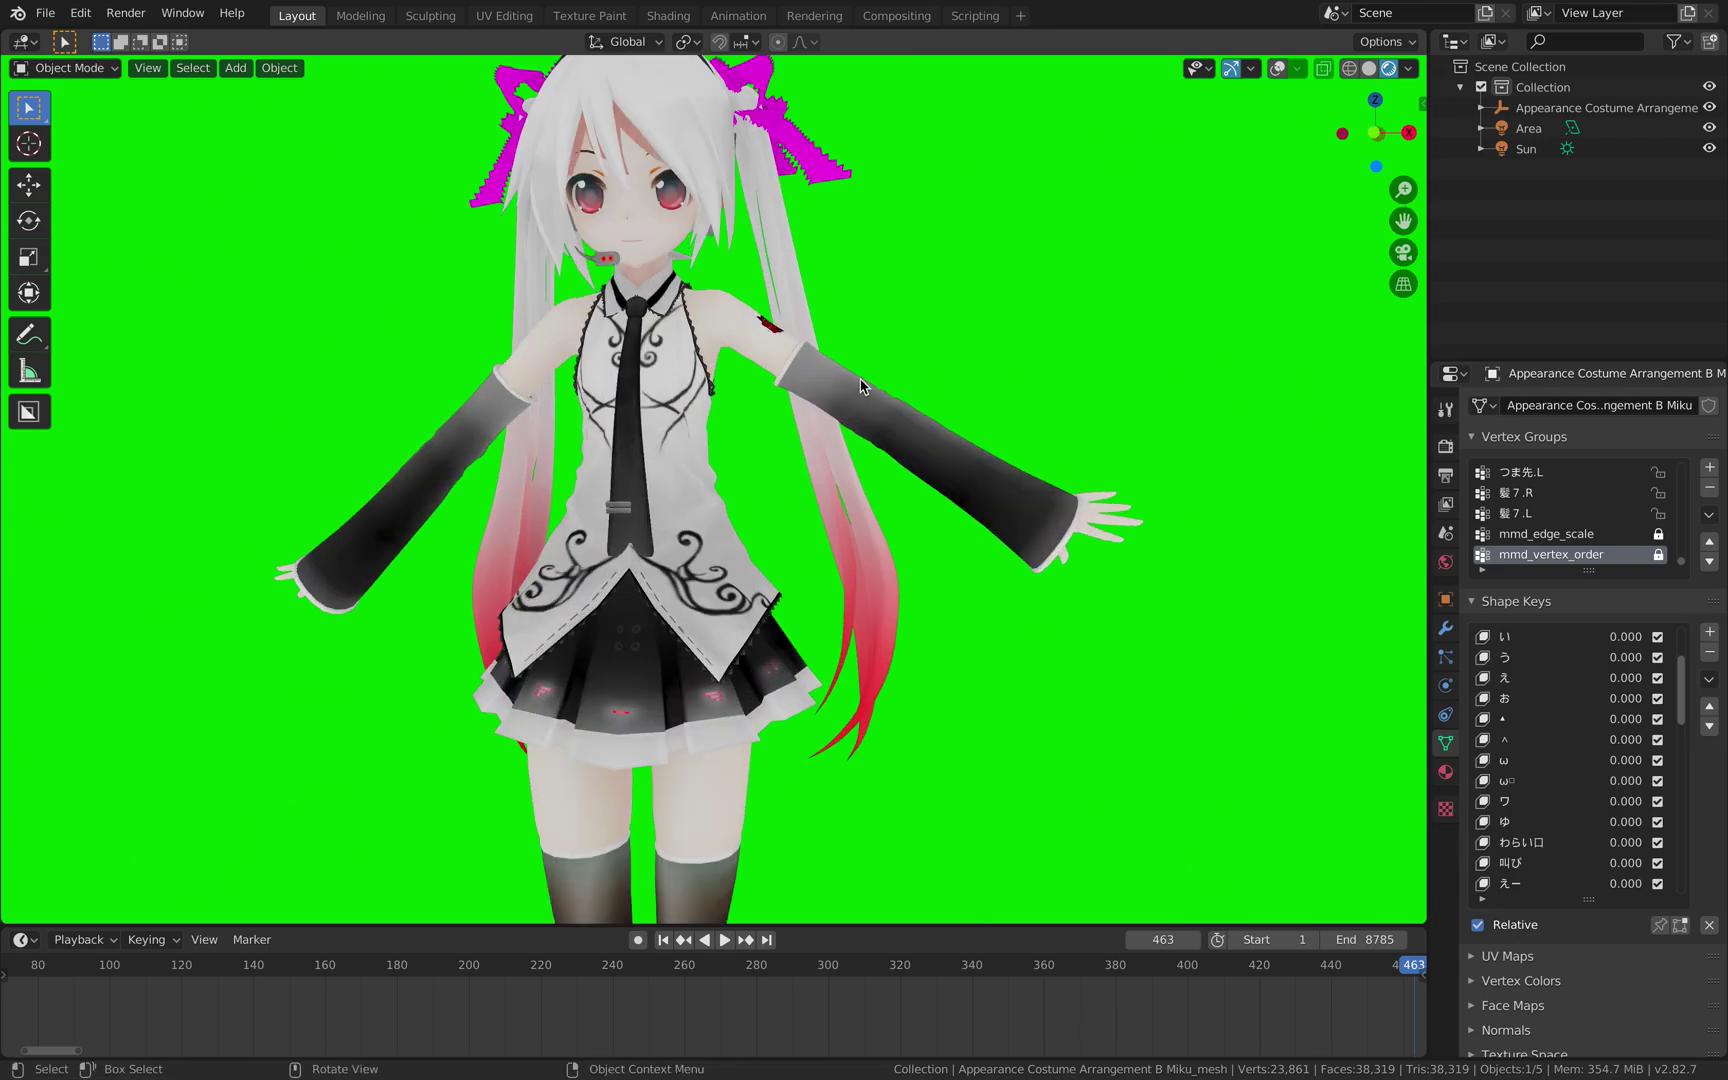
pyautogui.scroll(-3, 860, 379)
pyautogui.moveTo(582, 267); pyautogui.dragTo(545, 255, button='middle')
pyautogui.scroll(1, 612, 224)
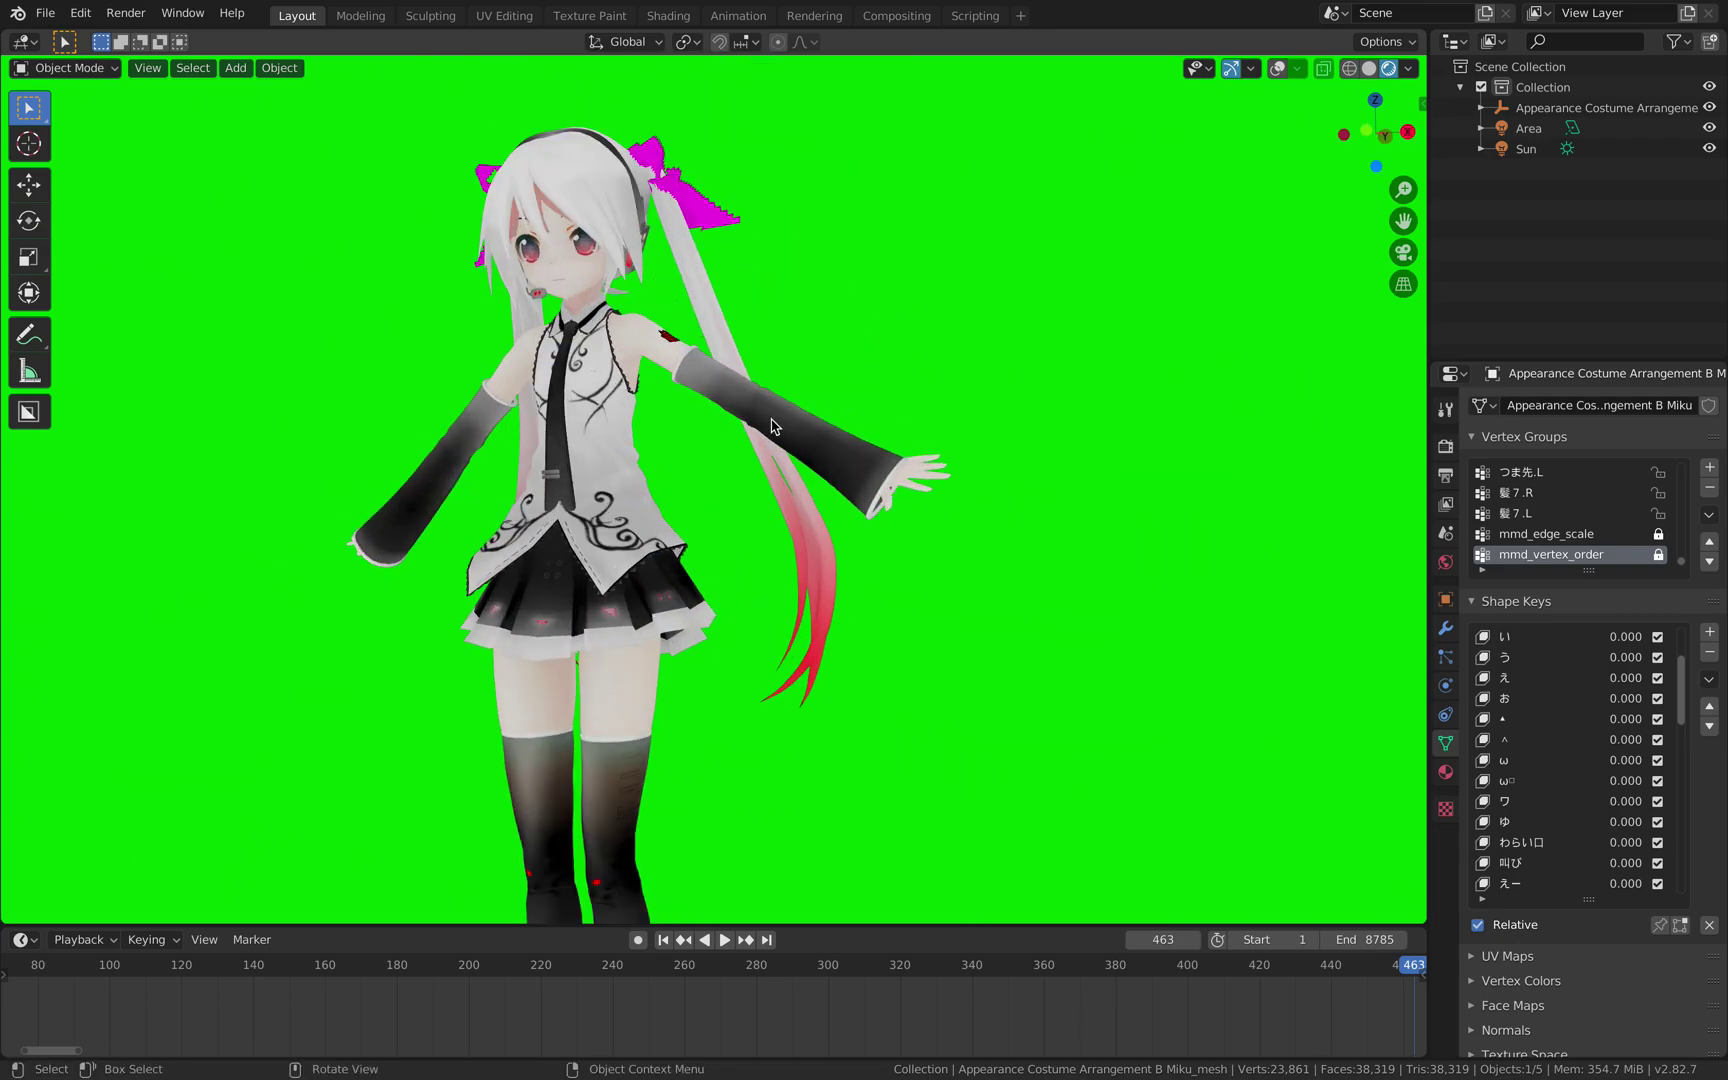
pyautogui.moveTo(604, 424); pyautogui.dragTo(729, 343, button='middle')
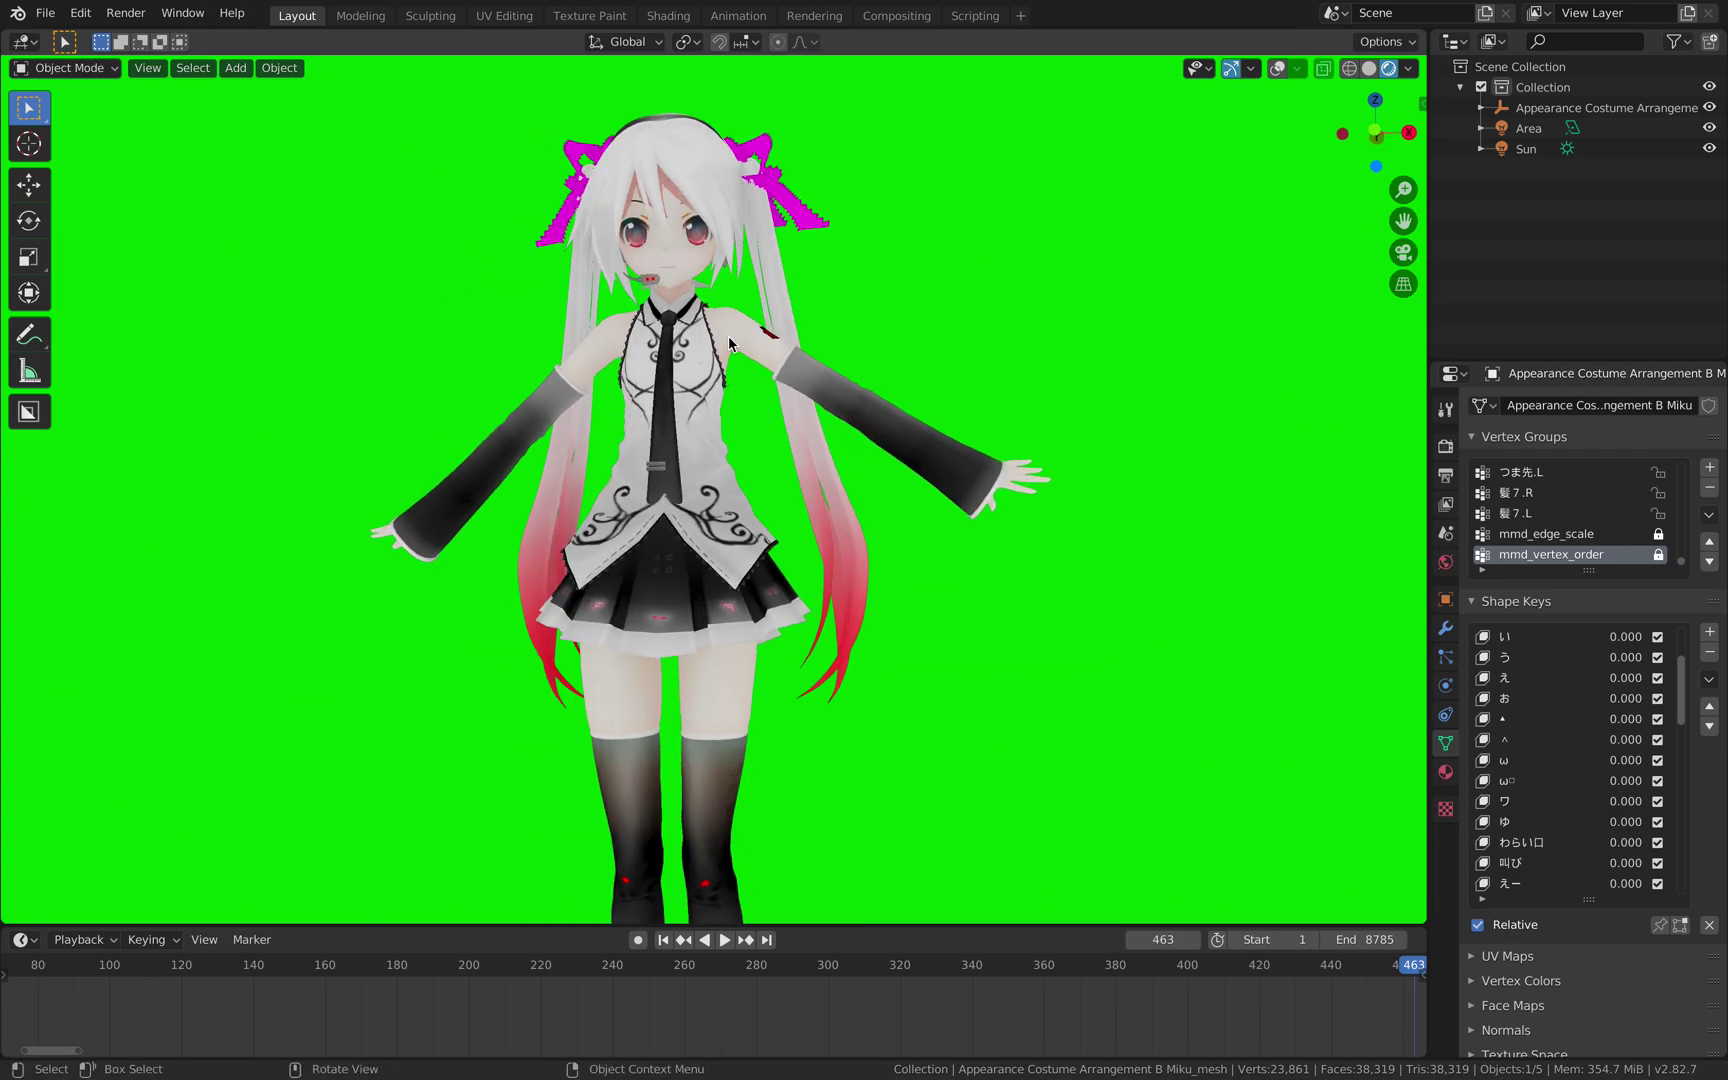
pyautogui.moveTo(697, 590); pyautogui.dragTo(733, 393, button='middle')
pyautogui.scroll(-1, 770, 455)
# Switch the viewport to Solid shading, split it vertically, and turn the new area into a UV Editor.
pyautogui.click(1376, 72)
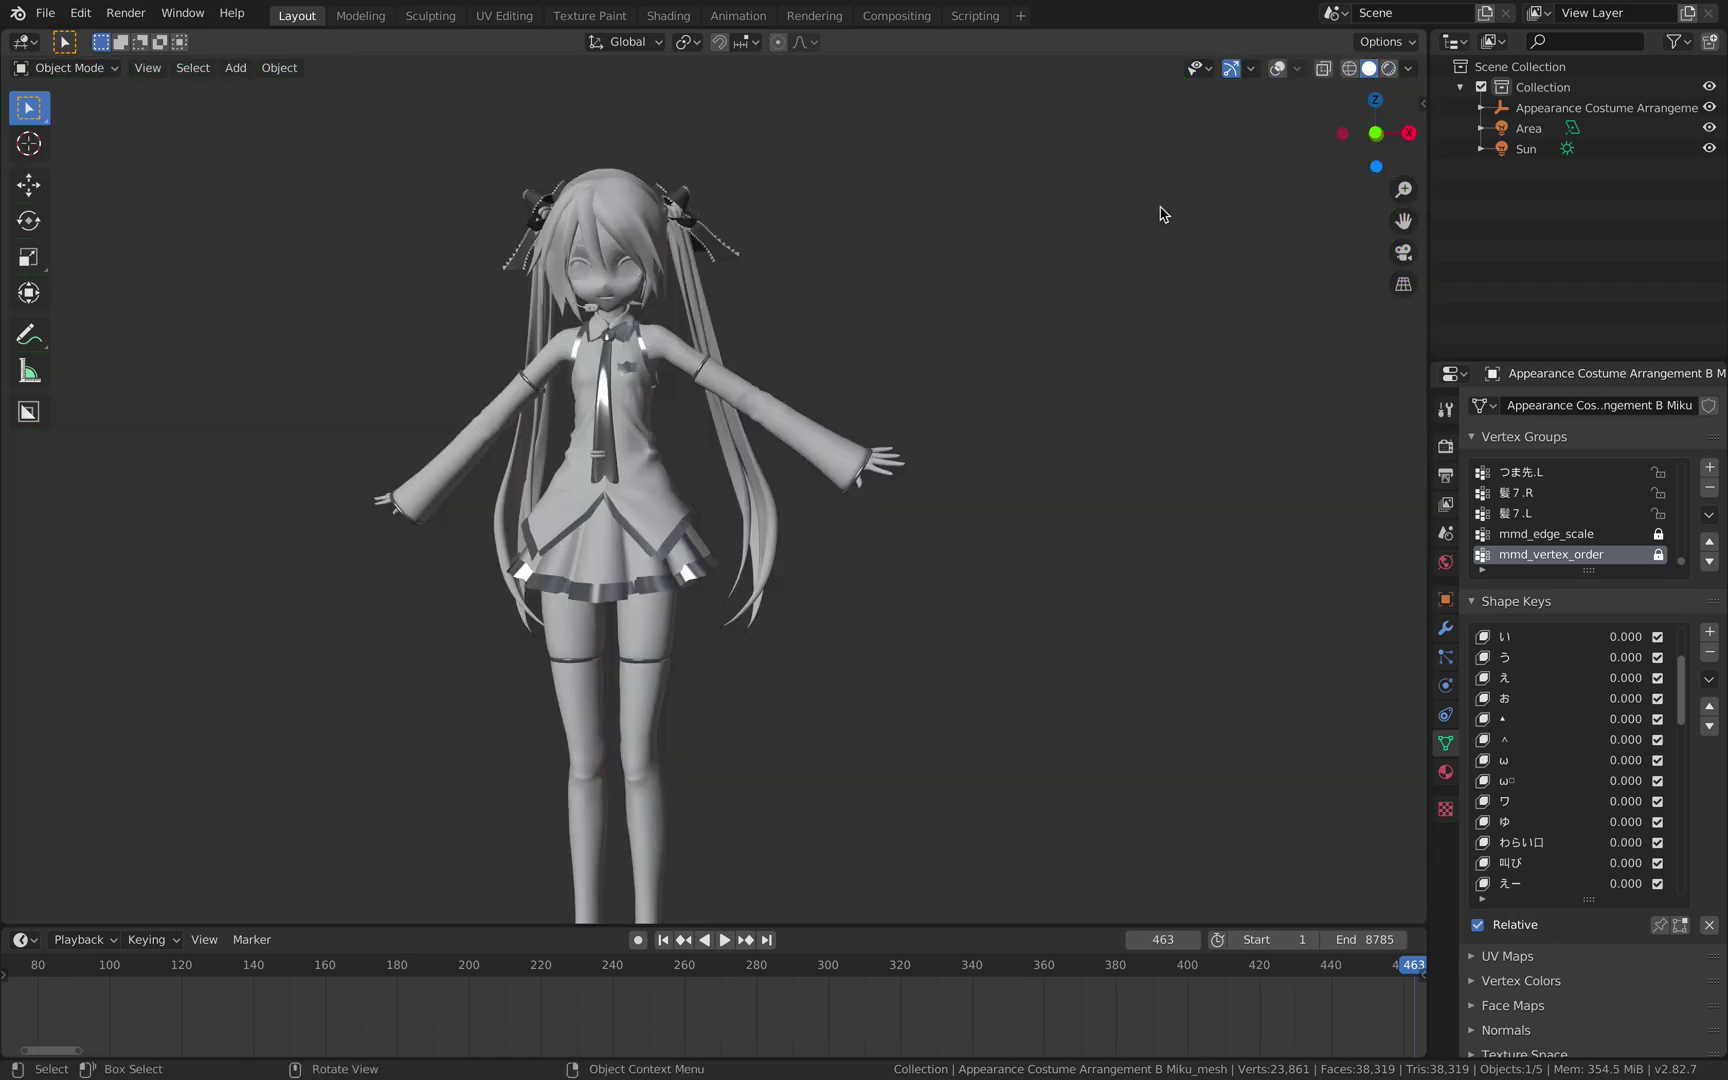
pyautogui.scroll(-2, 937, 285)
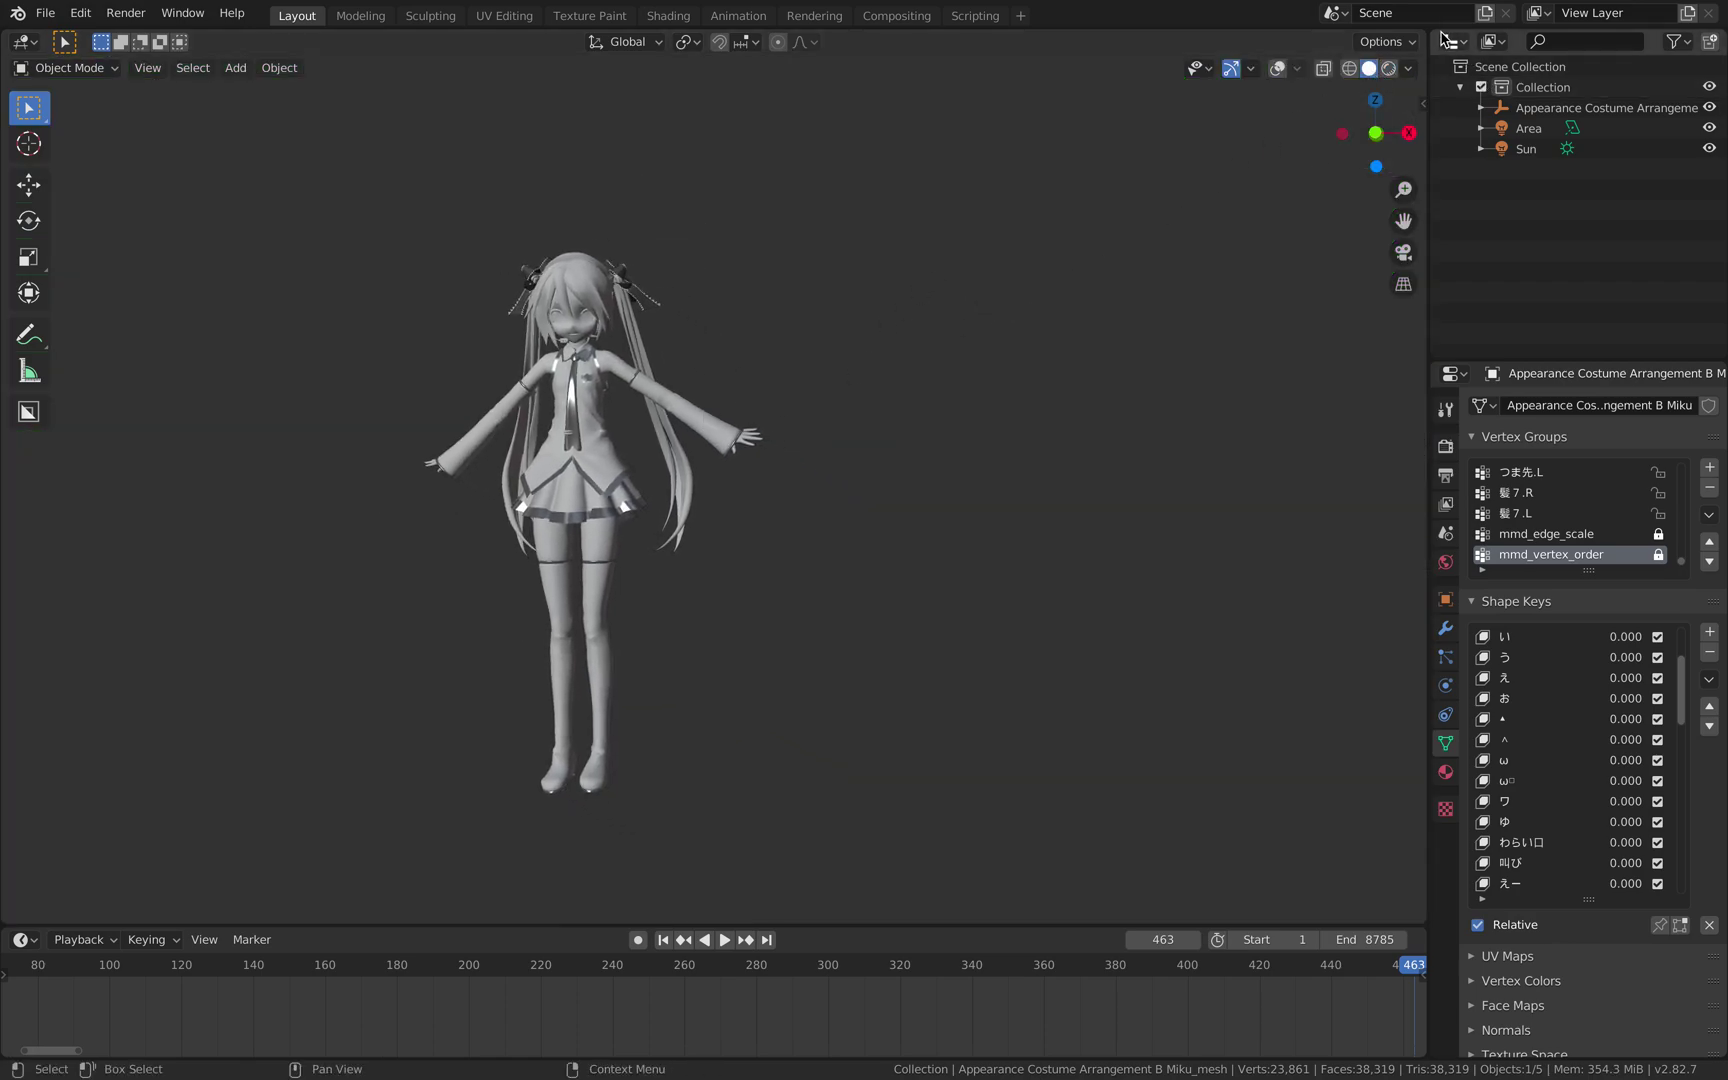
pyautogui.moveTo(1416, 32); pyautogui.dragTo(888, 40)
pyautogui.click(912, 41)
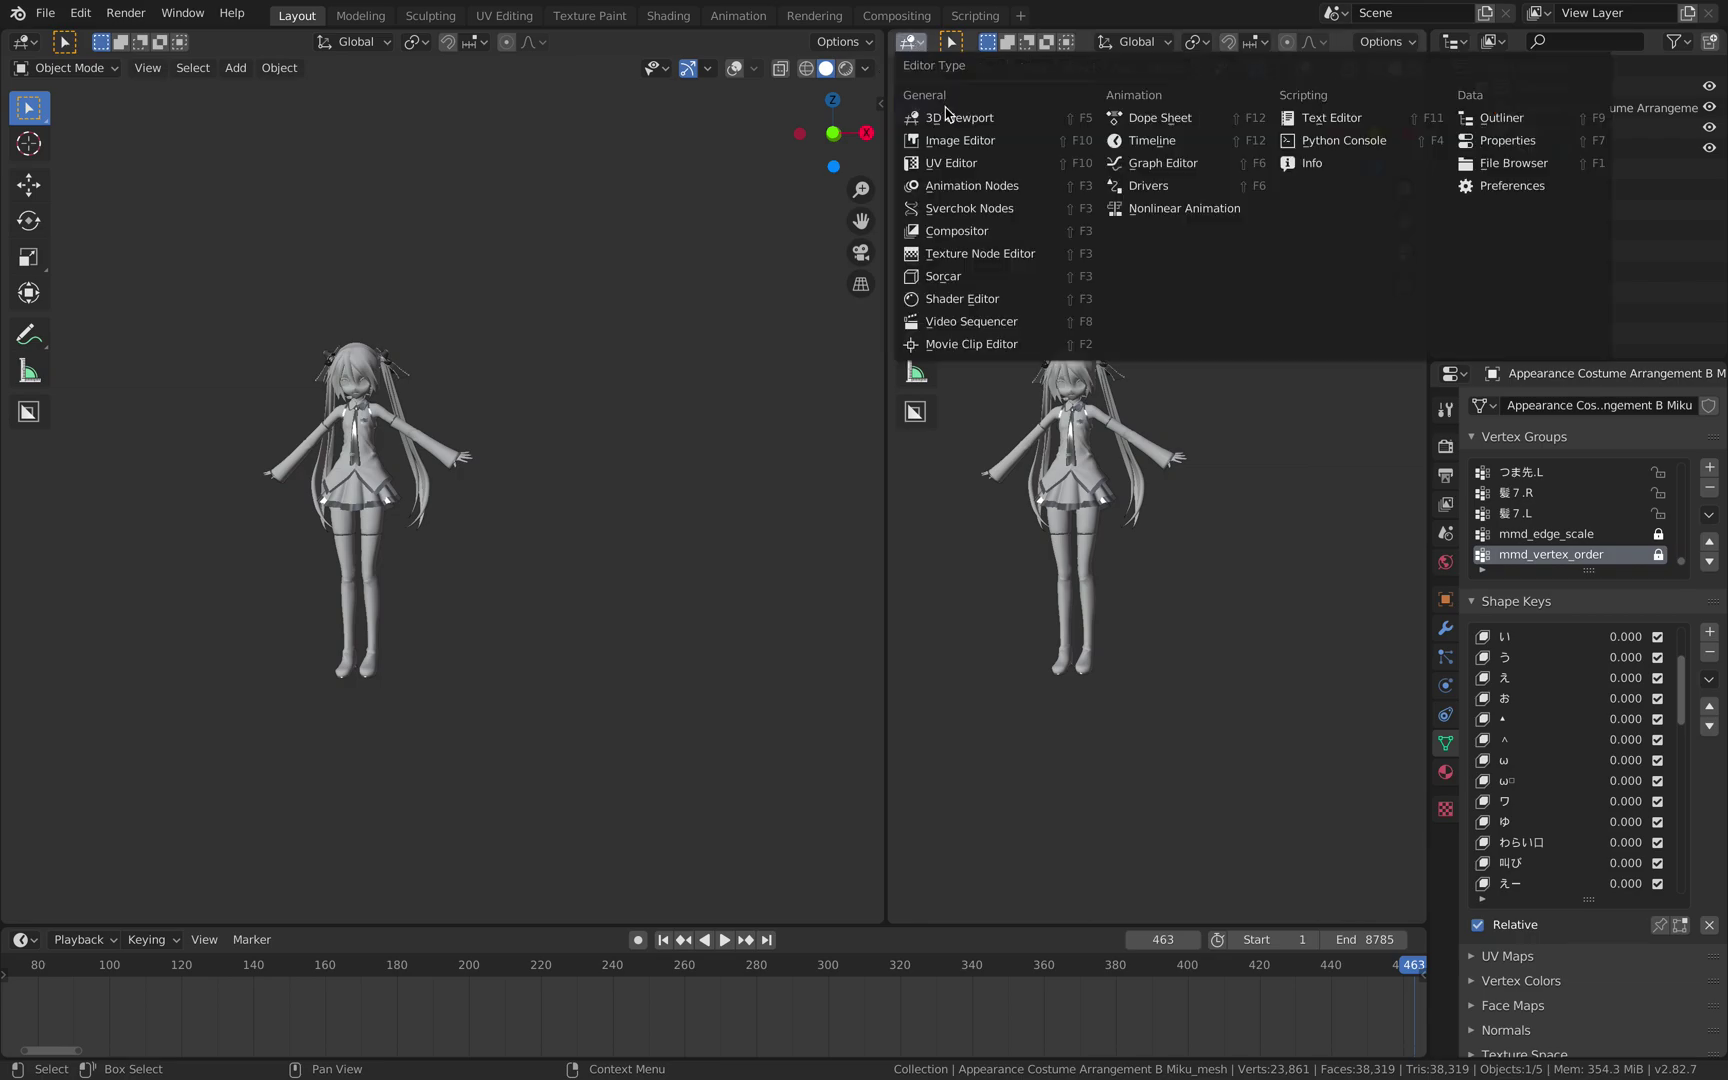
pyautogui.click(956, 166)
pyautogui.scroll(3, 563, 378)
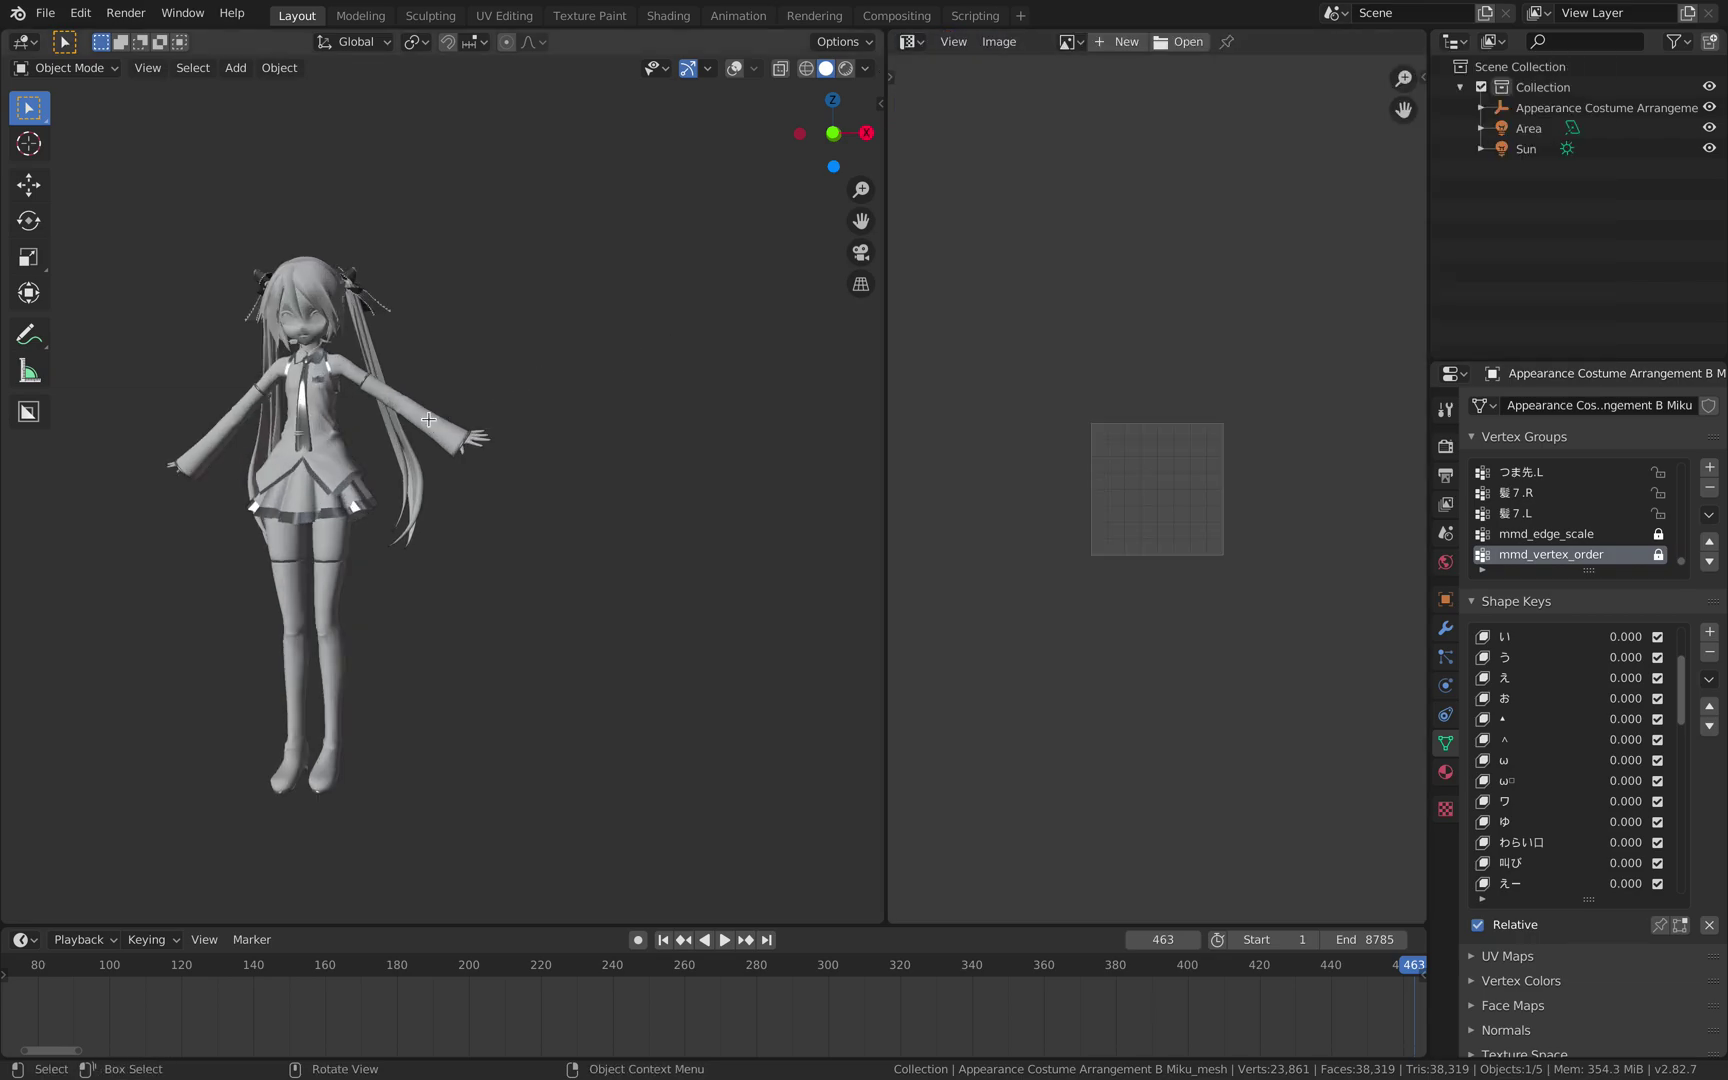
# Inspect the mesh's UV layout over the Amiku1.png texture by toggling Edit Mode, ending in Object Mode.
pyautogui.press('Tab')
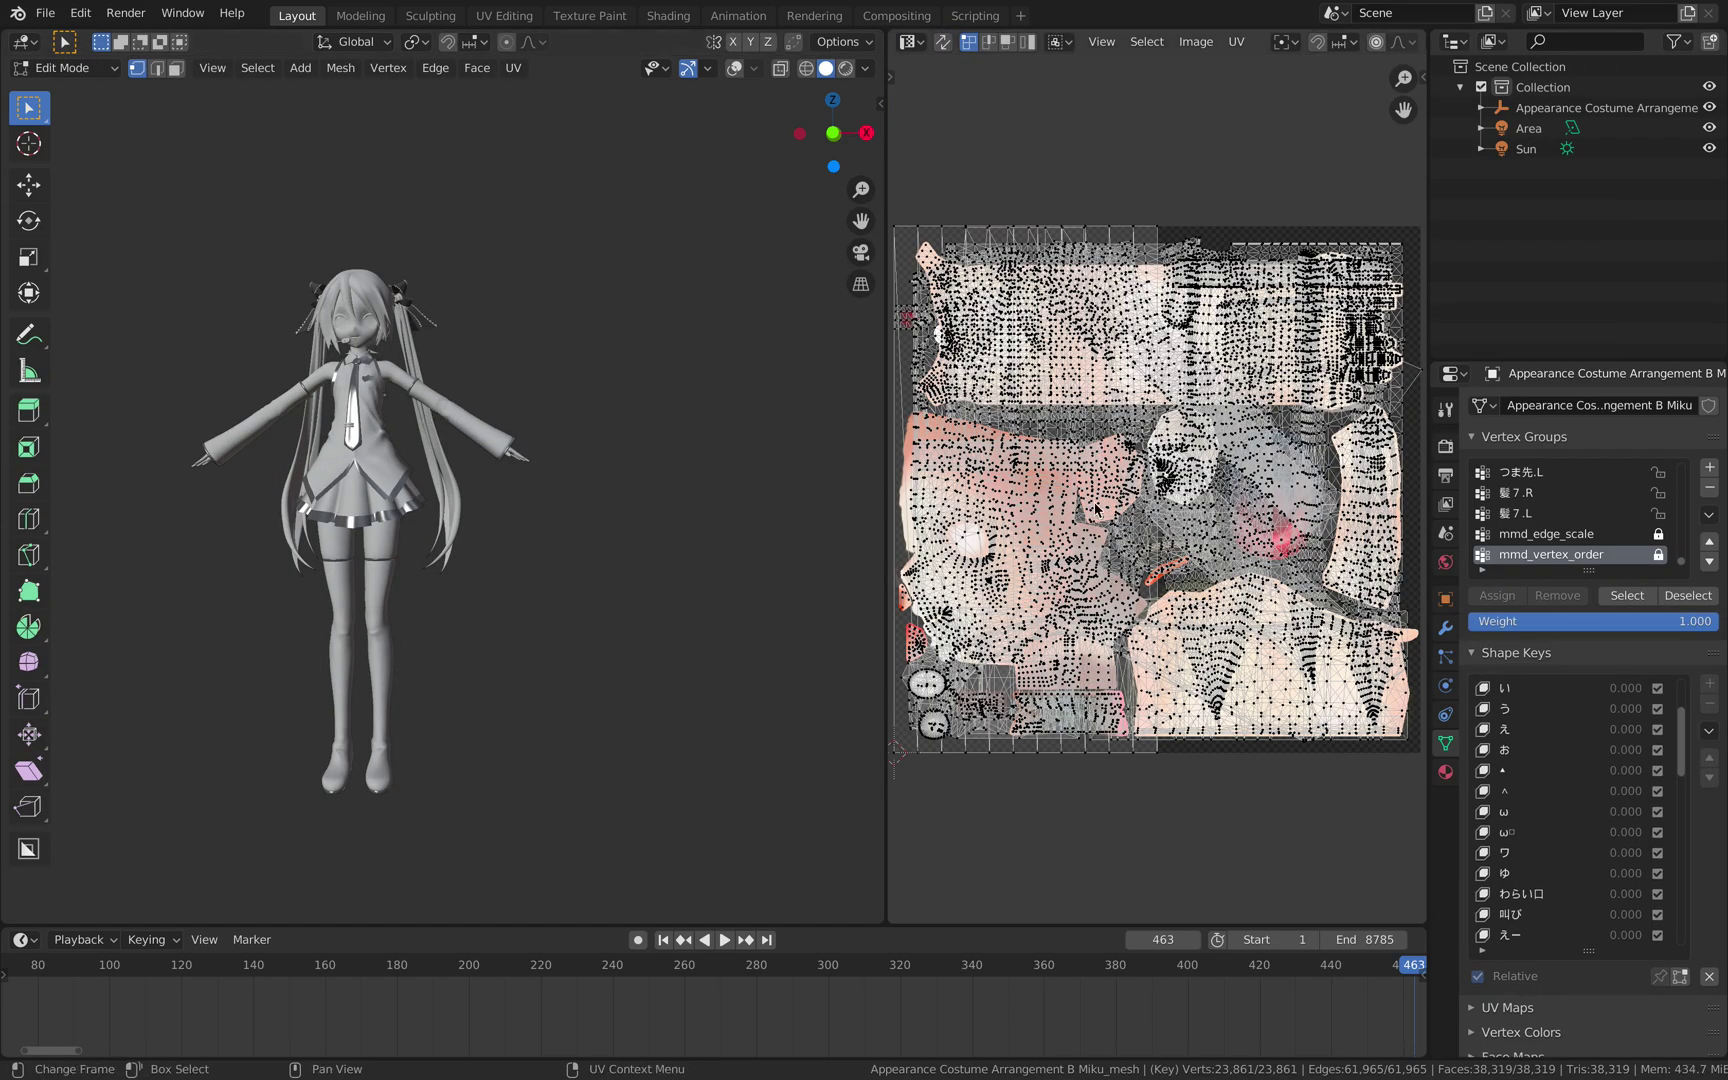
pyautogui.moveTo(617, 416)
pyautogui.mouseDown(button='middle')
pyautogui.moveTo(602, 416)
pyautogui.moveTo(641, 443)
pyautogui.moveTo(583, 414)
pyautogui.mouseUp(button='middle')
pyautogui.press('Tab')
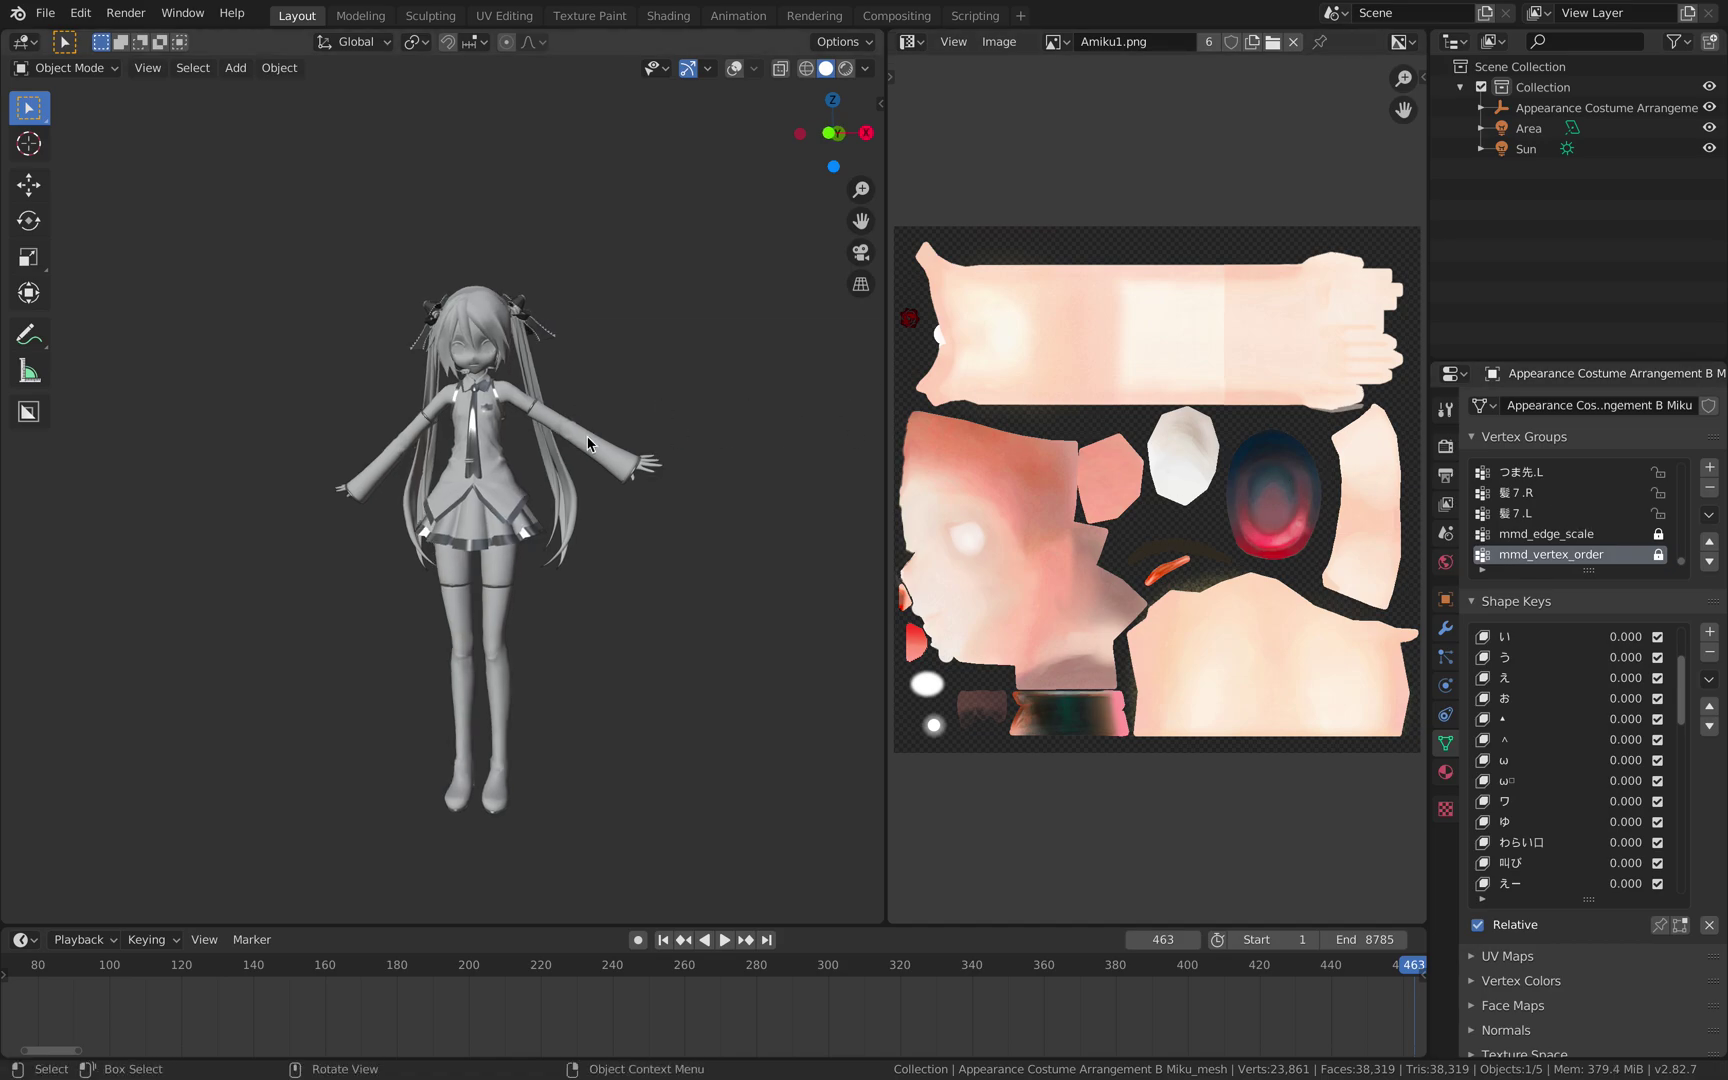
pyautogui.press('Tab')
pyautogui.press('Tab')
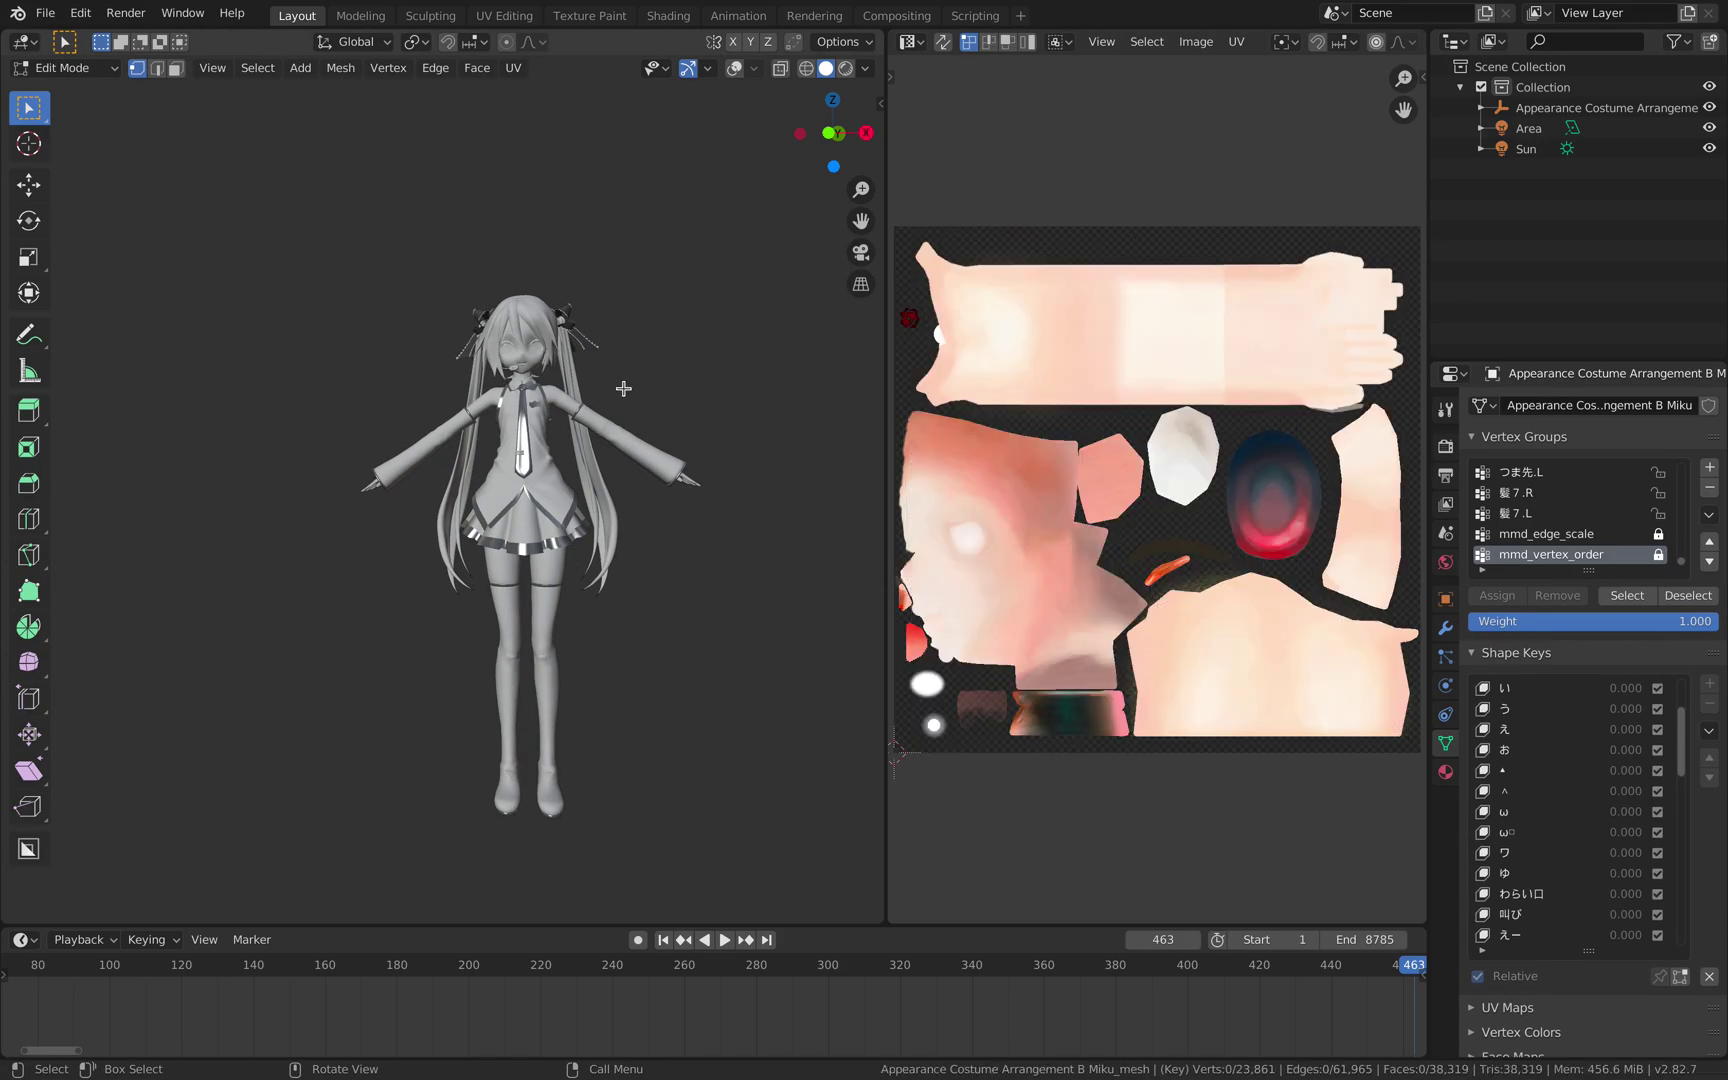
pyautogui.moveTo(622, 390); pyautogui.dragTo(608, 406, button='middle')
pyautogui.press('Tab')
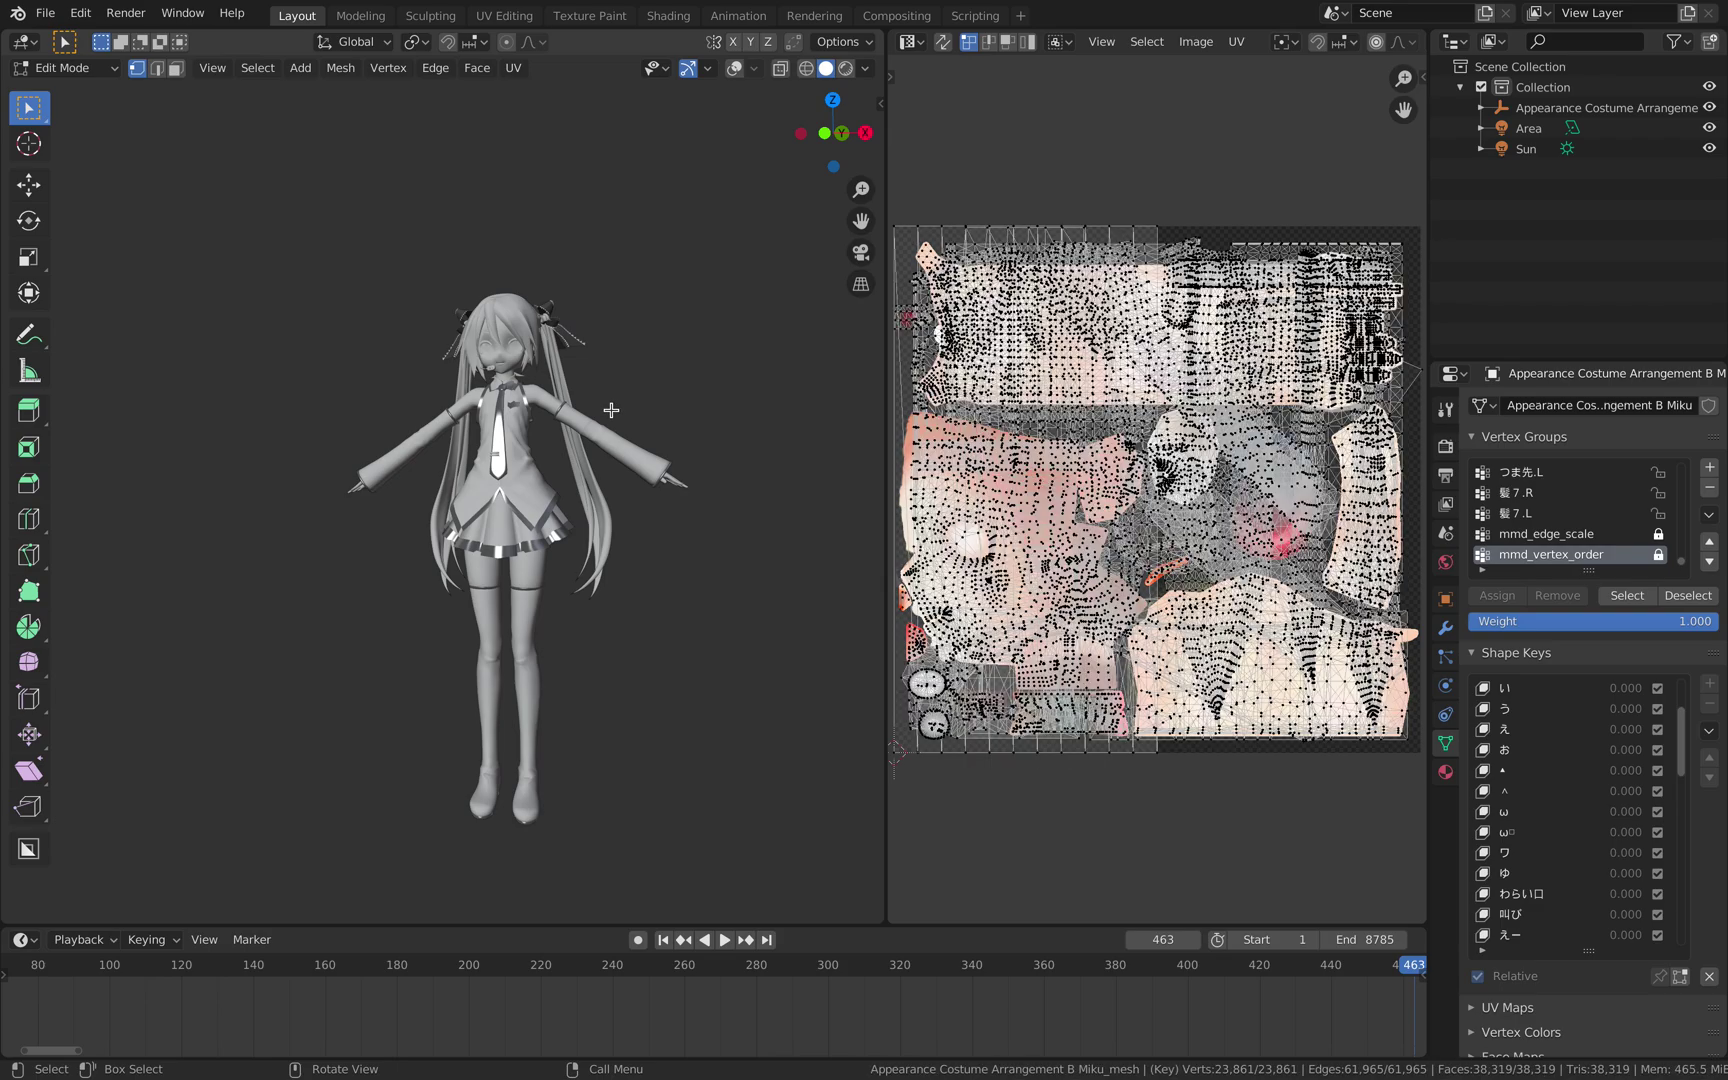
pyautogui.press('Tab')
# Look through the bone names in the mesh's Vertex Groups list.
pyautogui.scroll(8, 1565, 548)
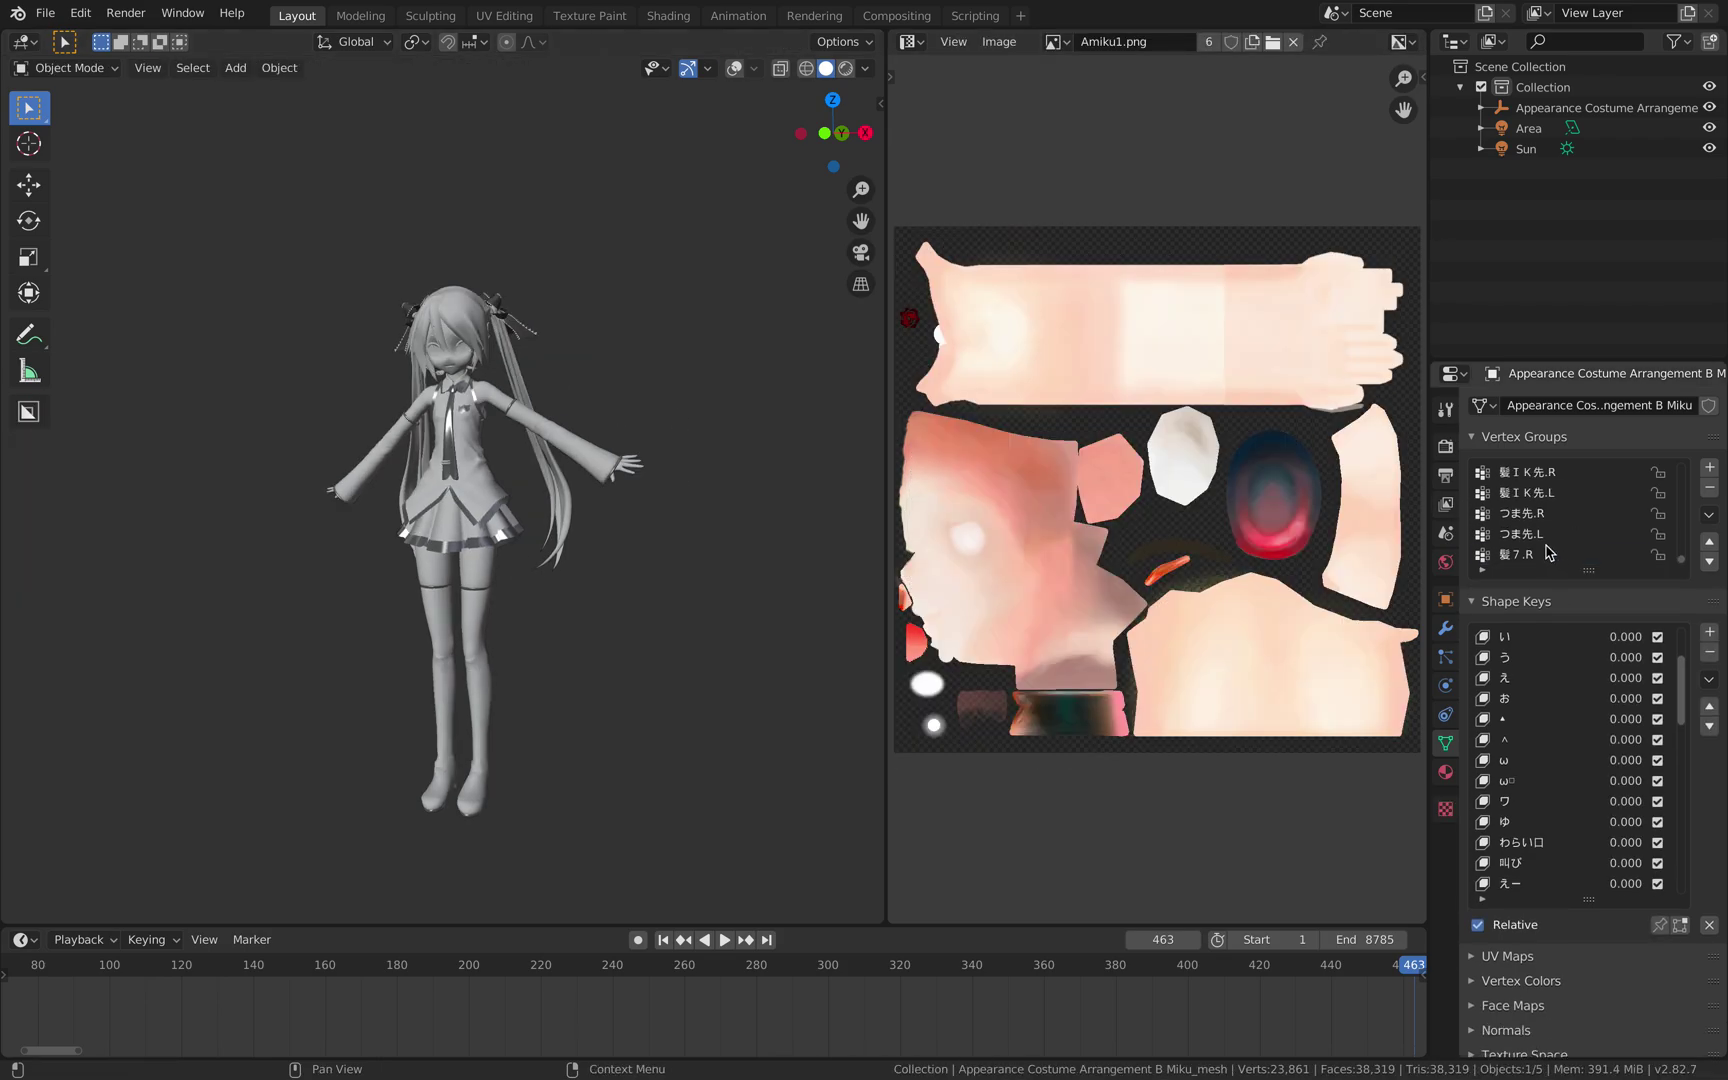
pyautogui.scroll(3, 1565, 548)
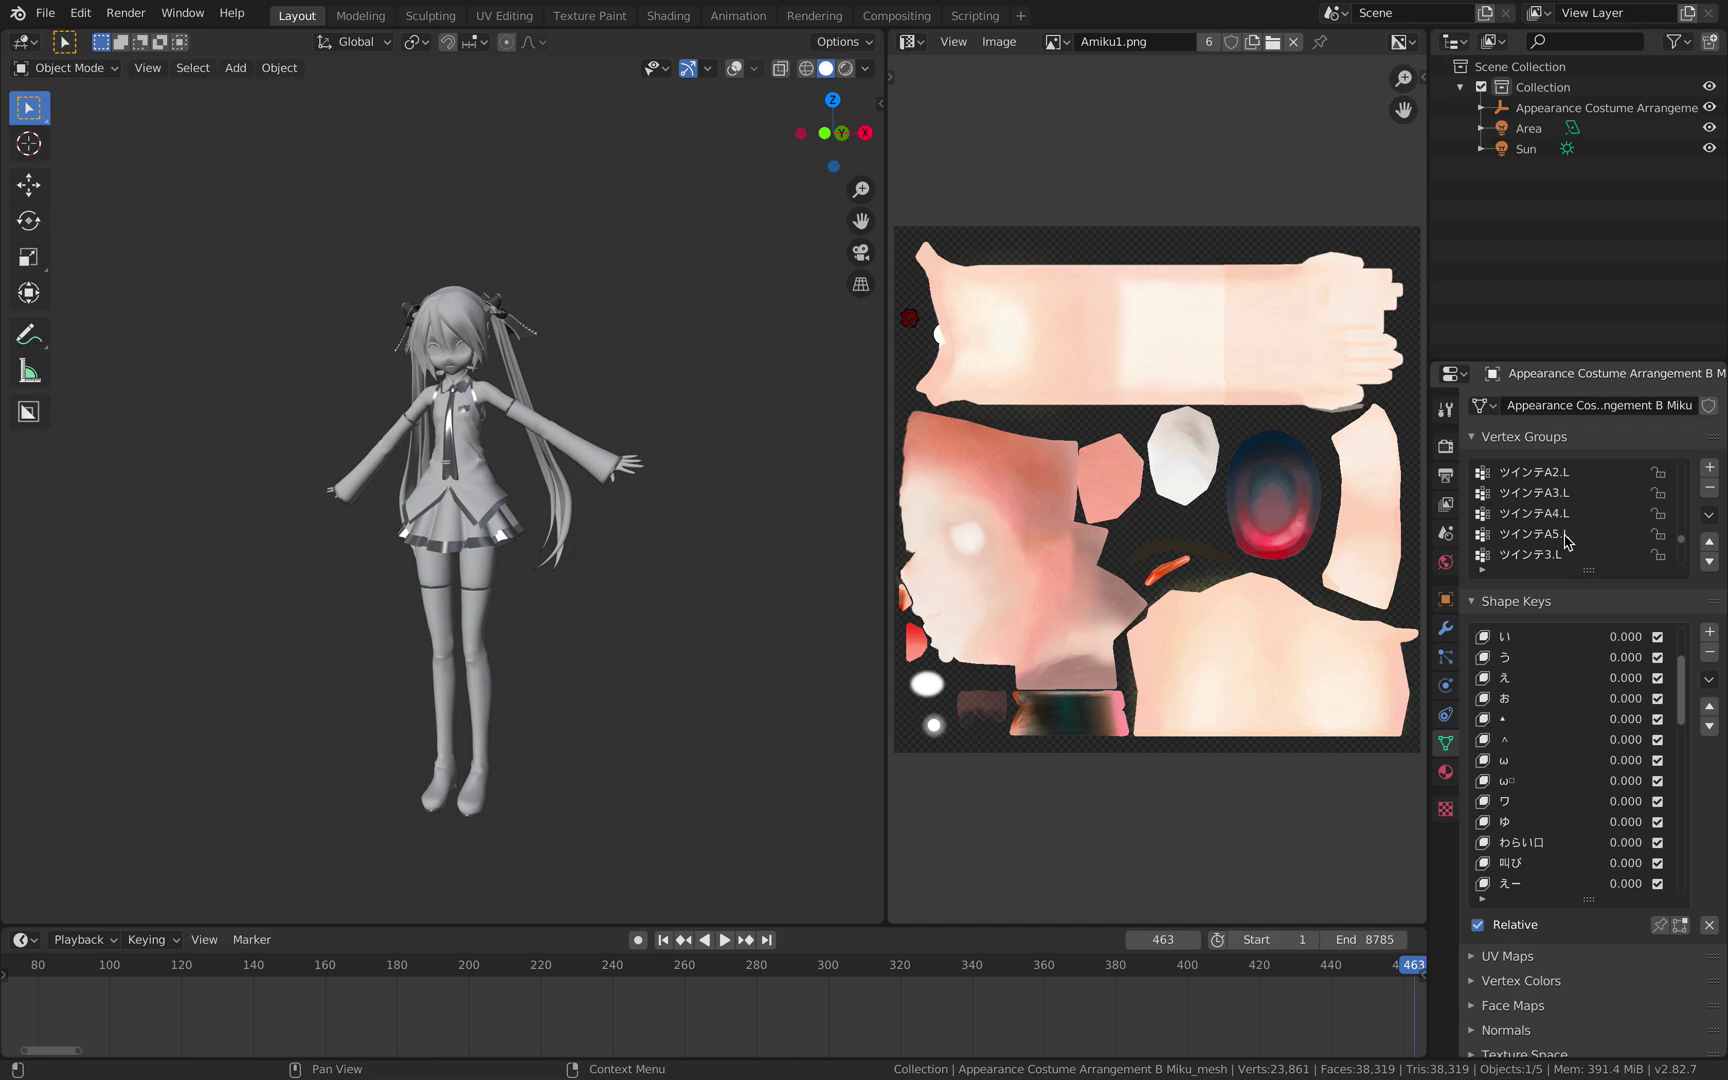
pyautogui.scroll(4, 733, 328)
pyautogui.scroll(-2, 662, 318)
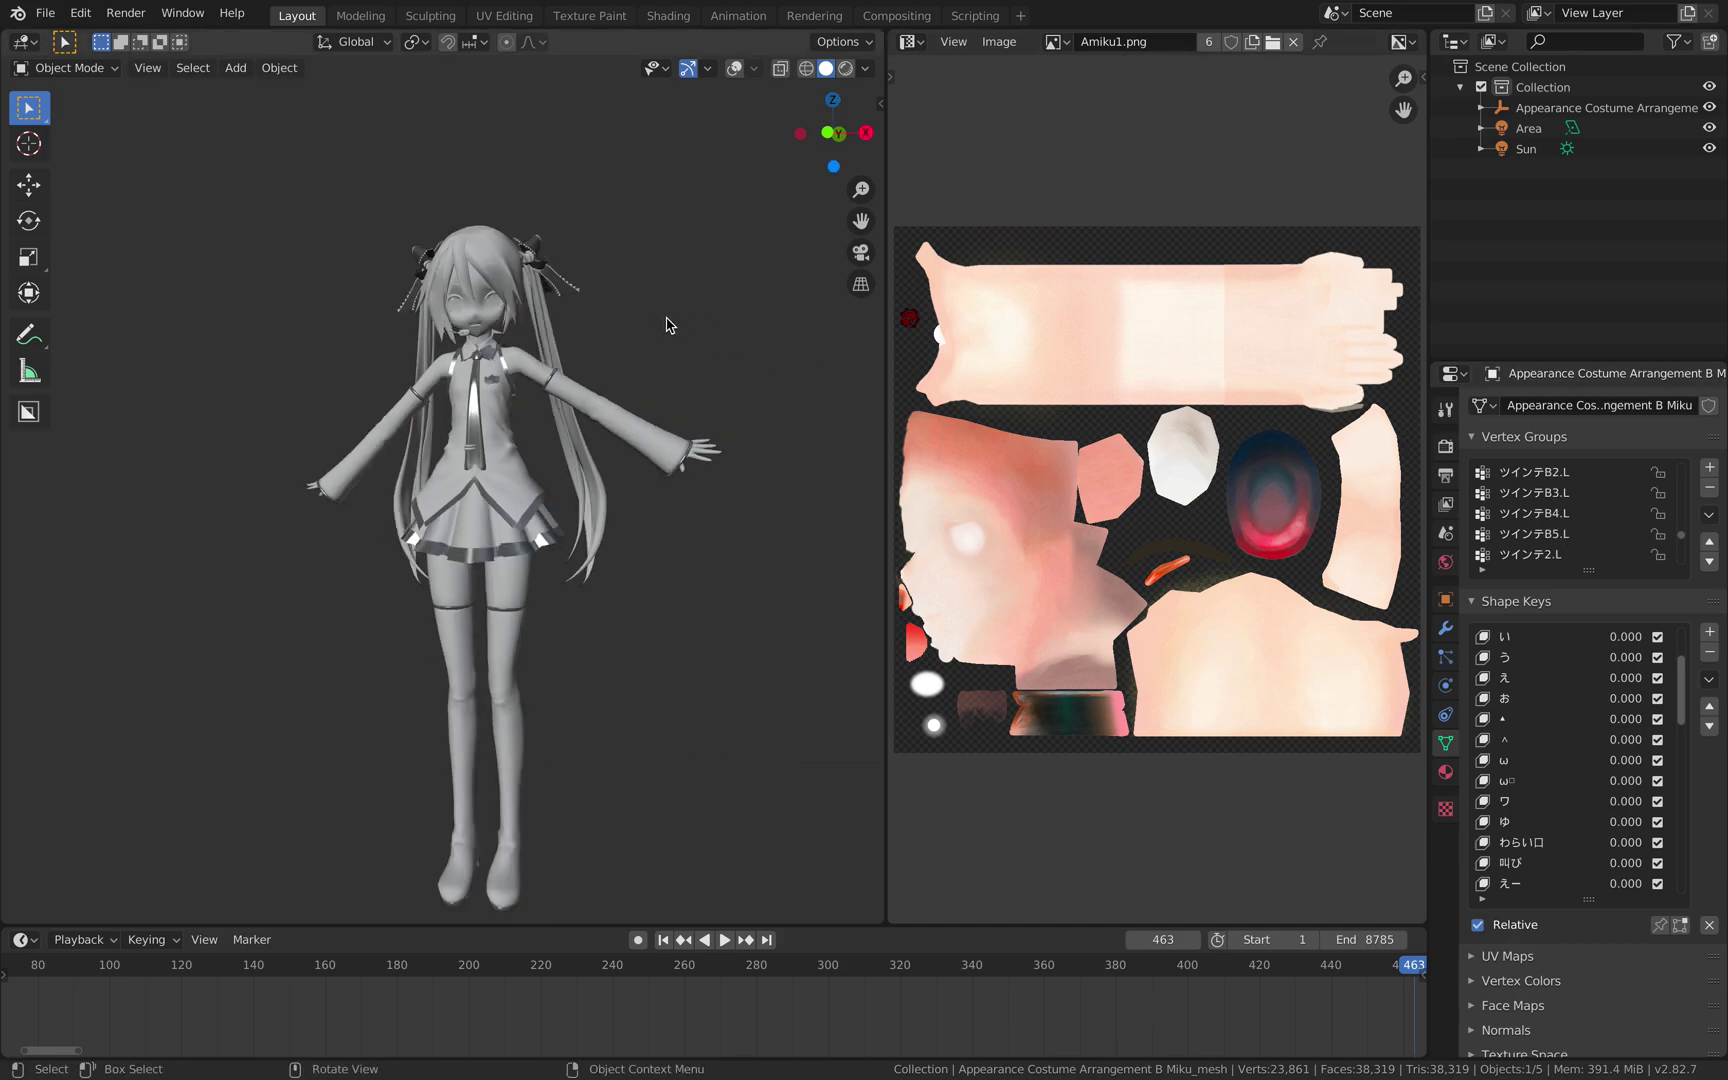
# Switch the viewport back to Rendered shading and play the dance motion.
pyautogui.click(845, 69)
pyautogui.press('space')
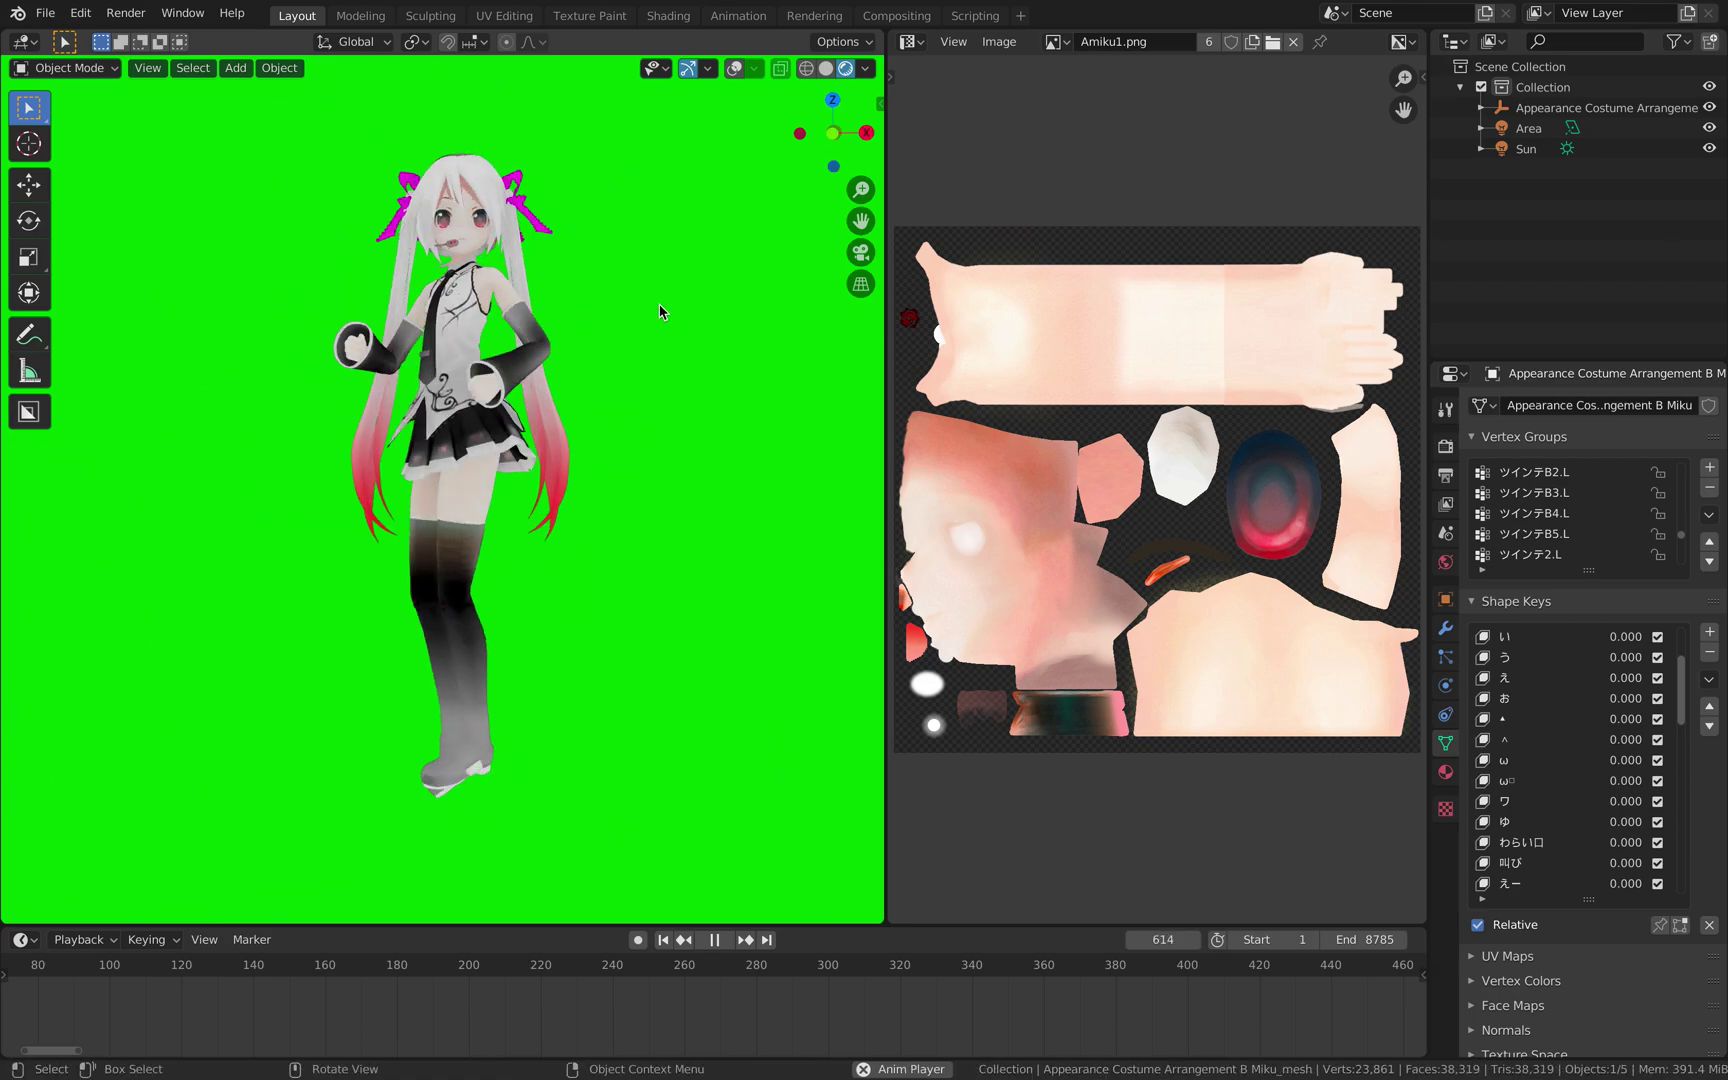
# Stop the playback and turn the UV Editor area into a Video Sequencer in Sequencer/Preview view.
pyautogui.press('space')
pyautogui.click(909, 41)
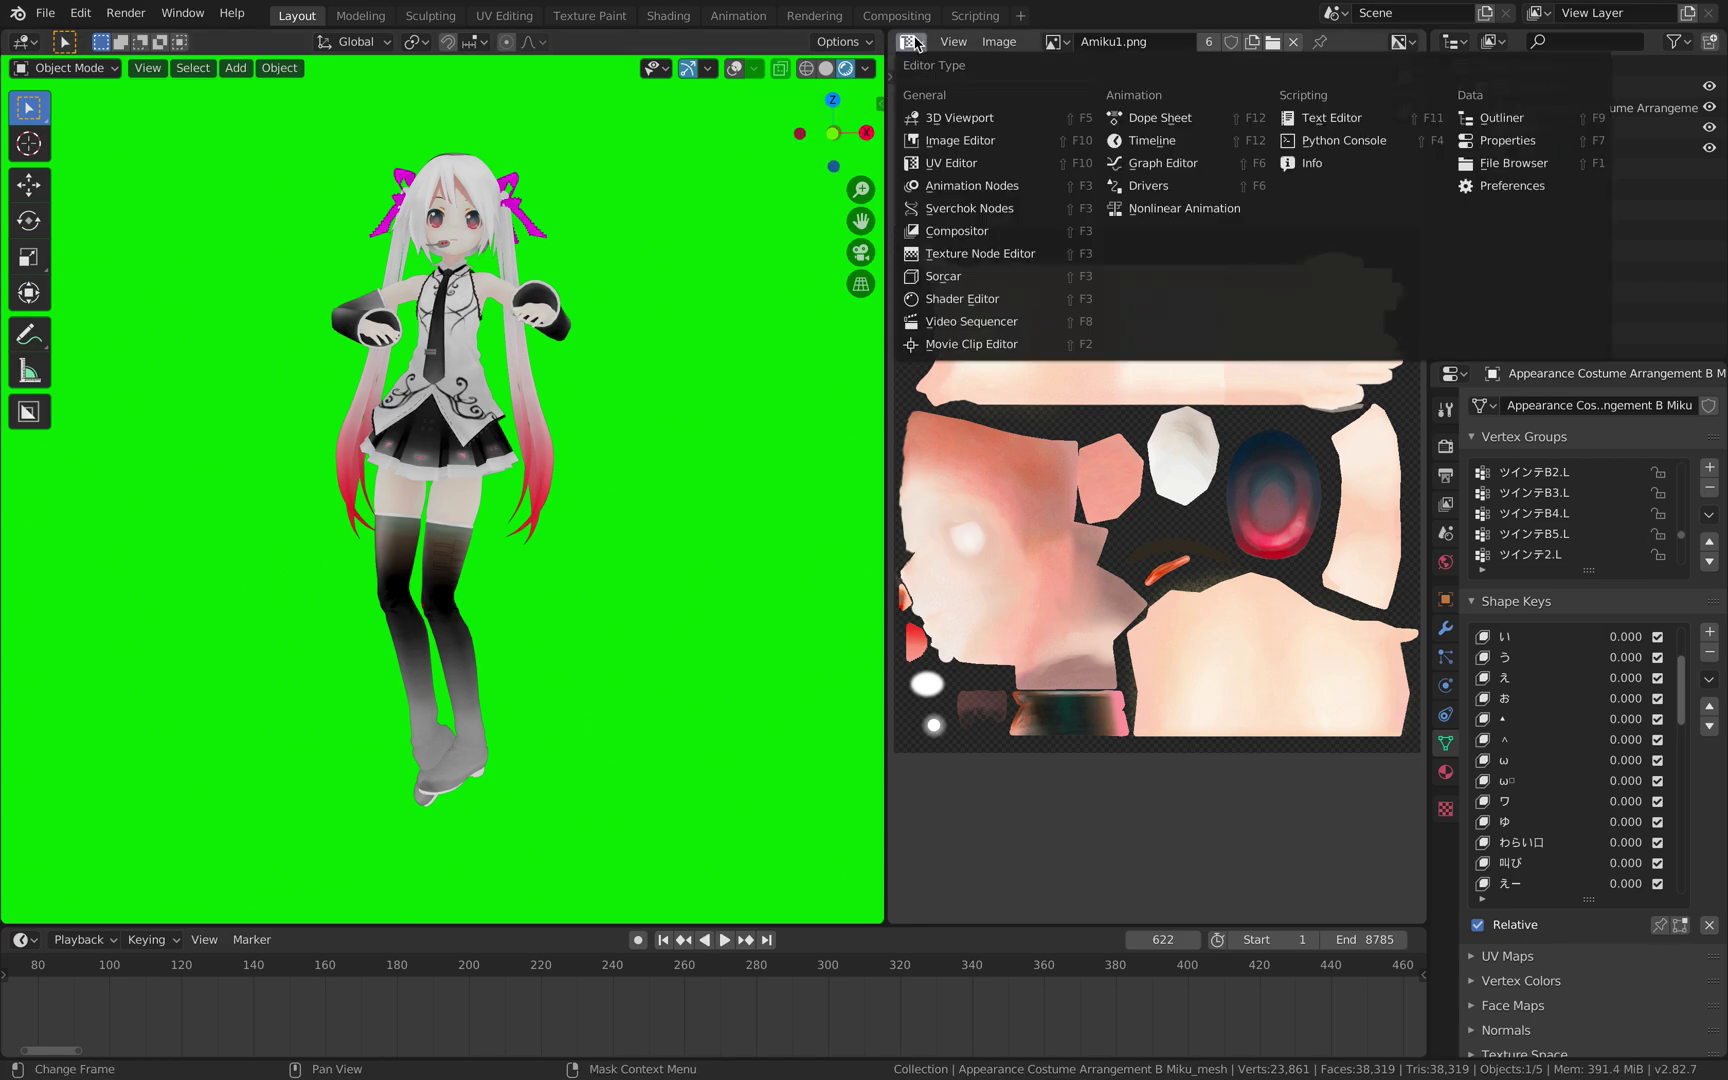
pyautogui.click(1001, 320)
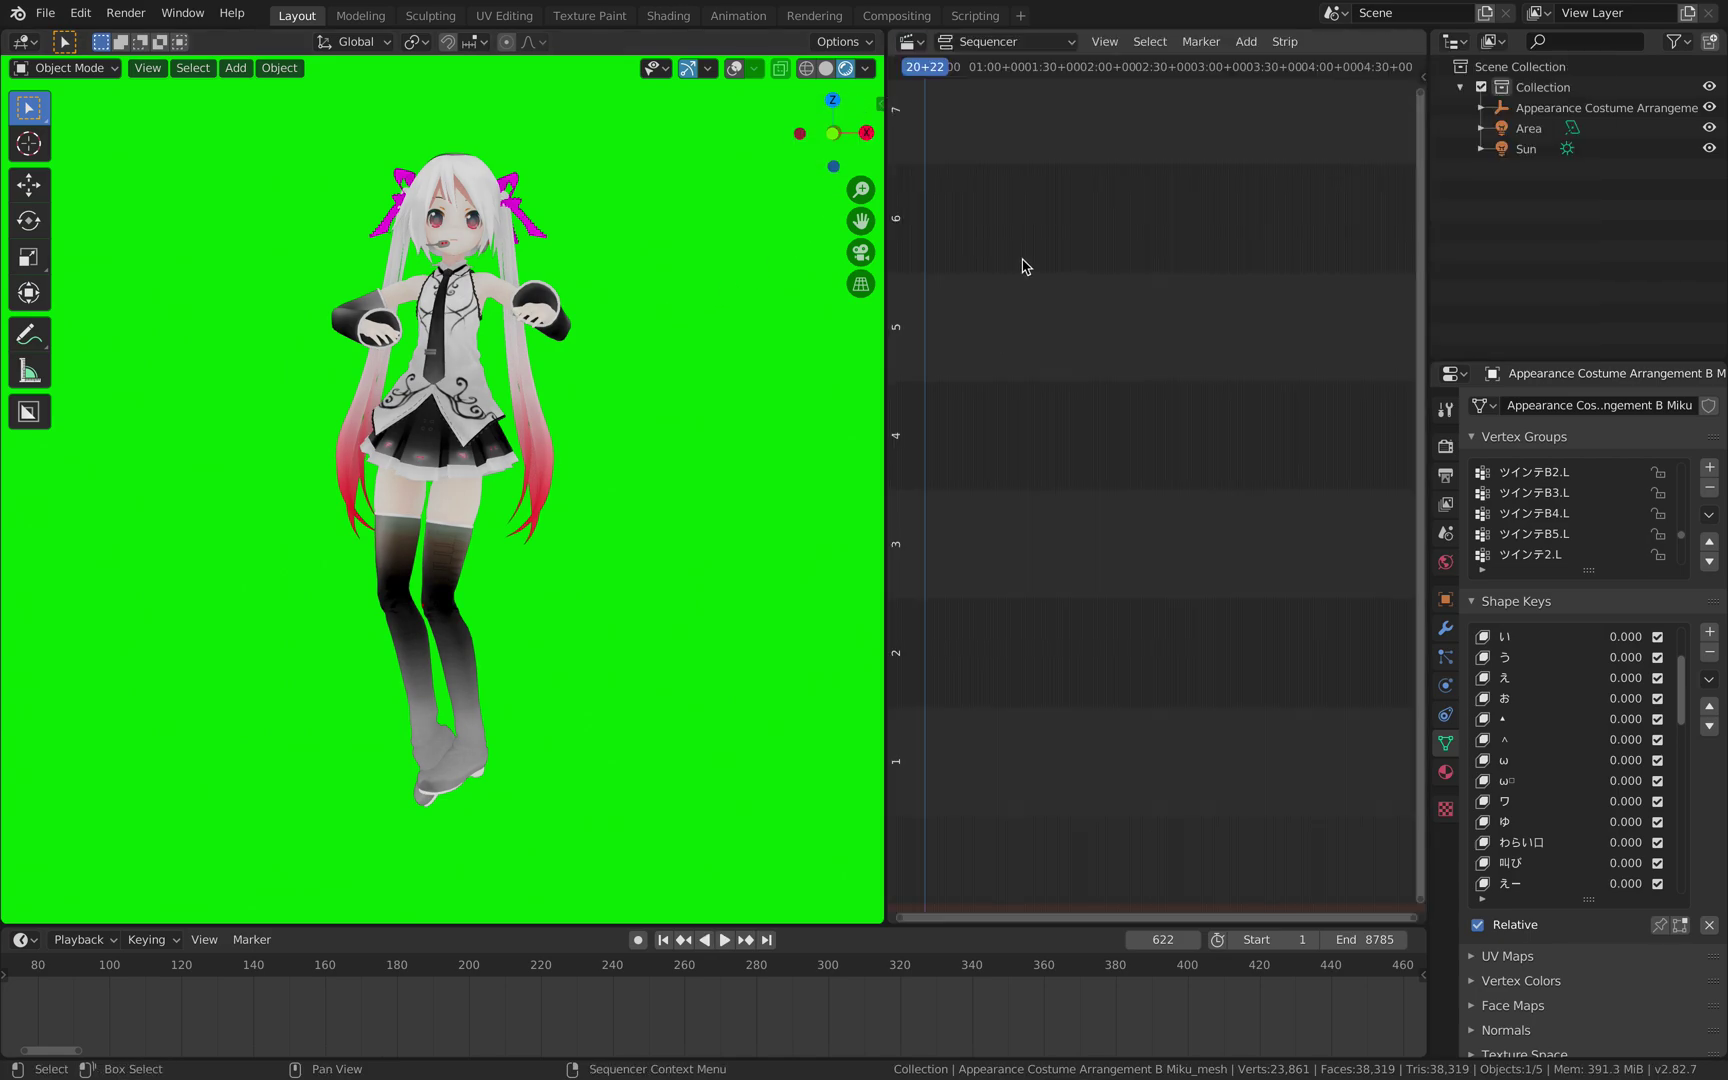
pyautogui.click(970, 44)
pyautogui.click(1043, 124)
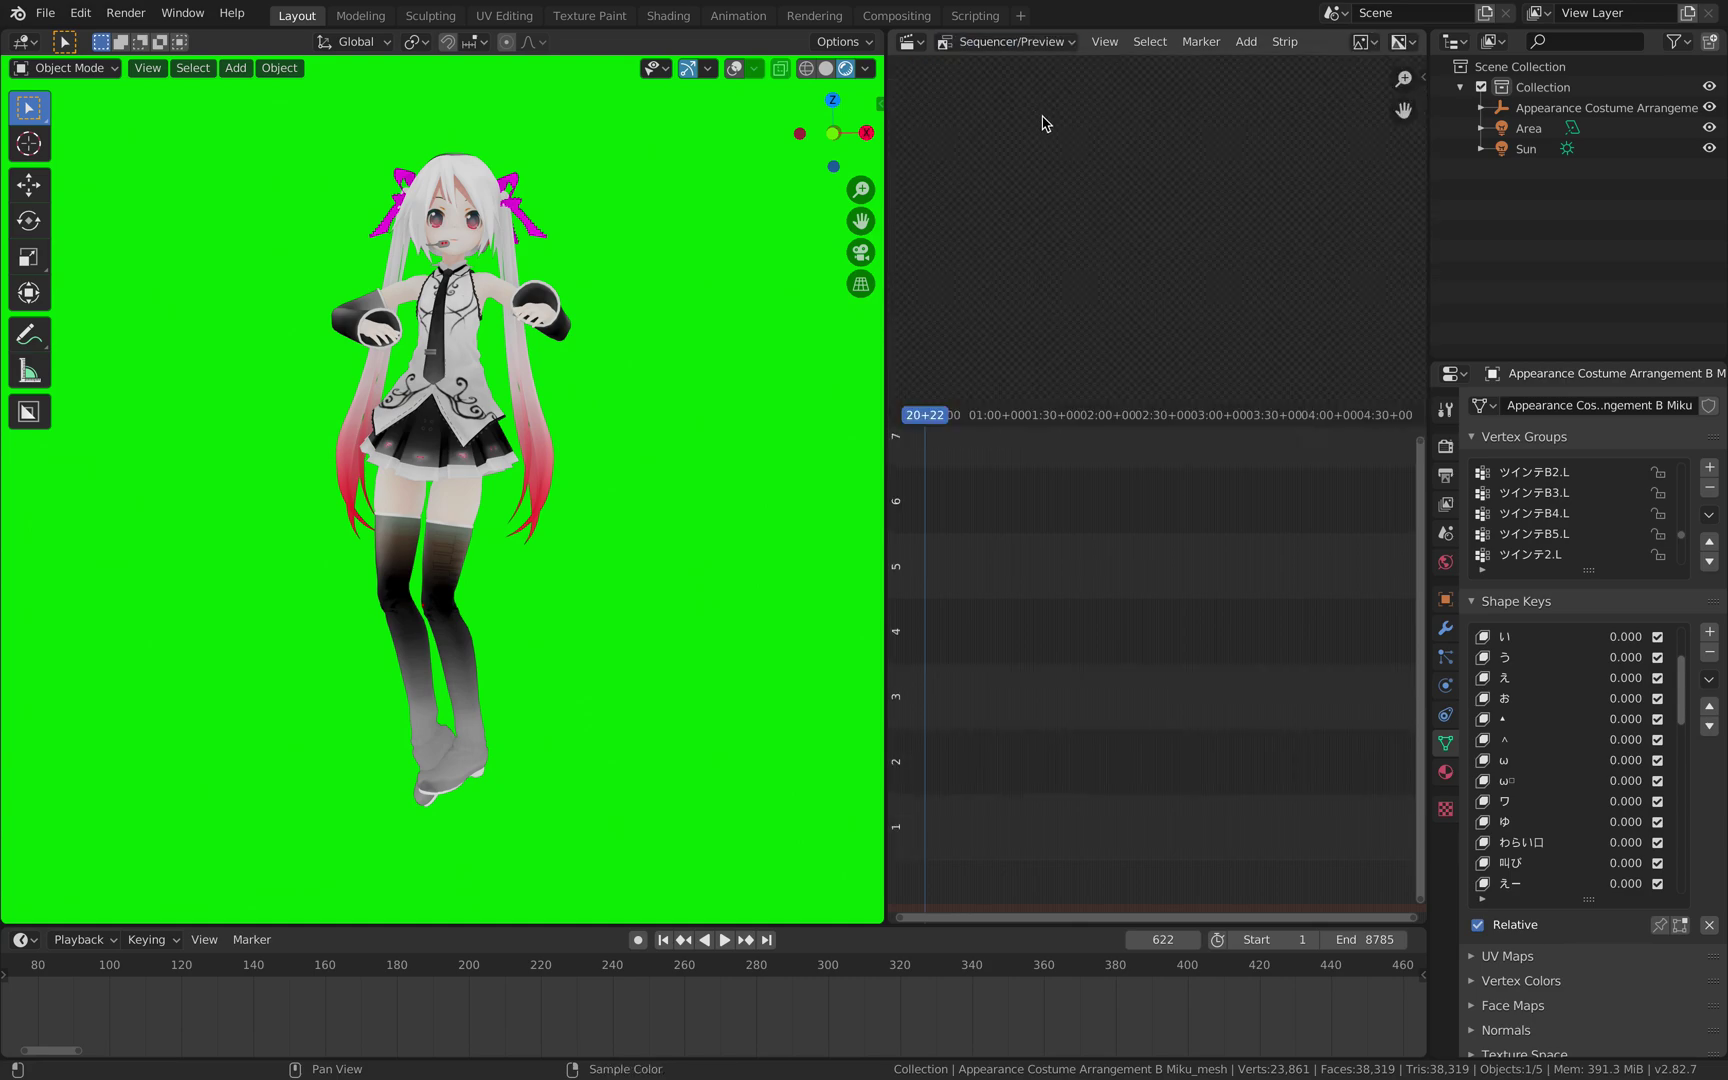
# Rewind to frame 1 and add the Too Cute V3 Miku video from Downloads as a movie strip with sound.
pyautogui.scroll(-5, 1118, 810)
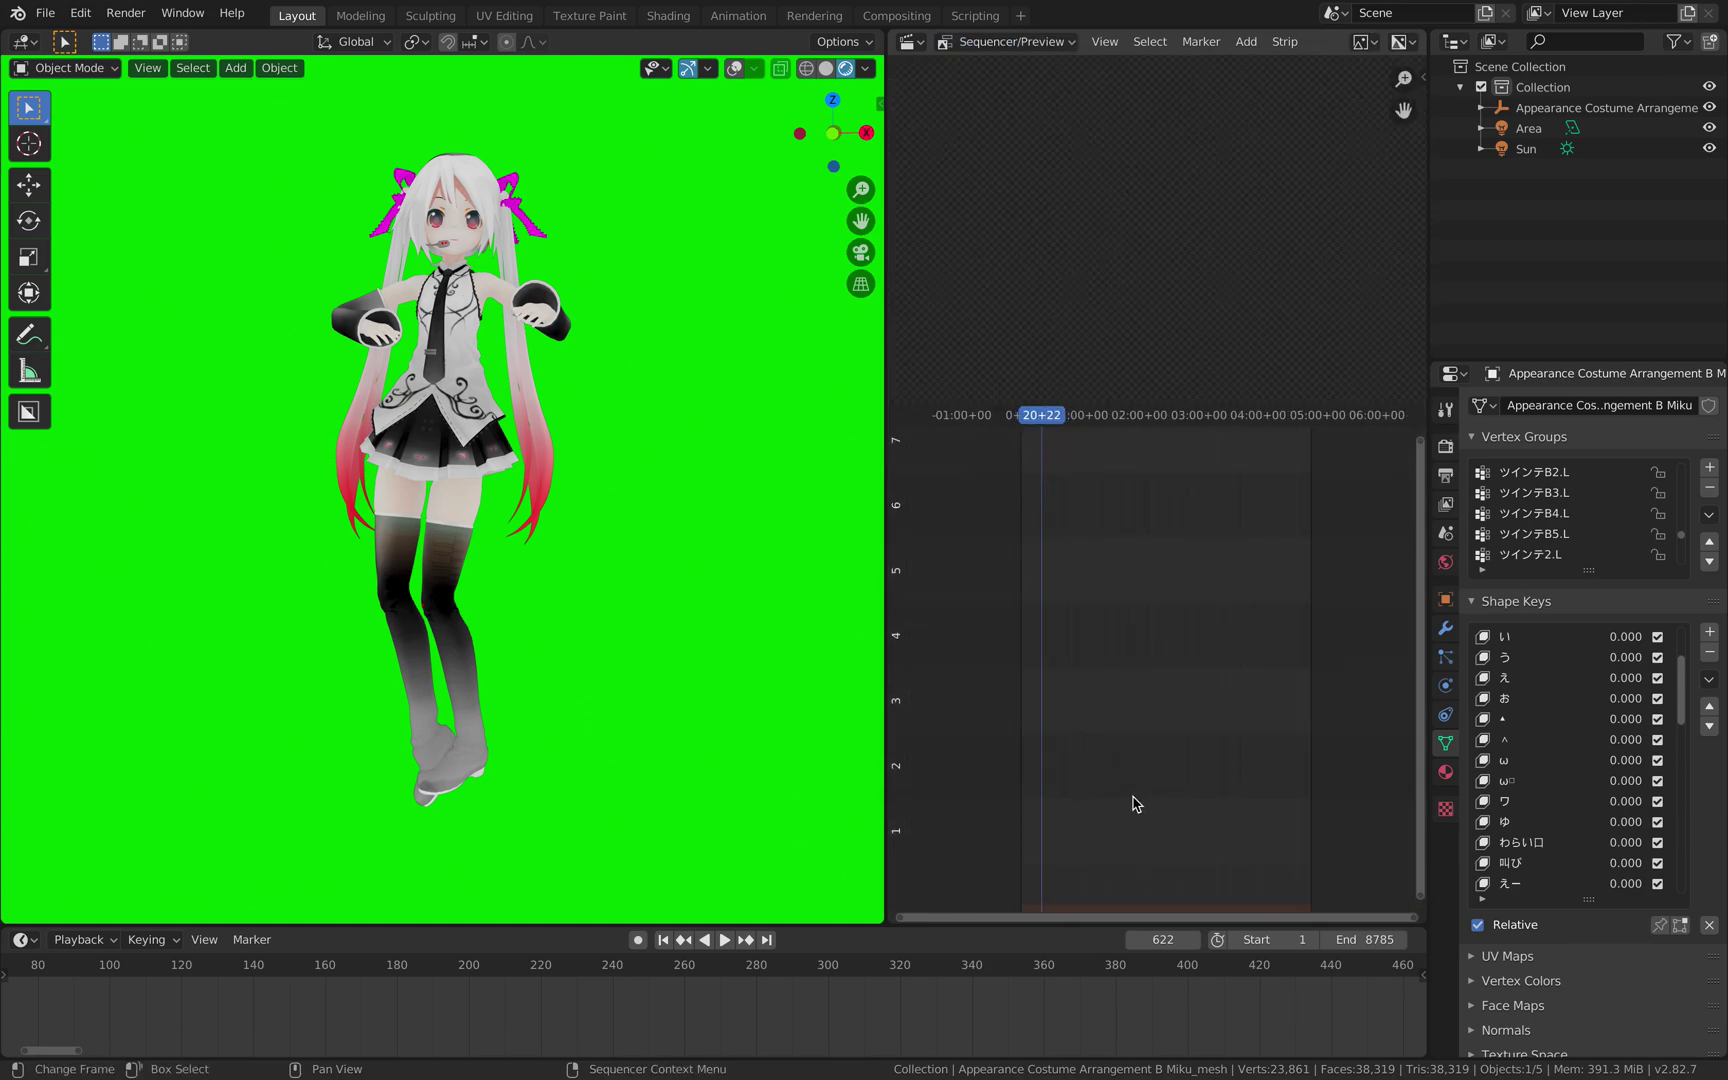
pyautogui.hotkey('shift', 'Left')
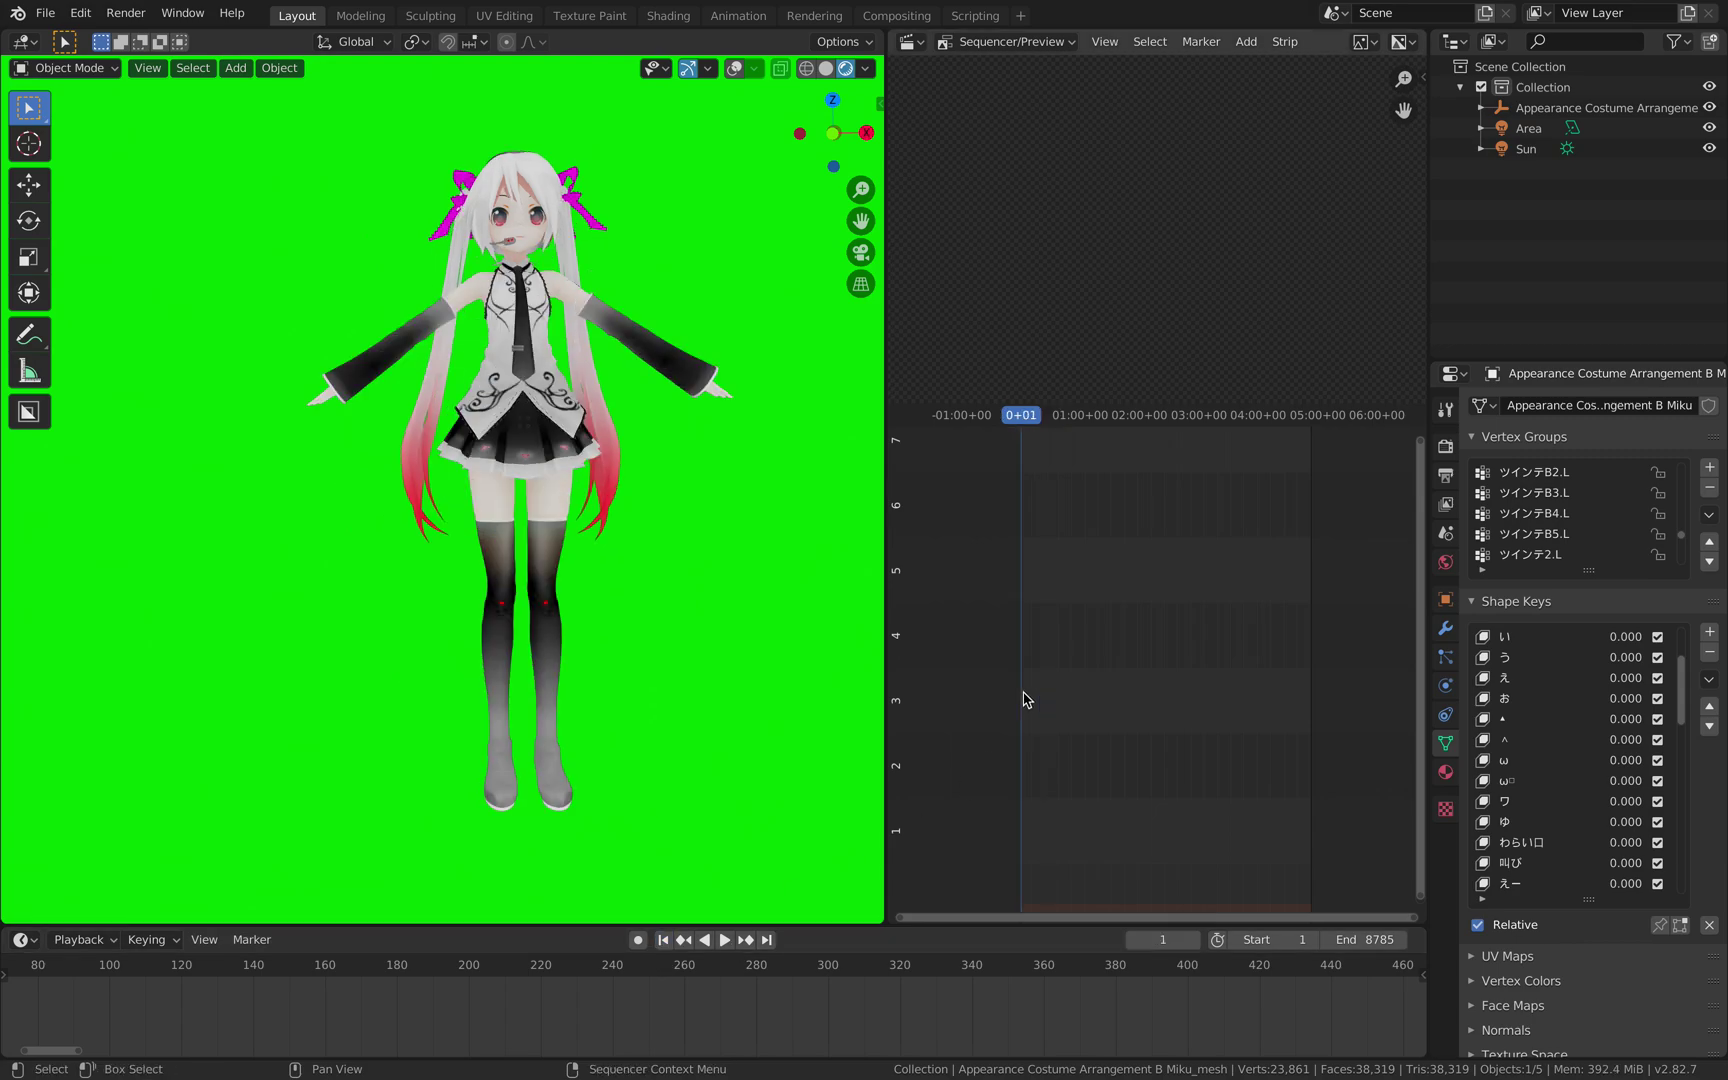
pyautogui.hotkey('shift', 'a')
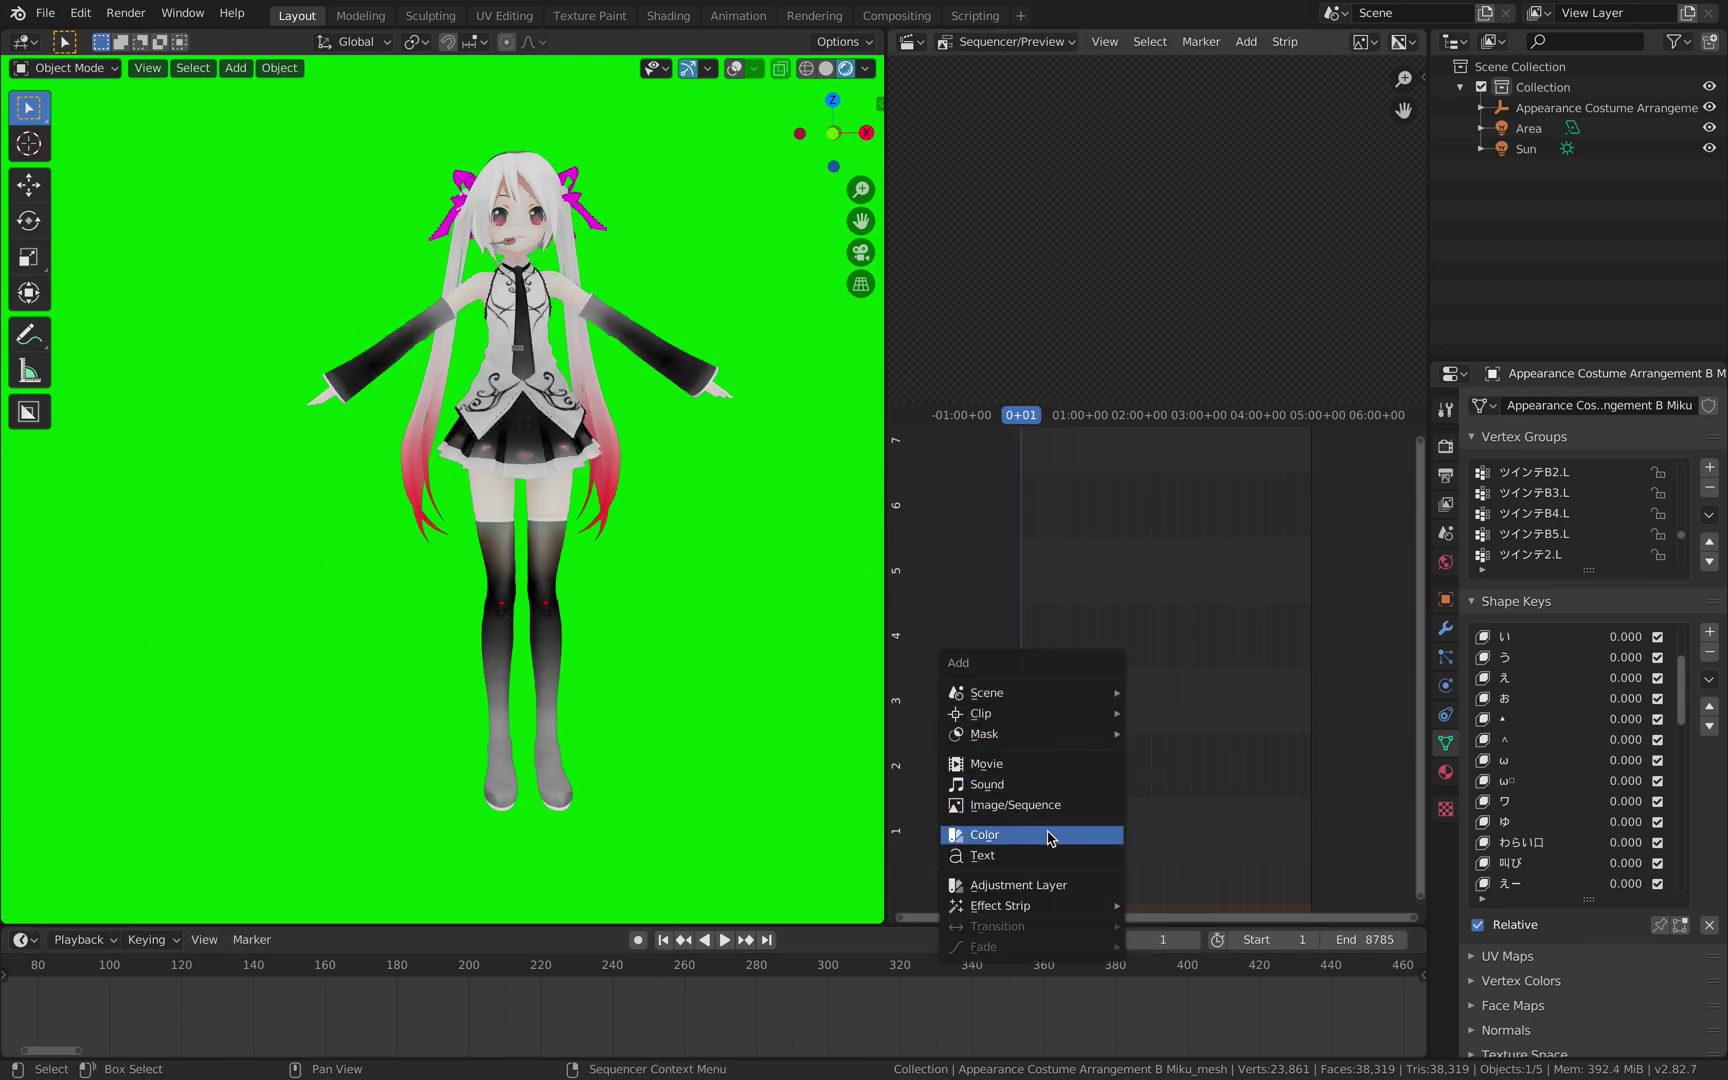
pyautogui.click(1050, 766)
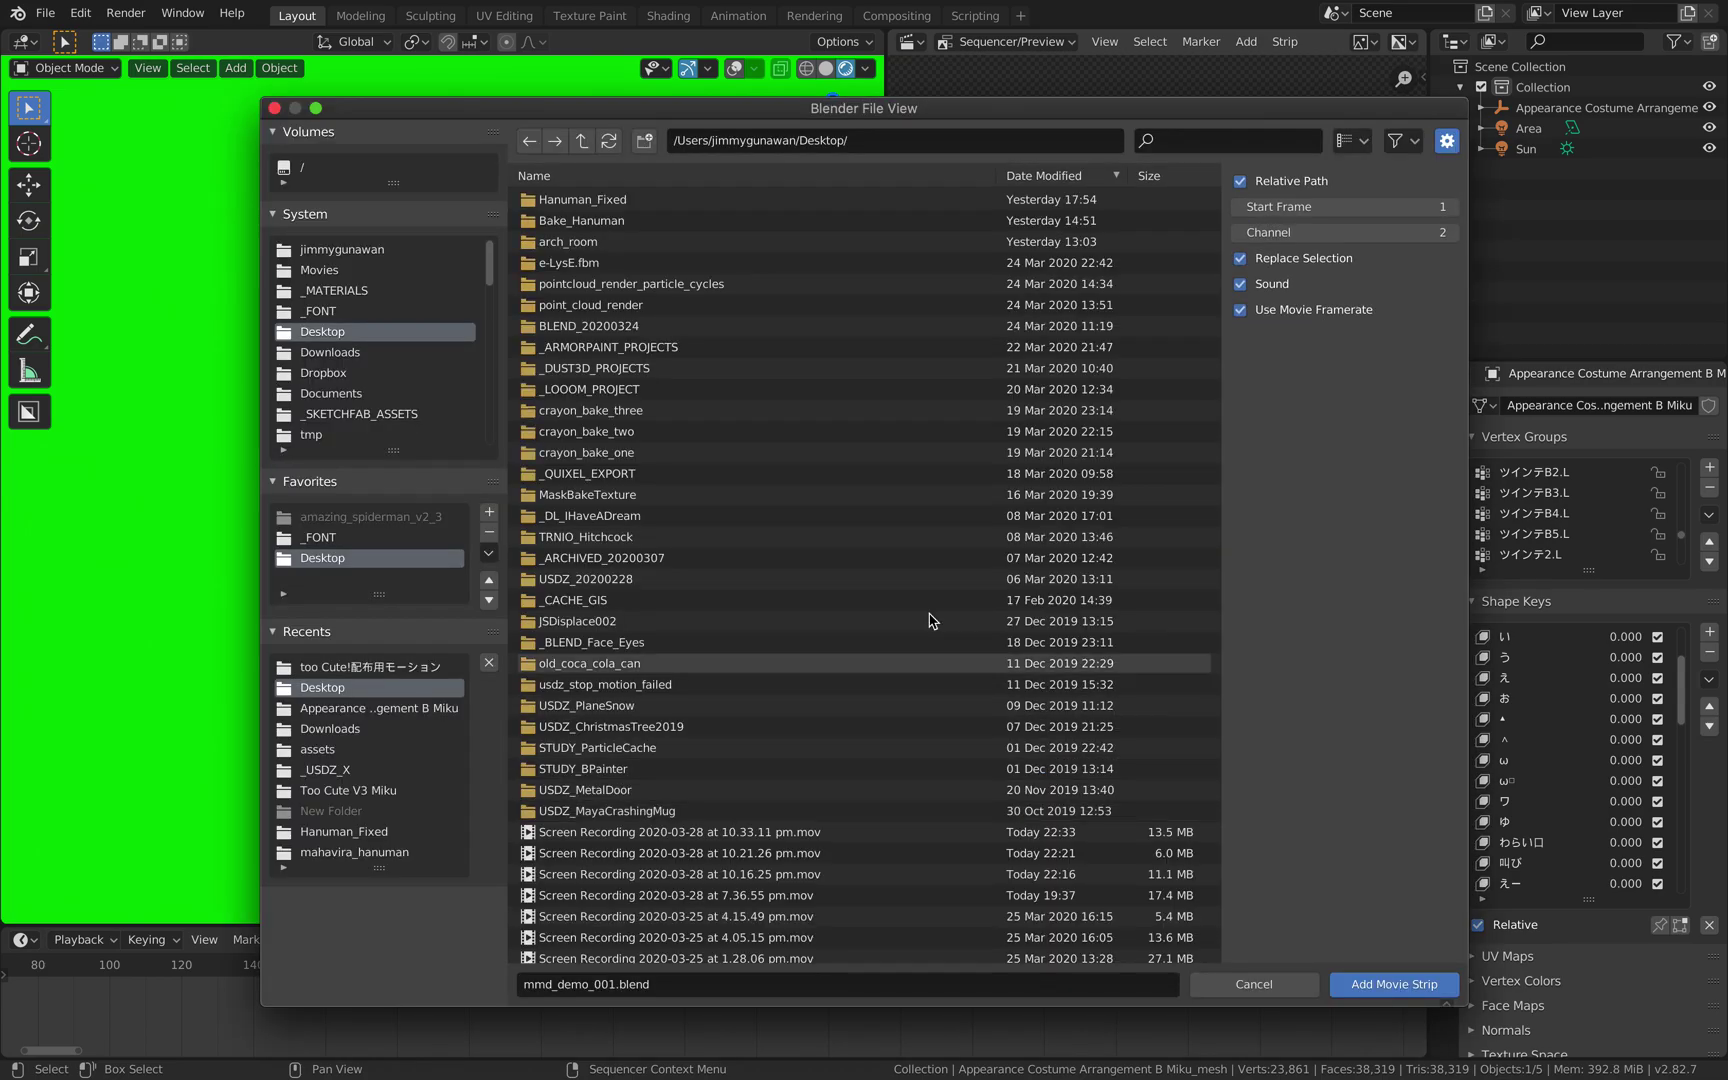
pyautogui.click(340, 352)
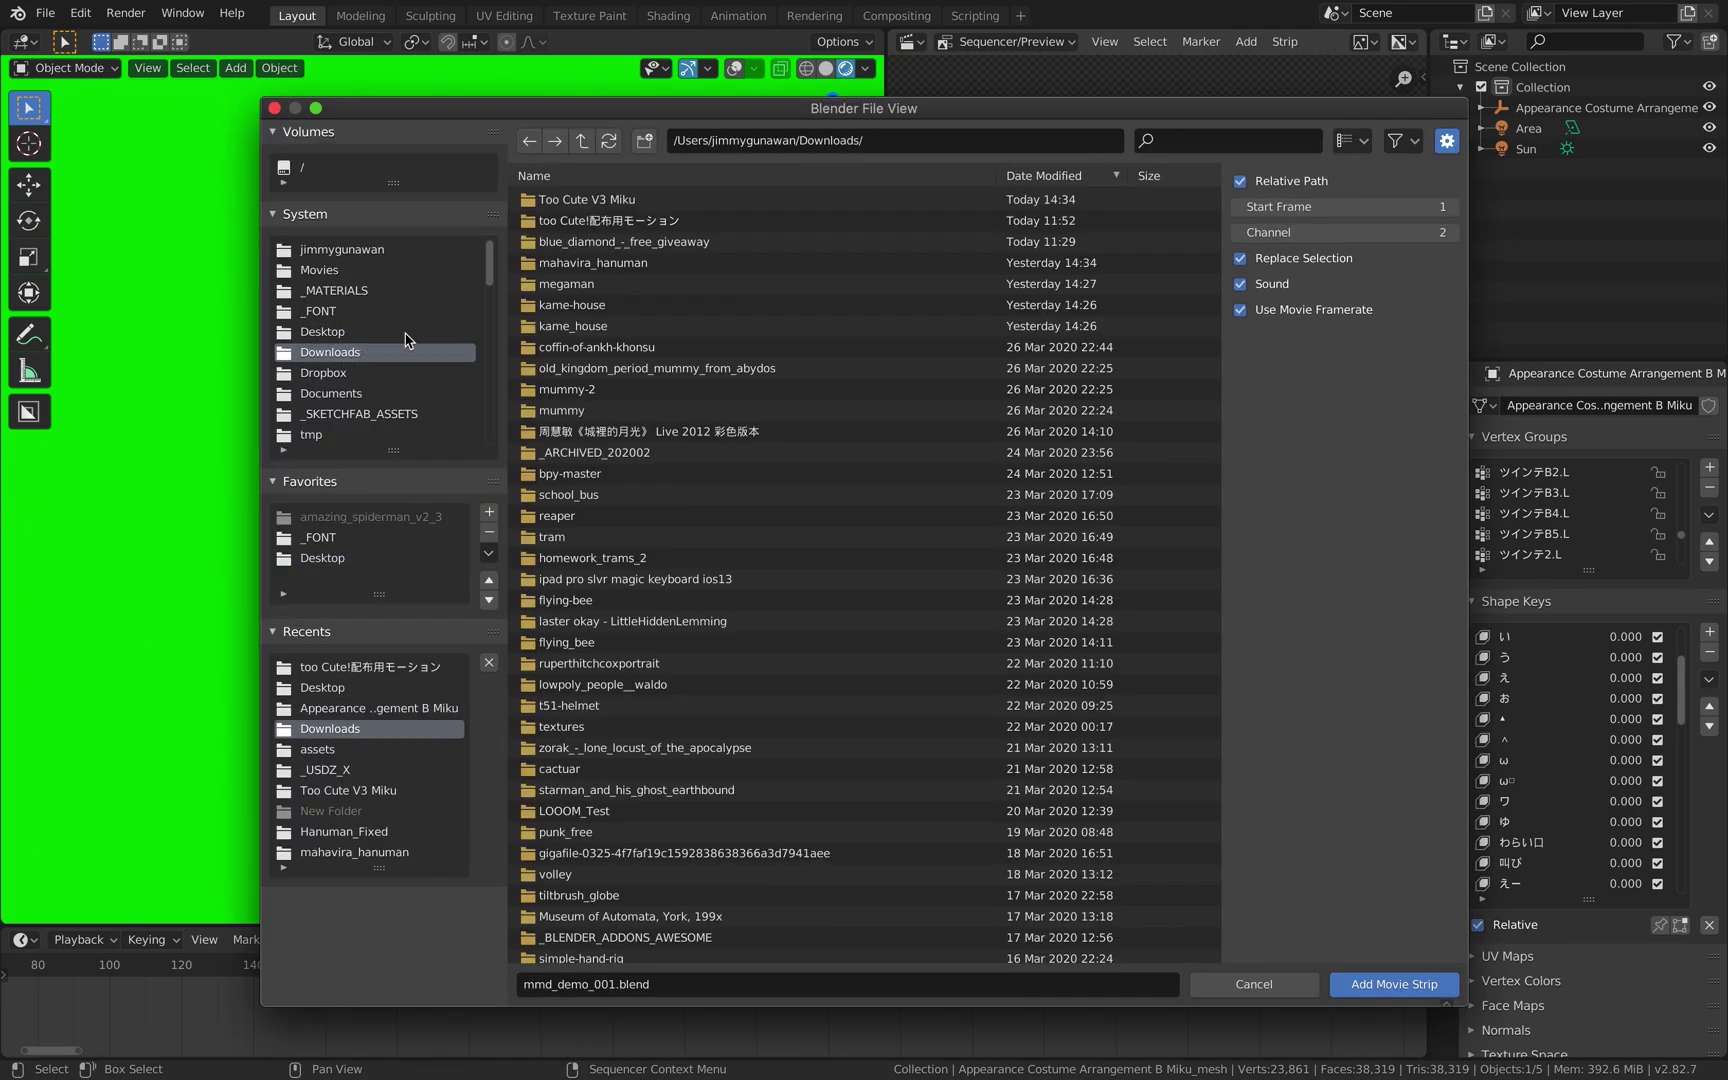
pyautogui.doubleClick(598, 201)
pyautogui.doubleClick(598, 201)
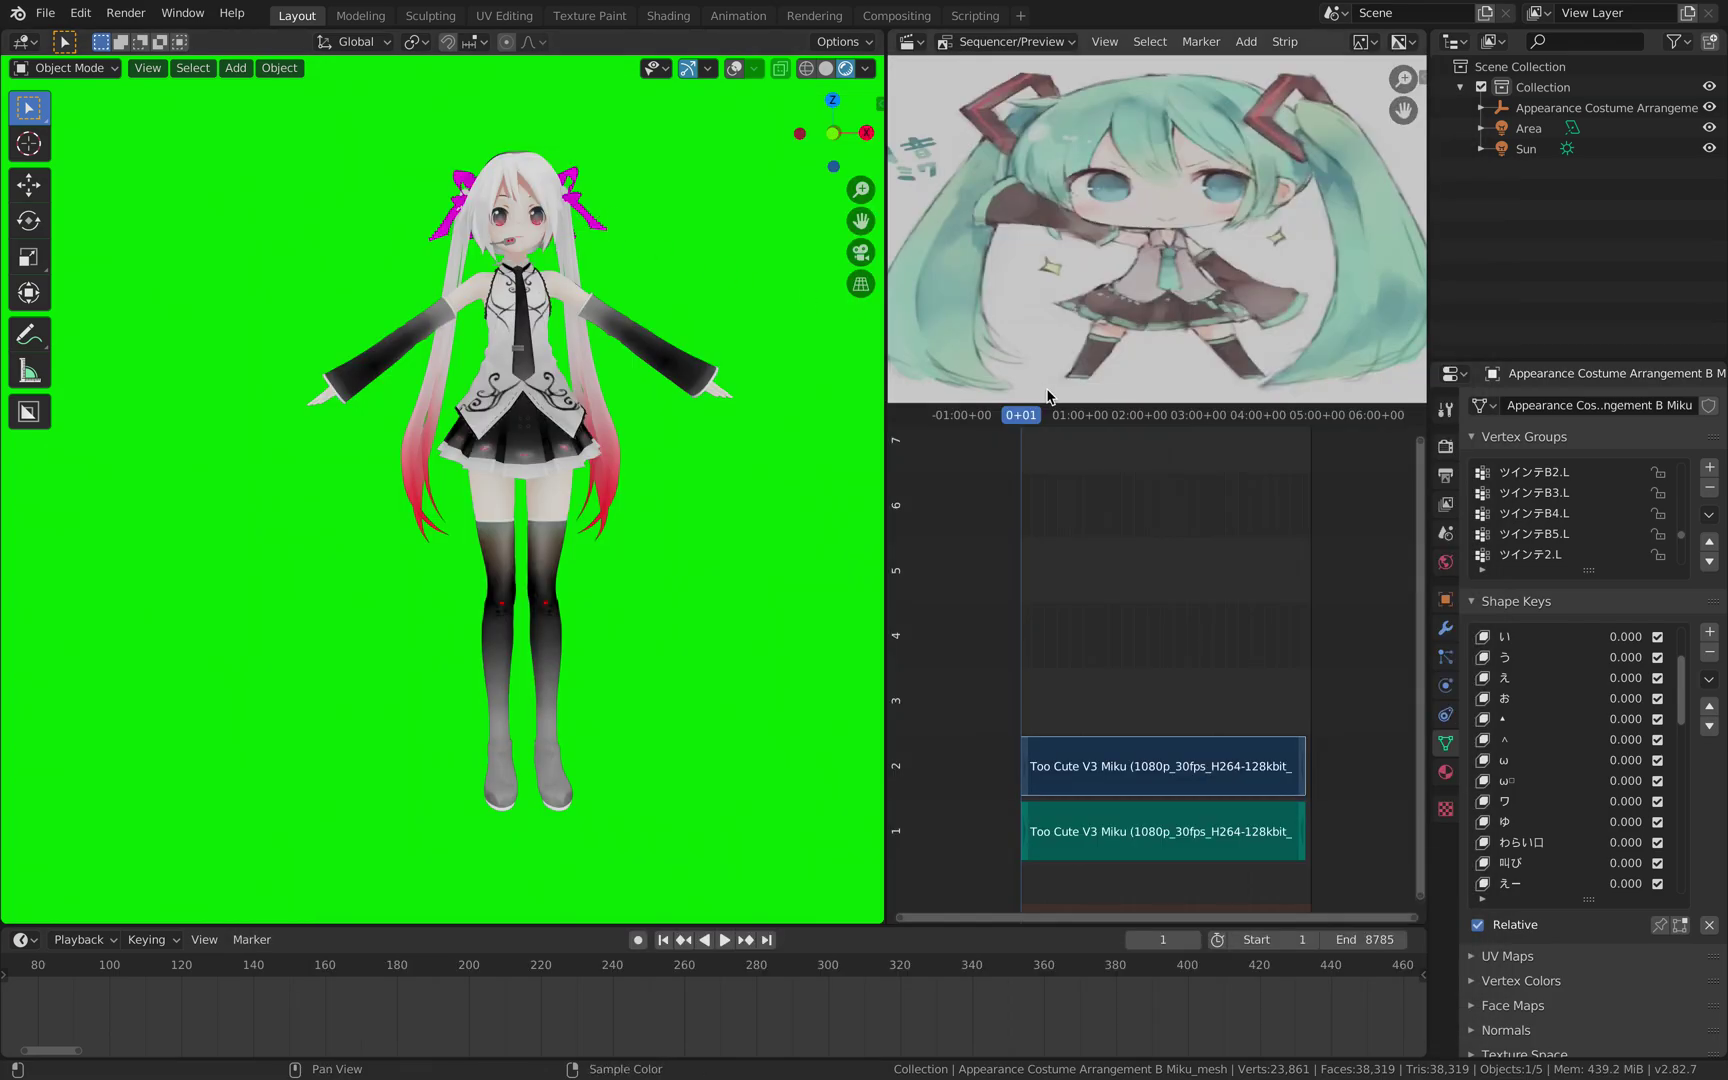
# Play the dance with the video strip, try a point past one minute, return near the start and raise the system volume.
pyautogui.press('space')
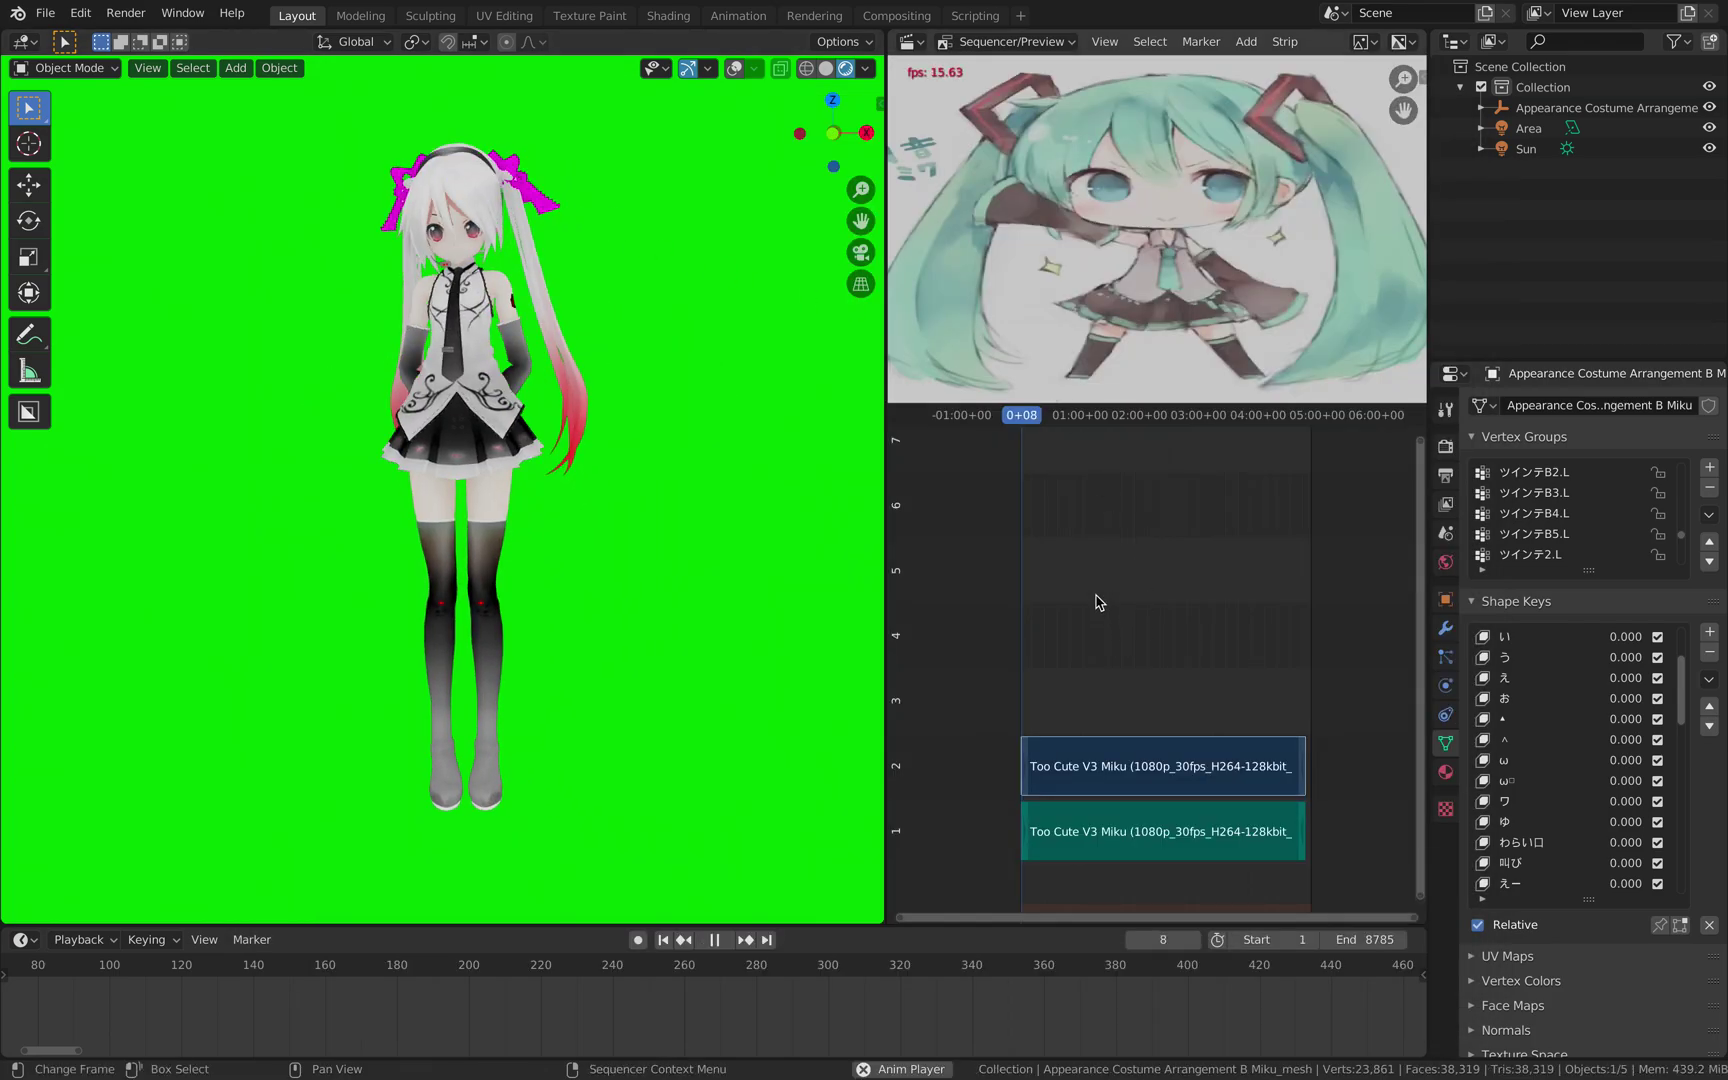
pyautogui.click(1093, 426)
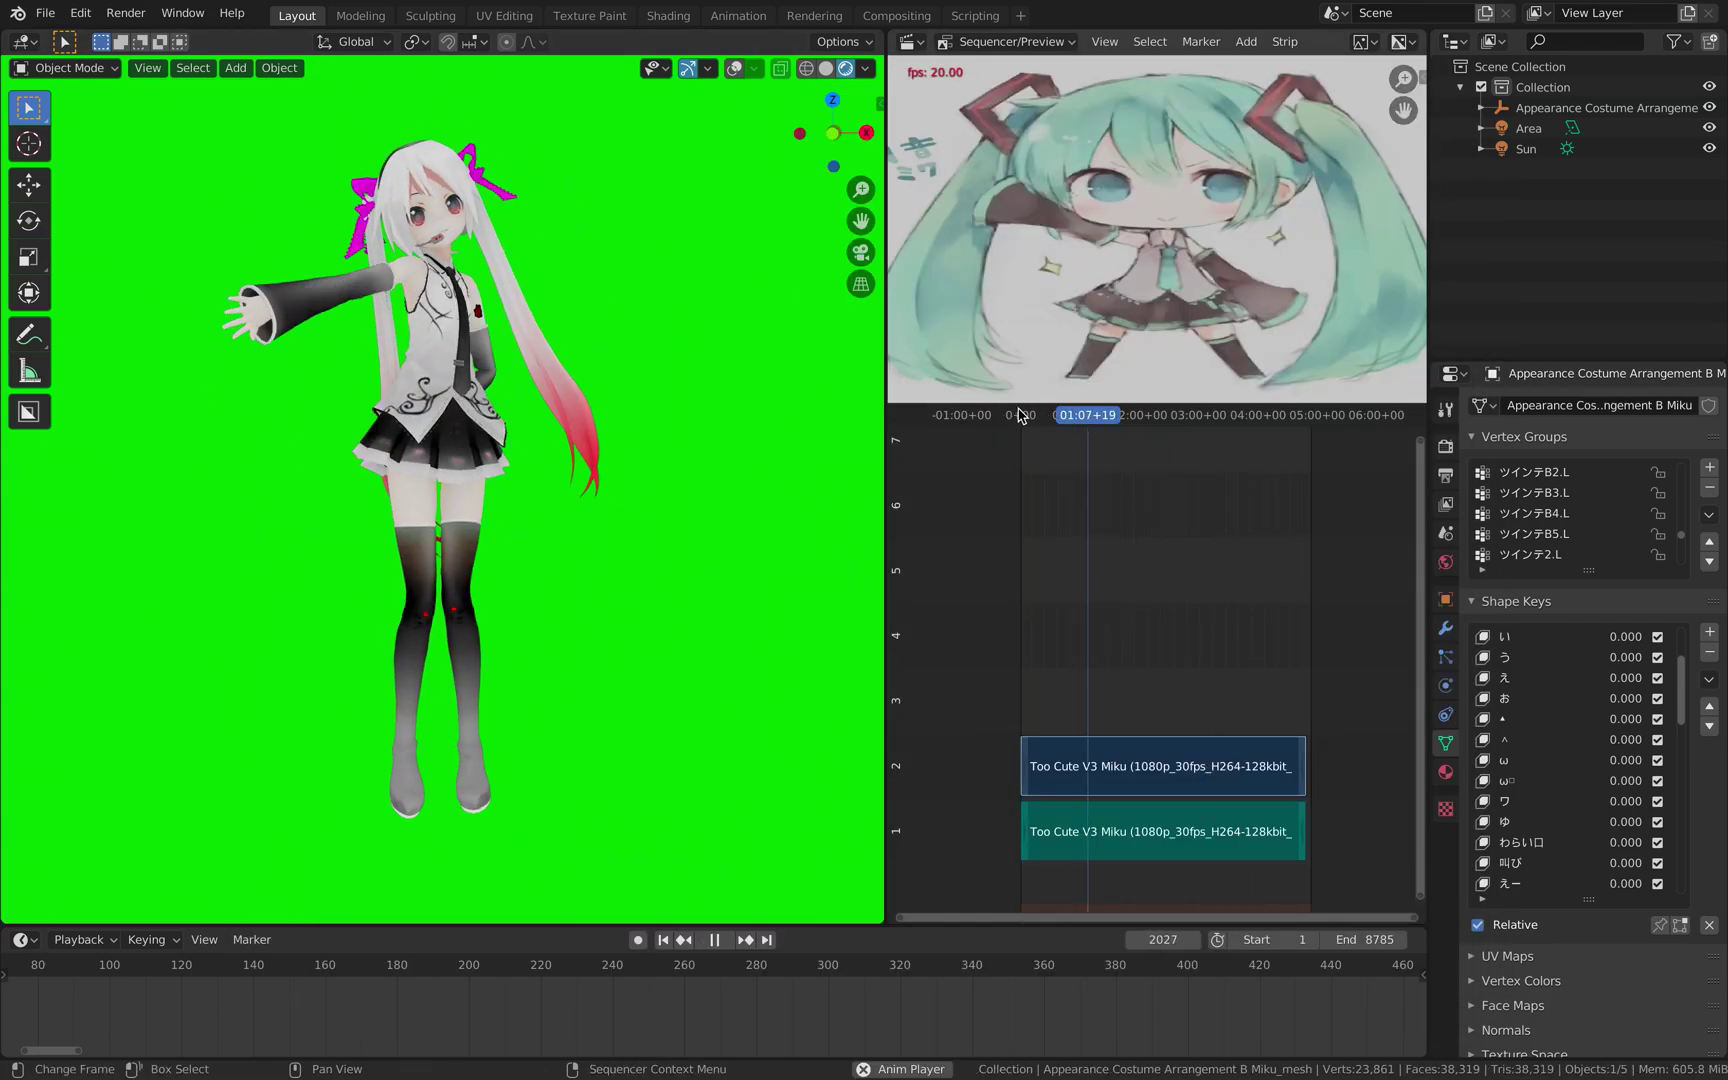
pyautogui.moveTo(1020, 416); pyautogui.dragTo(1026, 418)
pyautogui.press('XF86AudioRaiseVolume')
pyautogui.press('XF86AudioRaiseVolume')
pyautogui.press('XF86AudioRaiseVolume')
pyautogui.press('XF86AudioRaiseVolume')
pyautogui.press('XF86AudioRaiseVolume')
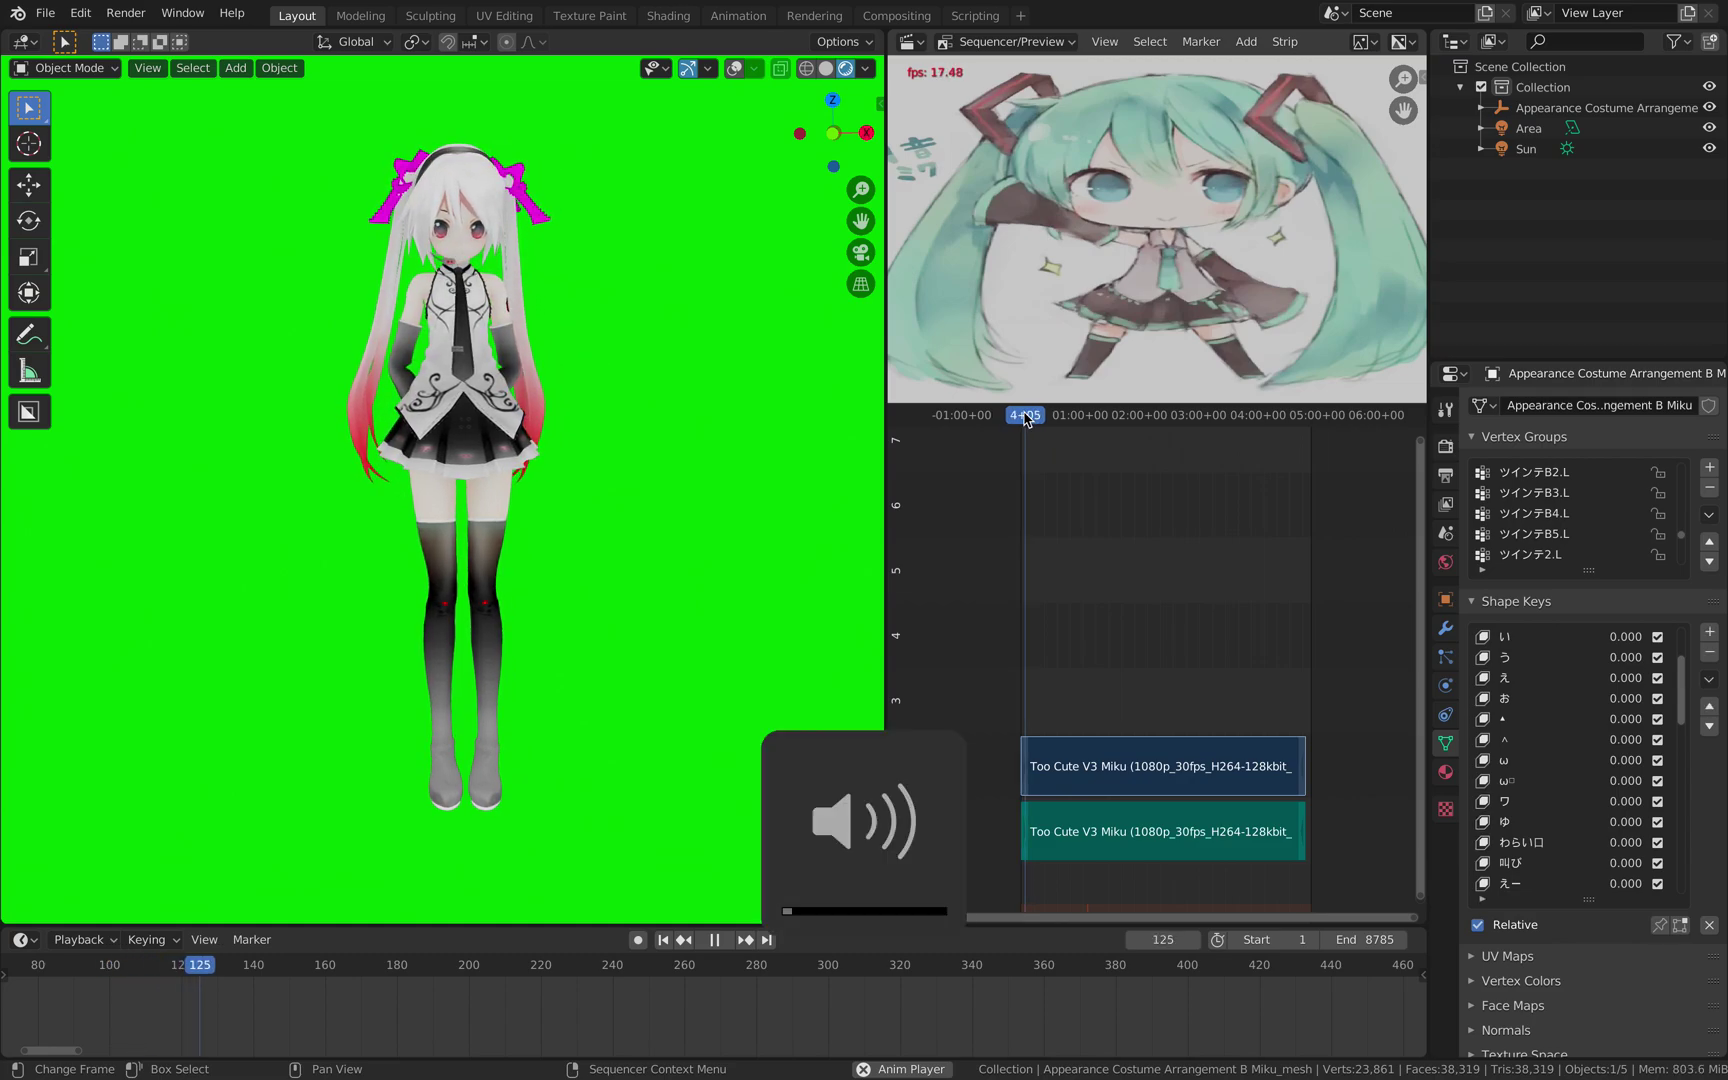
pyautogui.press('XF86AudioRaiseVolume')
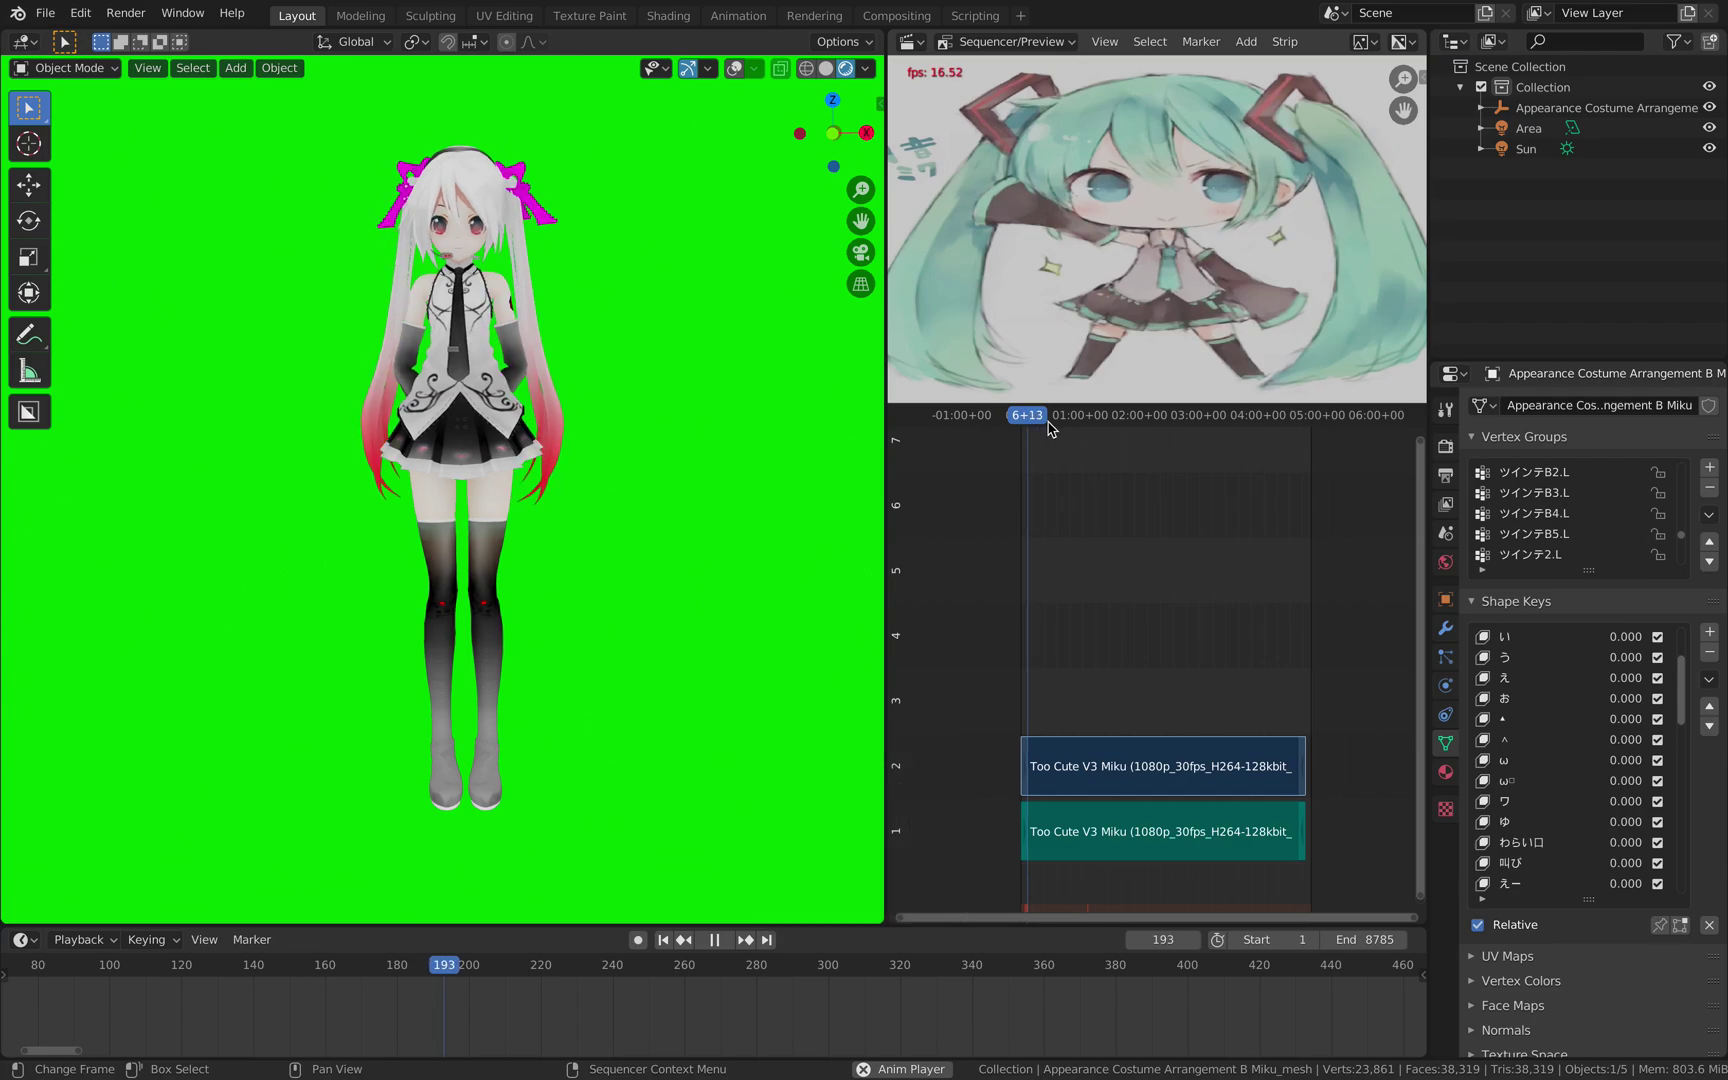
# Preview further parts of the dance through the sequencer, including about 01:51, 01:00 and 02:33, with the volume raised.
pyautogui.click(1064, 419)
pyautogui.click(1132, 419)
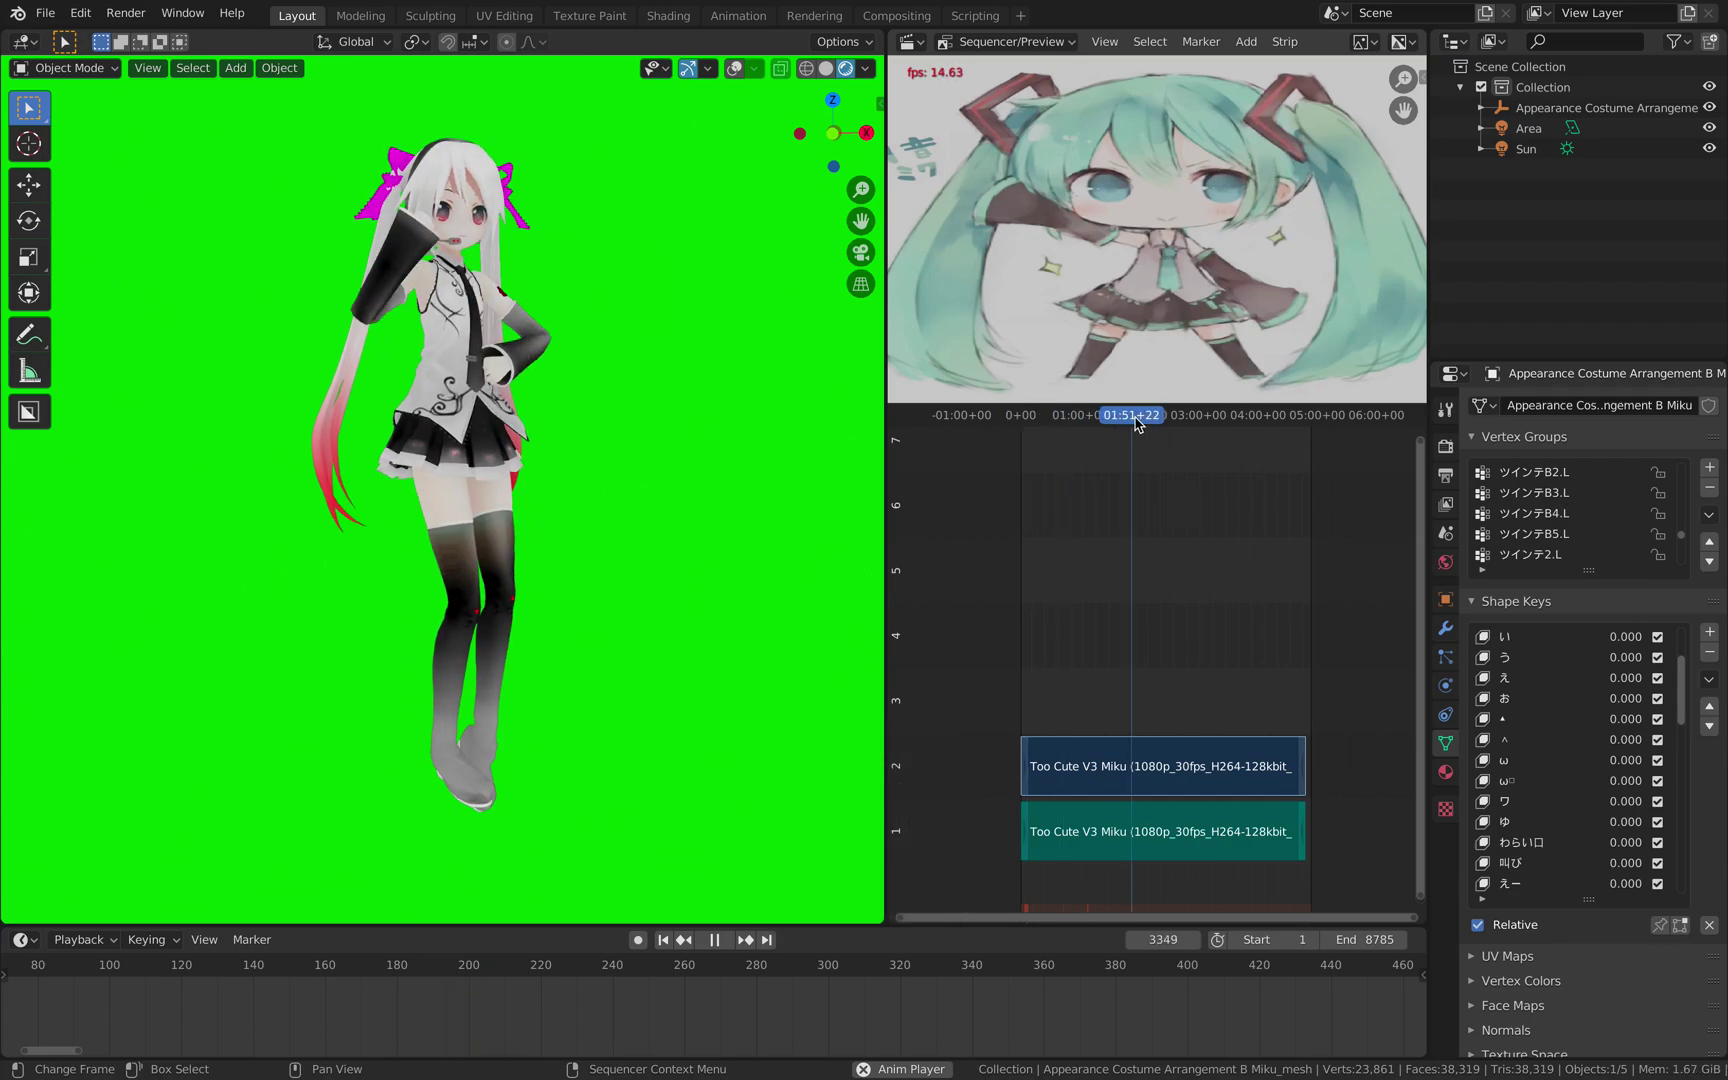
pyautogui.click(1082, 415)
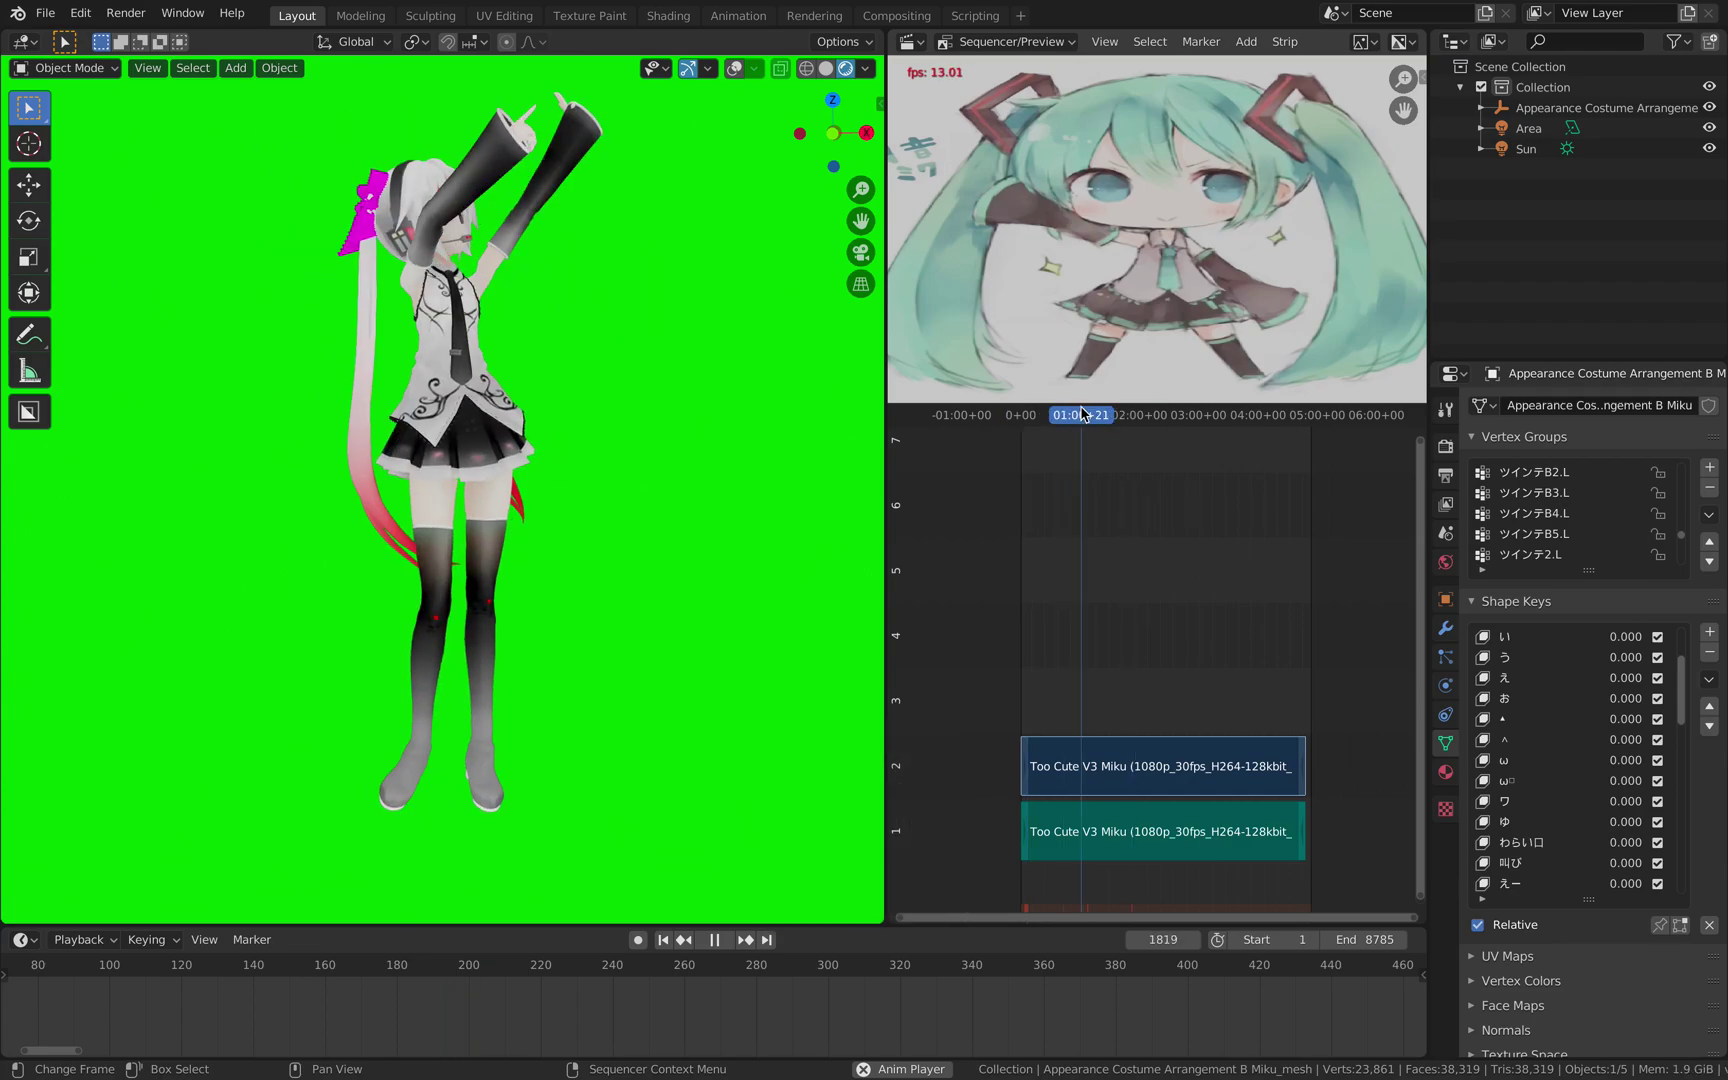
pyautogui.press('XF86AudioRaiseVolume')
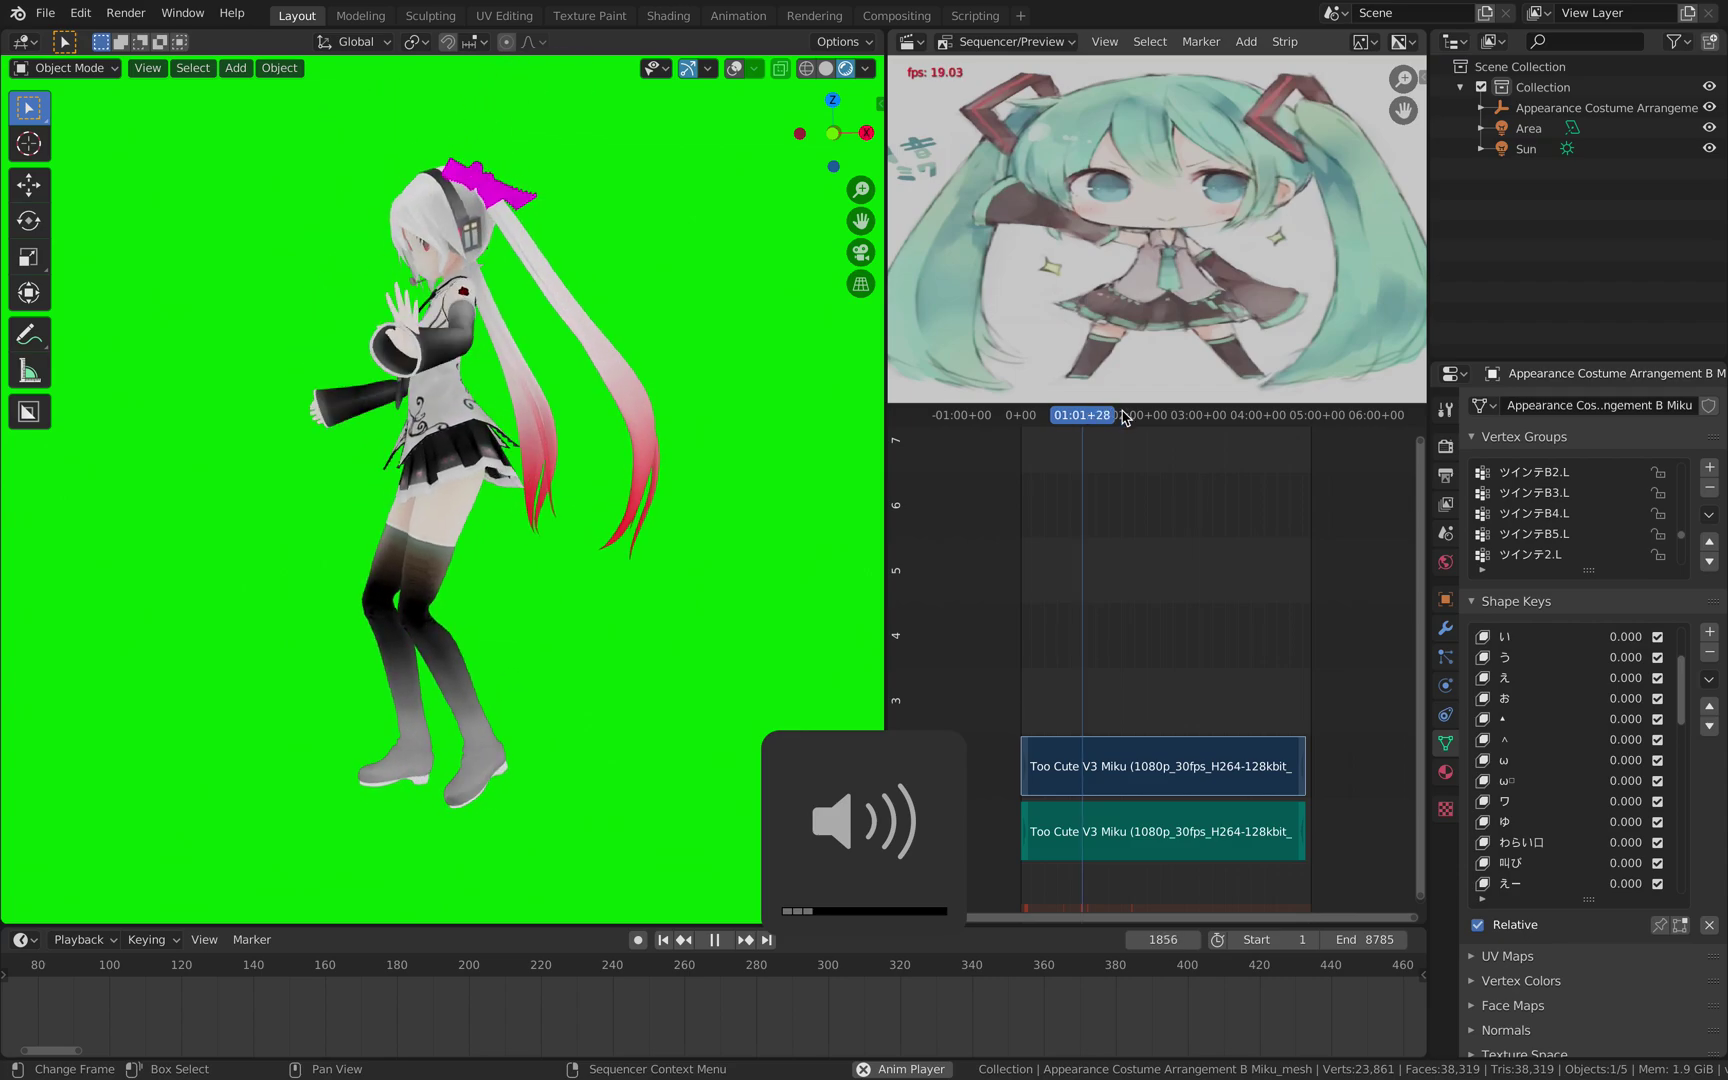
pyautogui.click(1164, 417)
pyautogui.moveTo(1213, 425); pyautogui.dragTo(1266, 418)
pyautogui.click(1168, 414)
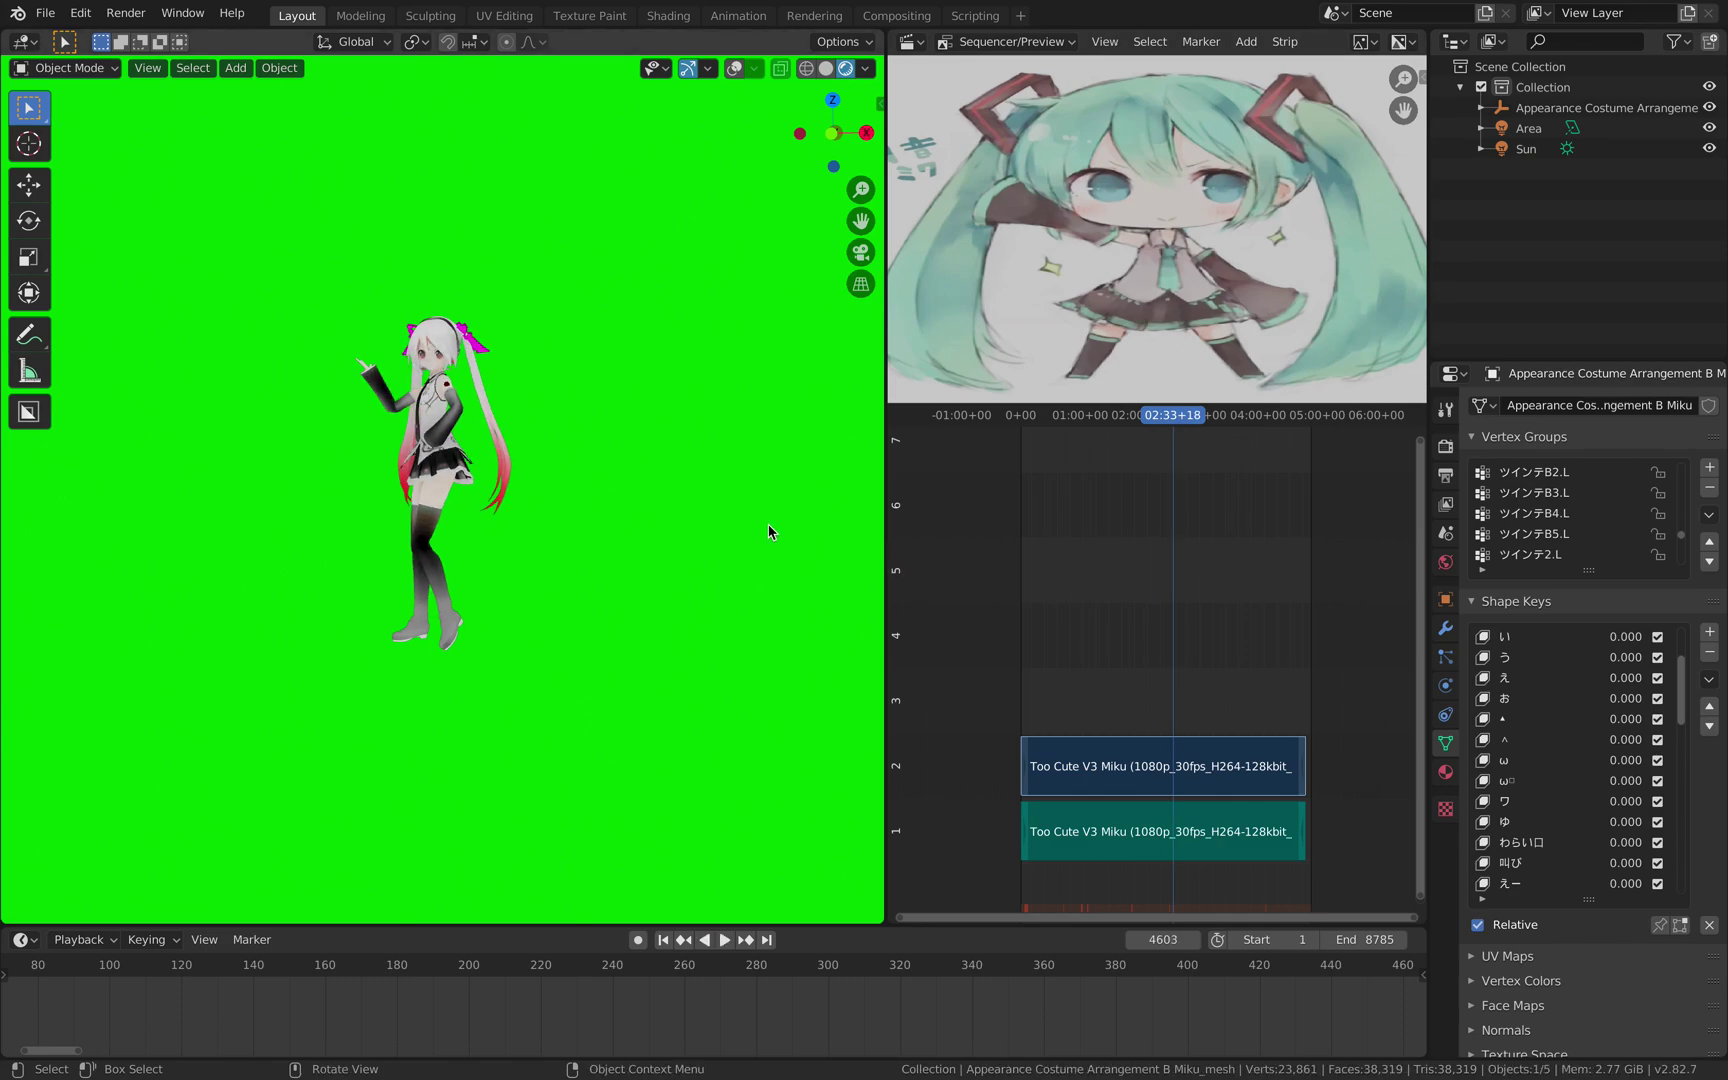
# Frame the full-body pose closely in the 3D viewport and slightly reduce the timeline area's height.
pyautogui.scroll(1, 736, 512)
pyautogui.moveTo(711, 508)
pyautogui.mouseDown(button='middle')
pyautogui.moveTo(736, 512)
pyautogui.moveTo(686, 505)
pyautogui.mouseUp(button='middle')
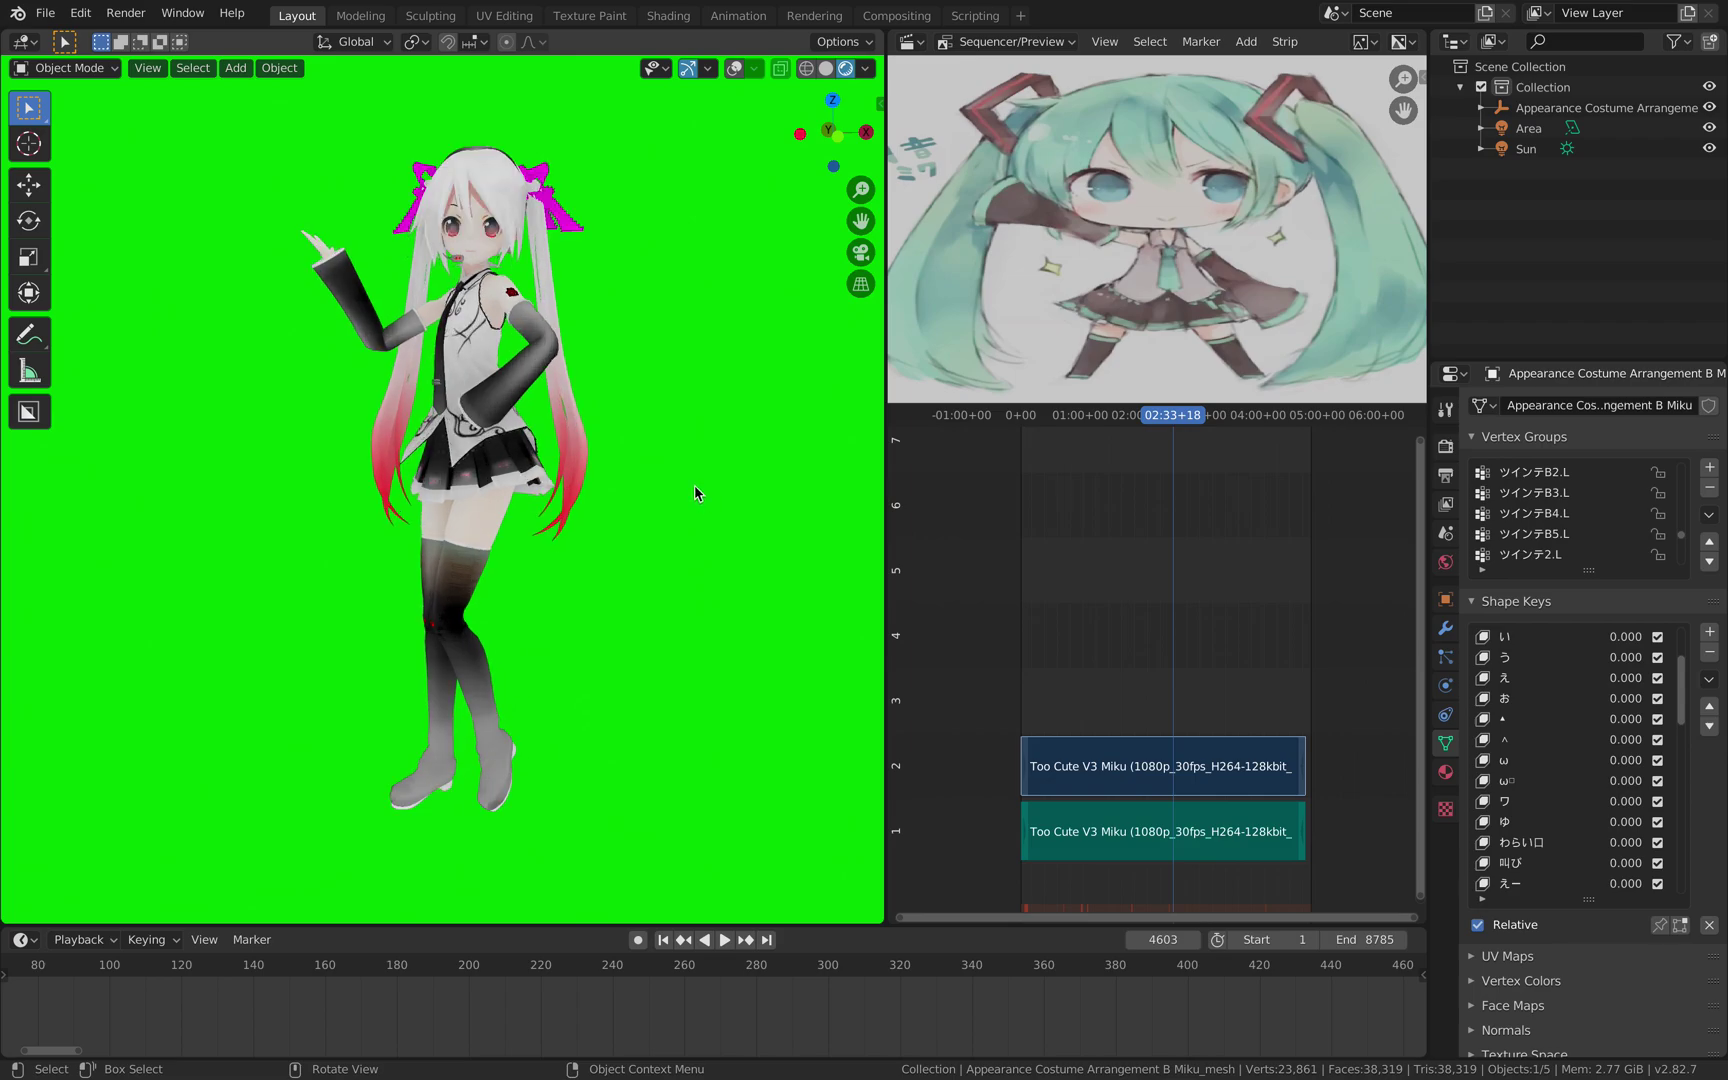
pyautogui.moveTo(694, 486); pyautogui.dragTo(698, 482, button='middle')
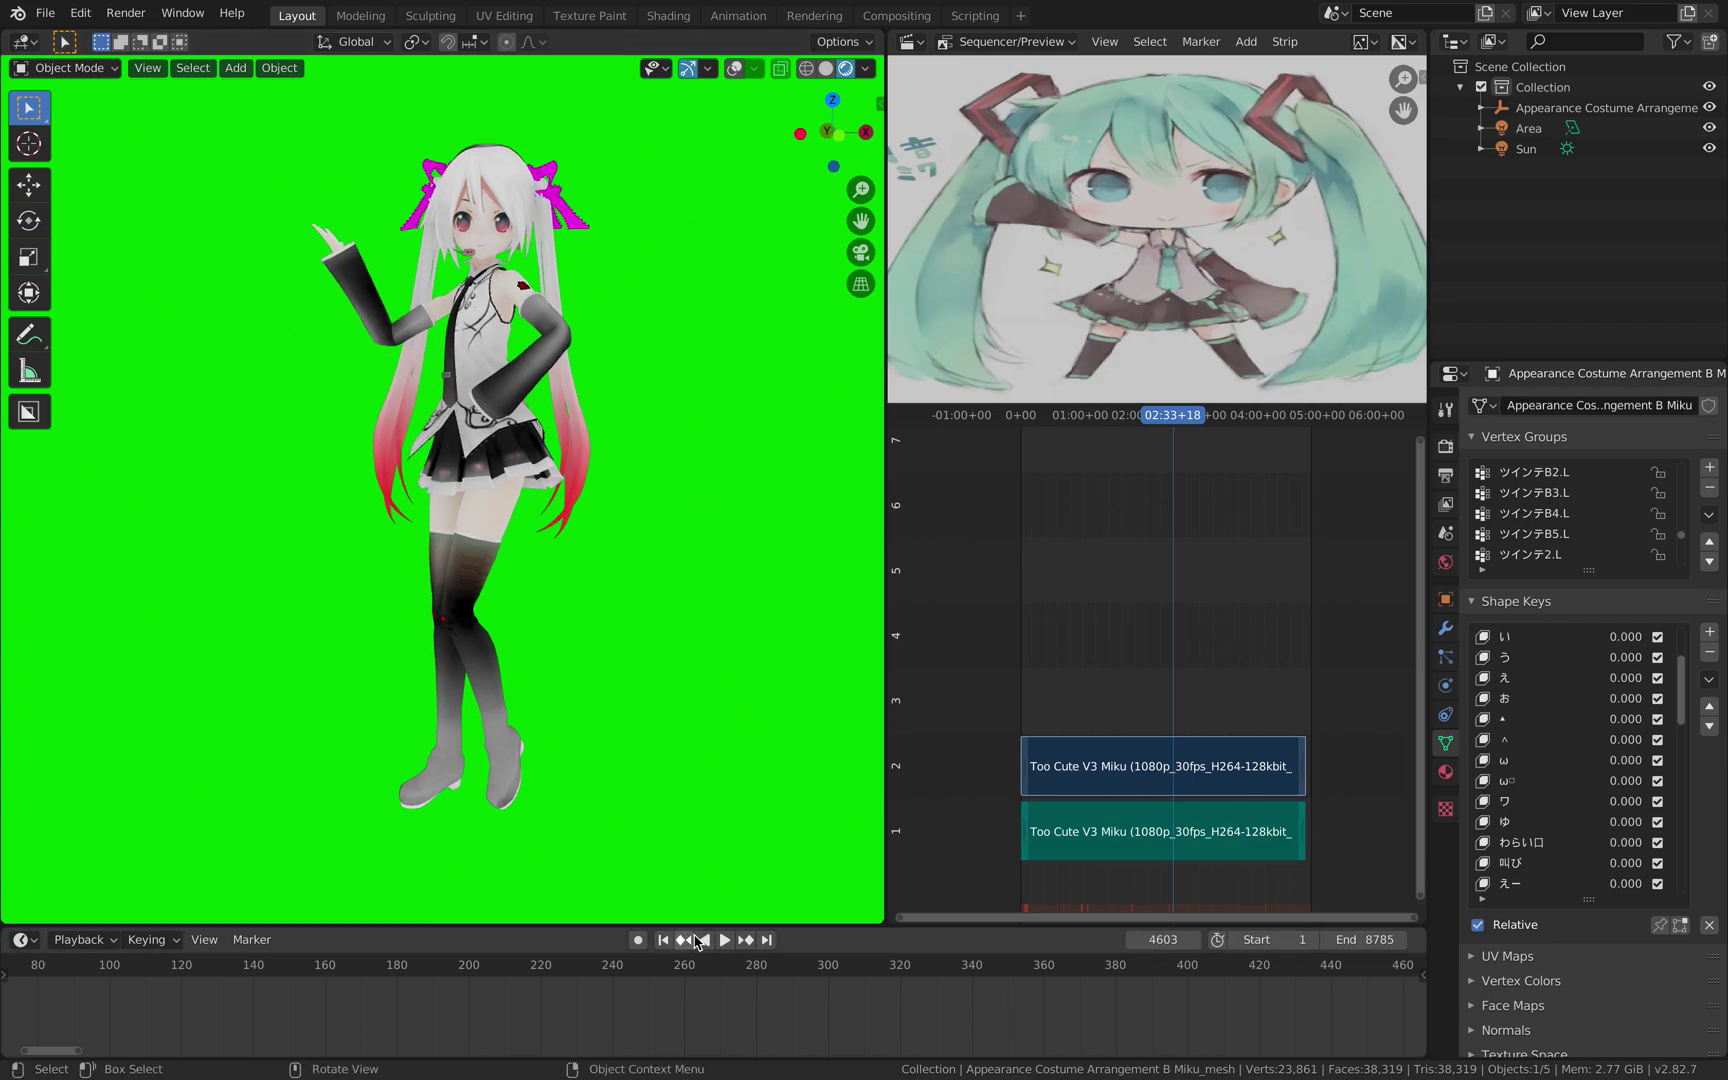
pyautogui.moveTo(803, 930); pyautogui.dragTo(803, 936)
pyautogui.moveTo(598, 644); pyautogui.dragTo(554, 636, button='middle')
# Switch to the web browser and read through the VRoid Studio page for its character creation features.
pyautogui.hotkey('ctrl', 'Right')
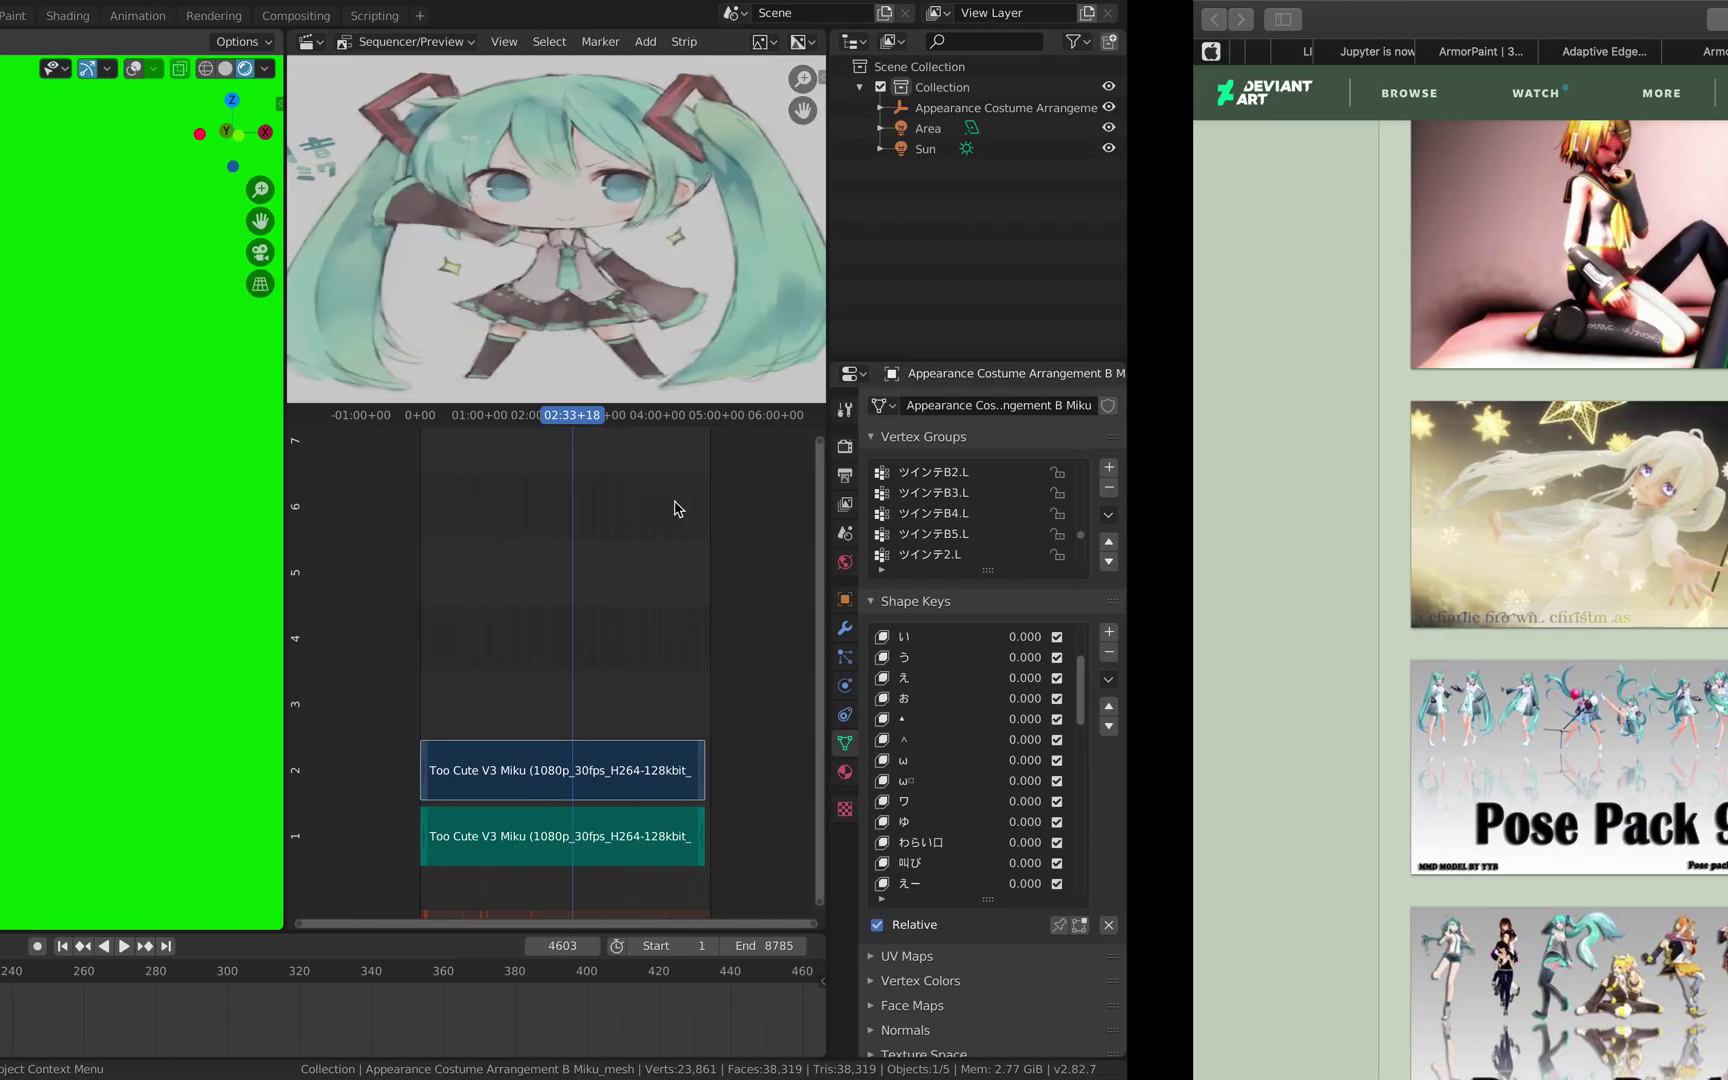
pyautogui.click(1285, 50)
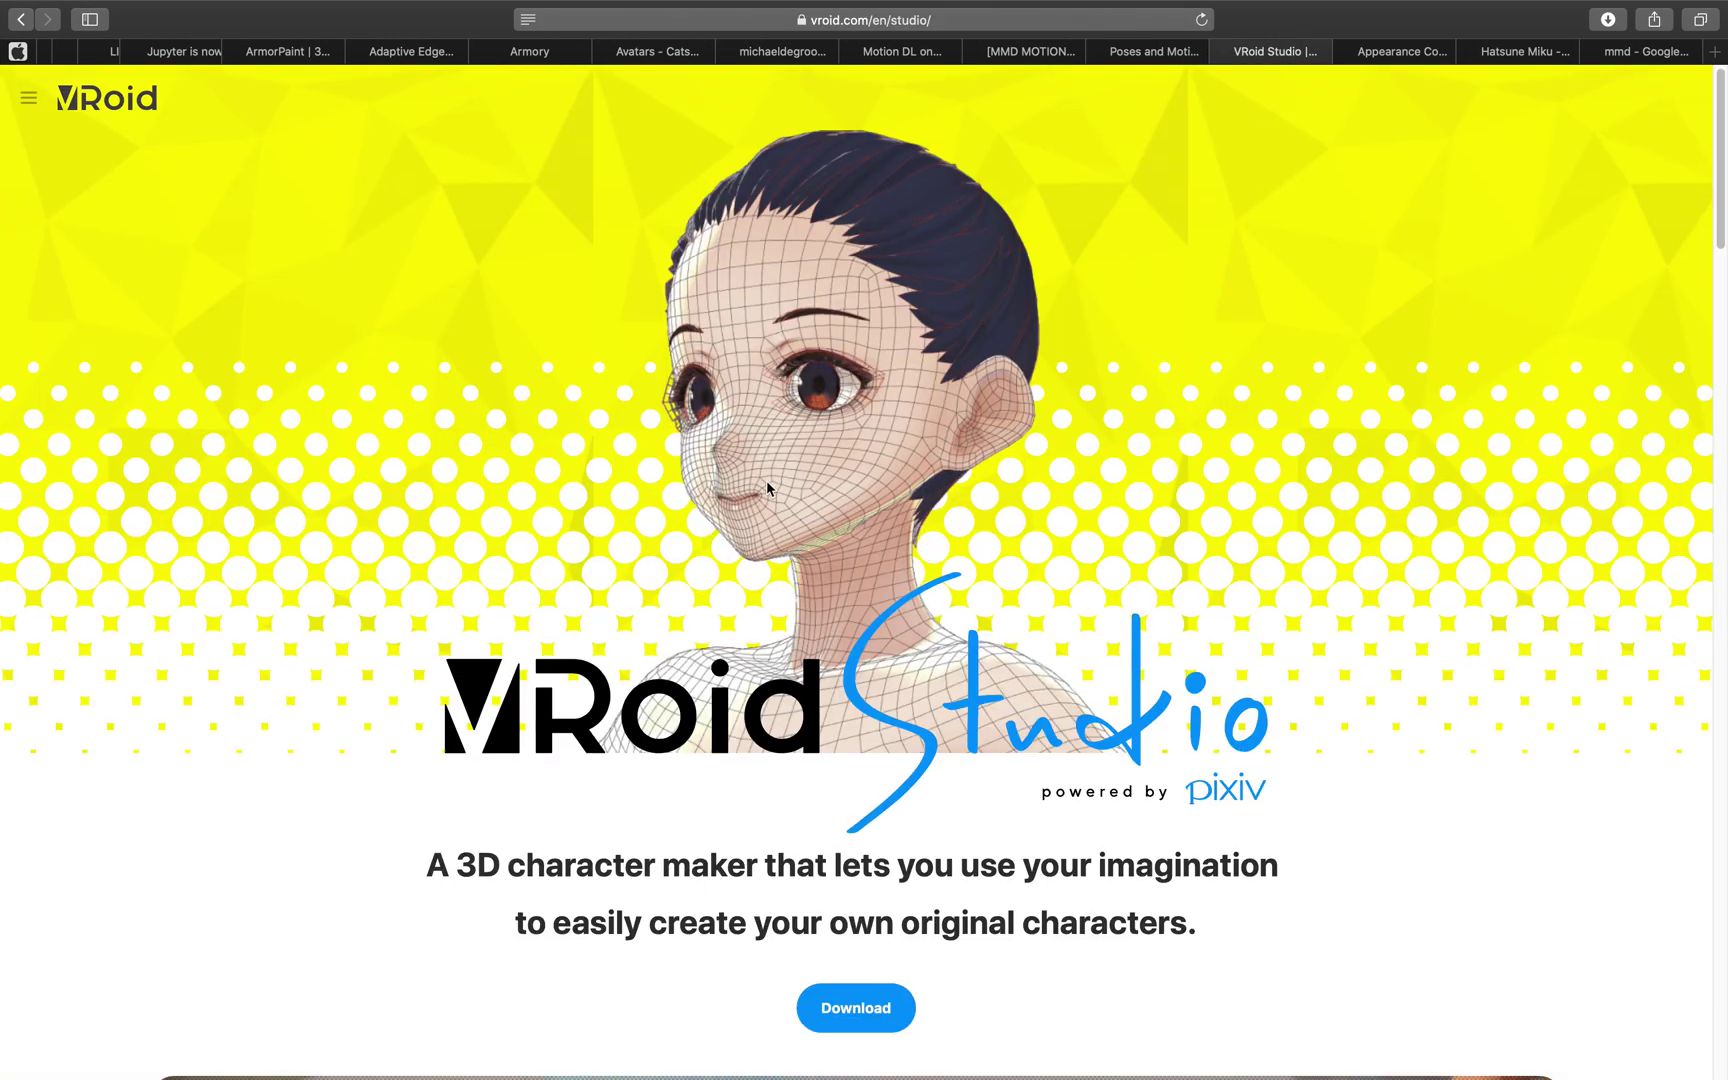
pyautogui.scroll(-1, 716, 493)
pyautogui.scroll(-15, 716, 493)
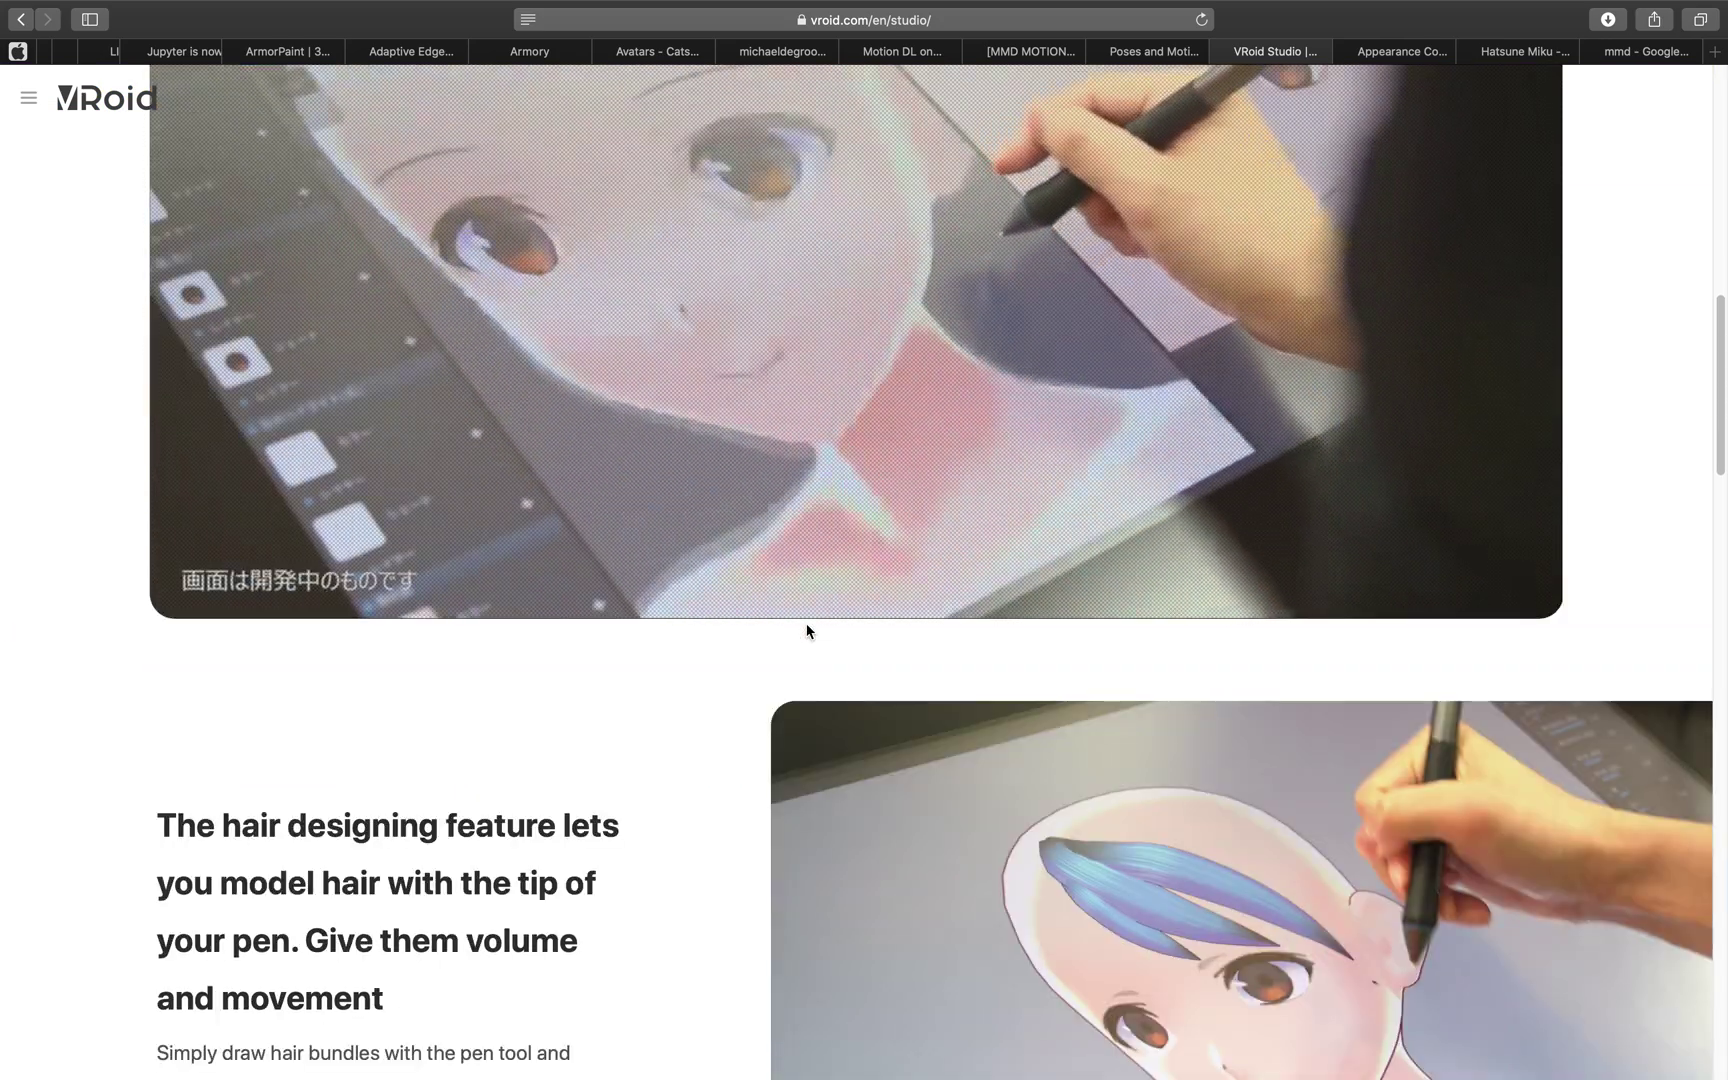
pyautogui.scroll(-10, 774, 663)
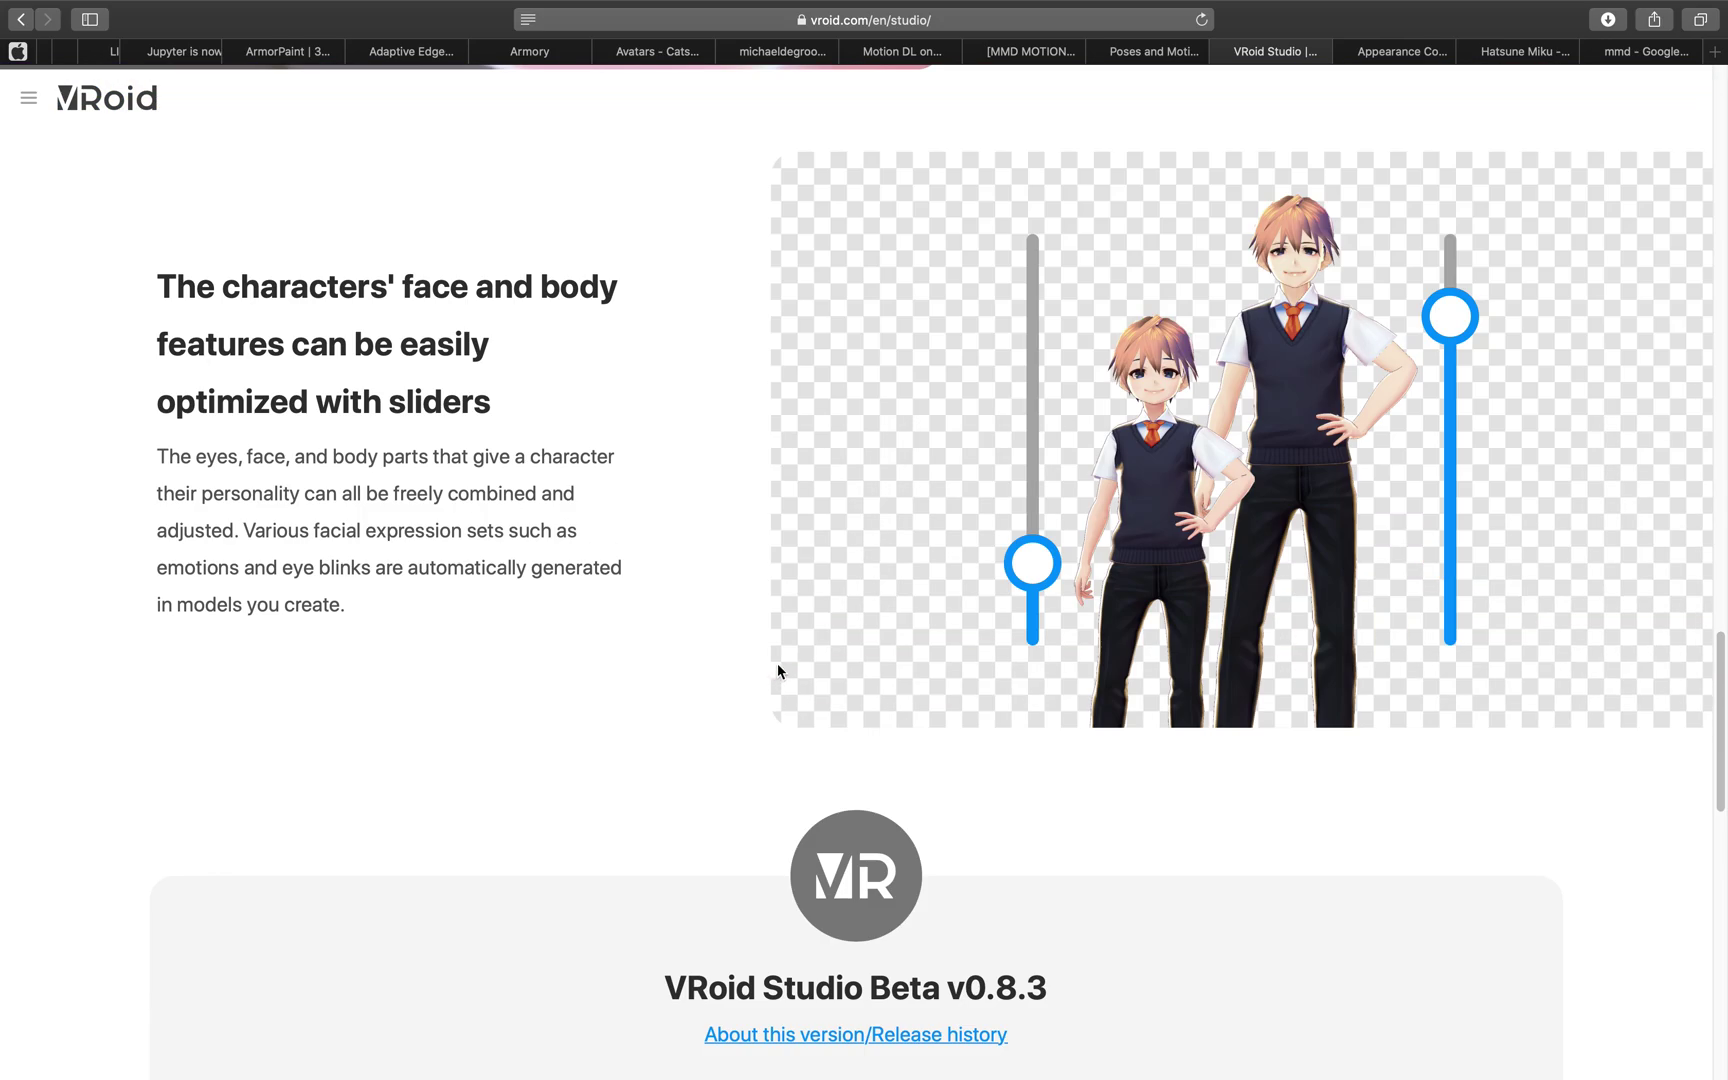
pyautogui.scroll(-8, 1084, 578)
pyautogui.scroll(-10, 1086, 582)
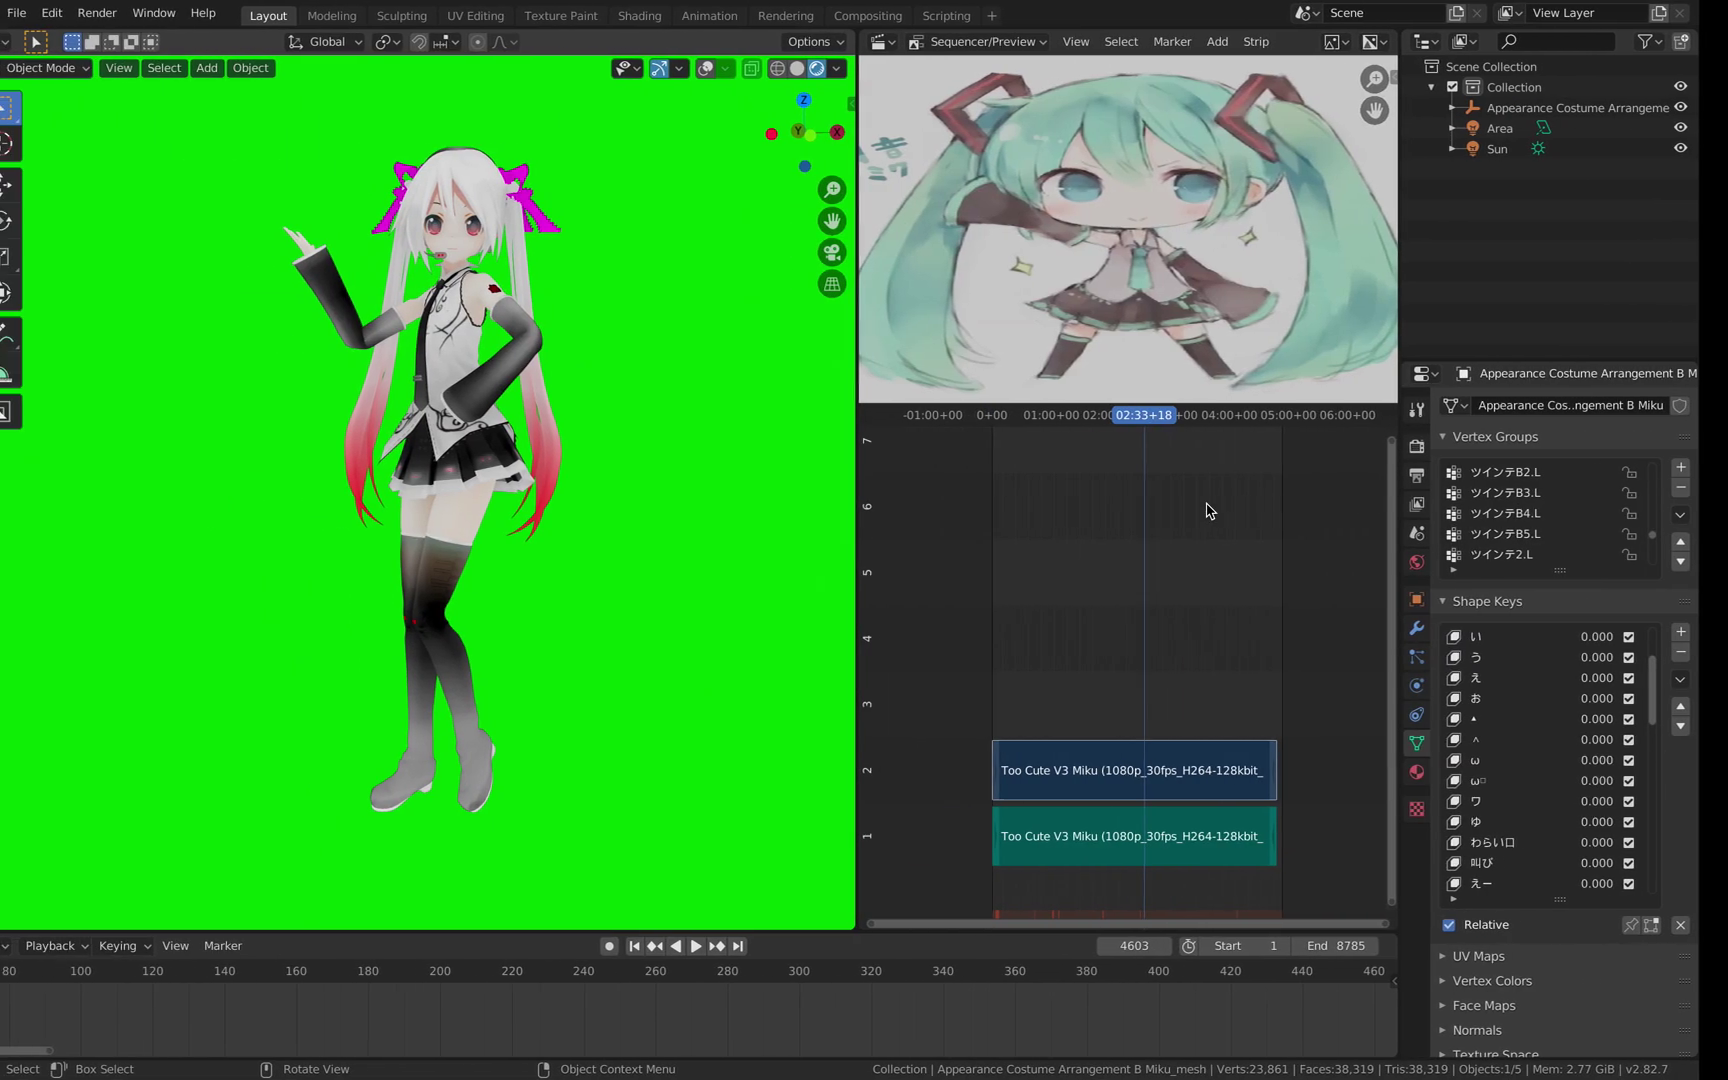
# Return to the web browser and look over the open VRoid Studio, Miku model and mmd search pages.
pyautogui.moveTo(603, 466); pyautogui.dragTo(570, 473, button='middle')
pyautogui.hotkey('ctrl', 'Right')
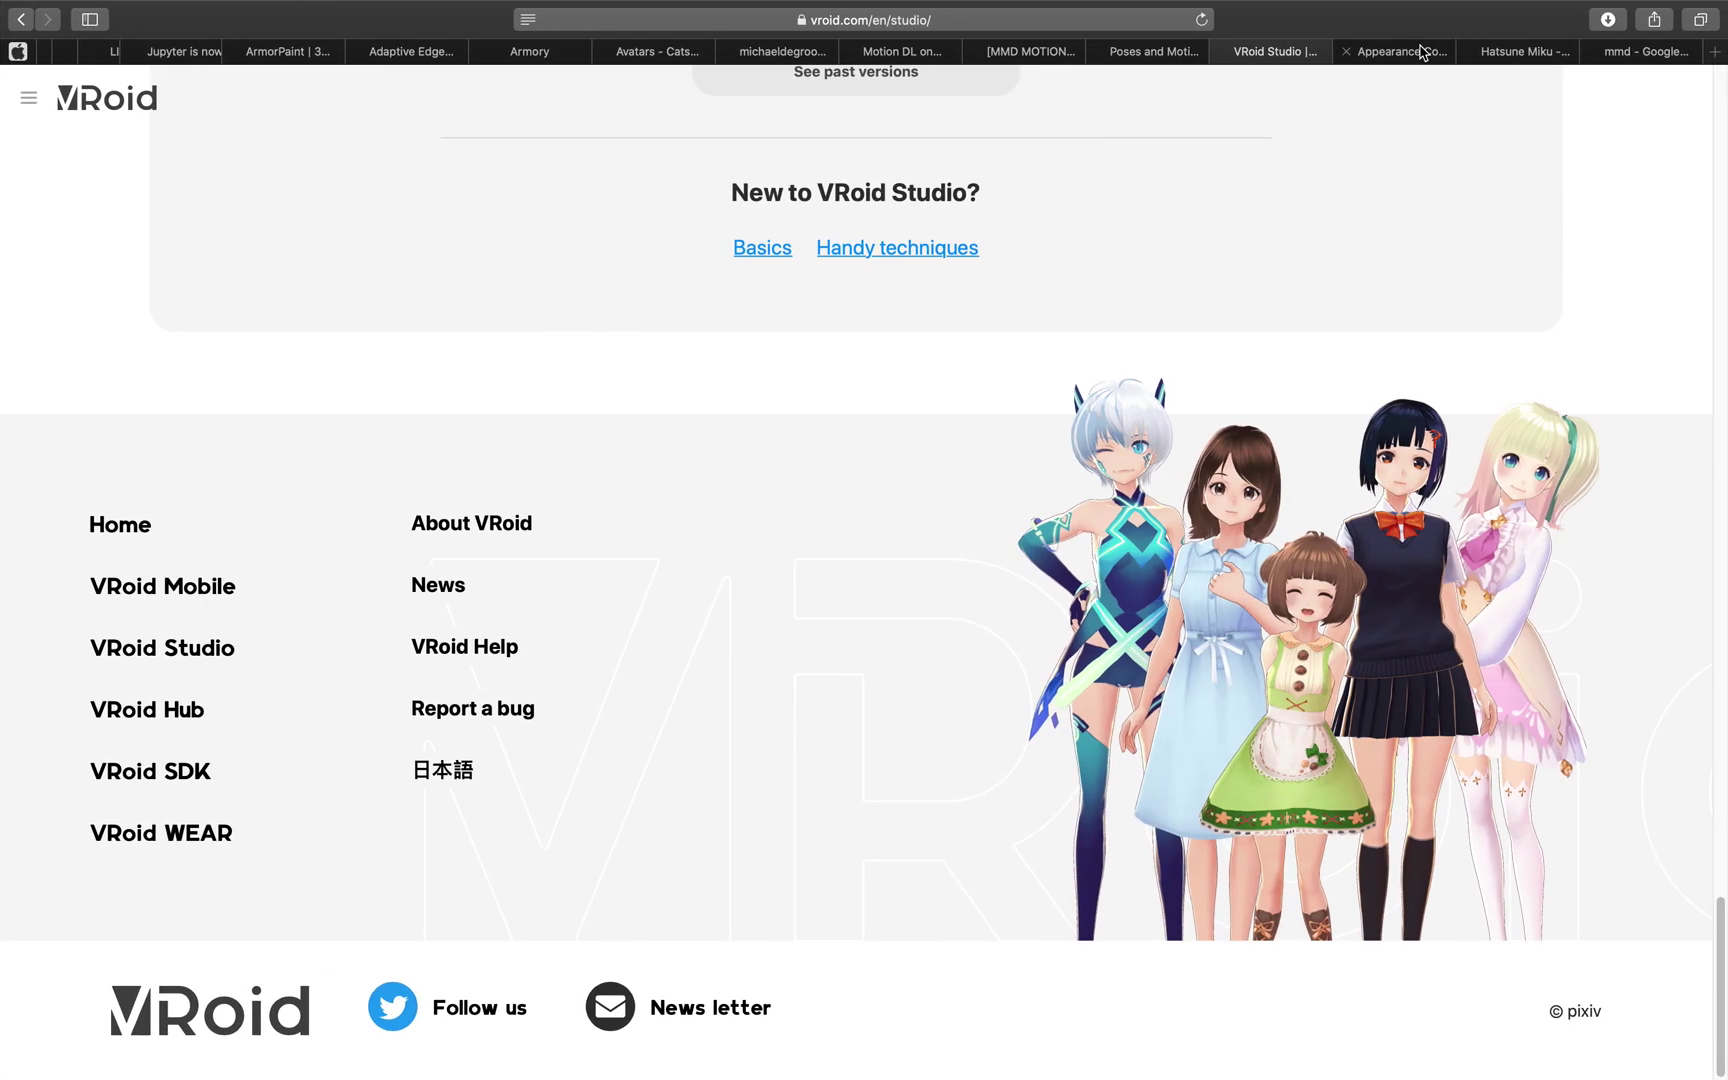
pyautogui.click(1422, 52)
pyautogui.click(1290, 58)
pyautogui.scroll(1, 1316, 282)
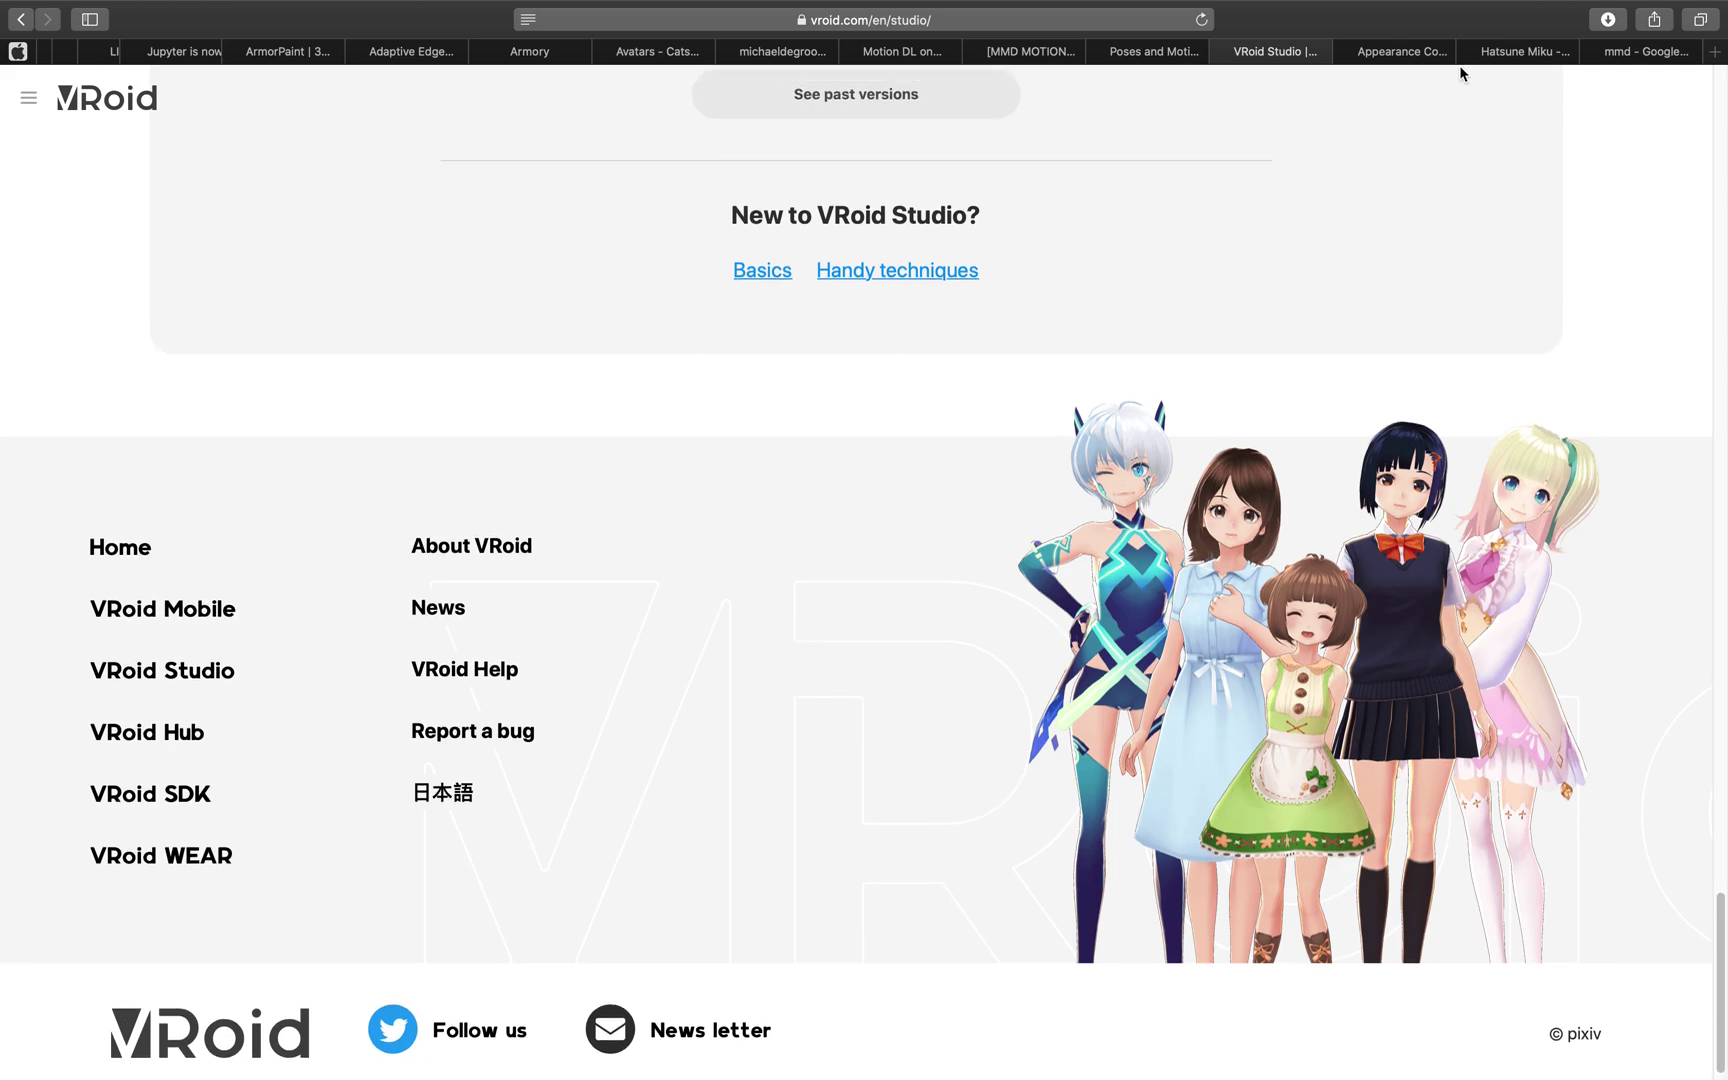
pyautogui.click(1524, 53)
pyautogui.click(1612, 56)
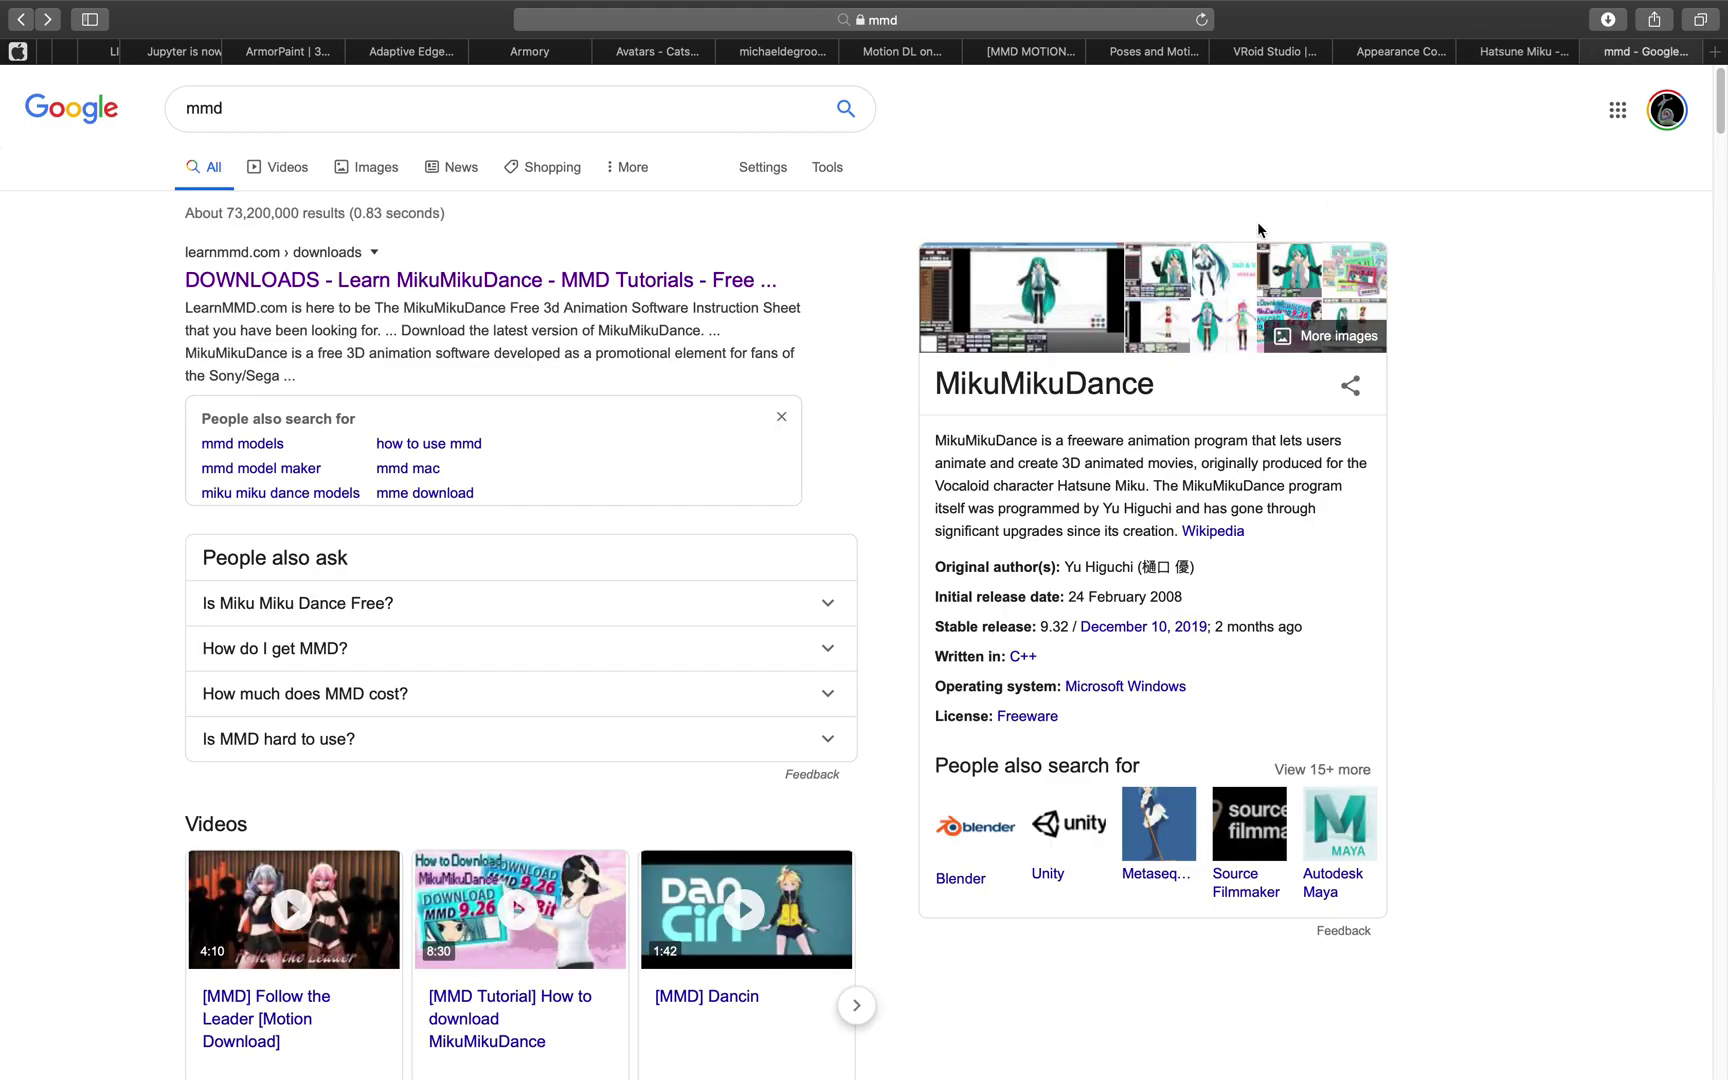
# Switch back to Blender, reframe the posed Miku model in the viewport and capture a full-screen screenshot.
pyautogui.hotkey('ctrl', 'Left')
pyautogui.moveTo(514, 290); pyautogui.dragTo(499, 329, button='middle')
pyautogui.keyDown('shift'); pyautogui.moveTo(499, 329); pyautogui.dragTo(515, 348, button='middle'); pyautogui.keyUp('shift')
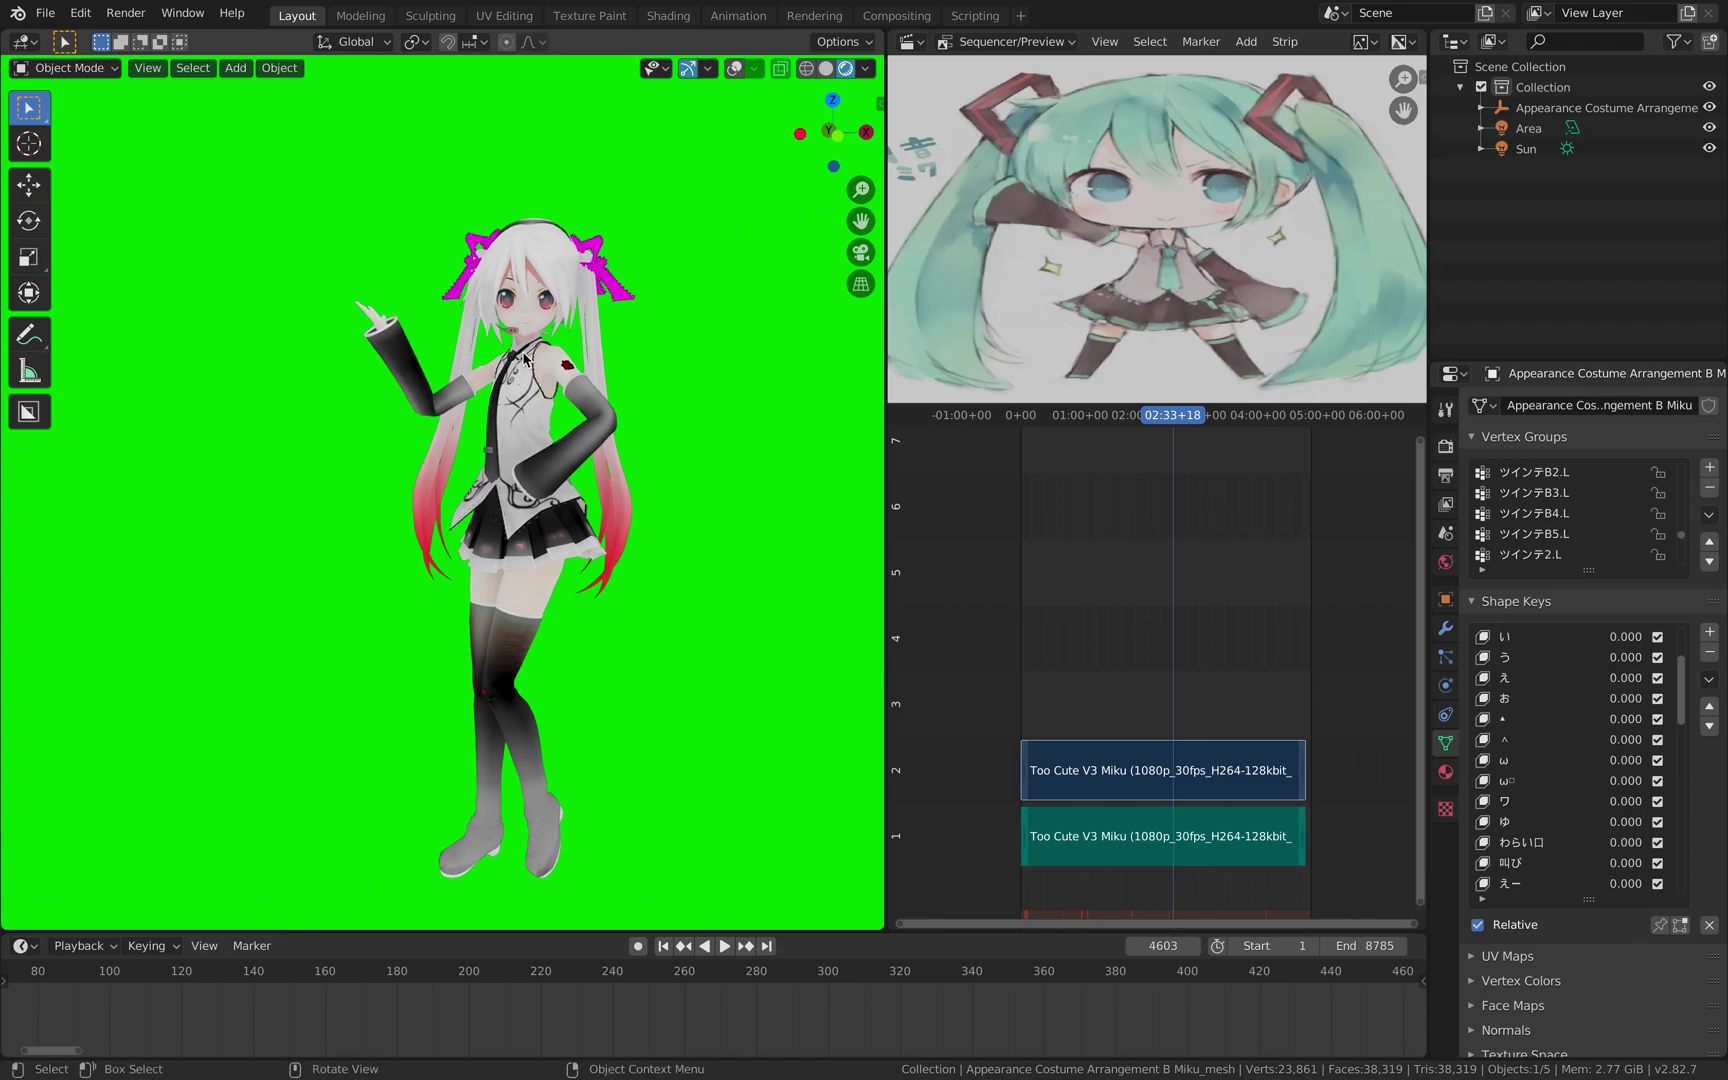
pyautogui.scroll(-2, 532, 352)
pyautogui.keyDown('shift'); pyautogui.moveTo(585, 351); pyautogui.dragTo(576, 333, button='middle'); pyautogui.keyUp('shift')
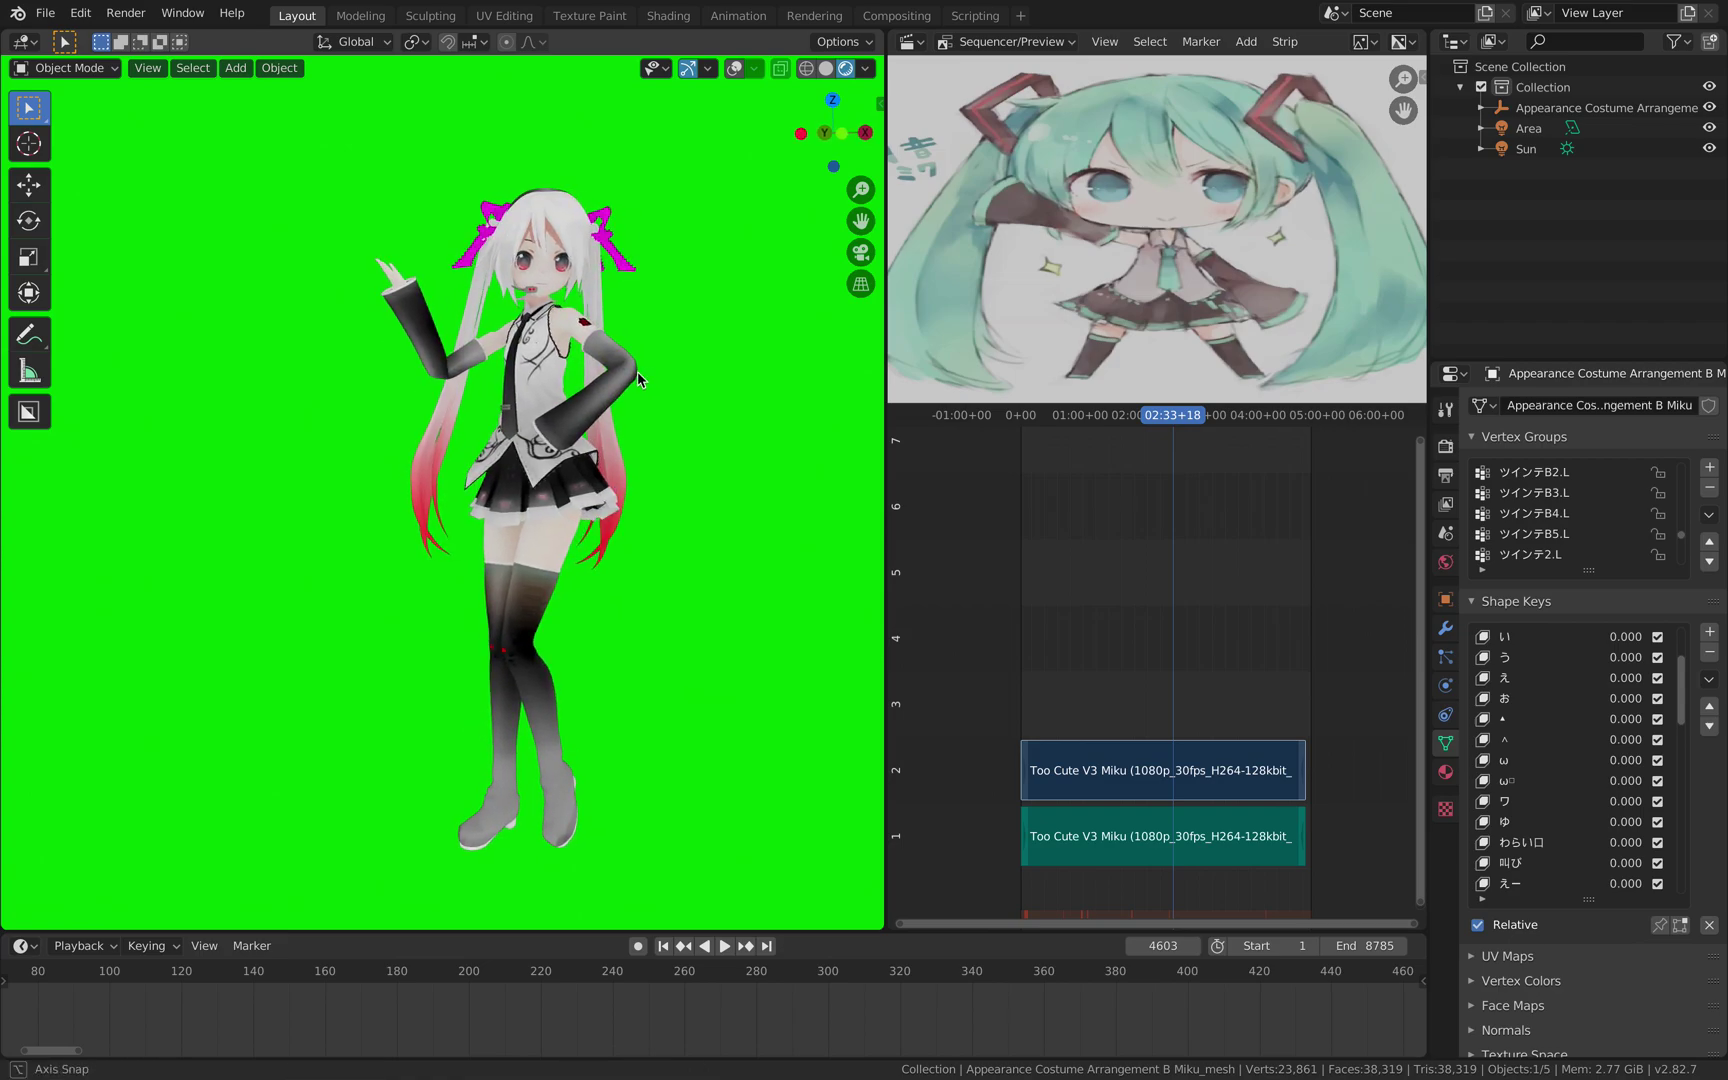
pyautogui.moveTo(637, 371); pyautogui.dragTo(635, 370, button='middle')
pyautogui.press('shift+super+3')
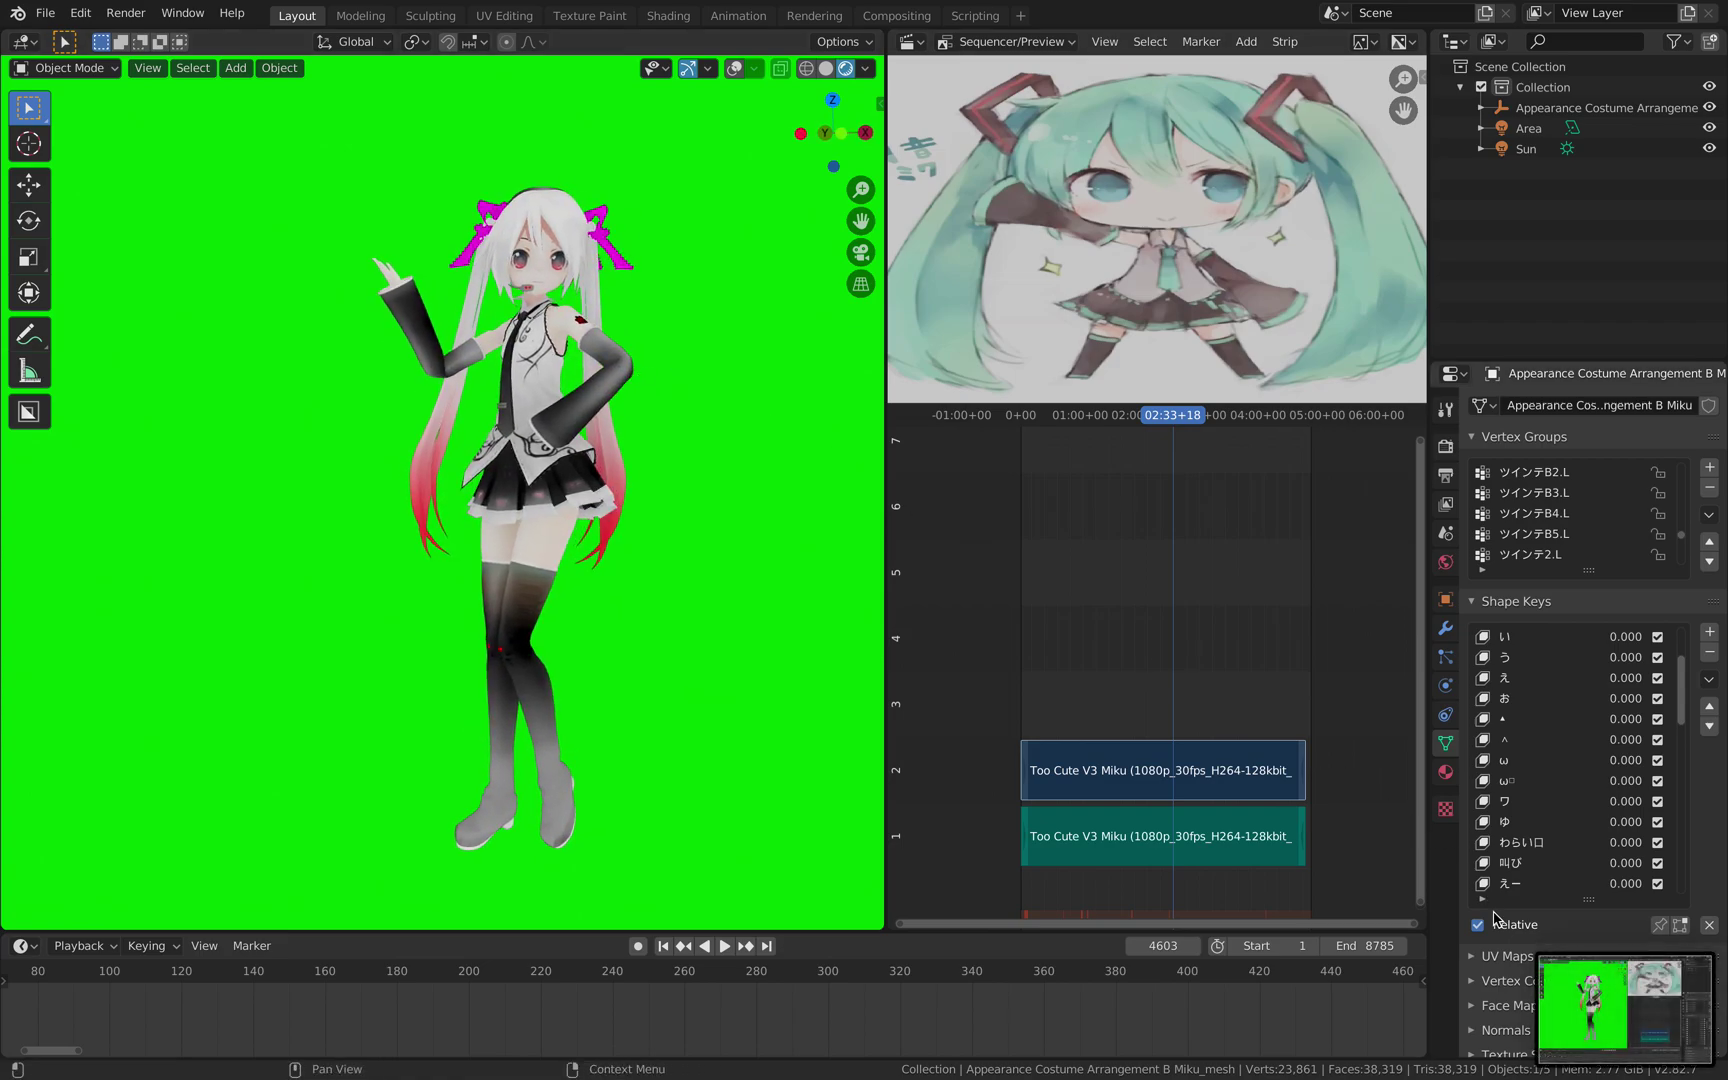